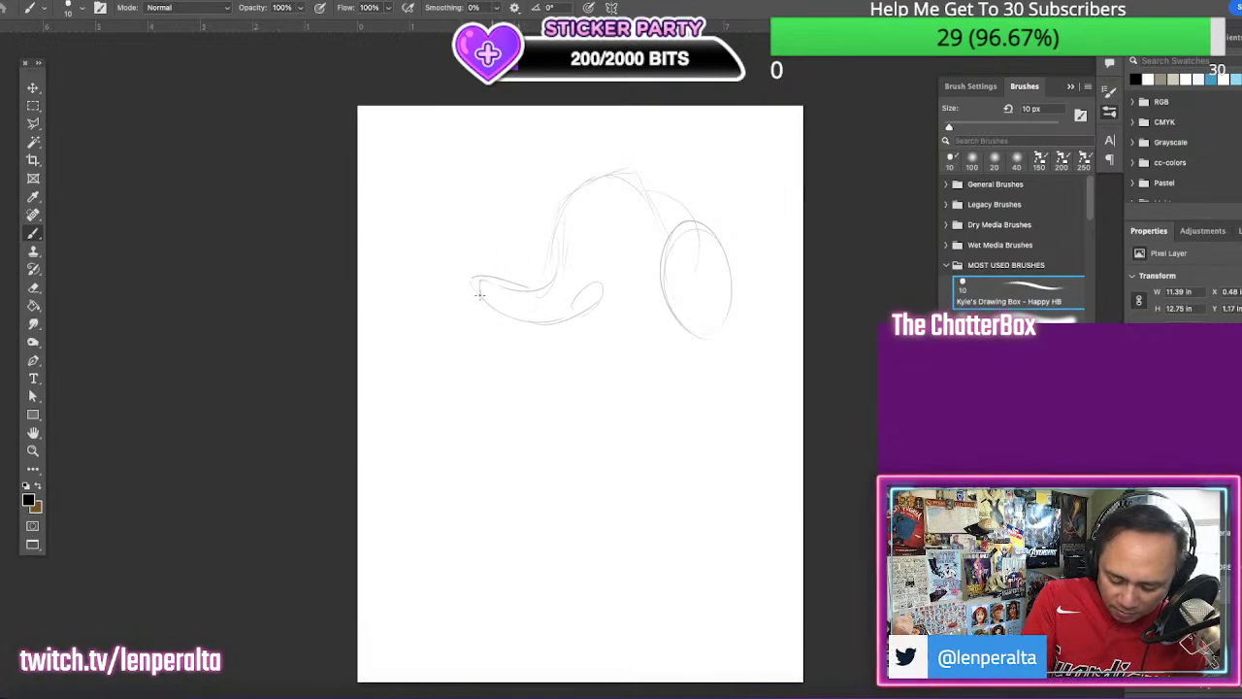
Define the nose tip and sketch the curved chest line and the upper arm line beneath the character's head
mouse_move(480, 281)
left_mouse_down()
mouse_move(562, 317)
mouse_move(514, 373)
left_mouse_up()
mouse_move(539, 344)
left_mouse_down()
mouse_move(518, 395)
mouse_move(529, 464)
left_mouse_up()
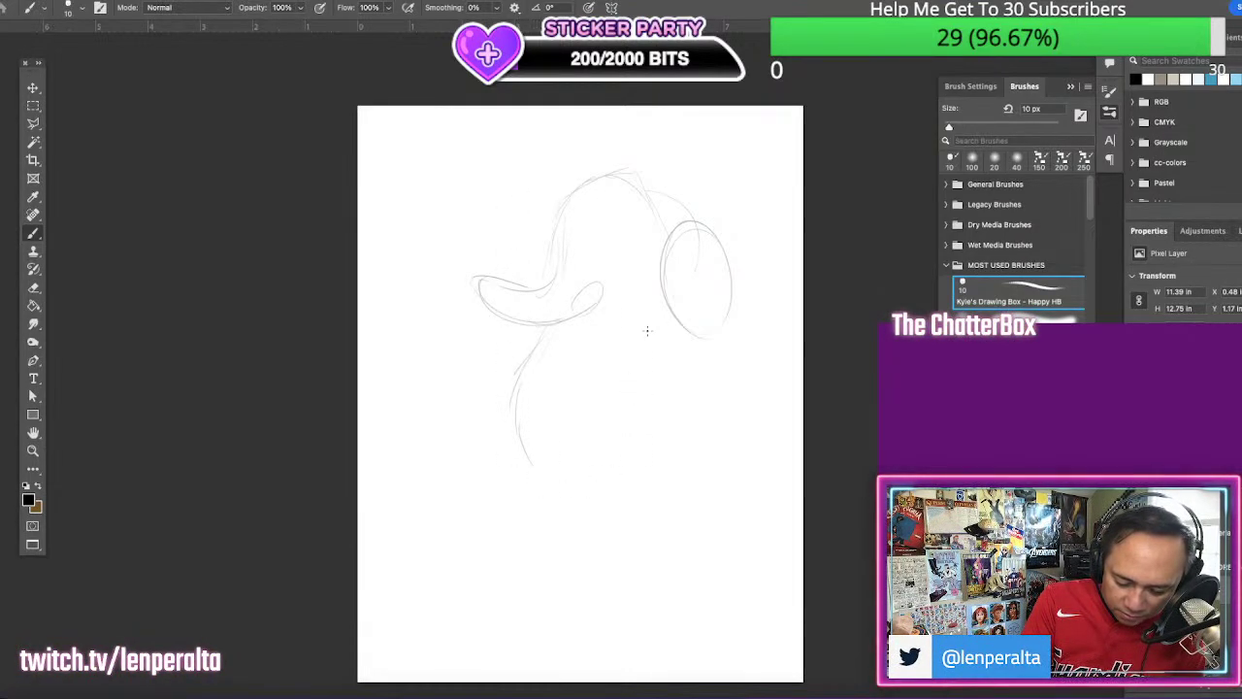
left_click_drag(686, 327, 656, 403)
Shift the sketch left and slightly down on the page, and draw the rounded back, angled hip and belly curve
key("v")
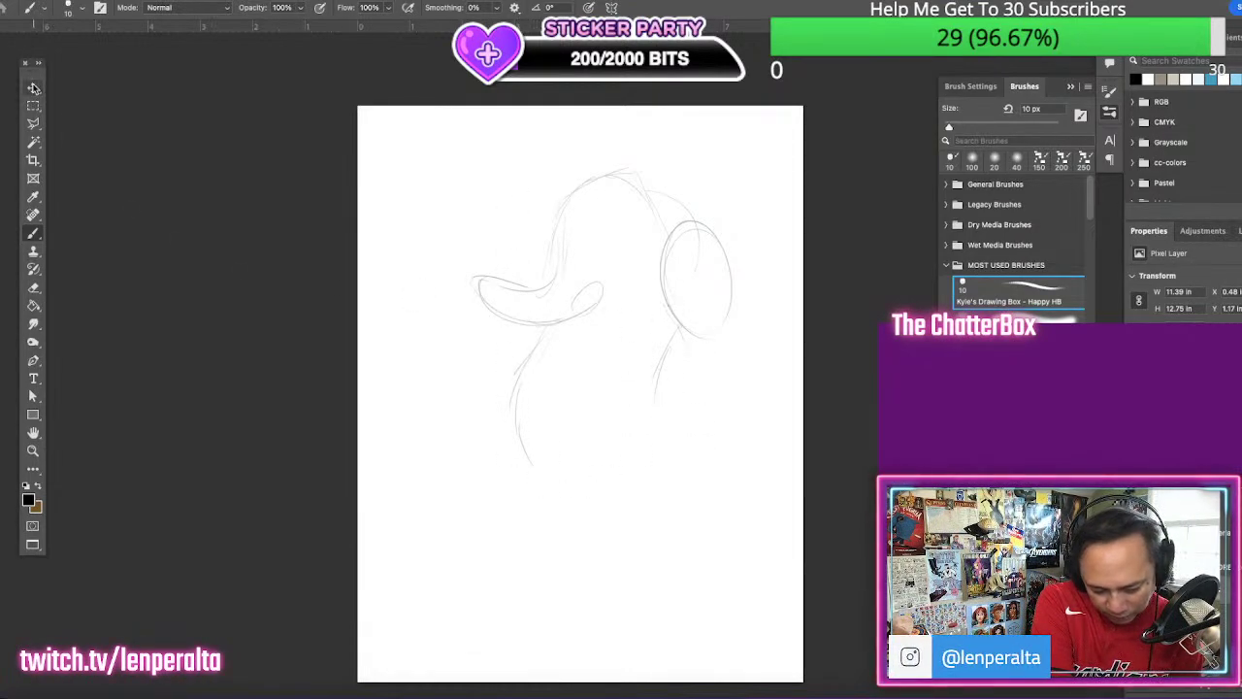
mouse_move(690, 336)
left_mouse_down()
mouse_move(681, 331)
mouse_move(664, 331)
mouse_move(692, 355)
mouse_move(734, 492)
left_mouse_up()
key("b")
mouse_move(732, 464)
left_mouse_down()
mouse_move(706, 507)
mouse_move(702, 488)
mouse_move(685, 514)
mouse_move(671, 572)
mouse_move(720, 598)
left_mouse_up()
left_click_drag(473, 443, 503, 497)
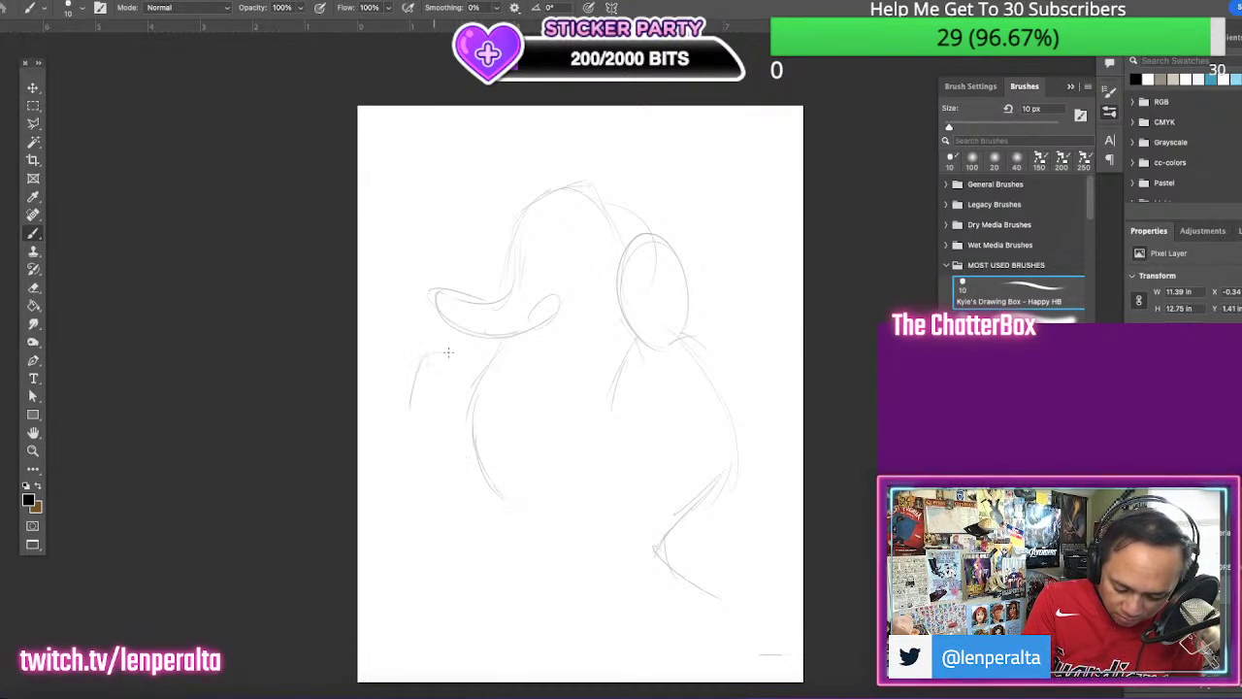
Sketch an upright microphone with a blocky hand in front of the belly, and rework the brow area with two eye outlines
mouse_move(448, 352)
left_mouse_down()
mouse_move(429, 421)
mouse_move(450, 368)
mouse_move(439, 415)
mouse_move(410, 408)
mouse_move(438, 420)
mouse_move(412, 416)
mouse_move(420, 440)
mouse_move(400, 477)
left_mouse_up()
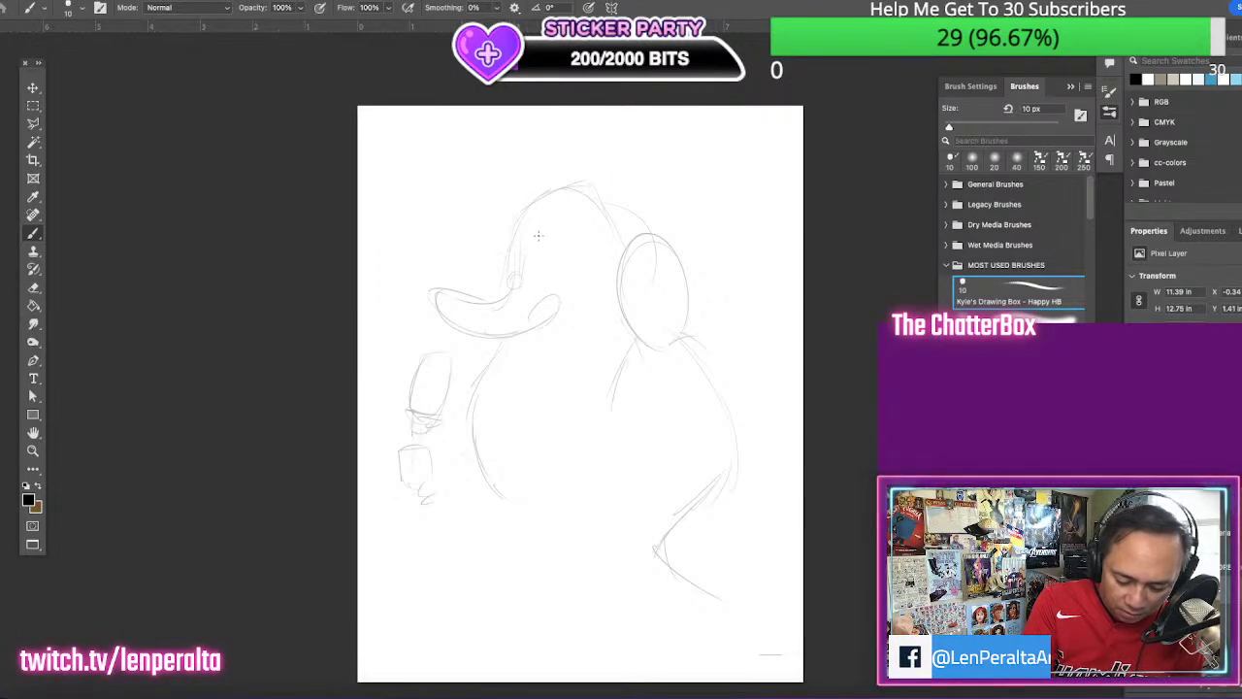
key("e")
mouse_move(522, 265)
left_mouse_down()
mouse_move(534, 287)
mouse_move(515, 285)
mouse_move(513, 236)
left_mouse_up()
key("b")
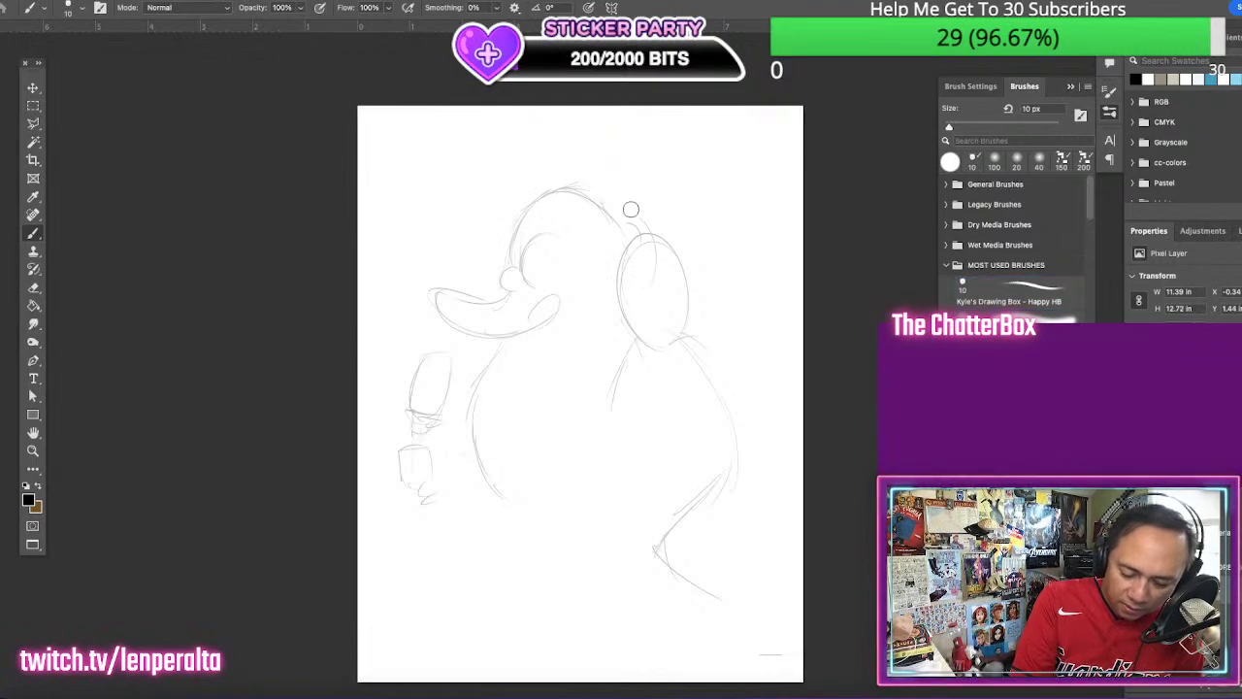
Redraw the headphone band over the head and add small pupils and a round outline to the eyes
mouse_move(637, 226)
left_mouse_down()
mouse_move(581, 173)
mouse_move(546, 192)
left_mouse_up()
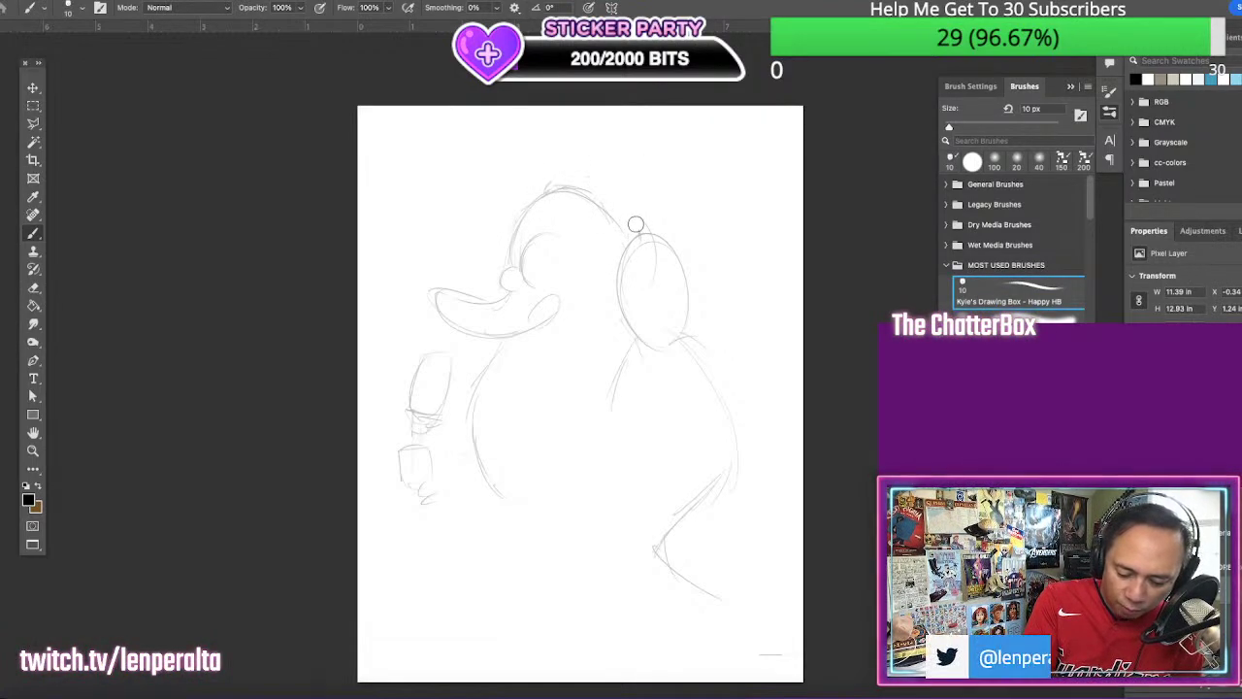
mouse_move(546, 191)
left_mouse_down()
mouse_move(582, 172)
mouse_move(618, 179)
mouse_move(650, 221)
mouse_move(590, 172)
mouse_move(649, 224)
mouse_move(555, 183)
left_mouse_up()
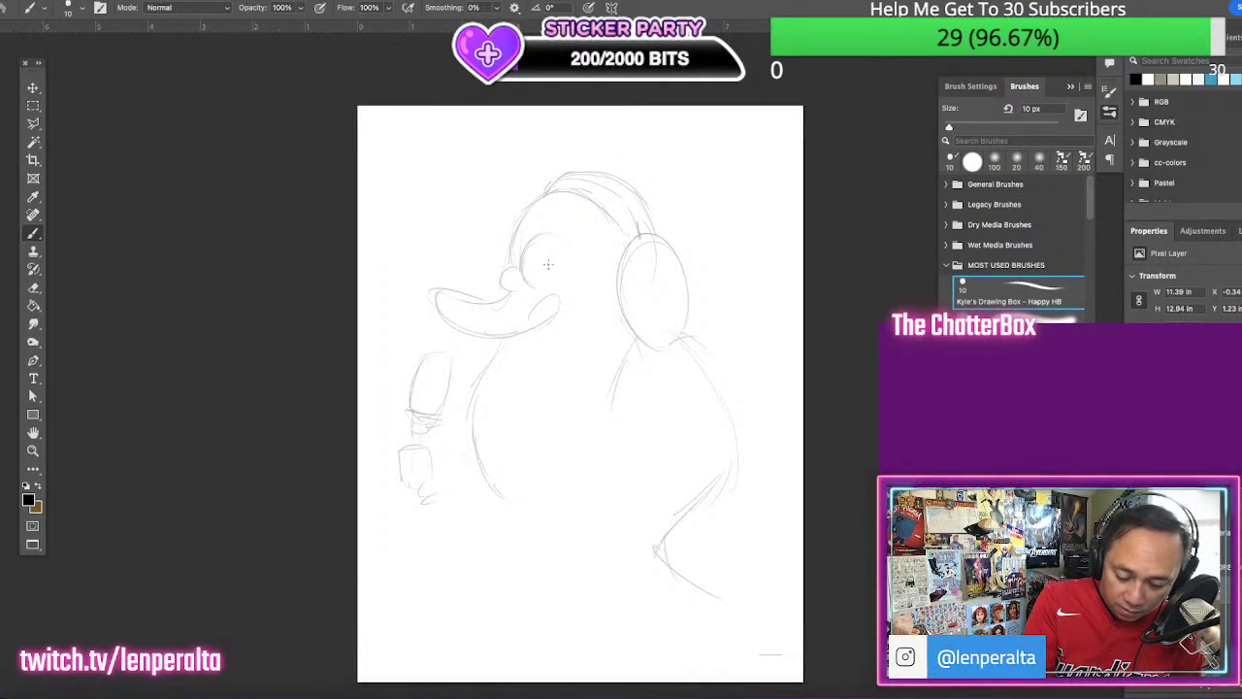
left_click_drag(535, 262, 533, 275)
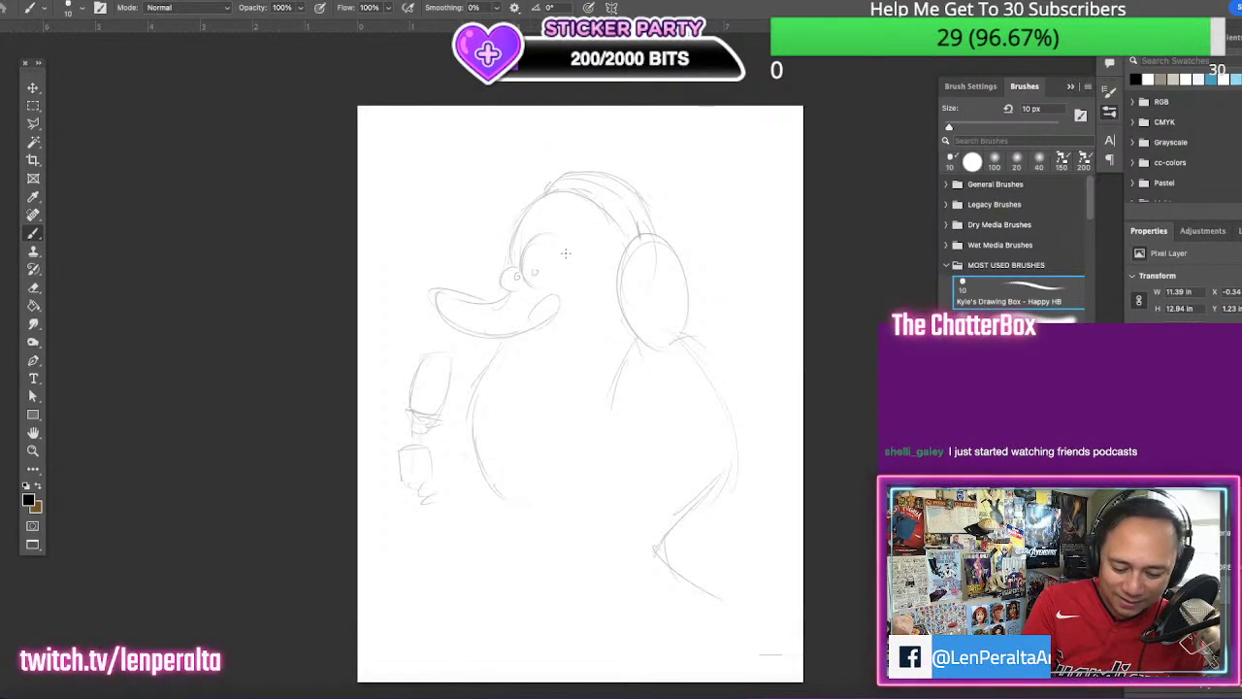
left_click_drag(534, 266, 572, 247)
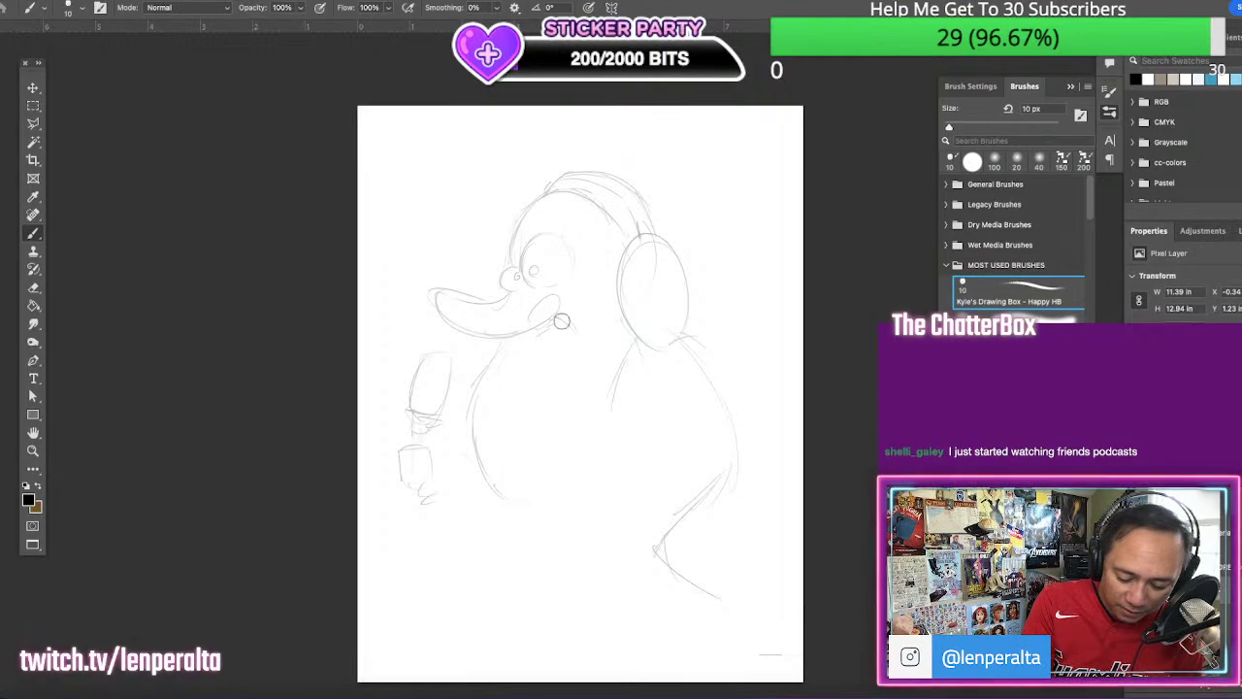
Sketch a small open mouth under the nose and clean up the nose outline with a cheek crease at its base
mouse_move(562, 321)
left_mouse_down()
mouse_move(530, 360)
mouse_move(538, 372)
mouse_move(556, 359)
left_mouse_up()
mouse_move(573, 328)
left_mouse_down()
mouse_move(563, 361)
mouse_move(559, 335)
left_mouse_up()
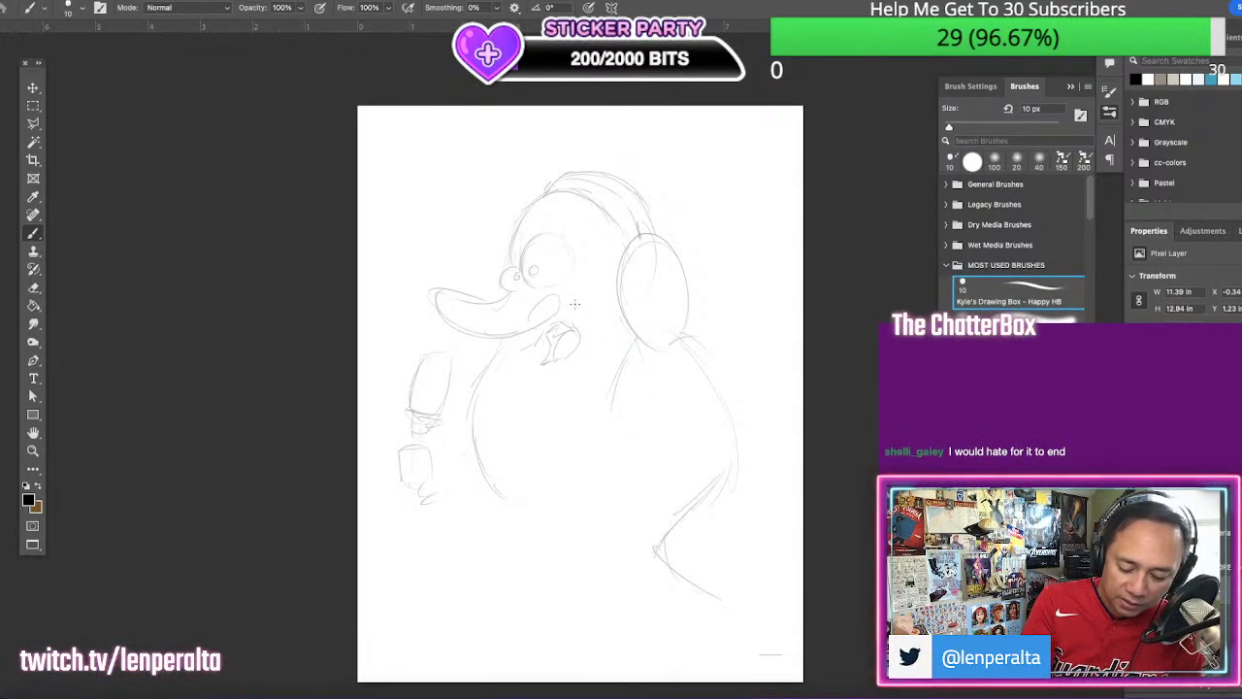
mouse_move(518, 290)
left_mouse_down()
mouse_move(487, 301)
mouse_move(441, 293)
mouse_move(470, 326)
mouse_move(530, 308)
mouse_move(443, 301)
mouse_move(473, 273)
mouse_move(462, 291)
mouse_move(474, 327)
mouse_move(500, 332)
mouse_move(482, 303)
left_mouse_up()
key("e")
key("b")
key("e")
key("b")
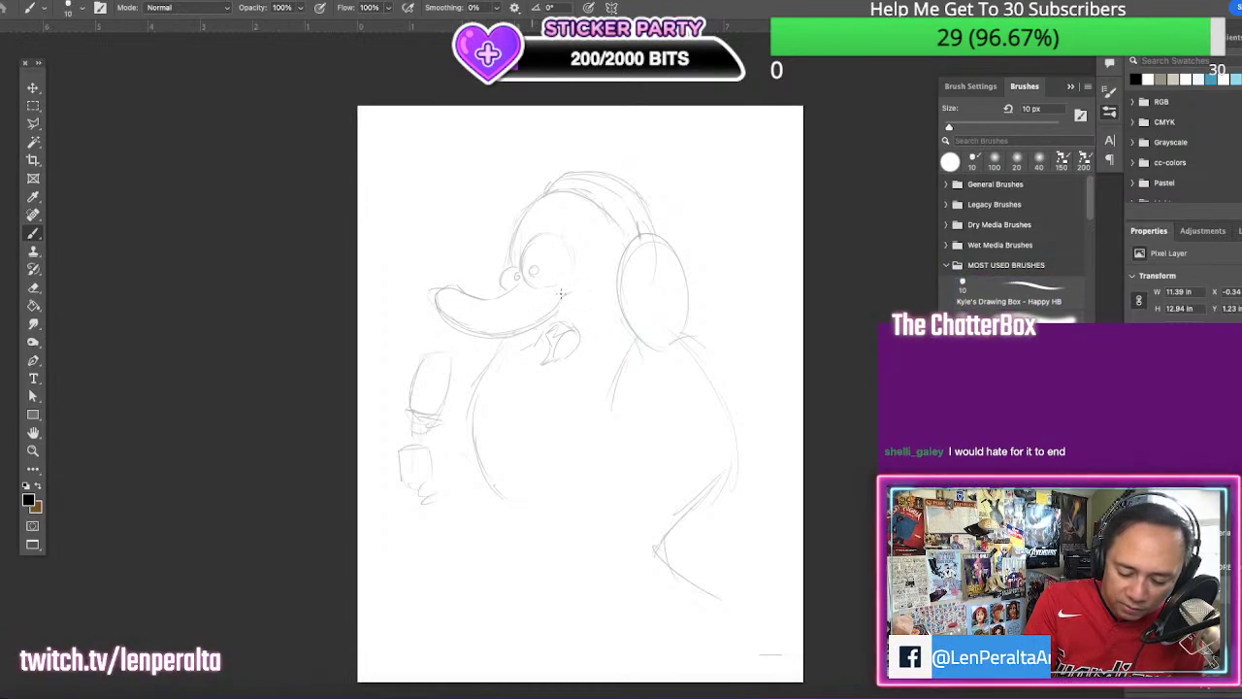
left_click_drag(560, 292, 535, 307)
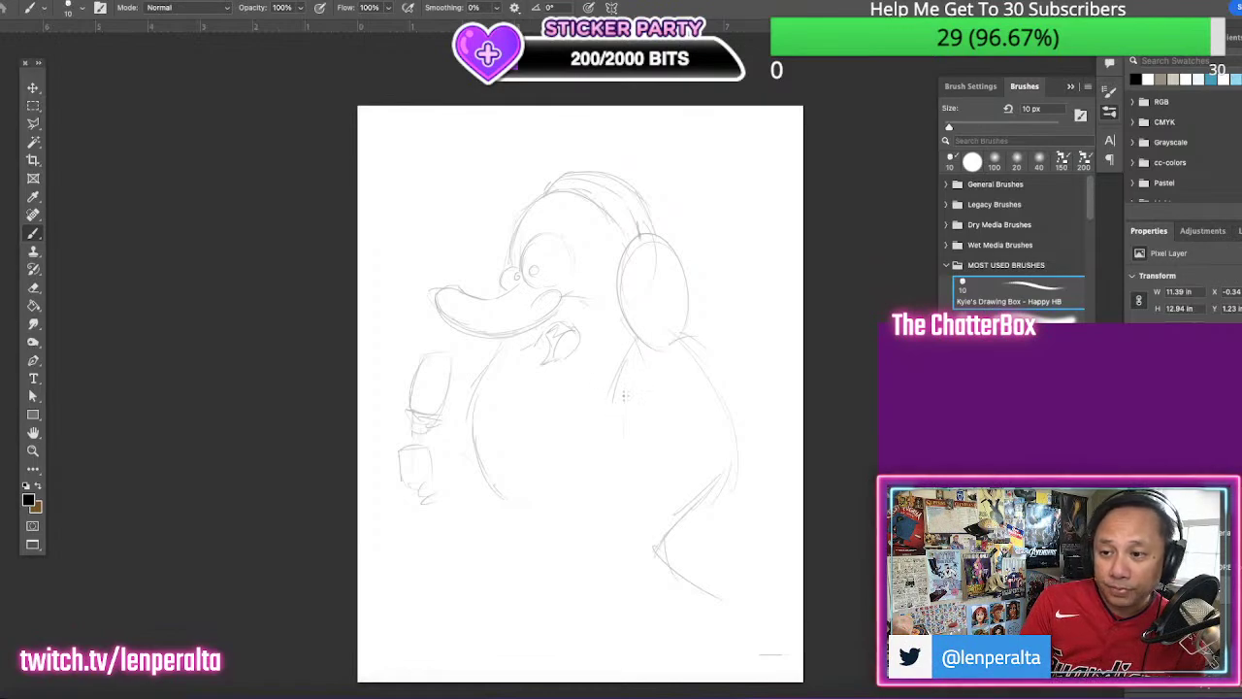
Rework the chest line and close the underside into a full round belly with loose fur-like strokes
key("e")
mouse_move(504, 348)
left_mouse_down()
mouse_move(476, 370)
mouse_move(489, 371)
mouse_move(476, 428)
mouse_move(489, 494)
mouse_move(555, 519)
left_mouse_up()
key("b")
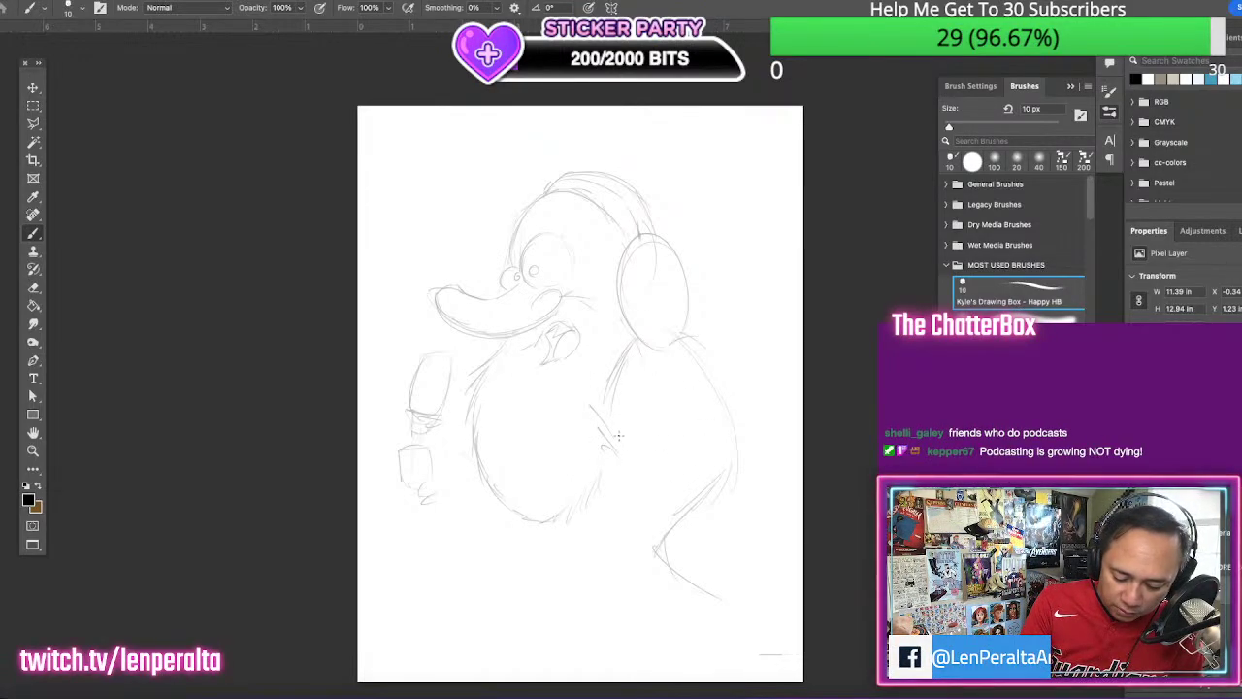
Clear the stray strokes beside the belly and sketch a tilted rectangular board in front of the torso
key("e")
mouse_move(612, 411)
left_mouse_down()
mouse_move(605, 437)
mouse_move(580, 398)
mouse_move(560, 411)
left_mouse_up()
key("b")
key("e")
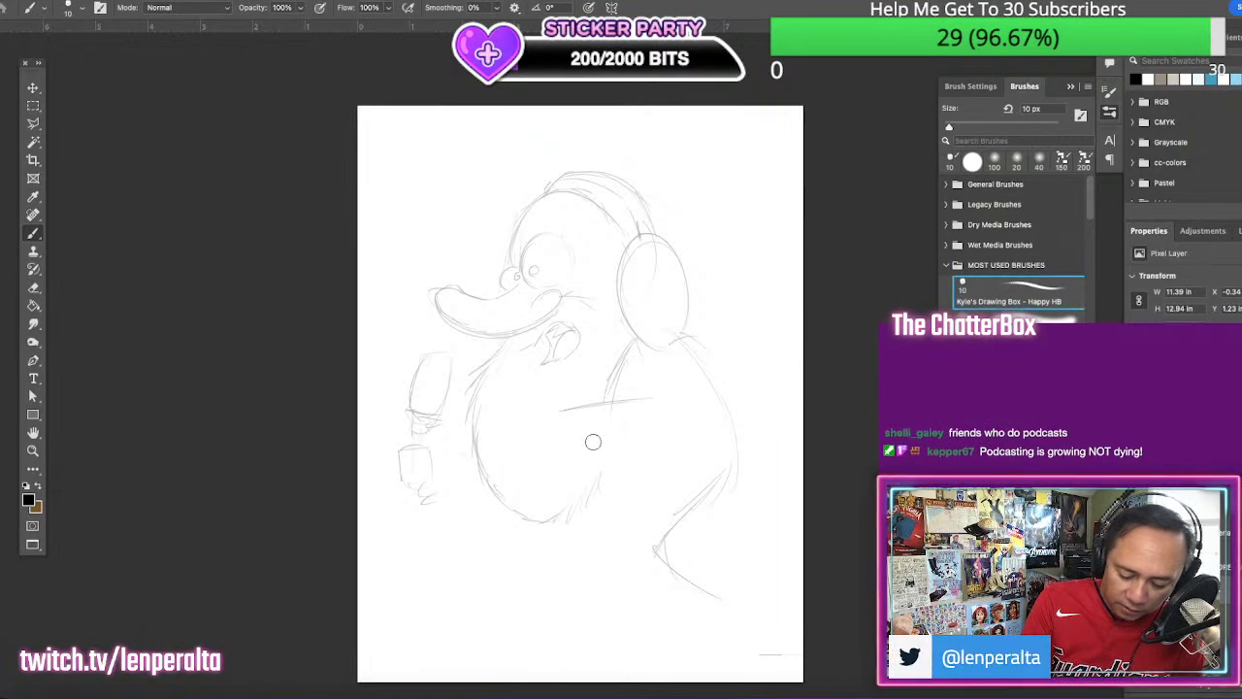
left_click_drag(599, 473, 590, 495)
key("b")
mouse_move(554, 415)
left_mouse_down()
mouse_move(563, 492)
mouse_move(664, 393)
mouse_move(664, 462)
left_mouse_up()
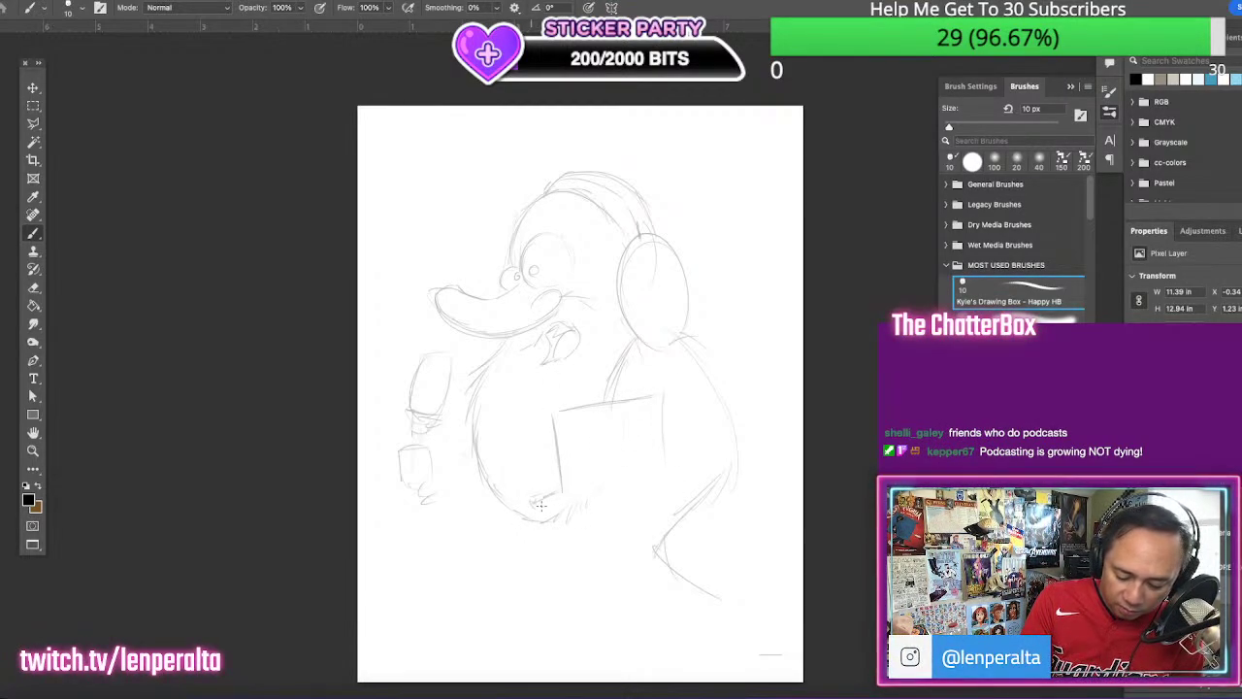
mouse_move(540, 504)
left_mouse_down()
mouse_move(664, 480)
mouse_move(666, 461)
left_mouse_up()
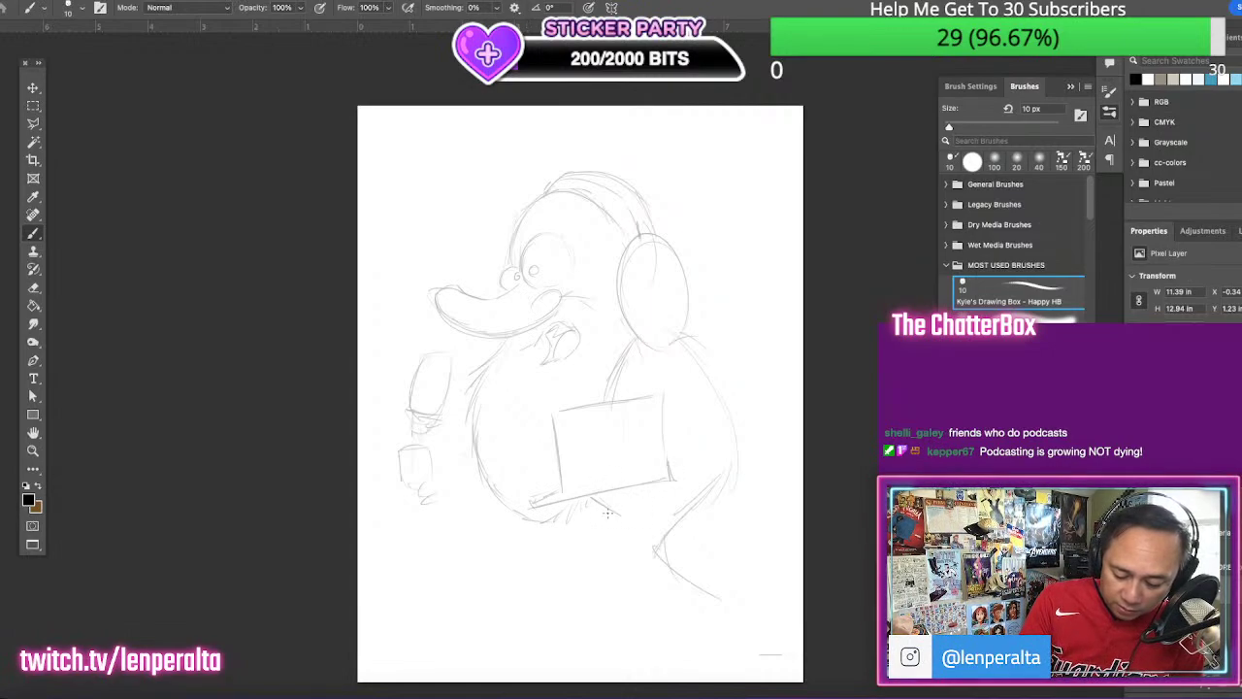
Draw the bent forearm and hand holding the board, and rework the rounded elbow and outer arm contour
left_click_drag(607, 513, 658, 506)
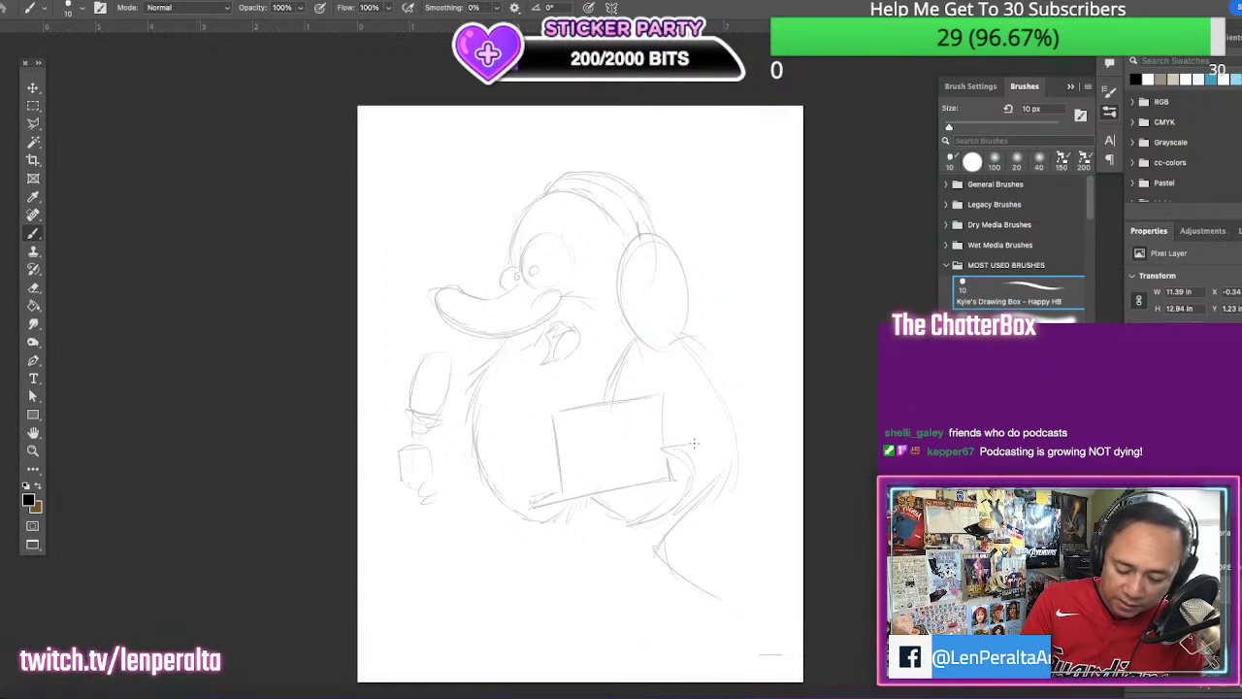
left_click_drag(676, 438, 705, 445)
key("e")
left_click_drag(690, 502, 716, 479)
key("b")
left_click_drag(731, 429, 679, 521)
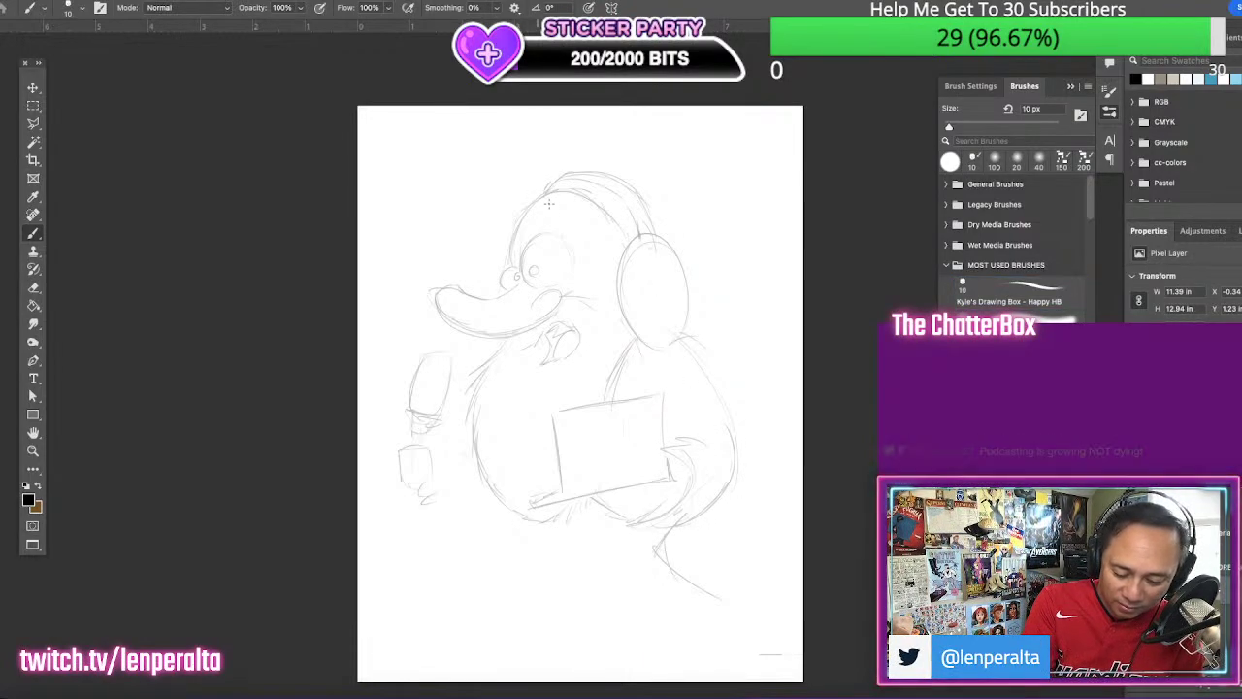
Redraw the forehead lower under a thicker headphone band and add inner and outer contours to the ear cup
left_click_drag(547, 191, 543, 196)
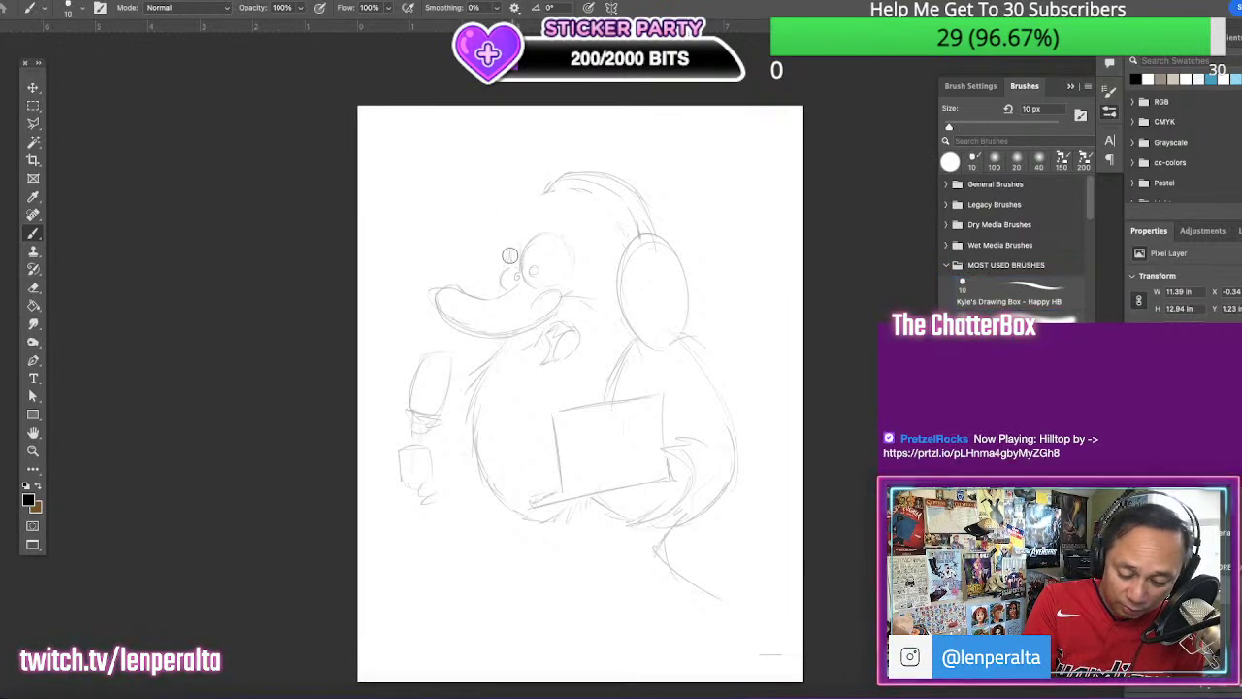
left_click_drag(510, 256, 550, 197)
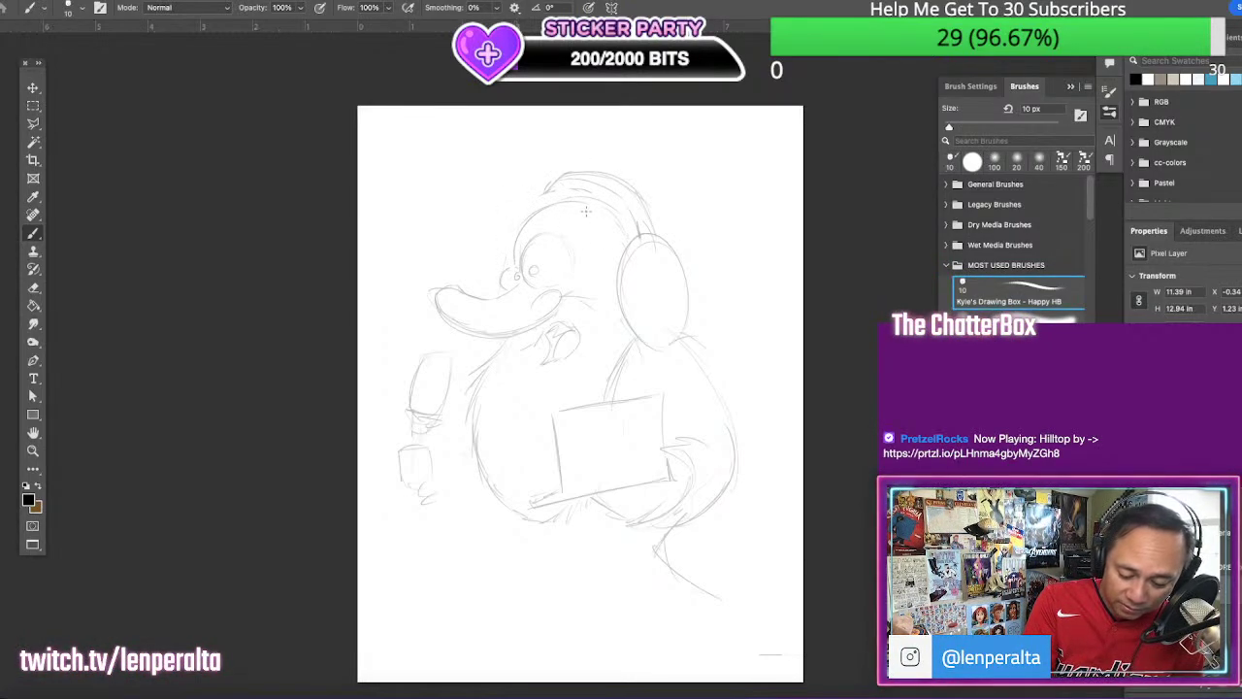
left_click_drag(559, 185, 647, 198)
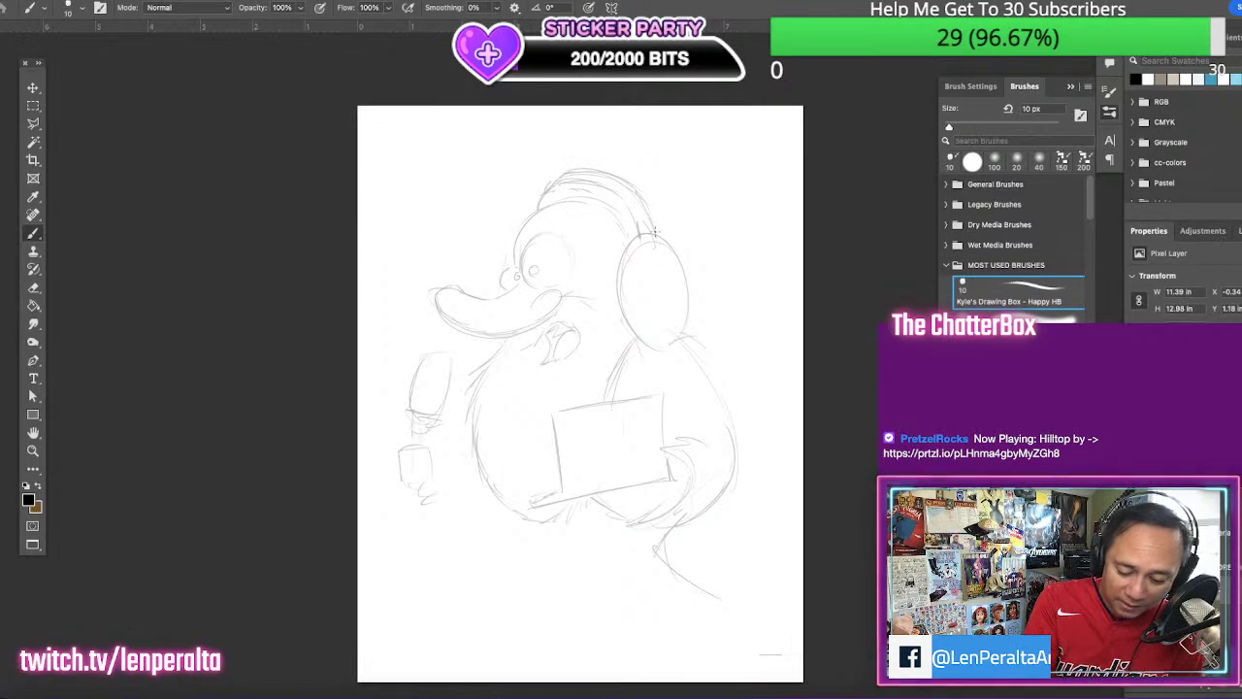
mouse_move(642, 249)
left_mouse_down()
mouse_move(675, 270)
mouse_move(693, 308)
left_mouse_up()
left_click_drag(627, 280, 666, 336)
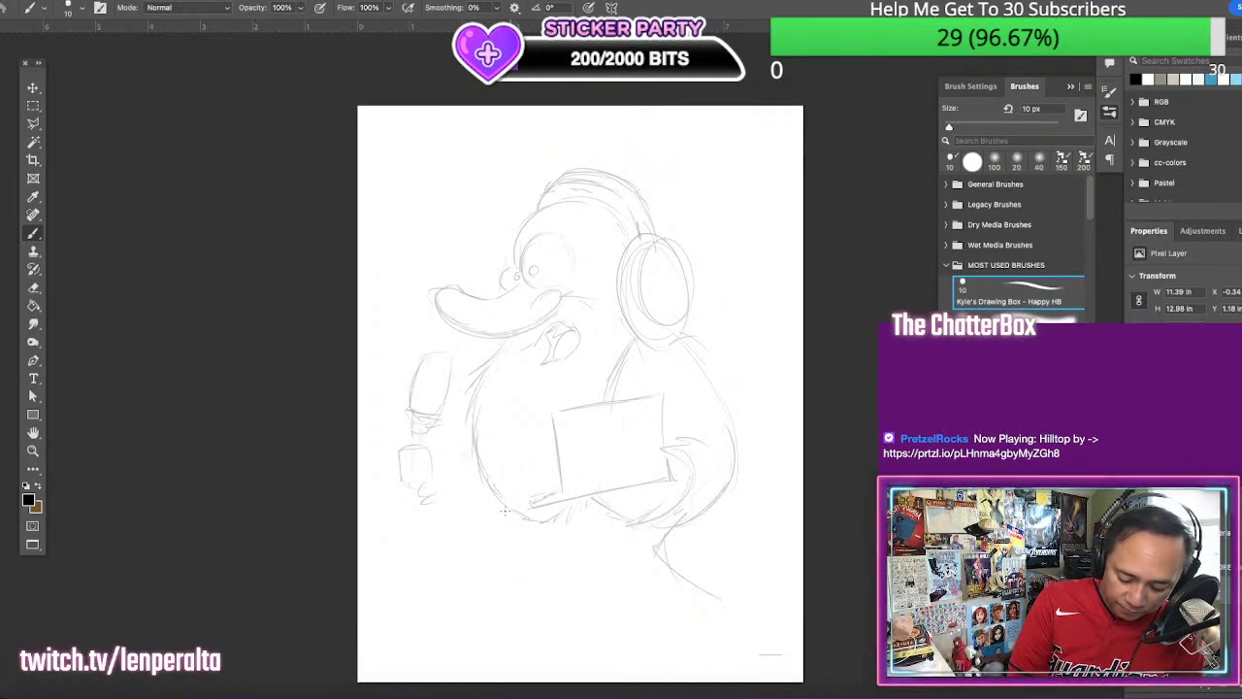
Sketch the rounded lower body under the belly and a wide, wavy base spreading out beneath it
mouse_move(500, 515)
left_mouse_down()
mouse_move(456, 552)
mouse_move(532, 605)
left_mouse_up()
key("e")
mouse_move(673, 543)
left_mouse_down()
mouse_move(655, 551)
mouse_move(693, 581)
mouse_move(713, 576)
left_mouse_up()
key("b")
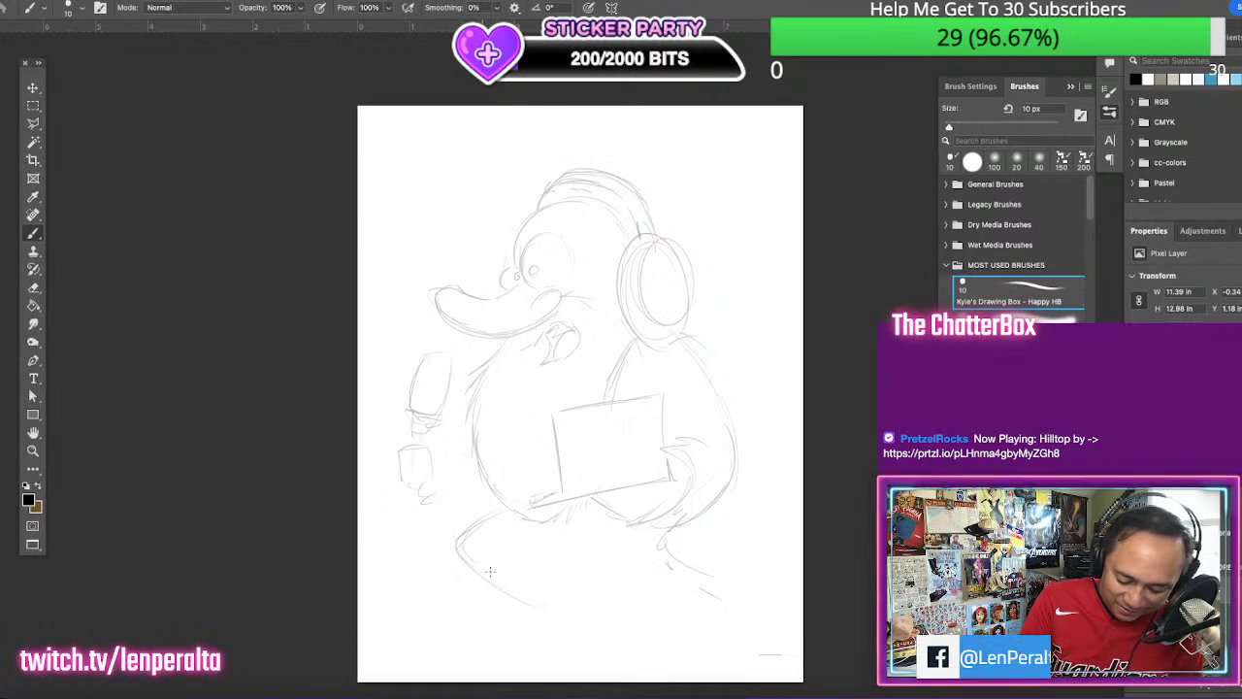
left_click_drag(490, 572, 614, 582)
mouse_move(451, 613)
left_mouse_down()
mouse_move(585, 635)
mouse_move(753, 616)
mouse_move(744, 596)
mouse_move(680, 567)
left_mouse_up()
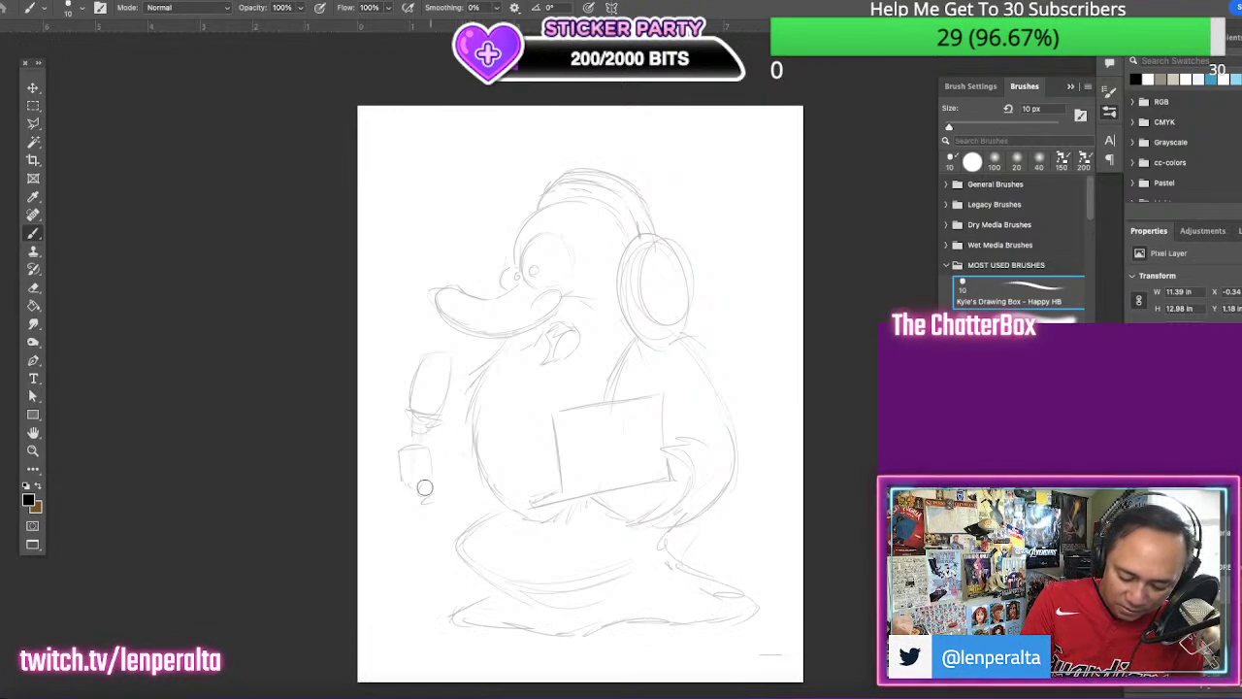
Redraw the hand with curled fingers and thumb around the microphone handle, and connect it to a bent forearm
mouse_move(400, 467)
left_mouse_down()
mouse_move(436, 431)
mouse_move(400, 452)
mouse_move(429, 461)
mouse_move(401, 471)
mouse_move(426, 487)
left_mouse_up()
mouse_move(427, 445)
left_mouse_down()
mouse_move(429, 478)
mouse_move(437, 493)
mouse_move(414, 495)
mouse_move(420, 550)
left_mouse_up()
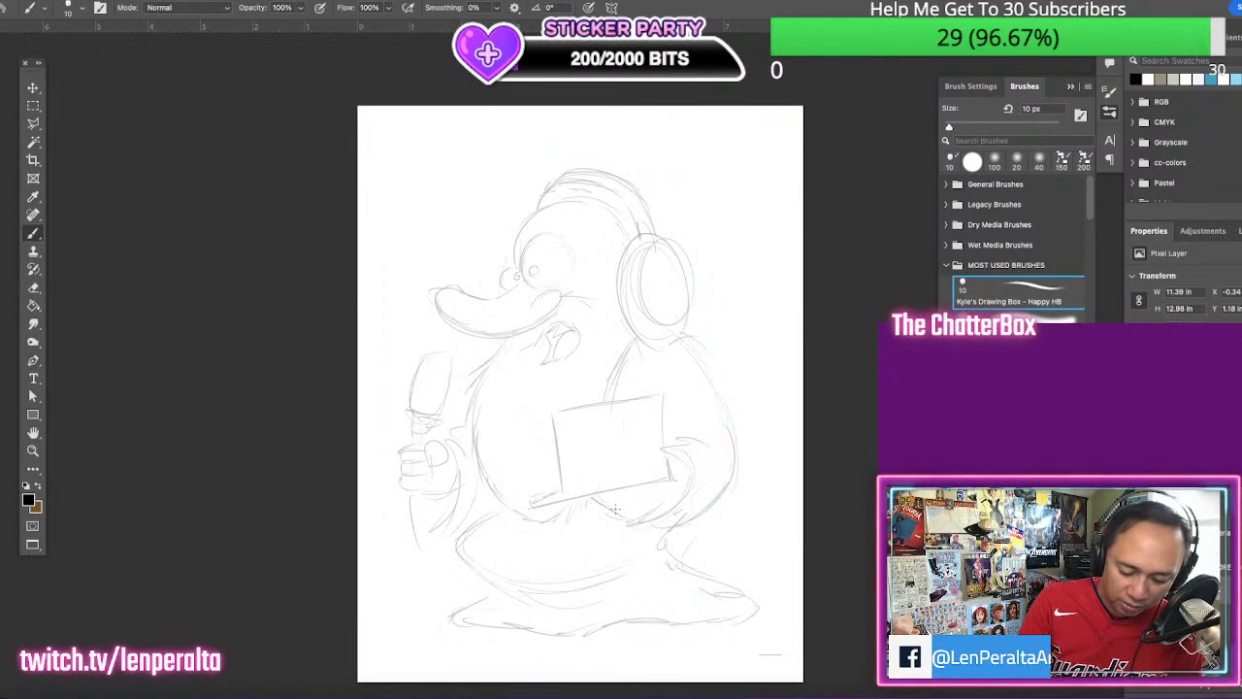
key("bracketleft")
key("bracketright")
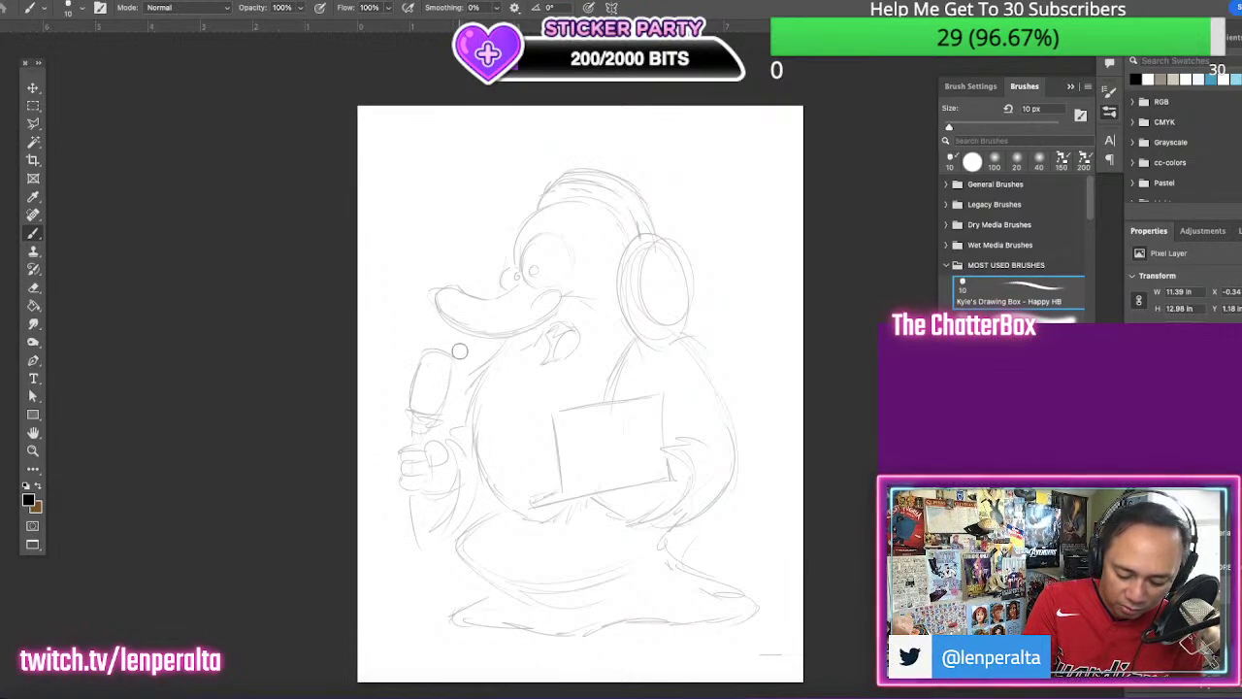
Refine the microphone head's outline and fill it with small round grille holes
key("bracketleft")
left_click_drag(452, 369, 438, 415)
key("bracketright")
left_click_drag(435, 360, 433, 390)
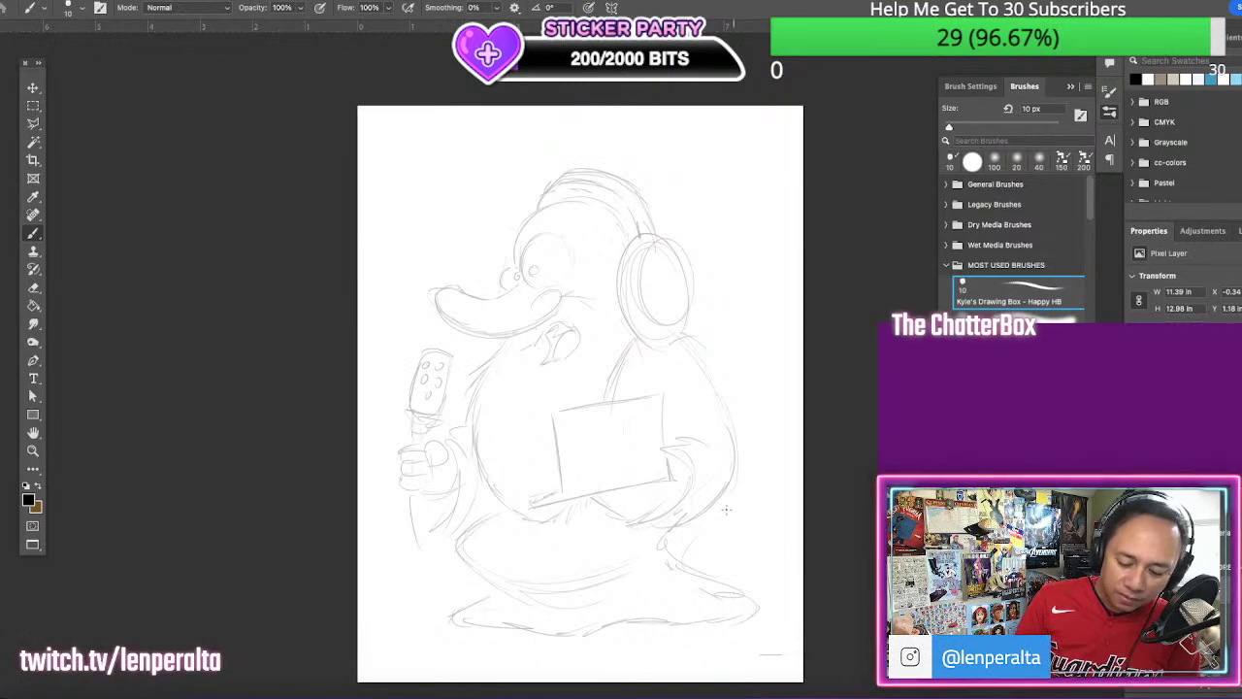
Move the whole character sketch slightly right and down on the page, and return to the Brush tool
key("m")
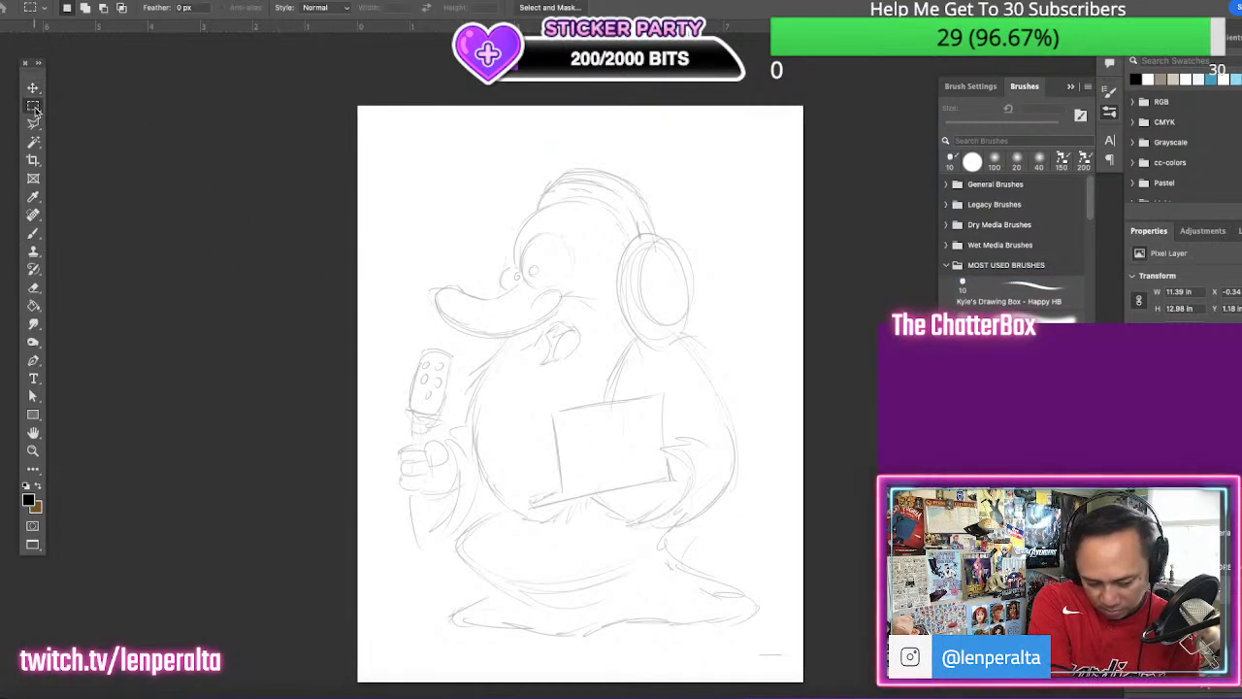
left_click_drag(678, 351, 672, 328)
key("v")
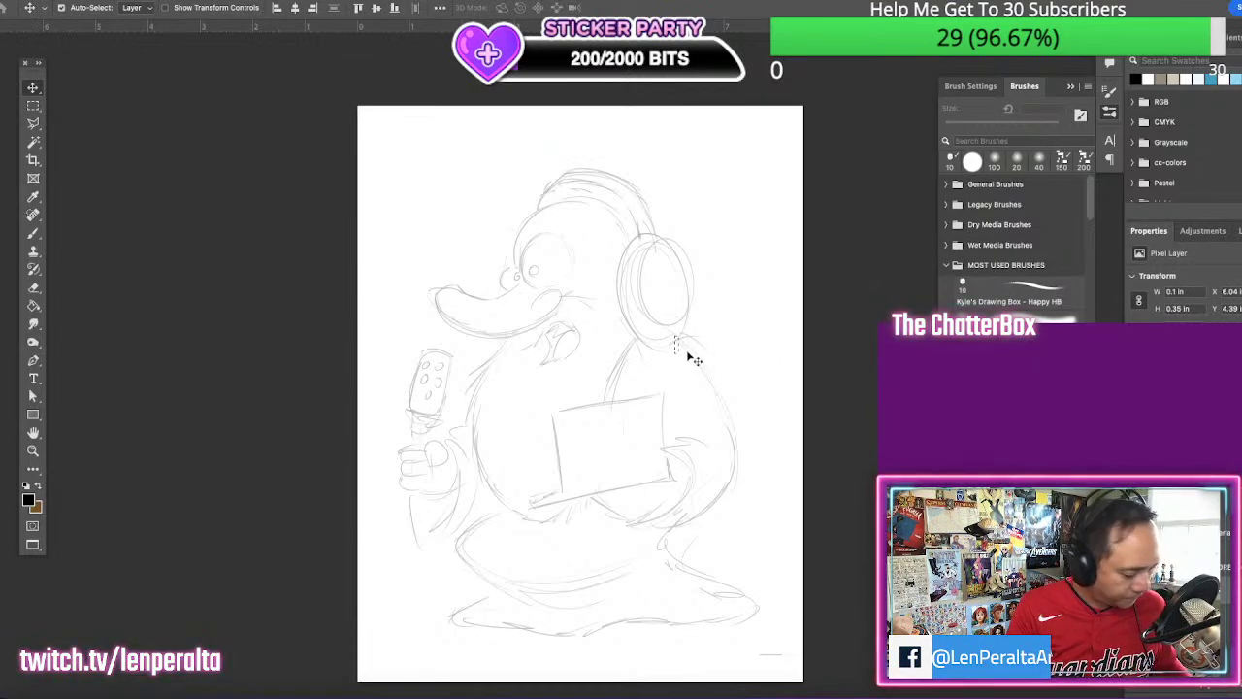
key("ctrl+d")
mouse_move(704, 381)
left_mouse_down()
mouse_move(707, 410)
mouse_move(732, 399)
left_mouse_up()
key("b")
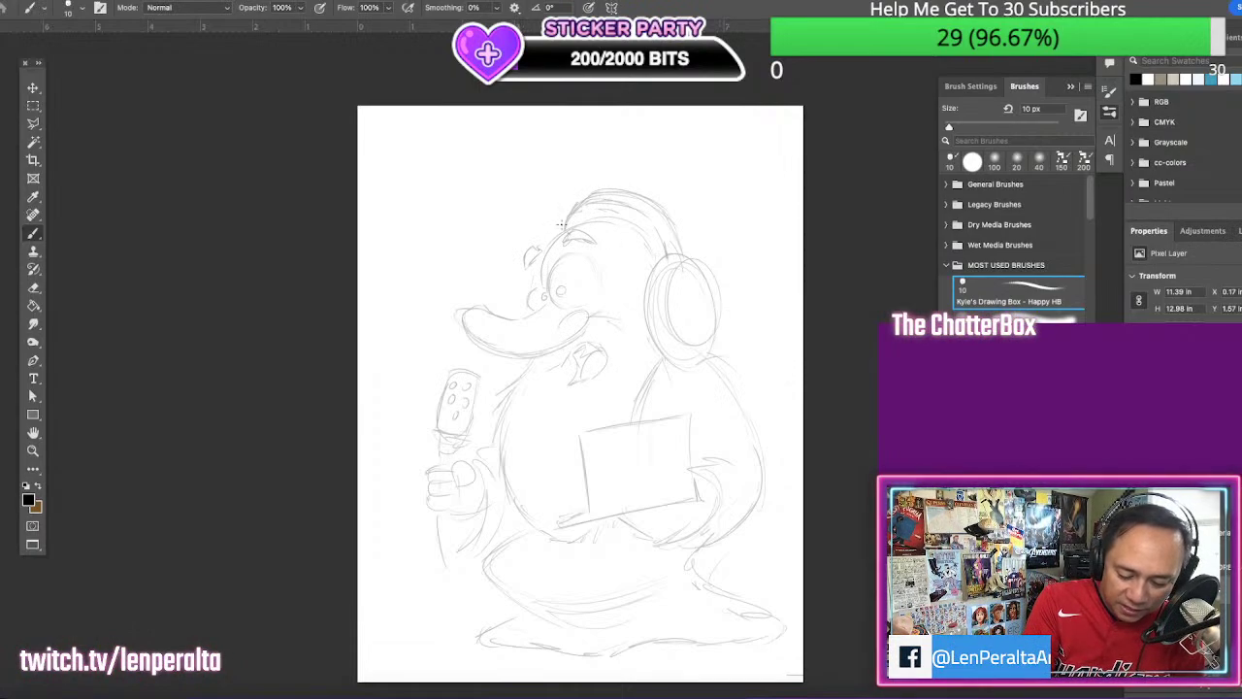
Redraw the pupils and inner eye contours, and sketch the eyebrows higher above both eyes
mouse_move(535, 290)
left_mouse_down()
mouse_move(532, 307)
mouse_move(566, 285)
left_mouse_up()
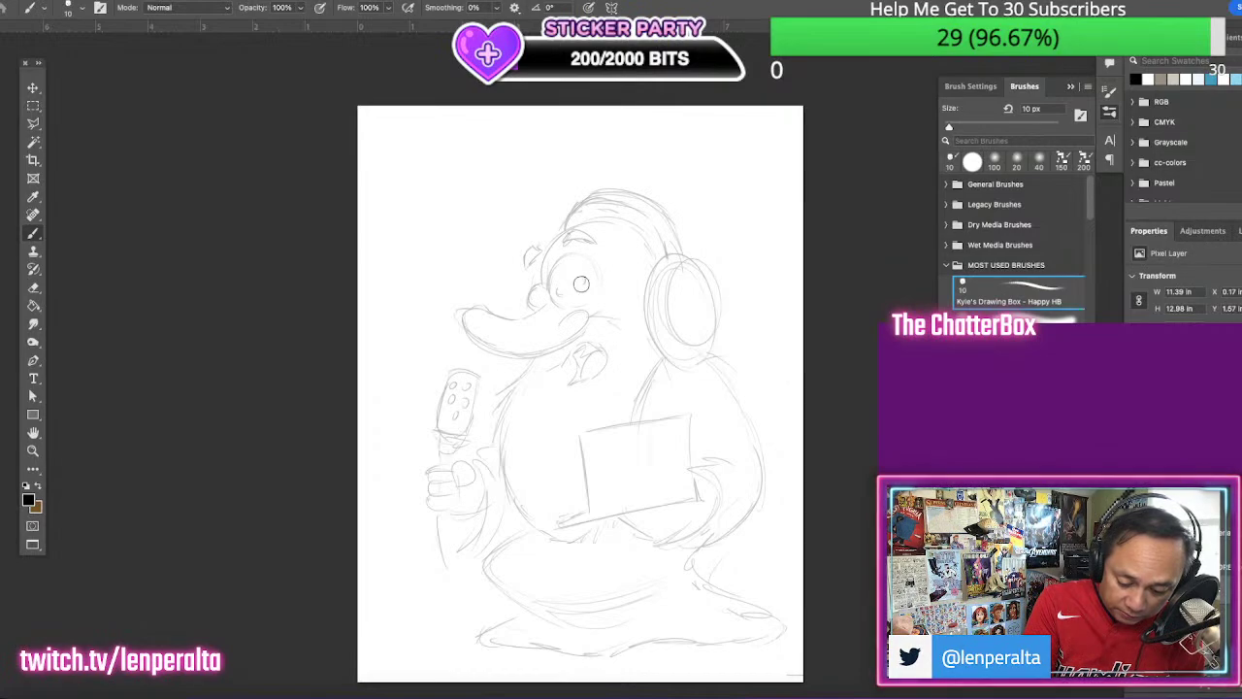
left_click_drag(540, 287, 559, 292)
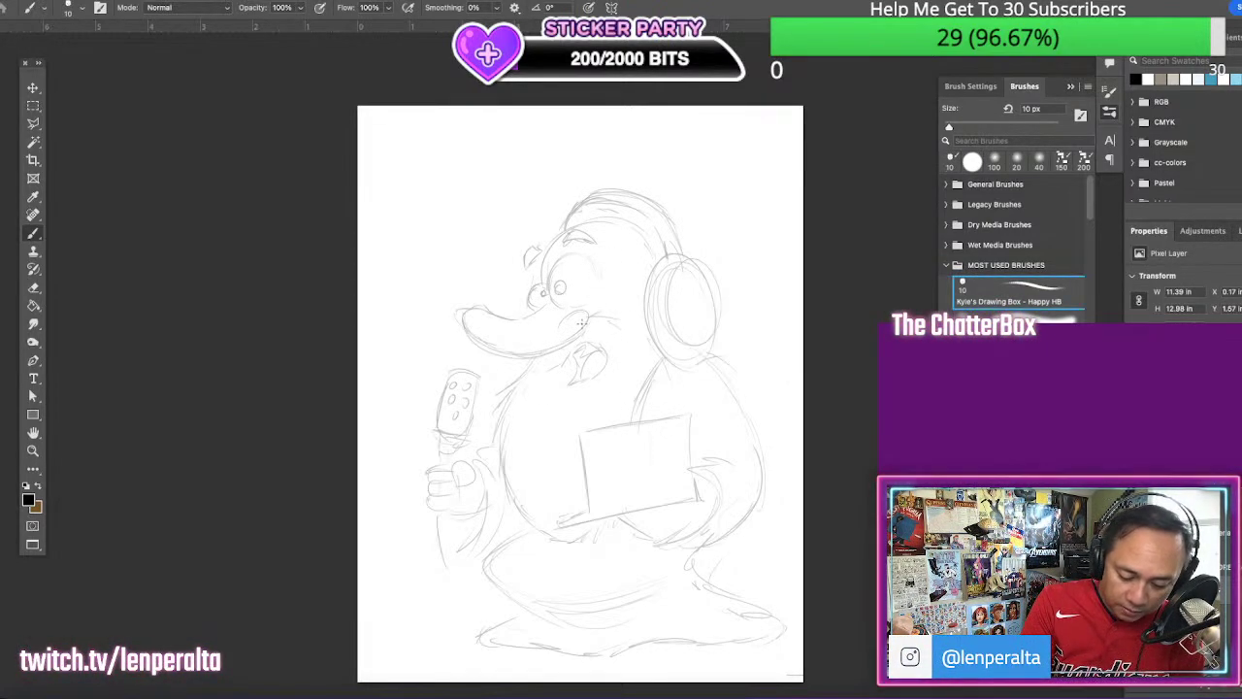
mouse_move(537, 248)
left_mouse_down()
mouse_move(524, 269)
mouse_move(586, 240)
mouse_move(524, 257)
mouse_move(538, 227)
mouse_move(524, 248)
mouse_move(609, 231)
left_mouse_up()
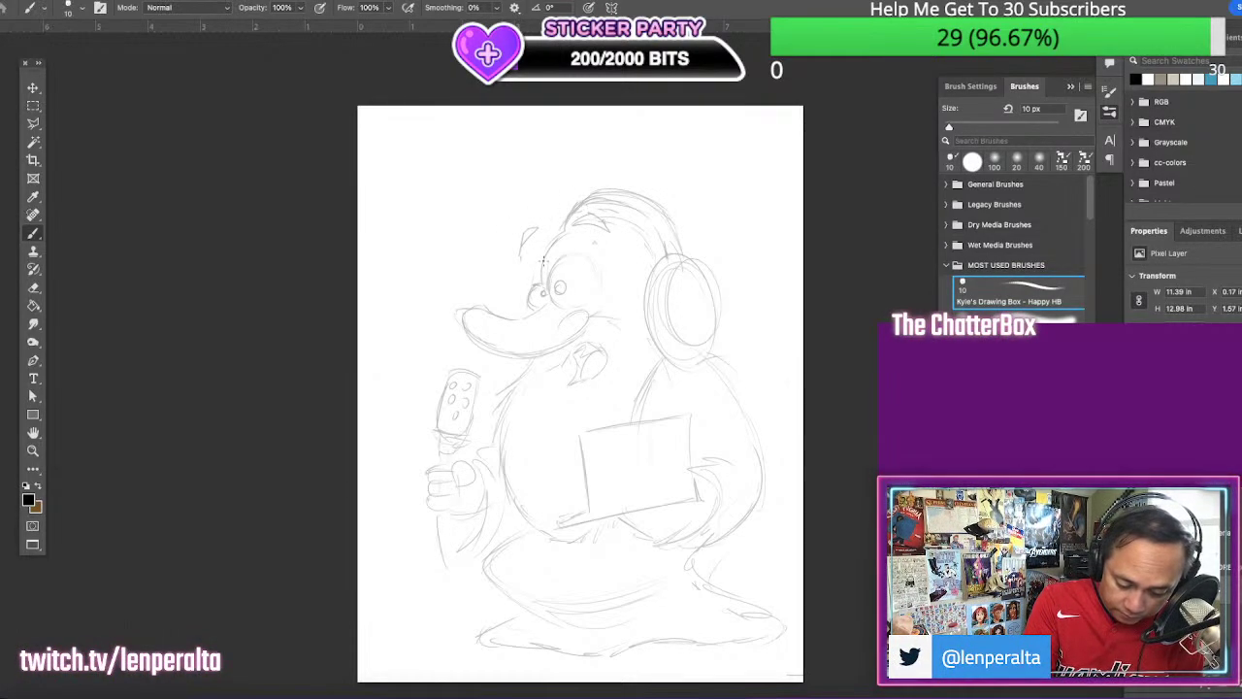
Shorten and round off the nose tip, and remove the floating eyebrow above the far eye
mouse_move(470, 311)
left_mouse_down()
mouse_move(493, 331)
mouse_move(497, 318)
left_mouse_up()
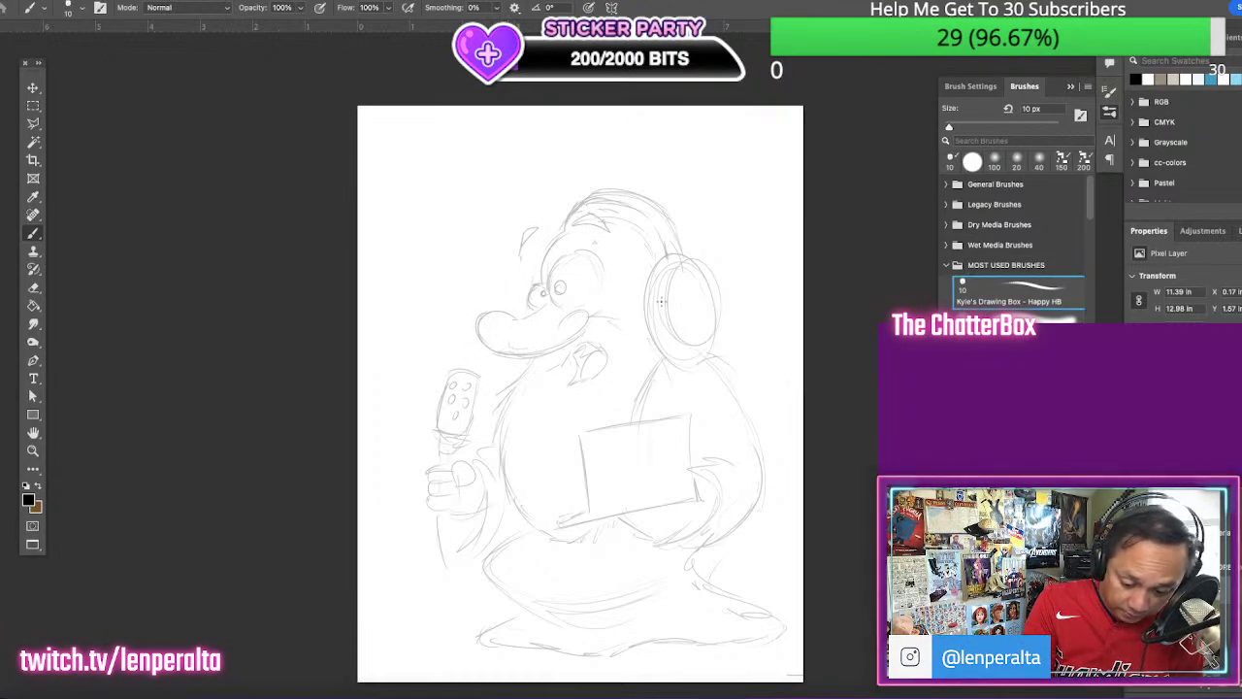
key("ctrl+z")
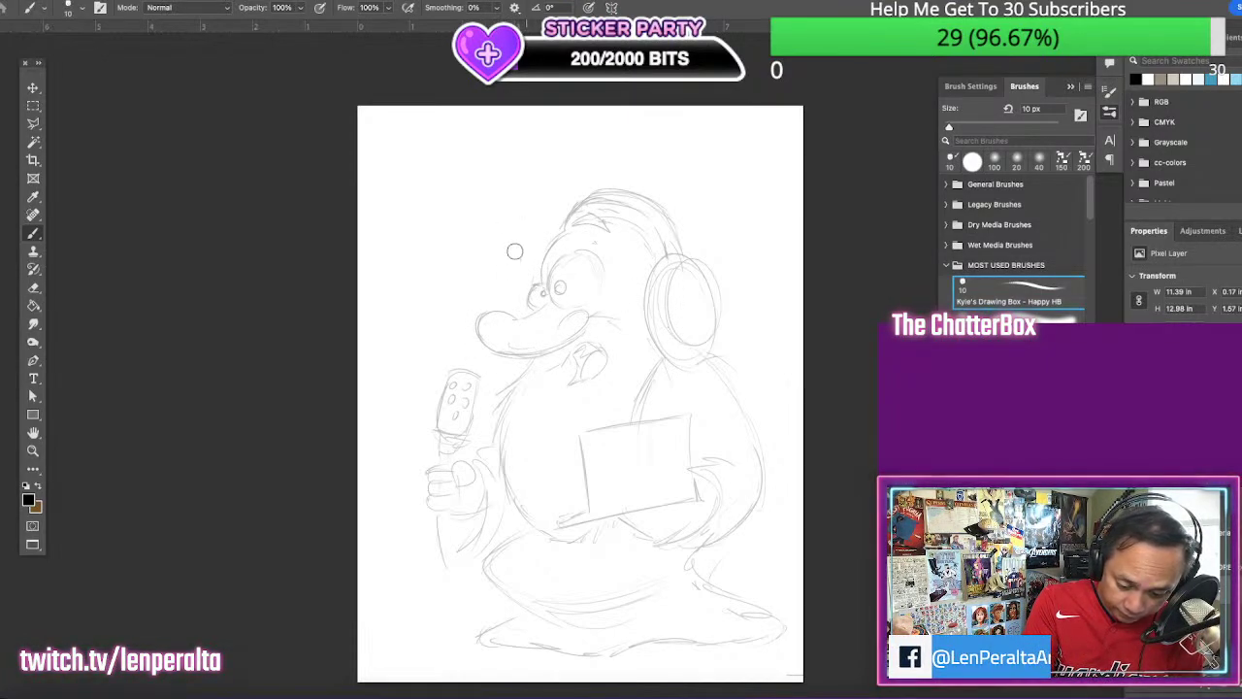
Redraw the eyebrows as short angled shapes floating above both eyes, and round off the far eye's outline
left_click_drag(533, 268, 541, 280)
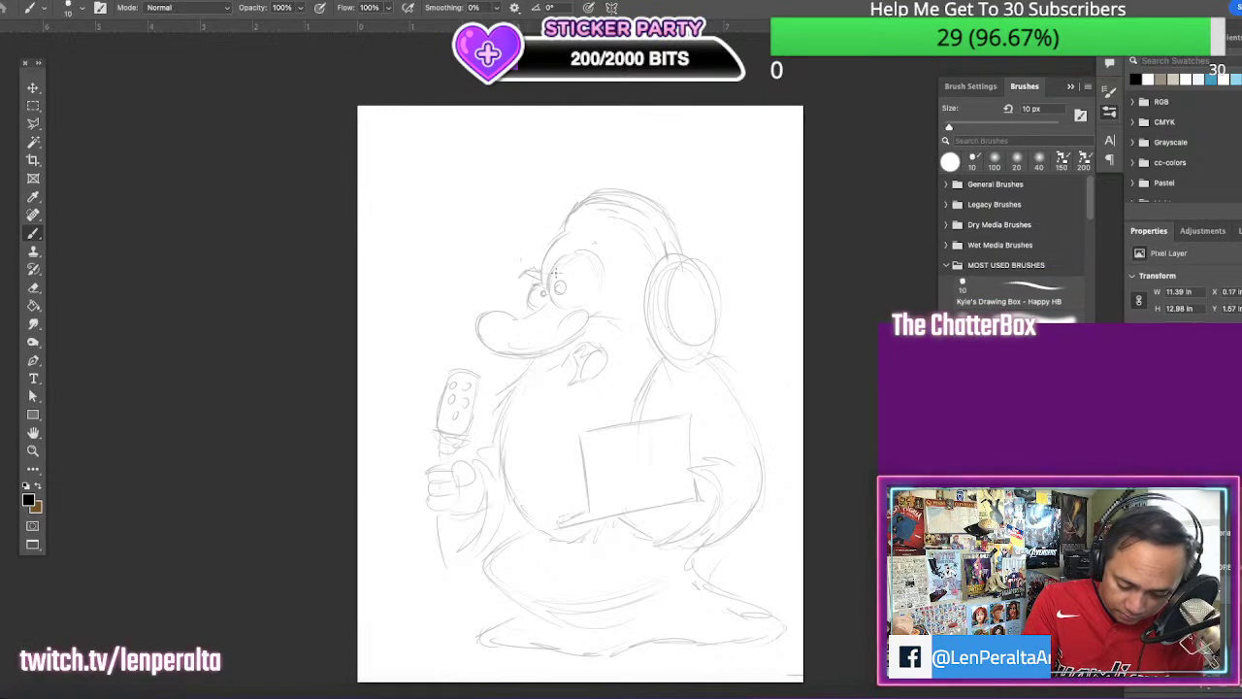
key("ctrl+z")
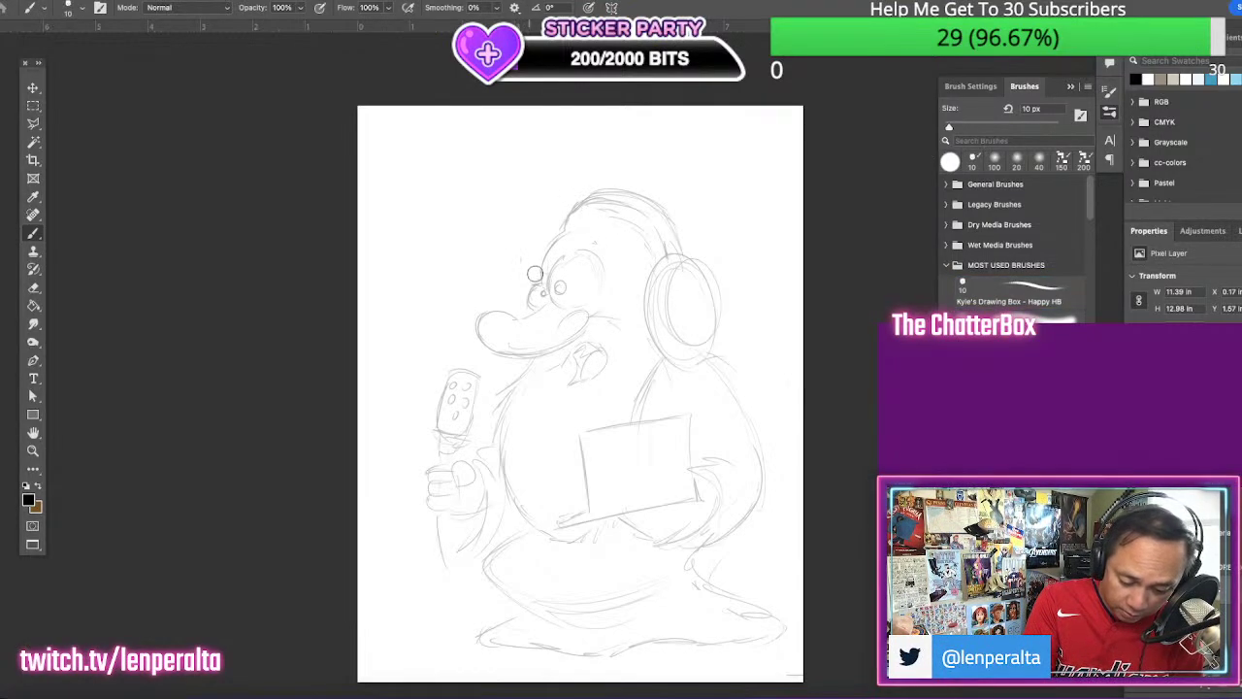
left_click_drag(525, 249, 516, 274)
left_click_drag(600, 227, 606, 244)
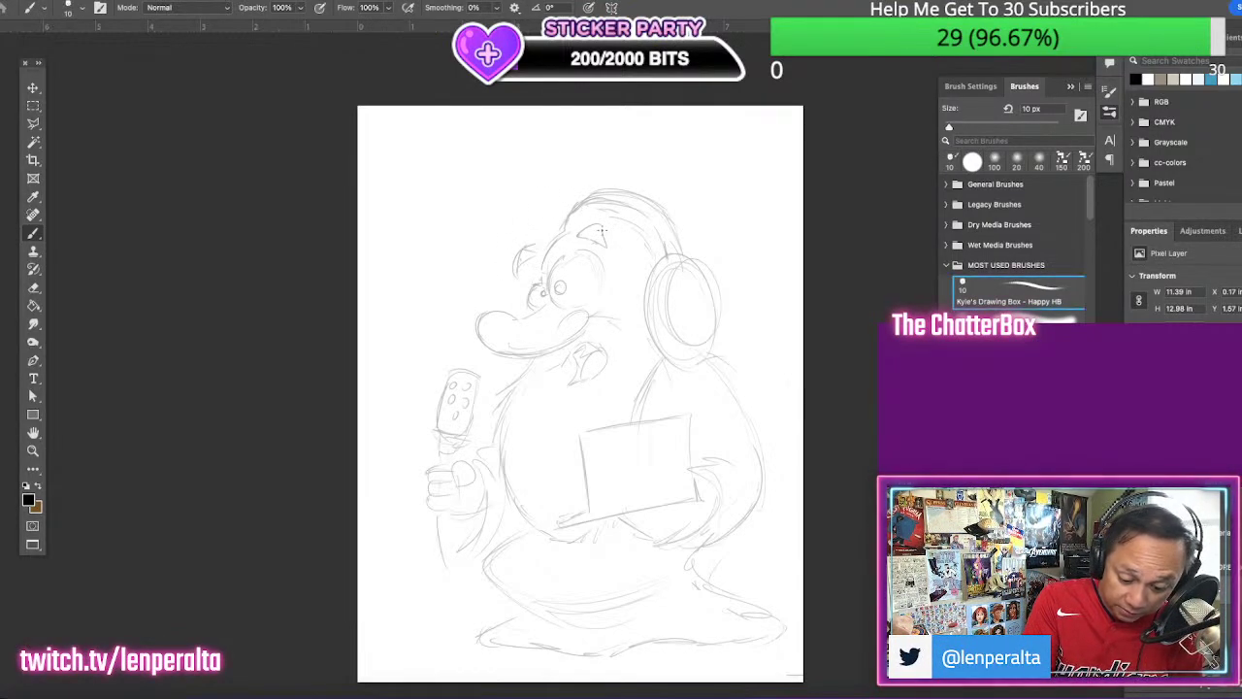
left_click_drag(514, 271, 535, 252)
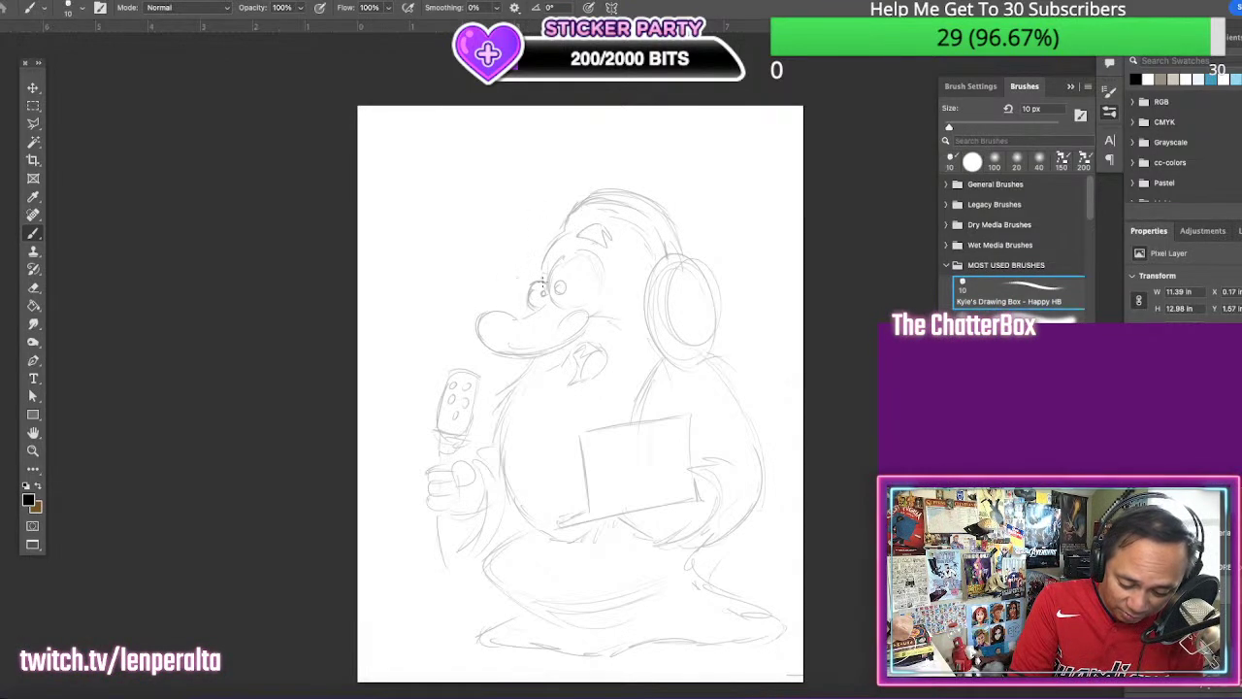
left_click_drag(539, 282, 531, 308)
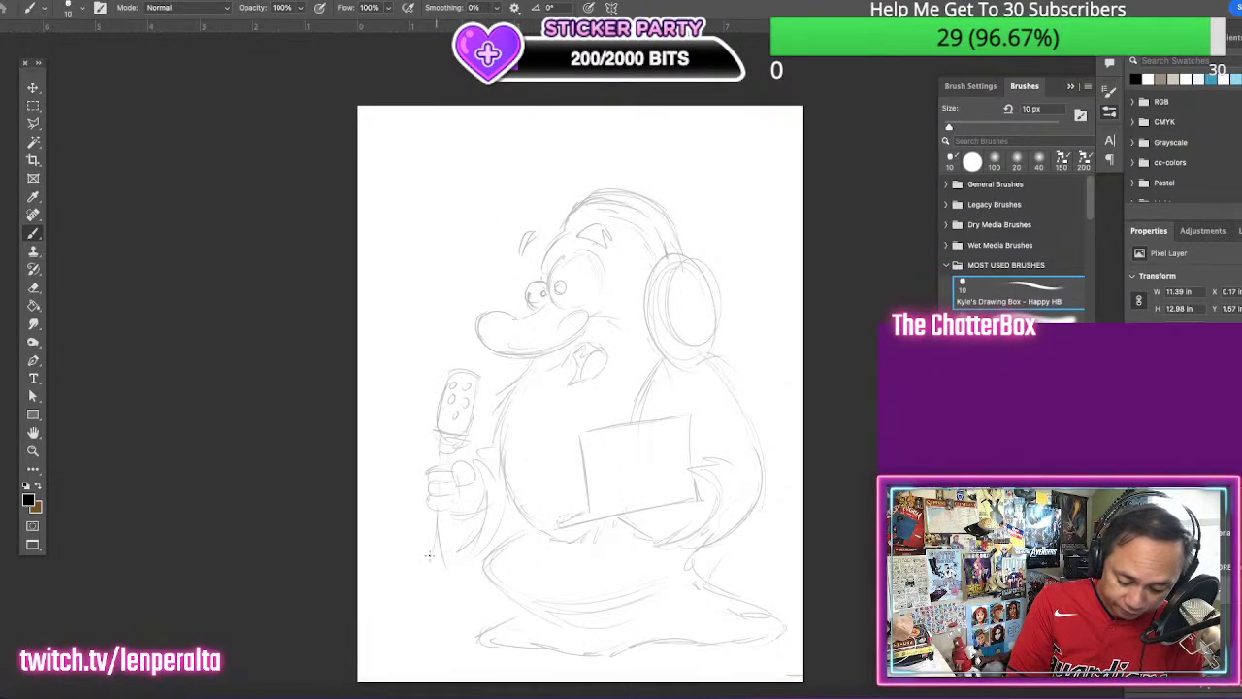
Add an inner oval to the near ear cup, and firm up the contours of the supporting hand and lower body
left_click_drag(695, 287, 687, 316)
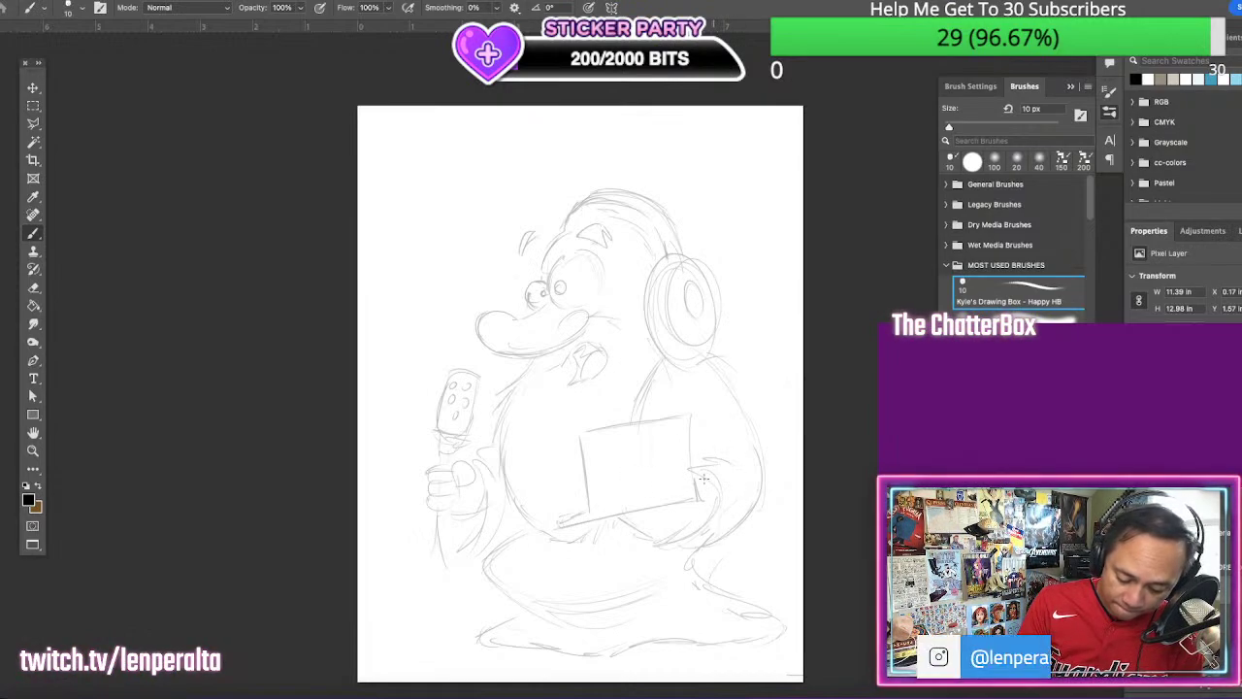
mouse_move(615, 521)
left_mouse_down()
mouse_move(680, 503)
mouse_move(643, 532)
left_mouse_up()
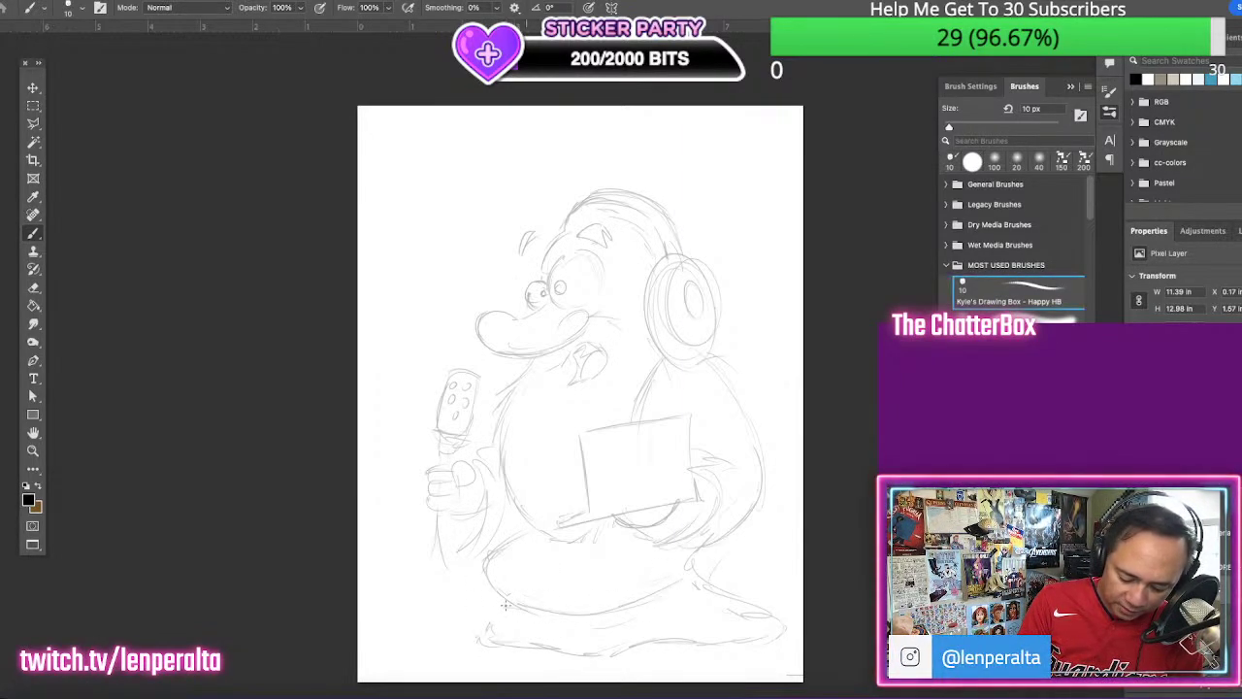
mouse_move(508, 606)
left_mouse_down()
mouse_move(505, 640)
mouse_move(611, 650)
mouse_move(753, 640)
mouse_move(768, 613)
mouse_move(685, 572)
left_mouse_up()
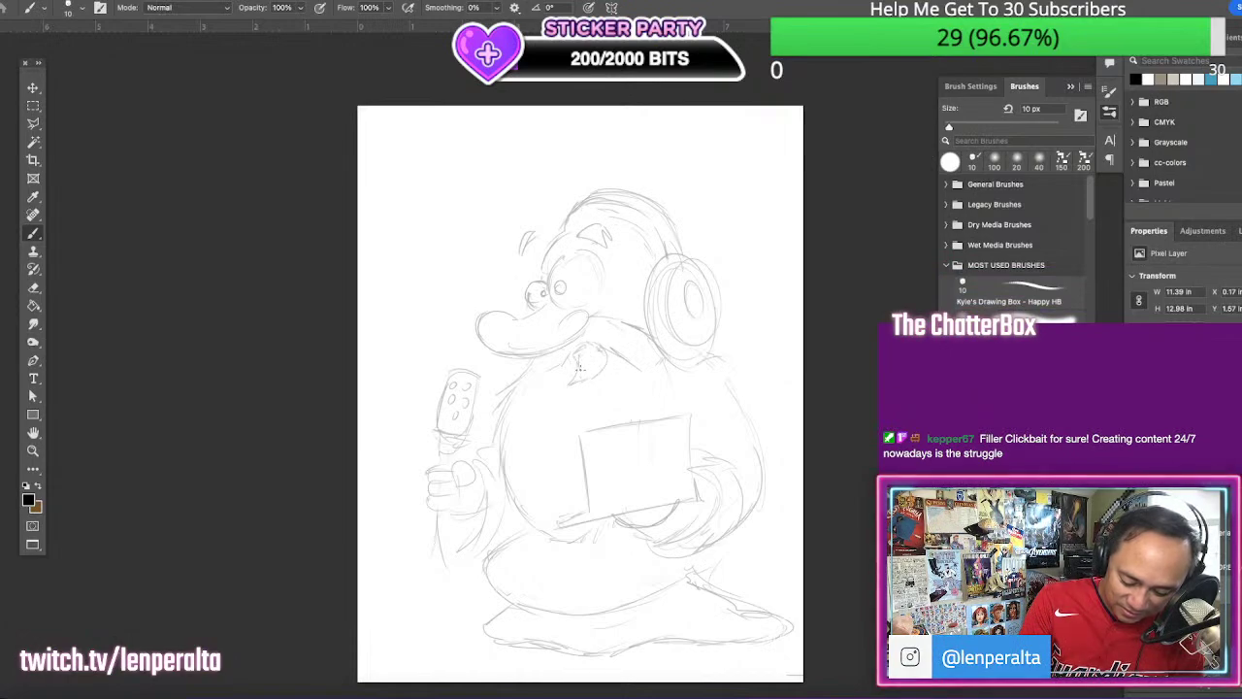
Redraw the mouth as a tall open shape with teeth and a rounded tongue reaching down to the board
mouse_move(600, 348)
left_mouse_down()
mouse_move(585, 385)
mouse_move(617, 377)
left_mouse_up()
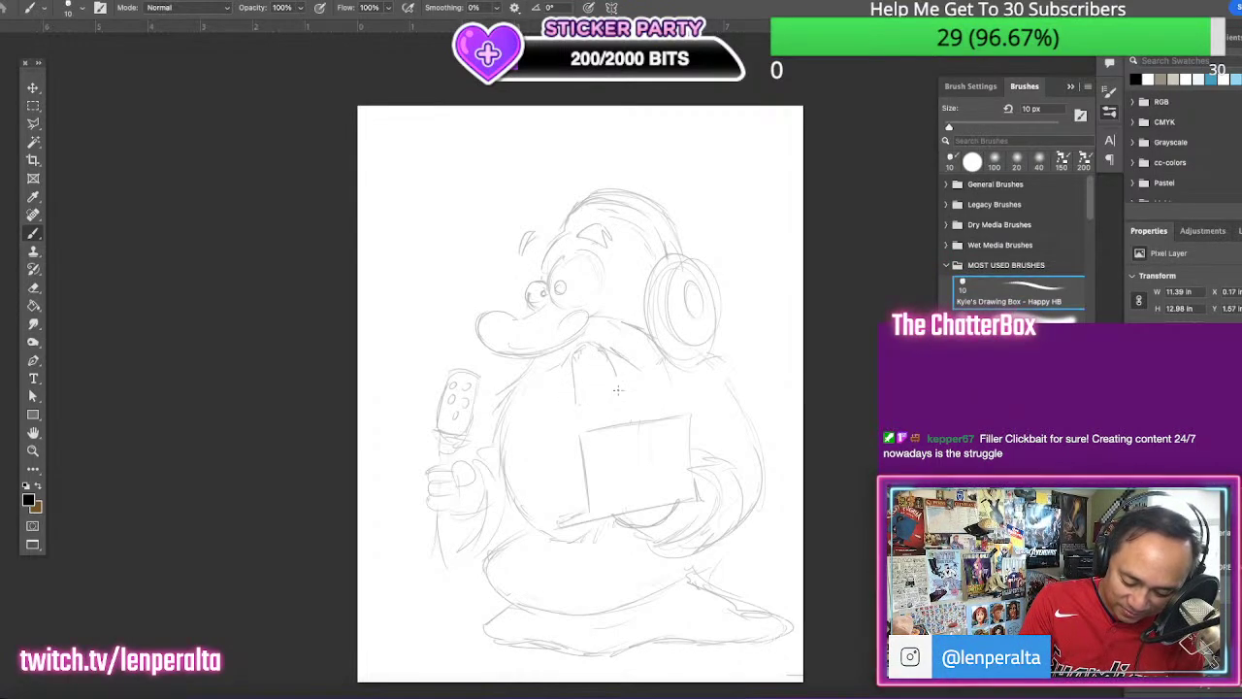
mouse_move(599, 419)
left_mouse_down()
mouse_move(580, 398)
mouse_move(588, 352)
mouse_move(575, 407)
left_mouse_up()
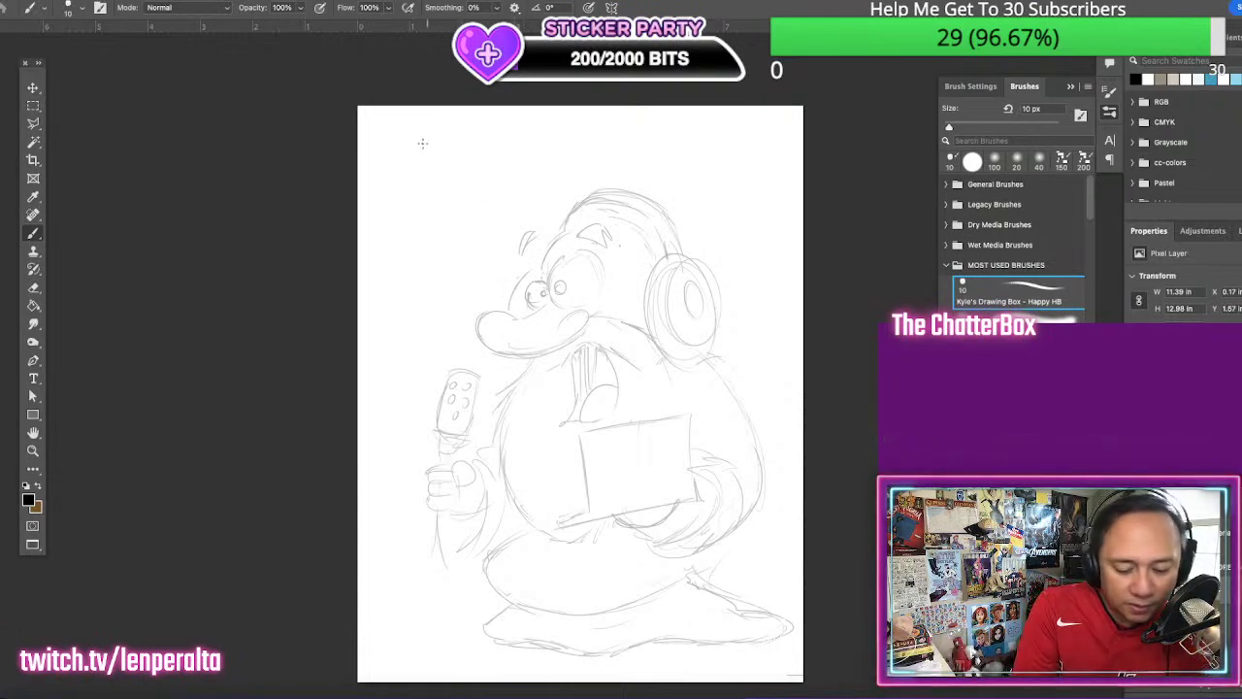
Hand-letter "PODCASTING OVER?" on two lines in the empty area above the microphone
left_click_drag(417, 152, 428, 139)
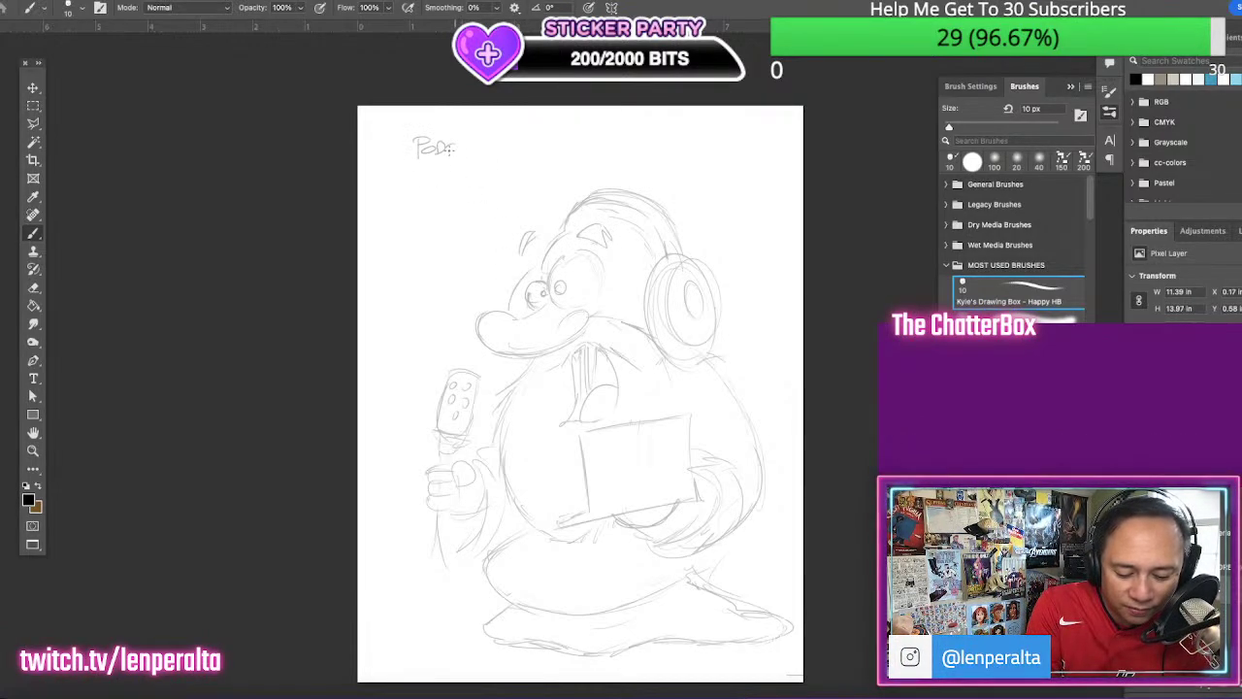
key("e")
key("b")
left_click_drag(456, 144, 455, 153)
left_click_drag(456, 153, 483, 143)
left_click_drag(476, 144, 484, 153)
left_click_drag(487, 153, 512, 150)
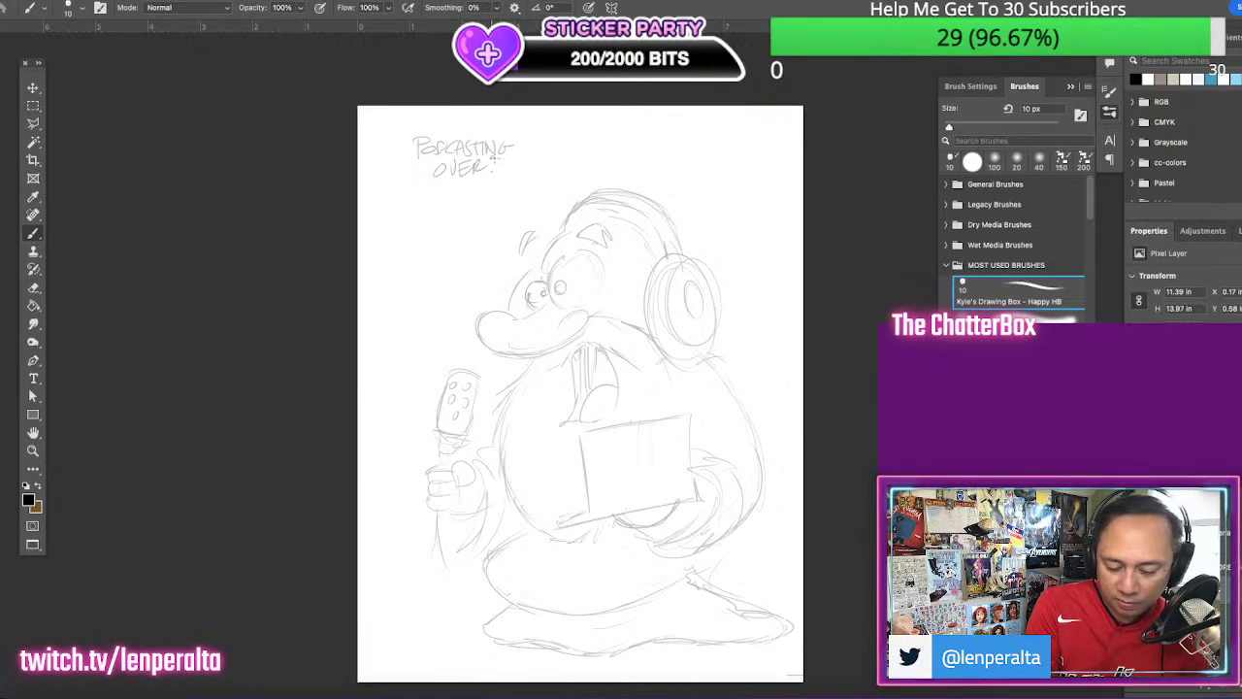
Hand-letter "BUT I JUST" as the third line of the dialogue
left_click_drag(409, 180, 430, 198)
mouse_move(433, 182)
left_mouse_down()
mouse_move(440, 198)
mouse_move(465, 197)
left_mouse_up()
left_click_drag(475, 186, 487, 196)
left_click_drag(503, 182, 503, 197)
left_click_drag(497, 182, 511, 180)
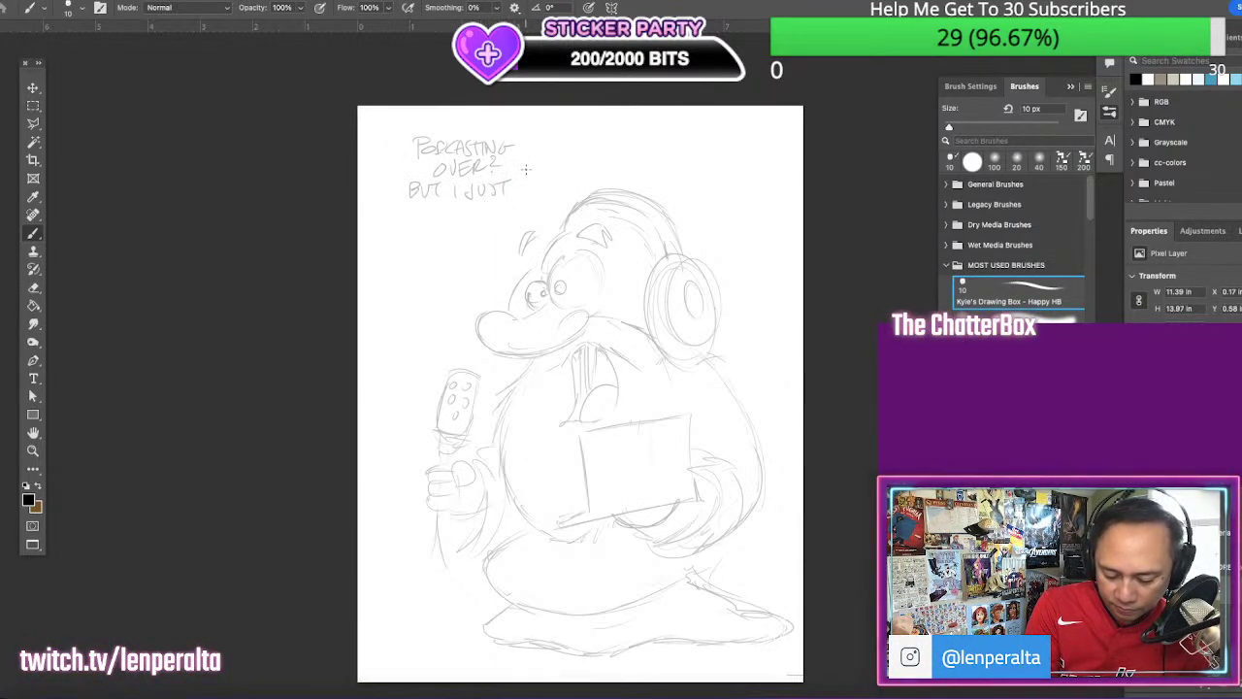
Finish the dialogue by hand-lettering "FIGURED OUT" and "RSS!" on two more lines
mouse_move(407, 206)
left_mouse_down()
mouse_move(407, 221)
mouse_move(426, 220)
left_mouse_up()
left_click_drag(441, 207, 466, 221)
left_click_drag(470, 206, 470, 221)
left_click_drag(471, 207, 521, 206)
left_click_drag(526, 205, 526, 219)
left_click_drag(520, 204, 533, 199)
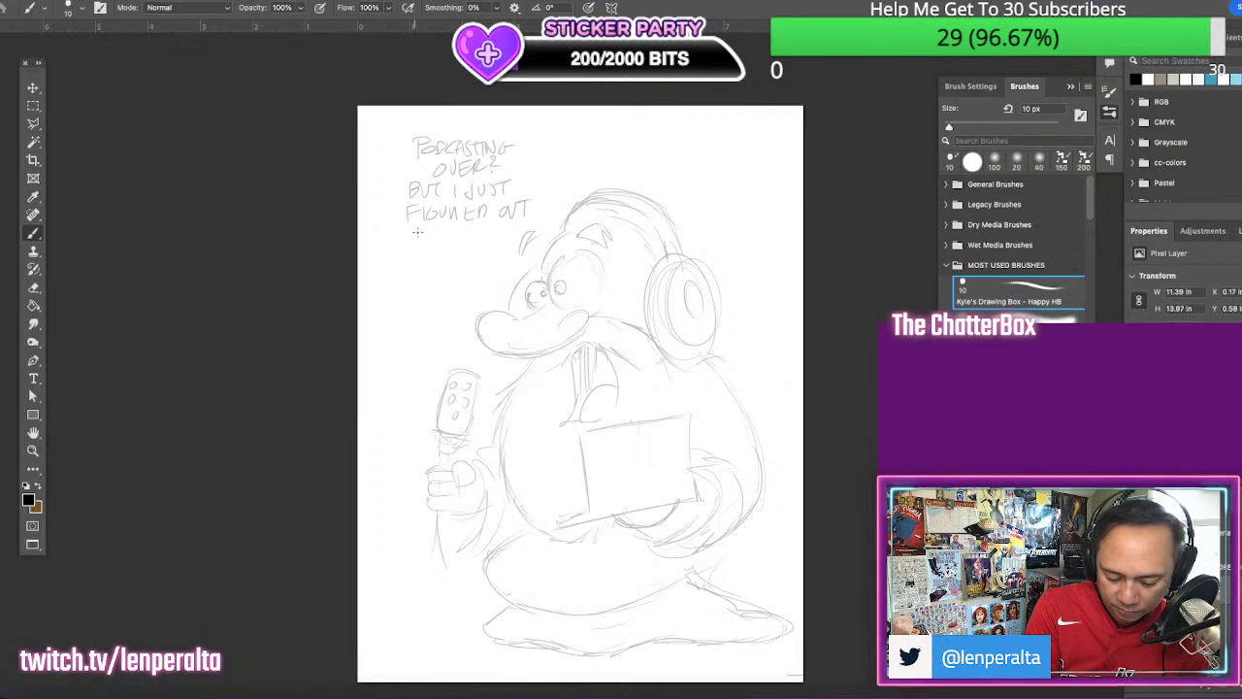
mouse_move(433, 232)
left_mouse_down()
mouse_move(431, 247)
mouse_move(449, 244)
left_mouse_up()
left_click_drag(476, 231, 466, 244)
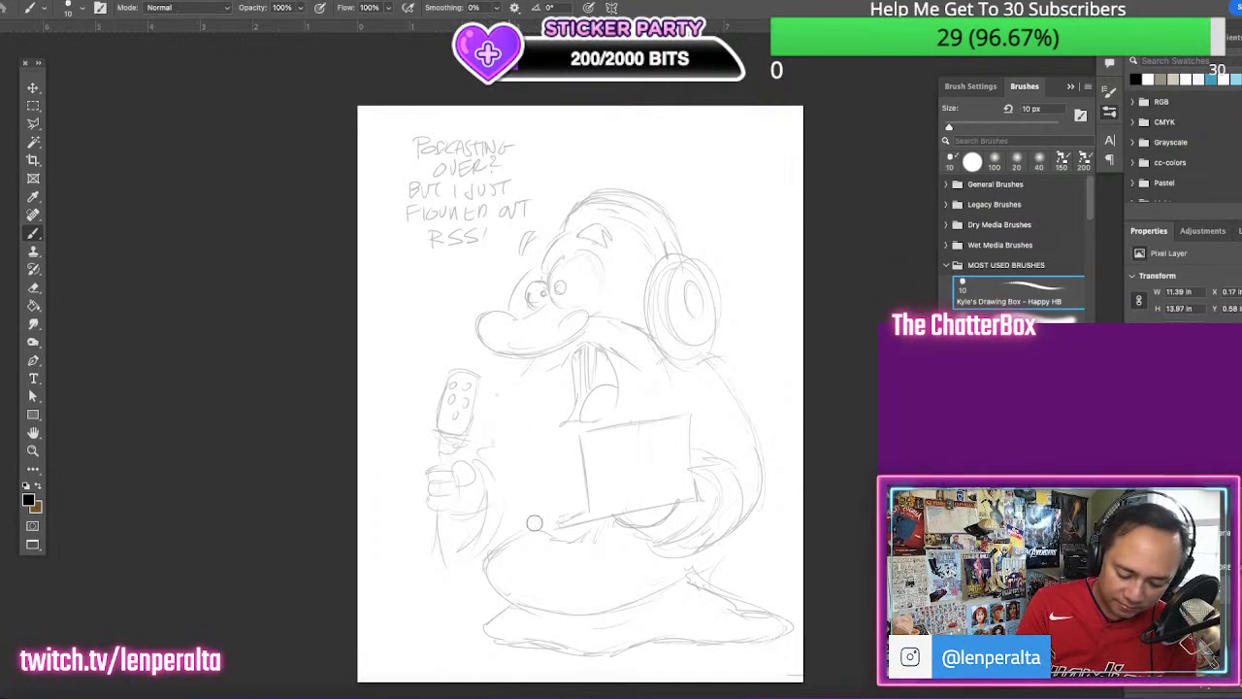
Redraw the front of the body fuller beside the microphone hand, and reshape the back and near arm with a sharper elbow
mouse_move(521, 383)
left_mouse_down()
mouse_move(540, 353)
mouse_move(494, 401)
mouse_move(489, 470)
left_mouse_up()
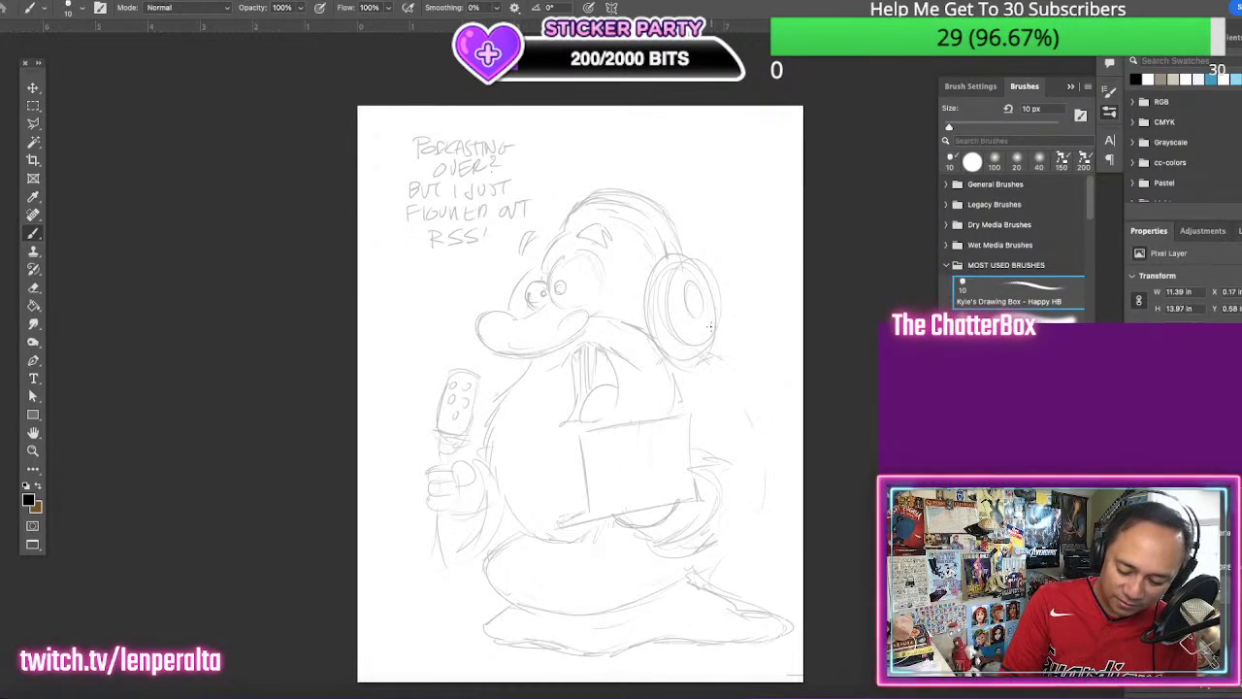
mouse_move(697, 345)
left_mouse_down()
mouse_move(762, 397)
mouse_move(785, 451)
mouse_move(711, 540)
left_mouse_up()
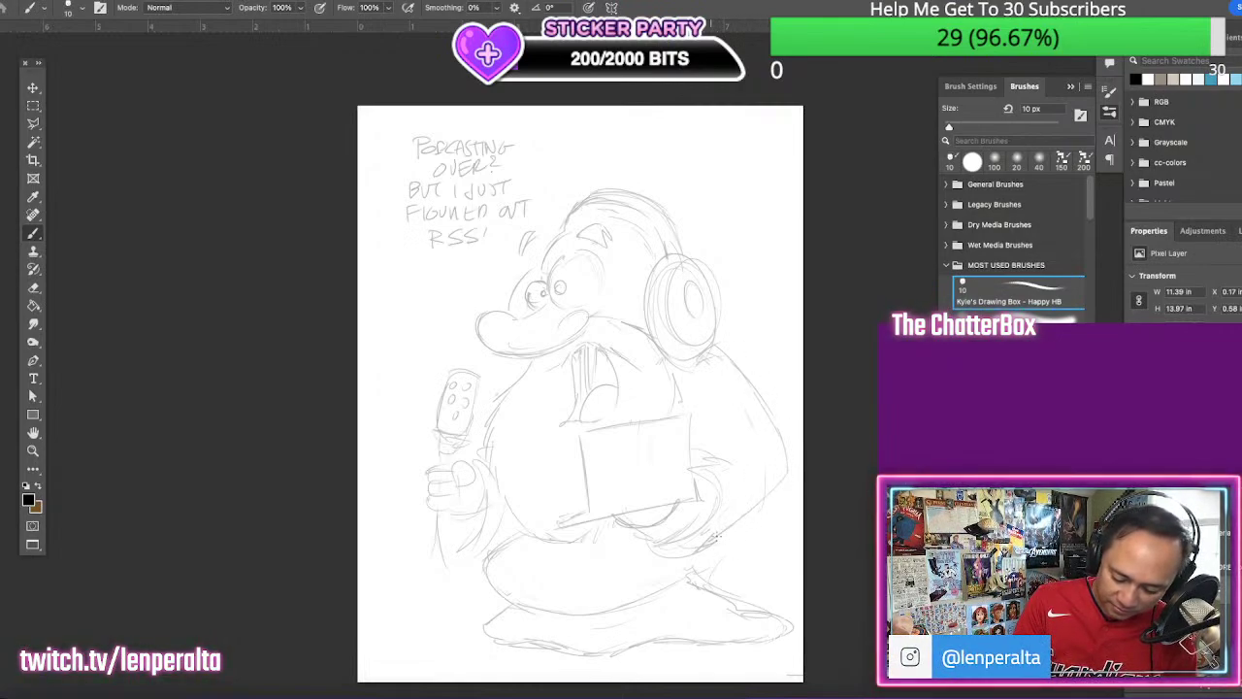
left_click_drag(764, 499, 704, 541)
Replace the flared base of the body with bent legs and two long flat feet
mouse_move(668, 586)
left_mouse_down()
mouse_move(719, 559)
mouse_move(734, 580)
mouse_move(701, 629)
mouse_move(702, 608)
mouse_move(655, 601)
mouse_move(604, 619)
mouse_move(534, 604)
mouse_move(662, 573)
mouse_move(672, 600)
mouse_move(725, 636)
left_mouse_up()
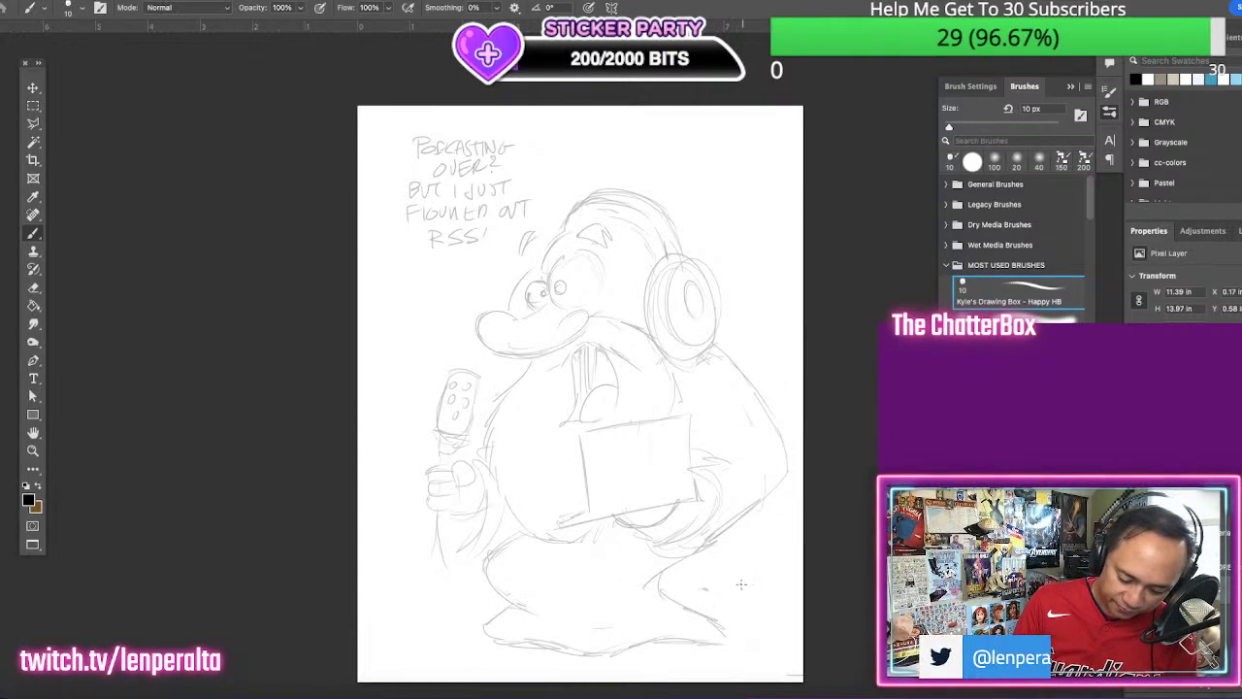
mouse_move(483, 634)
left_mouse_down()
mouse_move(708, 636)
mouse_move(511, 635)
mouse_move(723, 624)
mouse_move(679, 595)
mouse_move(688, 628)
left_mouse_up()
mouse_move(588, 559)
left_mouse_down()
mouse_move(576, 587)
mouse_move(610, 617)
mouse_move(675, 638)
mouse_move(612, 620)
mouse_move(547, 568)
mouse_move(560, 603)
mouse_move(636, 633)
left_mouse_up()
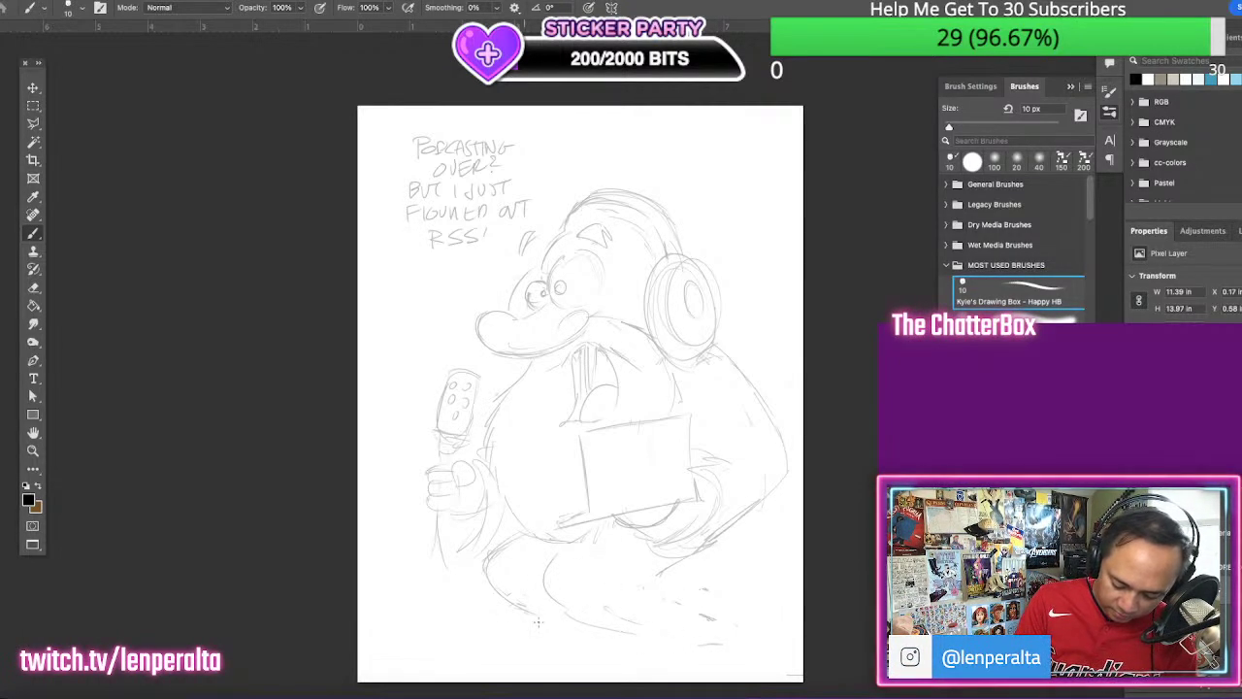
mouse_move(559, 617)
left_mouse_down()
mouse_move(521, 650)
mouse_move(728, 647)
left_mouse_up()
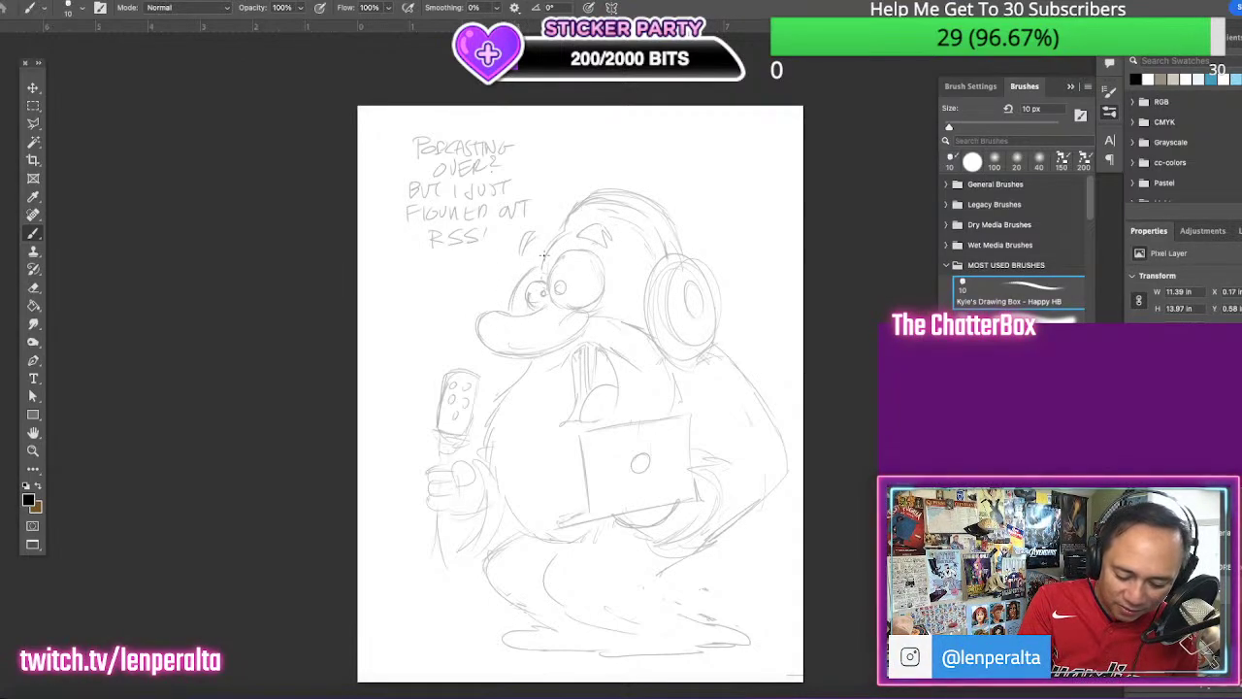
Strengthen the lines of the head, headphones and microphone, and draw a round speech balloon around the lettering
left_click_drag(544, 255, 573, 230)
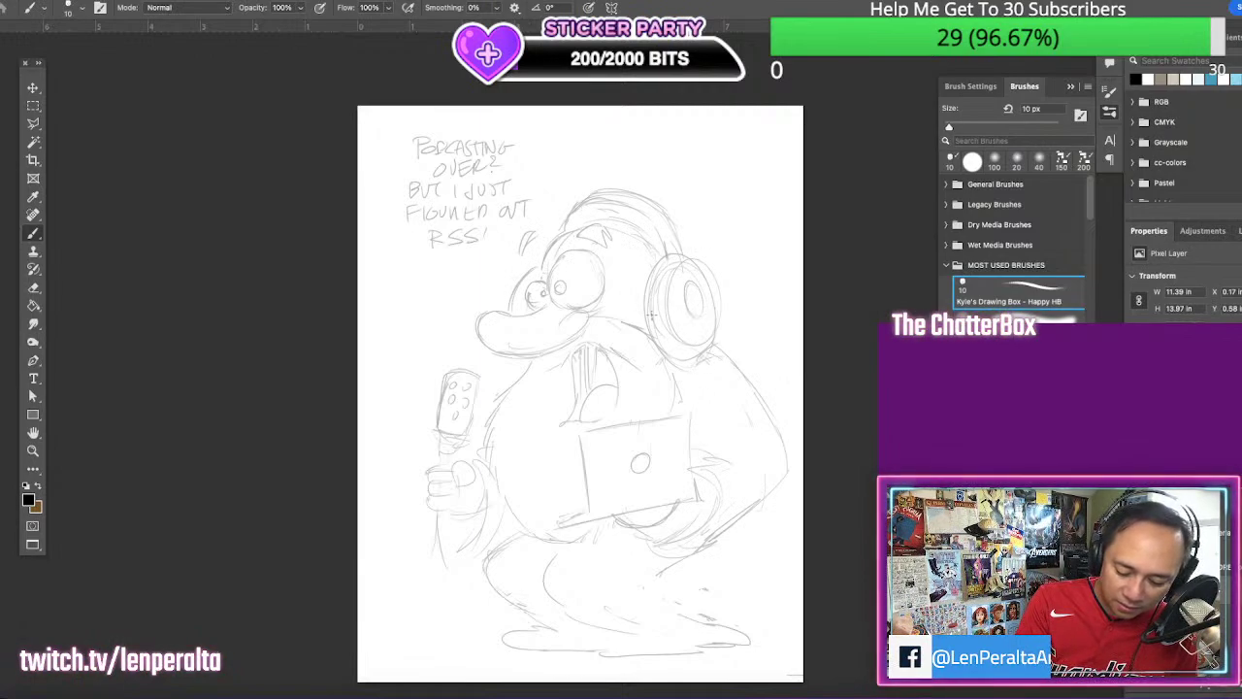
left_click_drag(708, 254, 722, 325)
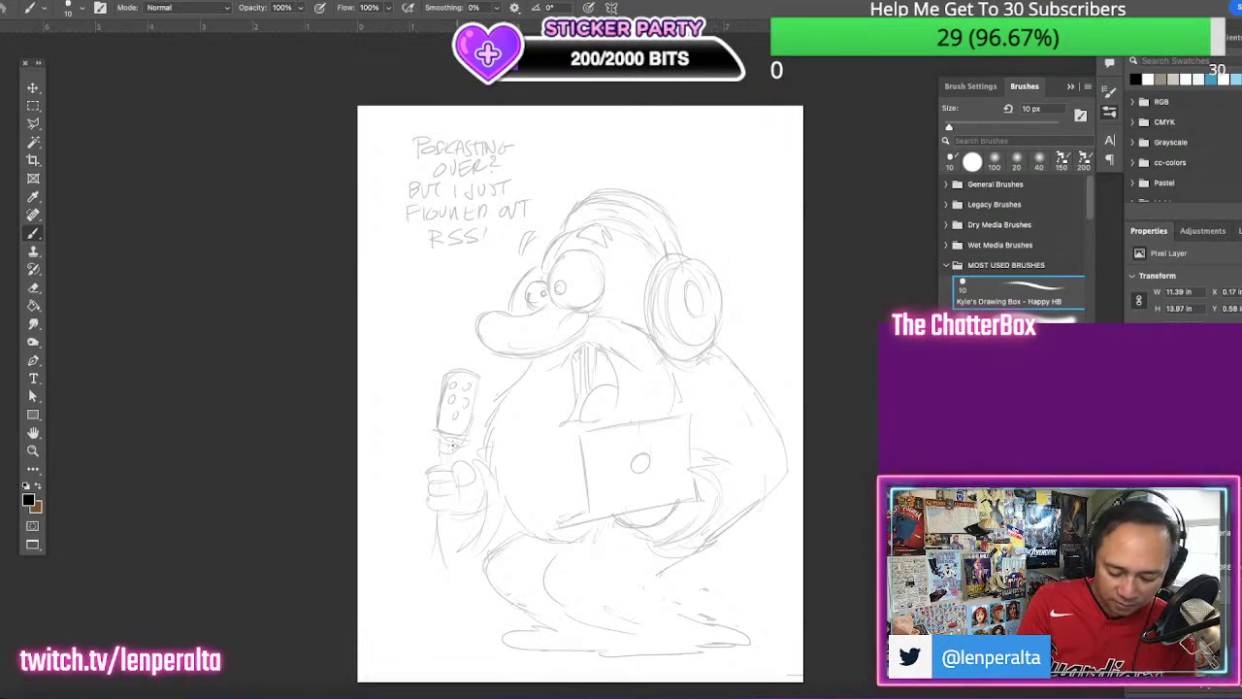
mouse_move(452, 369)
left_mouse_down()
mouse_move(438, 420)
mouse_move(464, 405)
mouse_move(458, 384)
mouse_move(460, 416)
left_mouse_up()
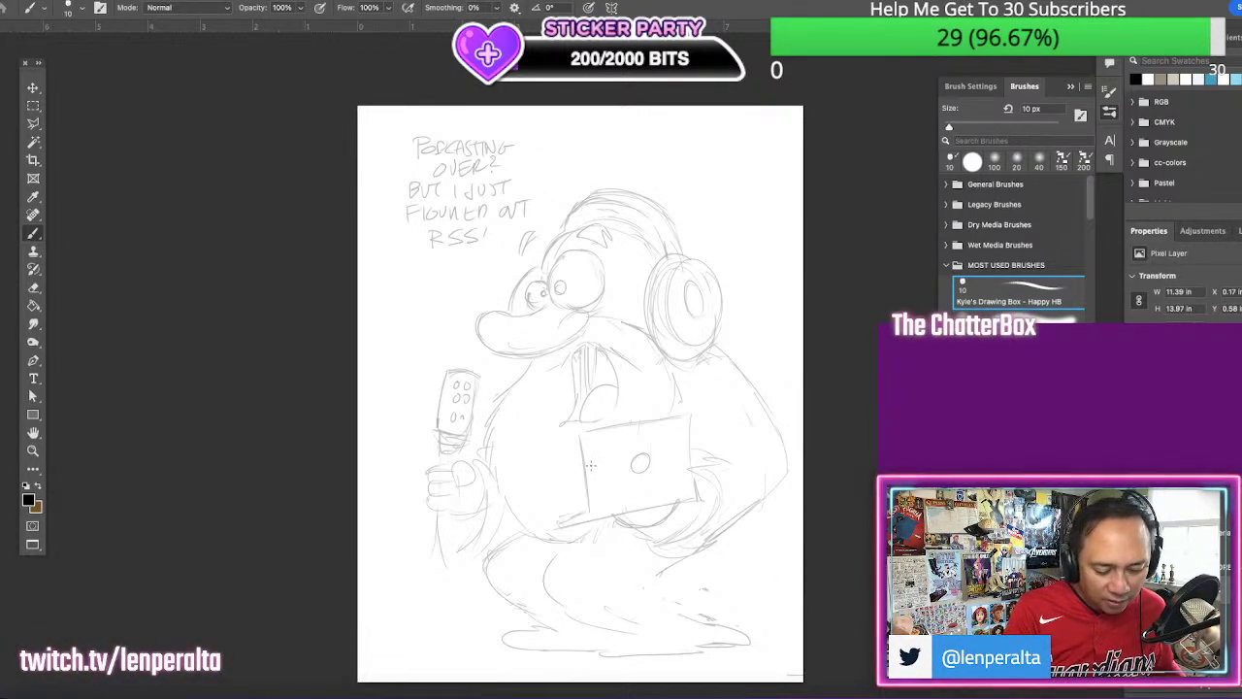
mouse_move(442, 117)
left_mouse_down()
mouse_move(467, 276)
mouse_move(505, 121)
left_mouse_up()
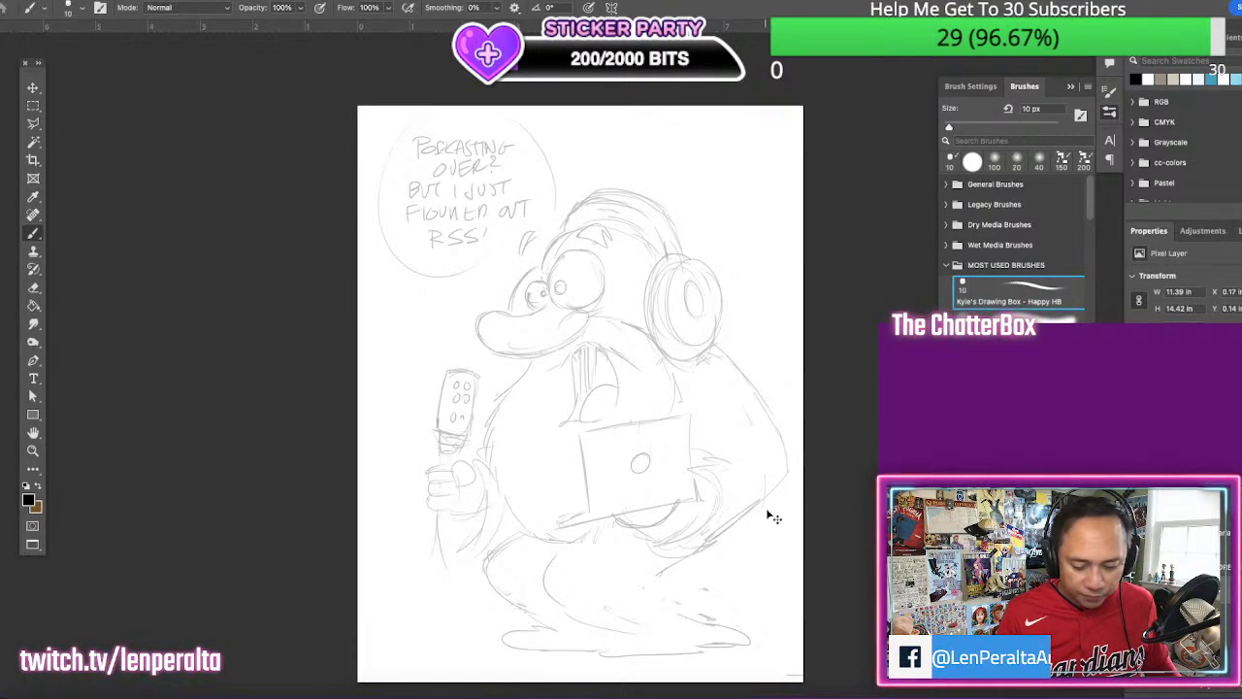
Save the drawing in Photoshop format in the 2022 folder with Maximize Compatibility on
key("super+shift+s")
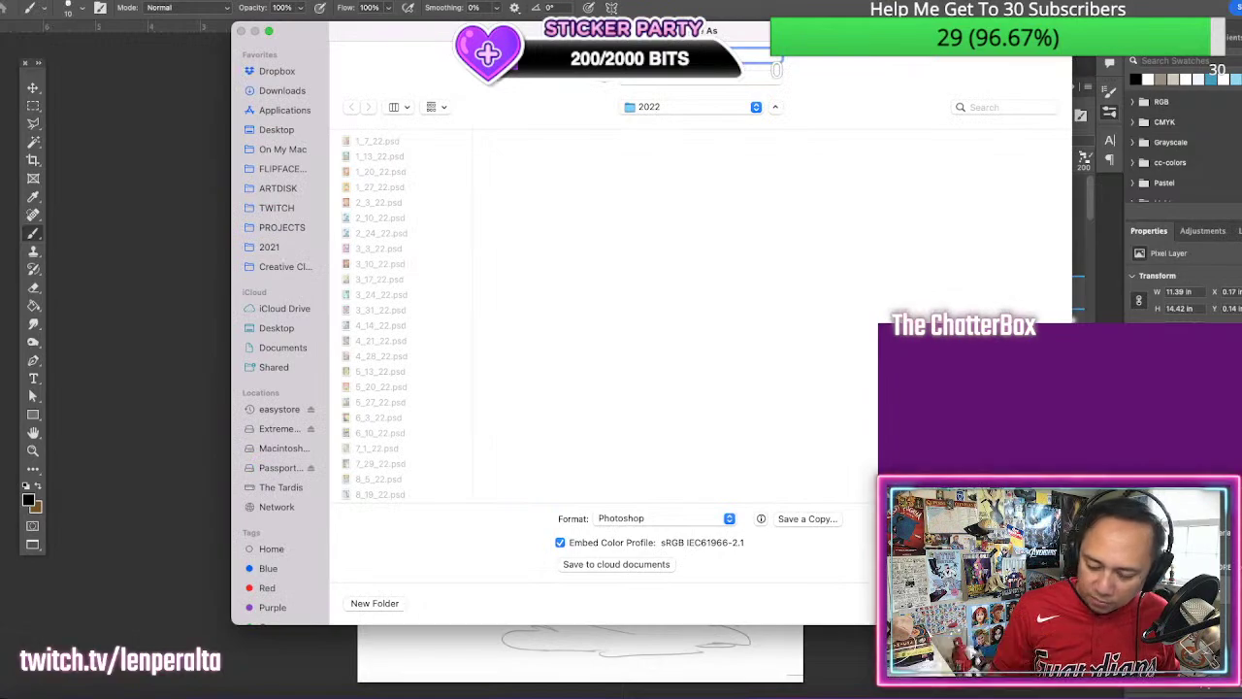
key("Return")
left_click(701, 398)
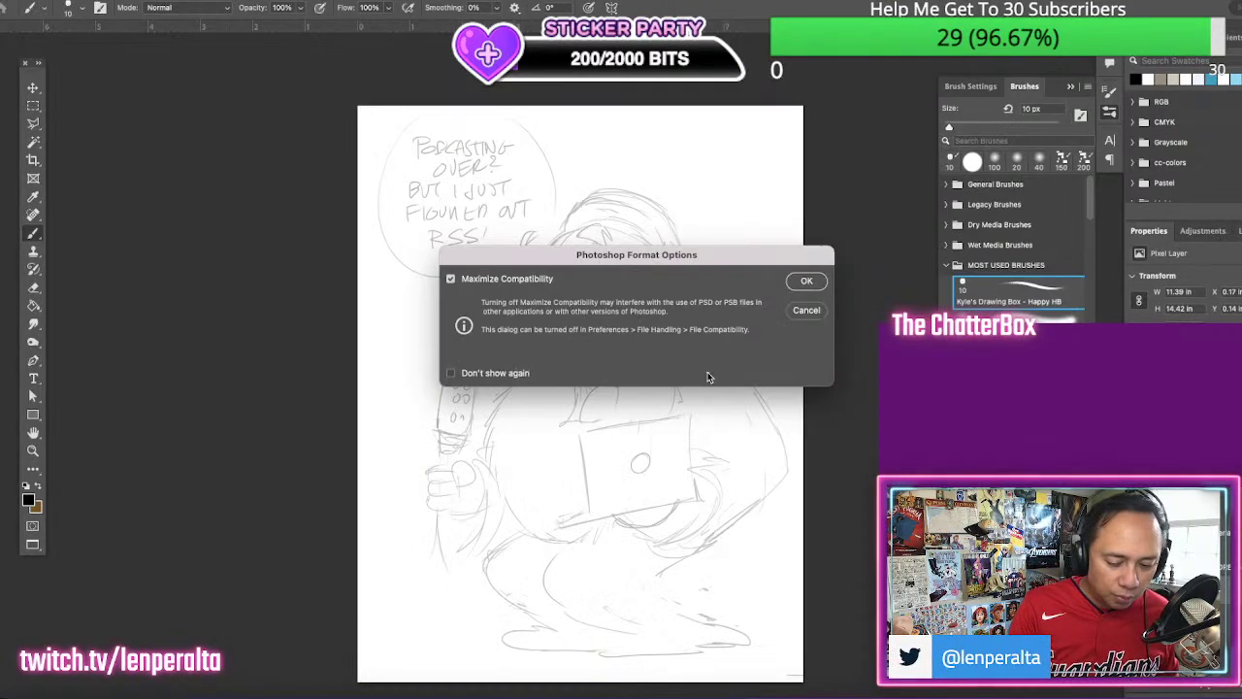
left_click(805, 281)
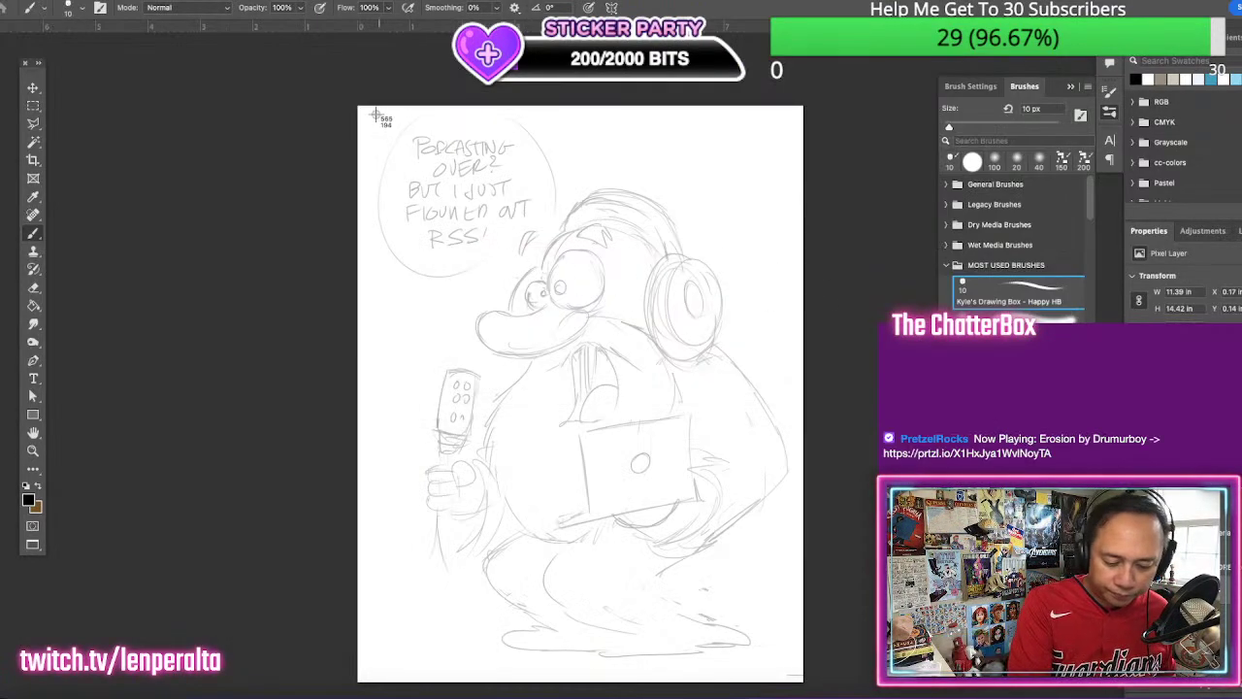
Capture a screenshot of the whole page, and hide the panels around the canvas
mouse_move(366, 109)
left_mouse_down()
mouse_move(465, 352)
mouse_move(788, 668)
left_mouse_up()
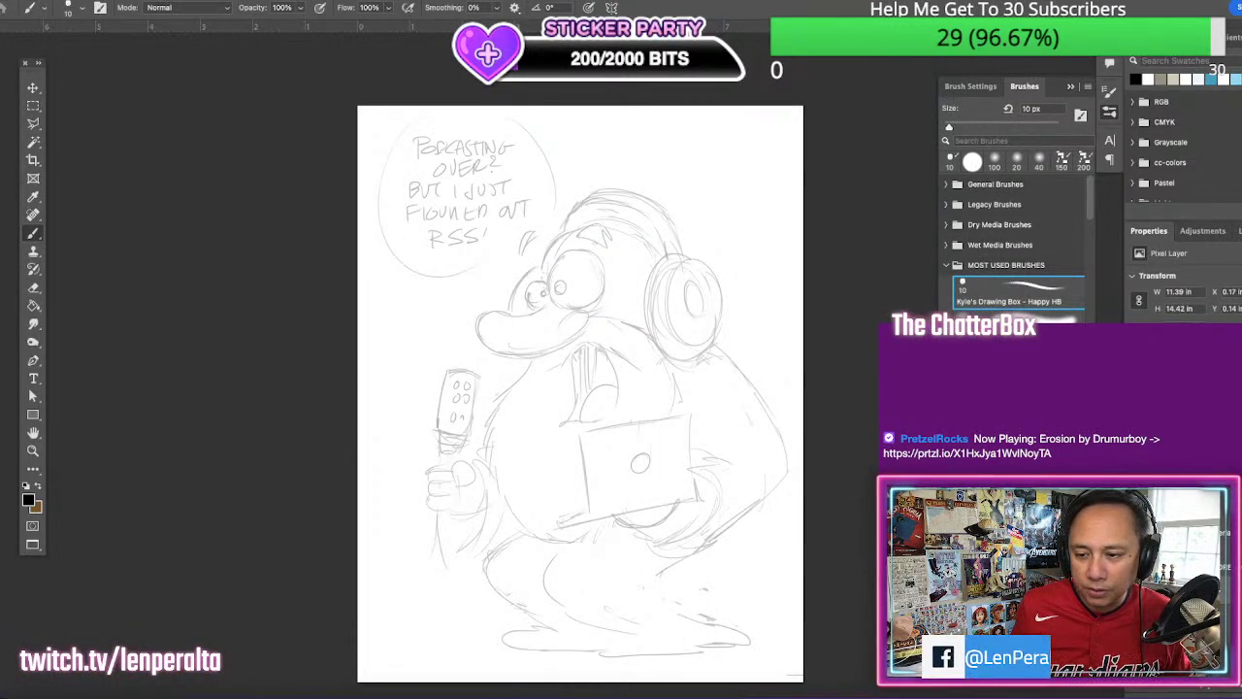
key("Tab")
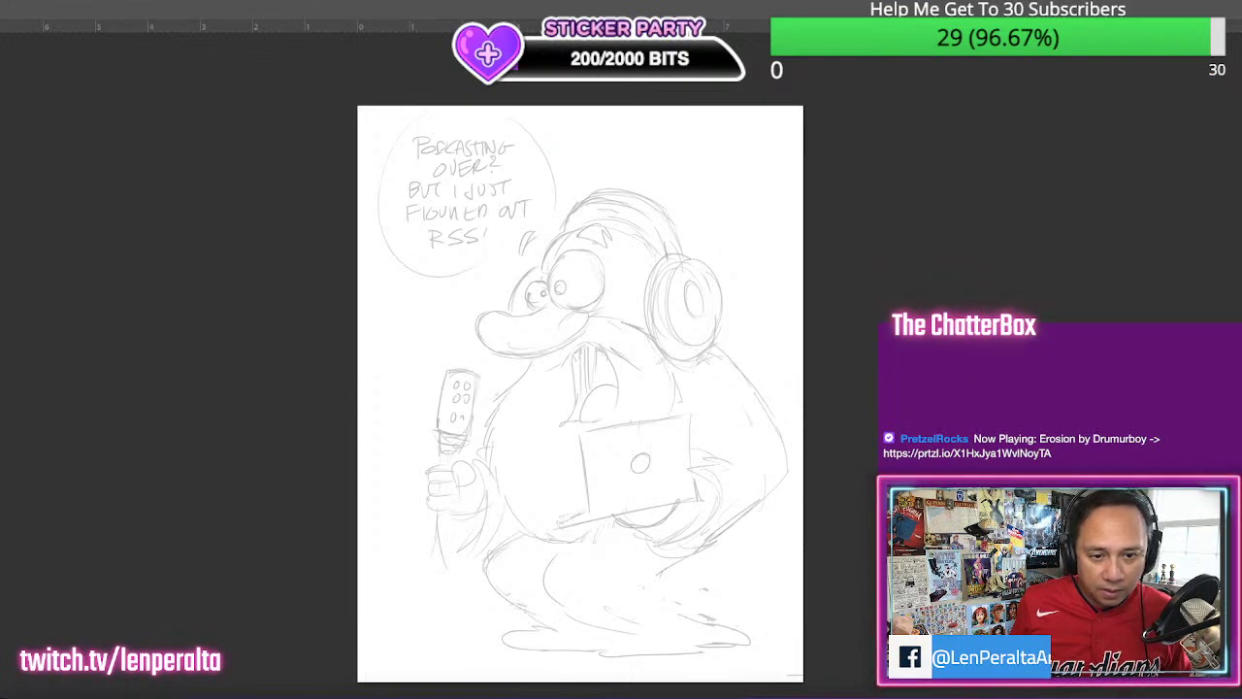
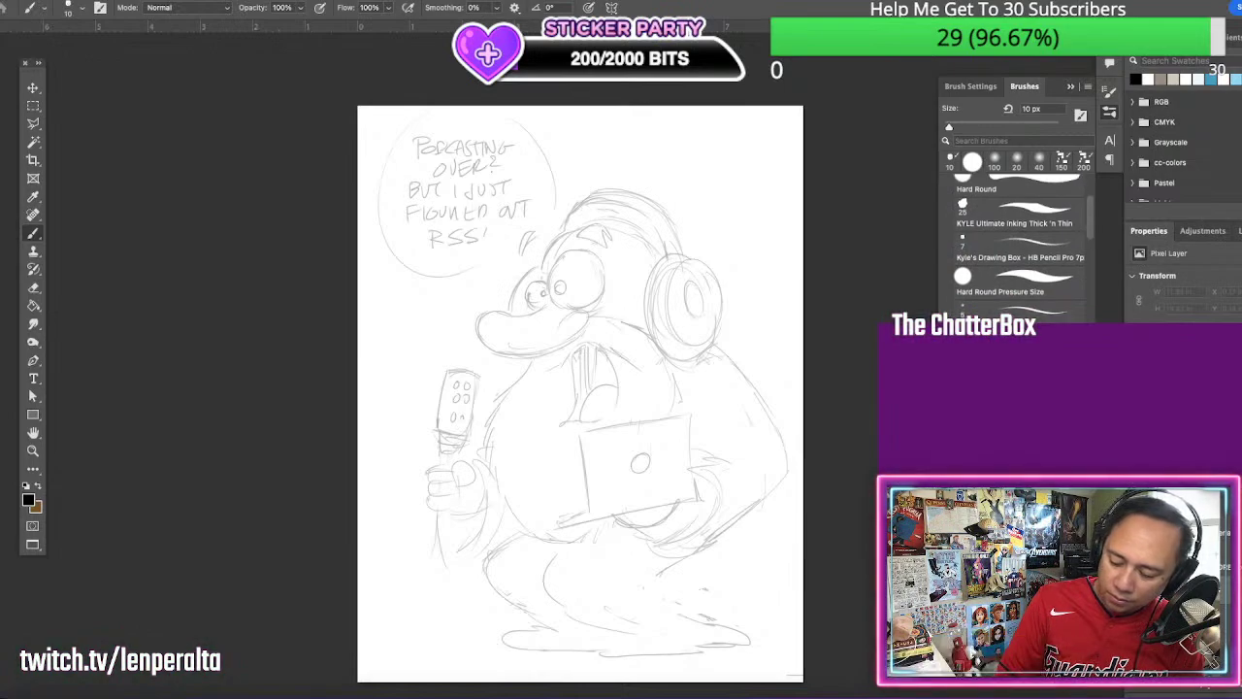
Ink the round outlines of both eyes in black over the sketch with a 22 px brush
left_click(34, 451)
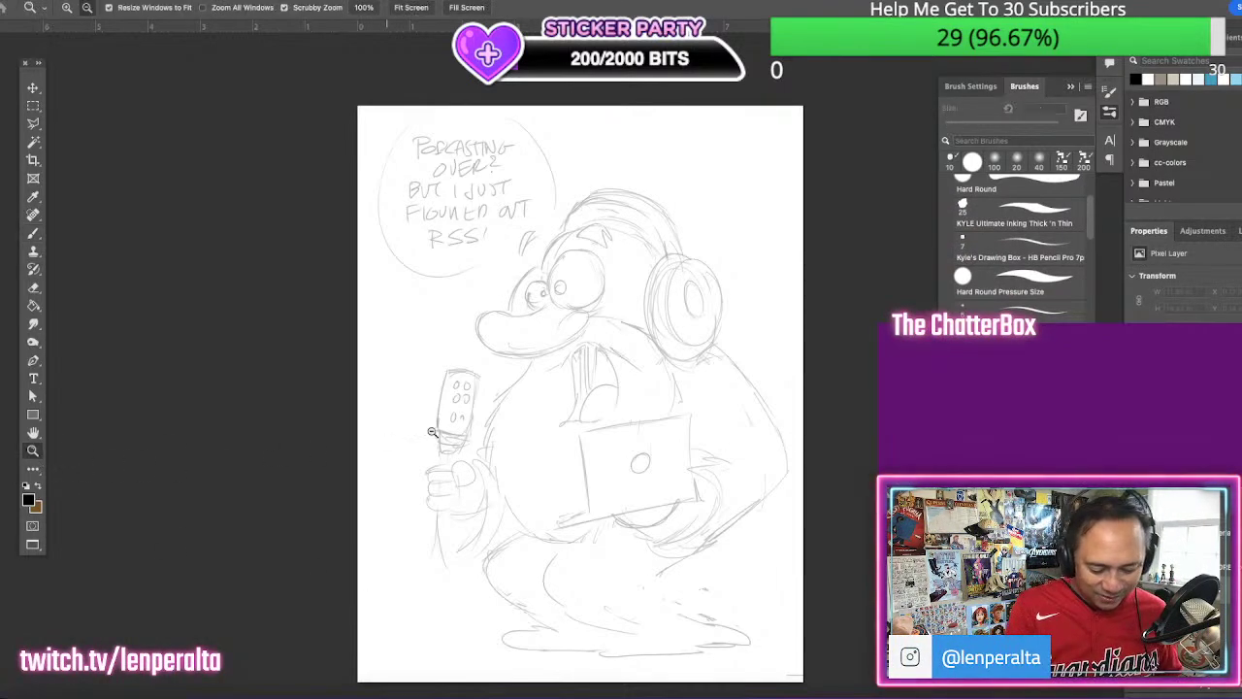
mouse_move(648, 361)
left_mouse_down()
mouse_move(724, 449)
mouse_move(658, 395)
mouse_move(663, 405)
left_mouse_up()
key("b")
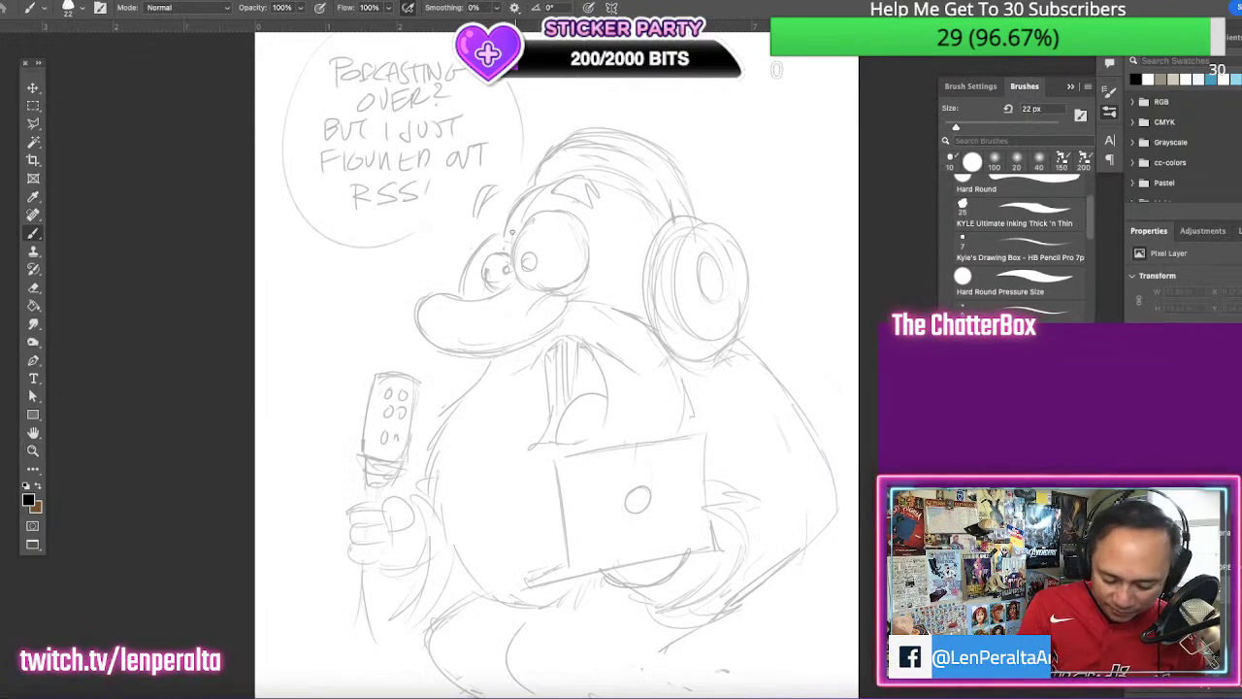
left_click_drag(507, 255, 496, 289)
key("ctrl+z")
mouse_move(557, 211)
left_mouse_down()
mouse_move(524, 221)
mouse_move(568, 291)
left_mouse_up()
mouse_move(549, 210)
left_mouse_down()
mouse_move(594, 262)
mouse_move(569, 293)
left_mouse_up()
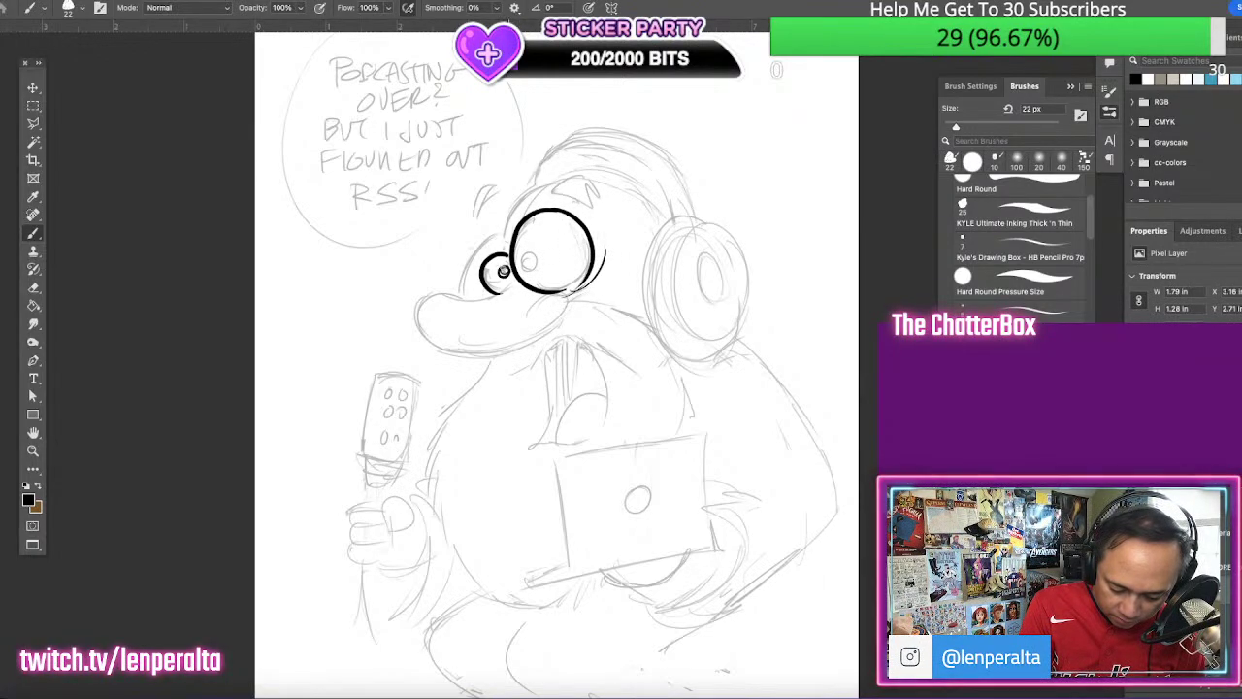
Ink the pupils, the curved lines around the eyes, the front of the forehead and both small eyebrows in black
mouse_move(530, 255)
left_mouse_down()
mouse_move(477, 236)
mouse_move(463, 291)
left_mouse_up()
left_click_drag(501, 248, 476, 287)
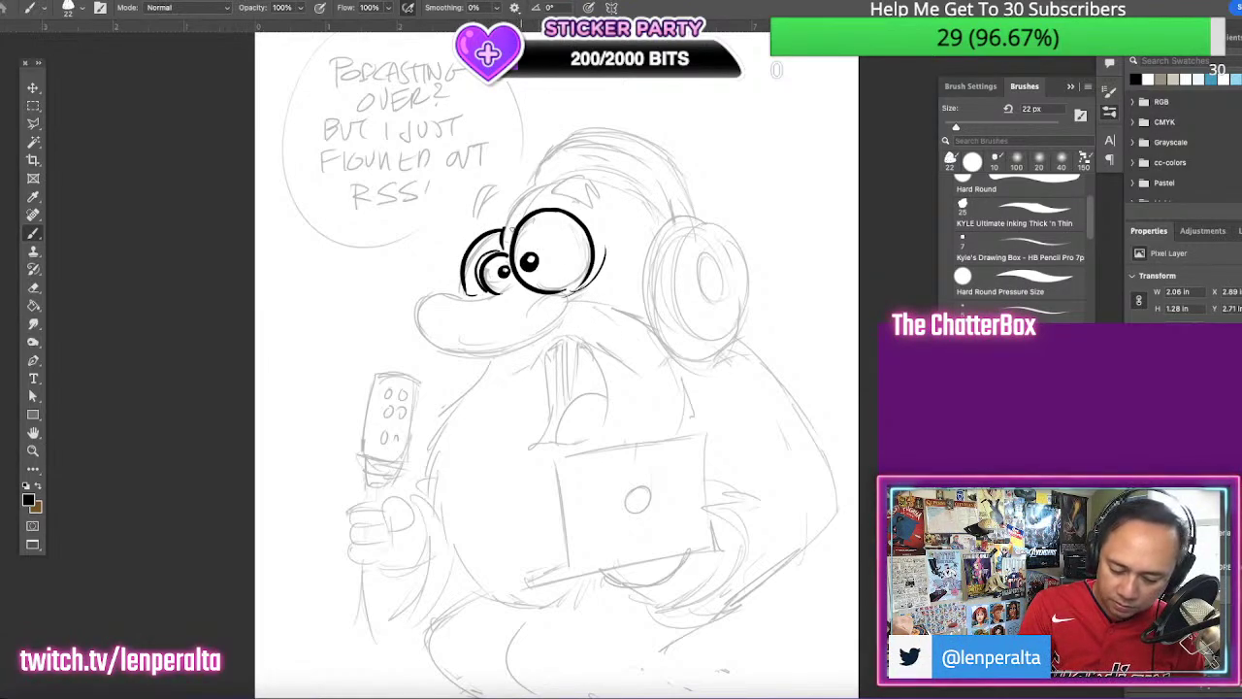
mouse_move(567, 185)
left_mouse_down()
mouse_move(502, 231)
mouse_move(476, 217)
left_mouse_up()
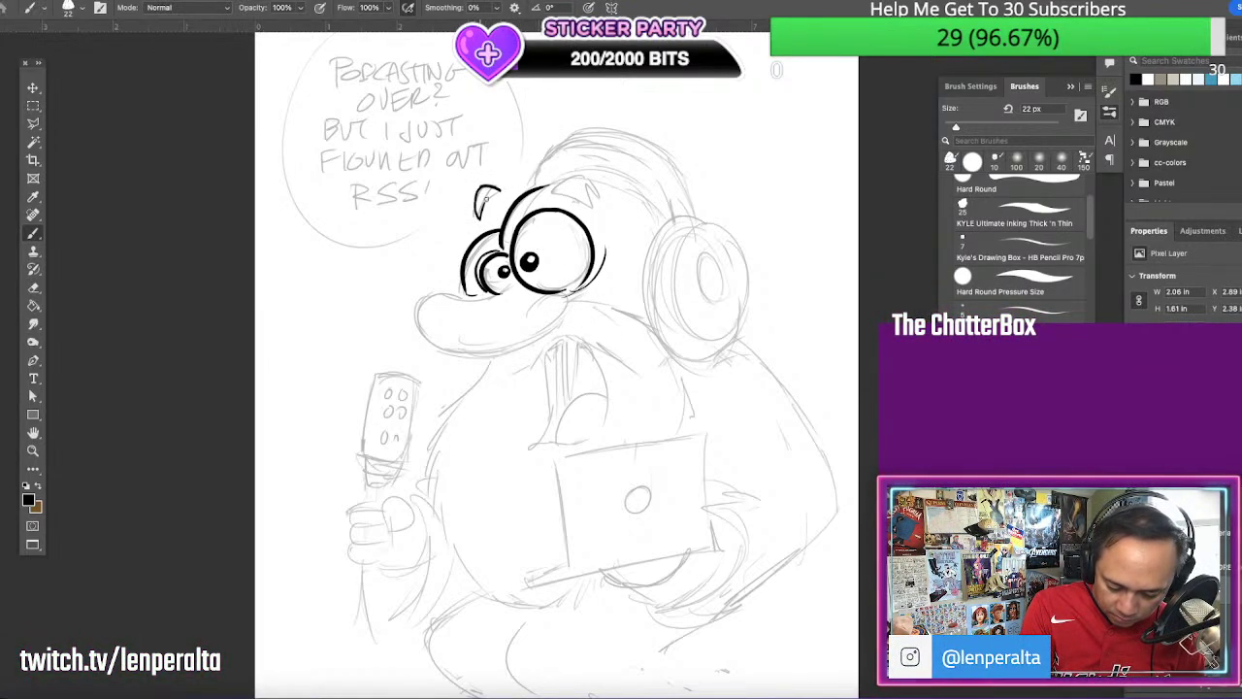
mouse_move(562, 175)
left_mouse_down()
mouse_move(550, 193)
mouse_move(590, 201)
left_mouse_up()
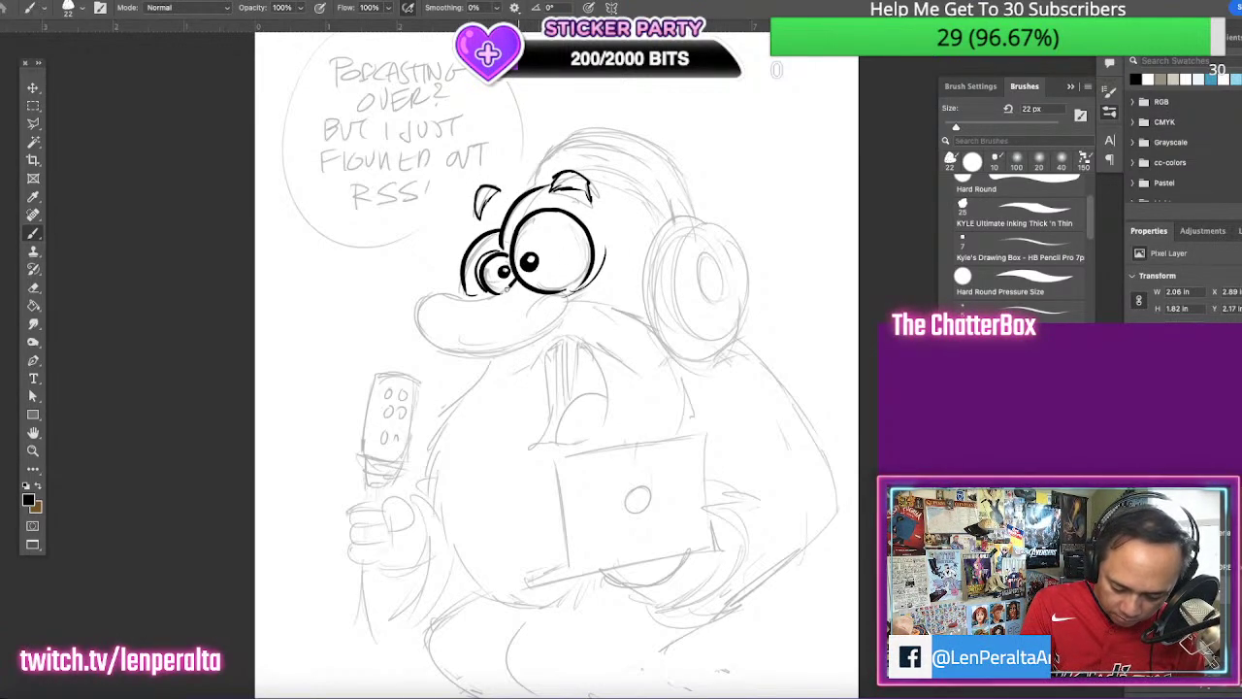
Ink the big bulbous nose with its nostril curve, redoing the stroke along its underside
mouse_move(512, 288)
left_mouse_down()
mouse_move(412, 324)
mouse_move(533, 333)
left_mouse_up()
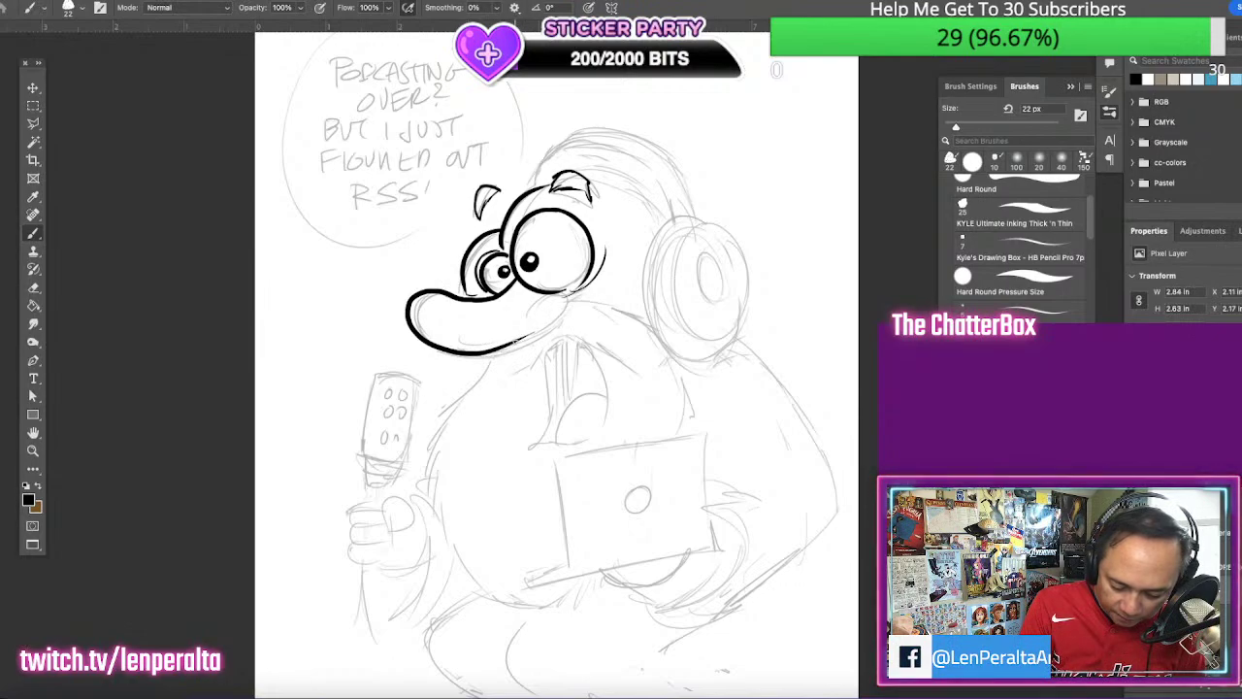
key("ctrl+z")
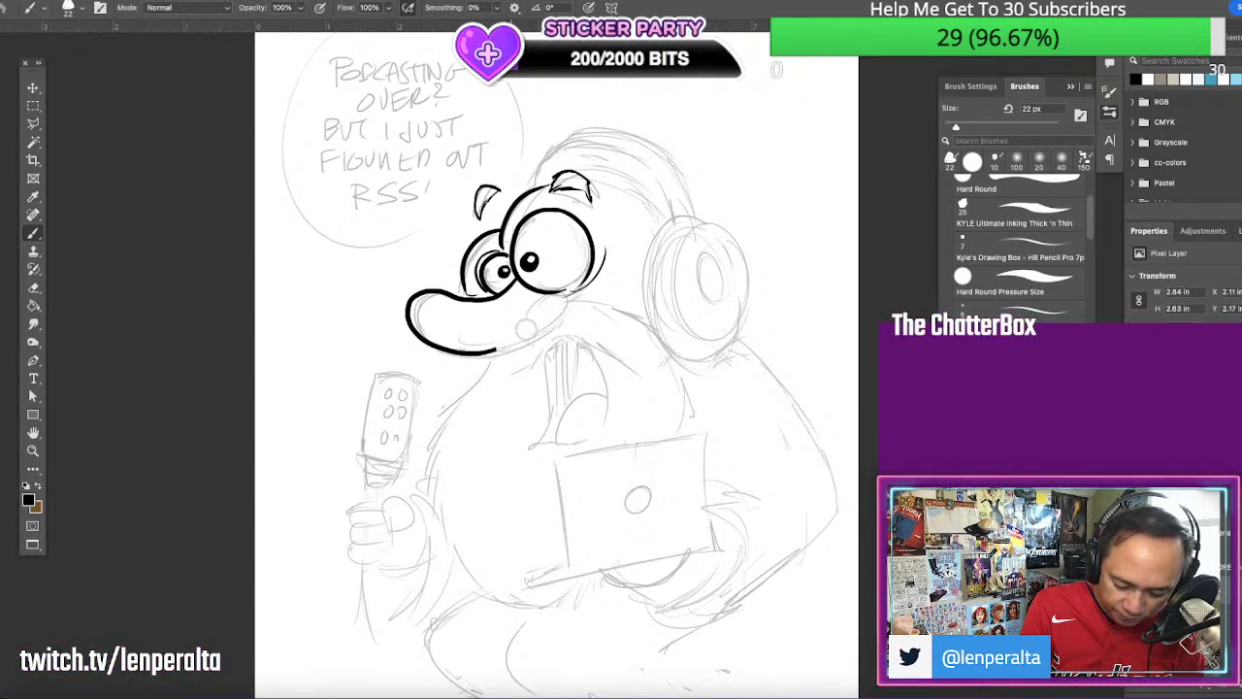
mouse_move(490, 352)
left_mouse_down()
mouse_move(561, 316)
mouse_move(512, 314)
left_mouse_up()
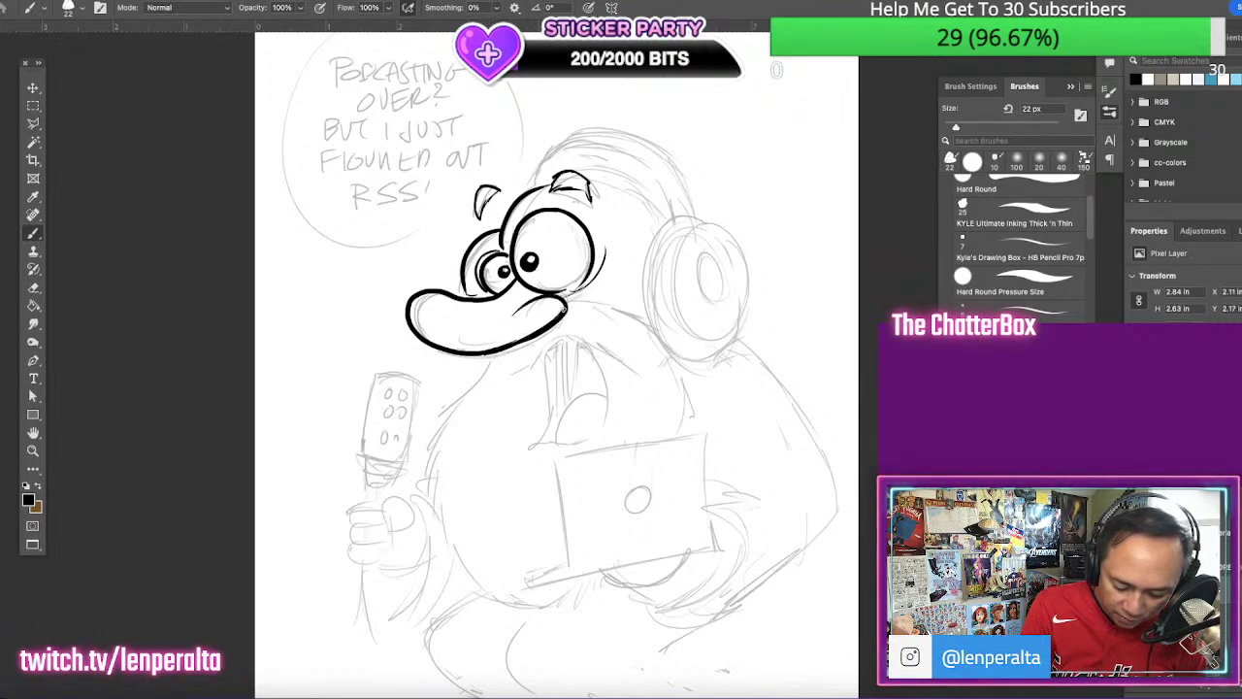
Ink the top of the head and the headphones, with a ringed ear cup and a double-lined headband
mouse_move(586, 179)
left_mouse_down()
mouse_move(671, 231)
mouse_move(646, 244)
mouse_move(640, 313)
mouse_move(720, 359)
left_mouse_up()
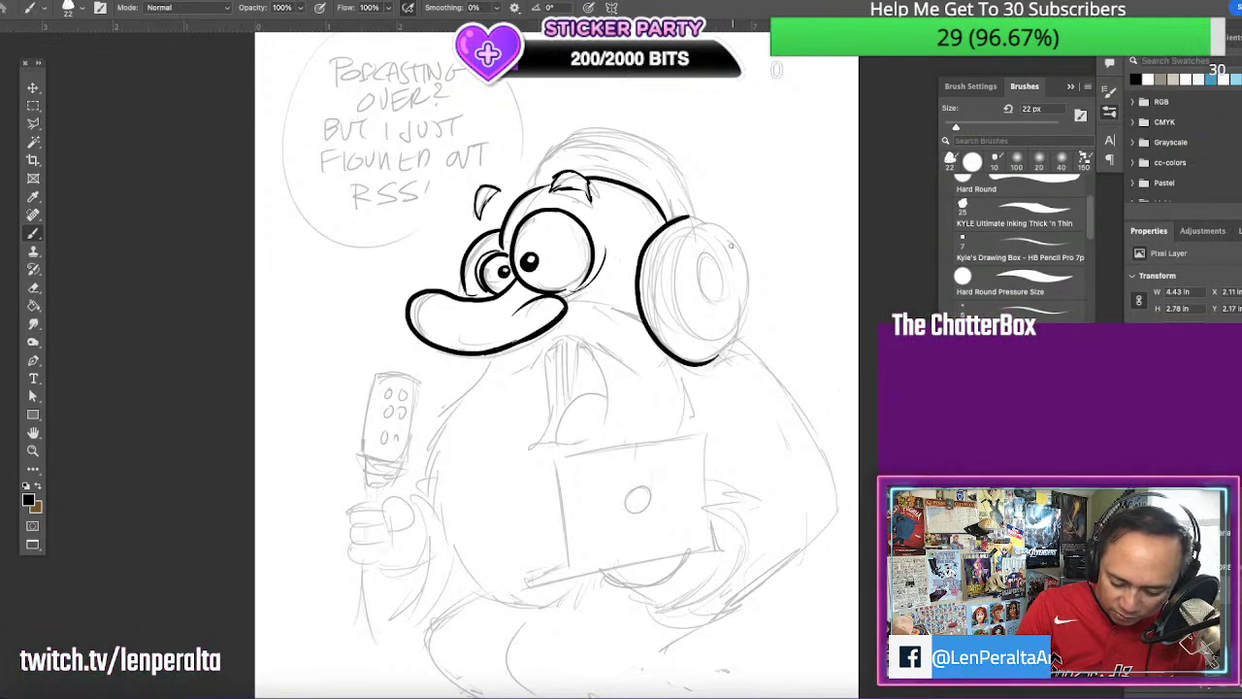
mouse_move(691, 227)
left_mouse_down()
mouse_move(716, 225)
mouse_move(668, 291)
mouse_move(728, 342)
left_mouse_up()
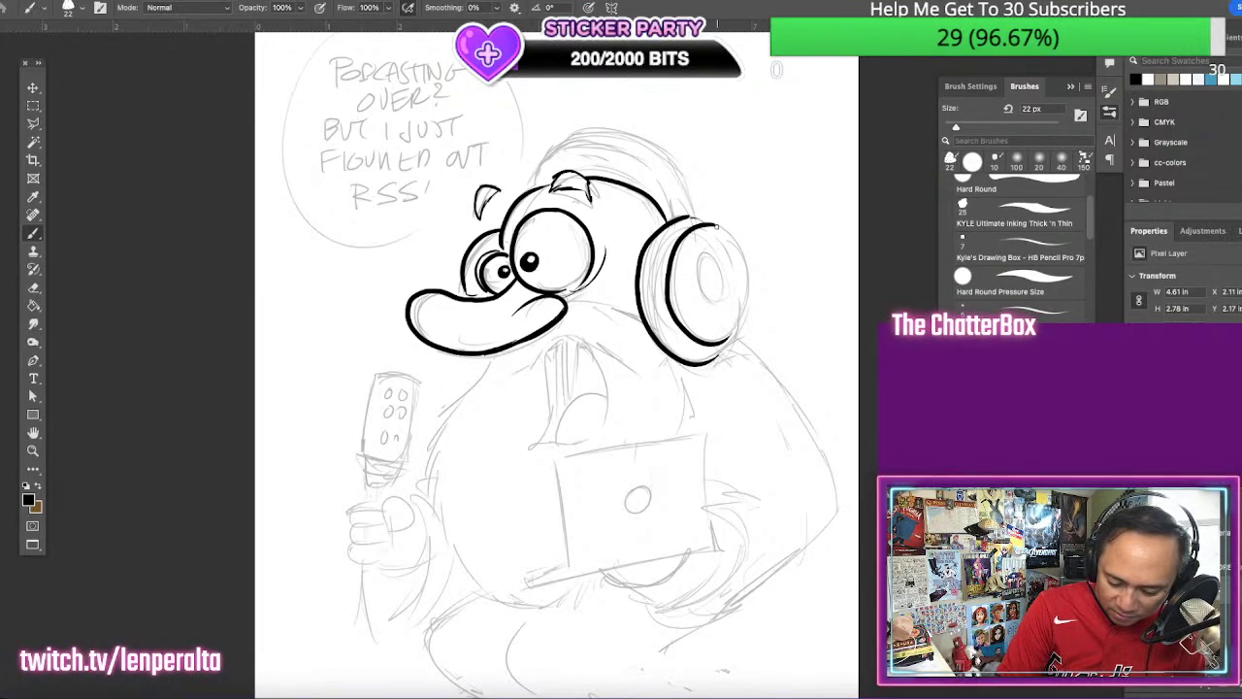
mouse_move(729, 237)
left_mouse_down()
mouse_move(744, 282)
mouse_move(745, 313)
left_mouse_up()
mouse_move(715, 255)
left_mouse_down()
mouse_move(697, 291)
mouse_move(719, 258)
mouse_move(722, 288)
left_mouse_up()
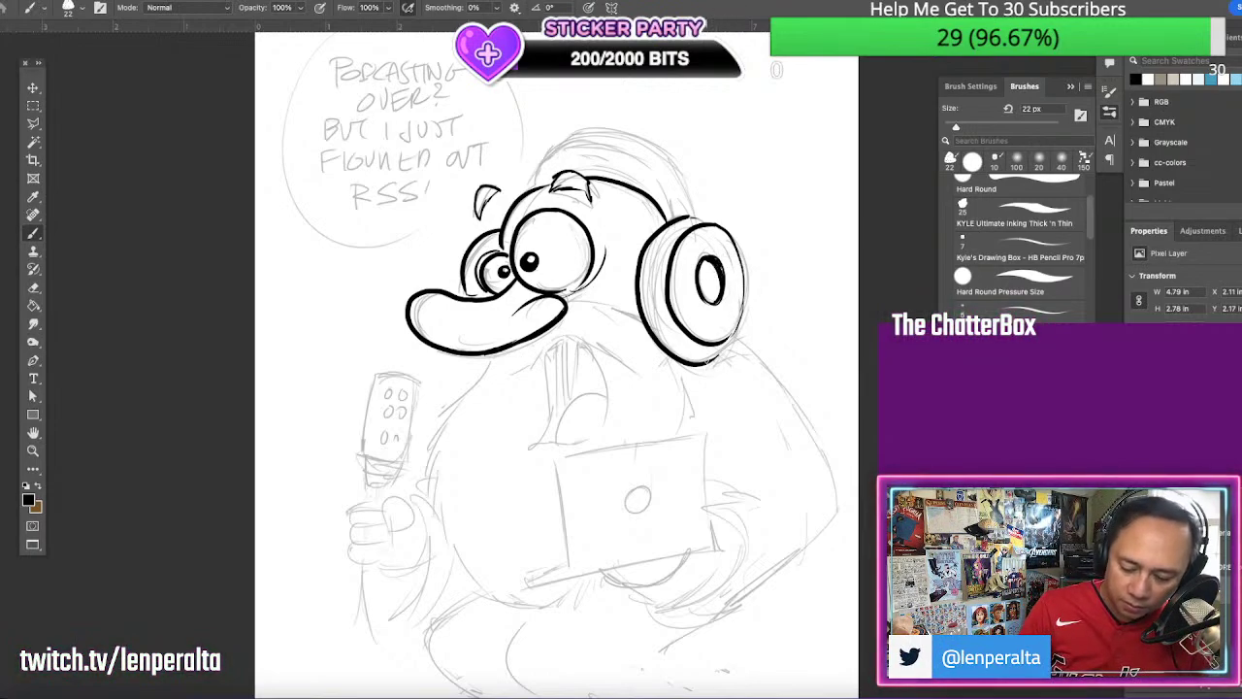
mouse_move(536, 186)
left_mouse_down()
mouse_move(578, 142)
mouse_move(615, 146)
mouse_move(677, 216)
left_mouse_up()
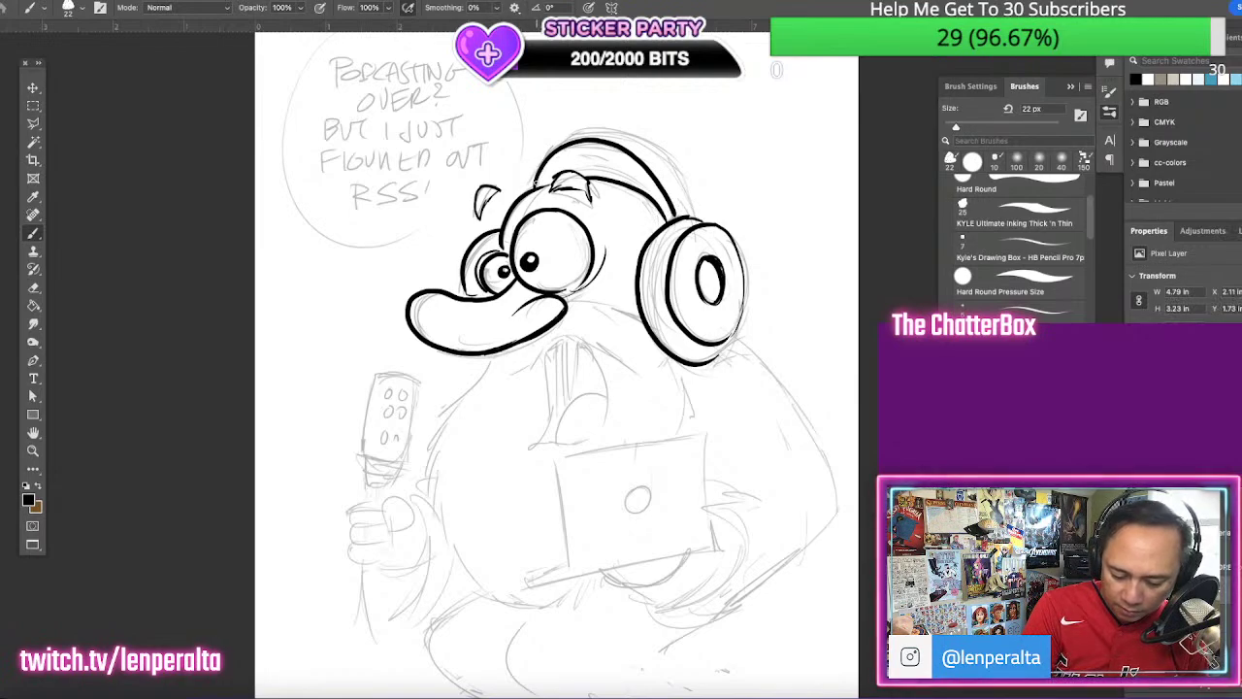
mouse_move(540, 178)
left_mouse_down()
mouse_move(608, 131)
mouse_move(671, 161)
mouse_move(692, 202)
left_mouse_up()
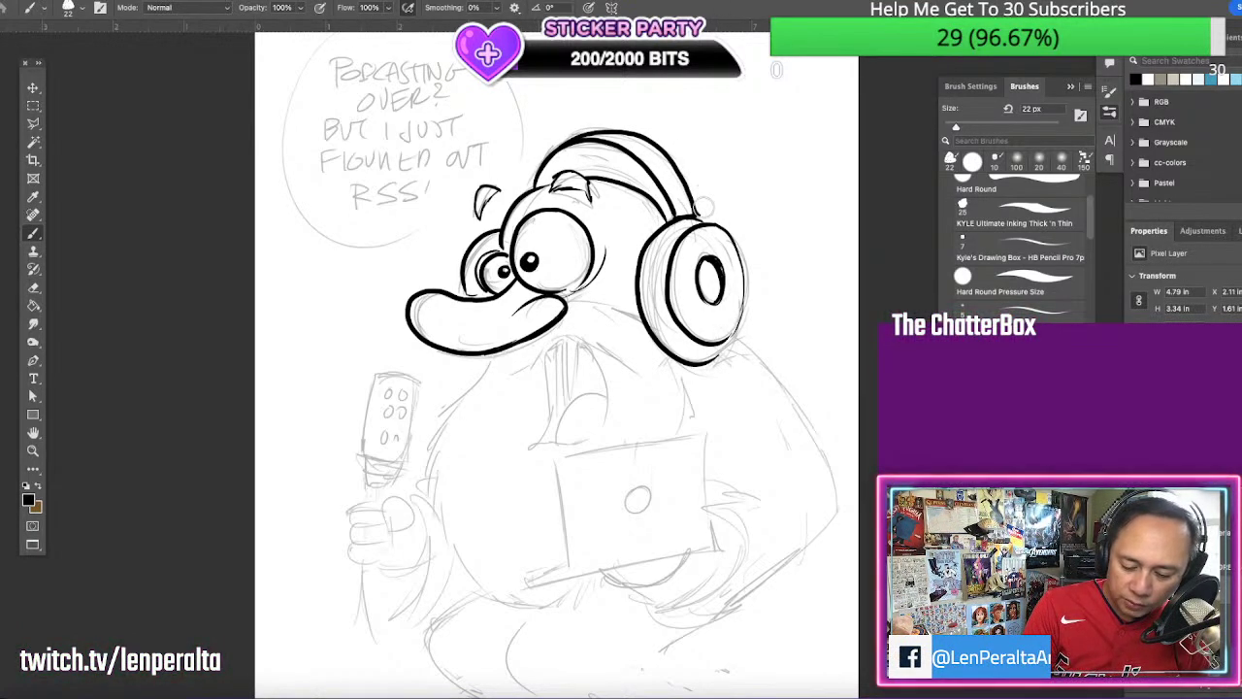
left_click_drag(694, 205, 697, 216)
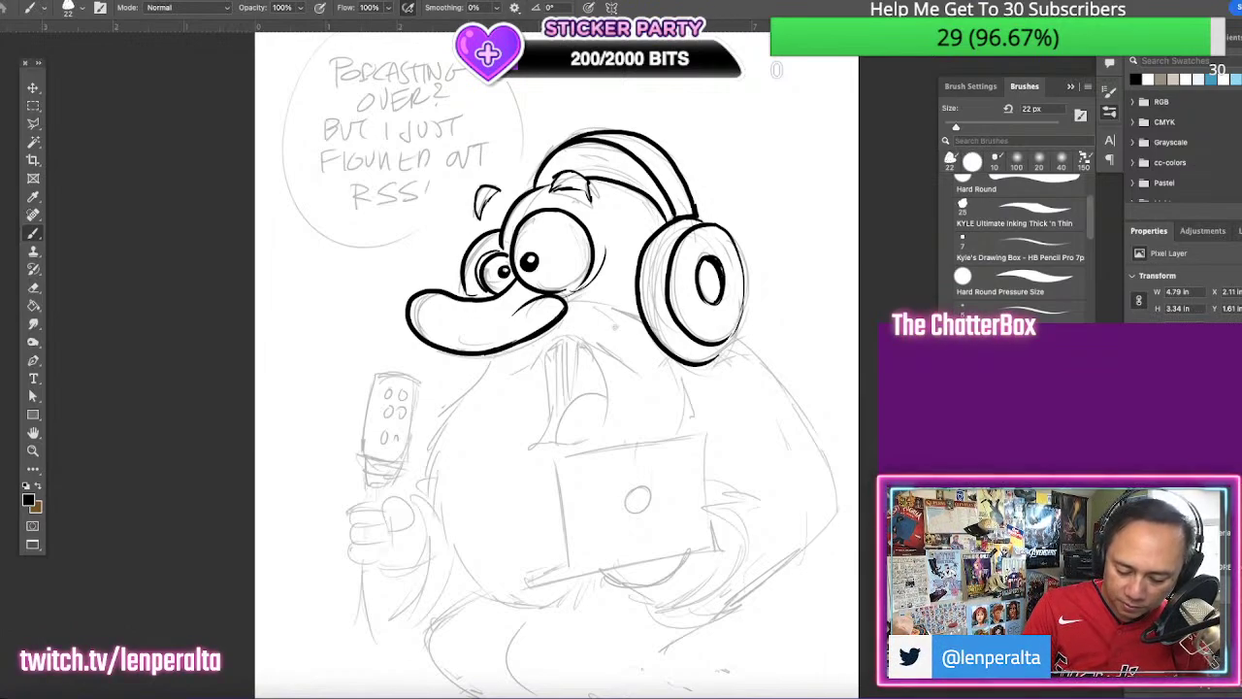
Ink the cheek line, the bristly moustache edges and the wide-open mouth with its tongue
mouse_move(491, 356)
left_mouse_down()
mouse_move(458, 369)
mouse_move(455, 393)
left_mouse_up()
left_click_drag(585, 301, 622, 309)
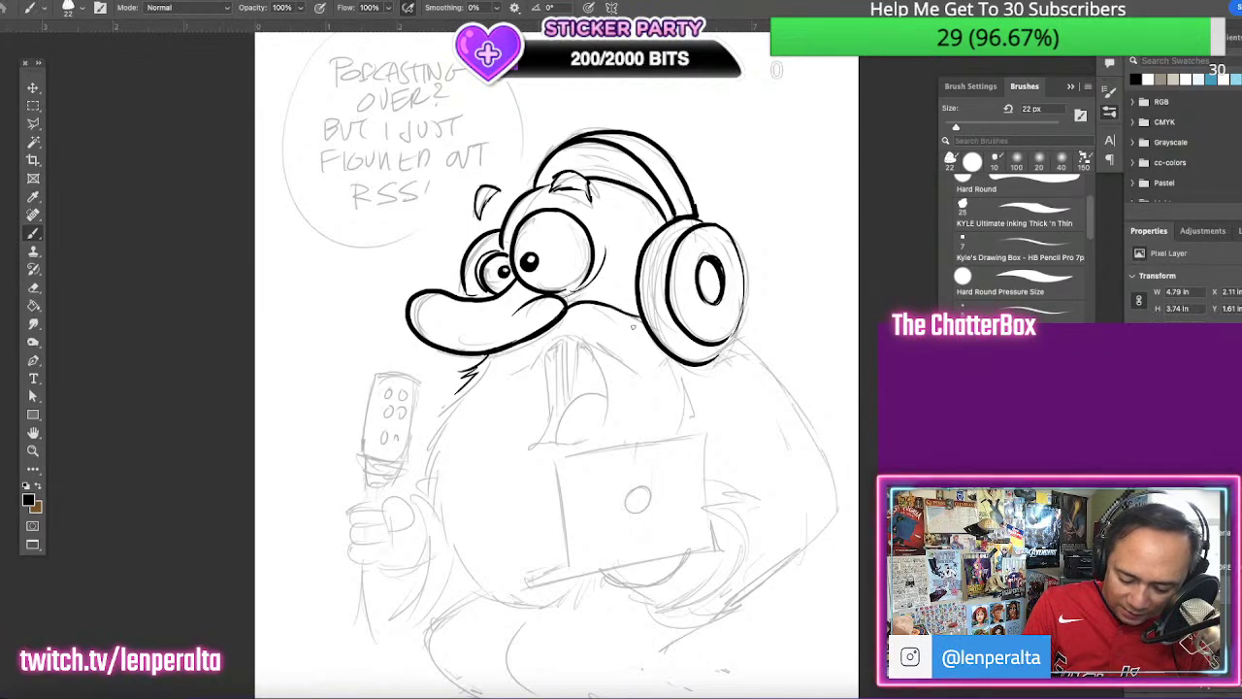
left_click_drag(534, 365, 506, 381)
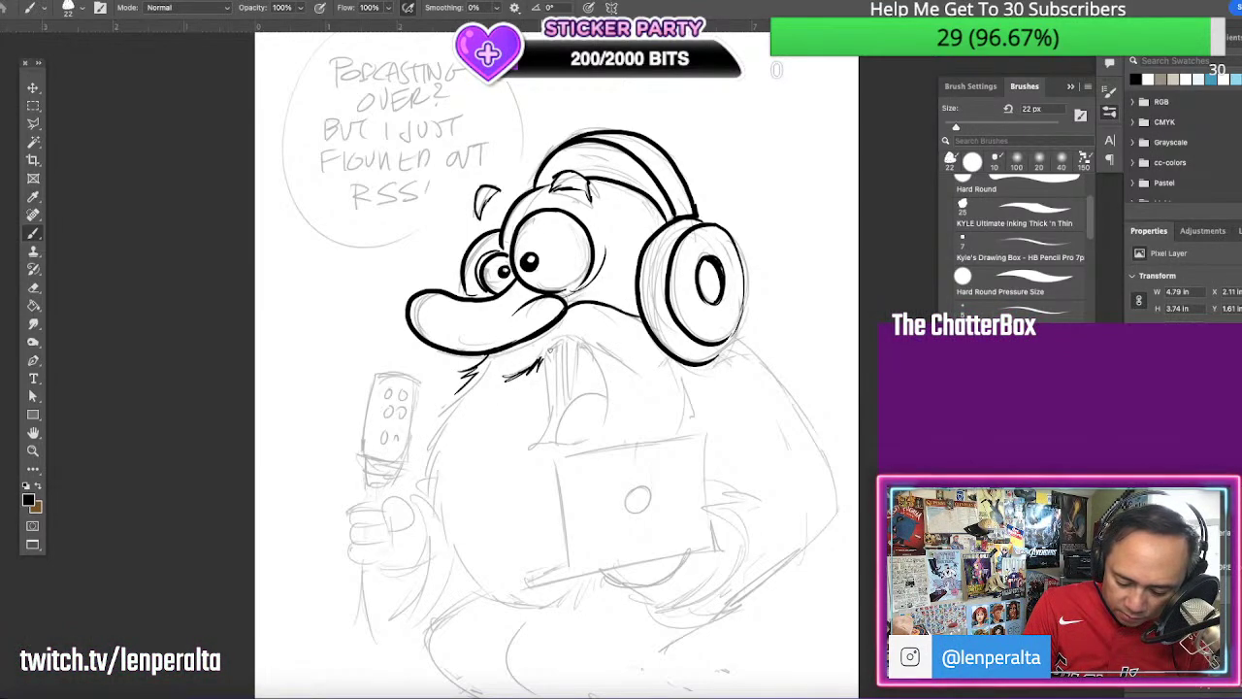
left_click_drag(549, 340, 627, 361)
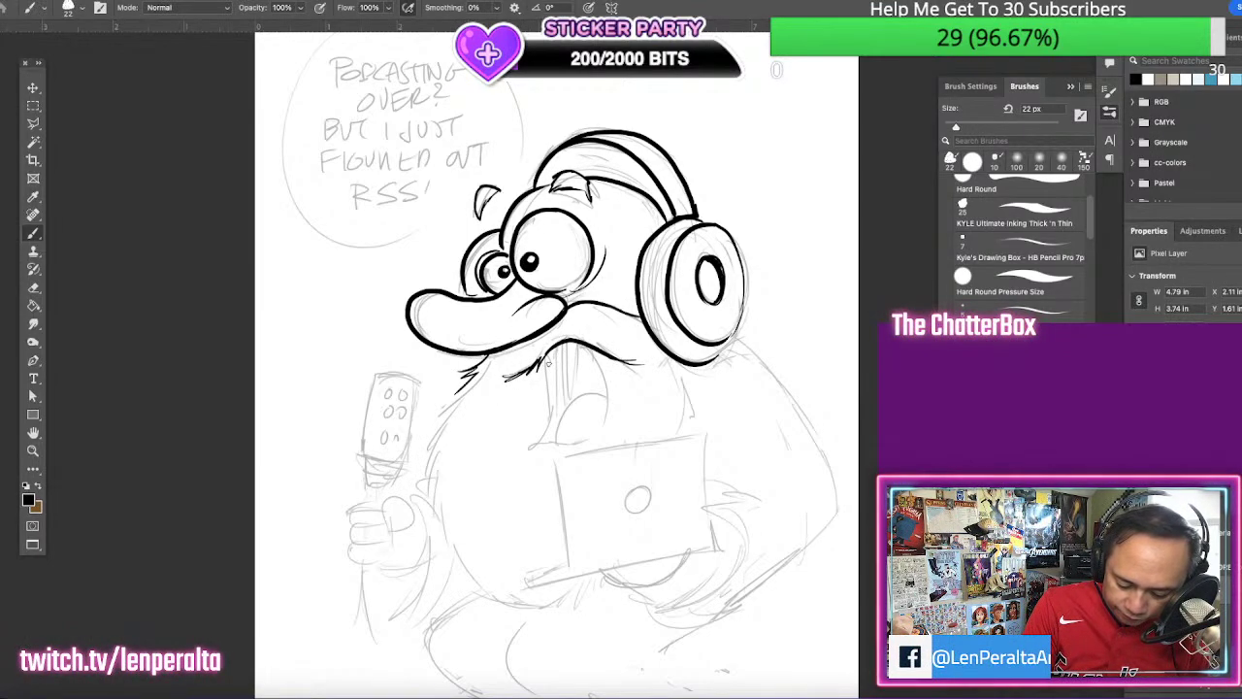
mouse_move(548, 363)
left_mouse_down()
mouse_move(540, 444)
mouse_move(618, 418)
left_mouse_up()
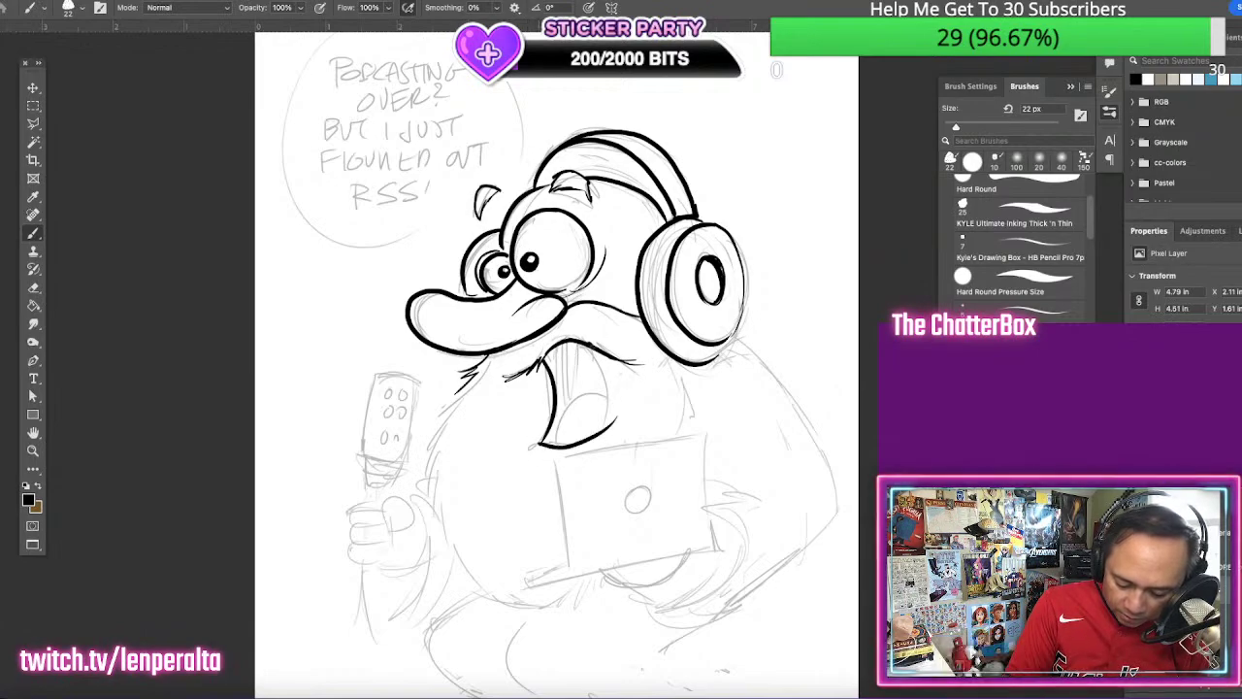
mouse_move(592, 345)
left_mouse_down()
mouse_move(616, 419)
mouse_move(596, 415)
left_mouse_up()
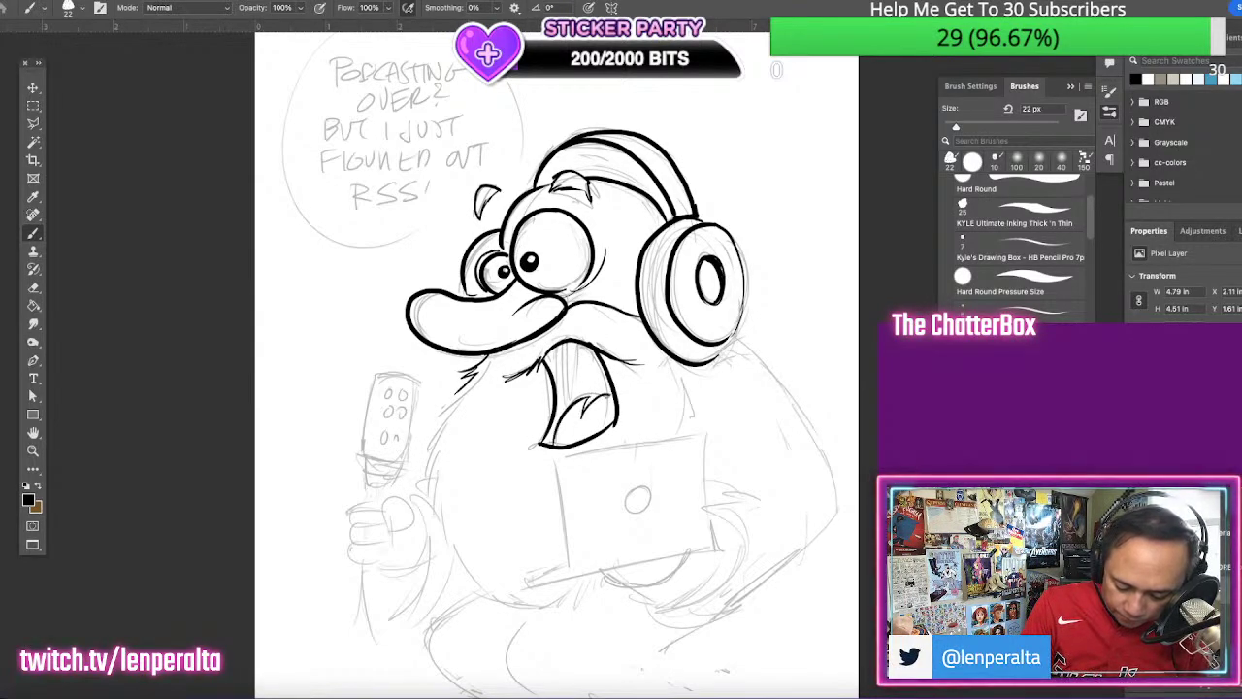
Enlarge the brush to 35 px and fill the open mouth around the tongue with black
scroll(657, 361, "up", 1)
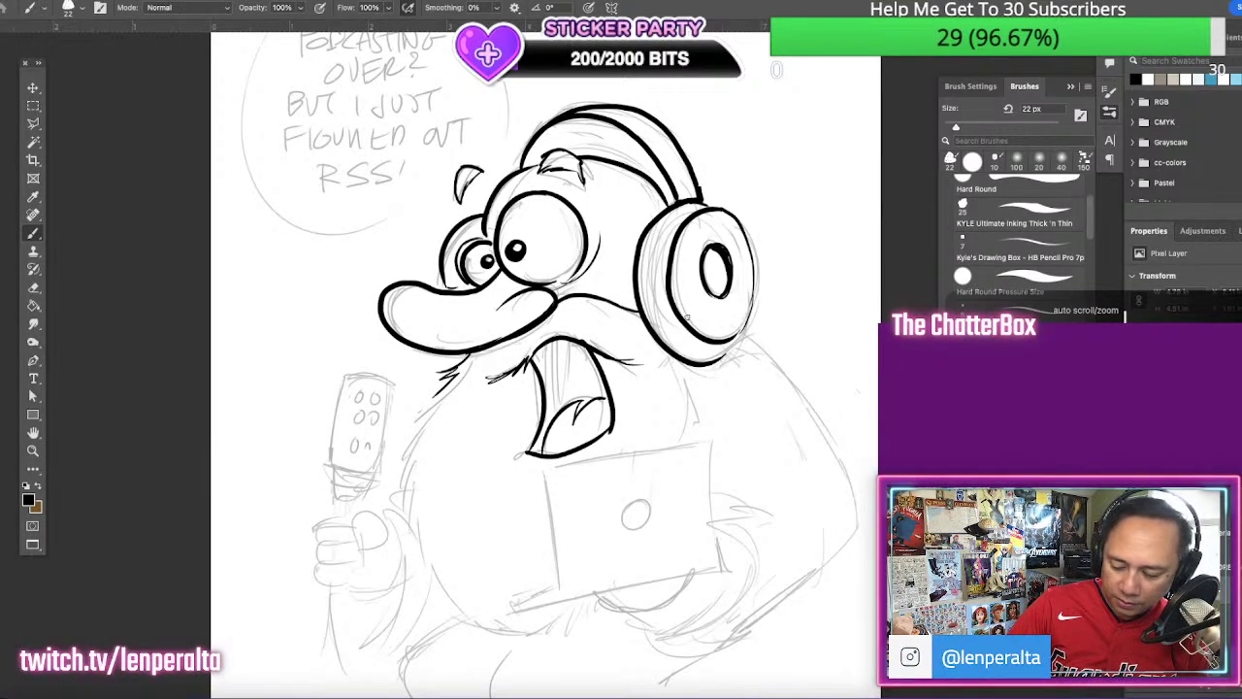
key("bracketright")
key("bracketright")
key("bracketright")
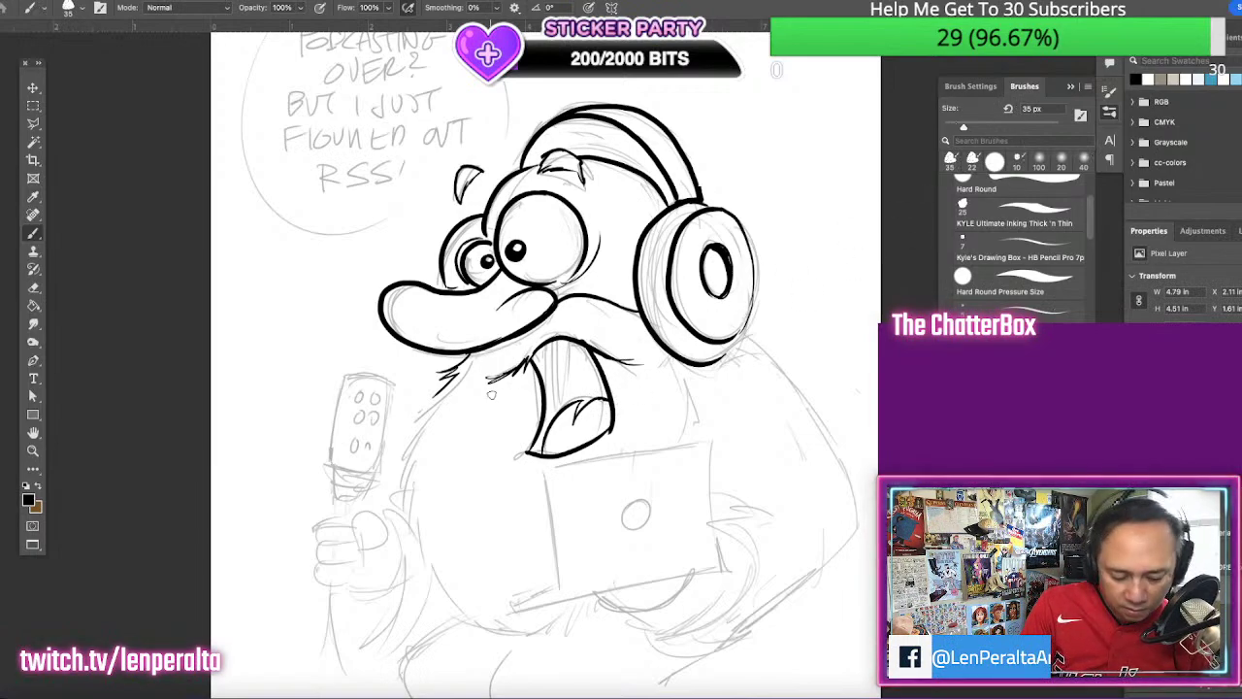
left_click(33, 304)
left_click(570, 388)
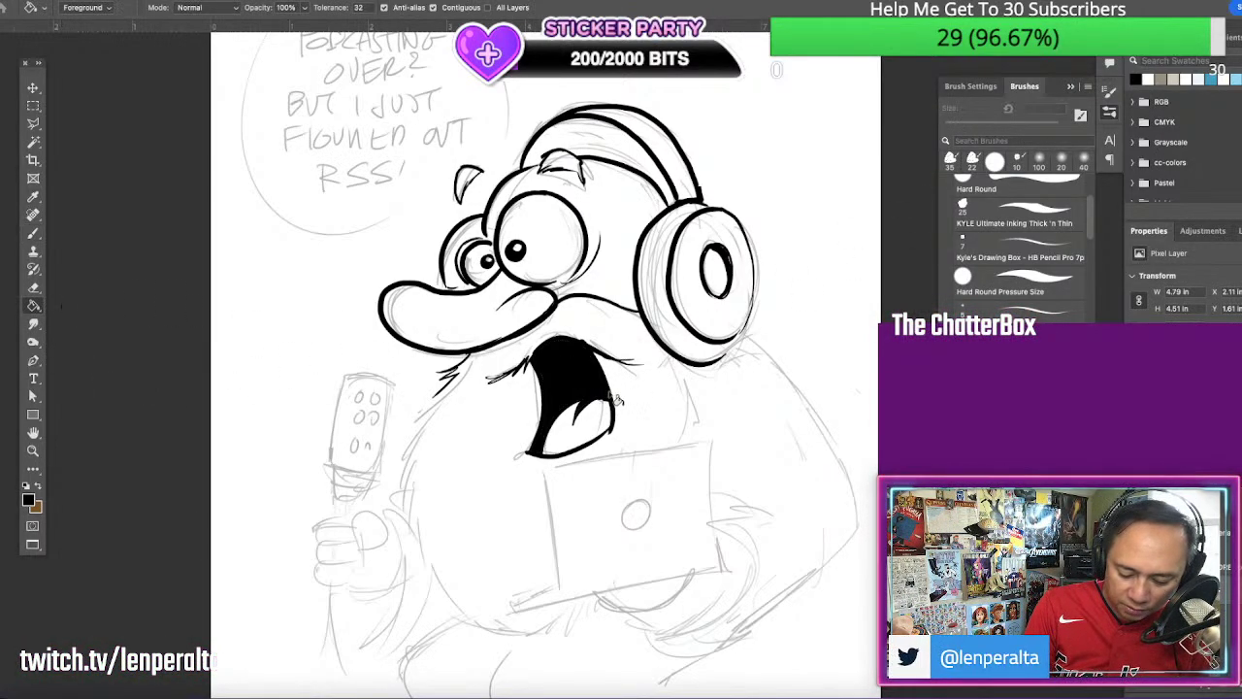
Ink the furry outline of the beard on both sides with short hair strokes, using the 35 px brush
key("b")
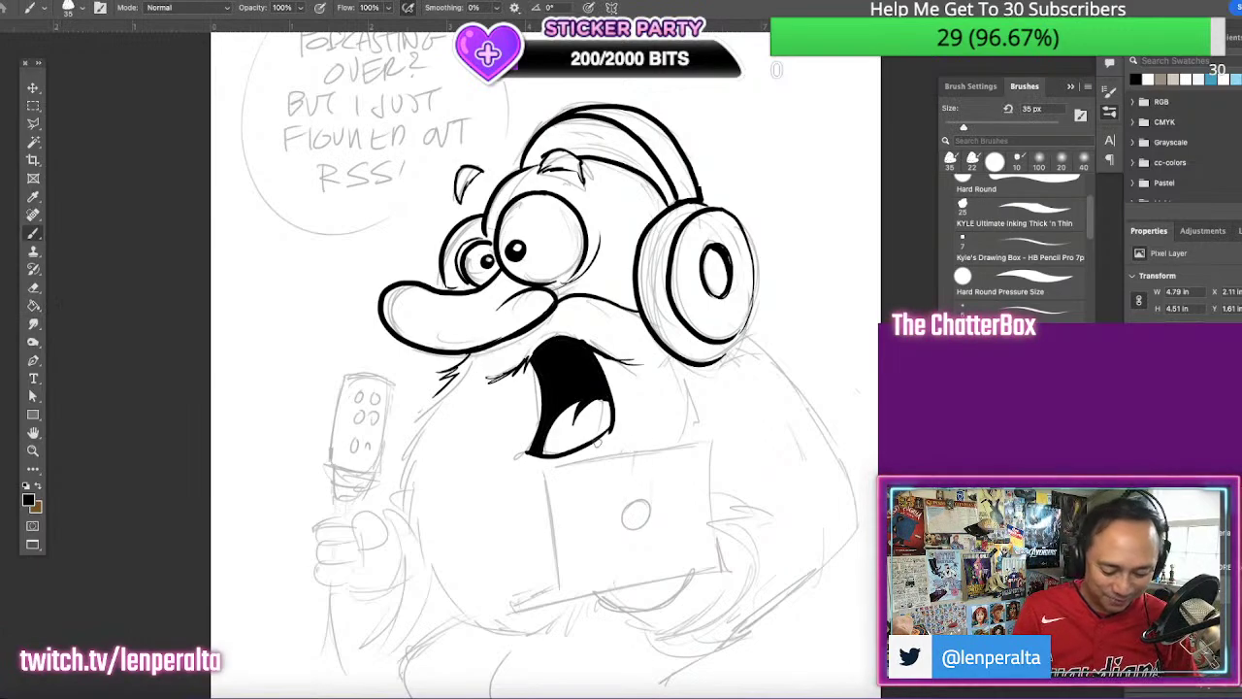
mouse_move(448, 393)
left_mouse_down()
mouse_move(404, 435)
mouse_move(396, 481)
mouse_move(411, 546)
mouse_move(444, 594)
mouse_move(529, 653)
mouse_move(553, 636)
left_mouse_up()
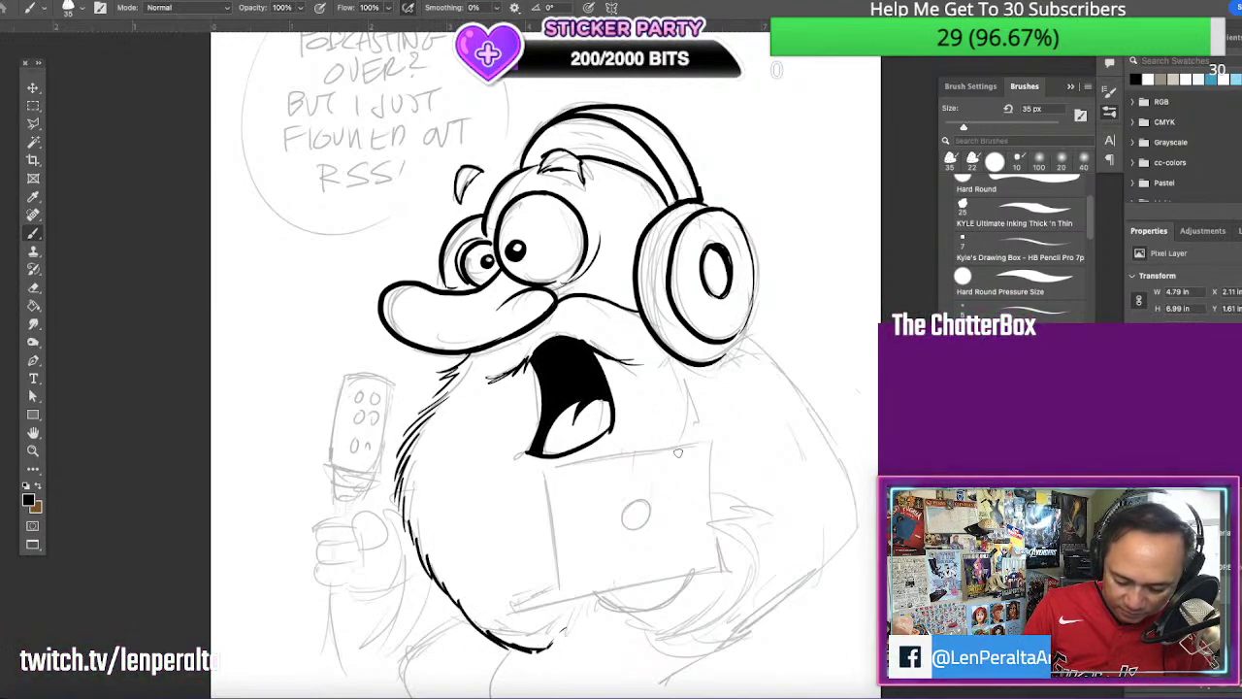
mouse_move(668, 355)
left_mouse_down()
mouse_move(691, 390)
mouse_move(688, 413)
left_mouse_up()
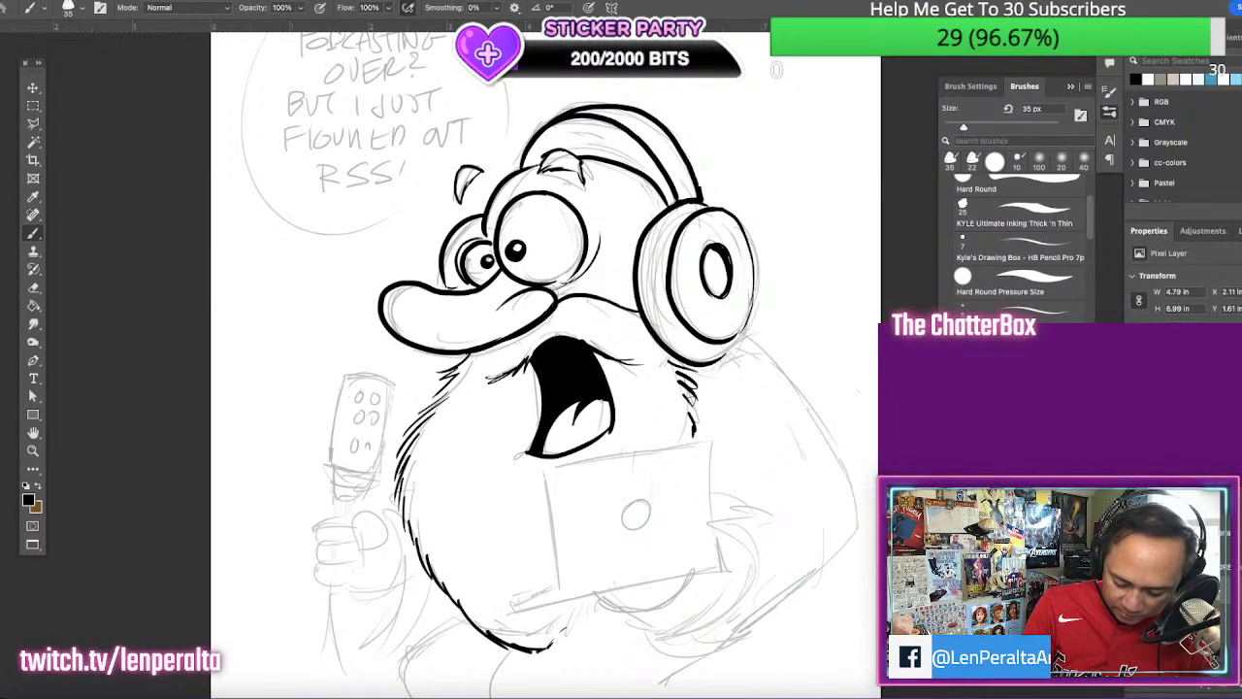
Ink the laptop in front of the beard, with its tilted screen and thin keyboard base
left_click_drag(547, 468, 708, 439)
left_click_drag(541, 472, 561, 581)
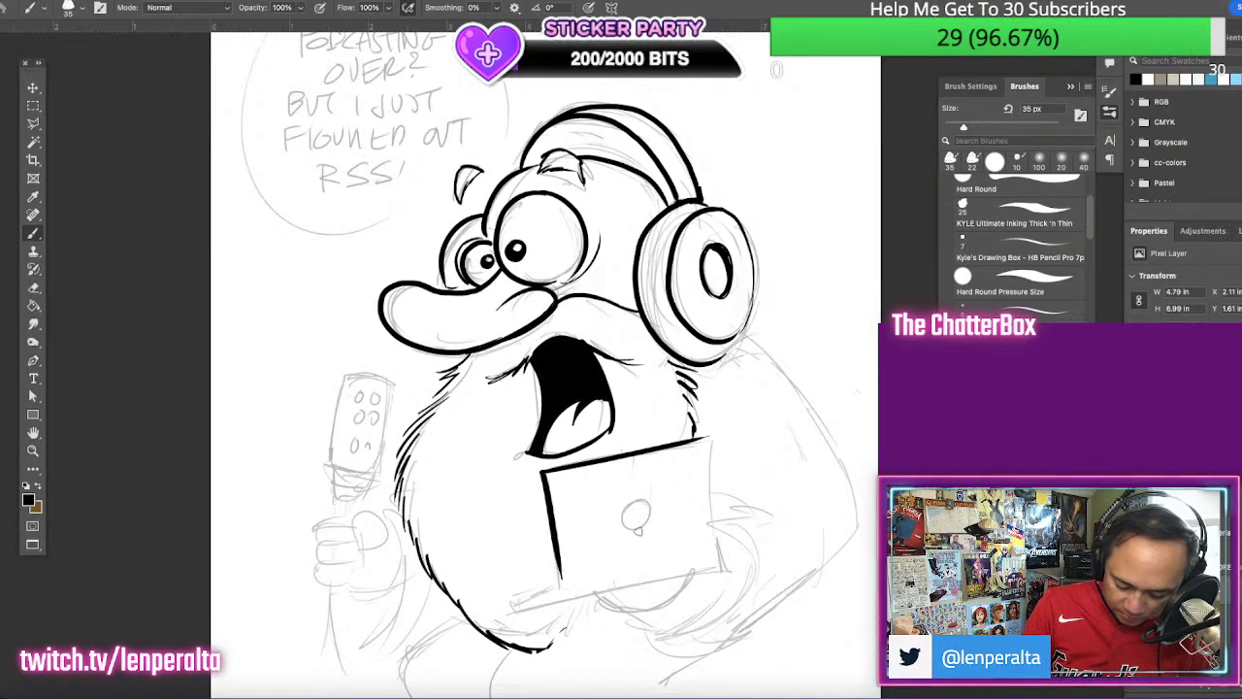
left_click_drag(707, 442, 716, 513)
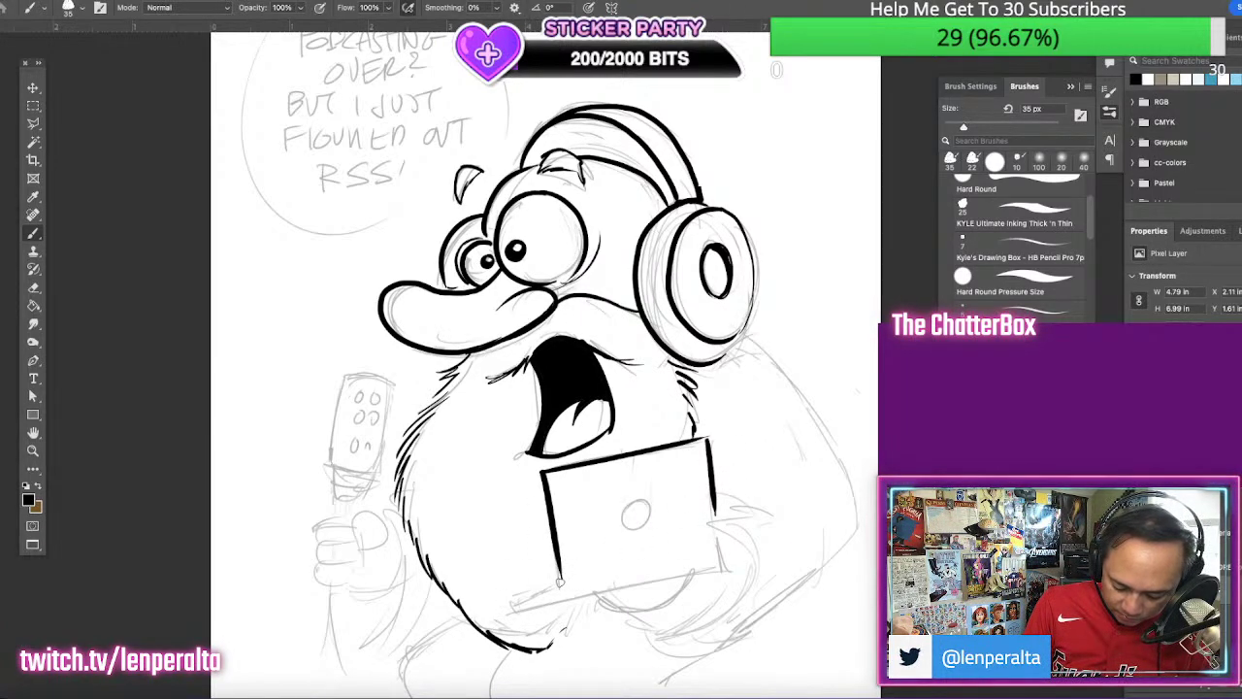
mouse_move(560, 583)
left_mouse_down()
mouse_move(513, 604)
mouse_move(726, 570)
left_mouse_up()
left_click_drag(716, 520, 724, 572)
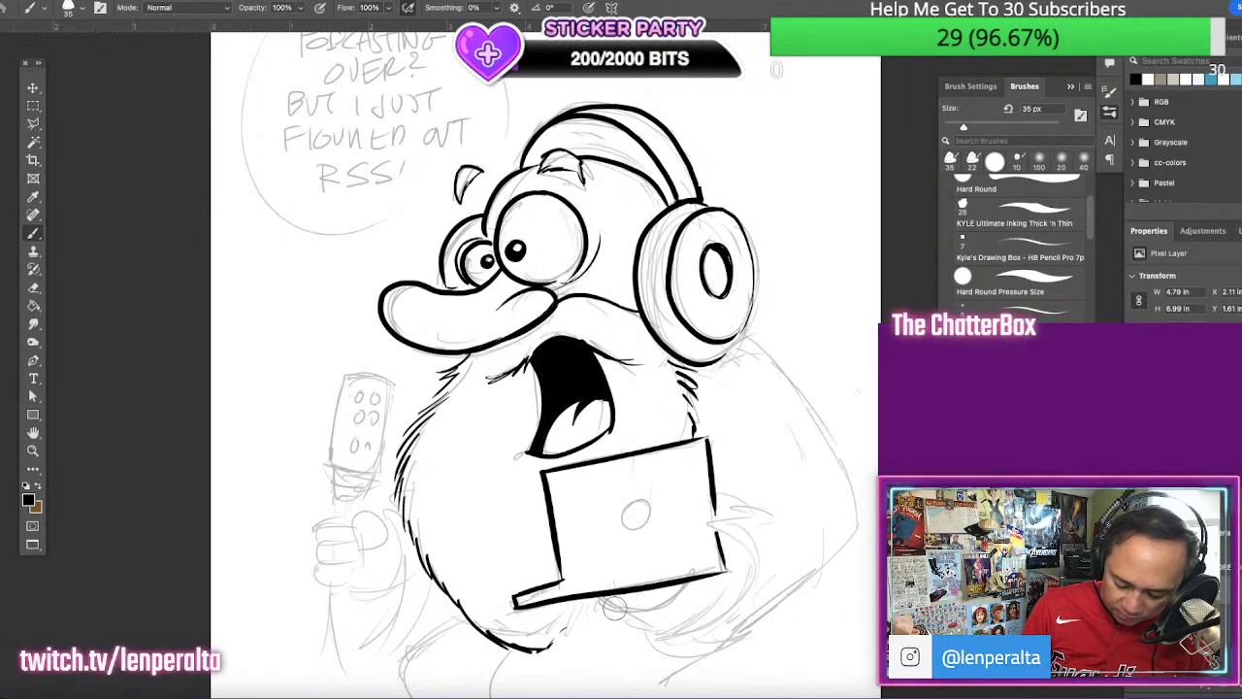
Ink the hand under the laptop, its sleeve cuff with a black inside, and the bent arm up to the shoulder
mouse_move(584, 602)
left_mouse_down()
mouse_move(607, 621)
mouse_move(637, 621)
mouse_move(660, 615)
mouse_move(688, 581)
left_mouse_up()
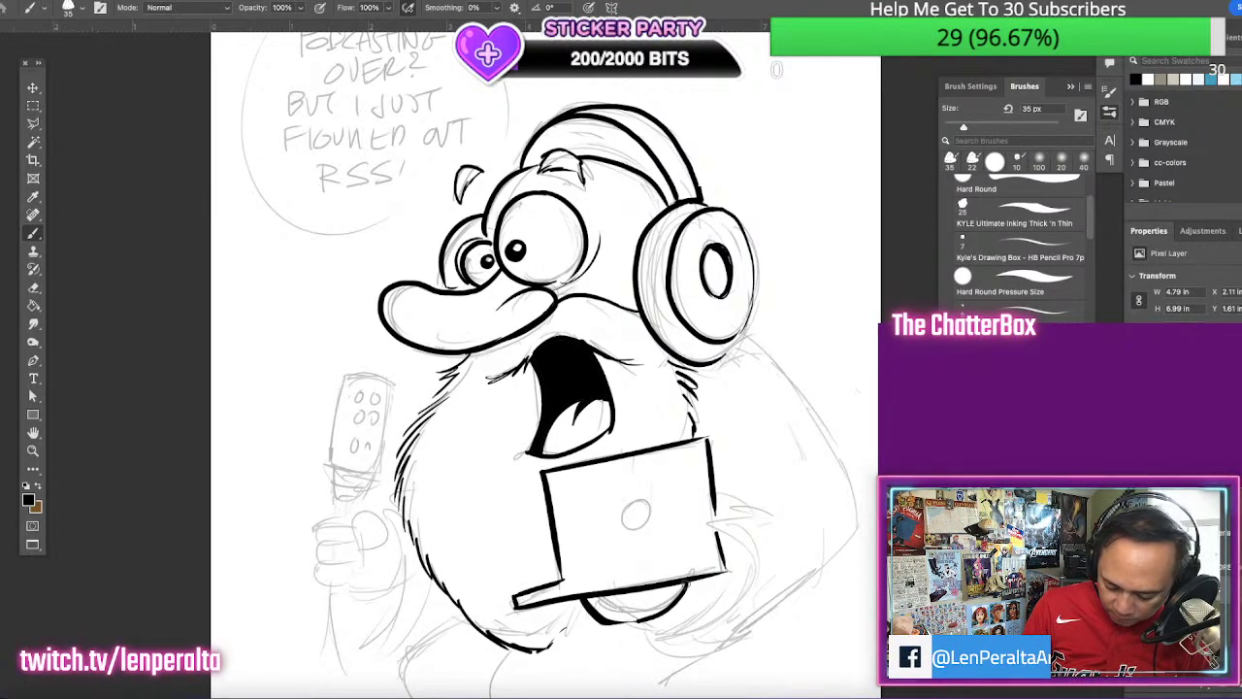
mouse_move(624, 629)
left_mouse_down()
mouse_move(663, 641)
mouse_move(726, 571)
mouse_move(658, 640)
mouse_move(722, 612)
mouse_move(701, 631)
left_mouse_up()
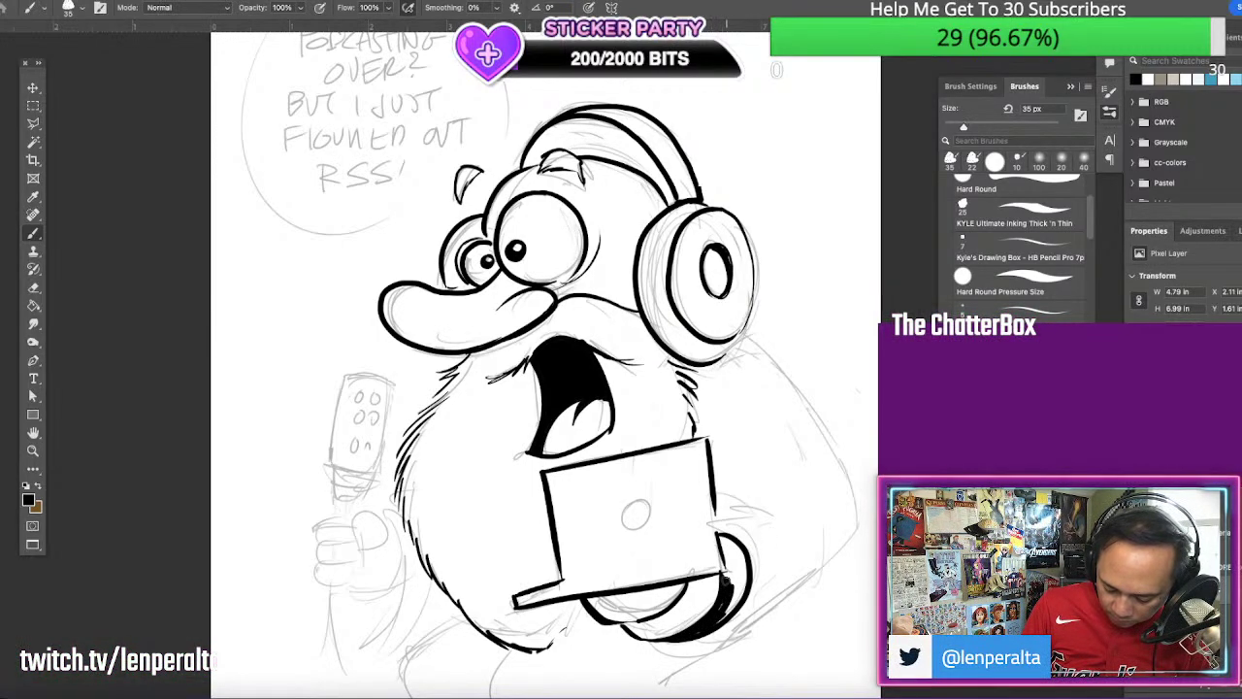
left_click_drag(740, 594, 718, 621)
mouse_move(744, 550)
left_mouse_down()
mouse_move(733, 588)
mouse_move(736, 576)
left_mouse_up()
mouse_move(716, 507)
left_mouse_down()
mouse_move(721, 540)
mouse_move(725, 511)
mouse_move(779, 573)
mouse_move(799, 542)
left_mouse_up()
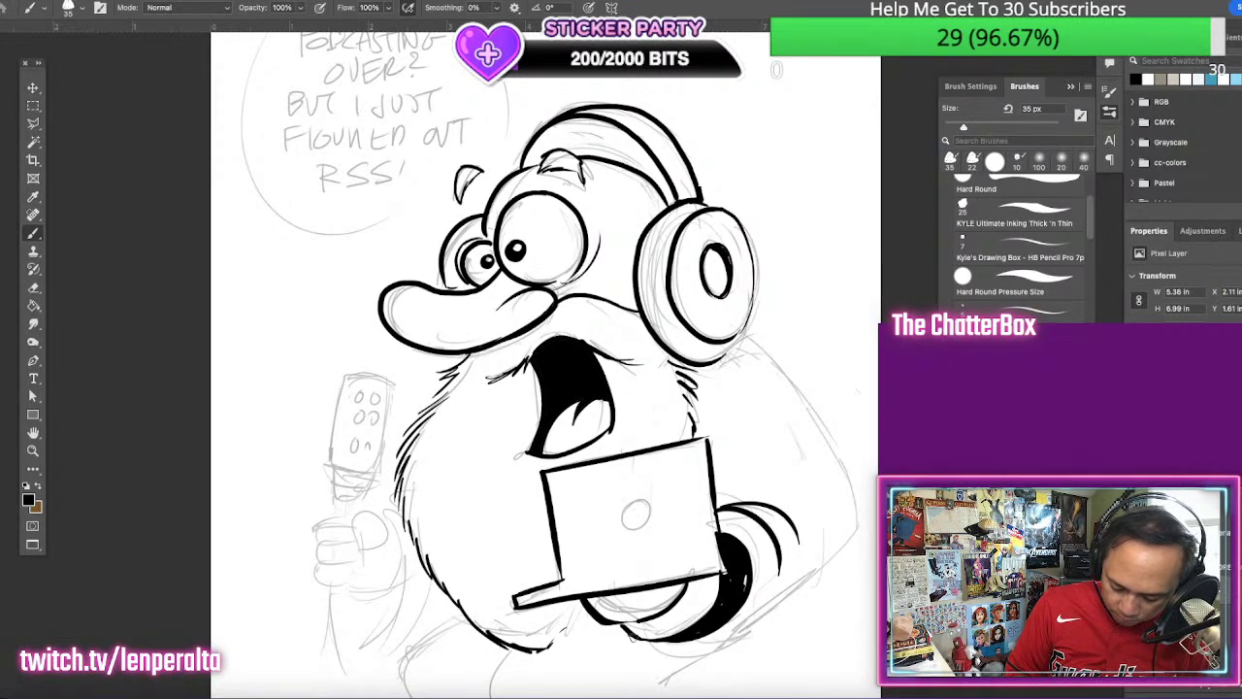
mouse_move(626, 668)
left_mouse_down()
mouse_move(750, 648)
mouse_move(842, 546)
mouse_move(792, 387)
mouse_move(736, 334)
left_mouse_up()
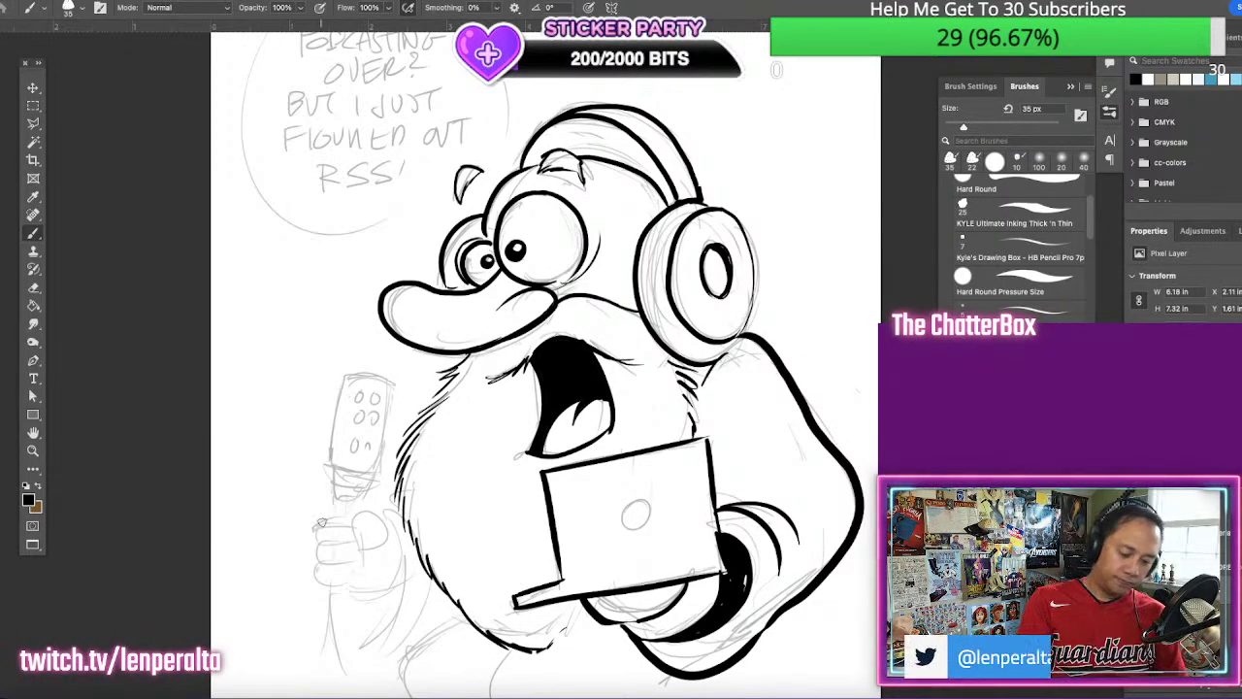
Ink the raised fist with its fingers and thumb, plus the sleeve cuff below it with a black inside
key("space")
mouse_move(761, 517)
left_mouse_down()
mouse_move(783, 363)
mouse_move(815, 342)
left_mouse_up()
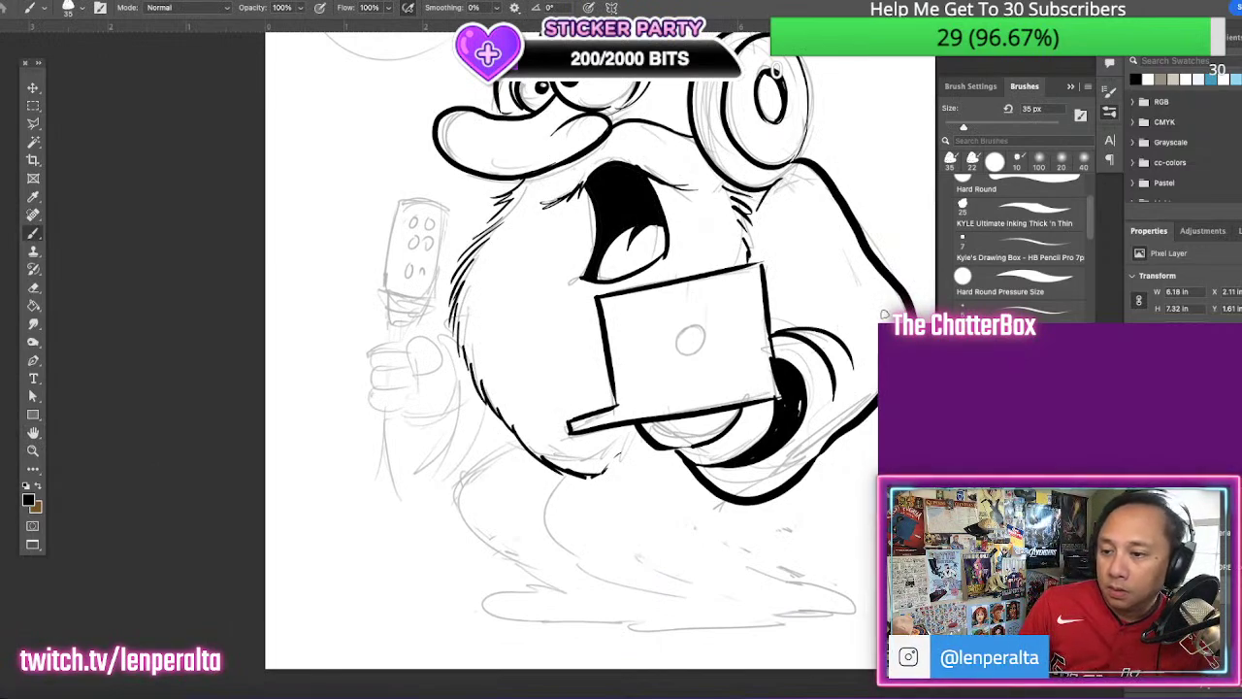
mouse_move(369, 351)
left_mouse_down()
mouse_move(402, 350)
mouse_move(363, 377)
mouse_move(415, 377)
mouse_move(367, 408)
mouse_move(420, 400)
left_mouse_up()
mouse_move(410, 347)
left_mouse_down()
mouse_move(432, 346)
mouse_move(433, 378)
mouse_move(447, 384)
left_mouse_up()
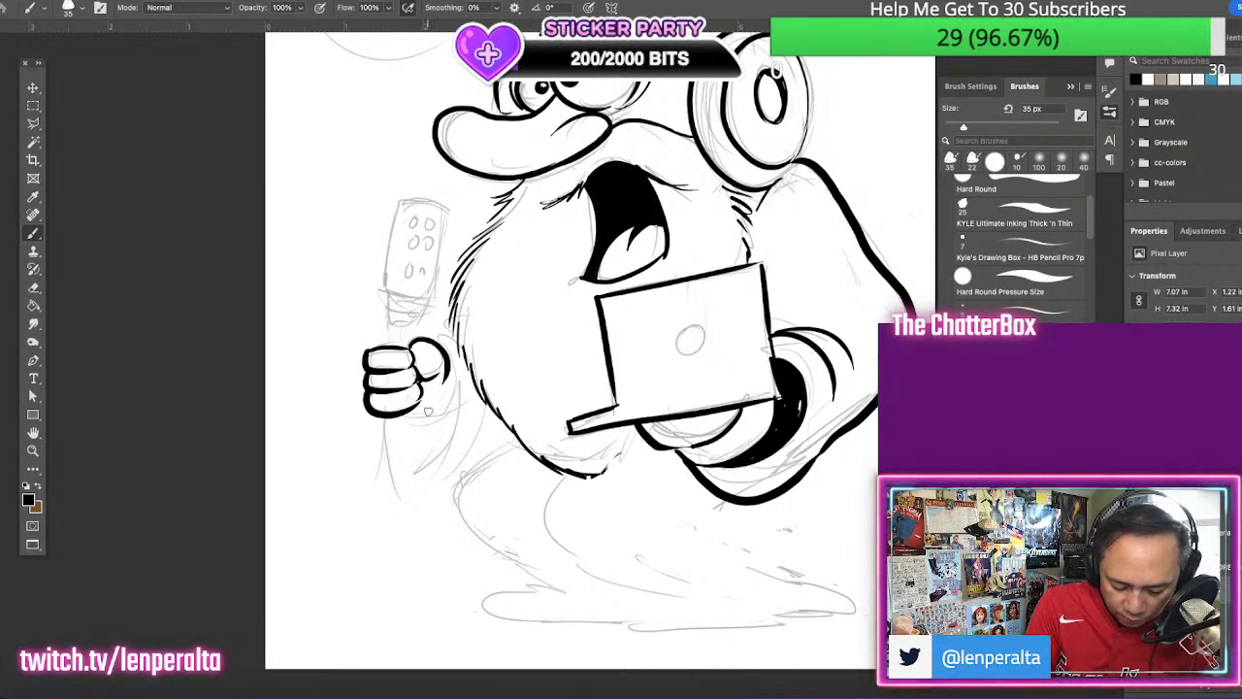
mouse_move(396, 416)
left_mouse_down()
mouse_move(447, 398)
mouse_move(448, 379)
mouse_move(437, 452)
left_mouse_up()
mouse_move(452, 385)
left_mouse_down()
mouse_move(458, 435)
mouse_move(444, 447)
mouse_move(456, 371)
mouse_move(436, 456)
mouse_move(468, 400)
mouse_move(462, 433)
mouse_move(433, 433)
mouse_move(425, 454)
mouse_move(452, 482)
mouse_move(493, 418)
left_mouse_up()
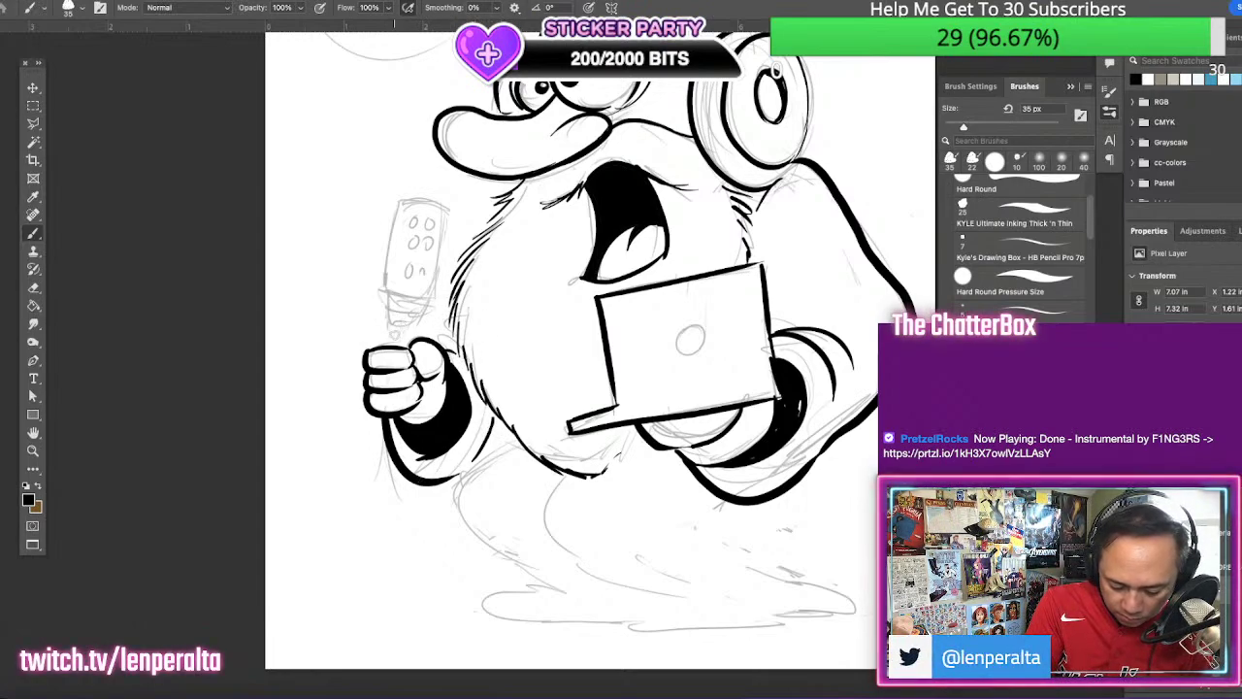
Ink the outline of the microphone above the raised fist, and hide the panels around the canvas
mouse_move(393, 324)
left_mouse_down()
mouse_move(393, 346)
mouse_move(429, 306)
mouse_move(398, 202)
mouse_move(444, 209)
mouse_move(436, 290)
left_mouse_up()
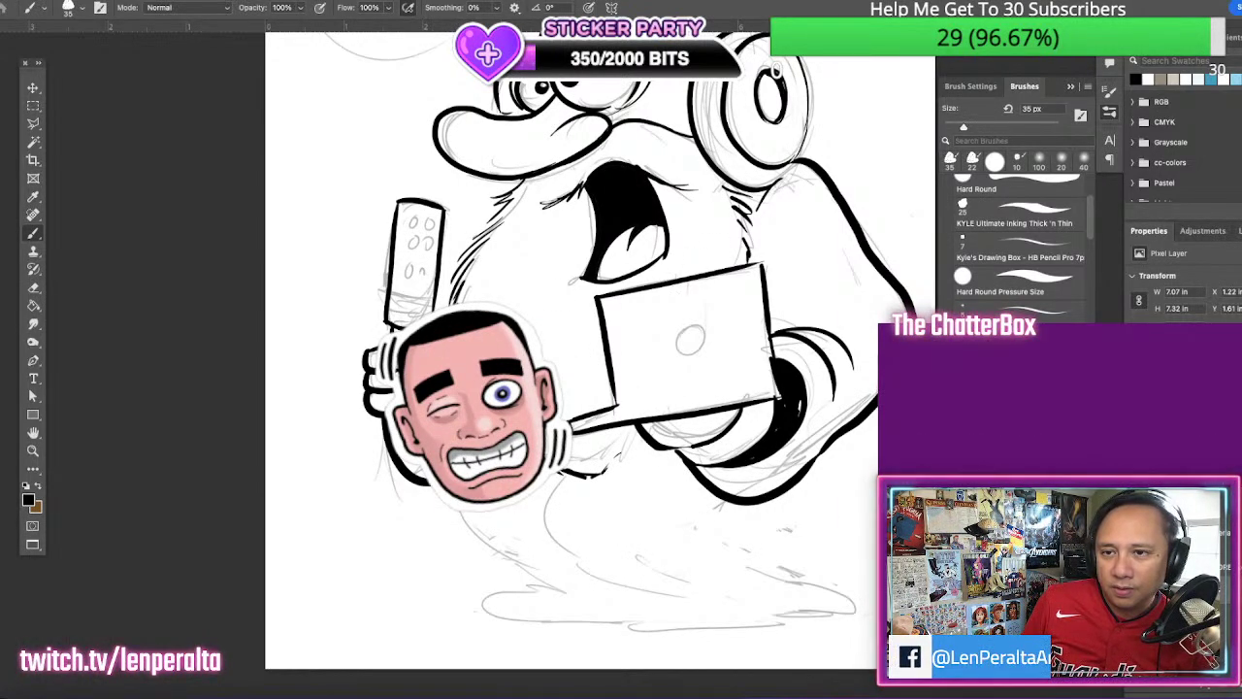
key("Tab")
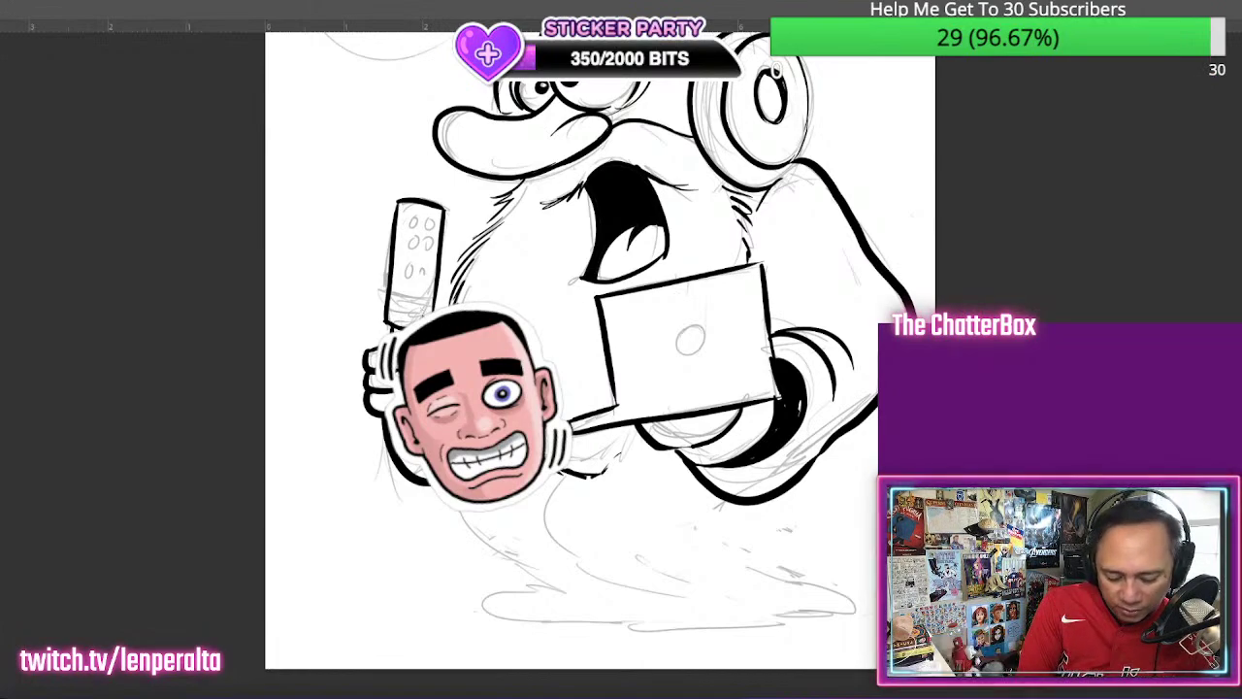
Set the brush to 20 px and ink the microphone's six black dots, the line along its side and the bands near its base
key("Tab")
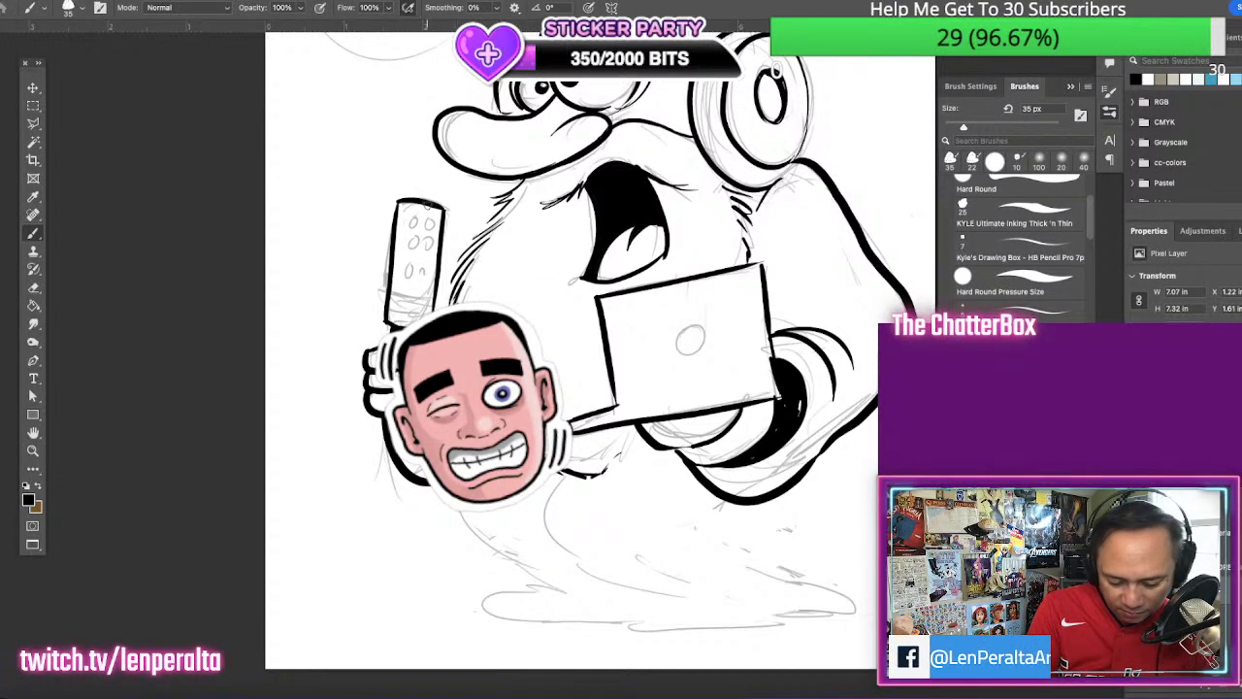
key("bracketleft")
key("bracketleft")
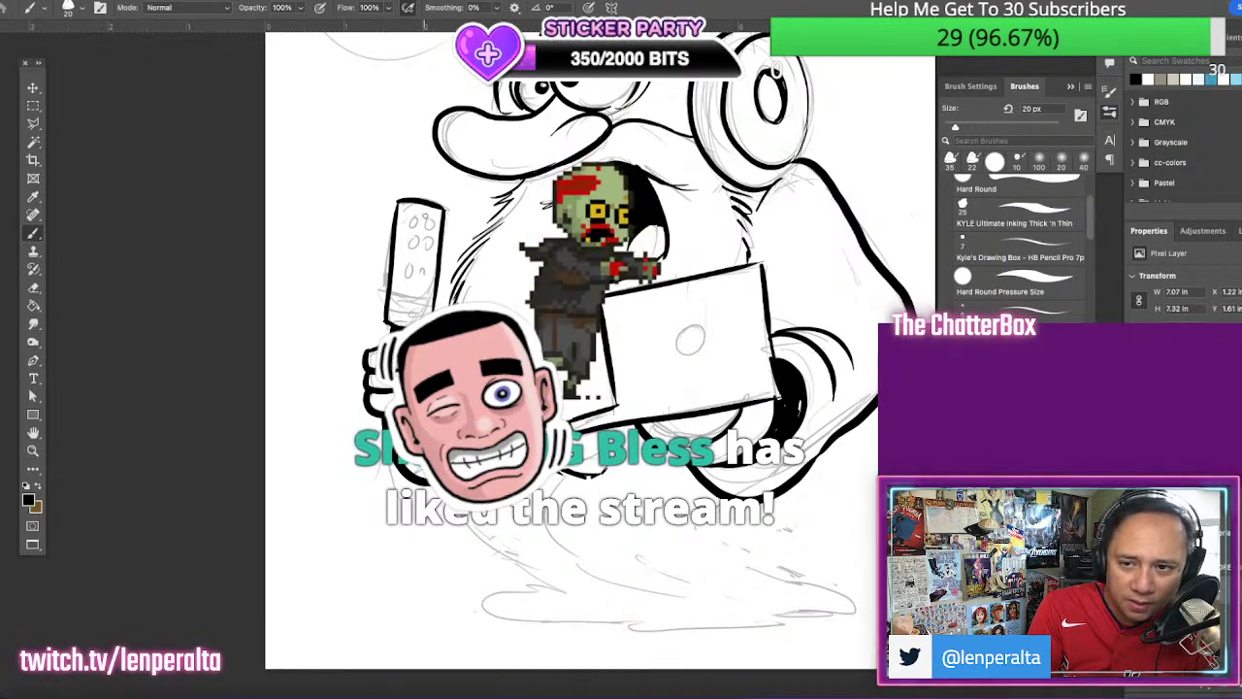
left_click_drag(415, 217, 416, 222)
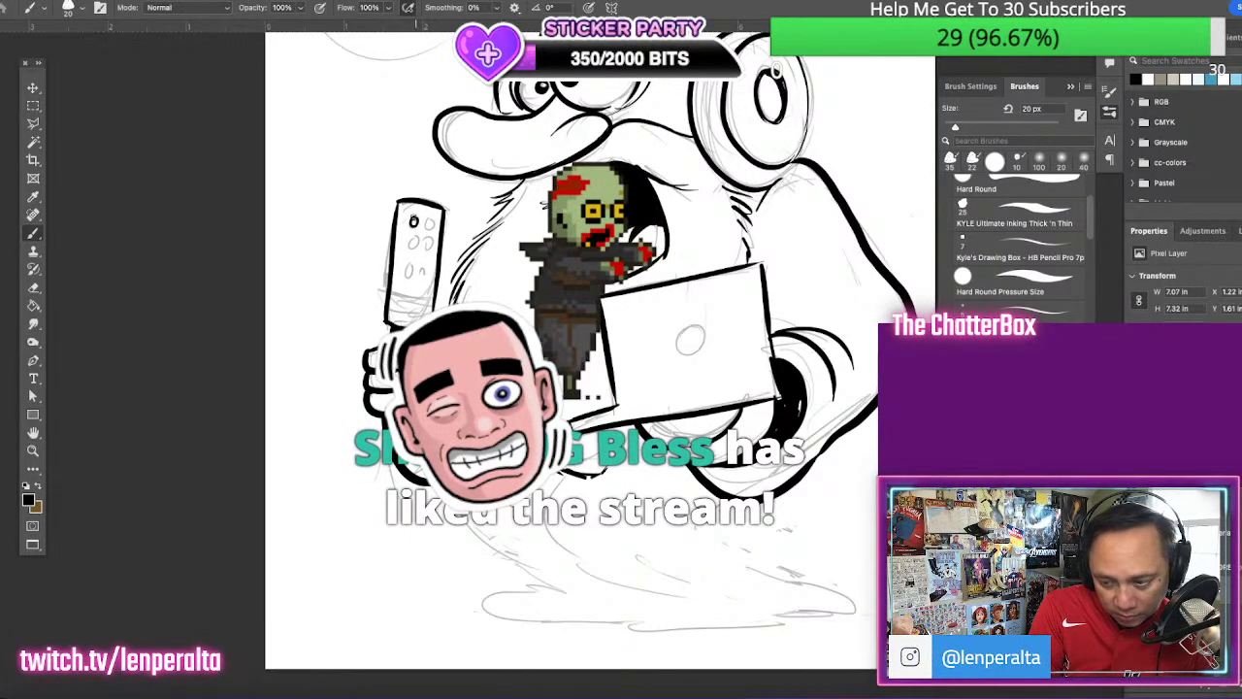
left_click(413, 220)
left_click(437, 217)
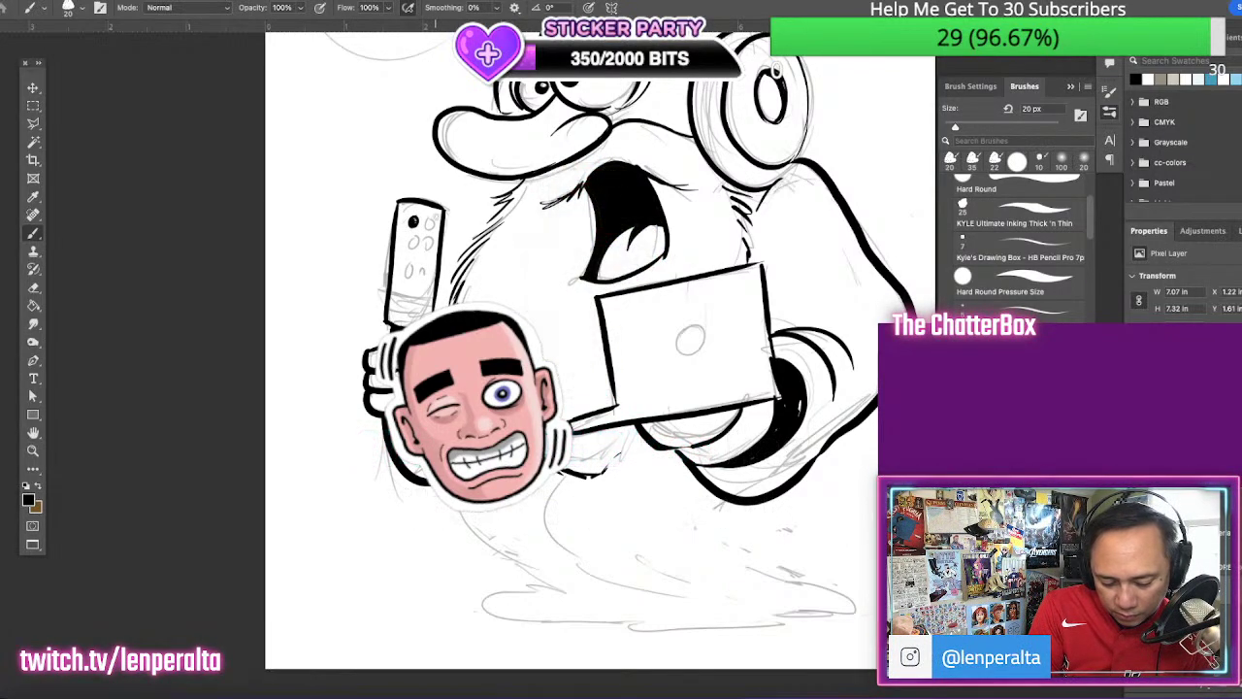
left_click_drag(428, 227, 430, 223)
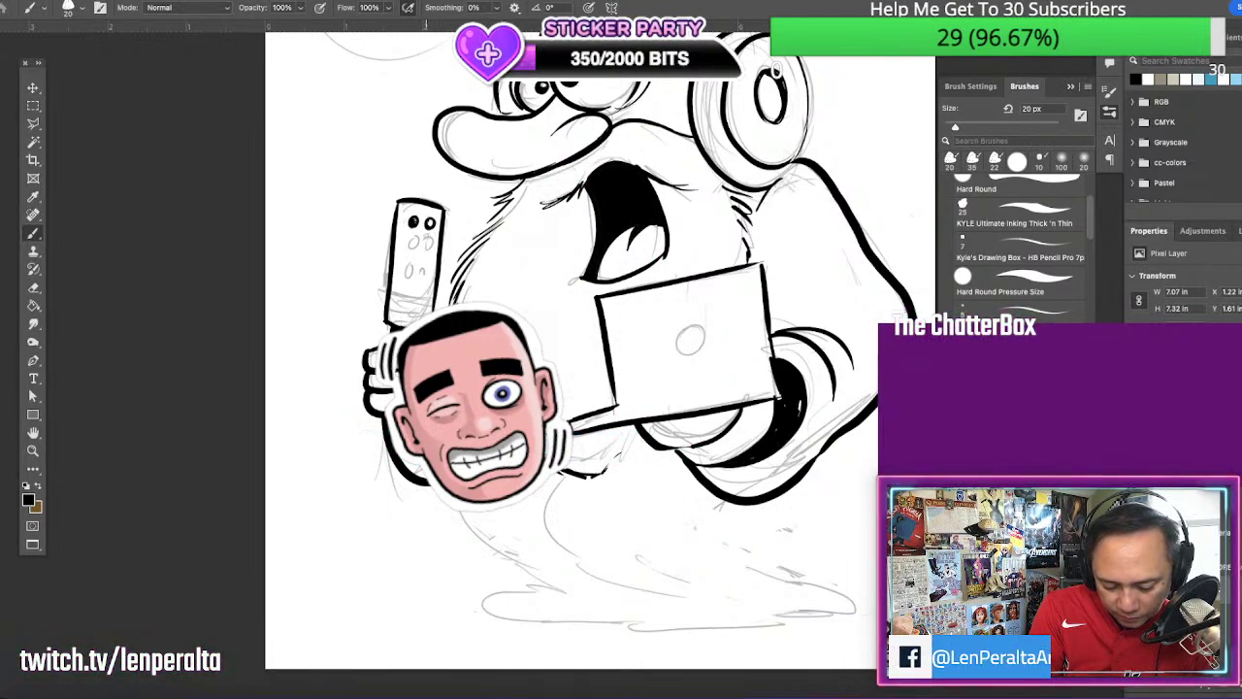
left_click(414, 243)
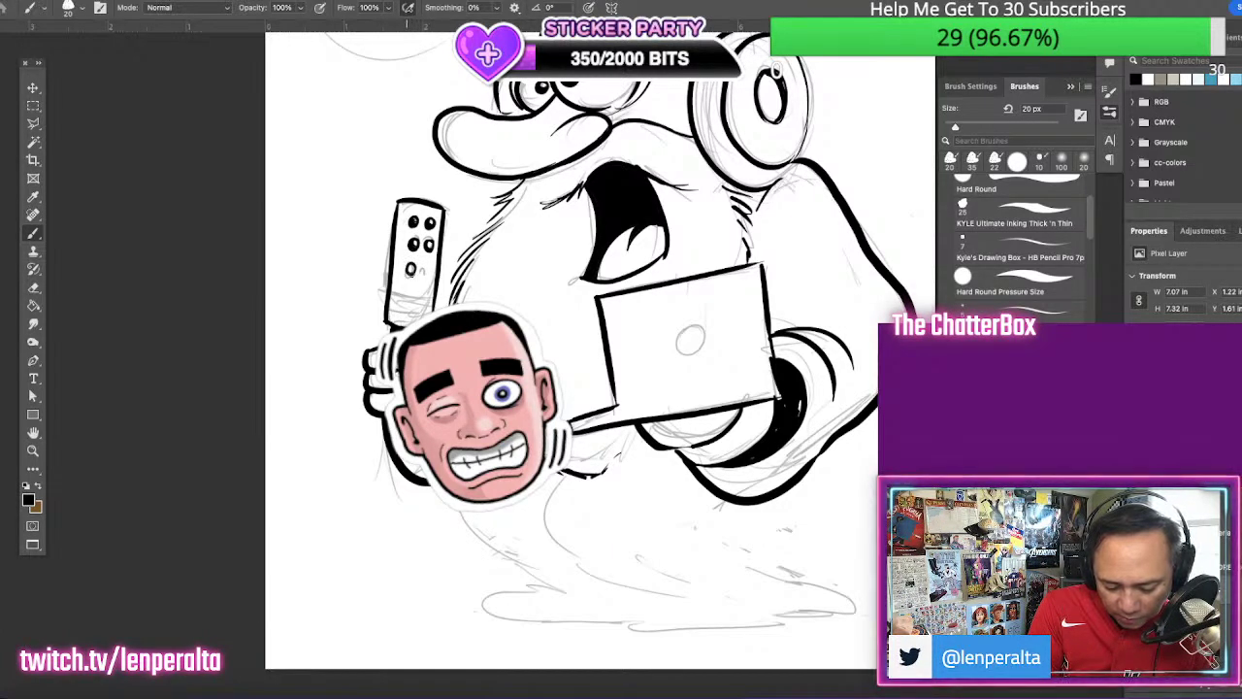
left_click(424, 269)
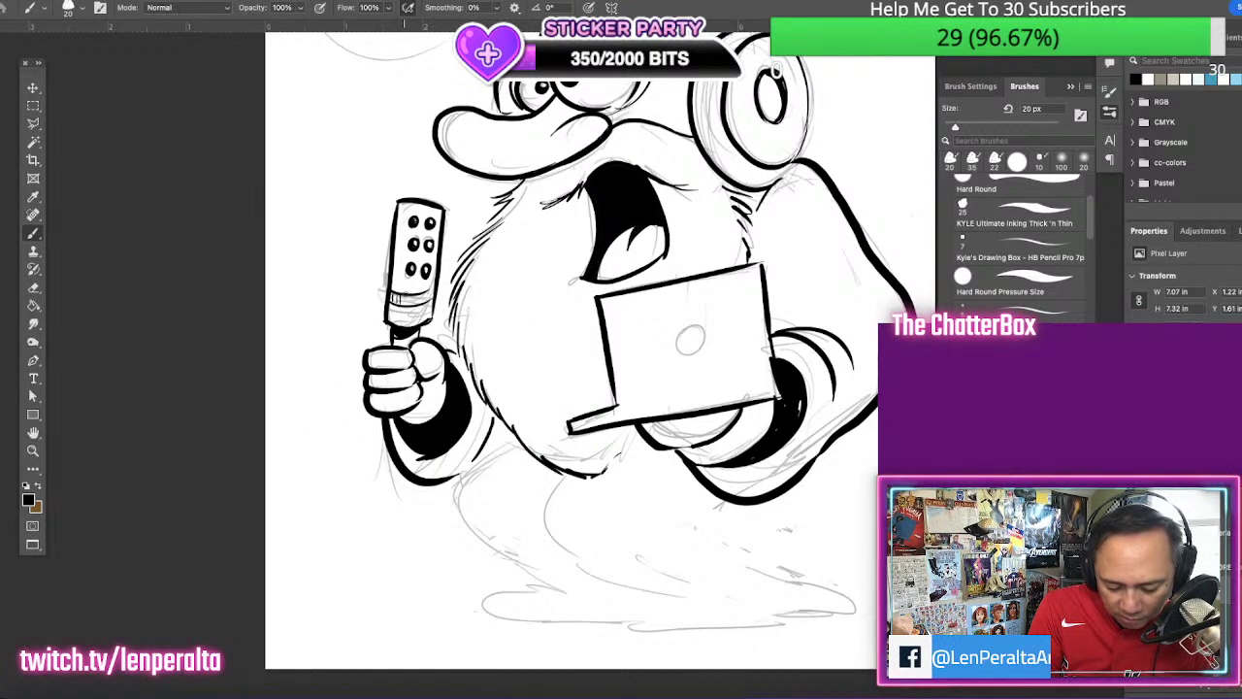
left_click_drag(388, 312, 432, 313)
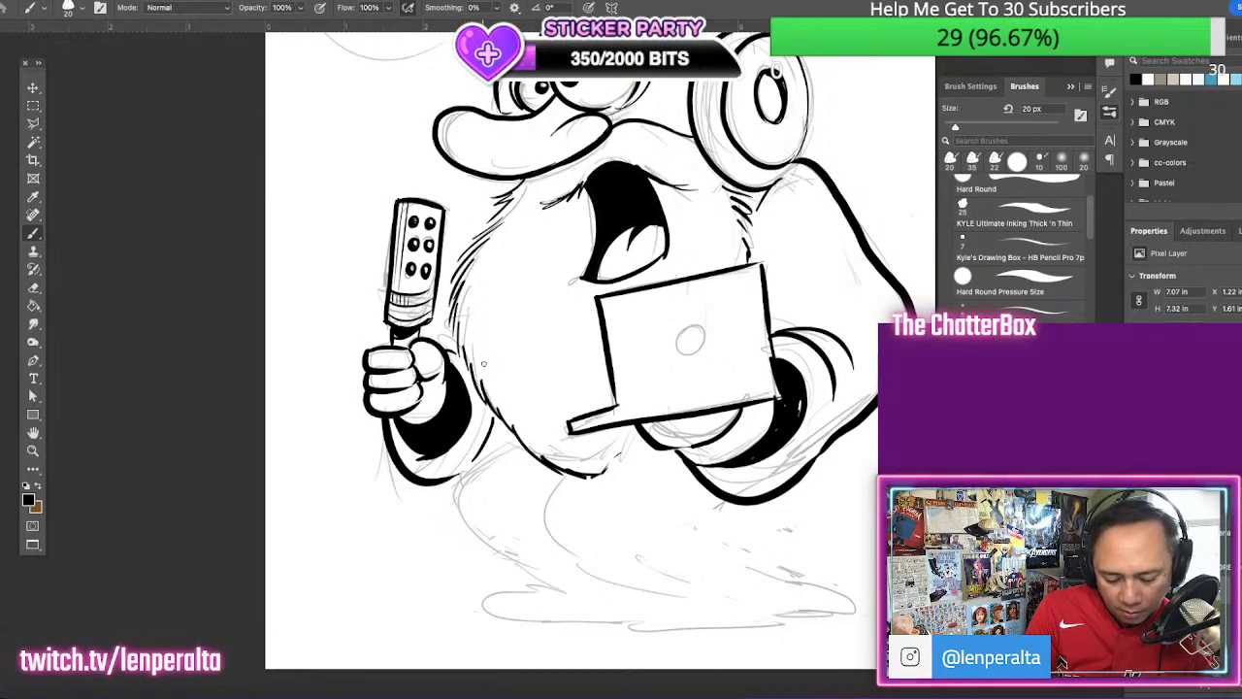
Clear the ink just below the fist and draw the end of the microphone handle sticking out over the cuff
left_click_drag(401, 425, 399, 423)
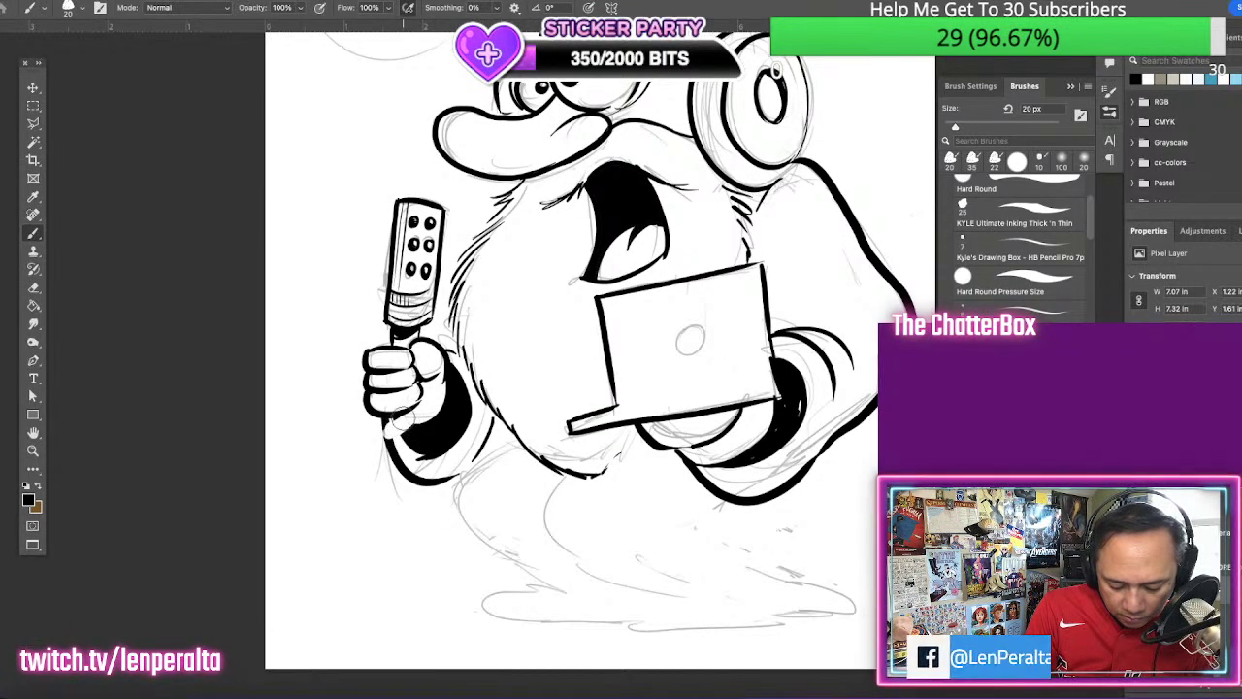
mouse_move(393, 418)
left_mouse_down()
mouse_move(391, 433)
mouse_move(406, 431)
mouse_move(391, 448)
mouse_move(406, 446)
left_mouse_up()
mouse_move(404, 419)
left_mouse_down()
mouse_move(395, 460)
mouse_move(402, 424)
left_mouse_up()
left_click_drag(391, 438, 397, 431)
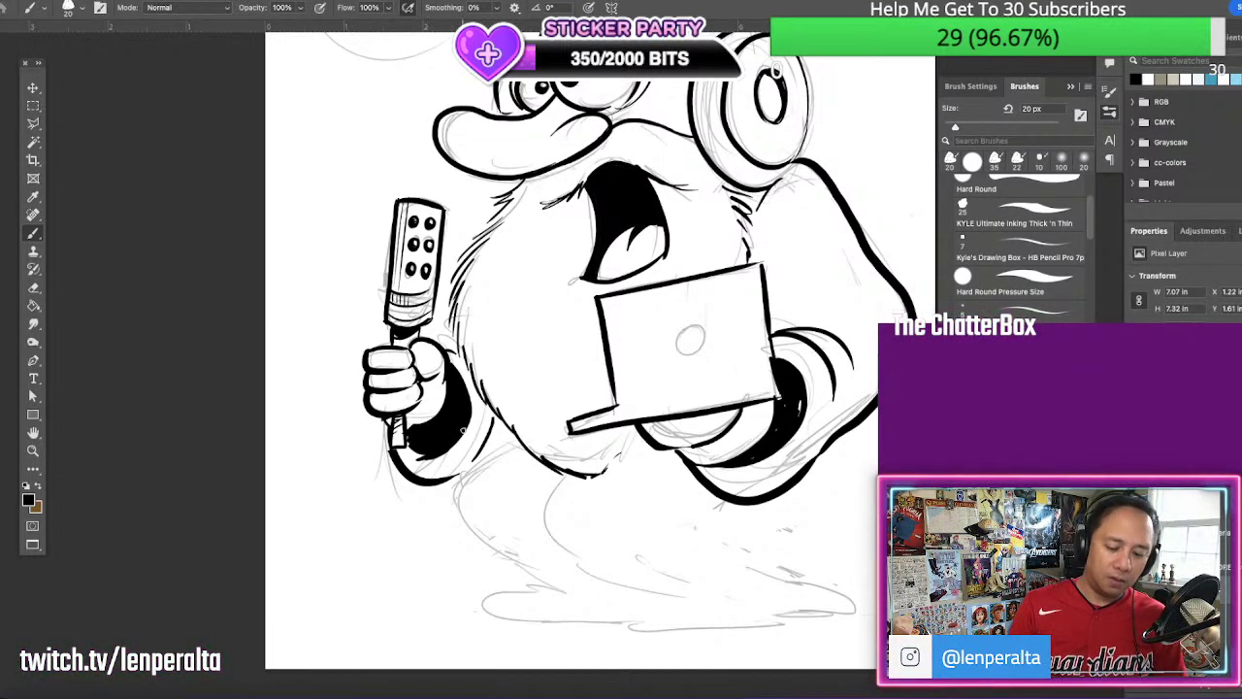
With a 25 px brush, ink the robe's body, its spreading hem on the floor and the ground lines on both sides
key("bracketright")
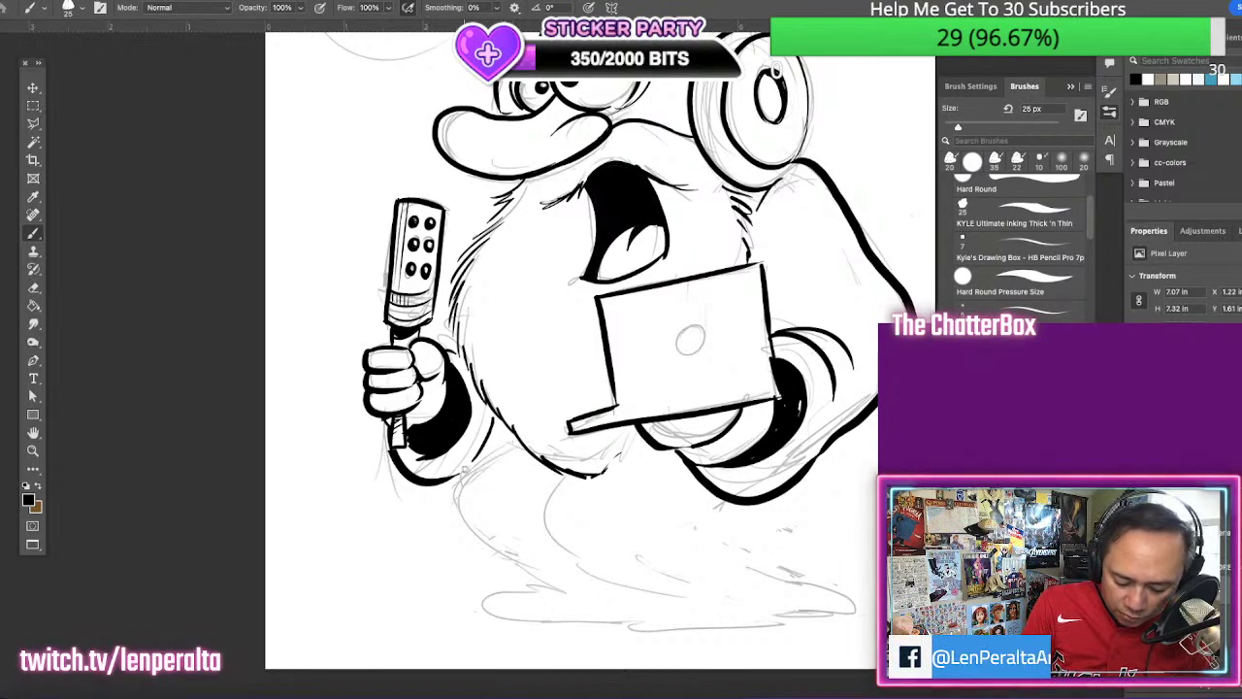
left_click_drag(454, 475, 572, 576)
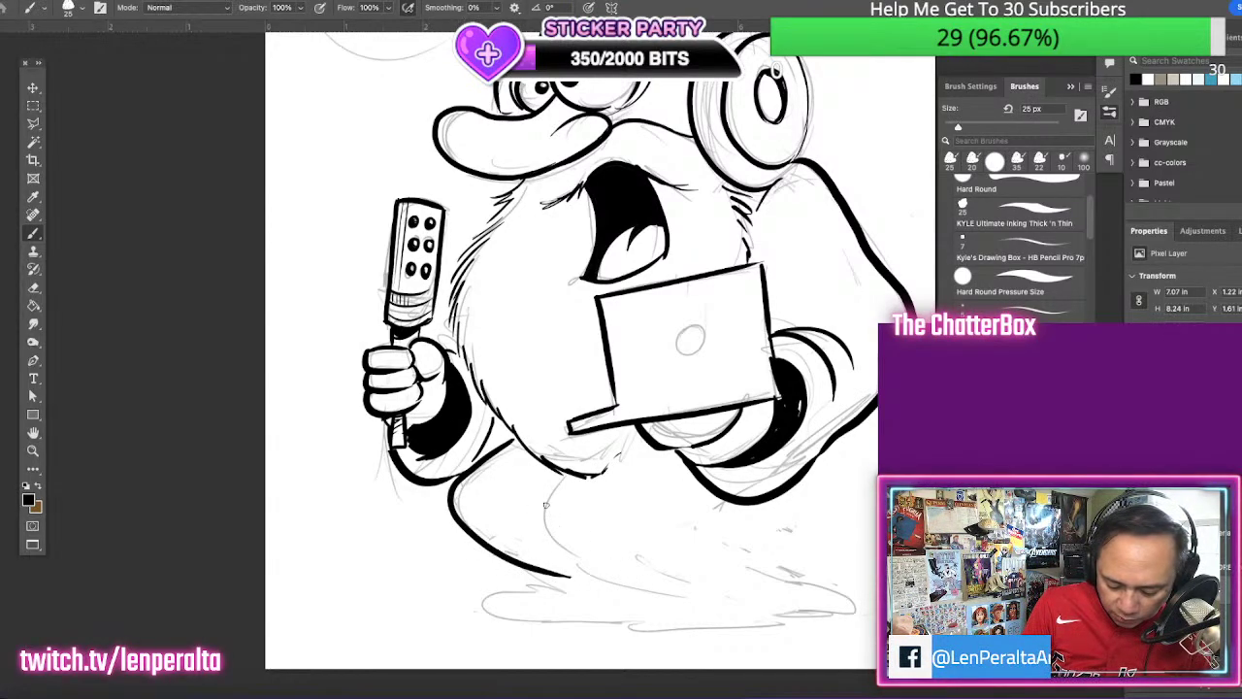
mouse_move(545, 505)
left_mouse_down()
mouse_move(679, 575)
mouse_move(659, 580)
mouse_move(753, 580)
left_mouse_up()
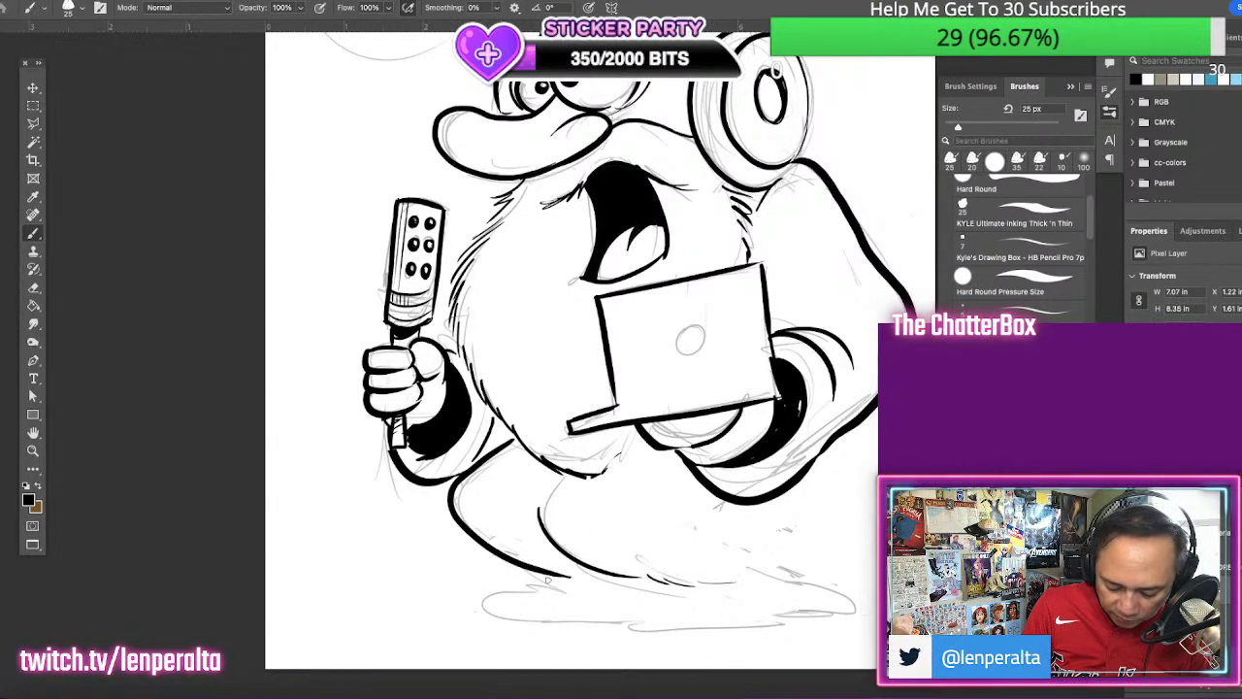
mouse_move(544, 574)
left_mouse_down()
mouse_move(471, 606)
mouse_move(619, 624)
mouse_move(811, 622)
left_mouse_up()
mouse_move(711, 500)
left_mouse_down()
mouse_move(776, 565)
mouse_move(851, 584)
mouse_move(782, 631)
left_mouse_up()
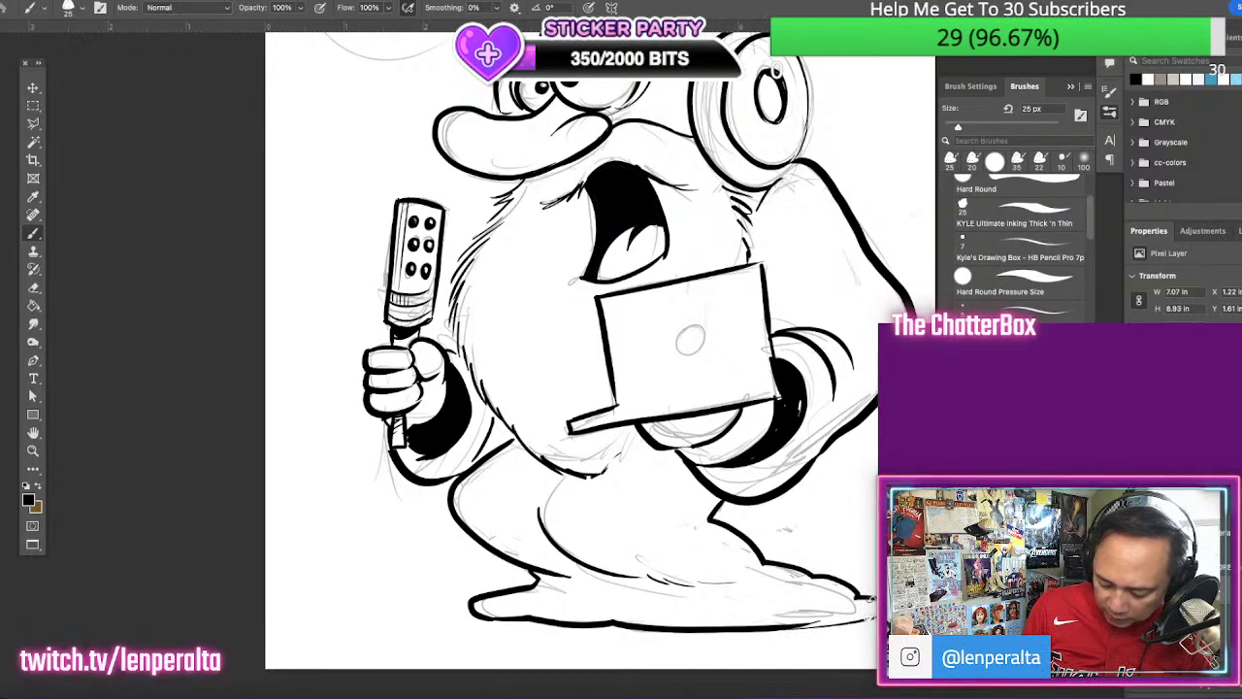
left_click_drag(838, 600, 687, 606)
left_click_drag(361, 626, 476, 613)
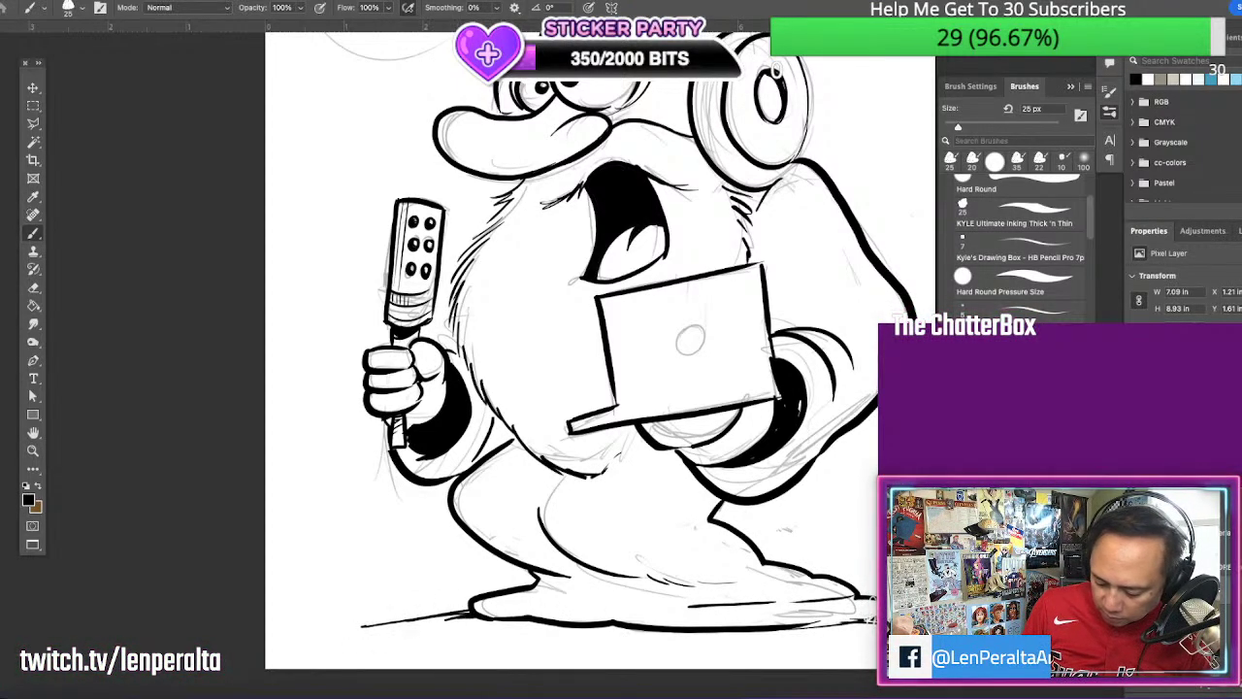
Add hinge lines along the laptop's lower edge and shading strokes on its base and the hand beneath it
mouse_move(618, 407)
left_mouse_down()
mouse_move(776, 388)
mouse_move(633, 399)
mouse_move(777, 372)
left_mouse_up()
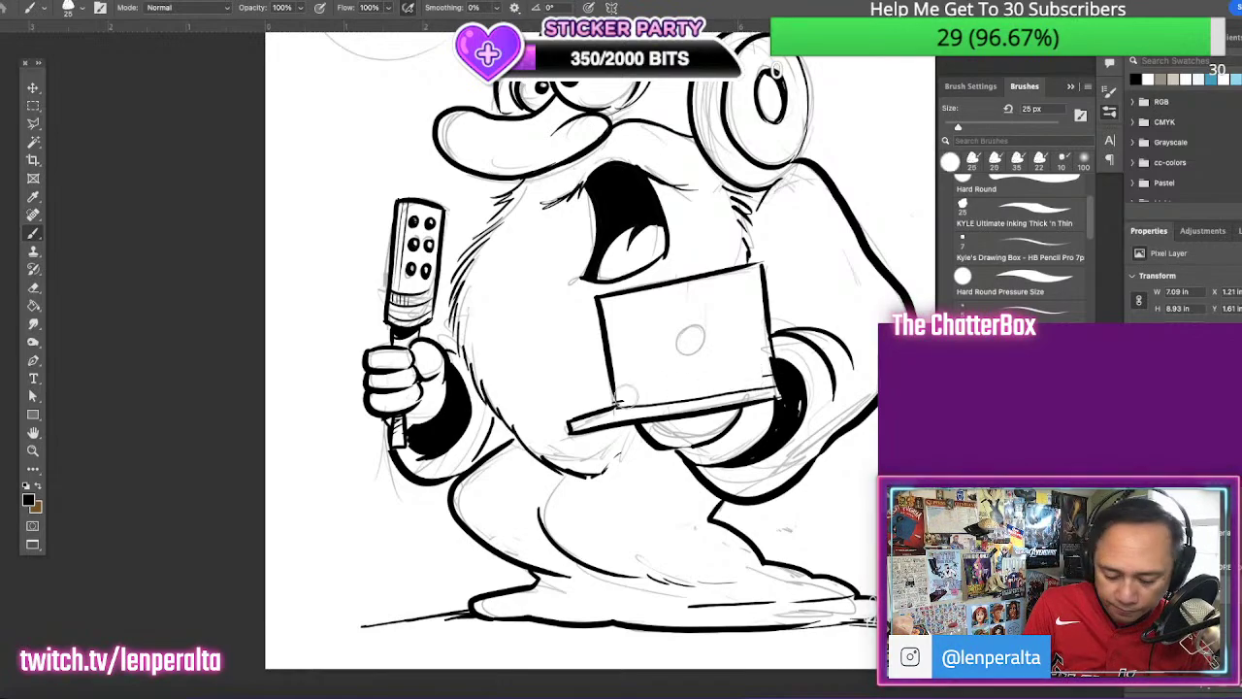
left_click_drag(618, 403, 759, 380)
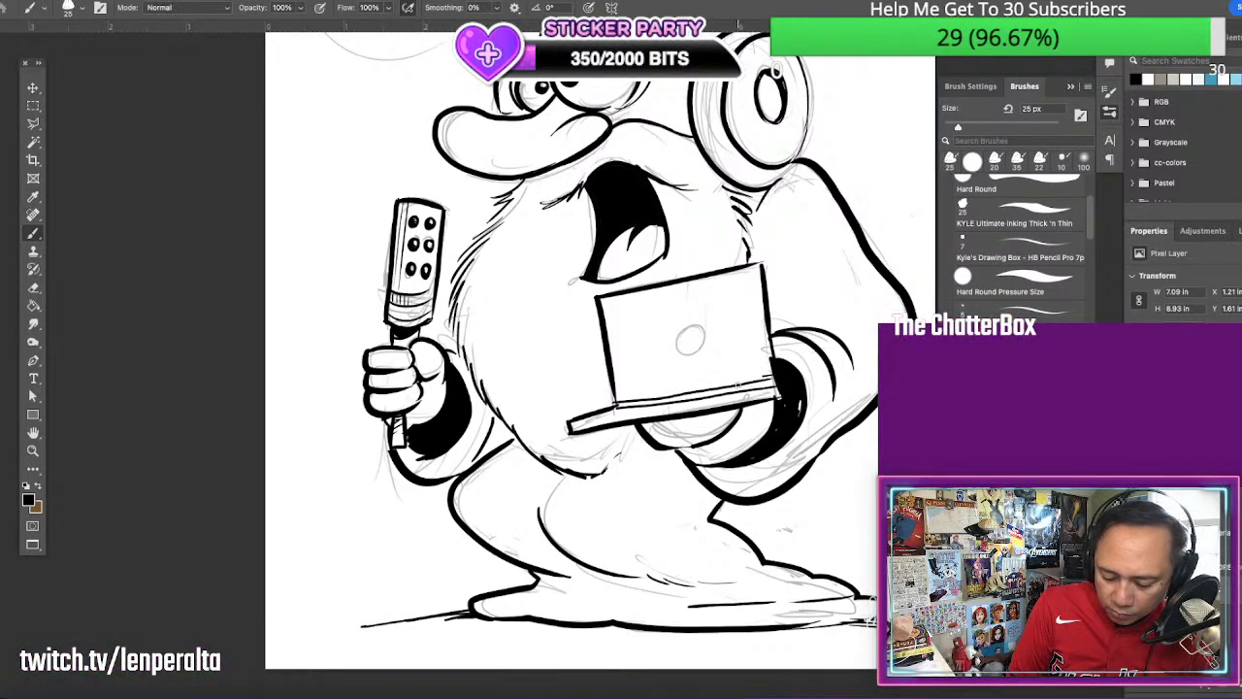
left_click_drag(663, 400, 737, 389)
mouse_move(618, 406)
left_mouse_down()
mouse_move(622, 419)
mouse_move(602, 421)
mouse_move(725, 464)
left_mouse_up()
left_click_drag(744, 409, 775, 407)
left_click_drag(741, 417, 767, 412)
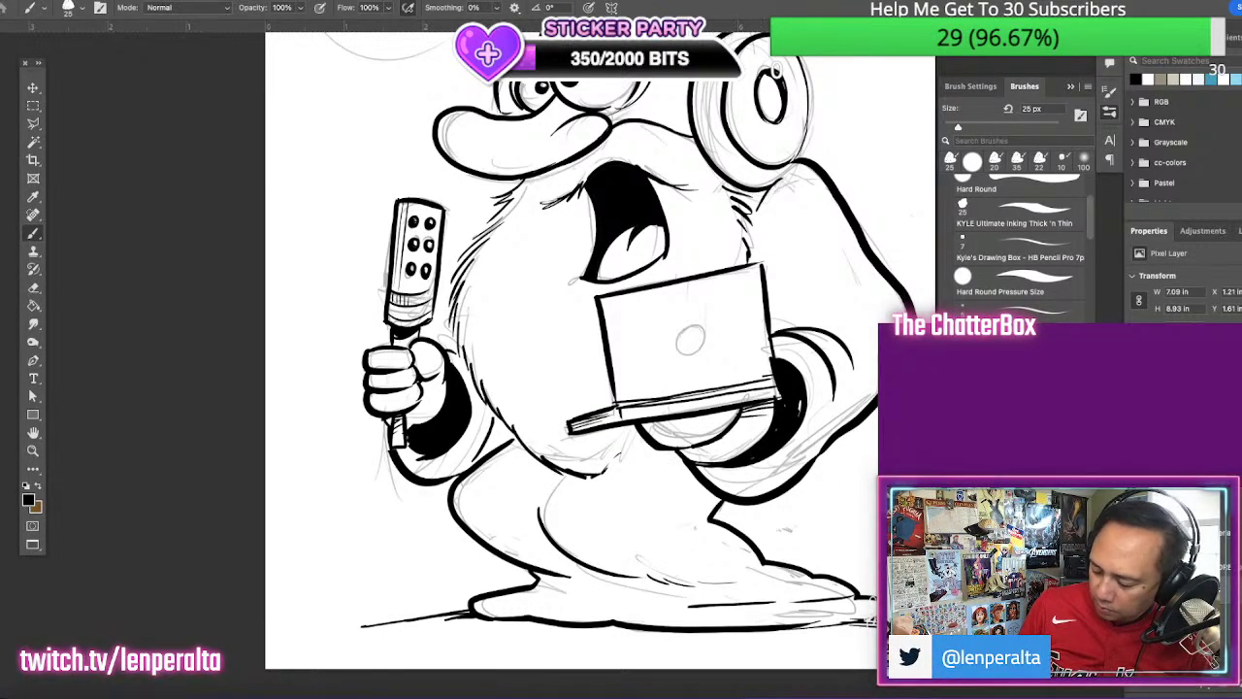
Ink fine wrinkle lines around the lower side of the large eye
key("super+minus")
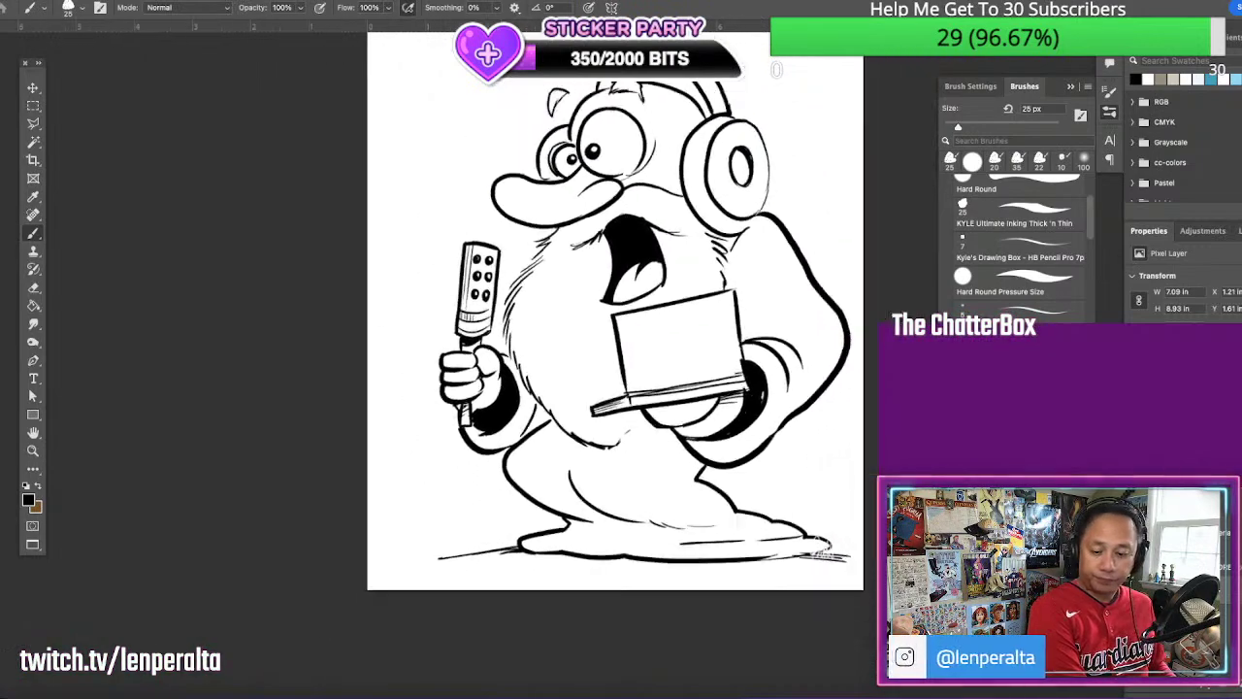
key("e")
key("b")
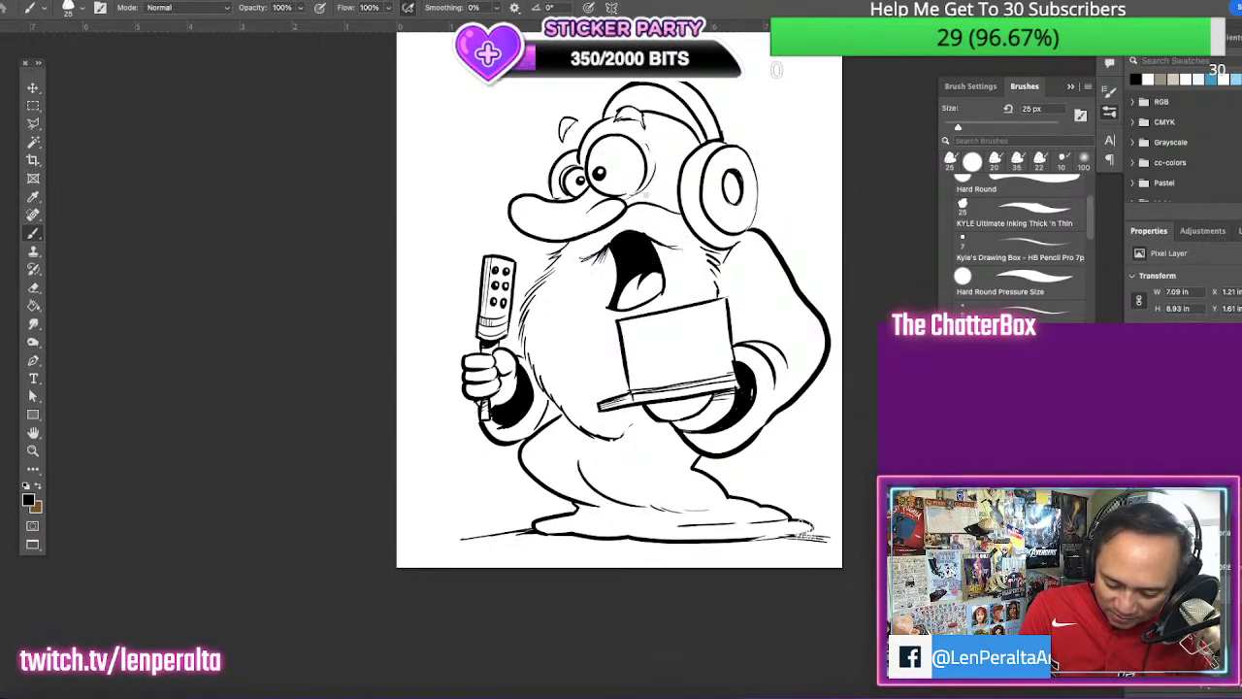
left_click_drag(627, 200, 657, 183)
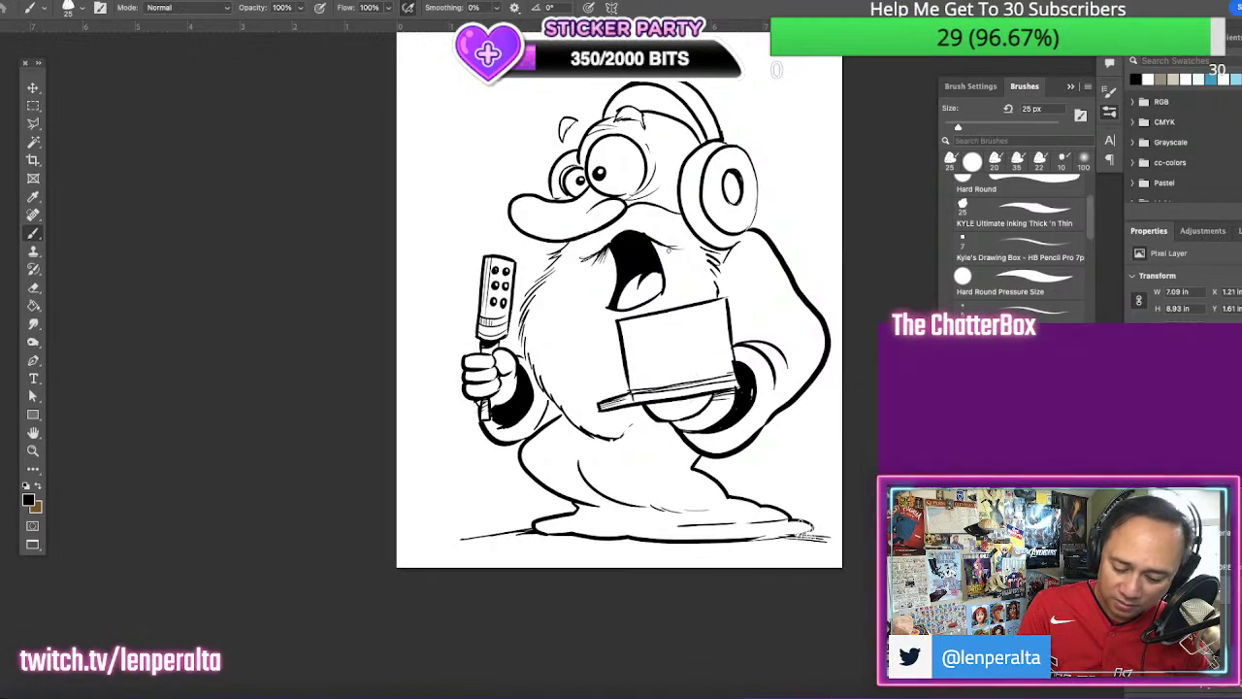
Rework the beard's edge beneath the nose with hair strokes, and add fine strokes to the mustache and the beard's side
key("e")
left_click_drag(562, 244, 528, 268)
key("b")
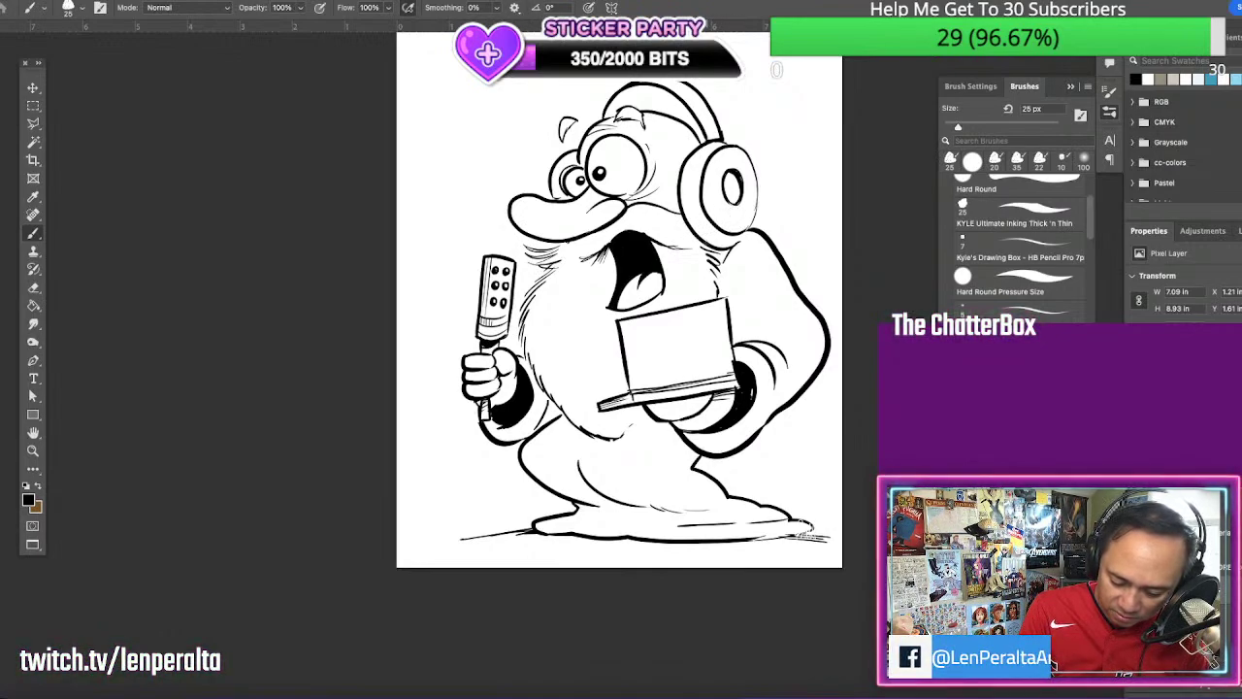
mouse_move(624, 214)
left_mouse_down()
mouse_move(643, 211)
mouse_move(586, 239)
left_mouse_up()
mouse_move(619, 228)
left_mouse_down()
mouse_move(534, 299)
mouse_move(530, 357)
left_mouse_up()
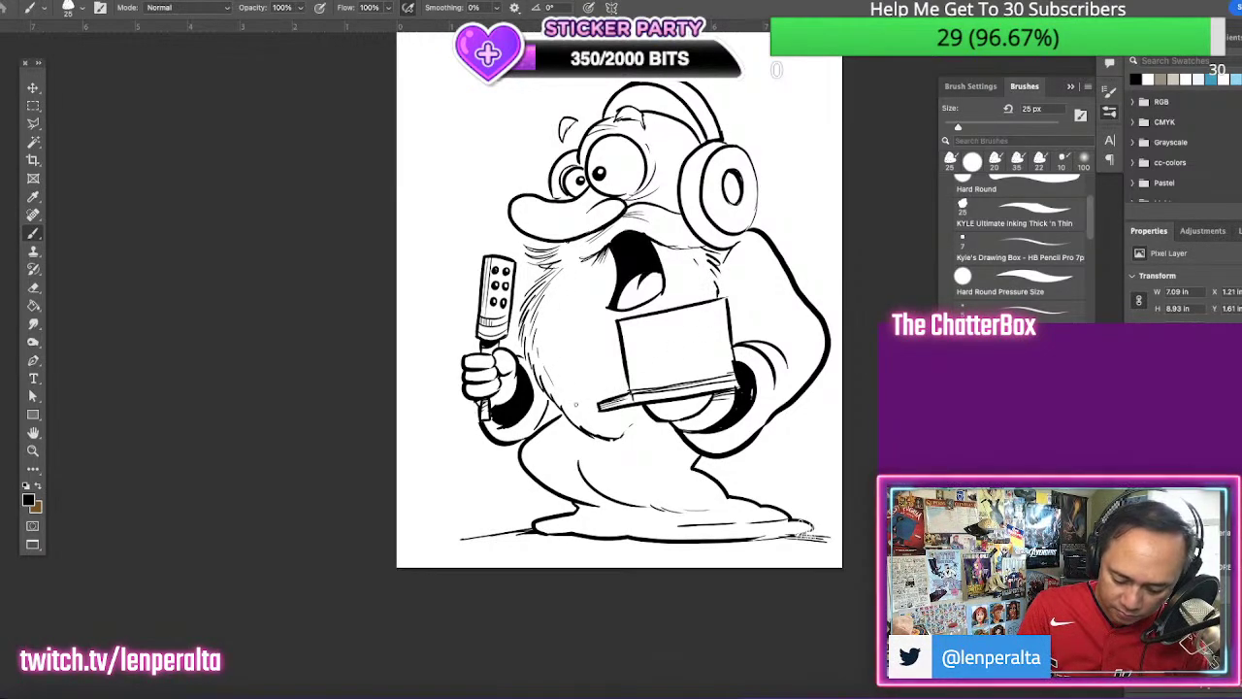
Add hair strokes at the beard's tip and ink an apple logo on the laptop lid
left_click_drag(641, 423, 632, 434)
left_click_drag(650, 419, 637, 431)
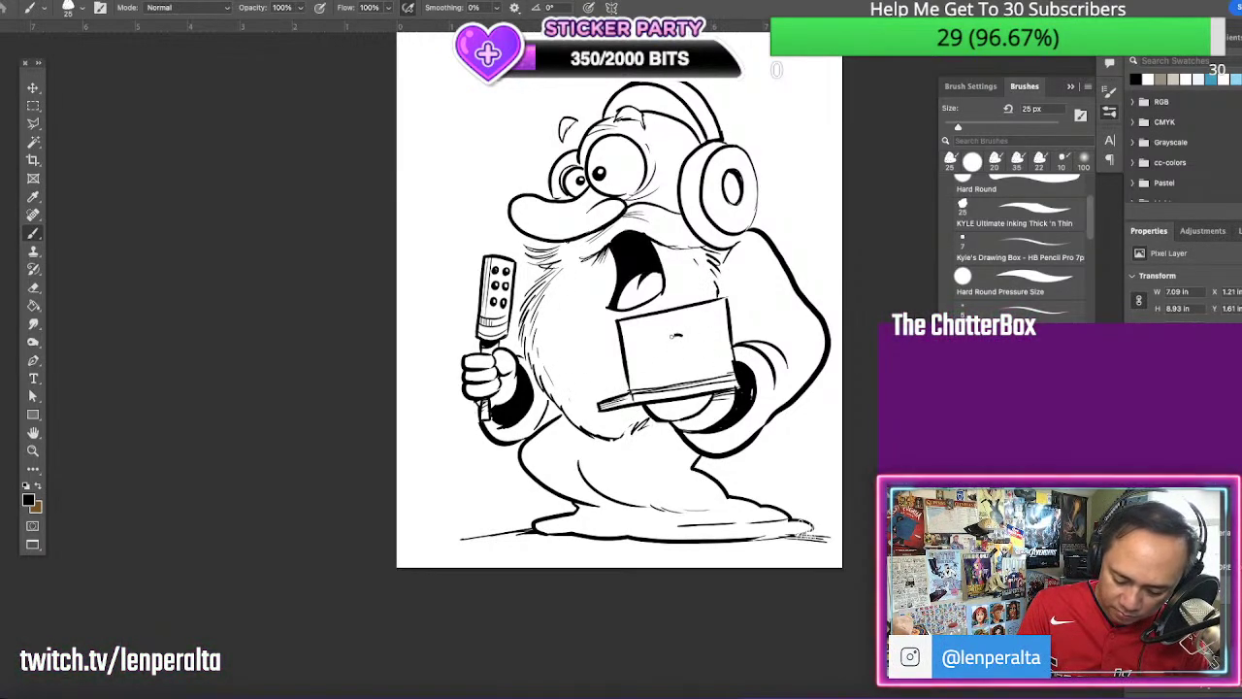
left_click_drag(682, 335, 679, 361)
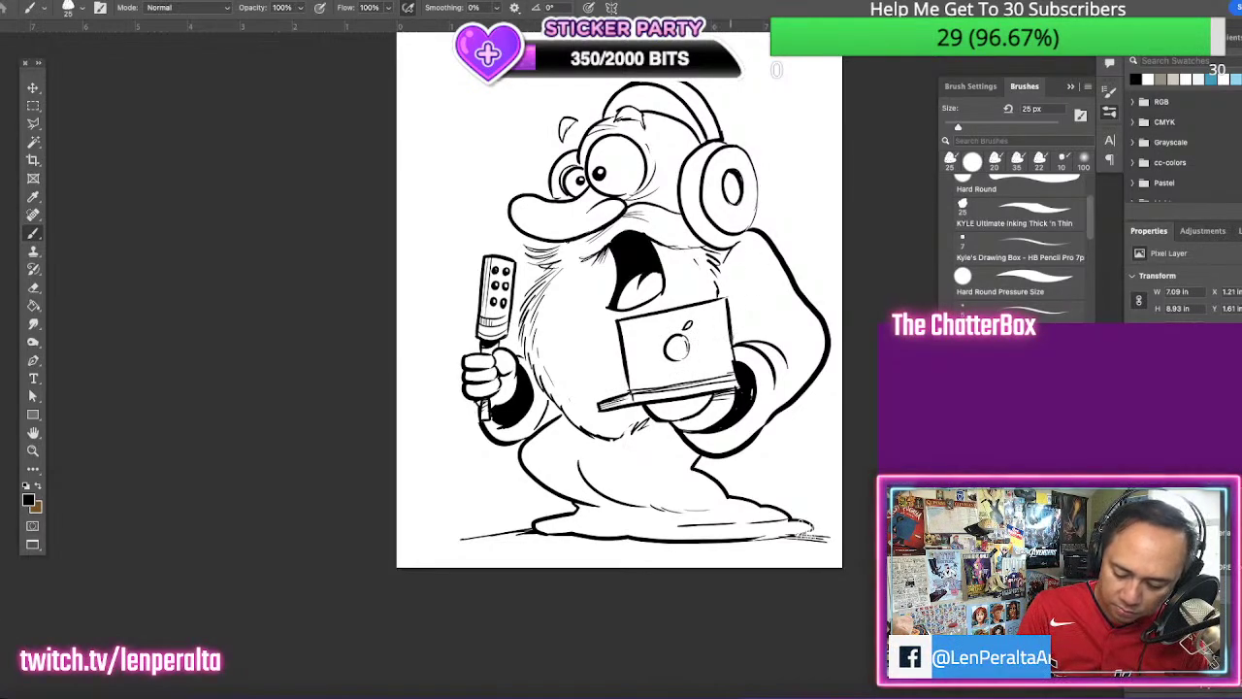
Ink fold and crease lines on the bent arm's sleeve and on both cuffs
mouse_move(759, 274)
left_mouse_down()
mouse_move(732, 328)
mouse_move(737, 290)
left_mouse_up()
left_click_drag(748, 277, 734, 303)
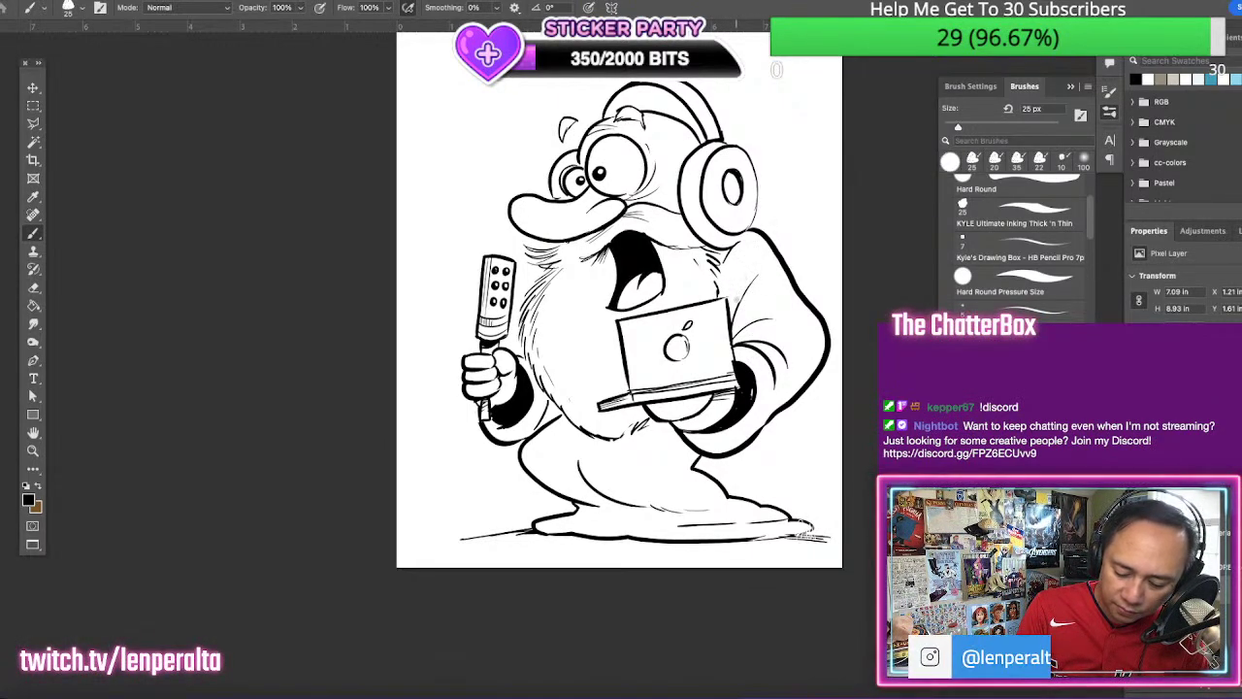
left_click_drag(756, 270, 732, 331)
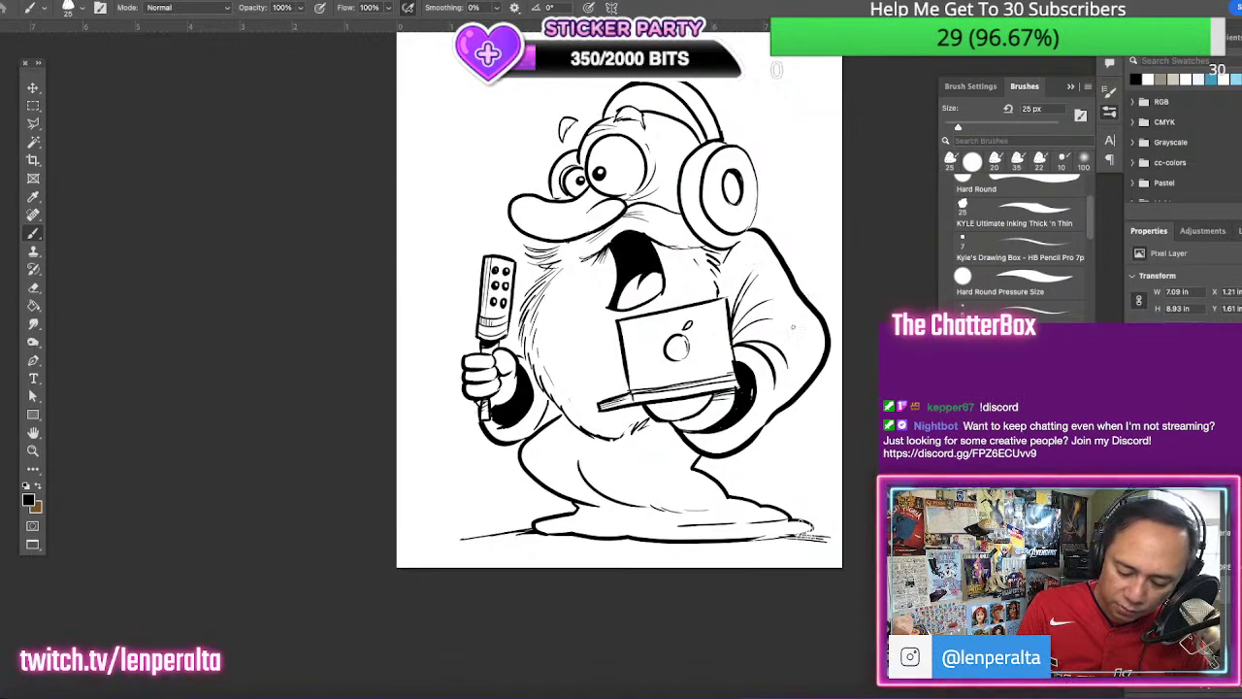
left_click_drag(678, 432, 723, 442)
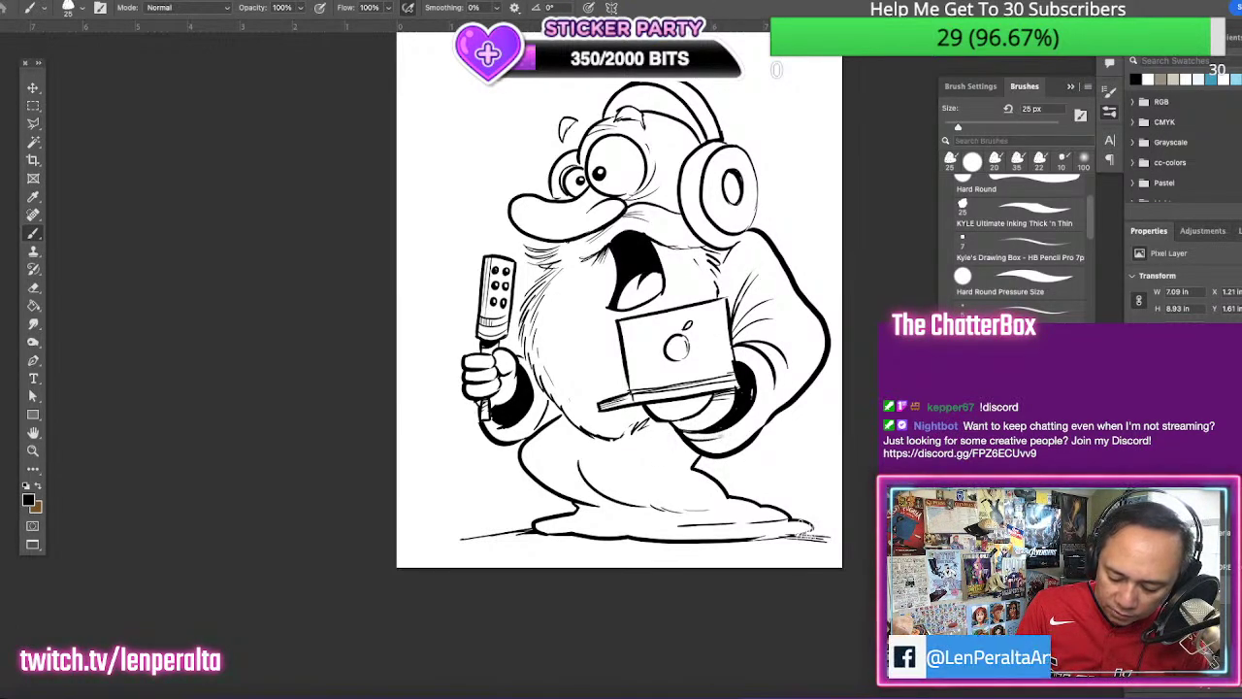
left_click_drag(773, 403, 758, 428)
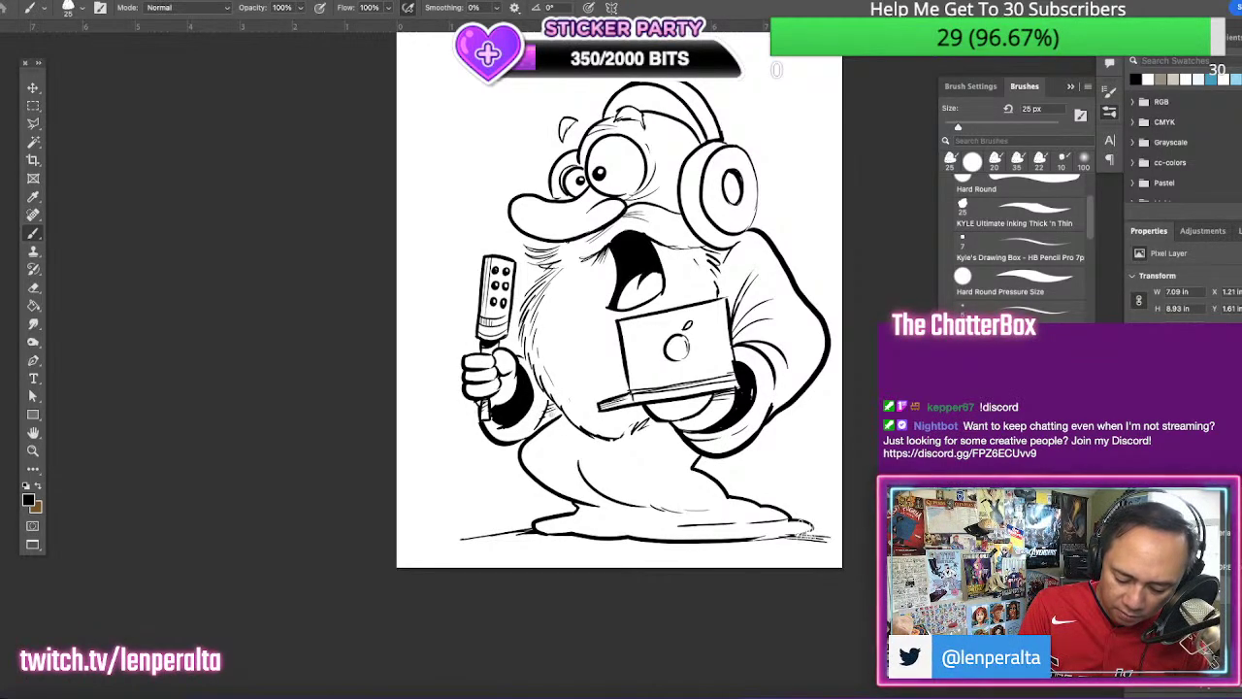
left_click_drag(540, 422, 555, 410)
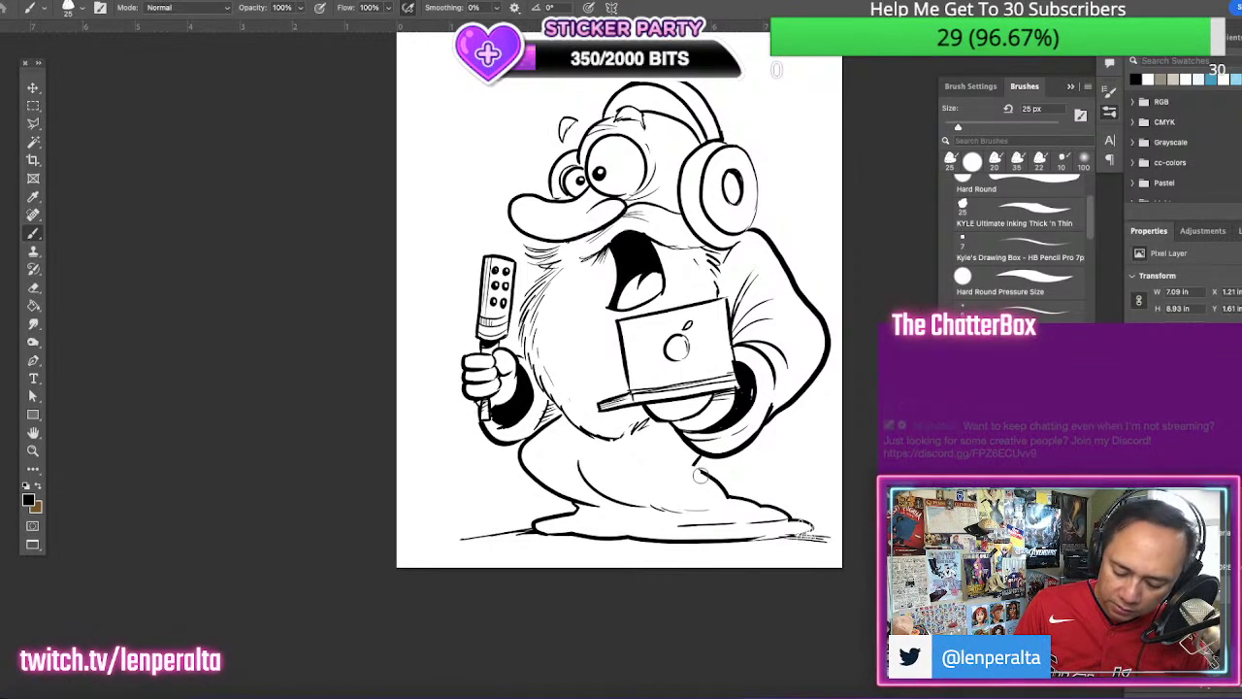
Erase the robe's back edge beneath the bent arm and redraw it as a rounded bulge down to the hem
key("comma")
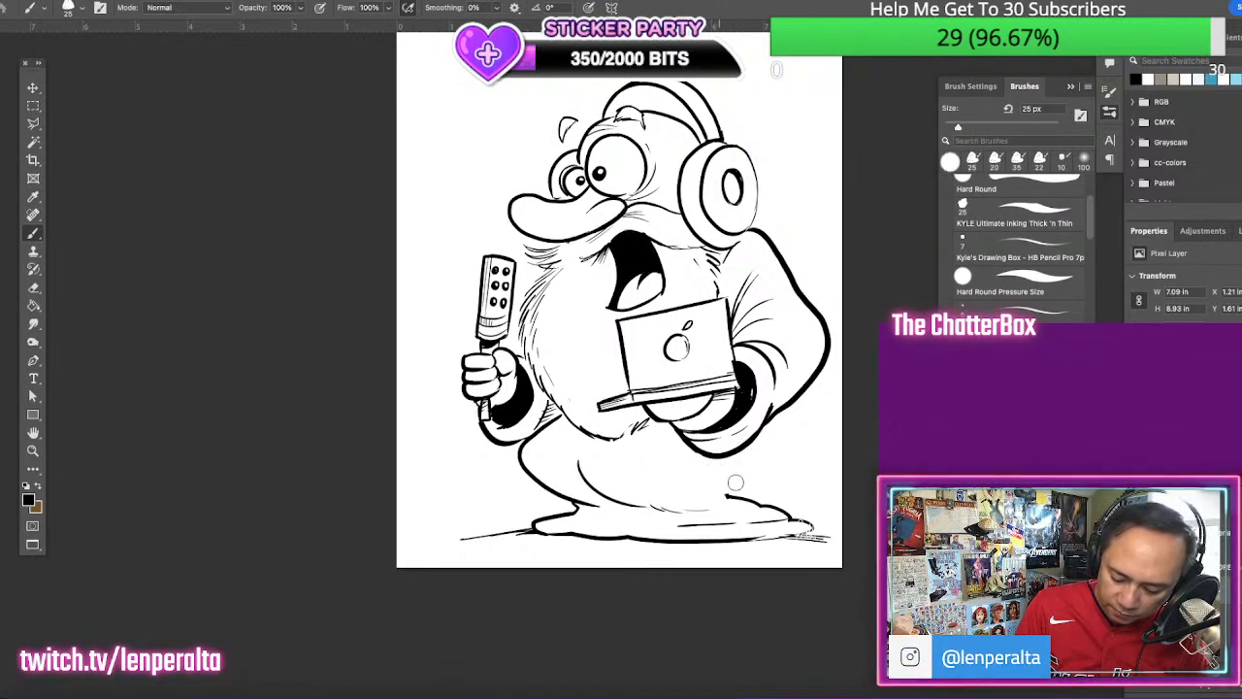
key("period")
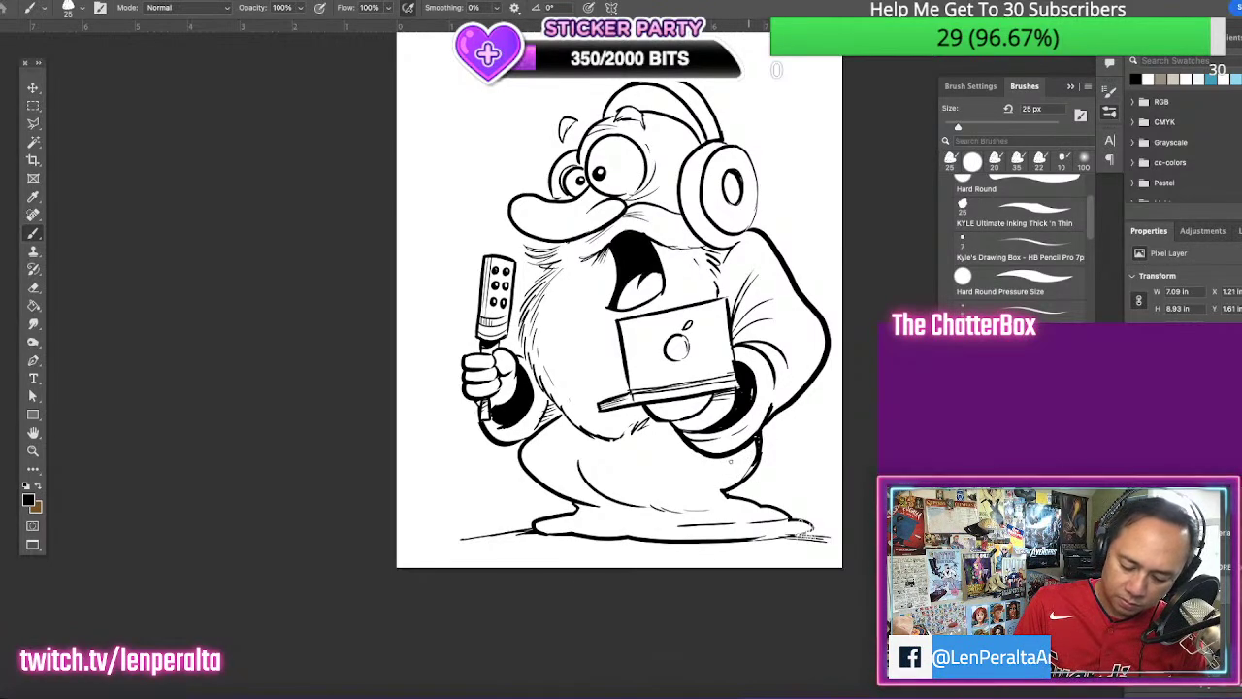
Add light ground strokes on both sides of the hem and erase the upper end of the robe's inner fold line
left_click_drag(450, 535, 499, 526)
mouse_move(464, 536)
left_mouse_down()
mouse_move(523, 524)
mouse_move(461, 529)
left_mouse_up()
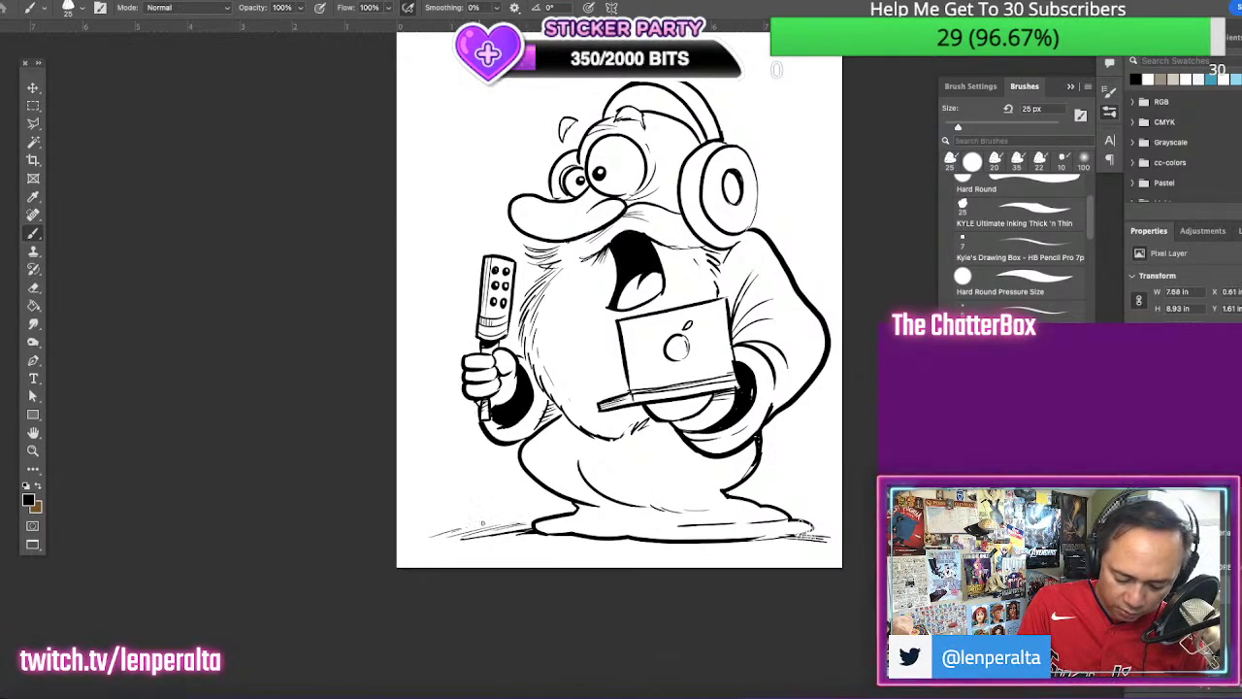
left_click_drag(819, 528, 832, 531)
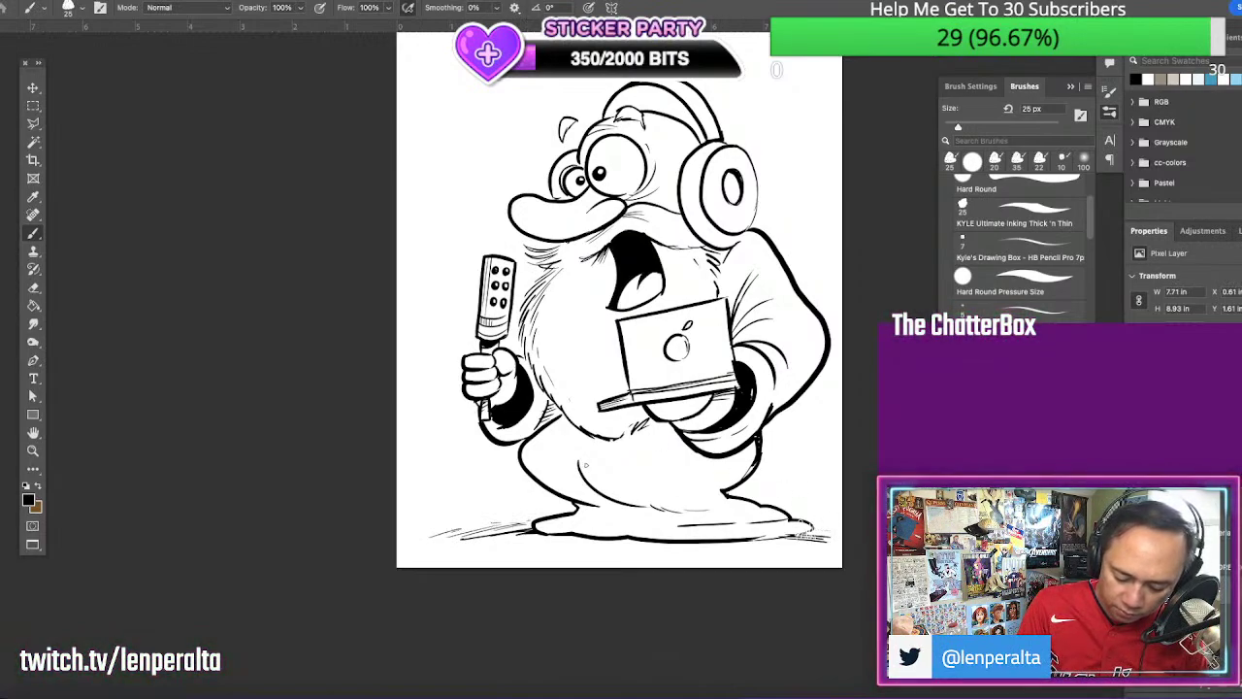
left_click_drag(575, 460, 598, 487)
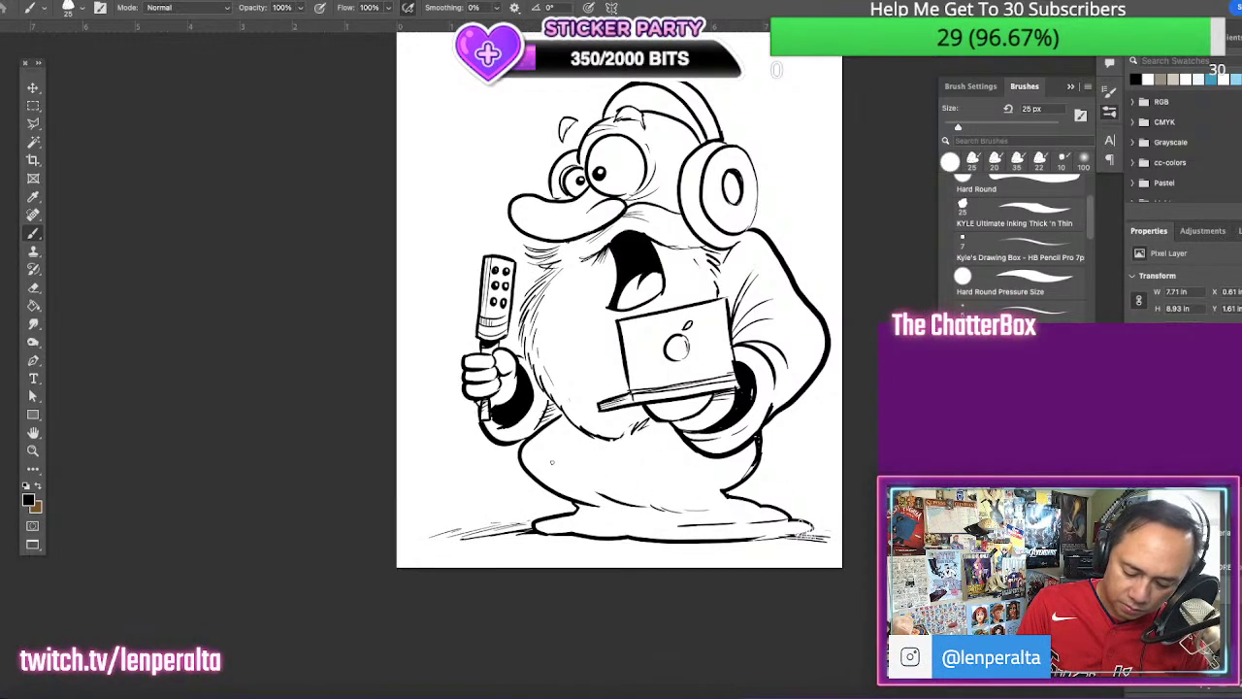
Erase the lower rim of the headphone ear cup and ink the moustache's end sweeping over it with hair strokes
key("period")
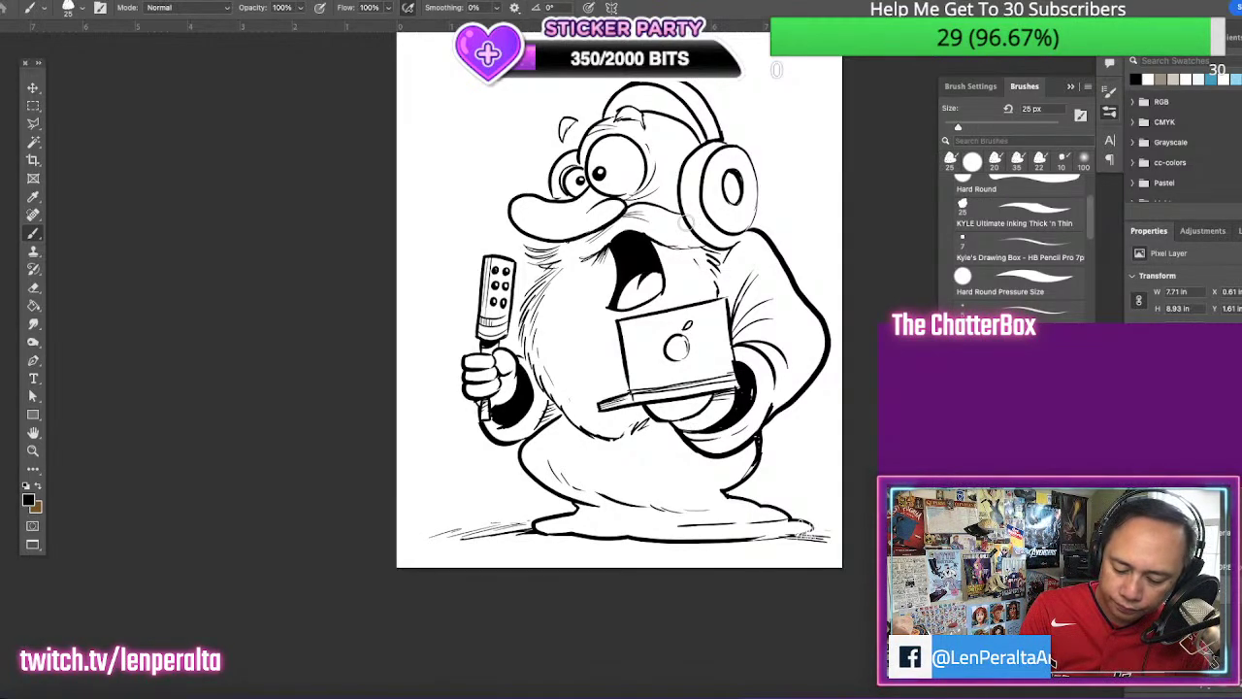
key("comma")
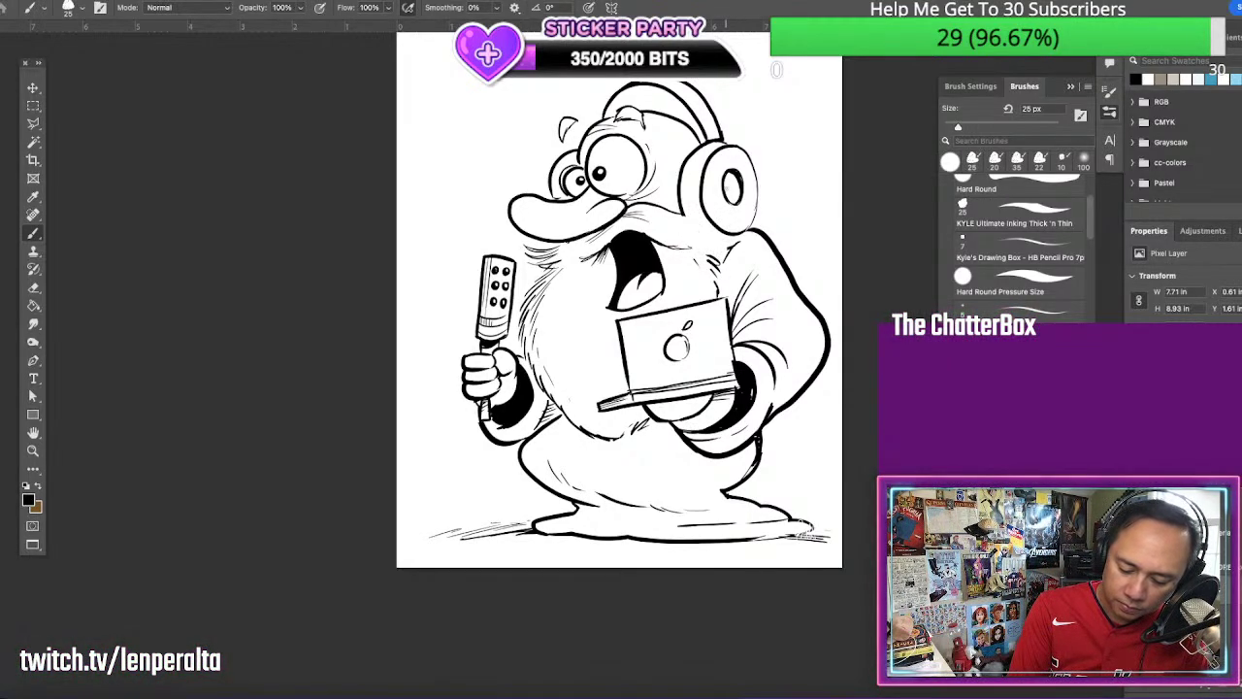
key("period")
key("comma")
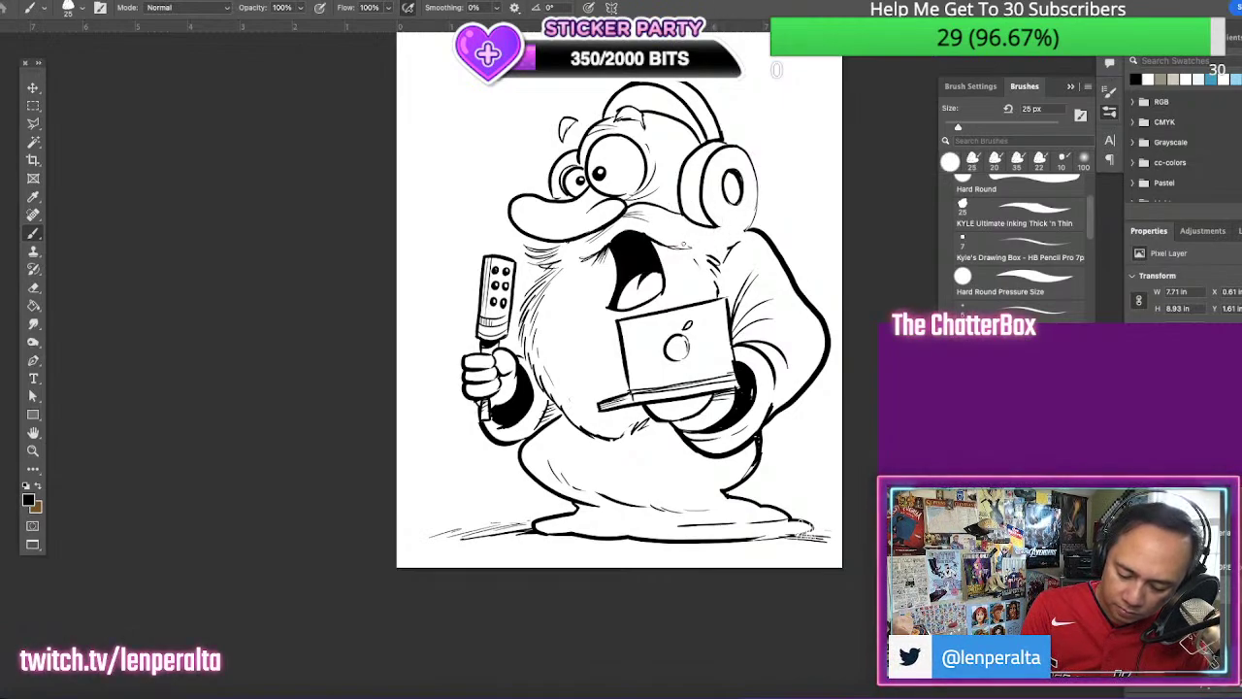
key("period")
mouse_move(704, 255)
left_mouse_down()
mouse_move(729, 242)
mouse_move(706, 235)
mouse_move(697, 257)
left_mouse_up()
key("e")
key("b")
key("e")
mouse_move(696, 206)
left_mouse_down()
mouse_move(686, 217)
mouse_move(739, 215)
mouse_move(748, 230)
left_mouse_up()
key("b")
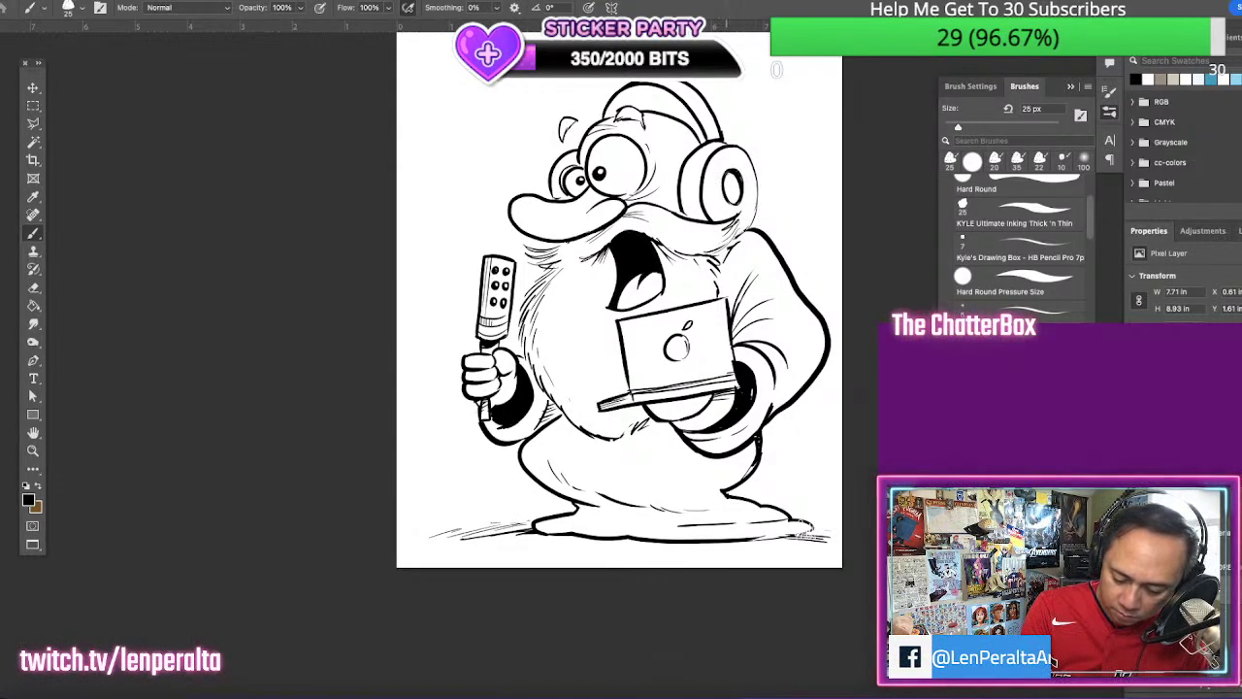
Add shading lines to the ear cup's side and hatch both ends of the headphone band
mouse_move(722, 145)
left_mouse_down()
mouse_move(698, 209)
mouse_move(700, 162)
left_mouse_up()
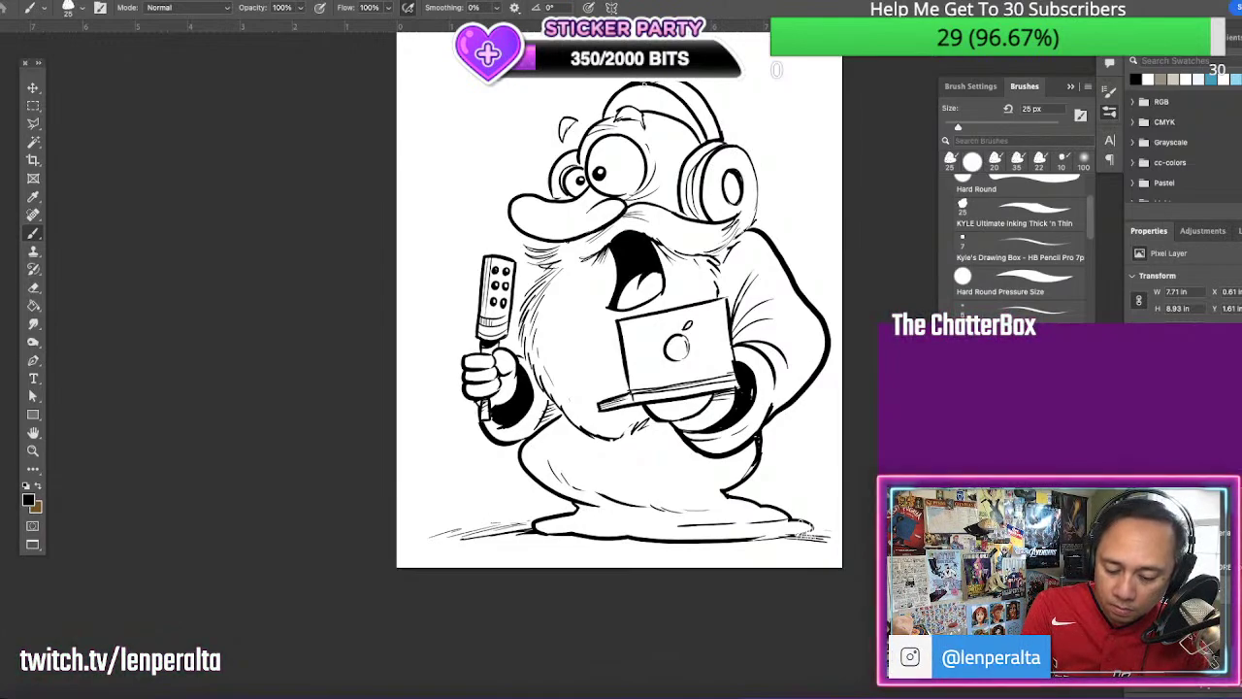
left_click_drag(611, 104, 622, 96)
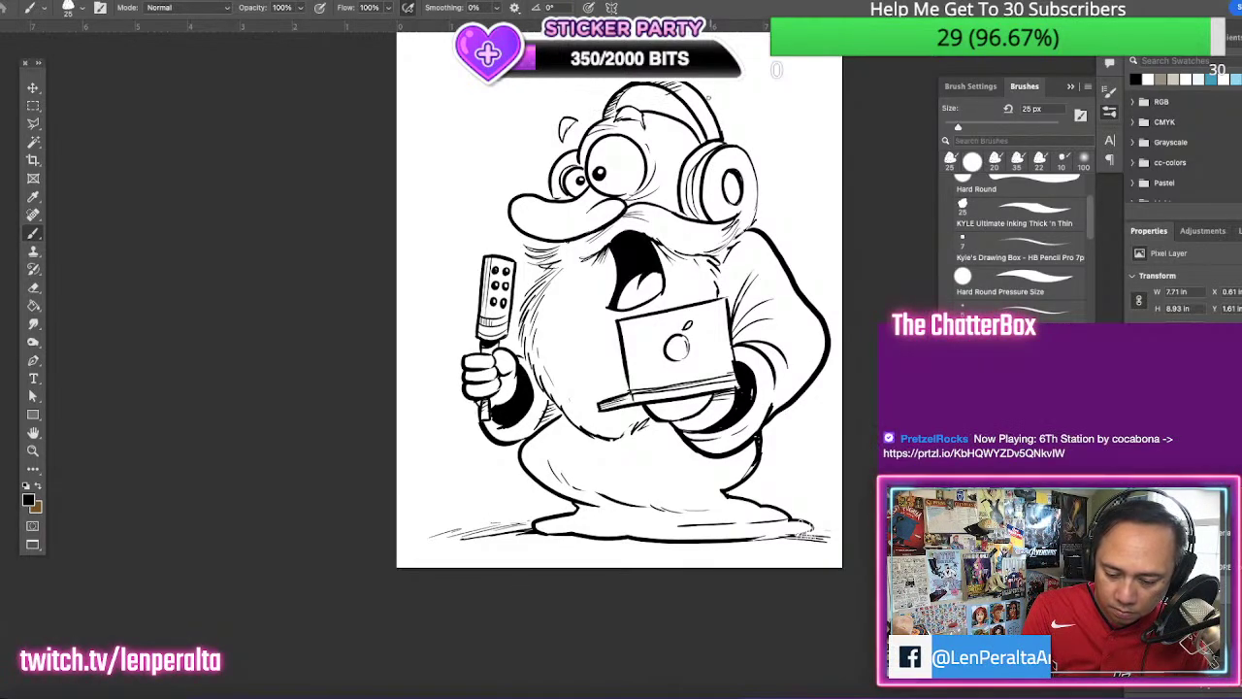
mouse_move(705, 127)
left_mouse_down()
mouse_move(716, 120)
mouse_move(673, 103)
left_mouse_up()
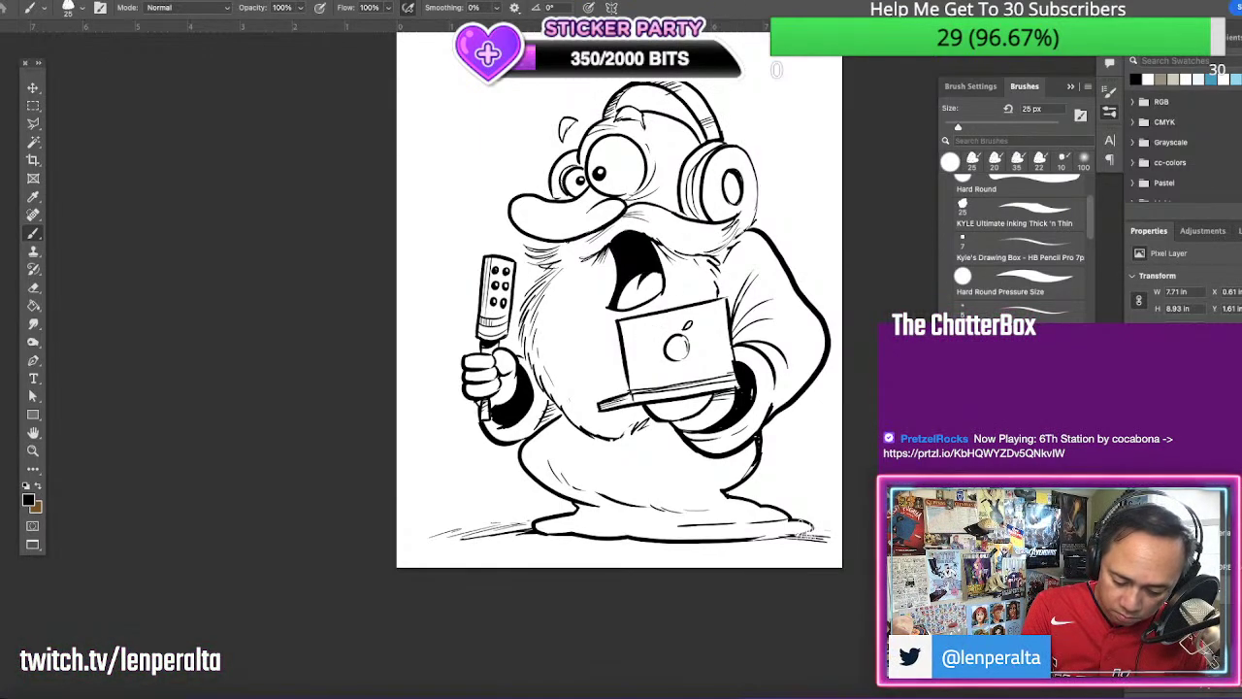
left_click_drag(643, 335, 631, 342)
left_click_drag(551, 189, 563, 198)
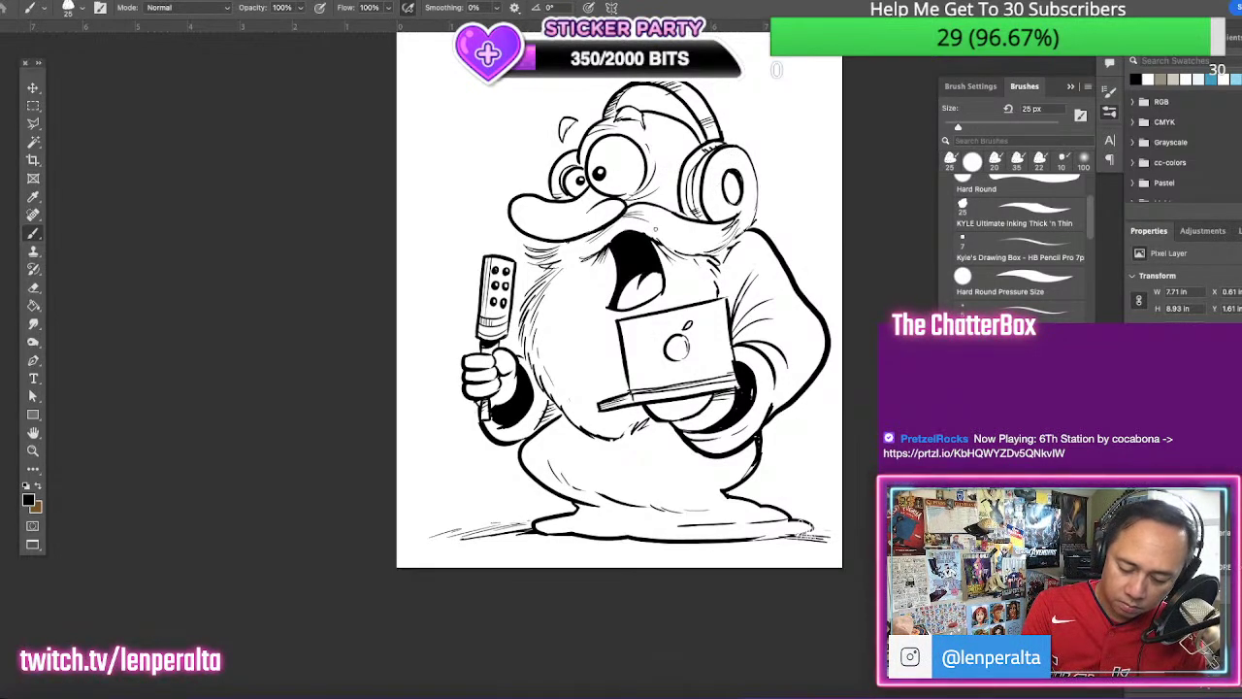
Erase the moustache hair beneath the nose tip, redraw it as fuller tufts, and add creases behind the large eye
key("comma")
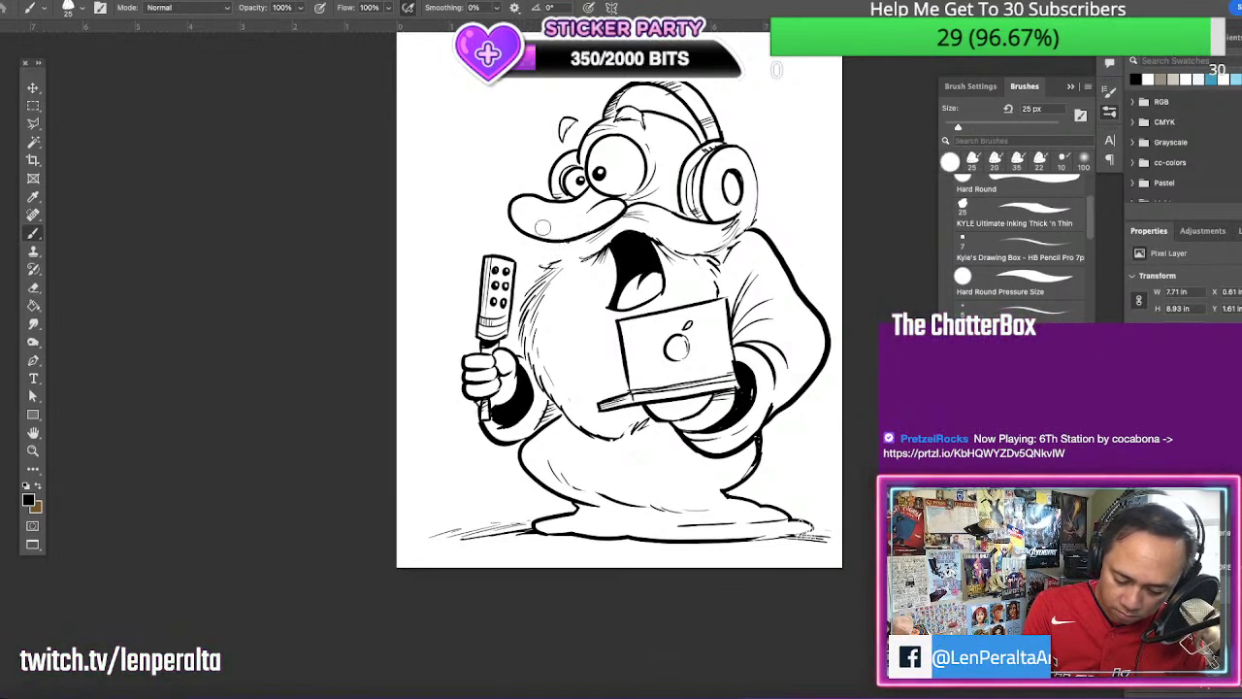
key("period")
left_click_drag(512, 231, 567, 264)
left_click_drag(550, 257, 575, 266)
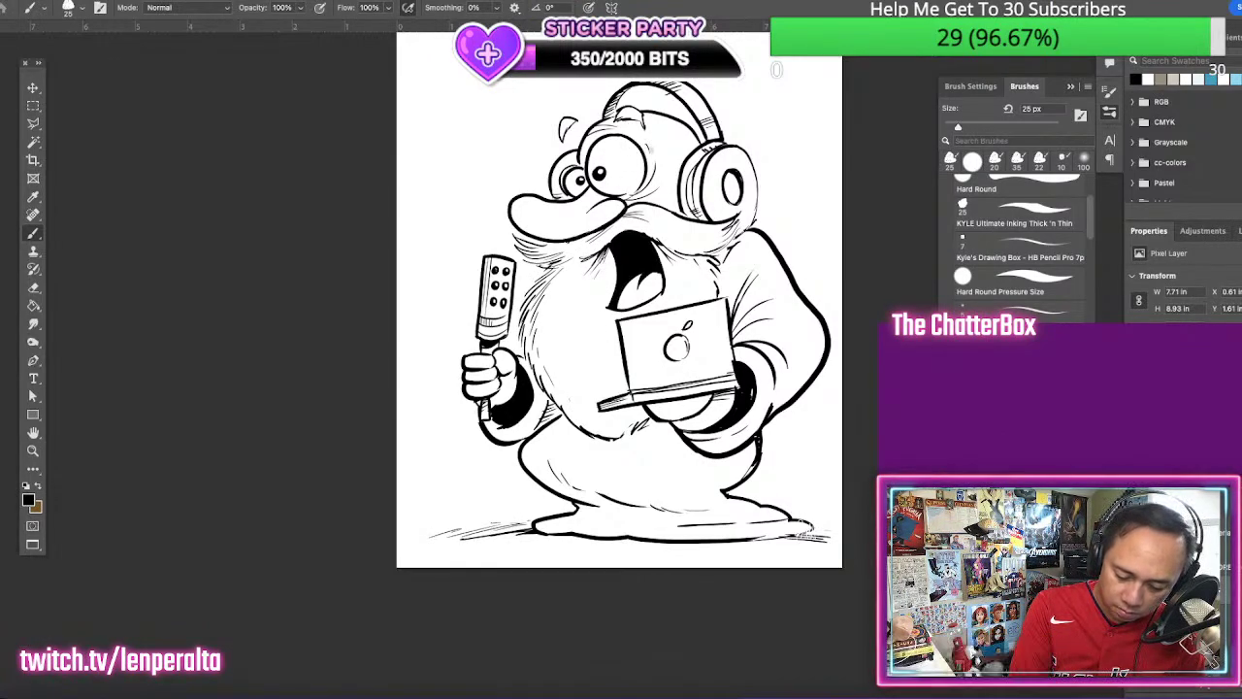
left_click_drag(663, 171, 634, 198)
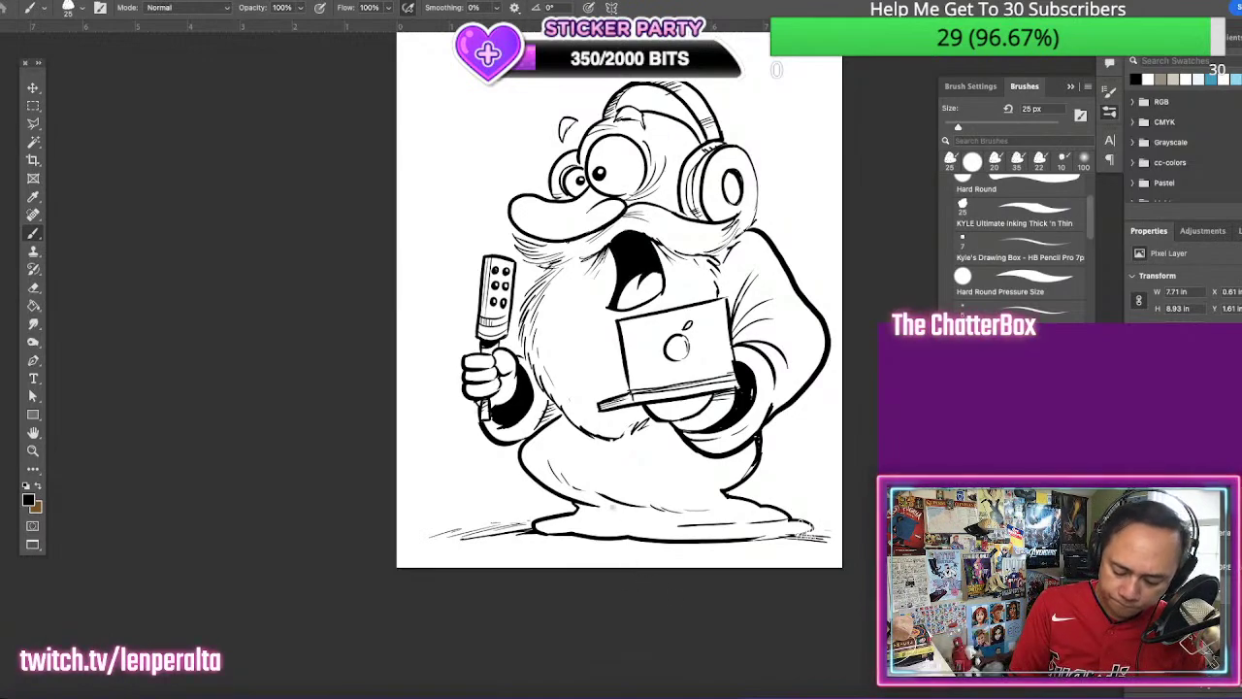
Ink short fold lines above the robe's hem and beneath the laptop arm's cuff
left_click_drag(598, 493, 607, 504)
mouse_move(602, 497)
left_mouse_down()
mouse_move(618, 511)
mouse_move(585, 513)
left_mouse_up()
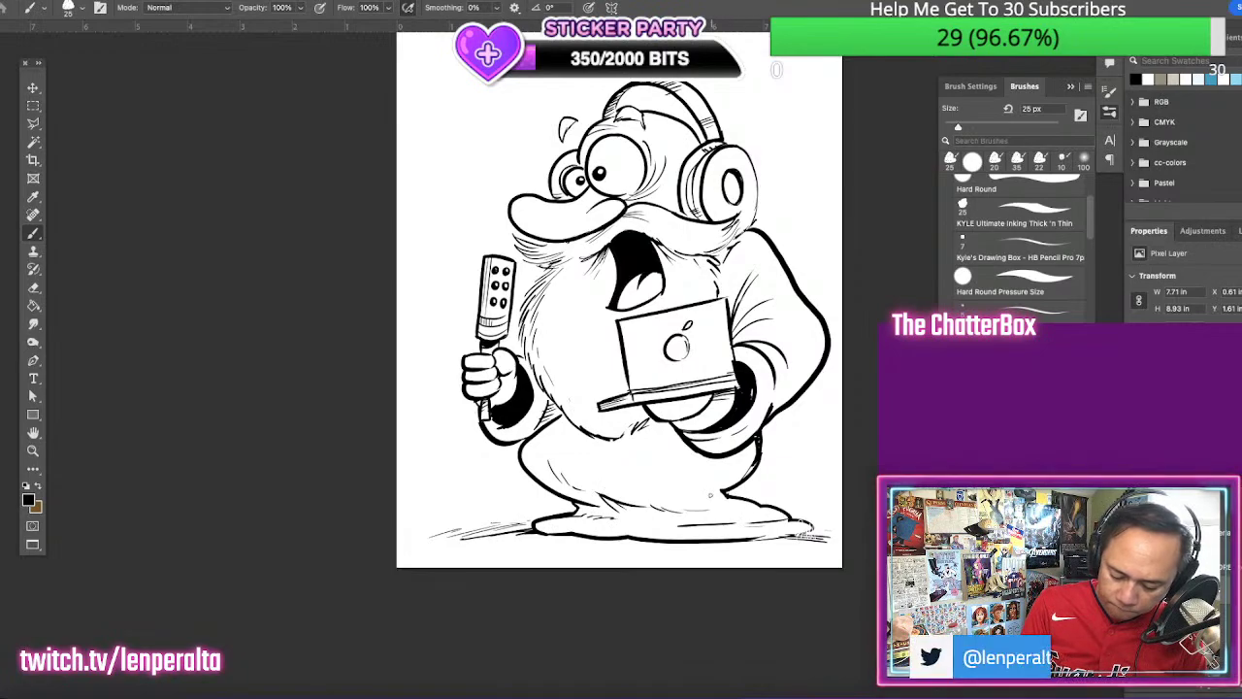
left_click_drag(682, 480, 708, 494)
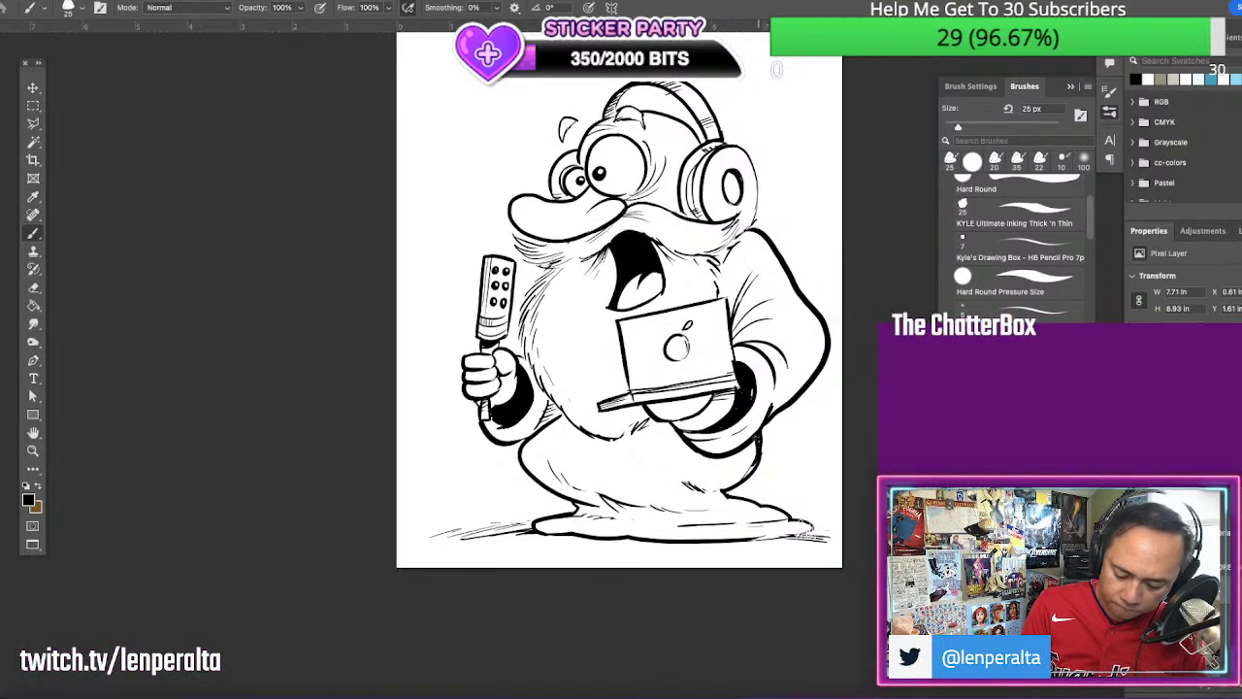
mouse_move(695, 440)
left_mouse_down()
mouse_move(679, 438)
mouse_move(705, 442)
left_mouse_up()
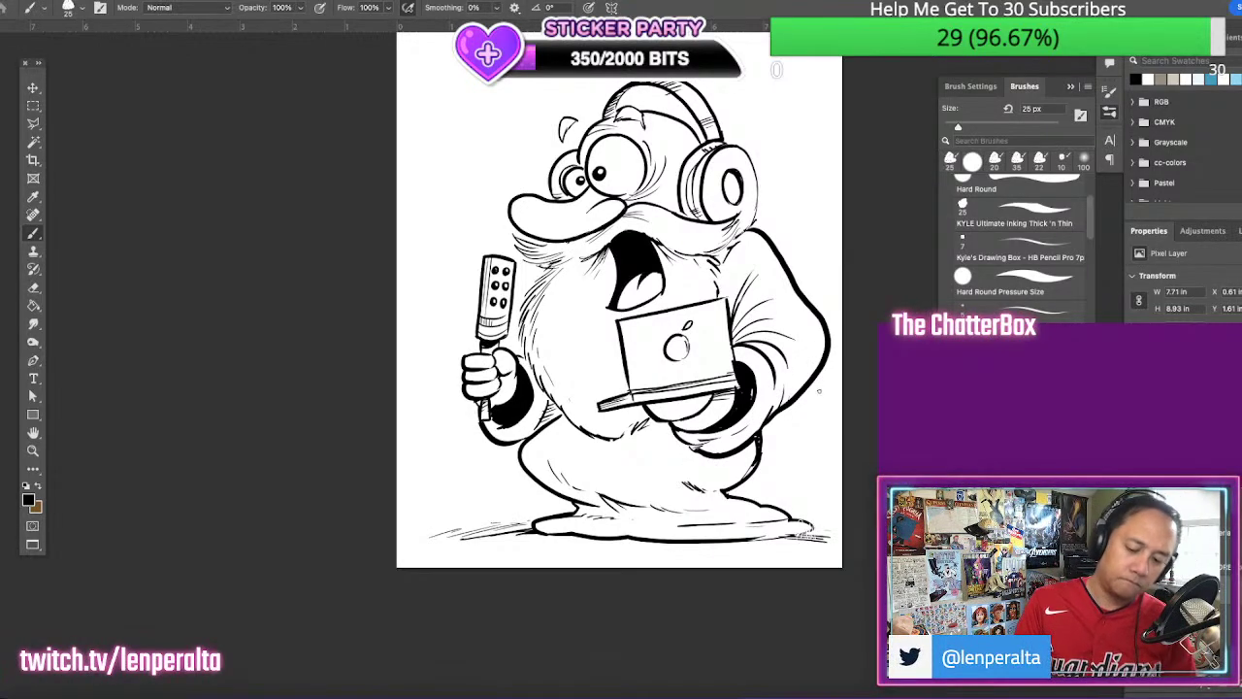
Lengthen the microphone handle below the fist and ink a curving, textured cable from it to the page's edge
mouse_move(486, 425)
left_mouse_down()
mouse_move(477, 443)
mouse_move(489, 441)
left_mouse_up()
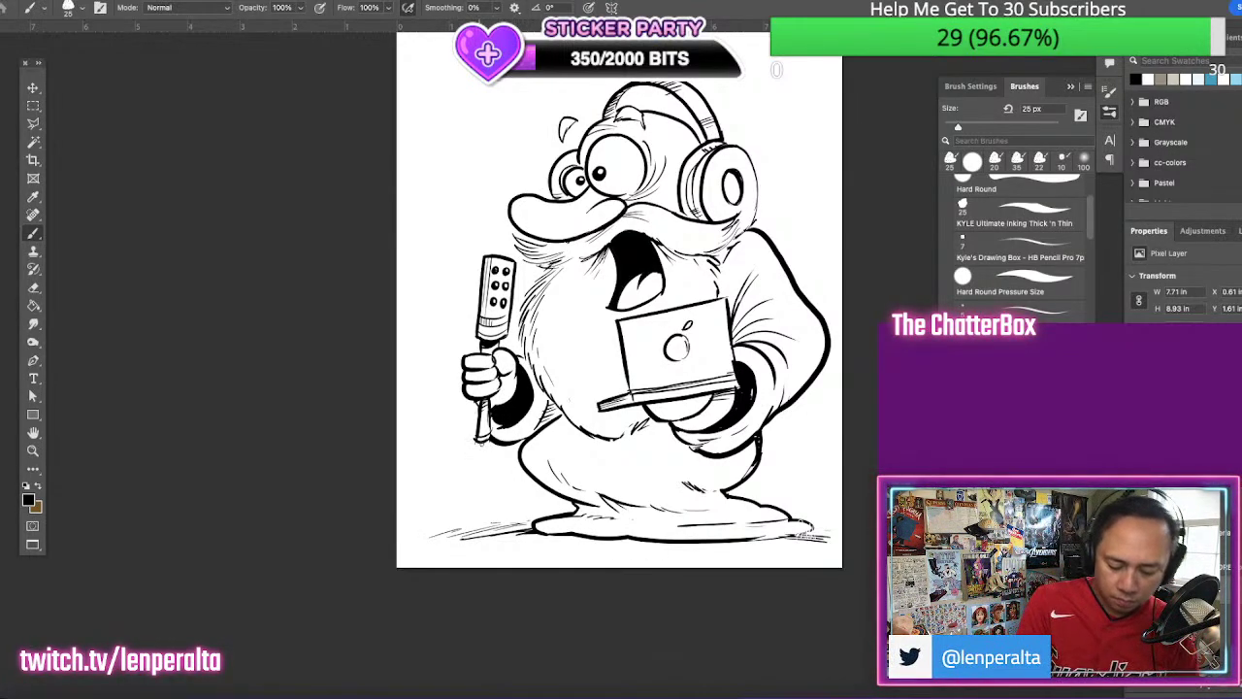
mouse_move(479, 438)
left_mouse_down()
mouse_move(454, 481)
mouse_move(400, 491)
left_mouse_up()
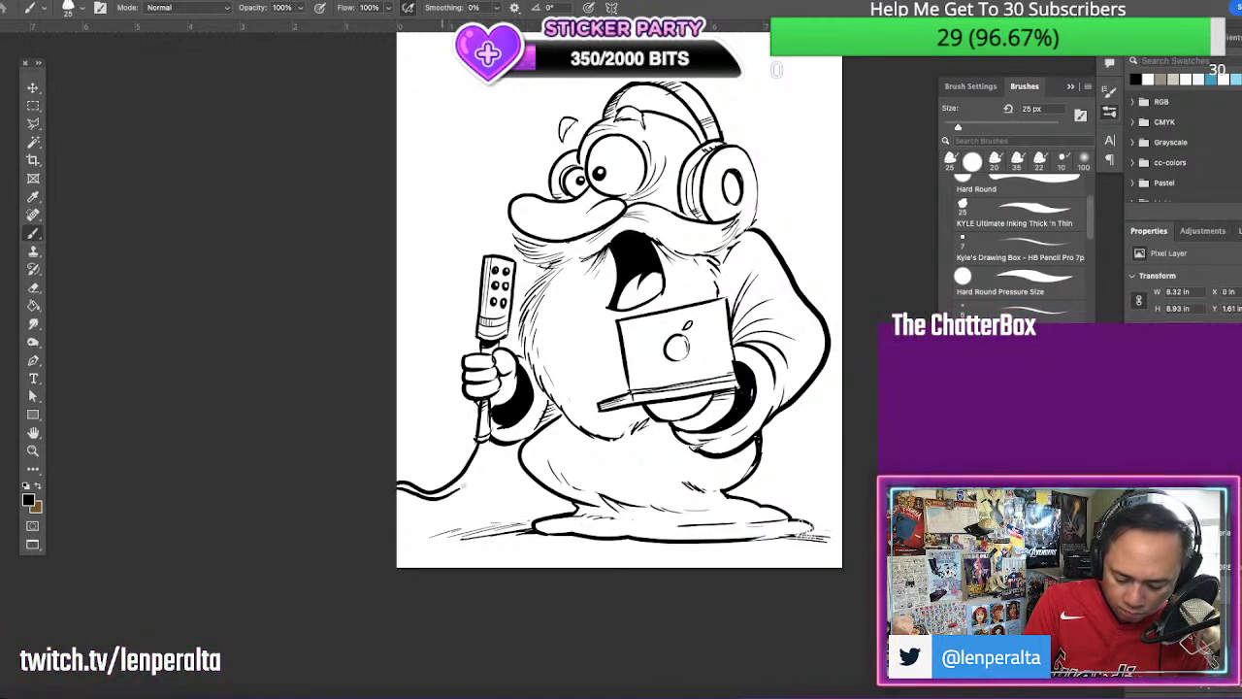
mouse_move(479, 460)
left_mouse_down()
mouse_move(444, 493)
mouse_move(413, 497)
left_mouse_up()
left_click_drag(433, 489, 420, 498)
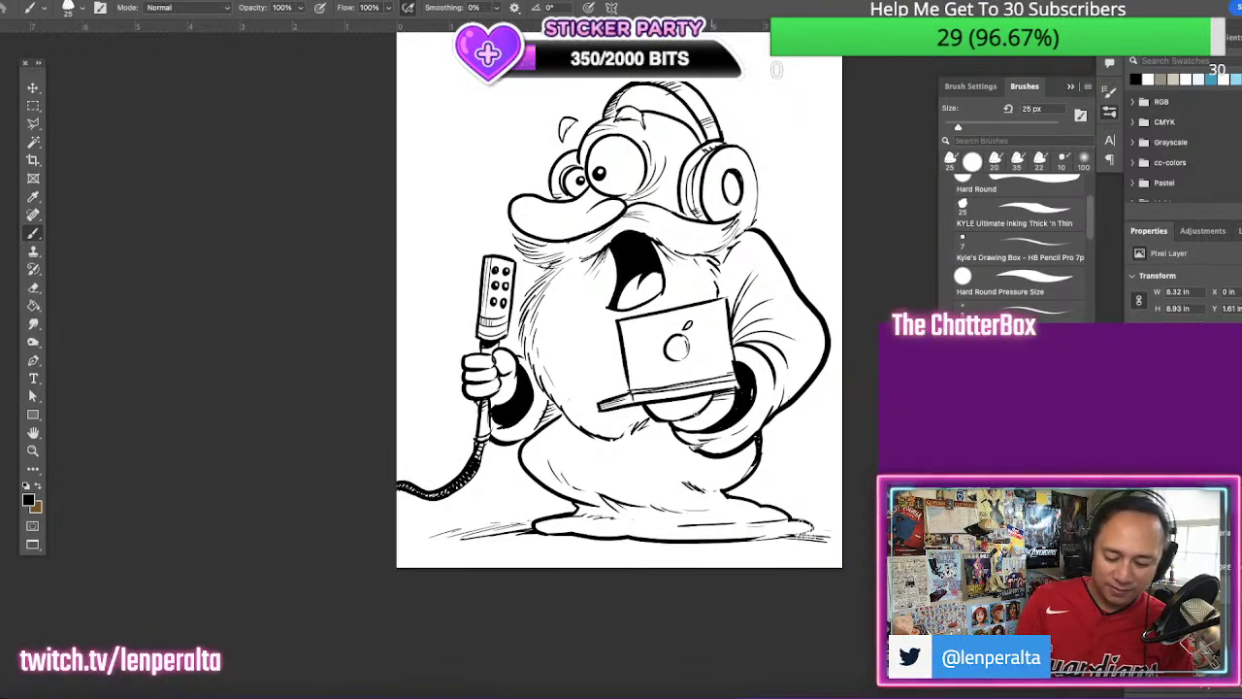
Add shading lines to the tongue and redraw the beard's lower end as a longer, shaggy pointed tip
left_click_drag(656, 274, 627, 288)
left_click_drag(652, 278, 631, 289)
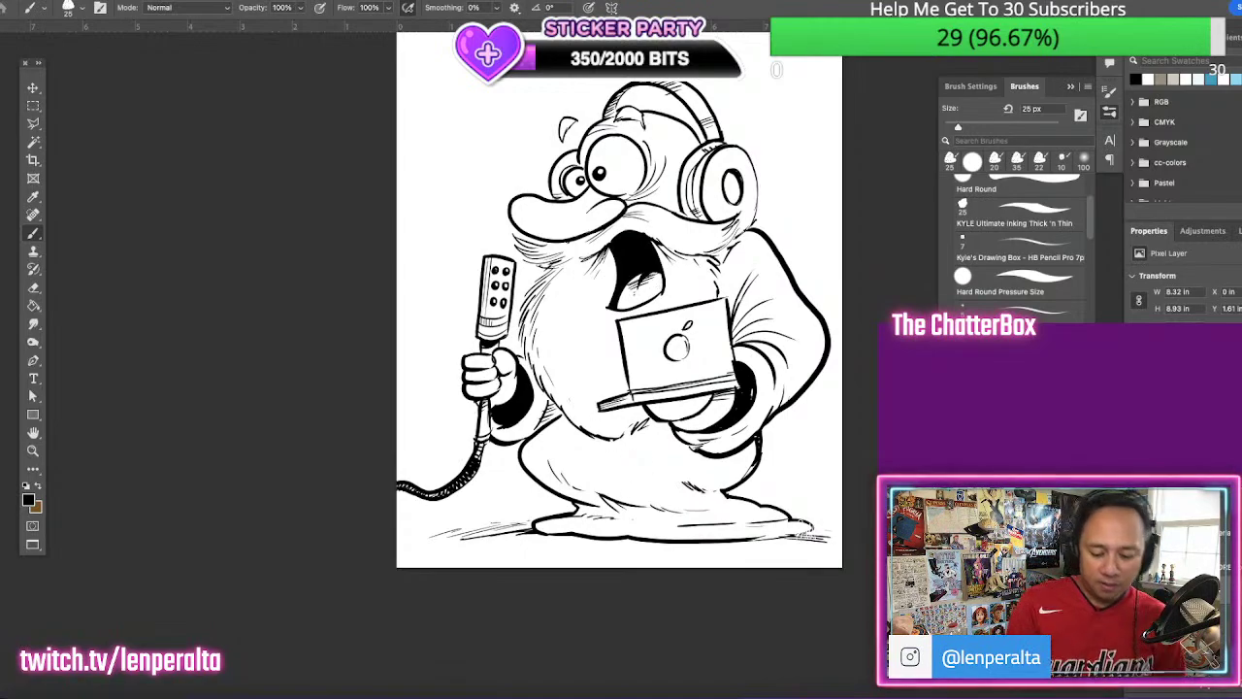
mouse_move(609, 446)
left_mouse_down()
mouse_move(581, 414)
mouse_move(645, 424)
left_mouse_up()
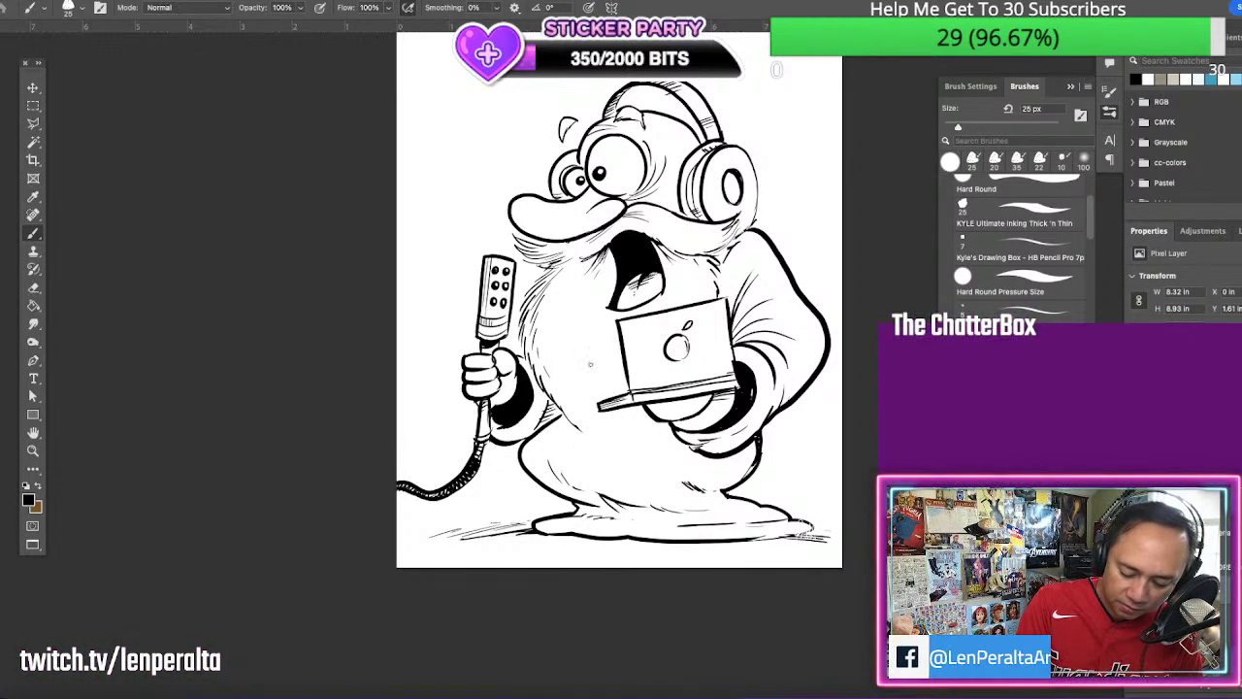
mouse_move(548, 358)
left_mouse_down()
mouse_move(582, 473)
mouse_move(597, 457)
left_mouse_up()
left_click_drag(583, 480, 618, 446)
left_click_drag(597, 475, 652, 437)
left_click_drag(573, 287, 594, 268)
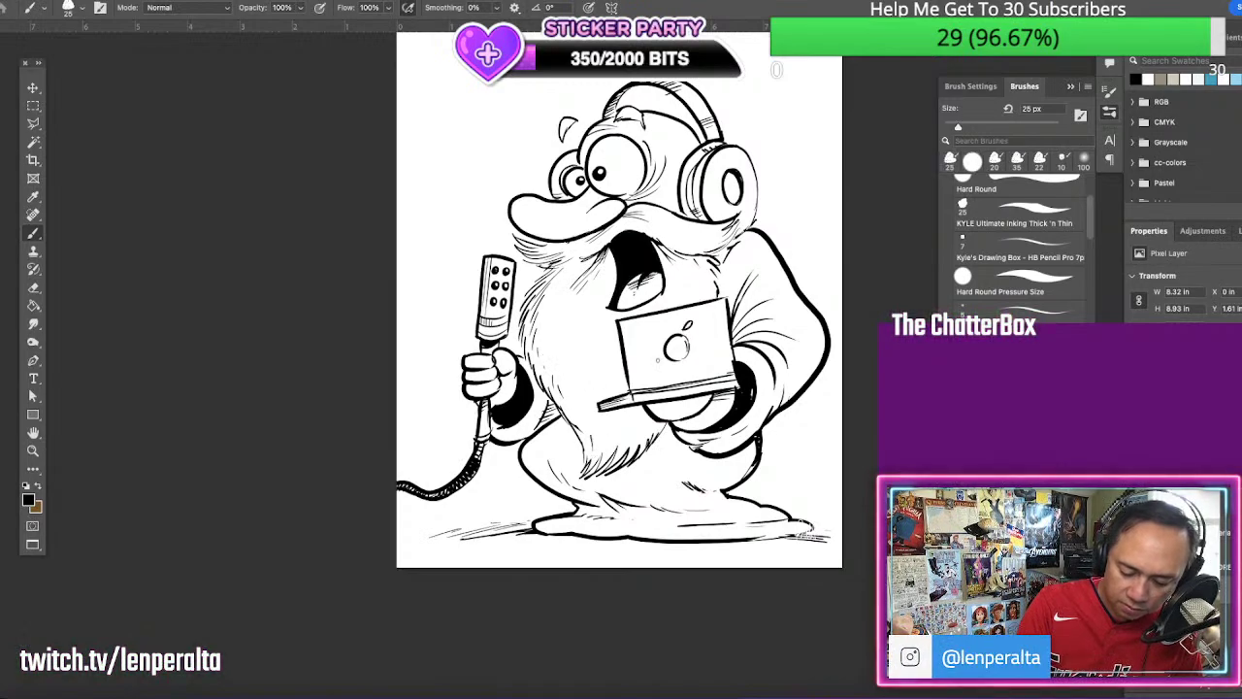
Add hair strokes to the beard beside the mouth and ink small sweat drops on both sides of the head
left_click_drag(694, 268, 705, 279)
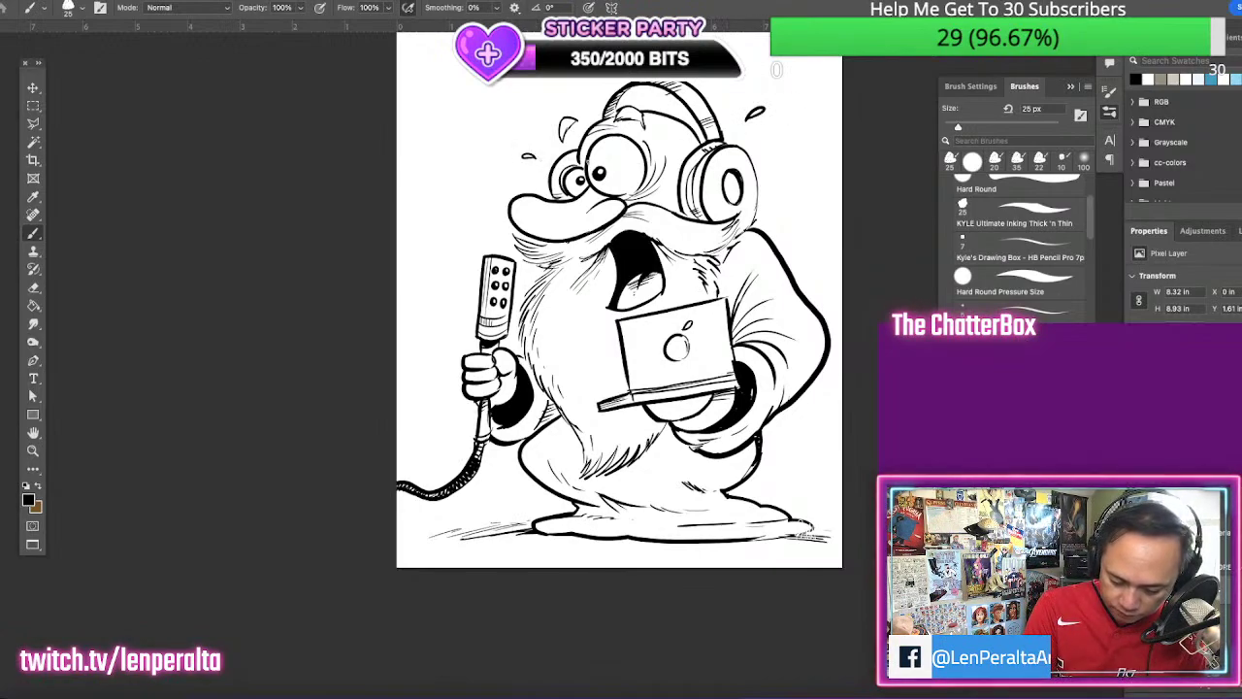
mouse_move(769, 105)
left_mouse_down()
mouse_move(747, 119)
mouse_move(761, 118)
left_mouse_up()
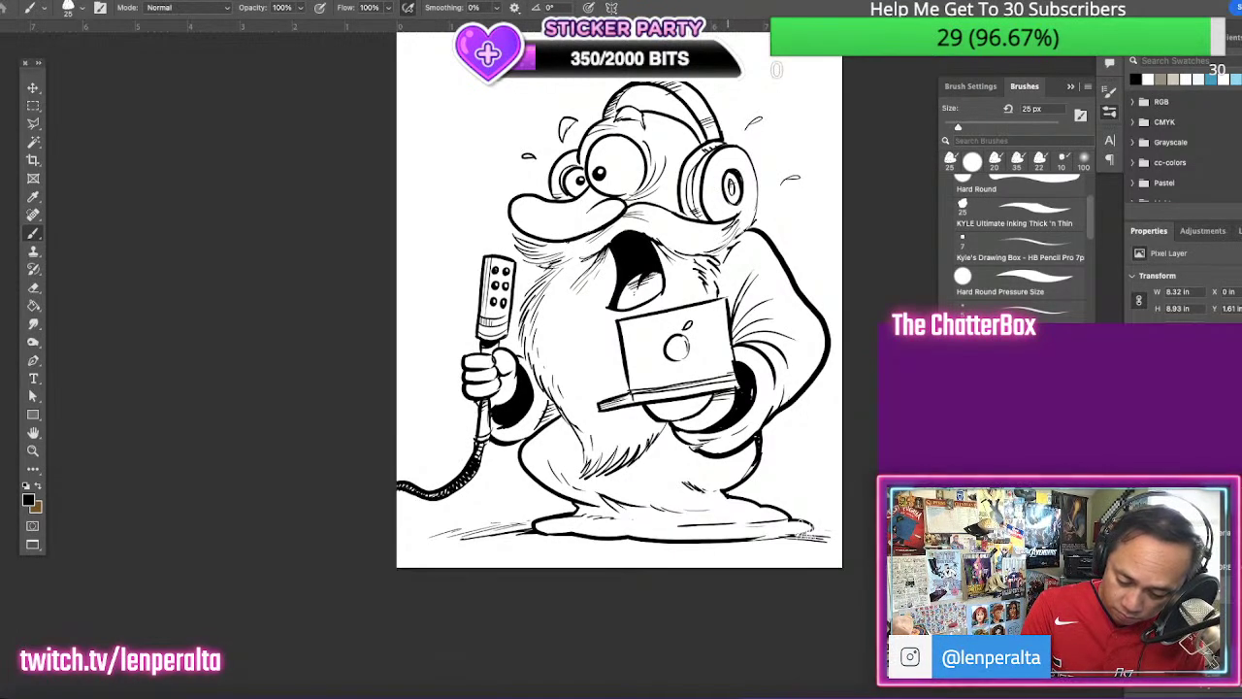
key("super+minus")
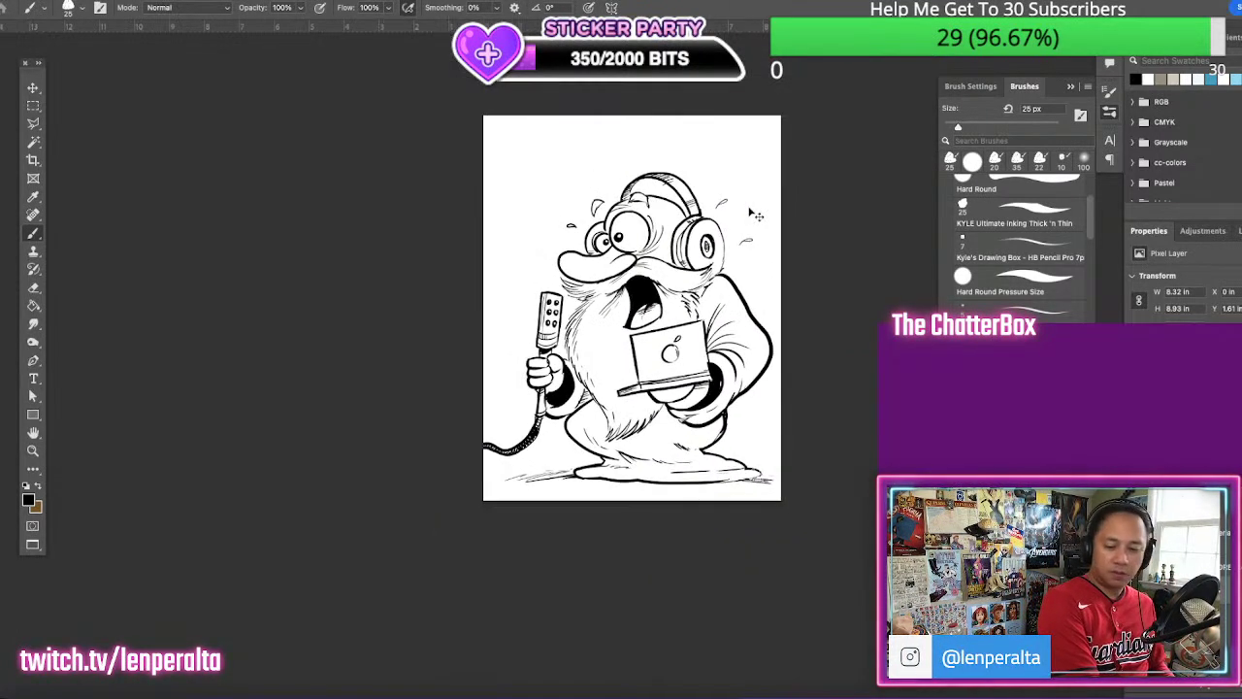
Extend the moustache's end in a wispy tip past the ear cup and hatch the sleeve beside the microphone handle
key("space")
left_click_drag(411, 464, 340, 499)
left_click(32, 449)
left_click_drag(687, 419, 713, 442)
key("b")
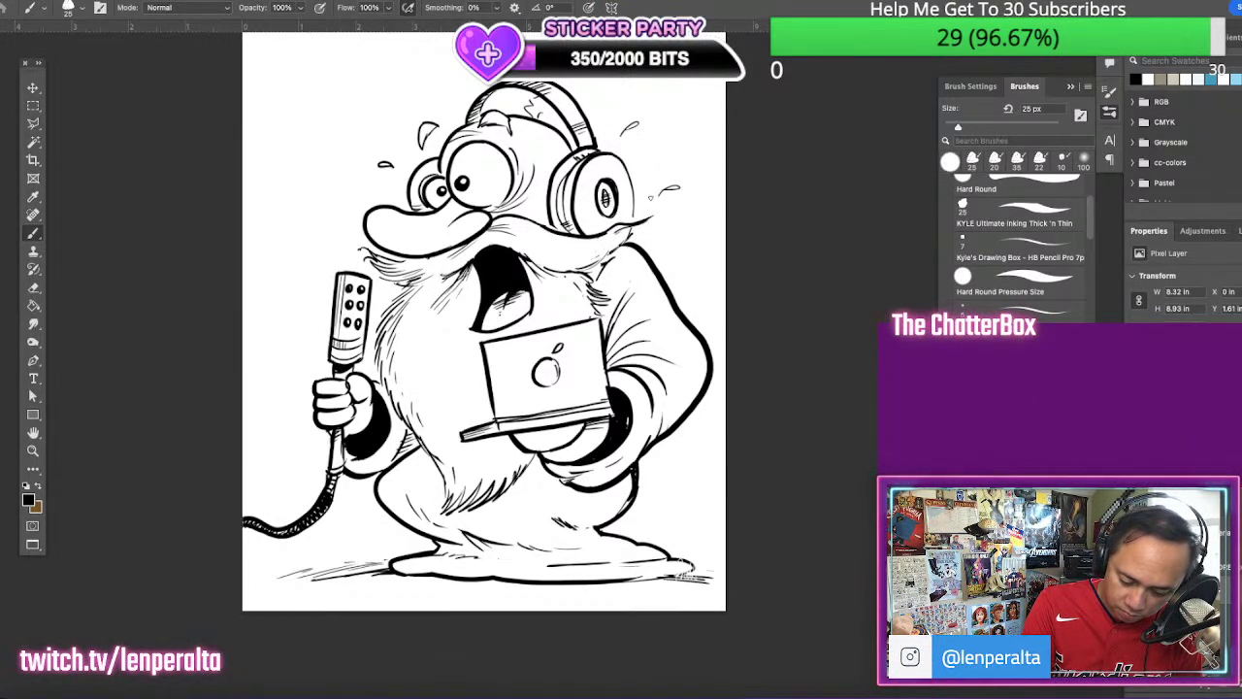
left_click_drag(614, 240, 657, 214)
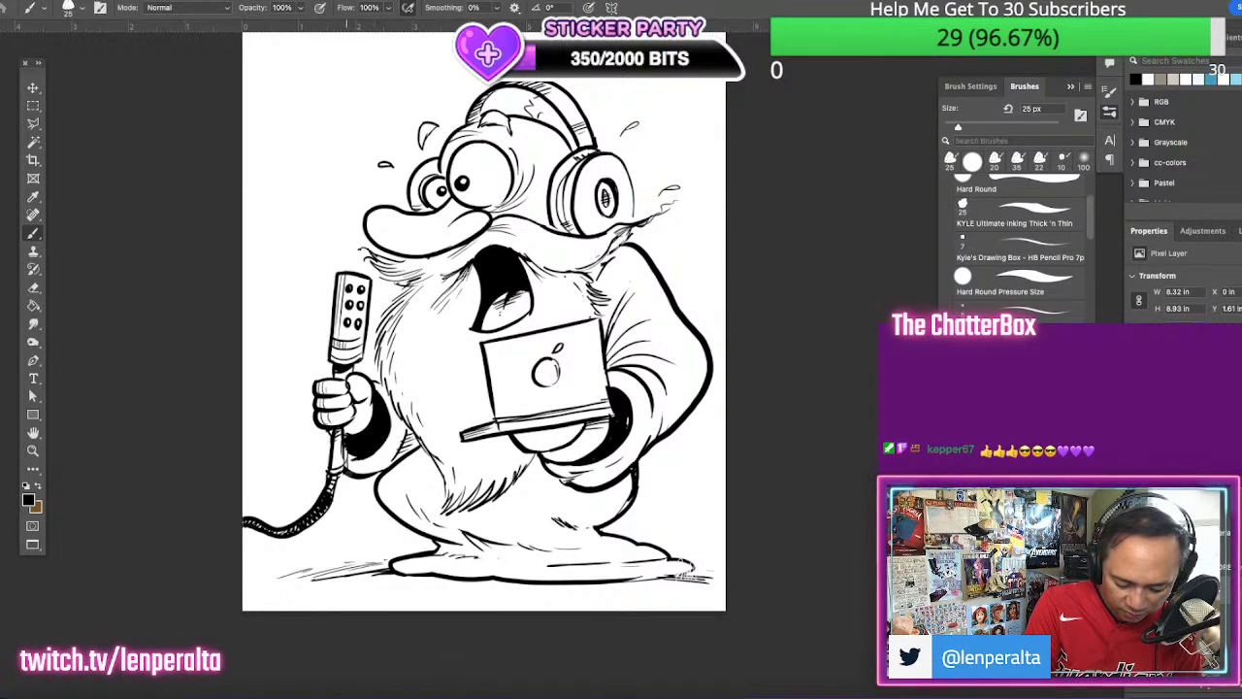
left_click_drag(349, 458, 353, 474)
left_click_drag(356, 460, 361, 469)
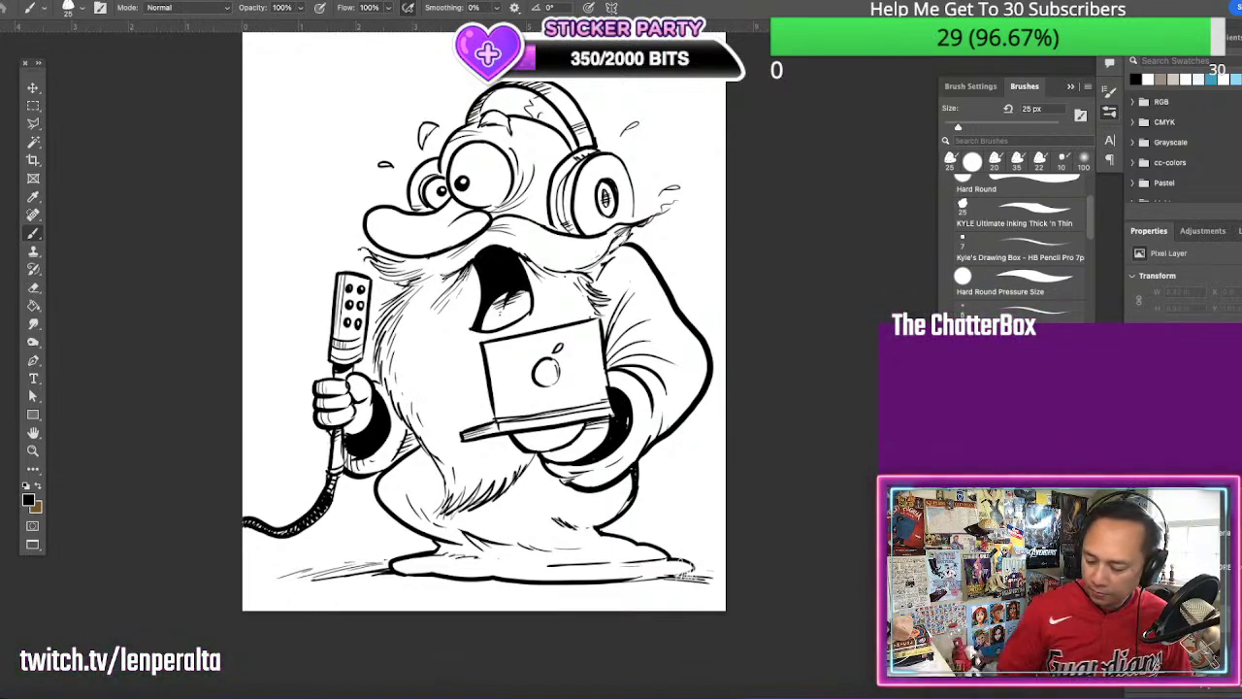
Choose a light green foreground colour and fill the whole page behind the line art with it
left_click(28, 500)
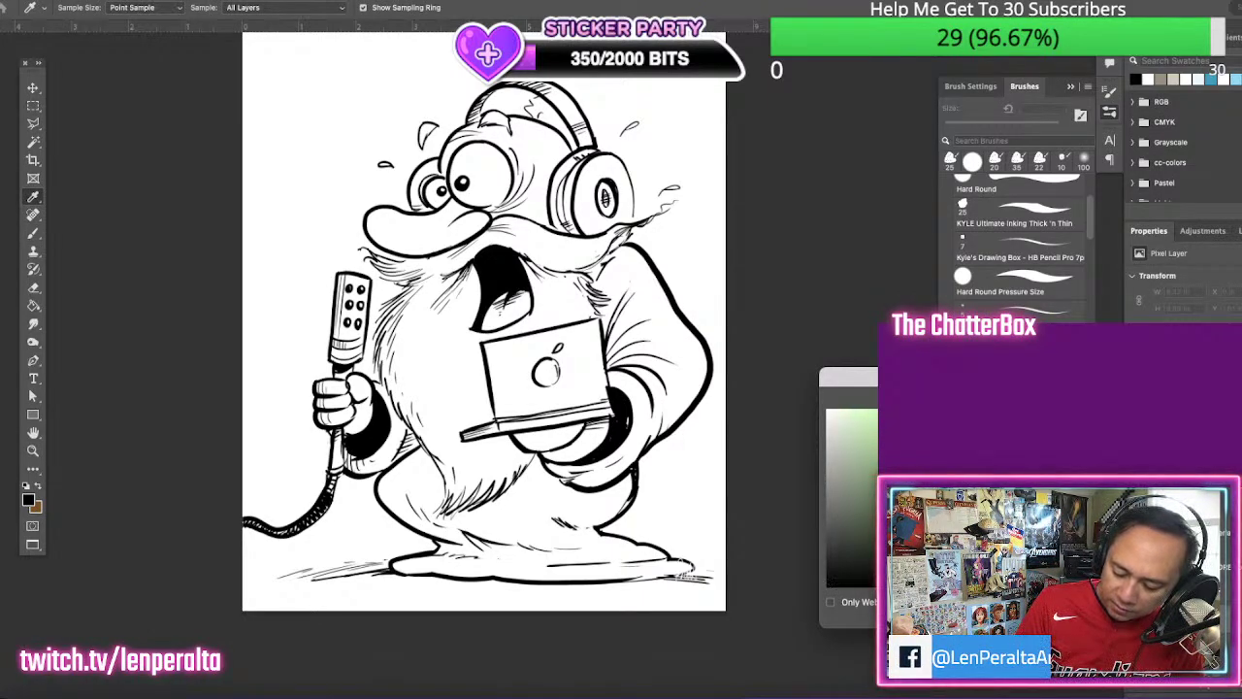
key("Return")
key("g")
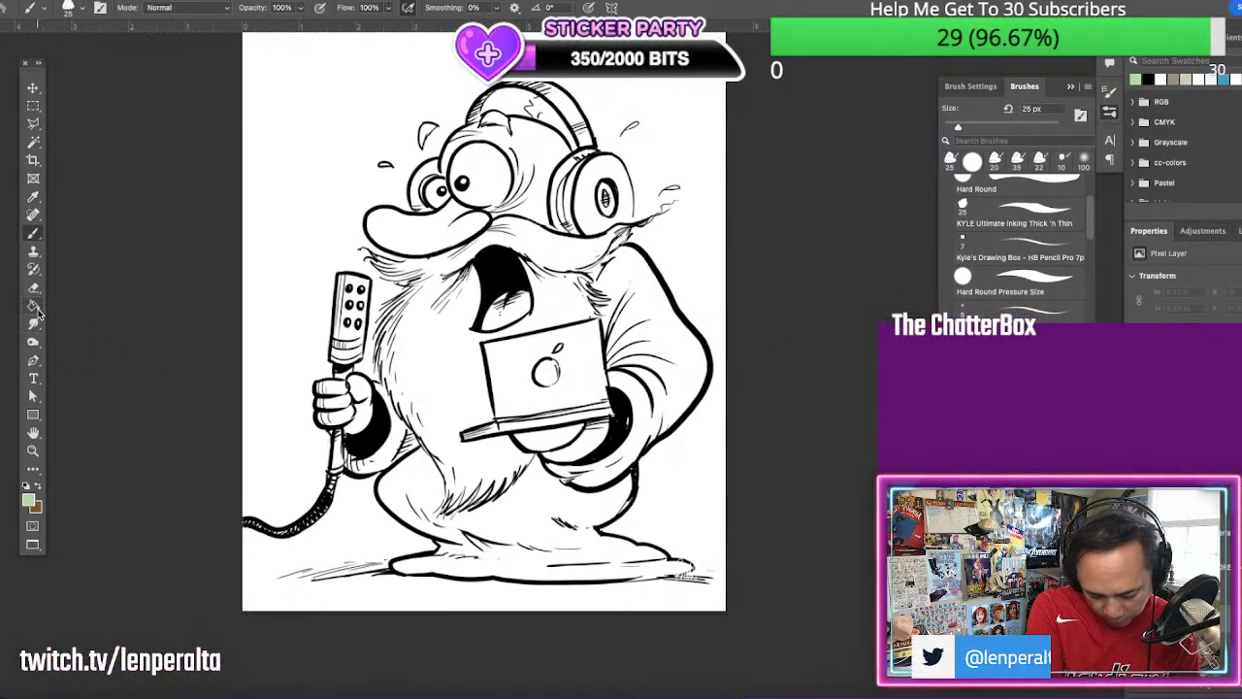
left_click(711, 488)
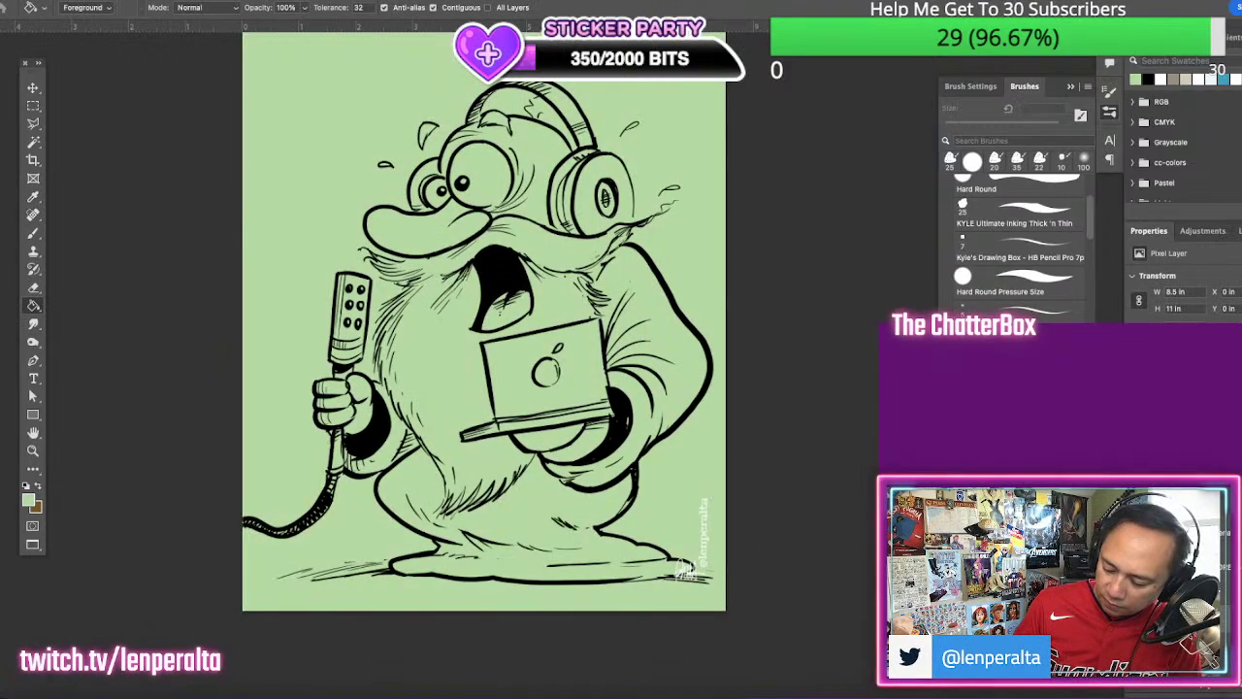
Create a new layer and lasso a freehand selection around the robe, including both sleeves and the hem
key("alt+shift+super+n")
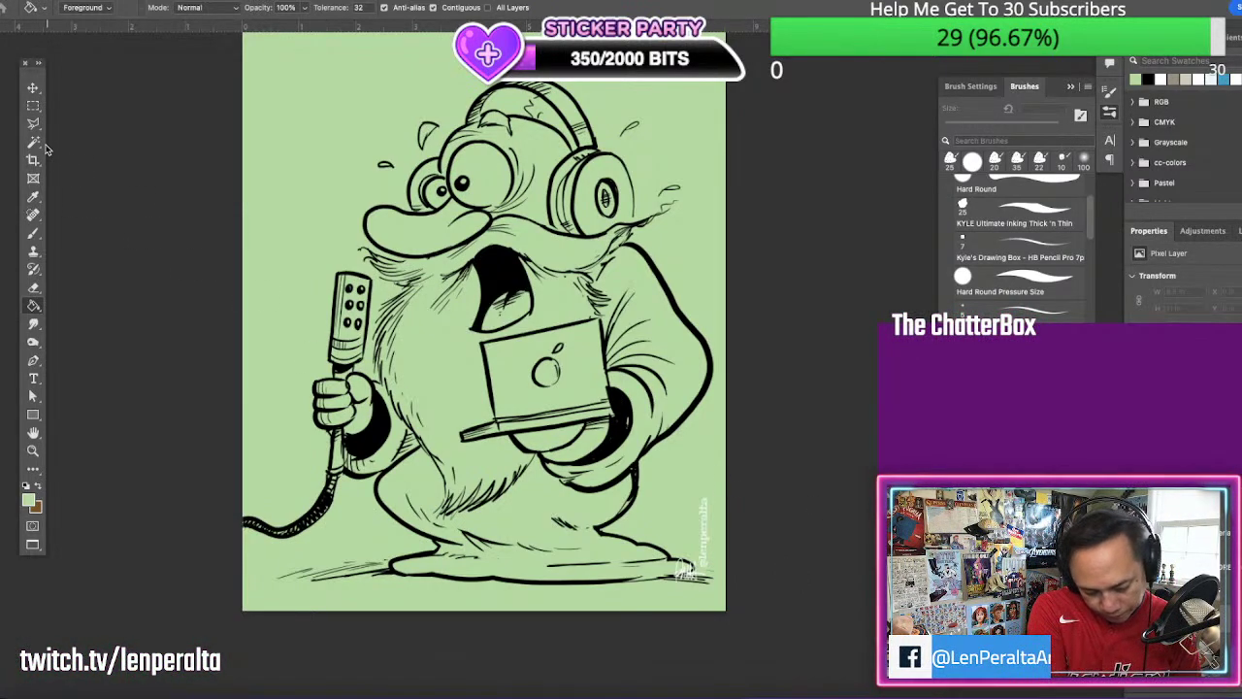
left_click_drag(33, 123, 87, 127)
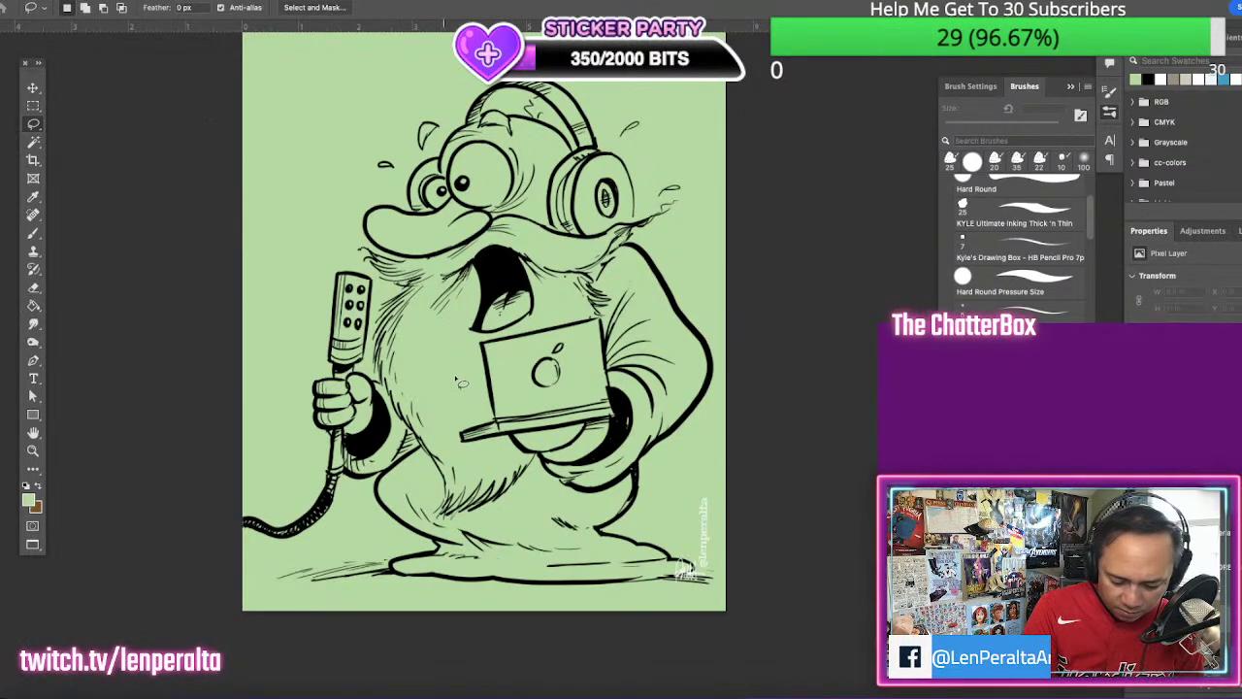
mouse_move(381, 386)
left_mouse_down()
mouse_move(375, 435)
mouse_move(351, 447)
mouse_move(357, 465)
mouse_move(365, 484)
mouse_move(393, 477)
mouse_move(389, 509)
mouse_move(445, 555)
mouse_move(404, 576)
mouse_move(584, 590)
mouse_move(692, 579)
mouse_move(637, 518)
mouse_move(644, 471)
mouse_move(698, 411)
mouse_move(714, 354)
mouse_move(647, 259)
mouse_move(436, 326)
left_mouse_up()
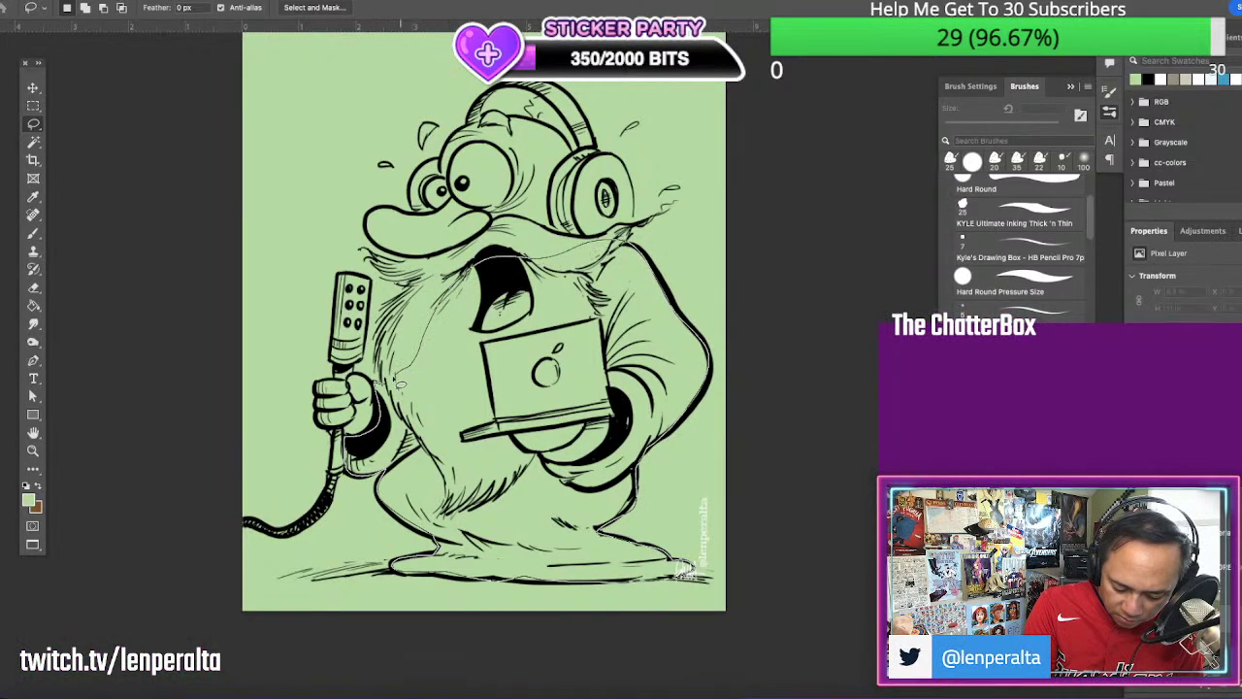
Set the background colour to a pale yellow
left_click(36, 502)
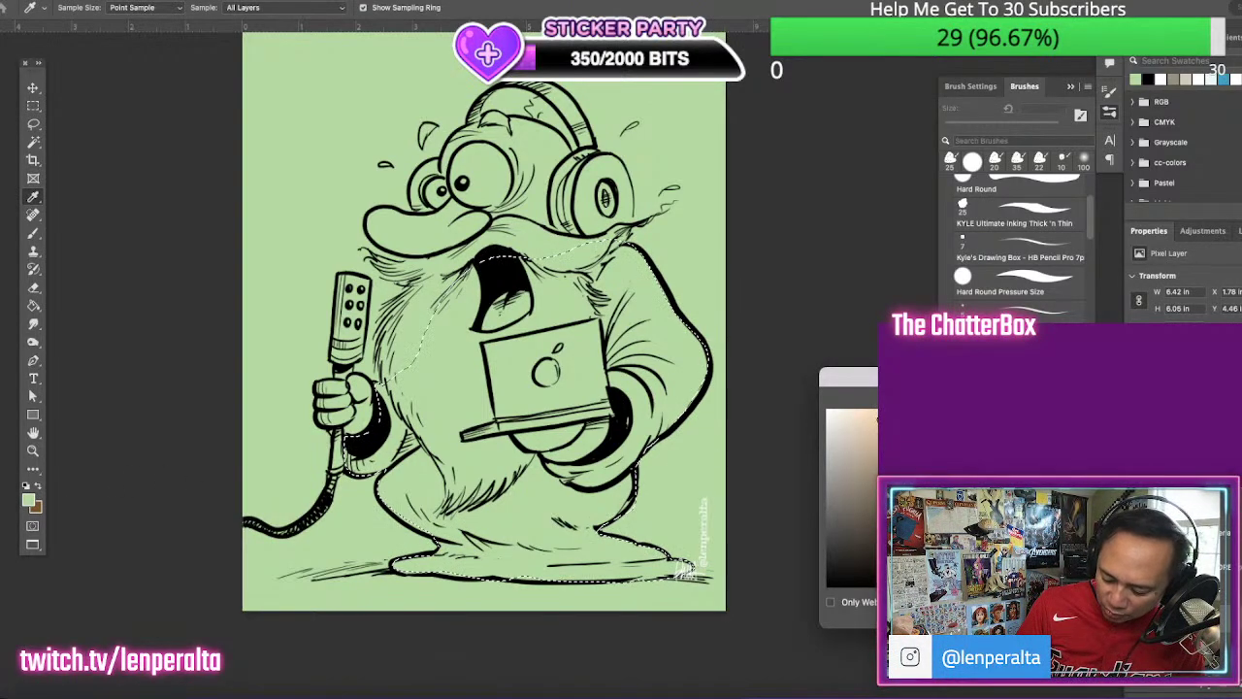
left_click_drag(1021, 572, 1021, 558)
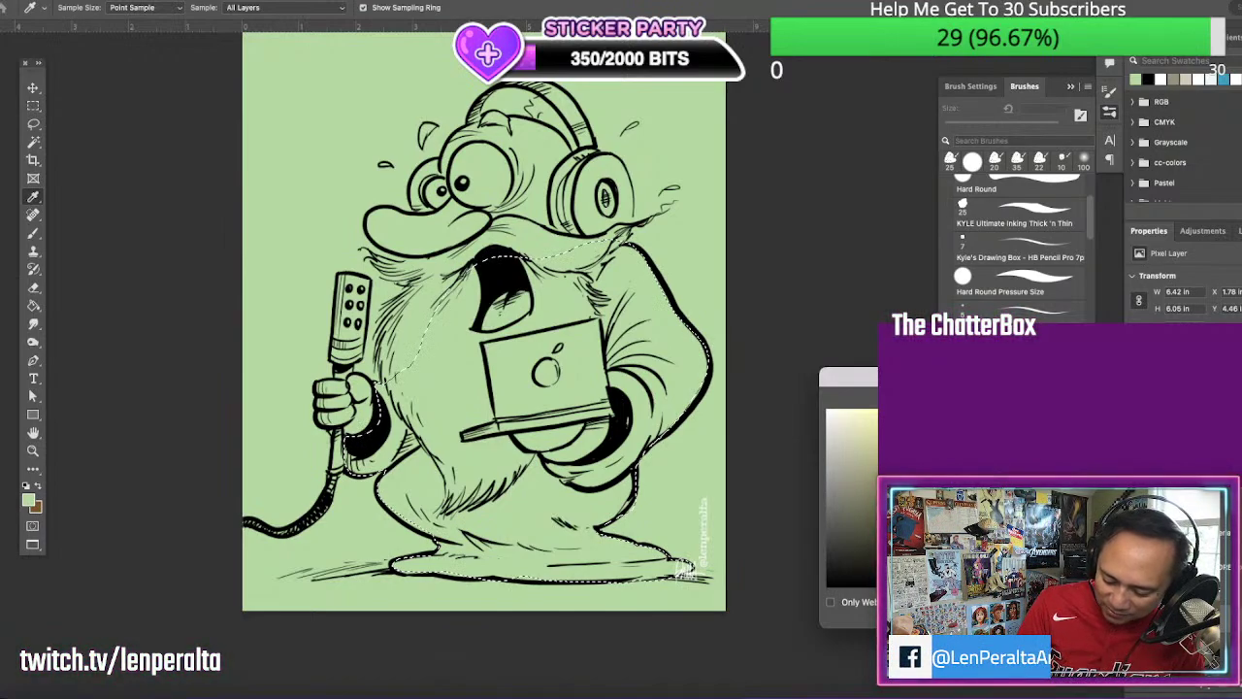
left_click(869, 416)
left_click(1155, 416)
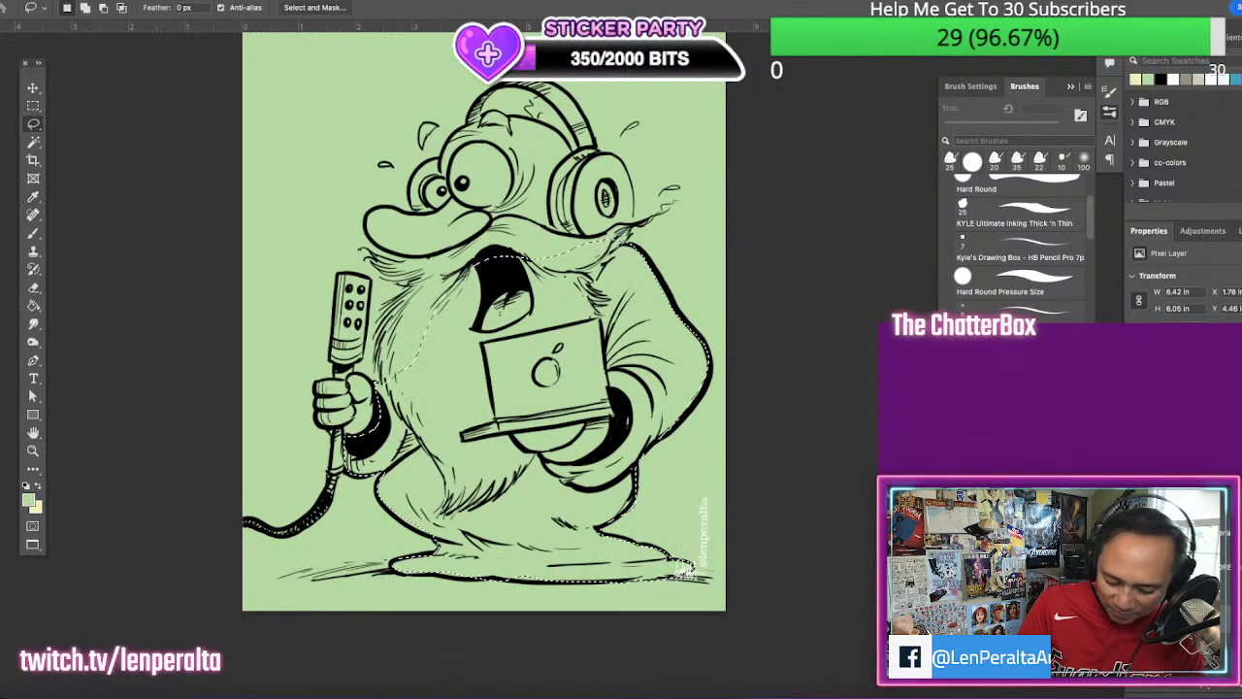
Fill the robe selection with the pale yellow background colour
left_click(35, 306)
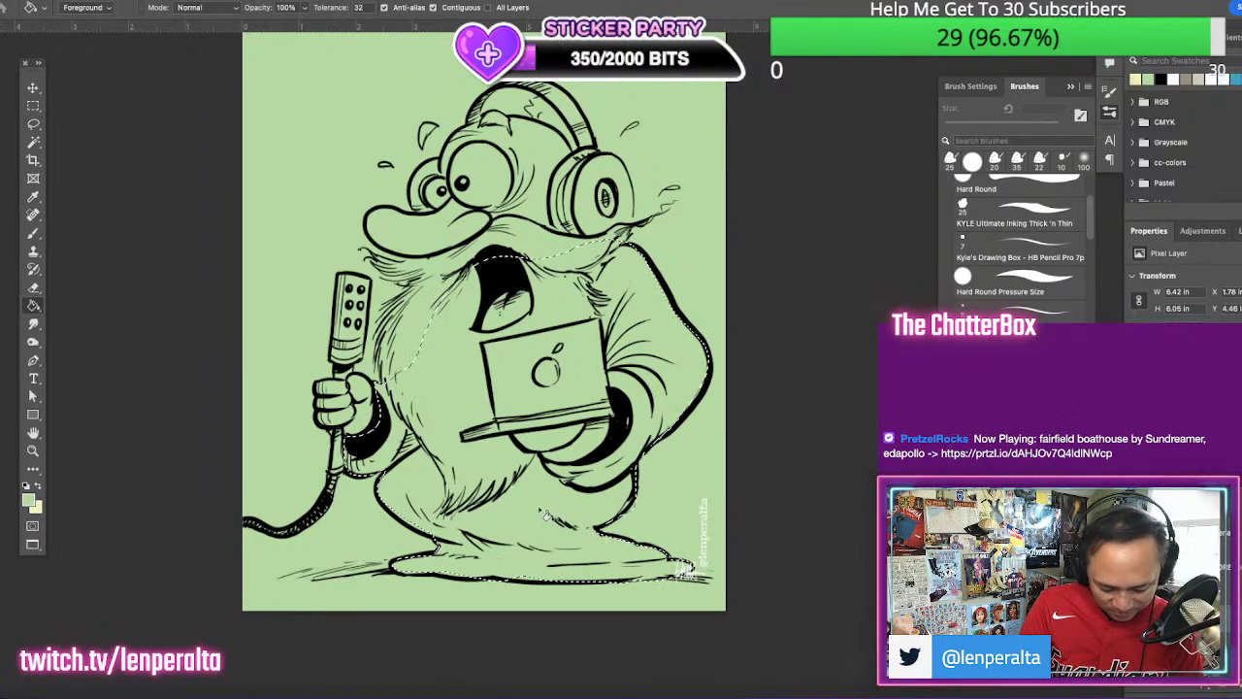
left_click(39, 485)
left_click(607, 548)
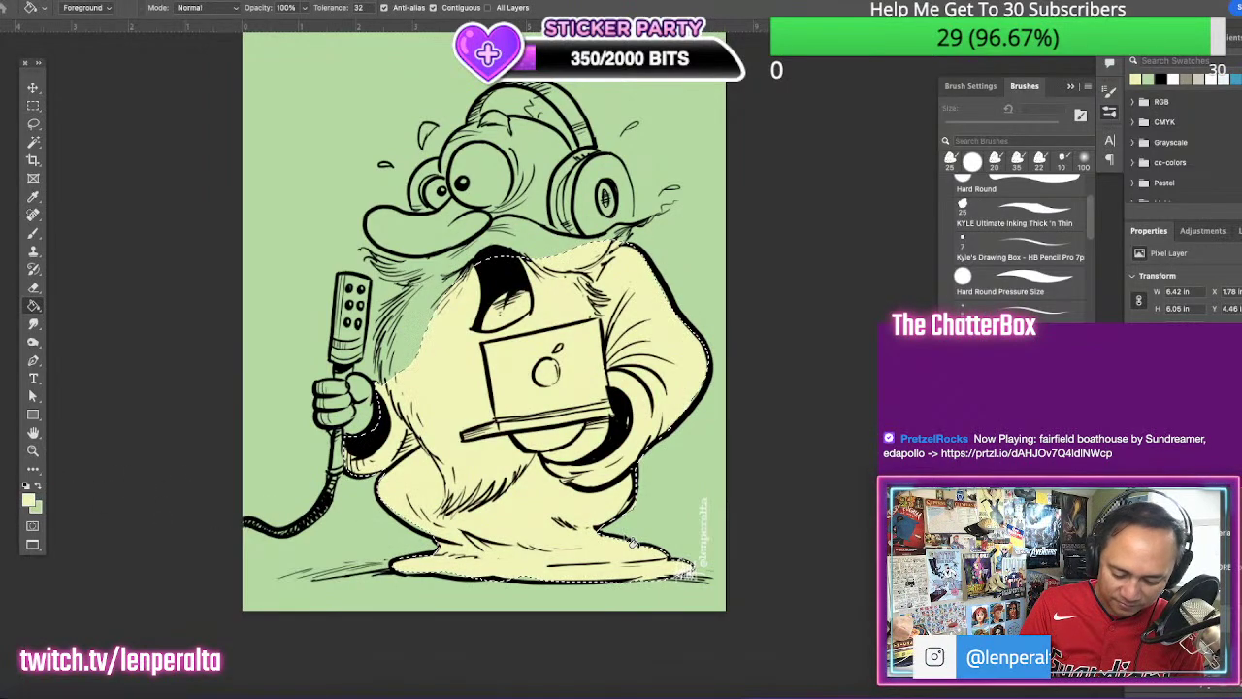
Choose a golden yellow foreground colour, refill the robe selection with it and deselect
left_click(29, 500)
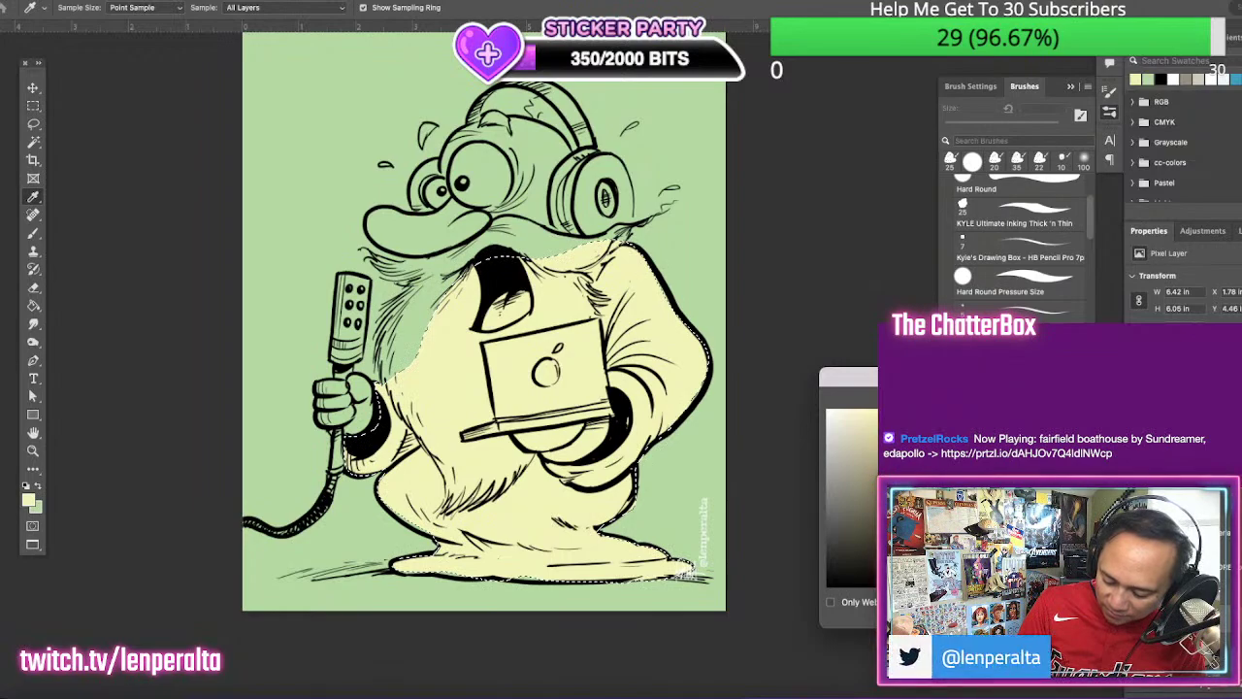
key("Return")
key("g")
left_click(581, 511)
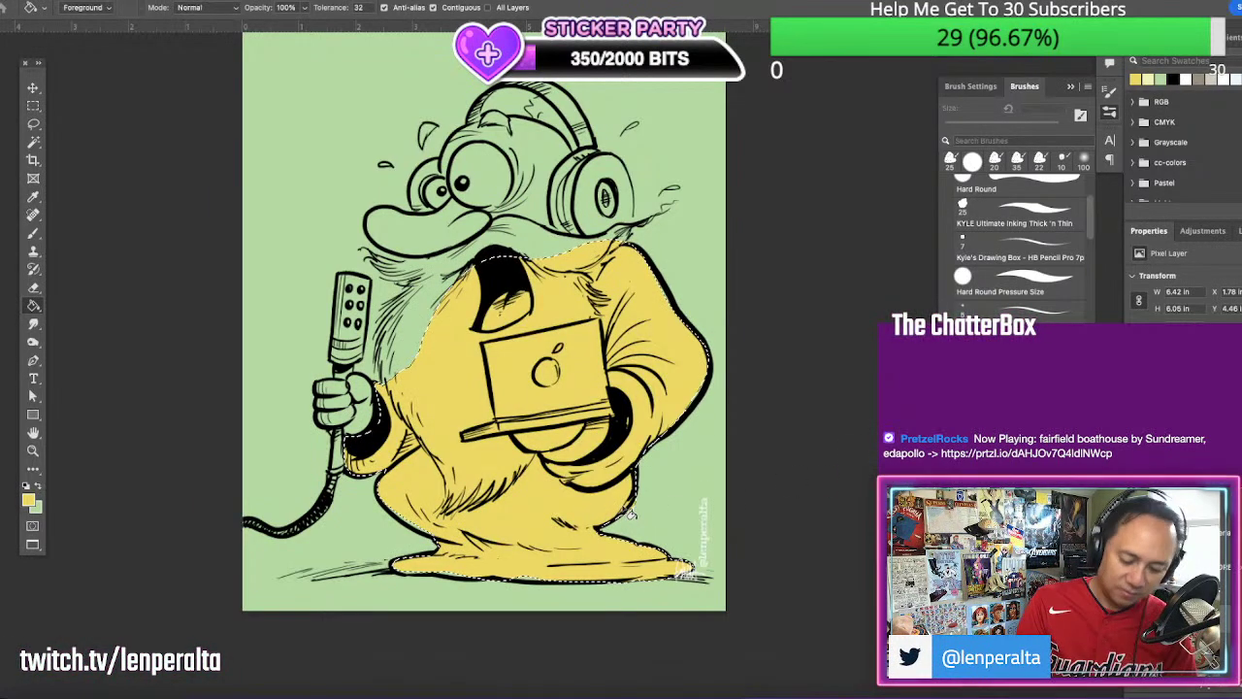
key("super+d")
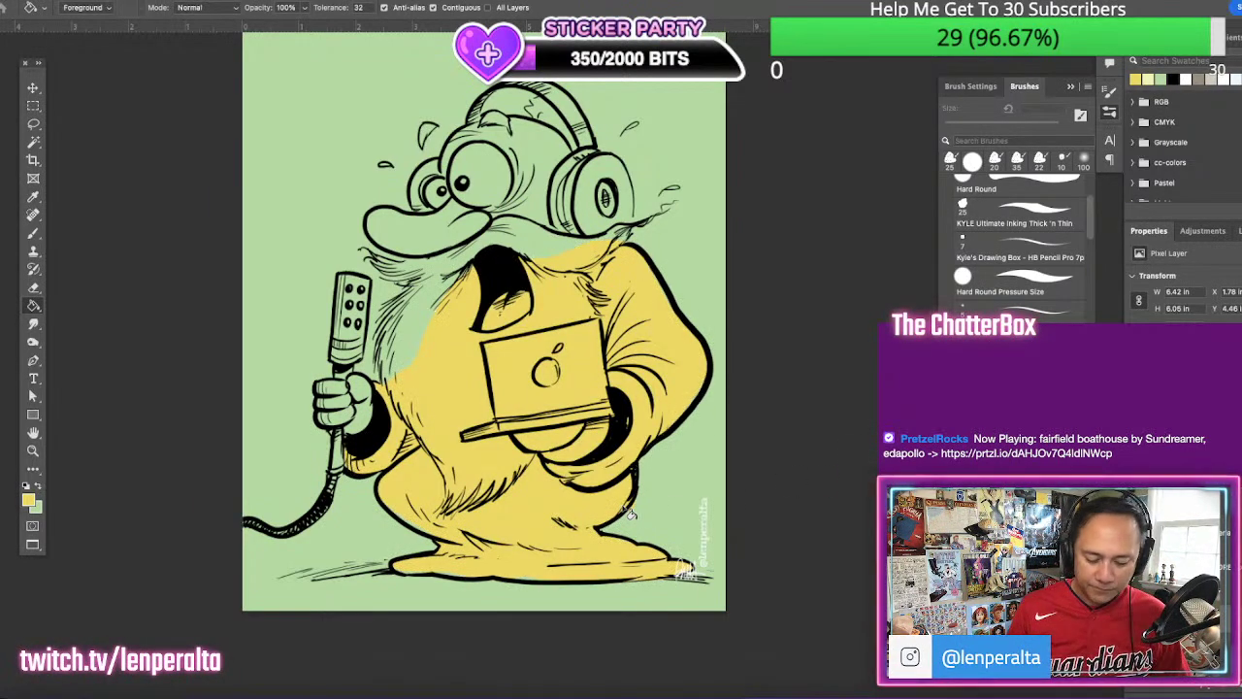
Touch up the golden yellow along the robe's hem and both sleeves with a 40 px brush
key("b")
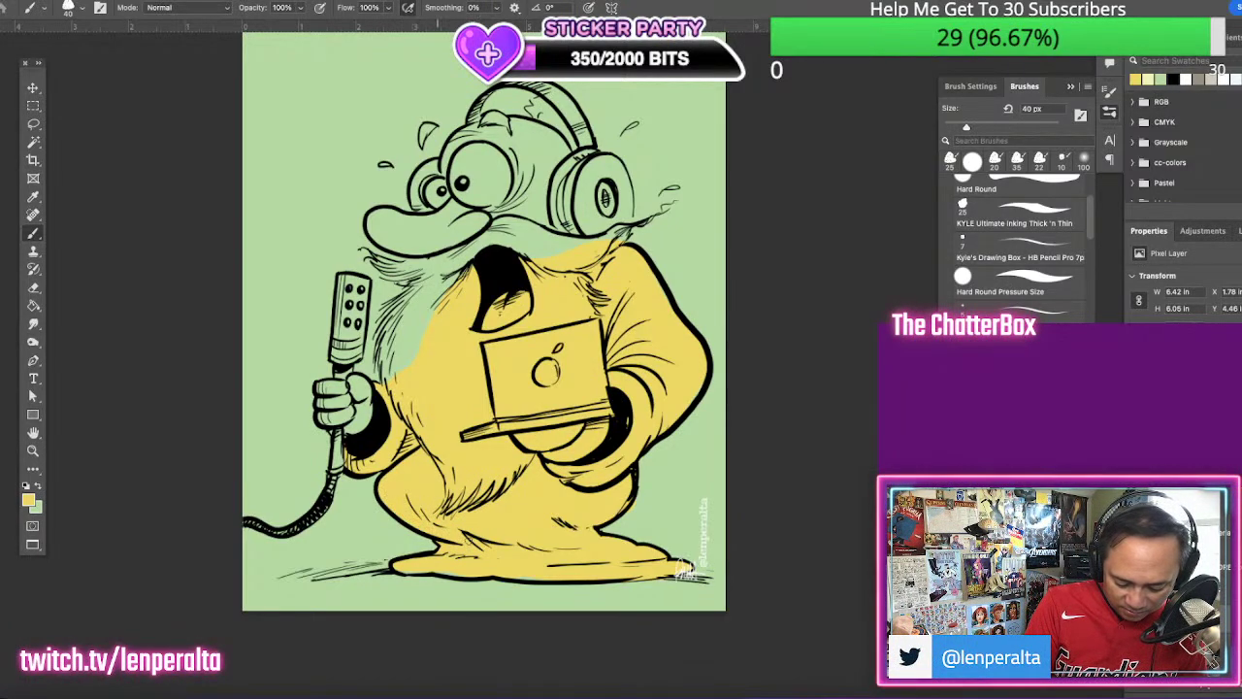
left_click_drag(449, 550, 461, 573)
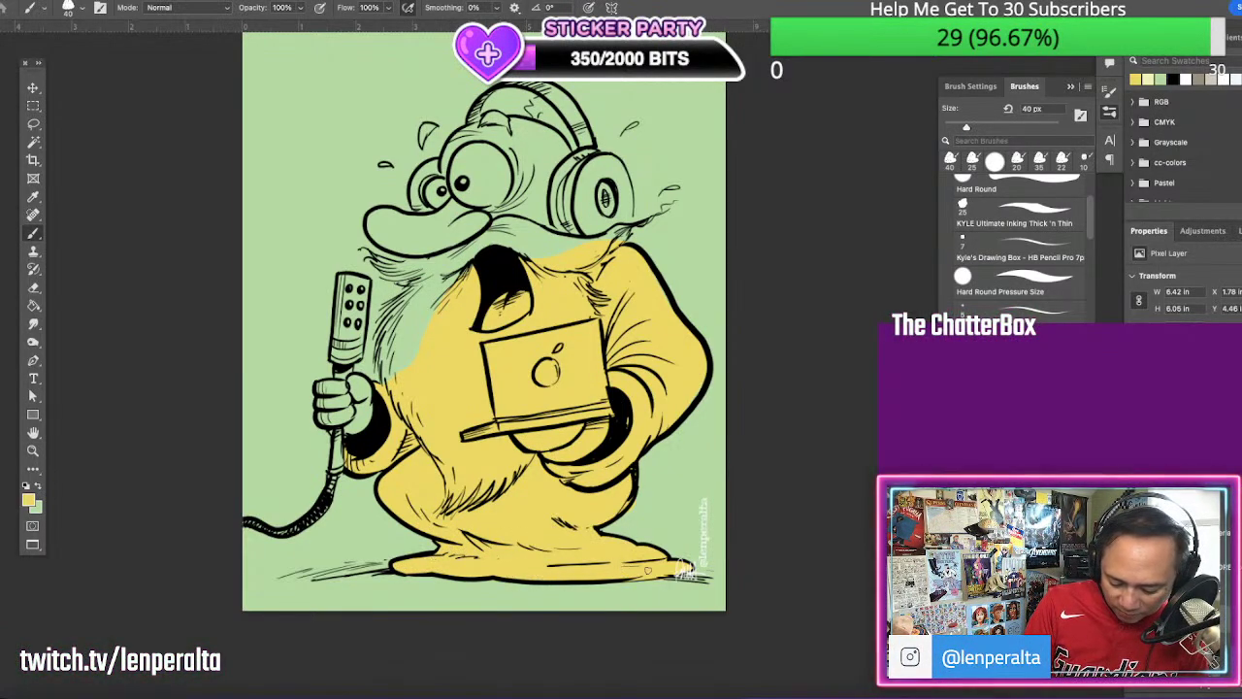
left_click_drag(660, 420, 661, 416)
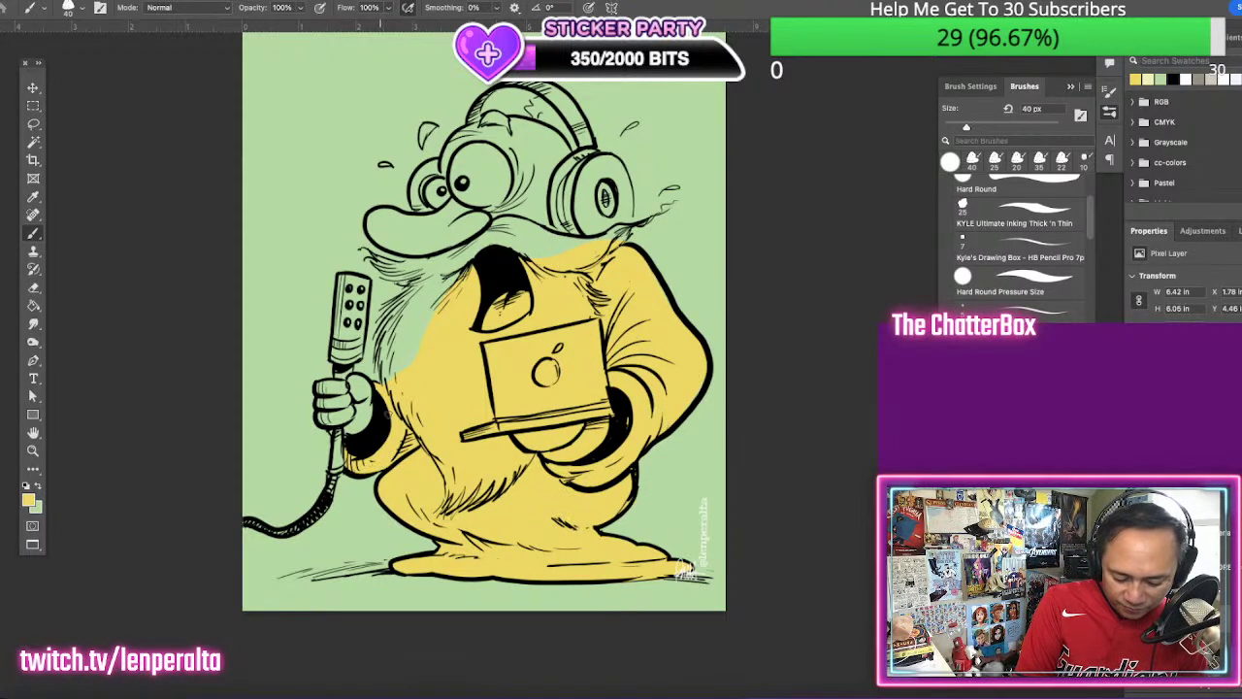
left_click_drag(389, 415, 491, 446)
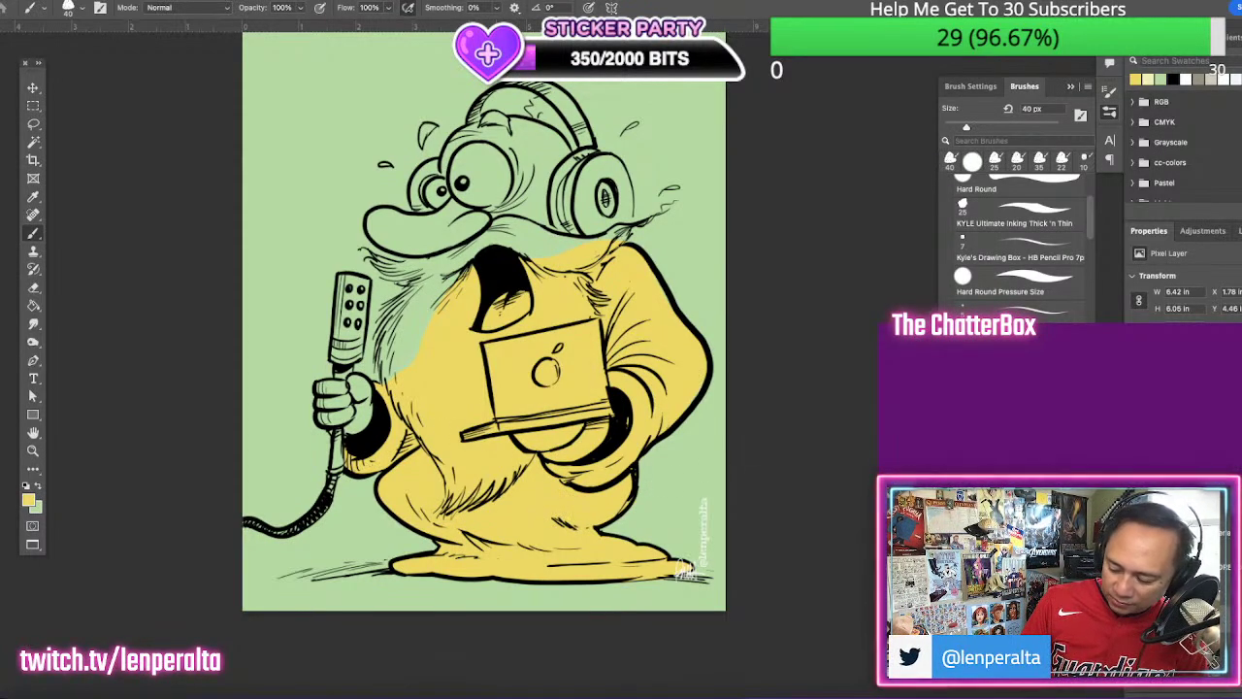
Create a new layer and set the foreground colour to a pinkish skin tone
key("alt+shift+super+n")
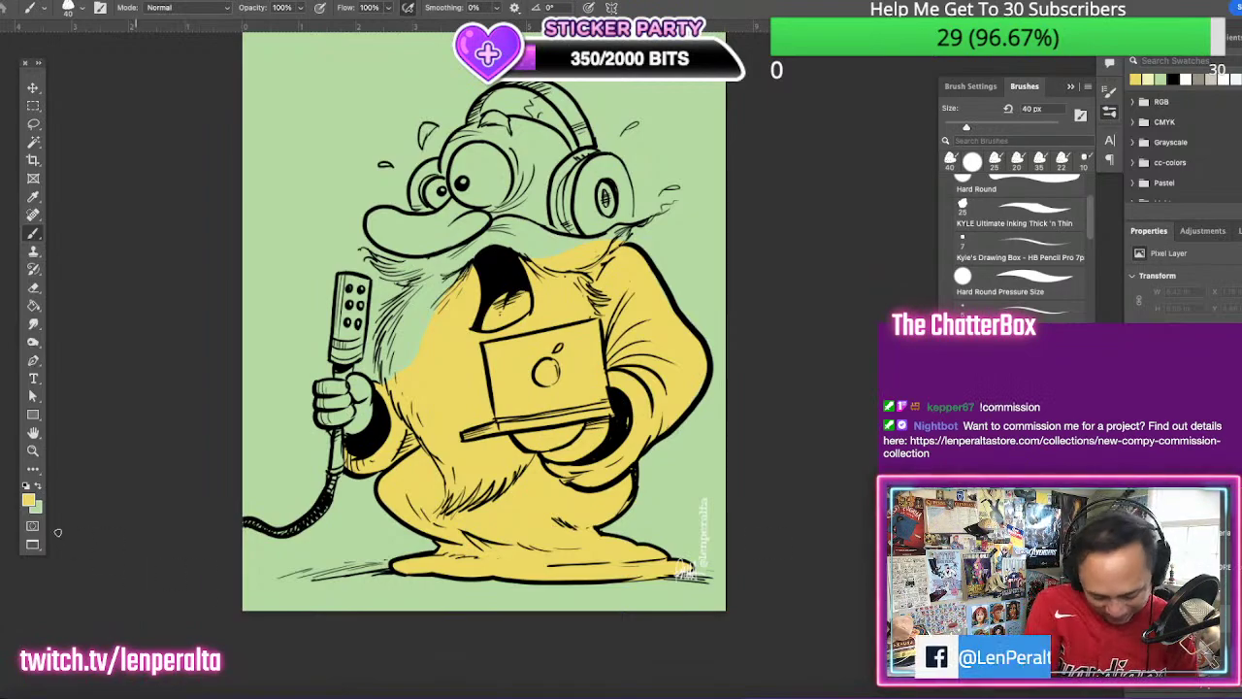
left_click(30, 502)
left_click(1021, 580)
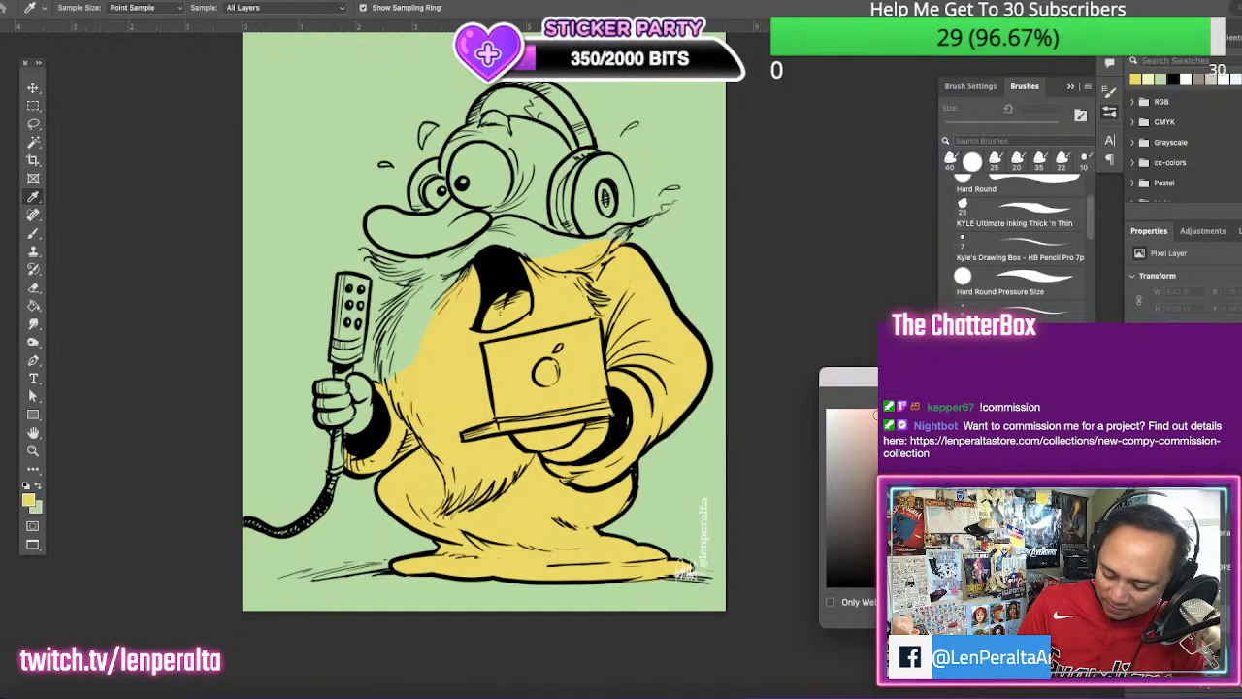
key("Return")
Lasso the head and big nose up to the headphones and moustache, and fill the selection with the pinkish skin tone
key("l")
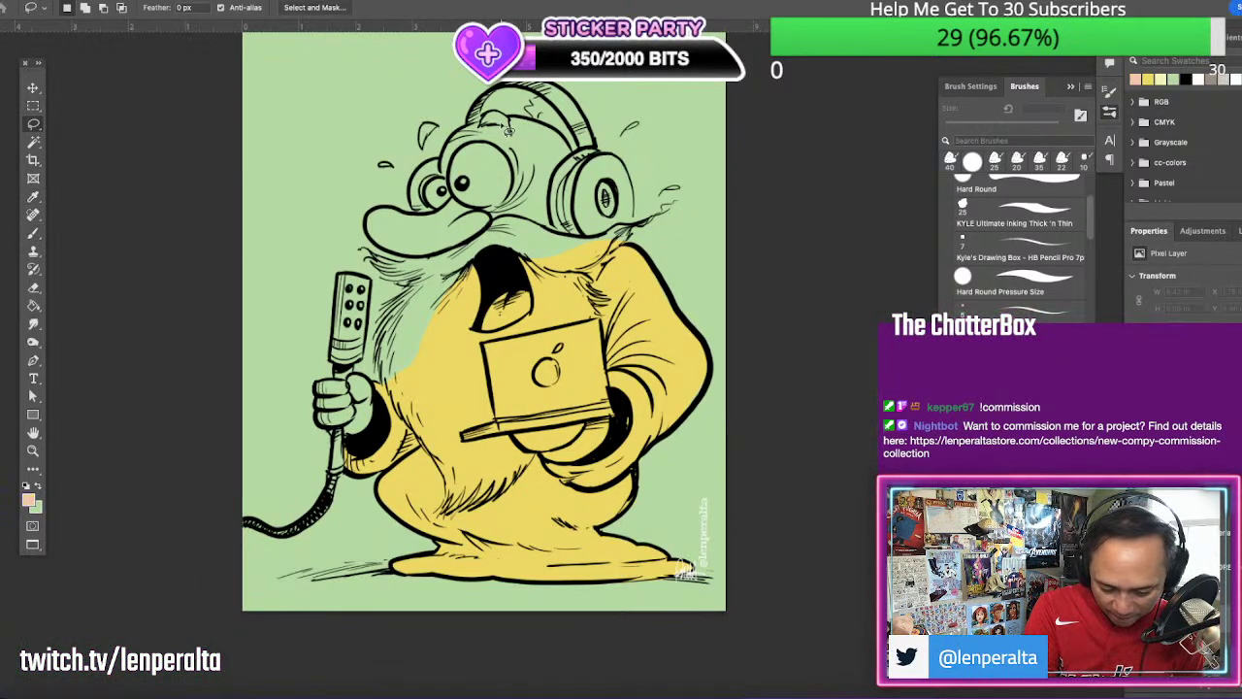
mouse_move(476, 125)
left_mouse_down()
mouse_move(445, 166)
mouse_move(452, 211)
mouse_move(371, 227)
mouse_move(396, 260)
mouse_move(452, 260)
mouse_move(520, 233)
mouse_move(561, 242)
left_mouse_up()
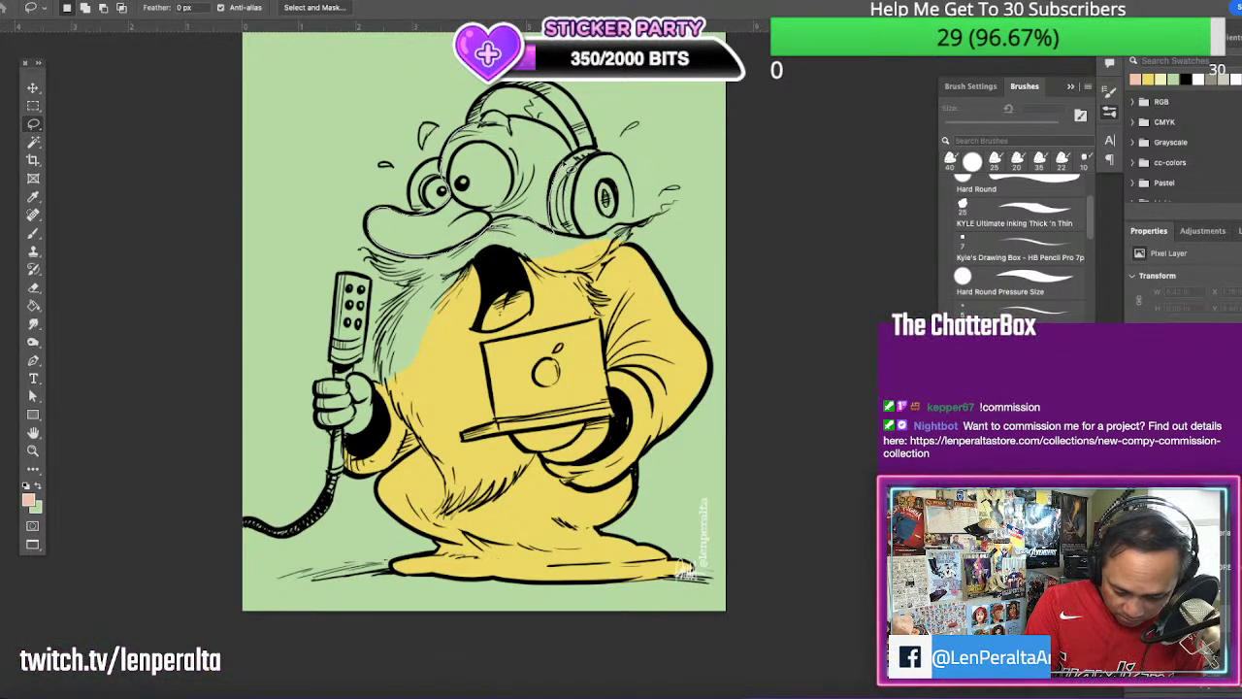
mouse_move(566, 167)
left_mouse_down()
mouse_move(561, 130)
mouse_move(475, 124)
left_mouse_up()
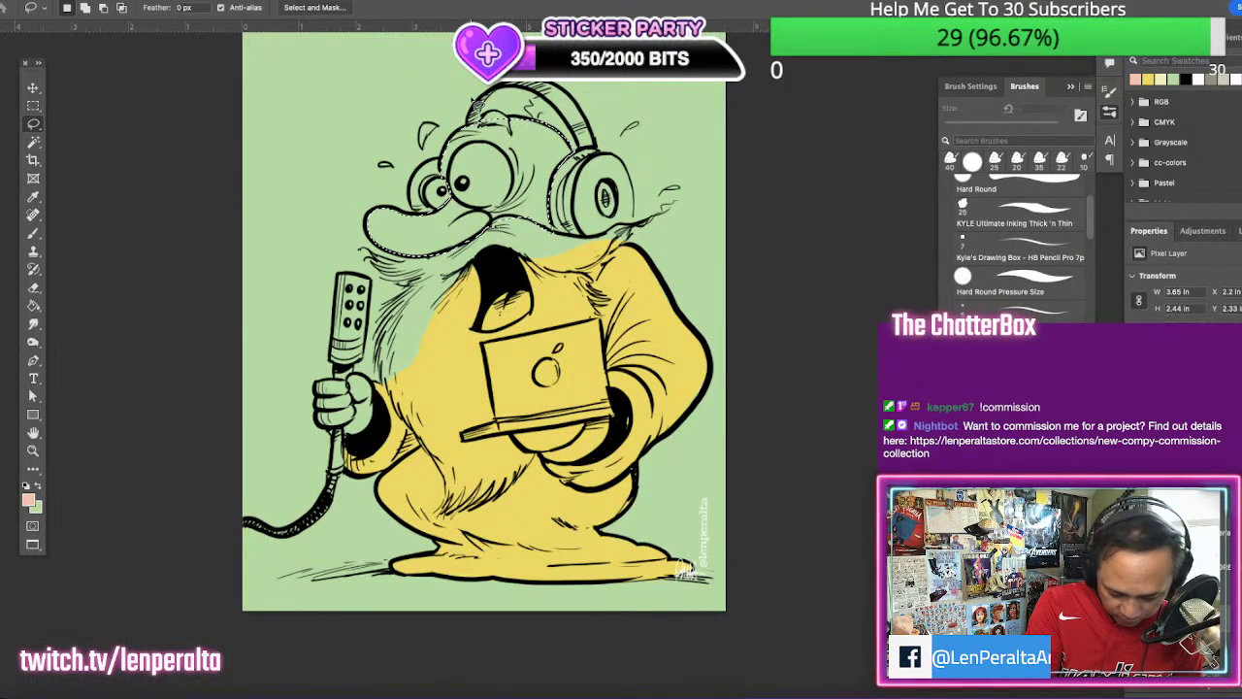
left_click(35, 307)
left_click(550, 175)
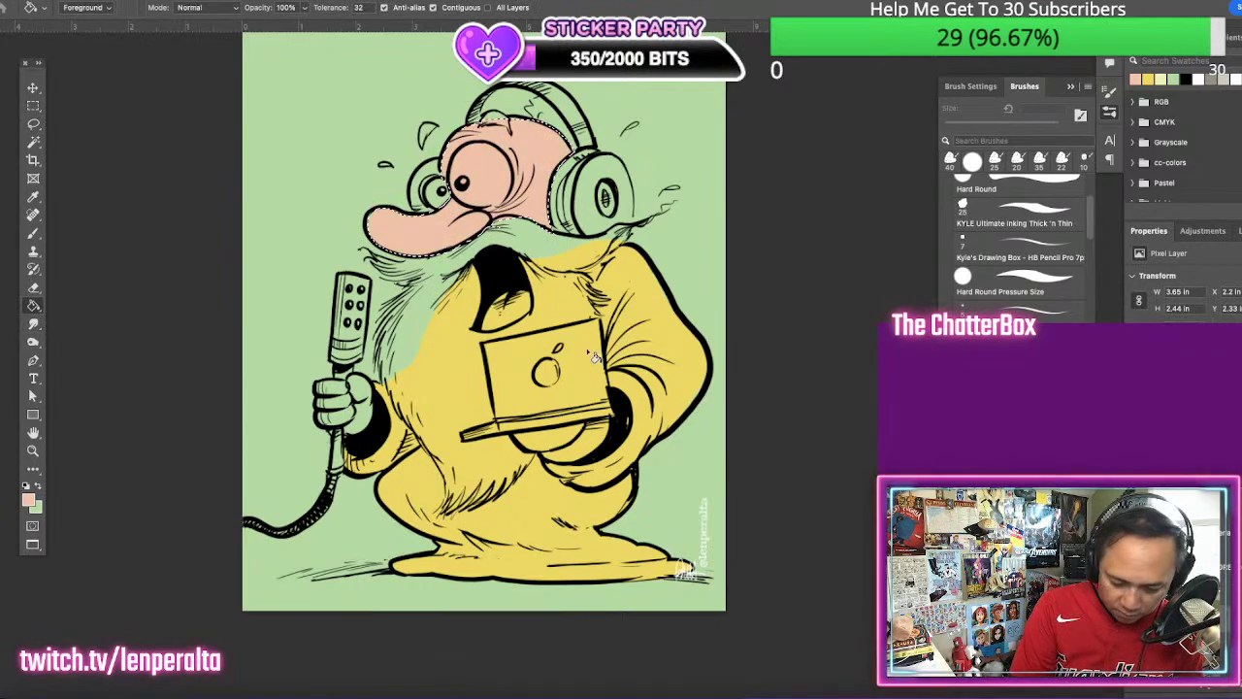
Choose a lighter pink foreground colour, refill the head and nose with it and deselect
left_click(39, 501)
left_click(862, 412)
key("Return")
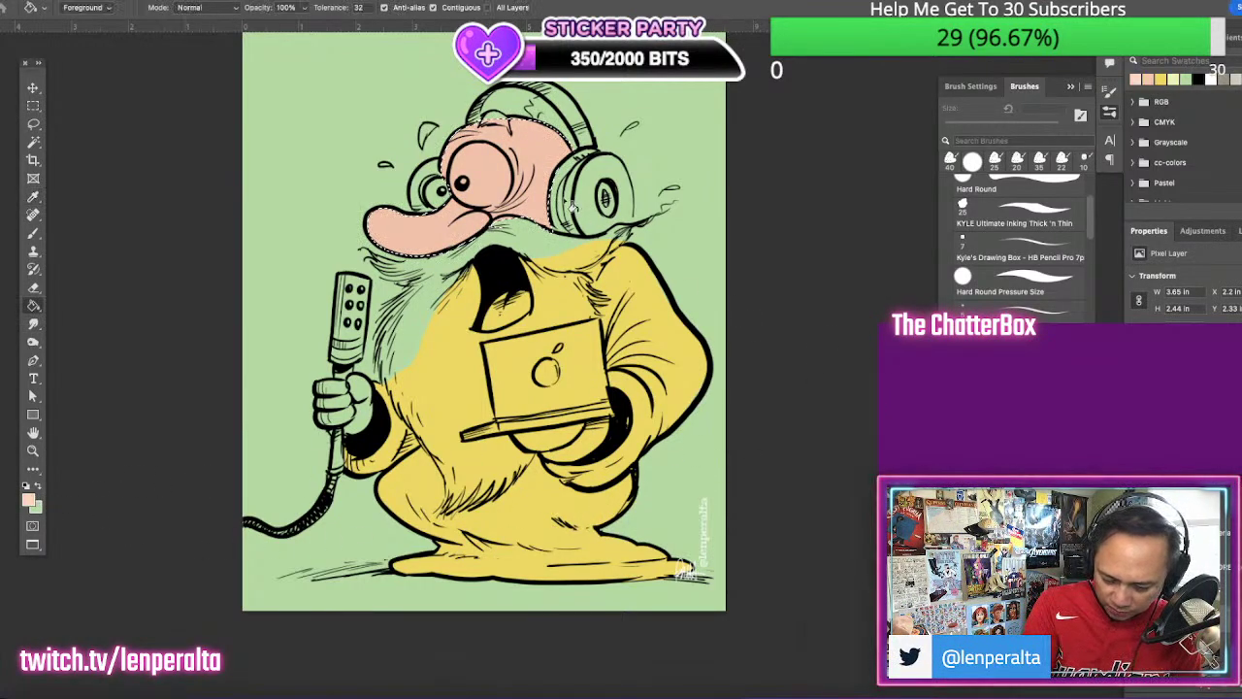
left_click(554, 171)
key("ctrl+d")
Lasso the hand holding the microphone and fill it with the light pink skin colour
key("l")
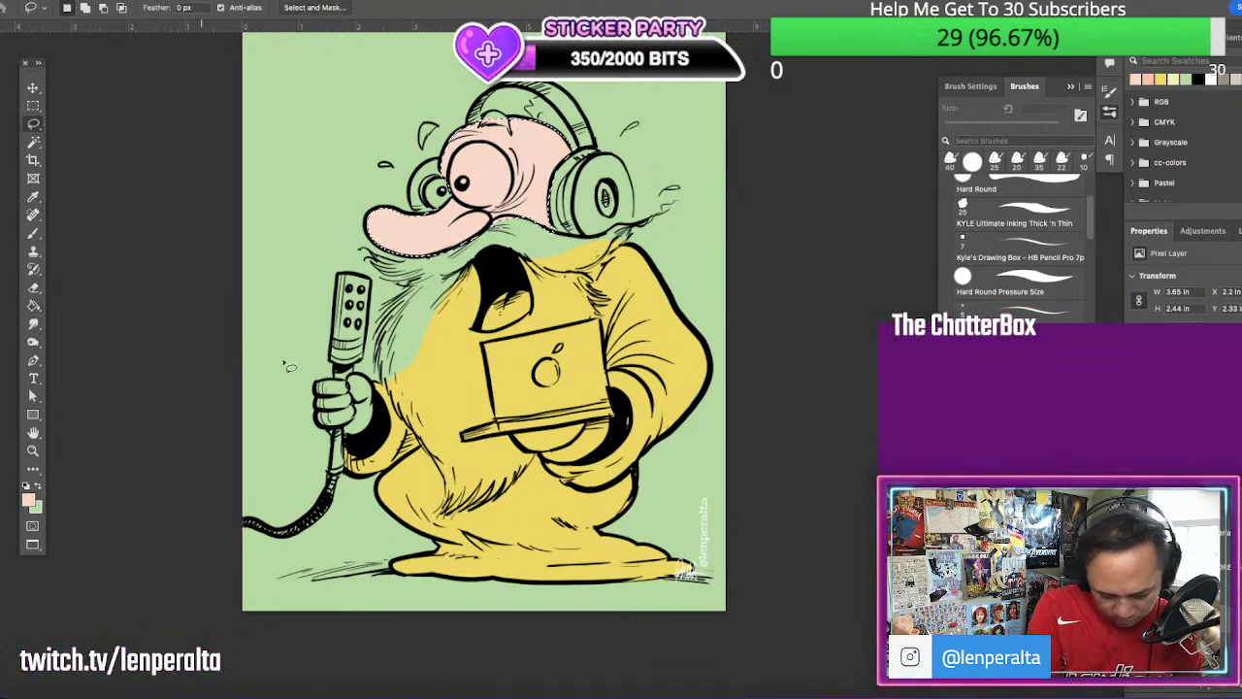
mouse_move(372, 380)
left_mouse_down()
mouse_move(316, 398)
mouse_move(316, 420)
mouse_move(380, 435)
mouse_move(374, 382)
left_mouse_up()
key("g")
left_click(353, 401)
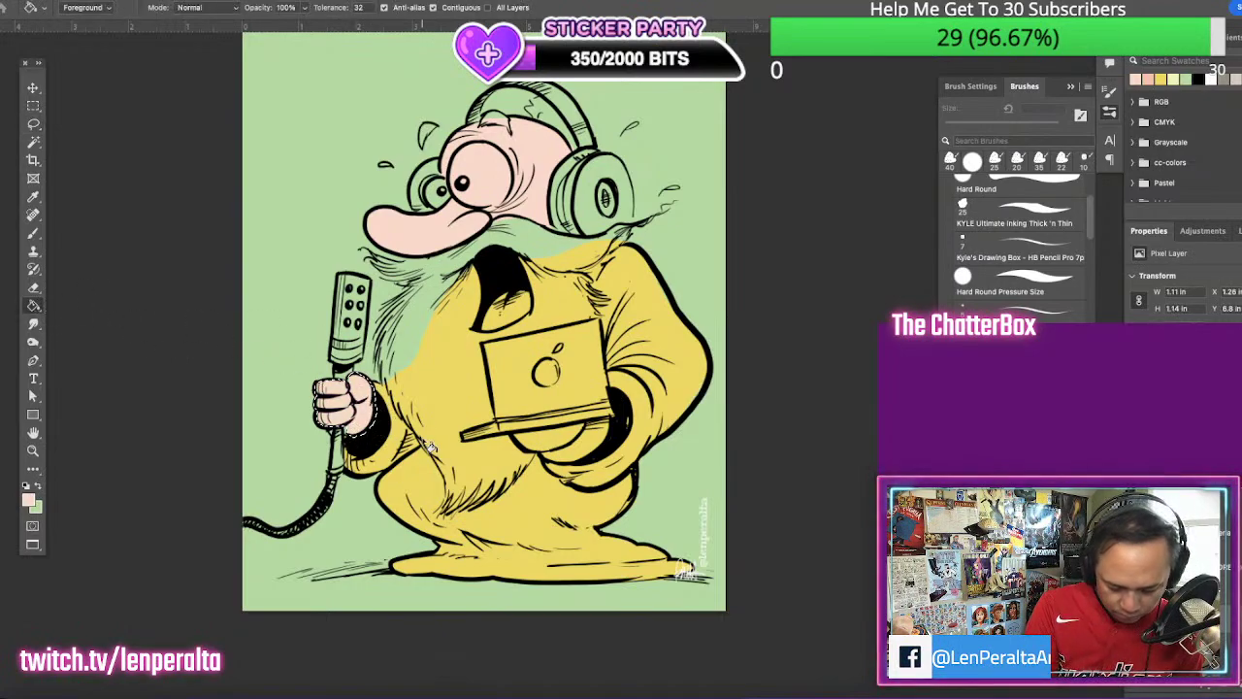
Choose a light peach foreground colour and recolour the face, nose and microphone hand with it
left_click(32, 498)
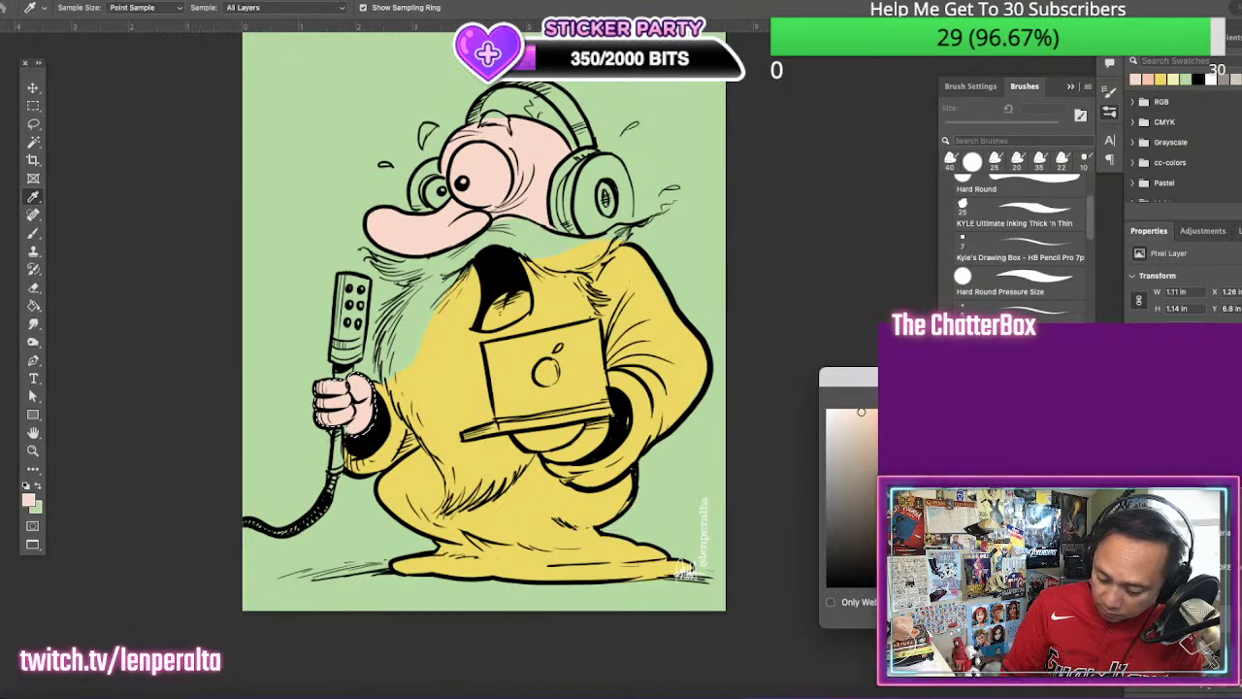
key("Return")
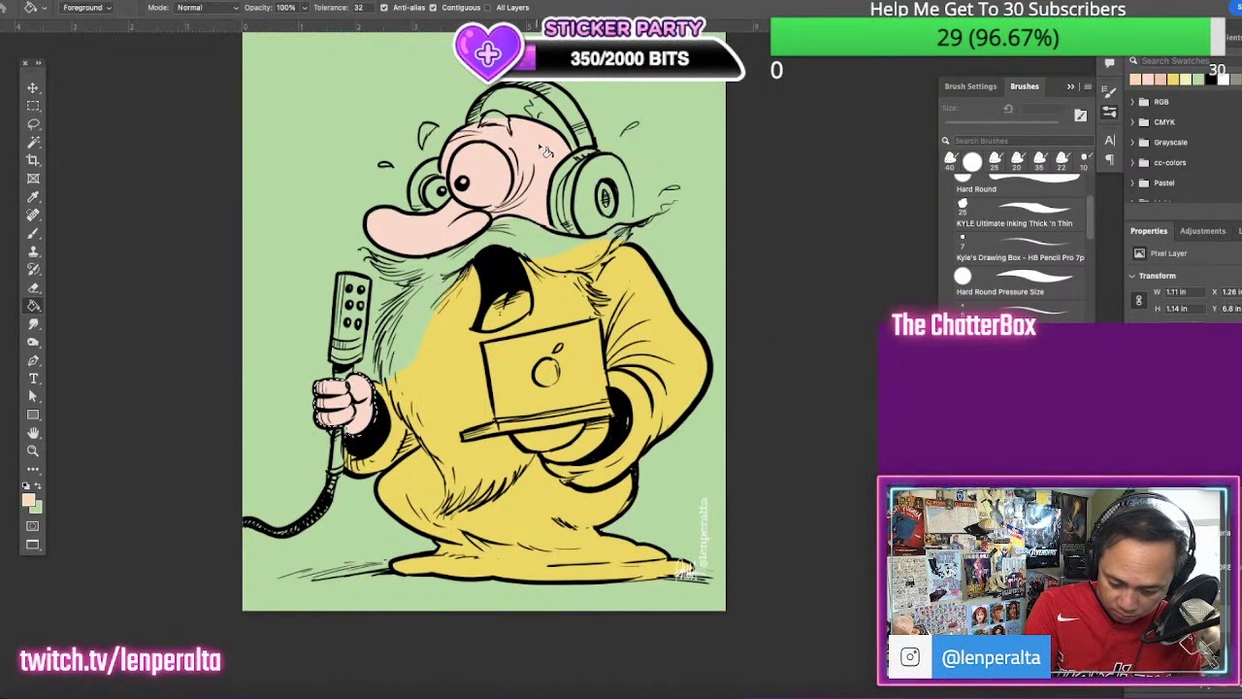
left_click(30, 499)
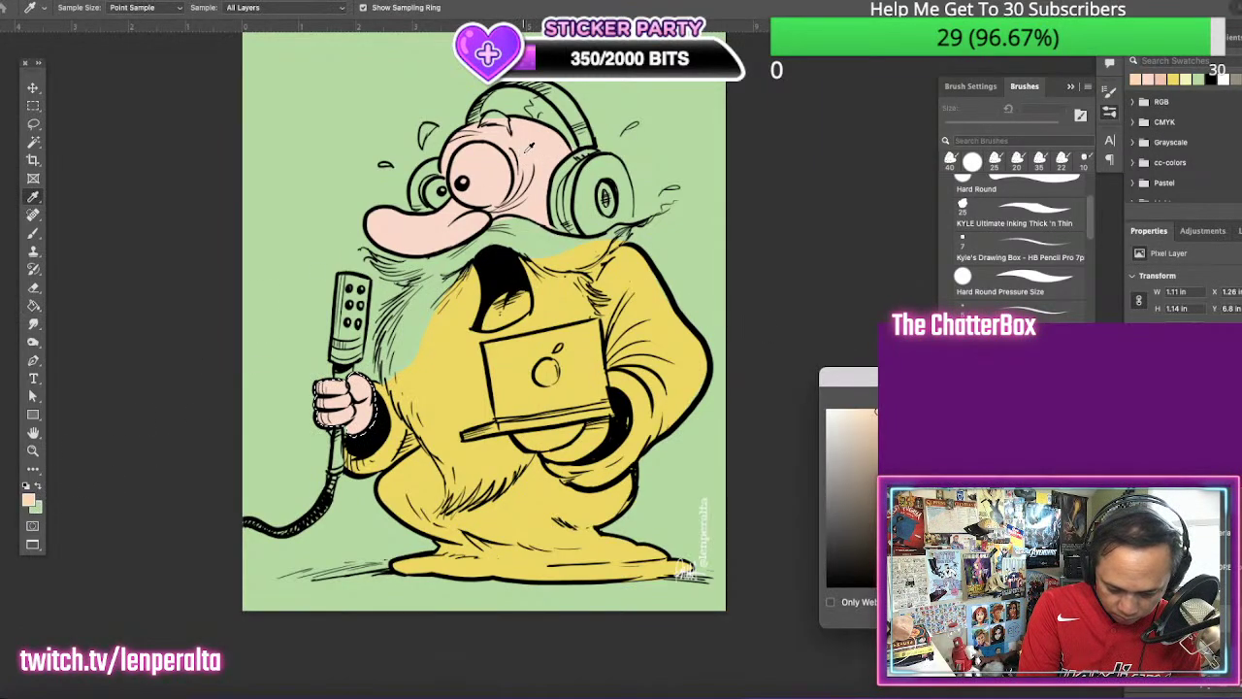
key("Return")
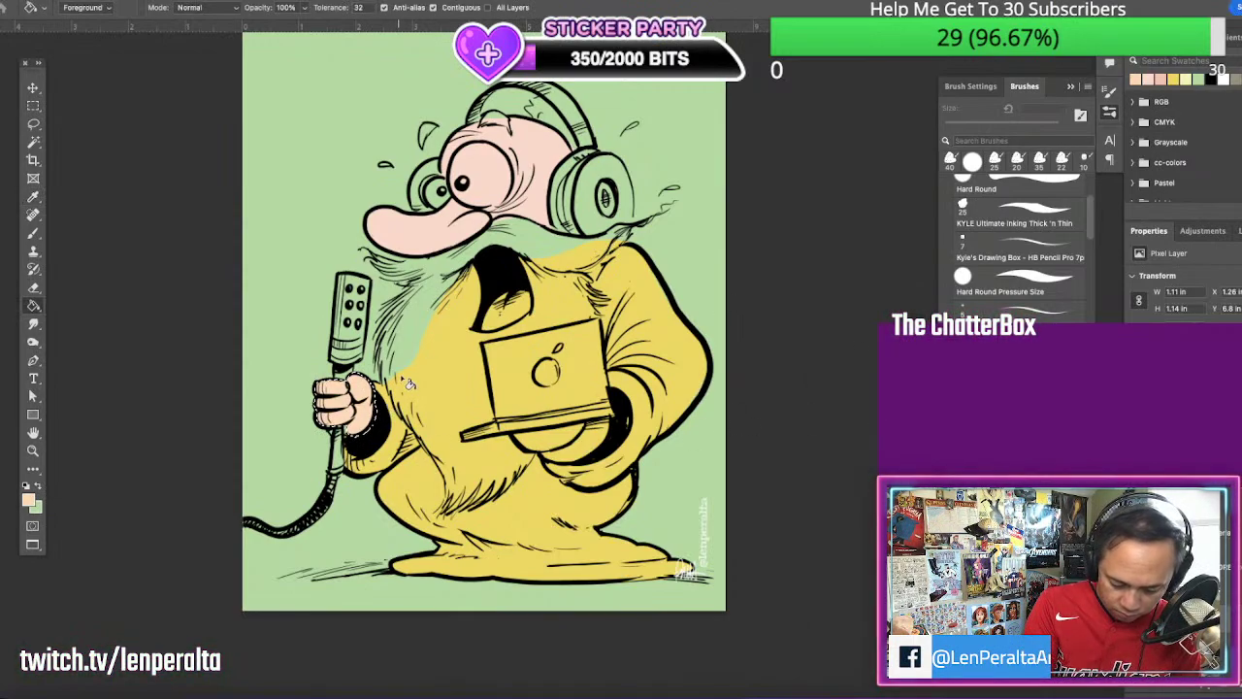
left_click(540, 173)
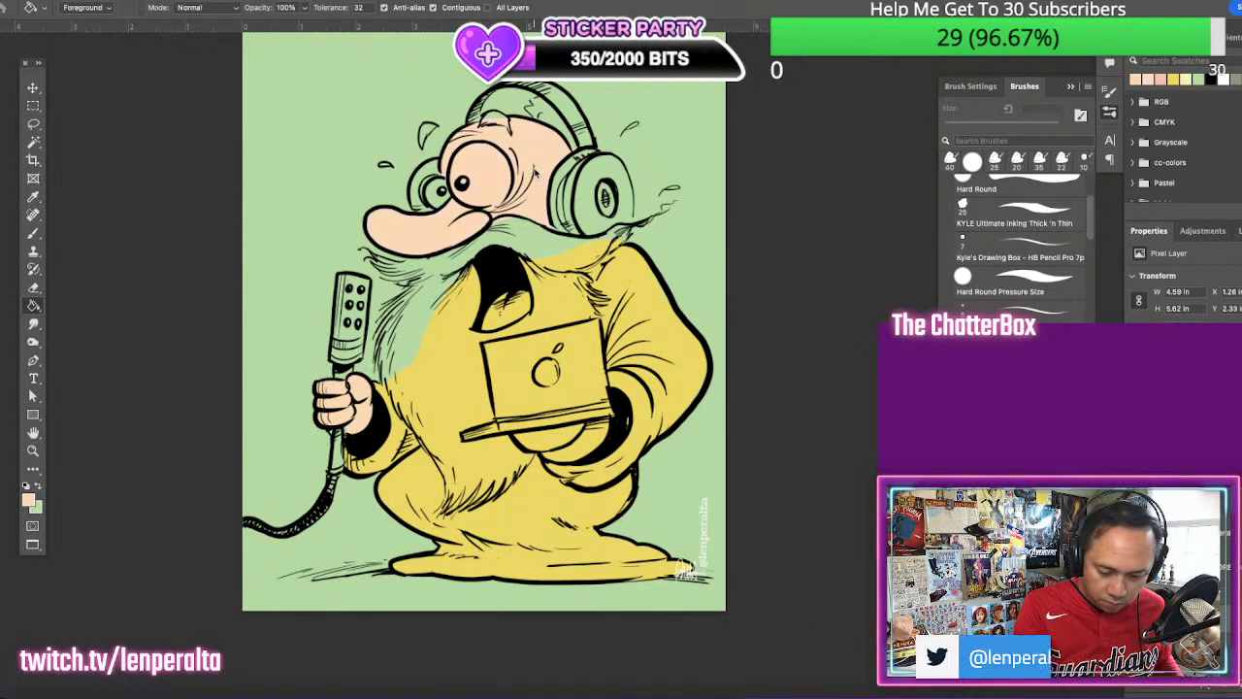
Lasso the hand beneath the laptop, fill it with the light peach and deselect
left_click(34, 123)
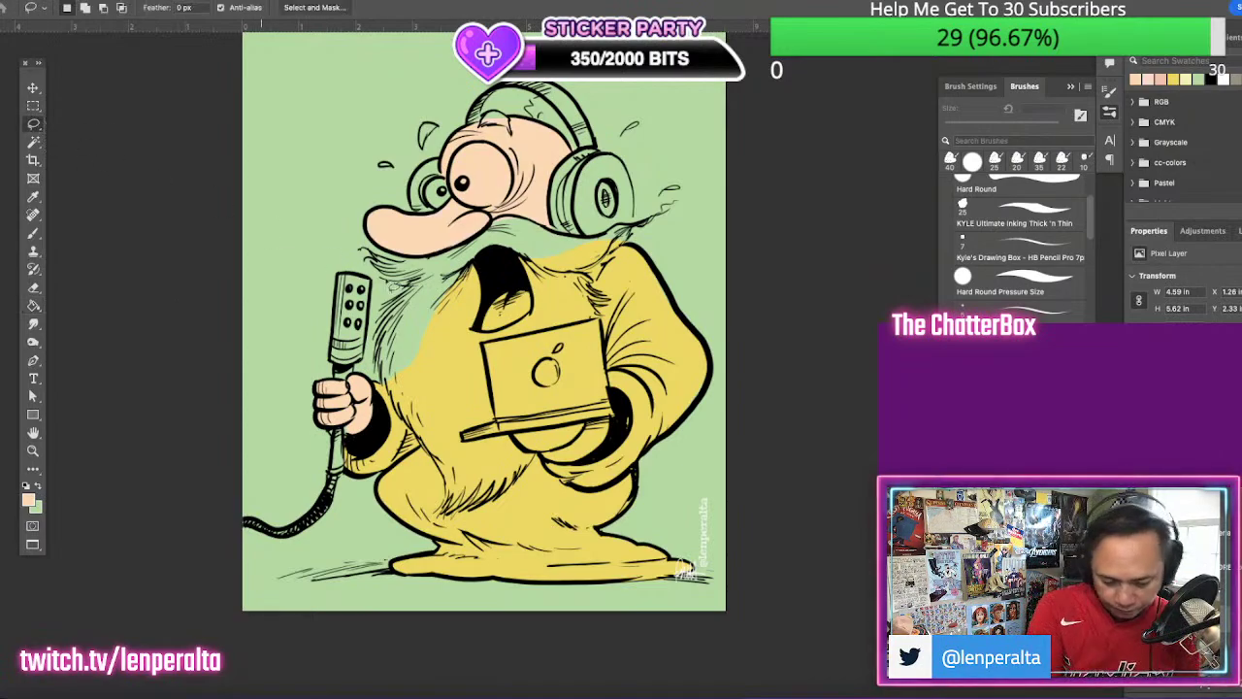
mouse_move(527, 439)
left_mouse_down()
mouse_move(543, 464)
mouse_move(572, 468)
mouse_move(615, 449)
mouse_move(603, 421)
mouse_move(532, 436)
left_mouse_up()
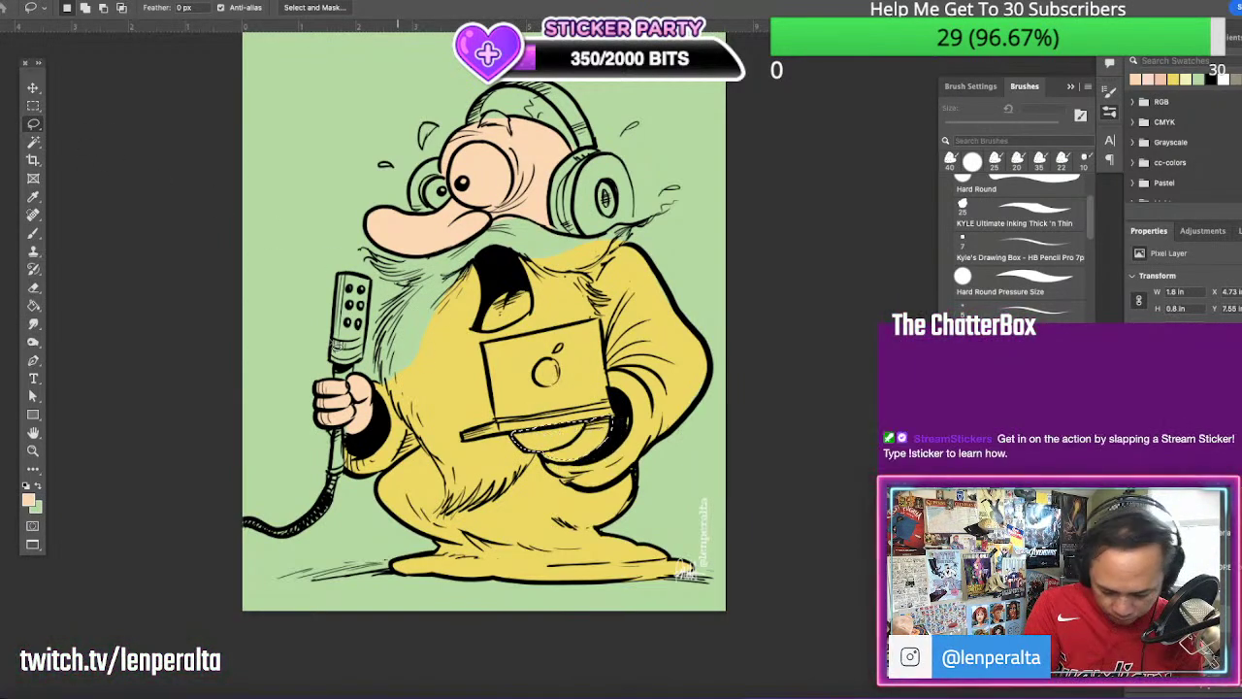
key("g")
left_click(563, 442)
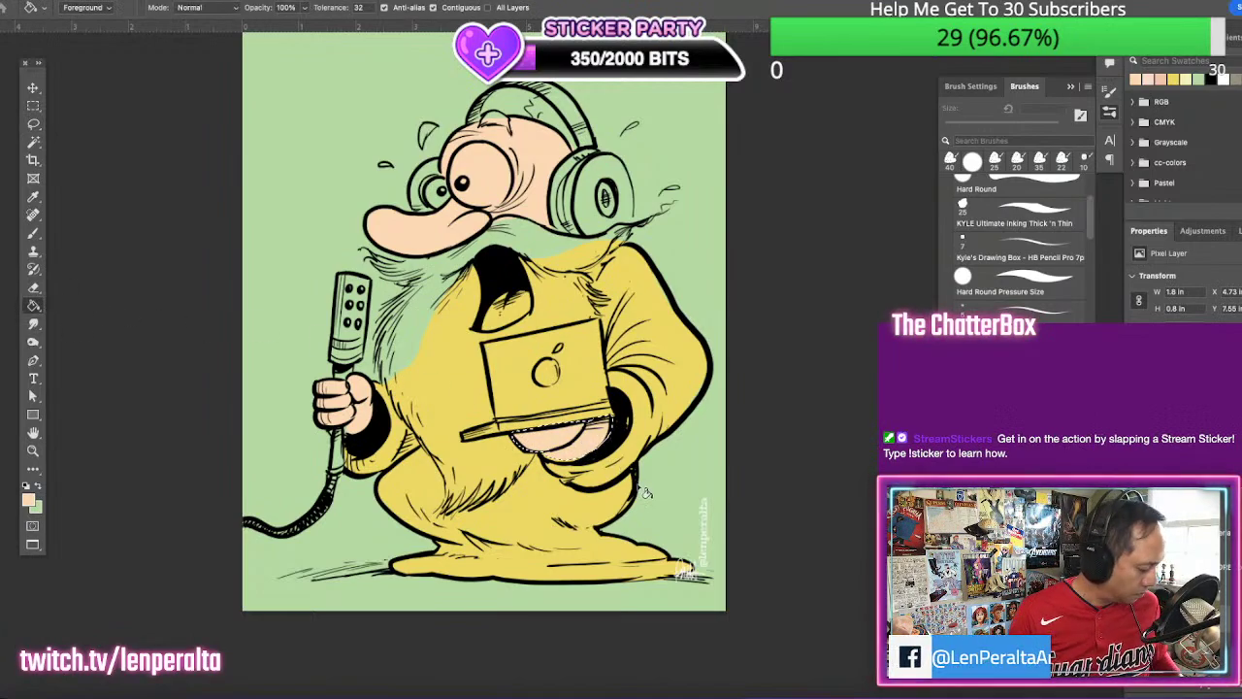
key("super+d")
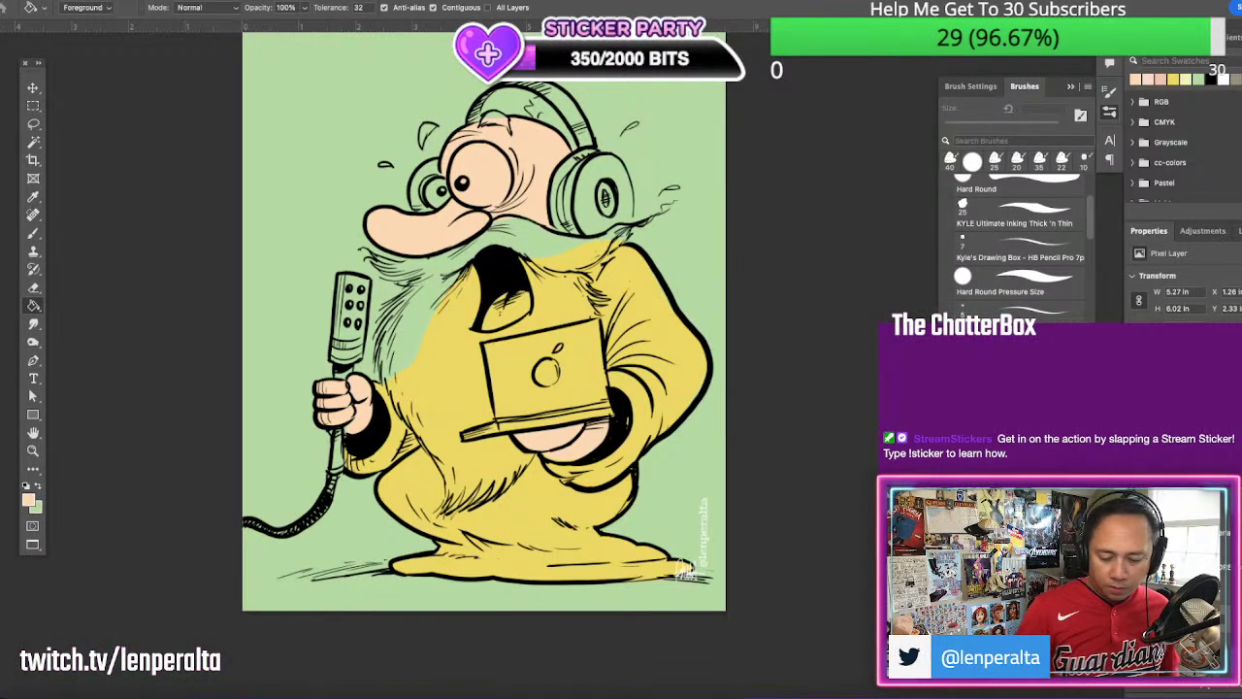
Set the foreground colour to off-white and lasso the beard's left side from below the nose to its pointed tip
left_click(29, 498)
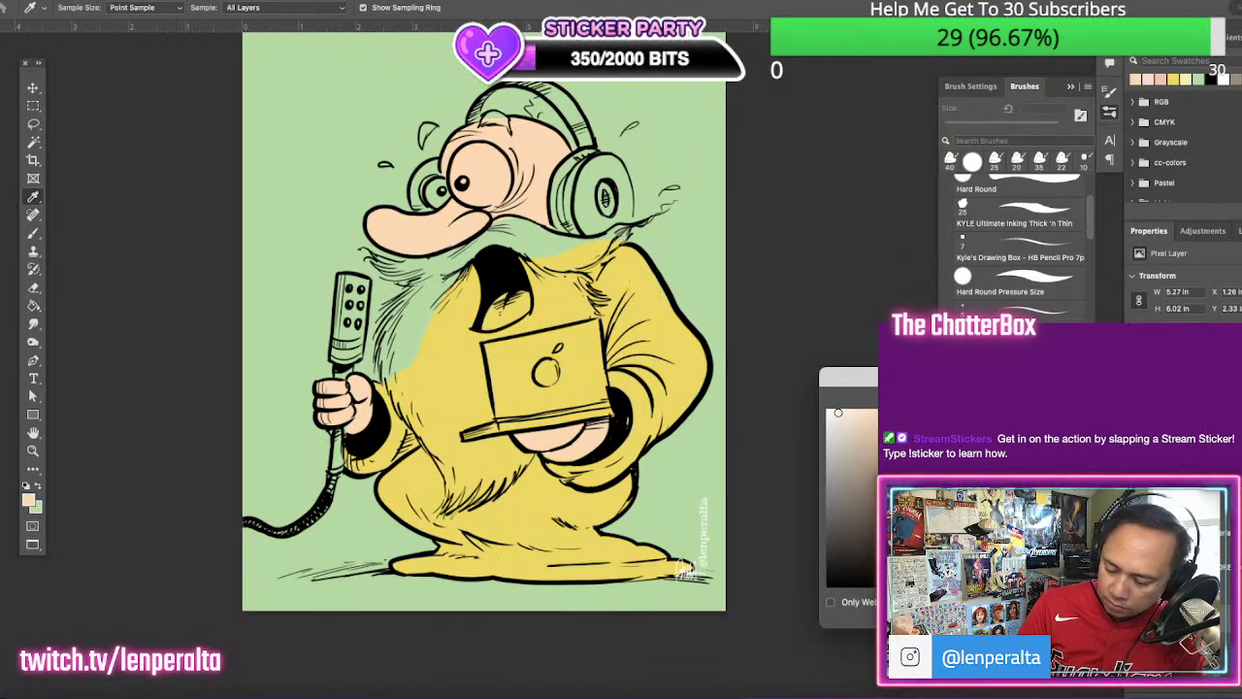
left_click(1160, 405)
left_click(37, 124)
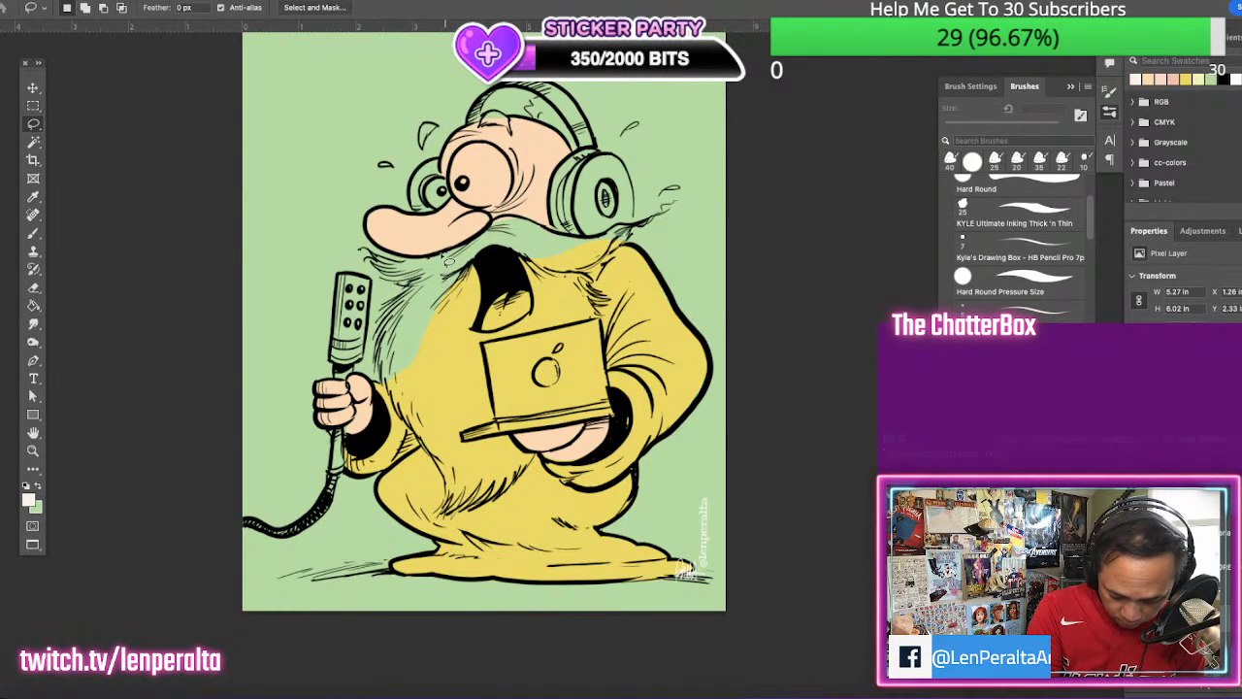
left_click_drag(448, 258, 370, 258)
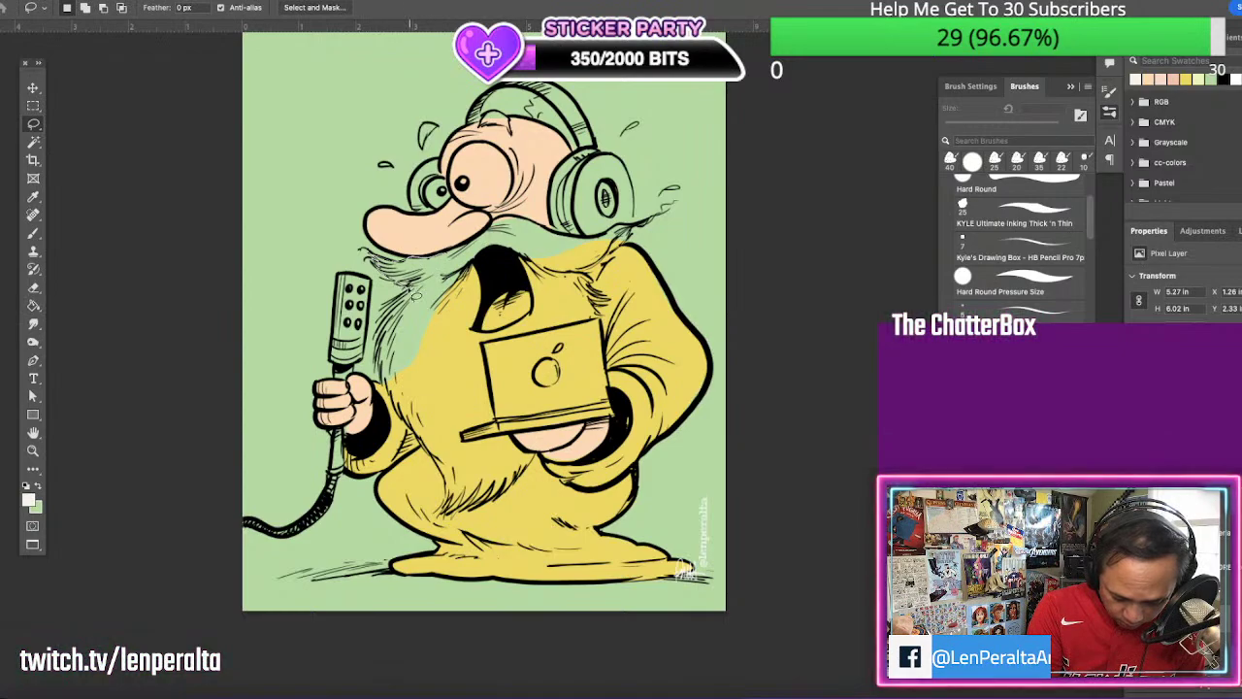
mouse_move(389, 388)
left_mouse_down()
mouse_move(448, 475)
mouse_move(448, 519)
mouse_move(499, 511)
mouse_move(548, 455)
left_mouse_up()
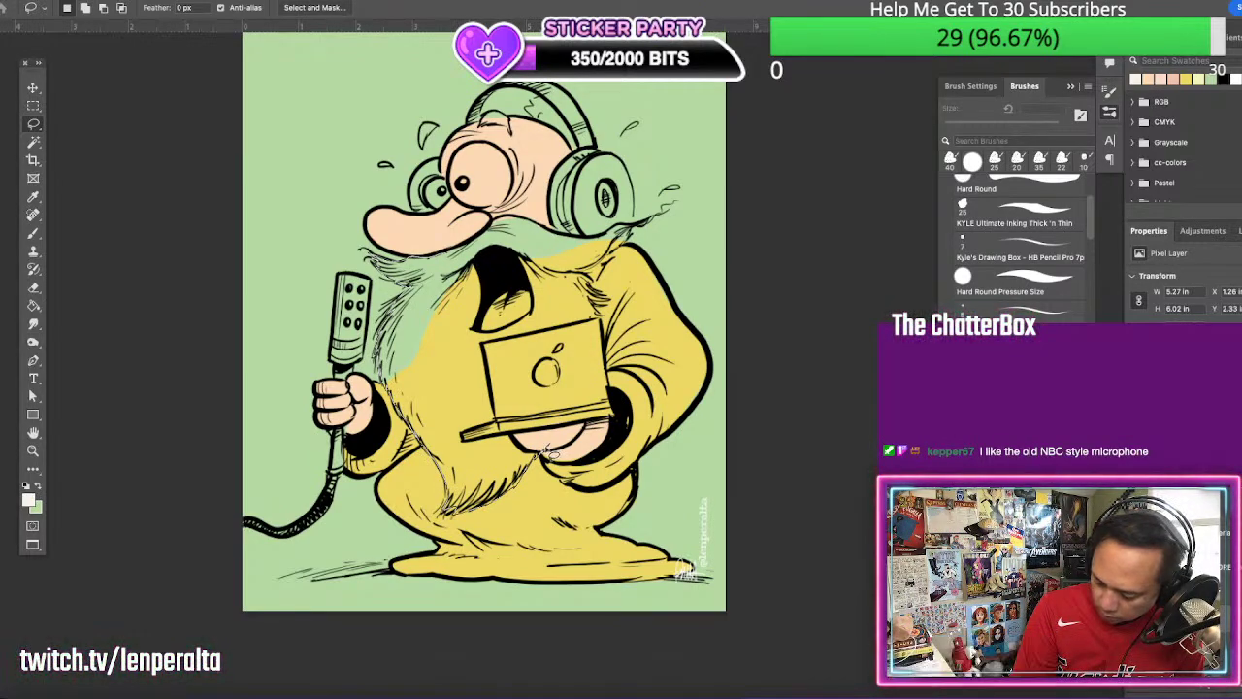
left_click_drag(549, 454, 547, 454)
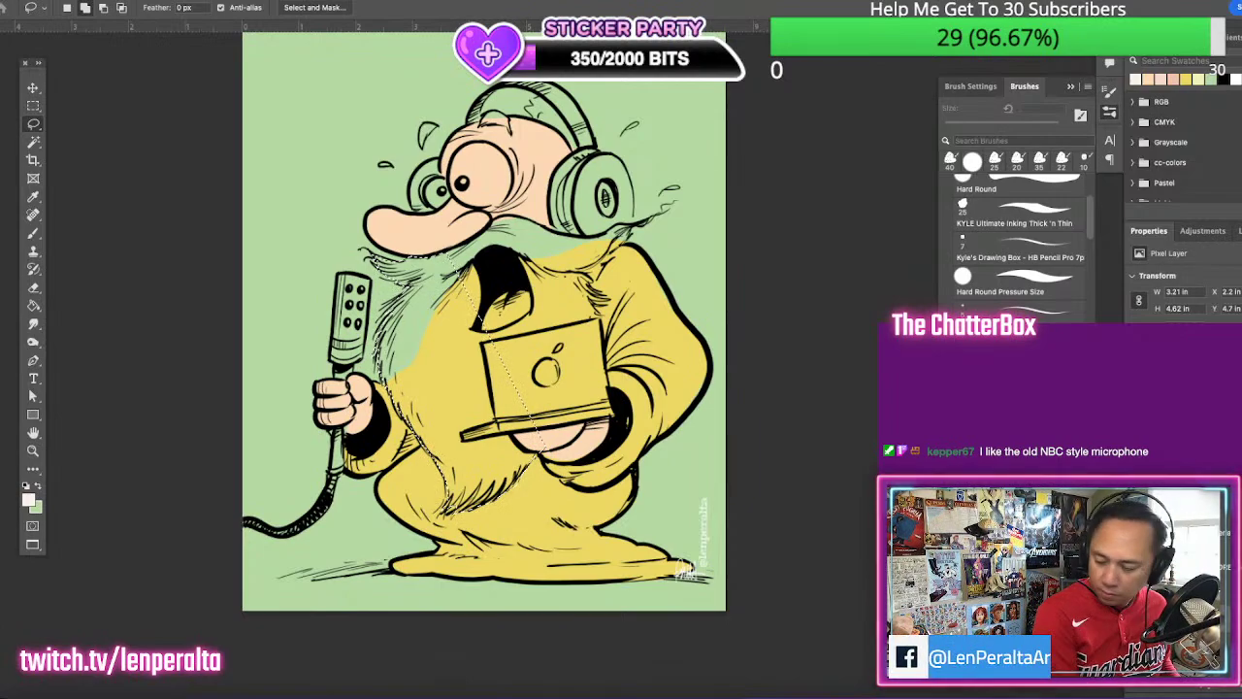
Fill the beard selection with off-white, deselect, and clear the off-white spill from the laptop
left_click(33, 306)
left_click(446, 465)
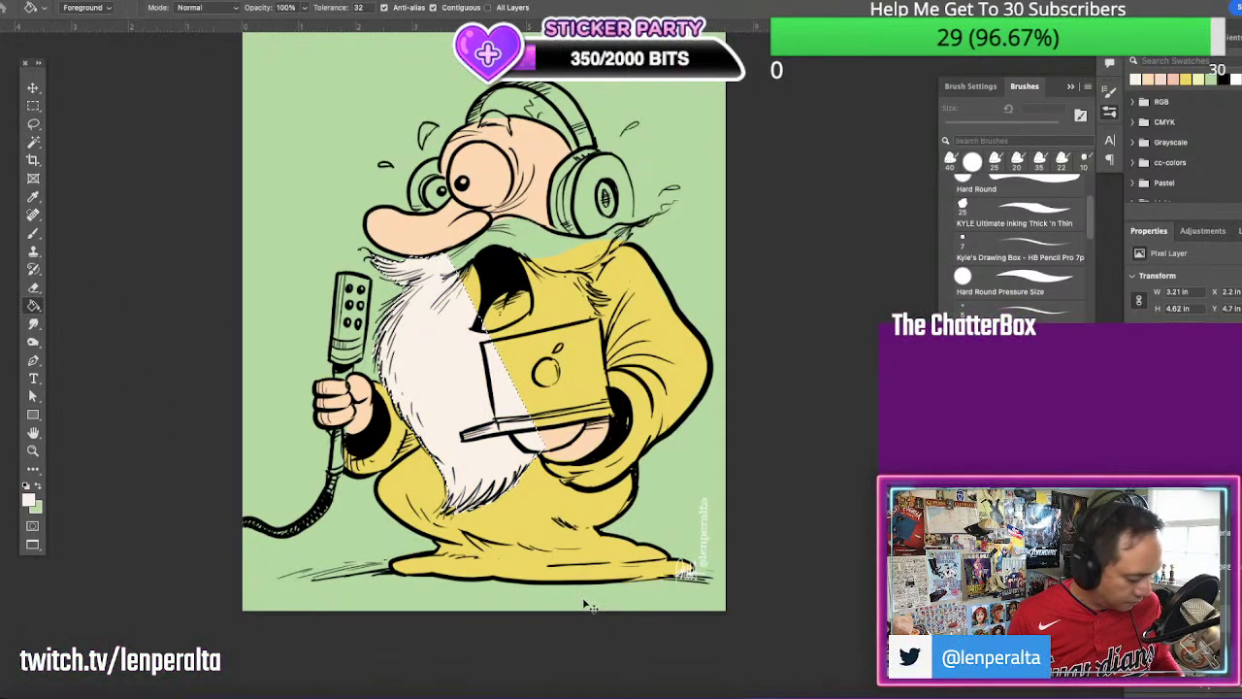
key("ctrl+d")
key("b")
mouse_move(496, 343)
left_mouse_down()
mouse_move(503, 386)
mouse_move(510, 378)
mouse_move(536, 398)
mouse_move(513, 405)
mouse_move(533, 426)
mouse_move(471, 432)
left_mouse_up()
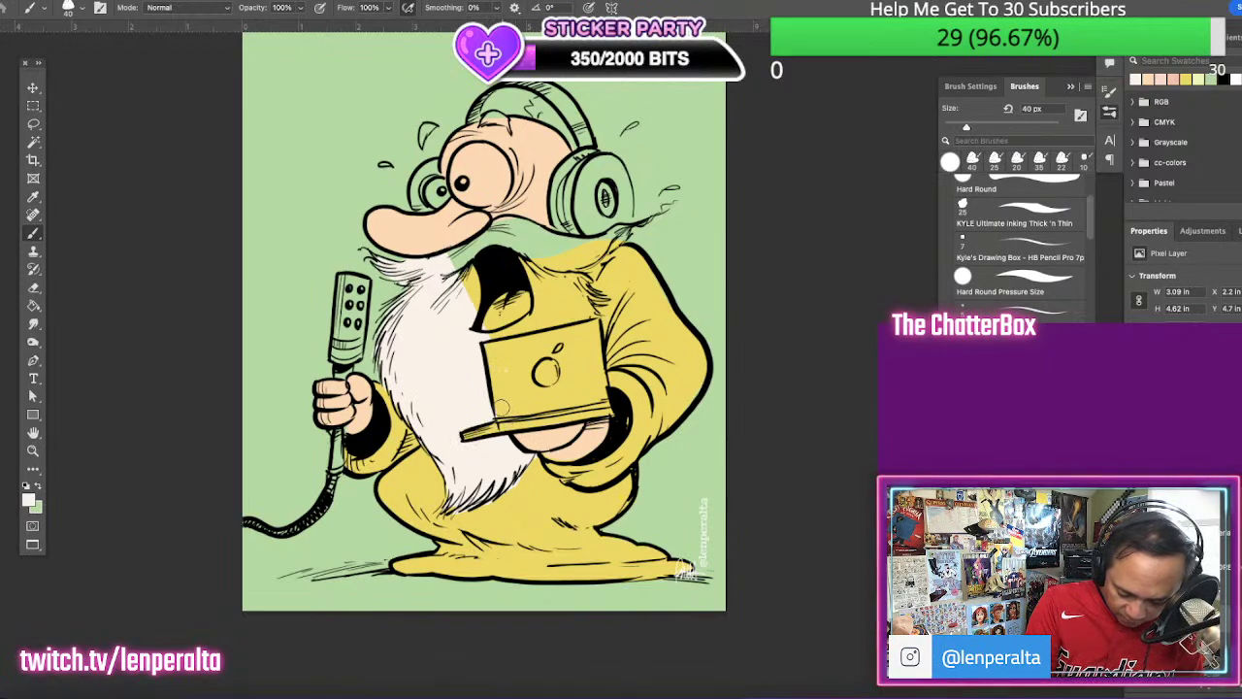
Lasso the moustache and the rest of the beard around the mouth and fill the selection with off-white
key("l")
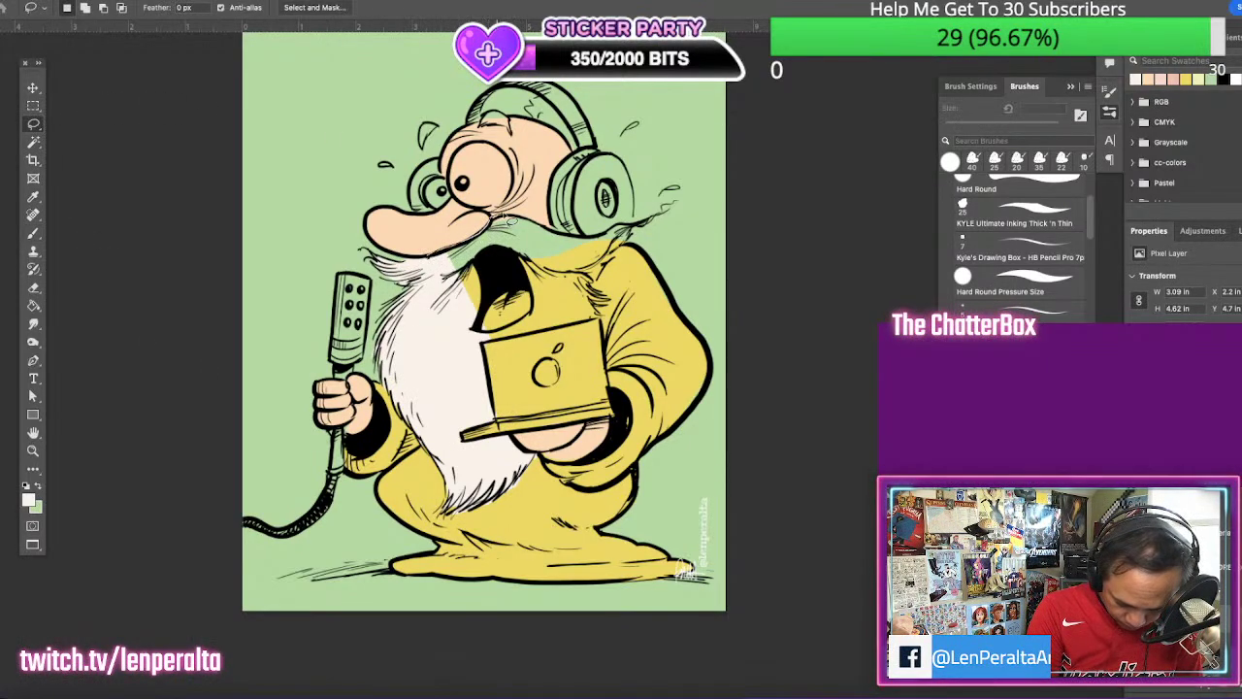
mouse_move(531, 223)
left_mouse_down()
mouse_move(574, 240)
mouse_move(645, 224)
mouse_move(587, 289)
mouse_move(598, 313)
mouse_move(571, 335)
mouse_move(492, 355)
mouse_move(496, 427)
mouse_move(442, 282)
mouse_move(444, 252)
left_mouse_up()
left_click(33, 306)
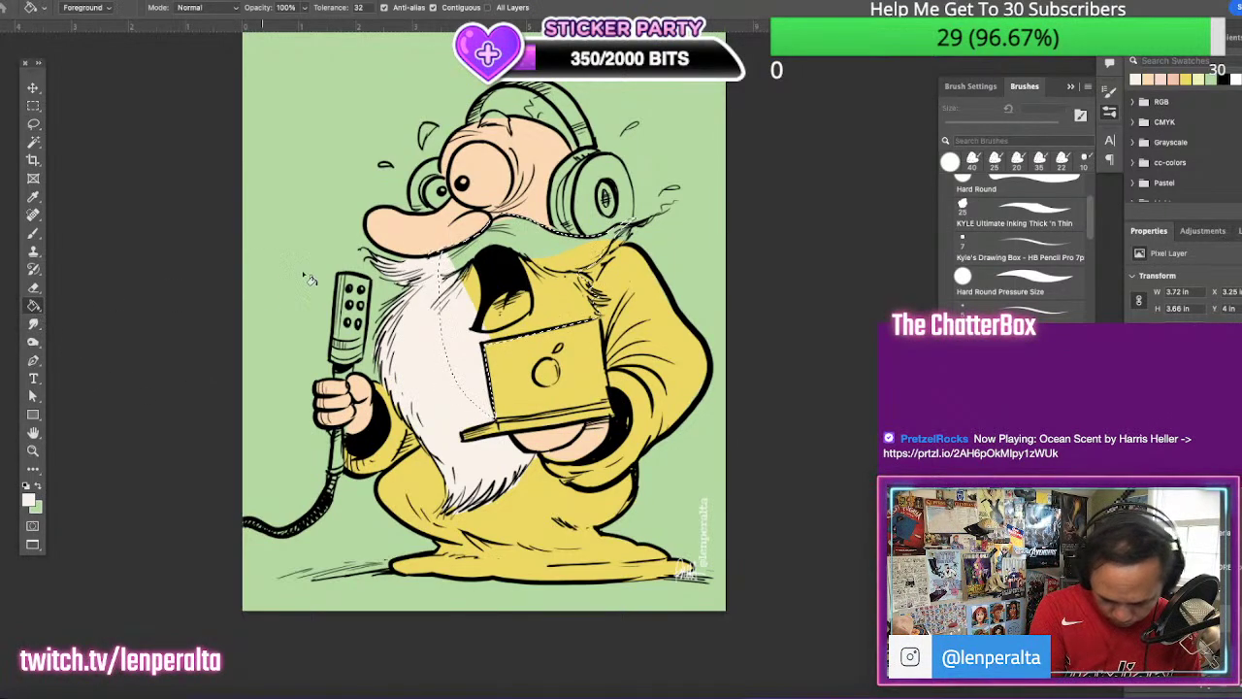
left_click(587, 301)
Set the foreground colour to a cleaner white, refill the whole beard and moustache with it, and deselect
left_click(28, 499)
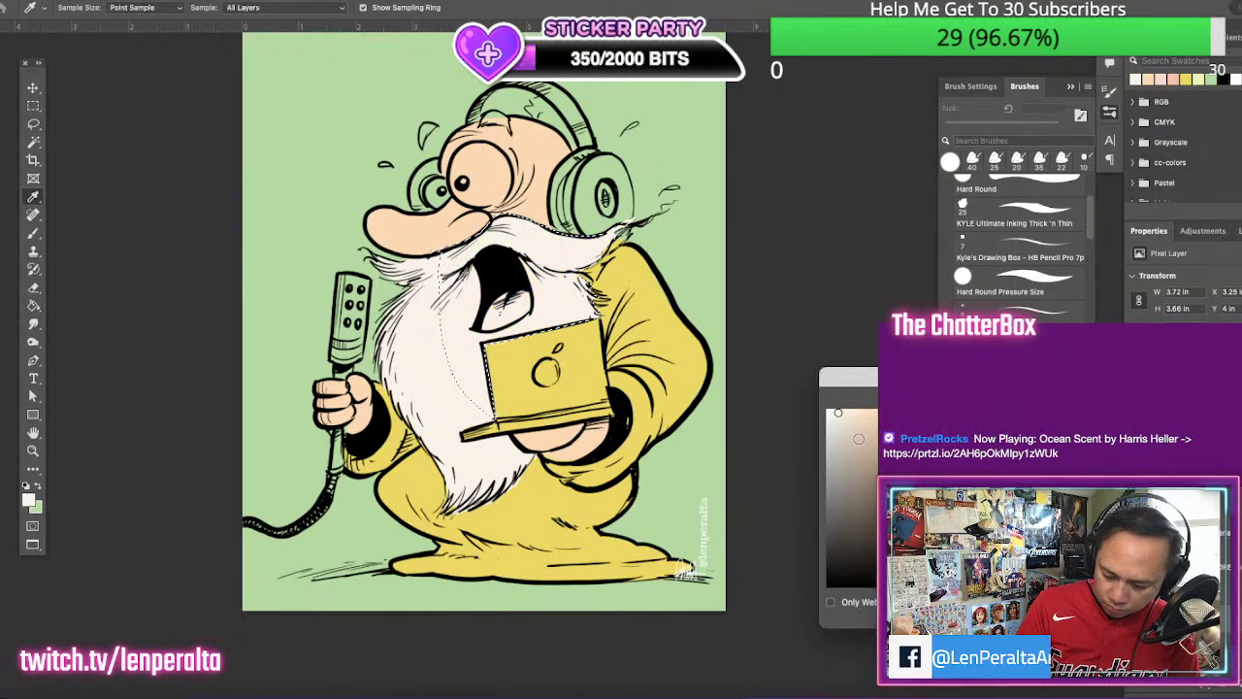
key("Return")
left_click(597, 301)
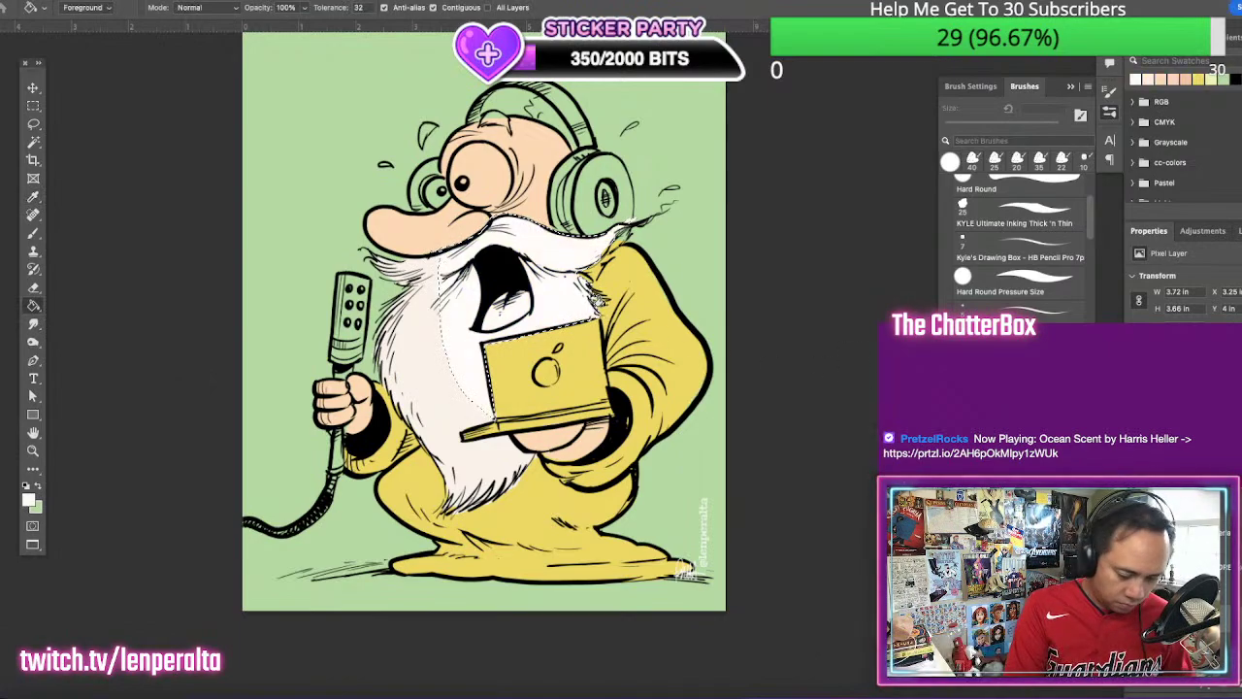
key("ctrl+d")
left_click(496, 373)
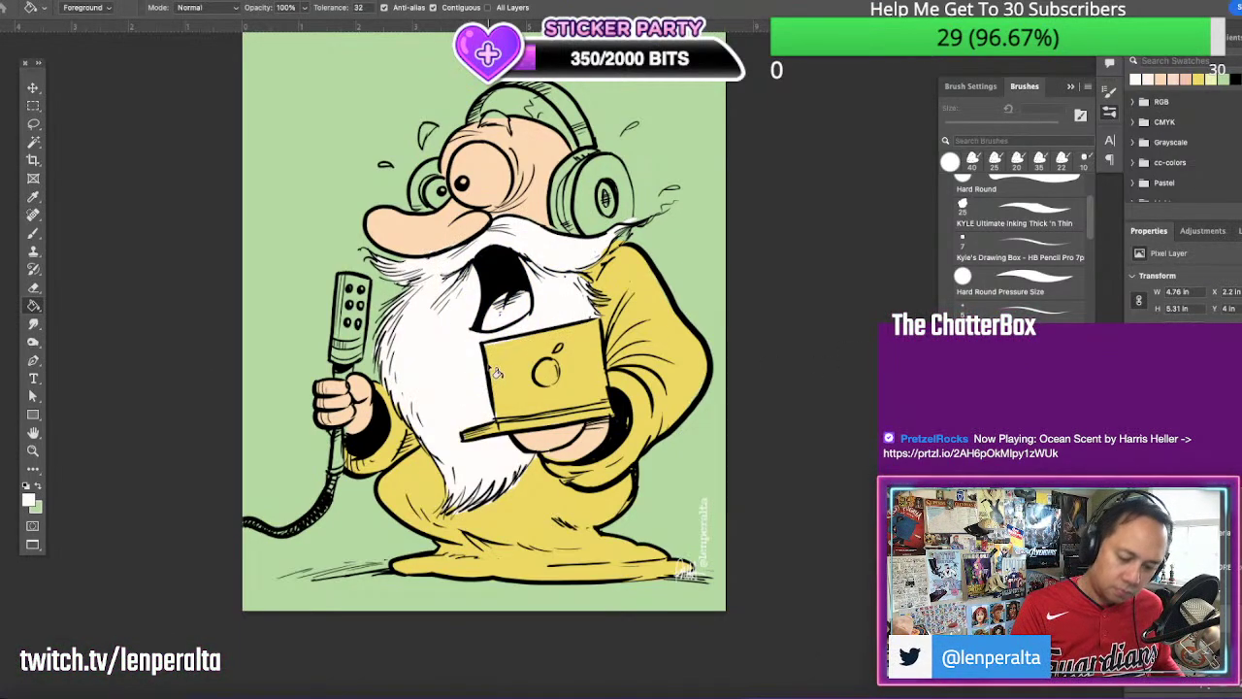
Brush white over both eyes, the eyebrow tufts and the pointed tip of the beard
key("b")
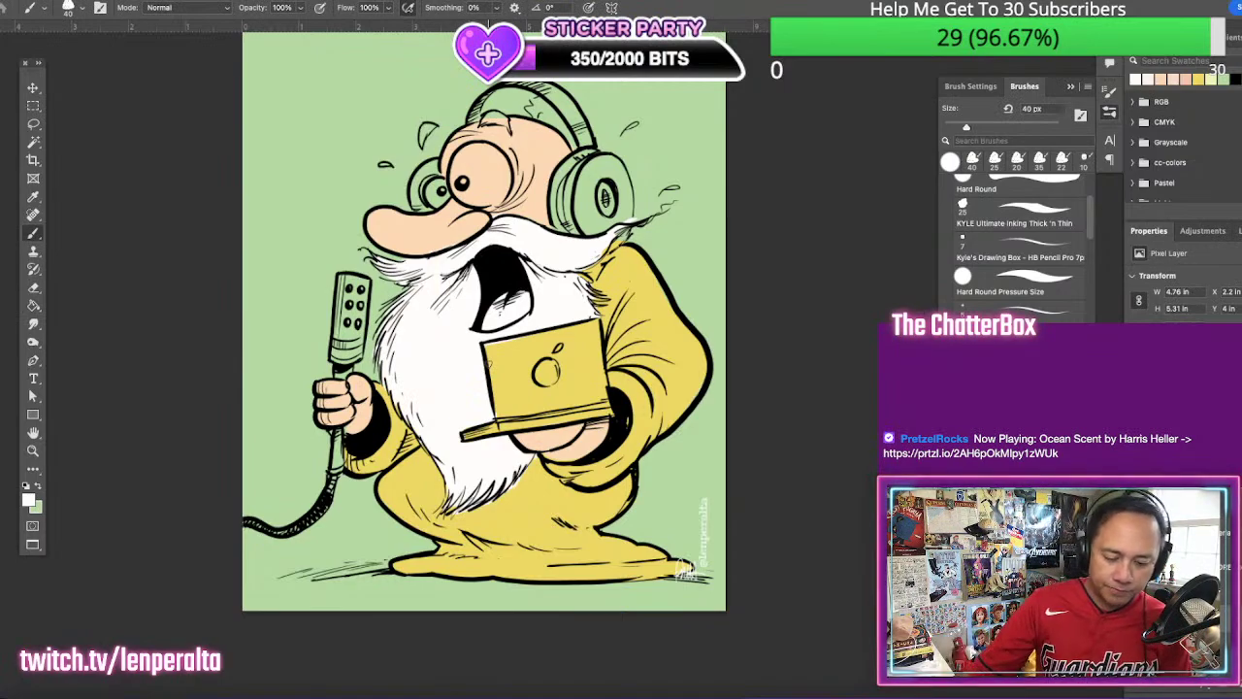
mouse_move(433, 186)
left_mouse_down()
mouse_move(435, 202)
mouse_move(465, 175)
mouse_move(502, 179)
mouse_move(486, 162)
mouse_move(495, 196)
mouse_move(492, 161)
mouse_move(485, 184)
left_mouse_up()
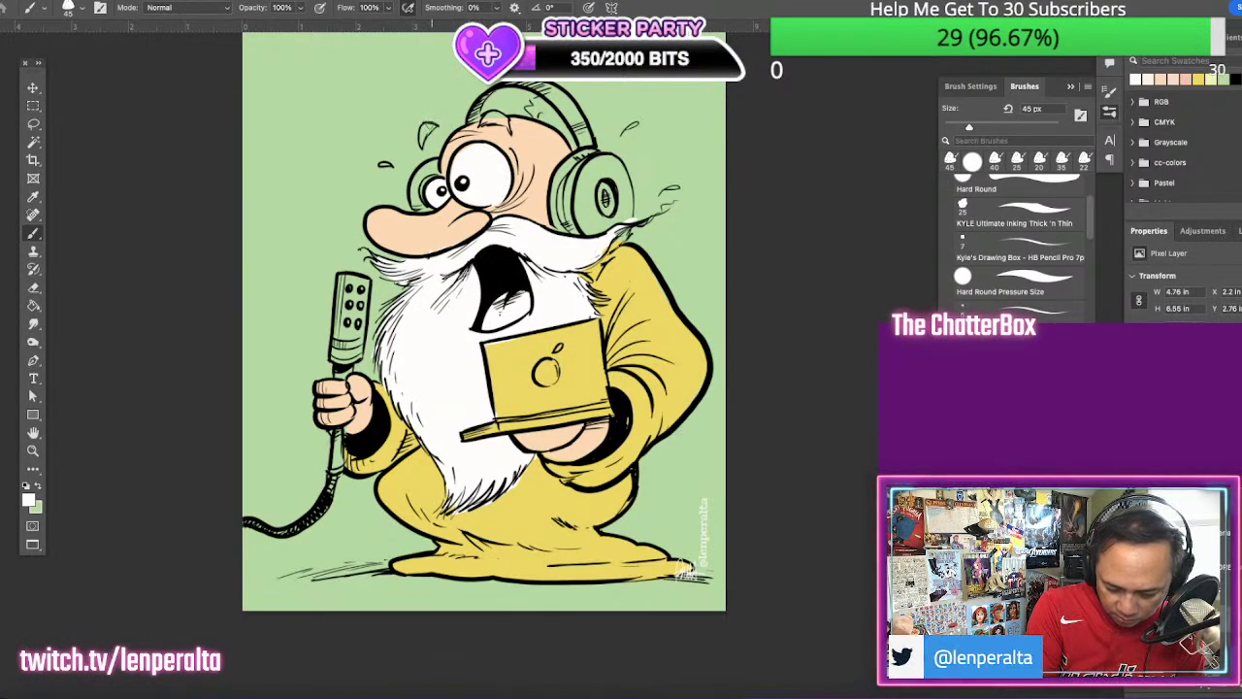
mouse_move(524, 114)
left_mouse_down()
mouse_move(492, 116)
mouse_move(505, 123)
left_mouse_up()
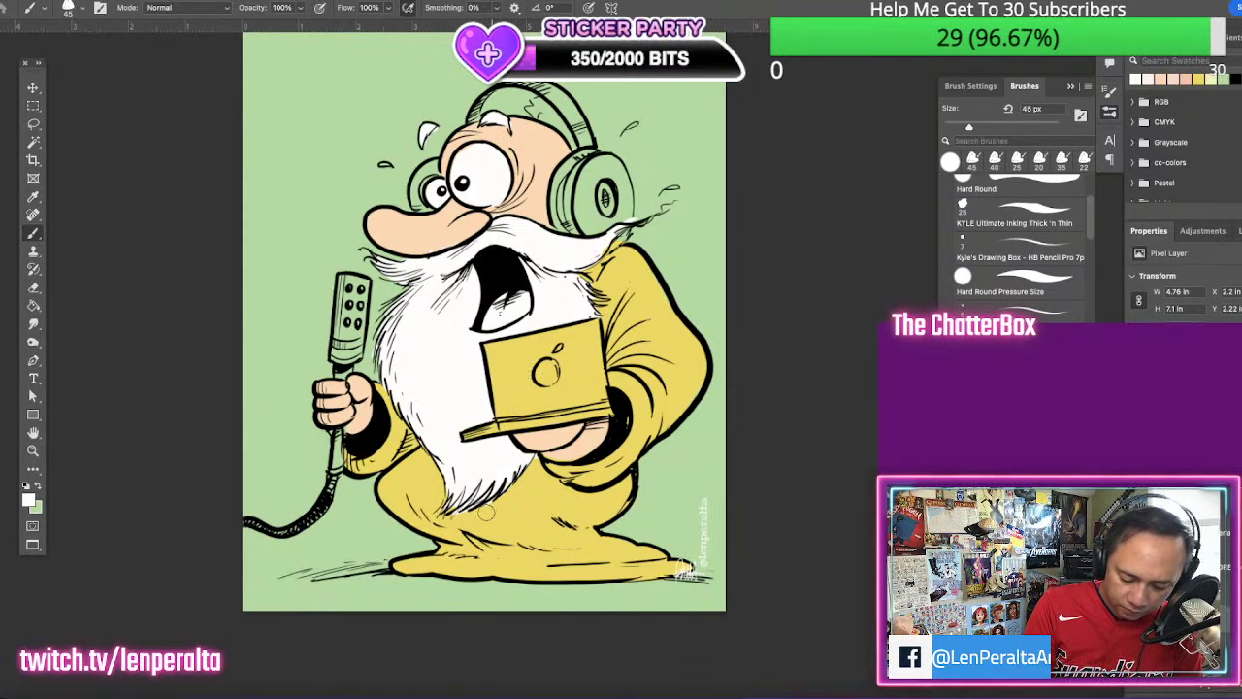
left_click_drag(450, 518, 465, 516)
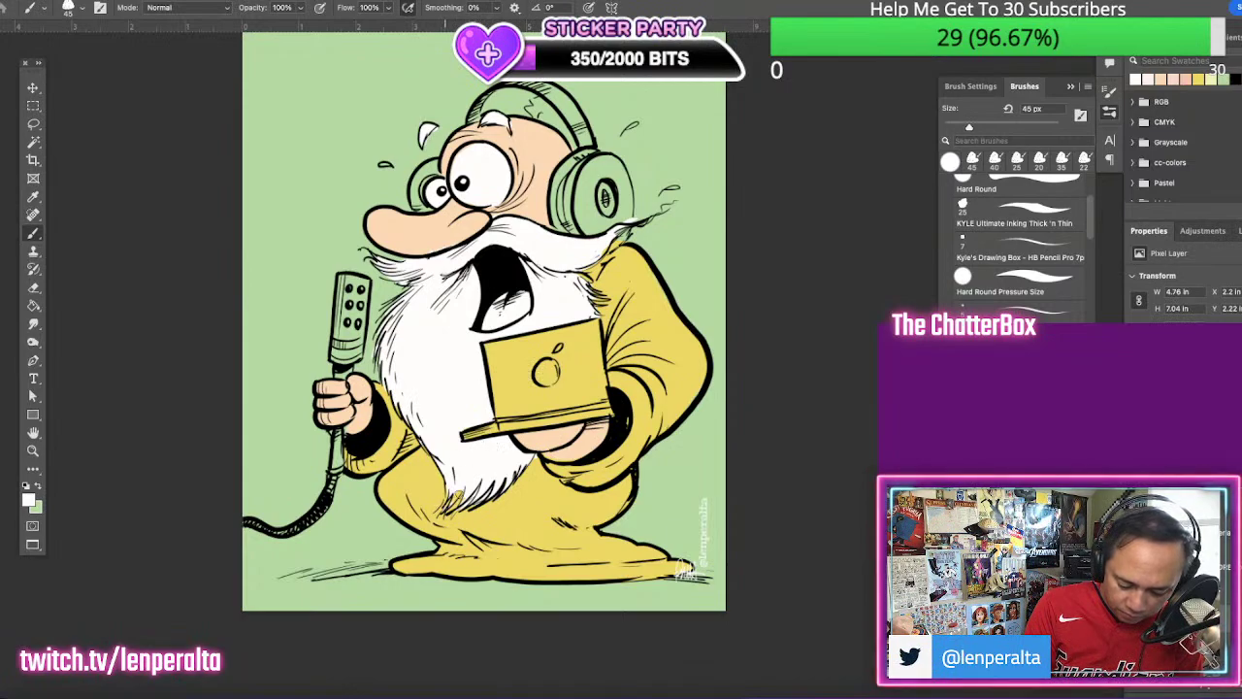
key(".")
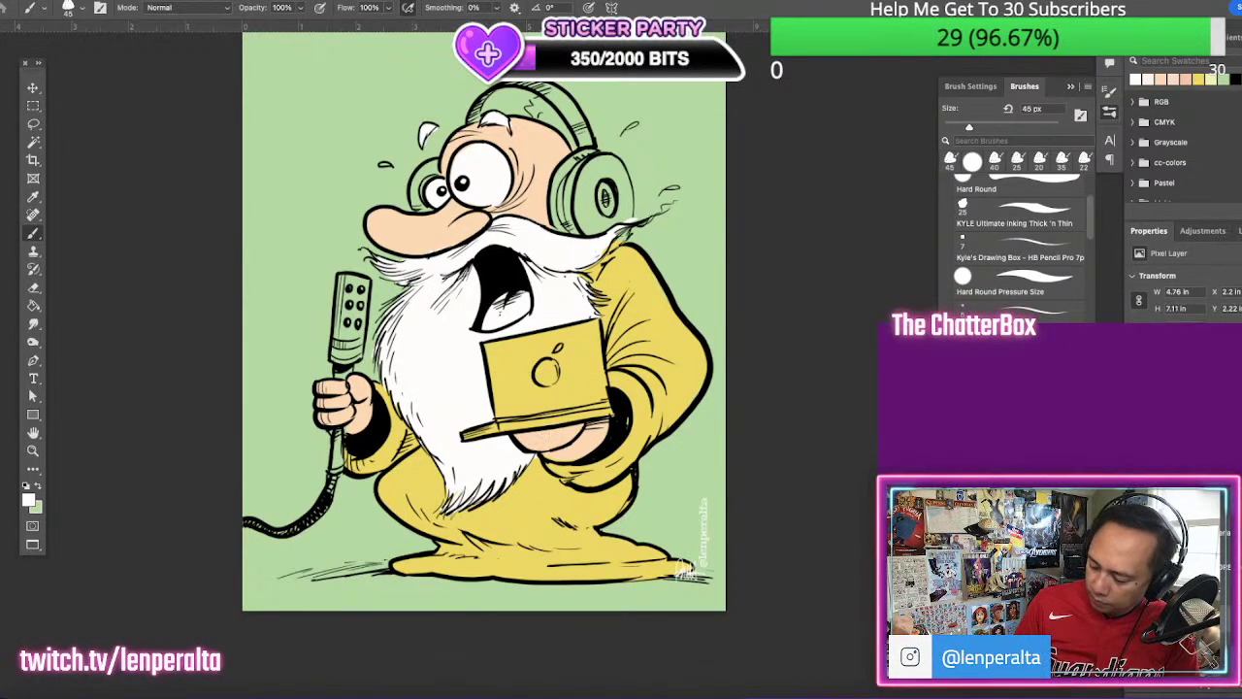
Sample the light green on the background layer, choose a darker muted green and fill the background with it
left_click(1203, 524)
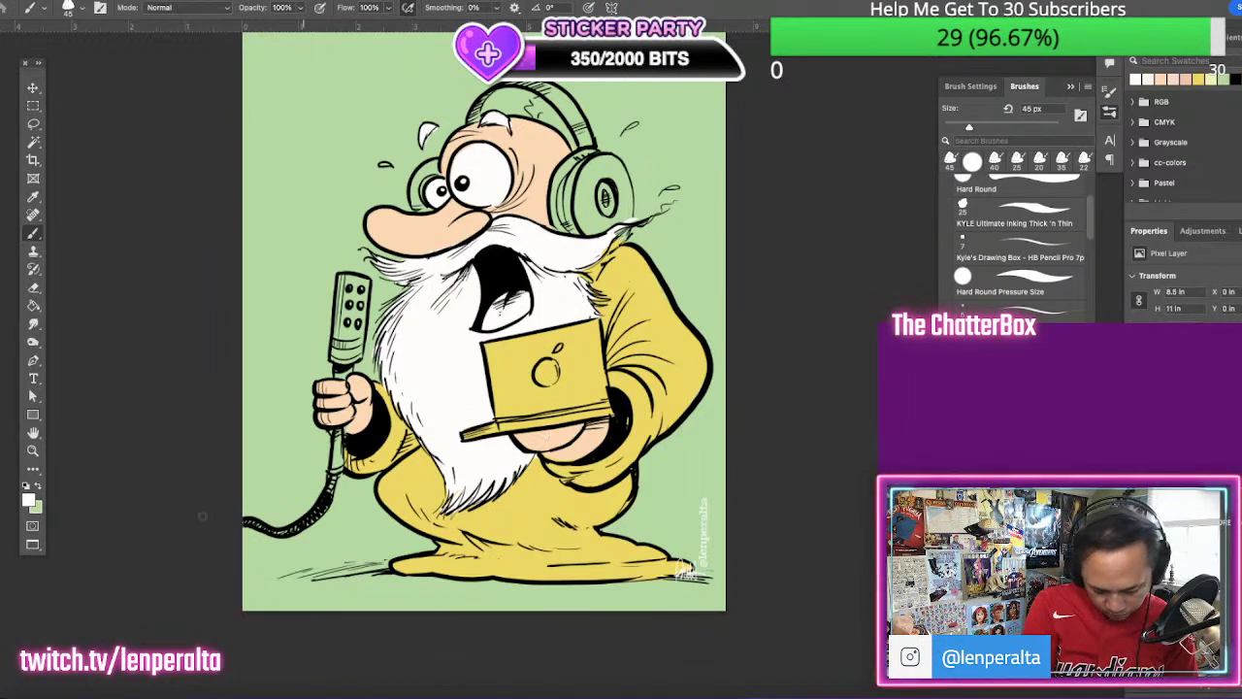
key("i")
left_click(347, 137)
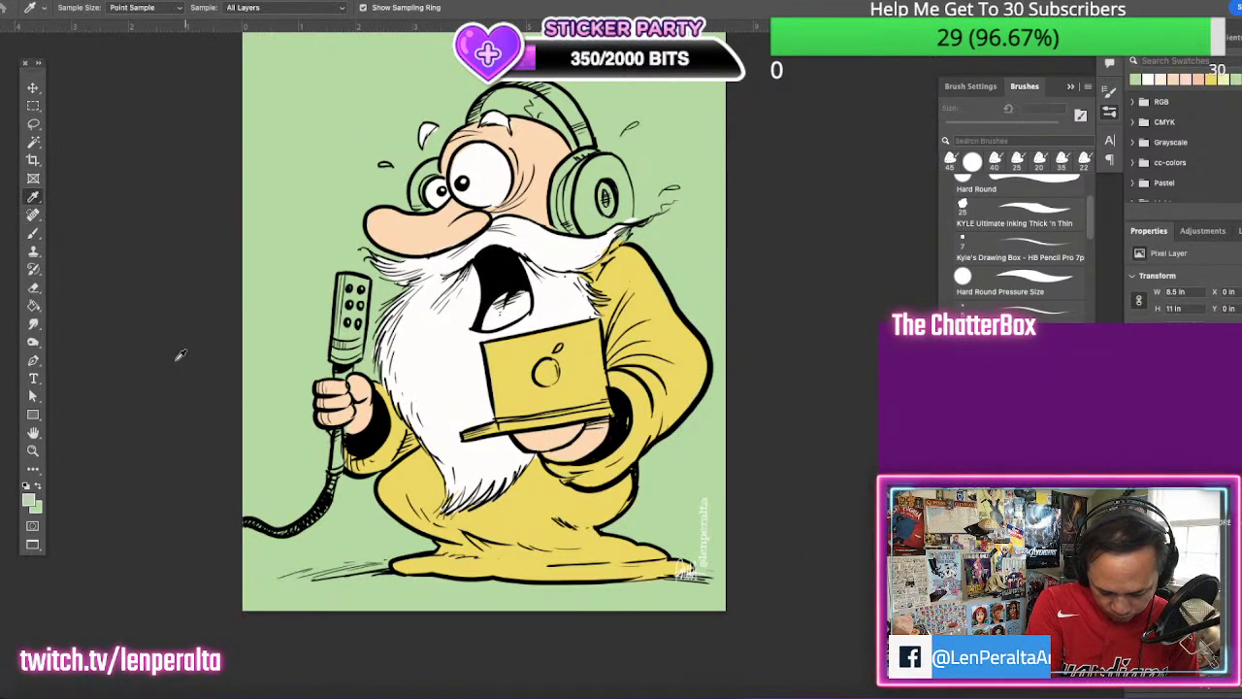
left_click(35, 501)
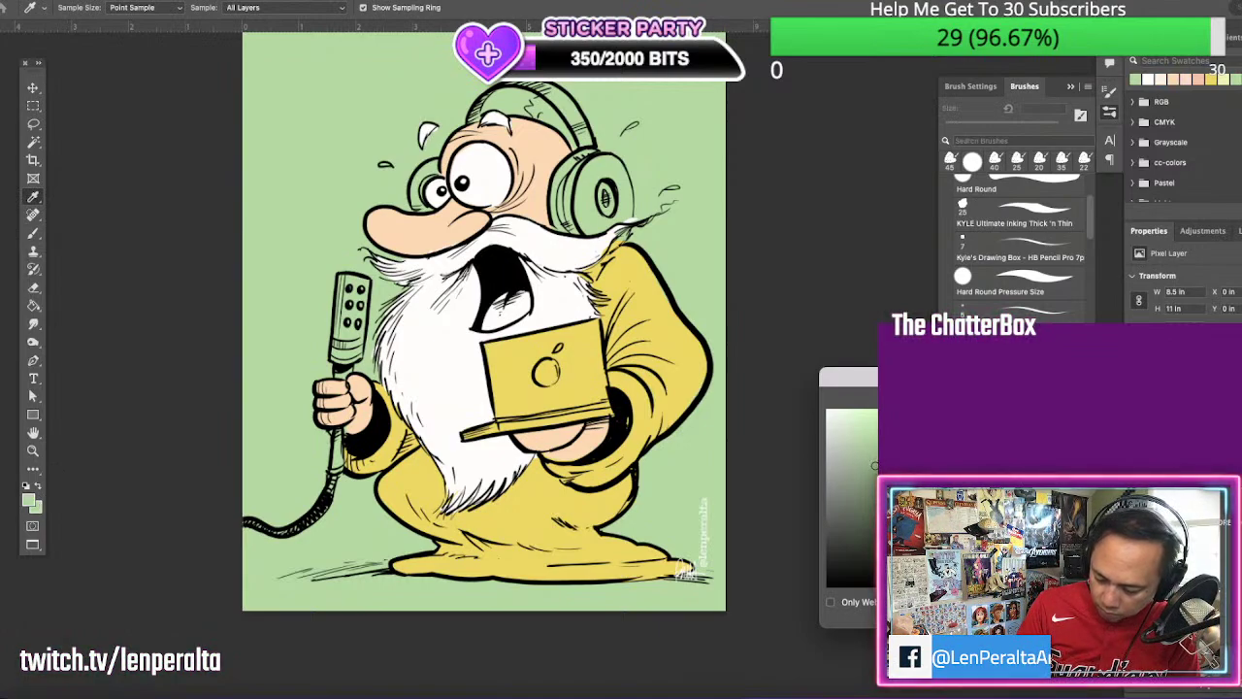
key("Return")
left_click(34, 304)
left_click(722, 292)
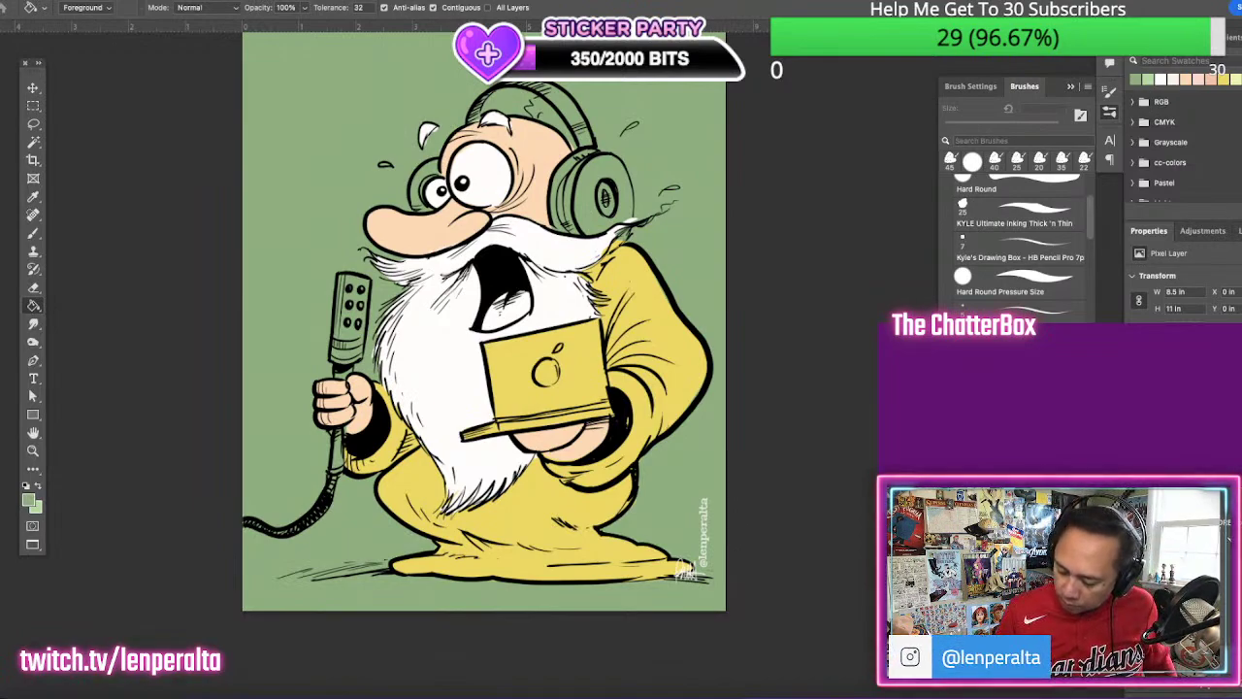
Move the artist's signature and handle upward so they clear the robe's hem and ground shadow
left_click(1194, 539)
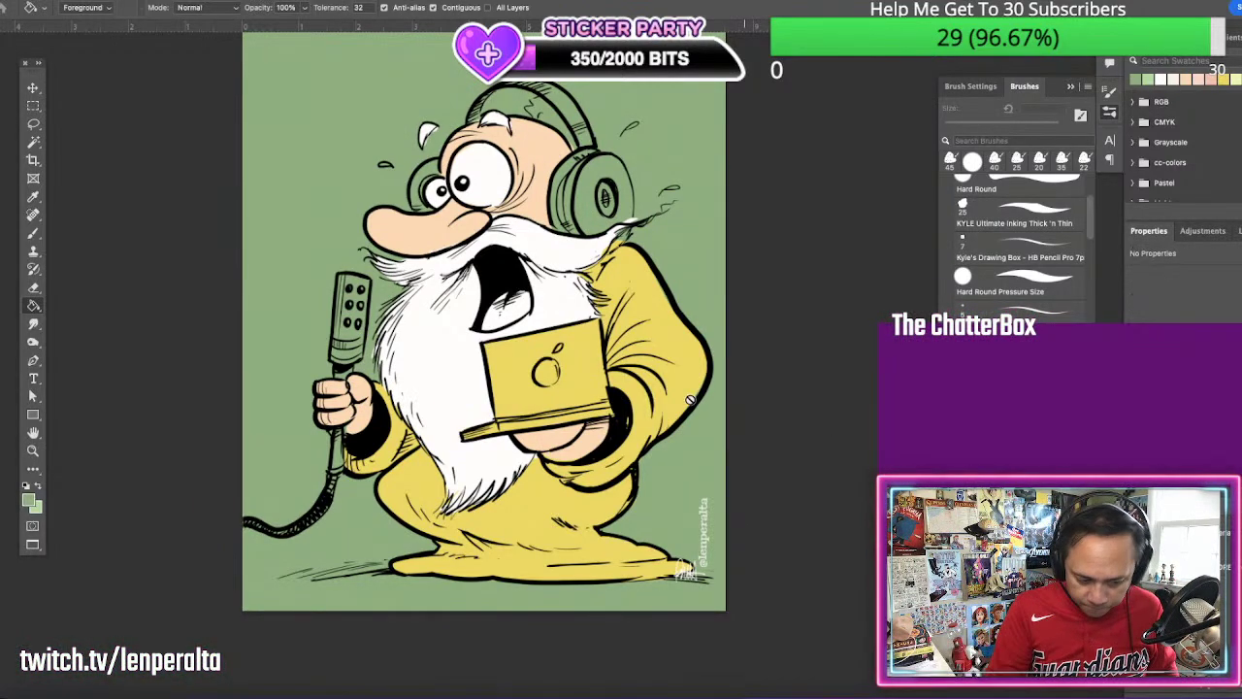
key("v")
left_click_drag(717, 548, 717, 515)
Return to the flat colour layer, choose a salmon pink foreground colour and paint the tongue inside the open mouth
left_click(1199, 616)
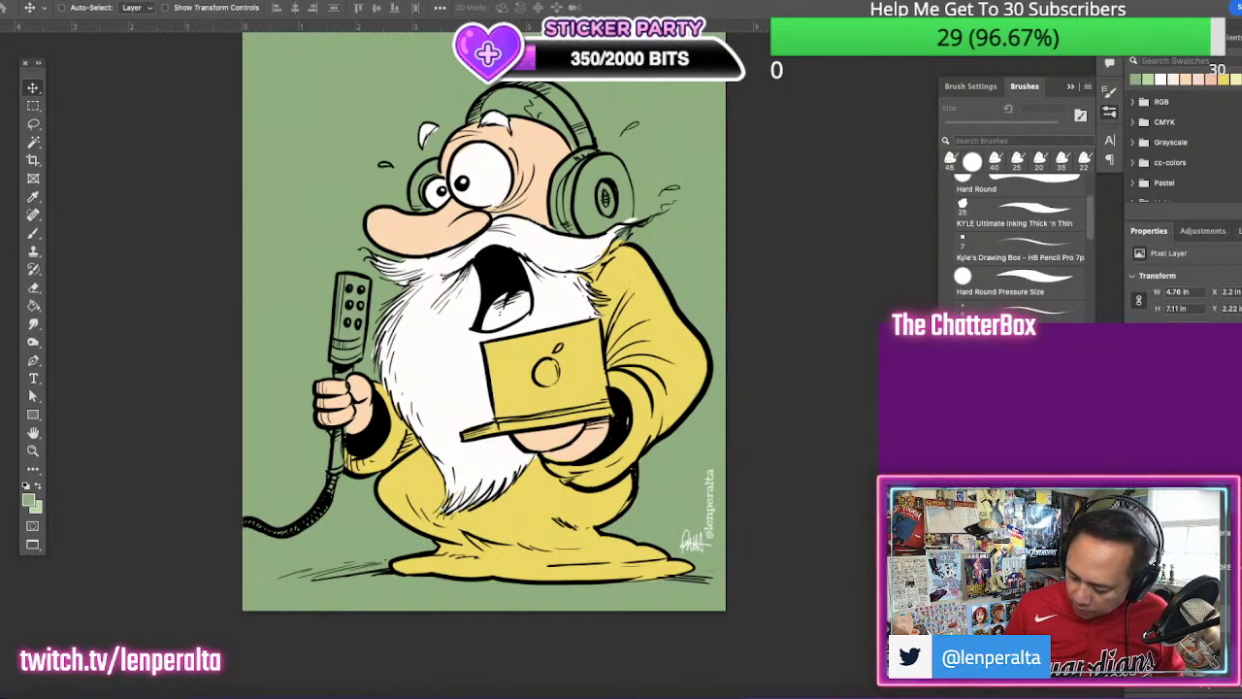
left_click(28, 500)
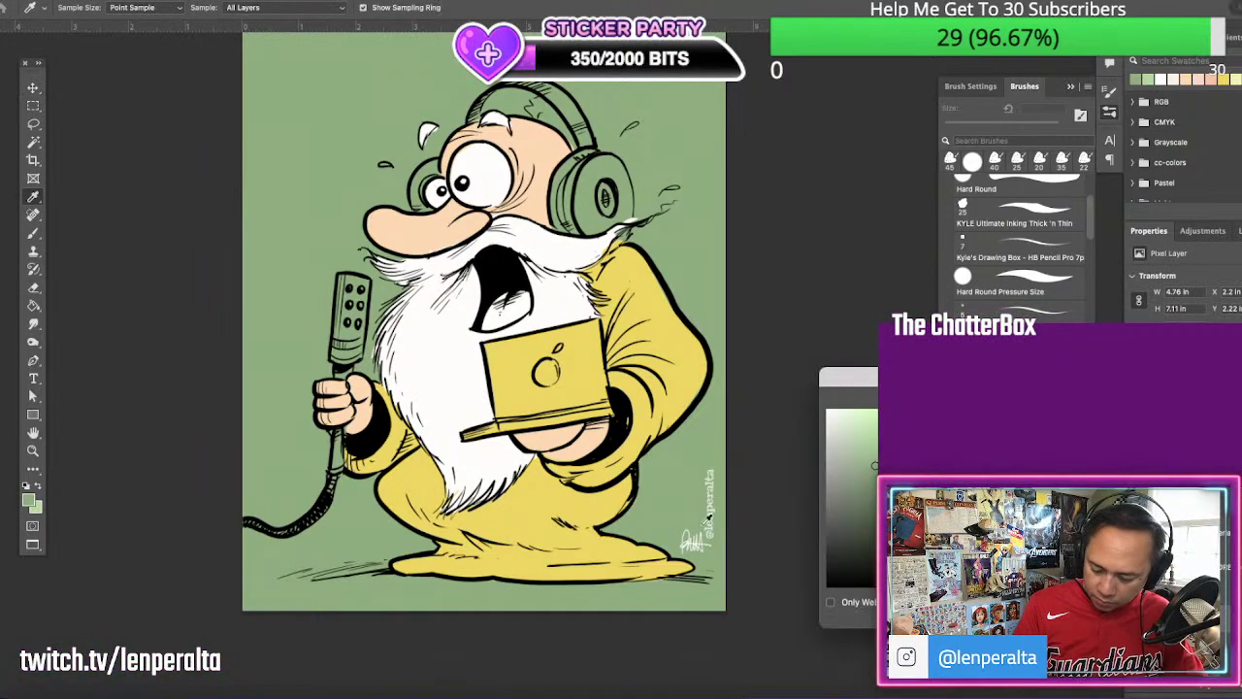
left_click_drag(1021, 533, 1021, 412)
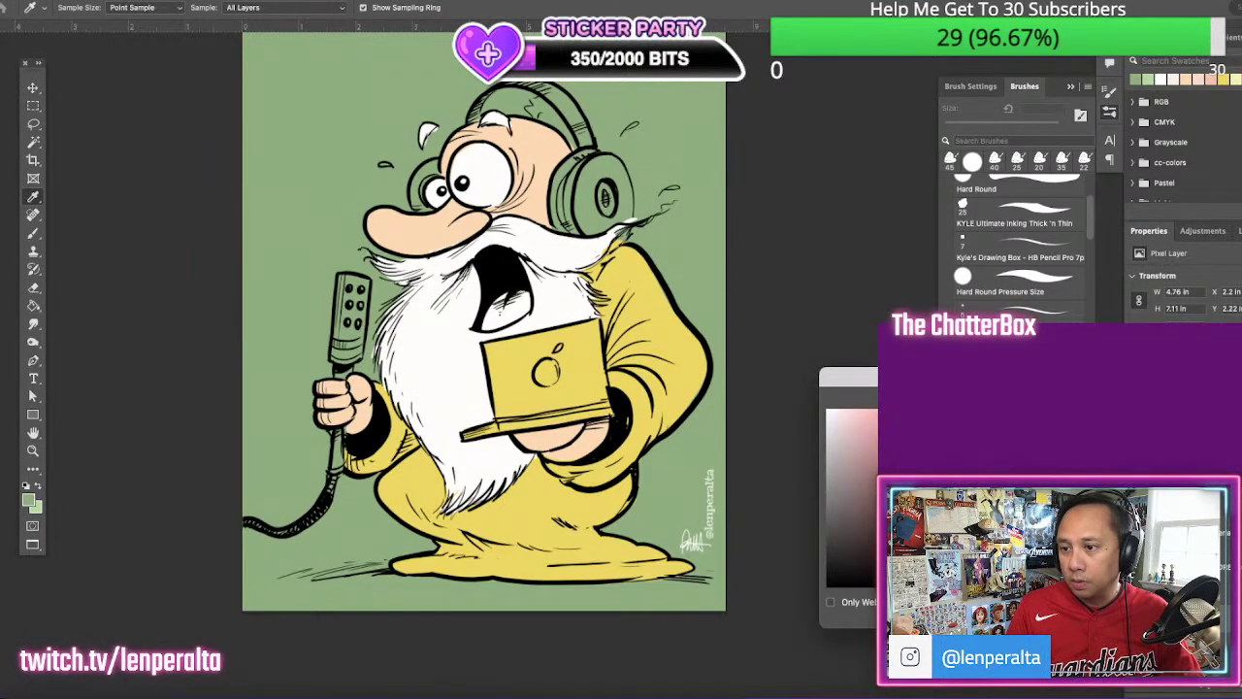
key("Return")
key("b")
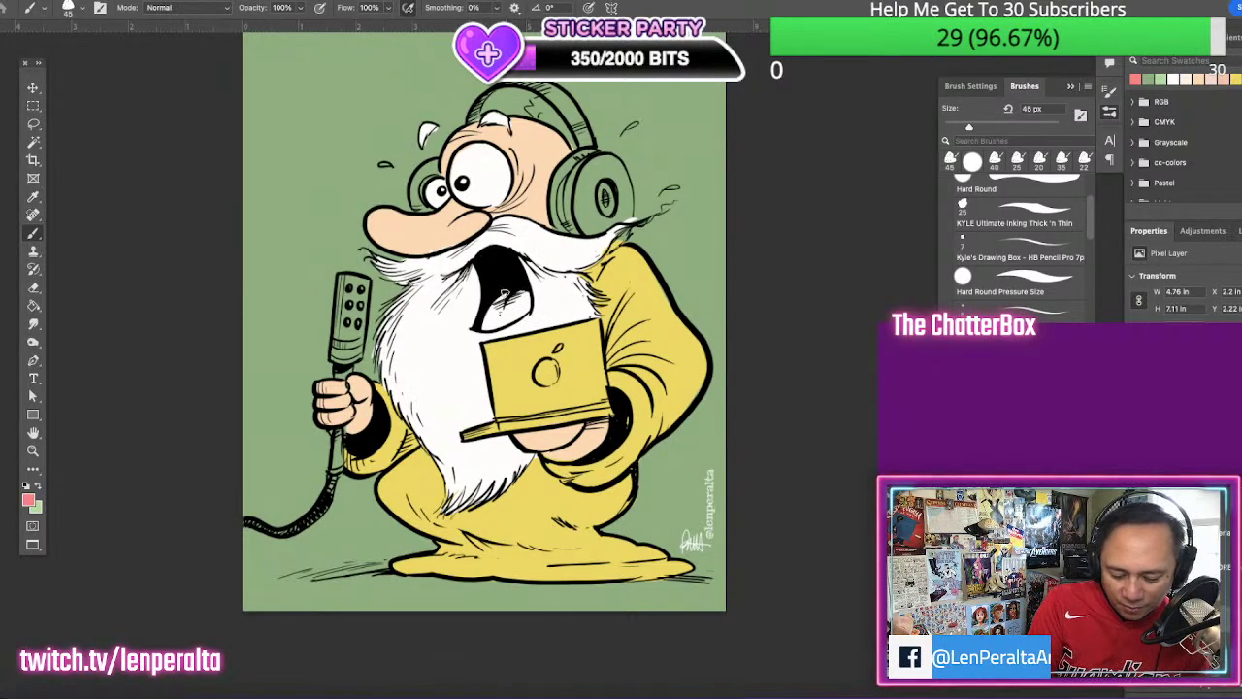
mouse_move(505, 296)
left_mouse_down()
mouse_move(493, 321)
mouse_move(527, 308)
left_mouse_up()
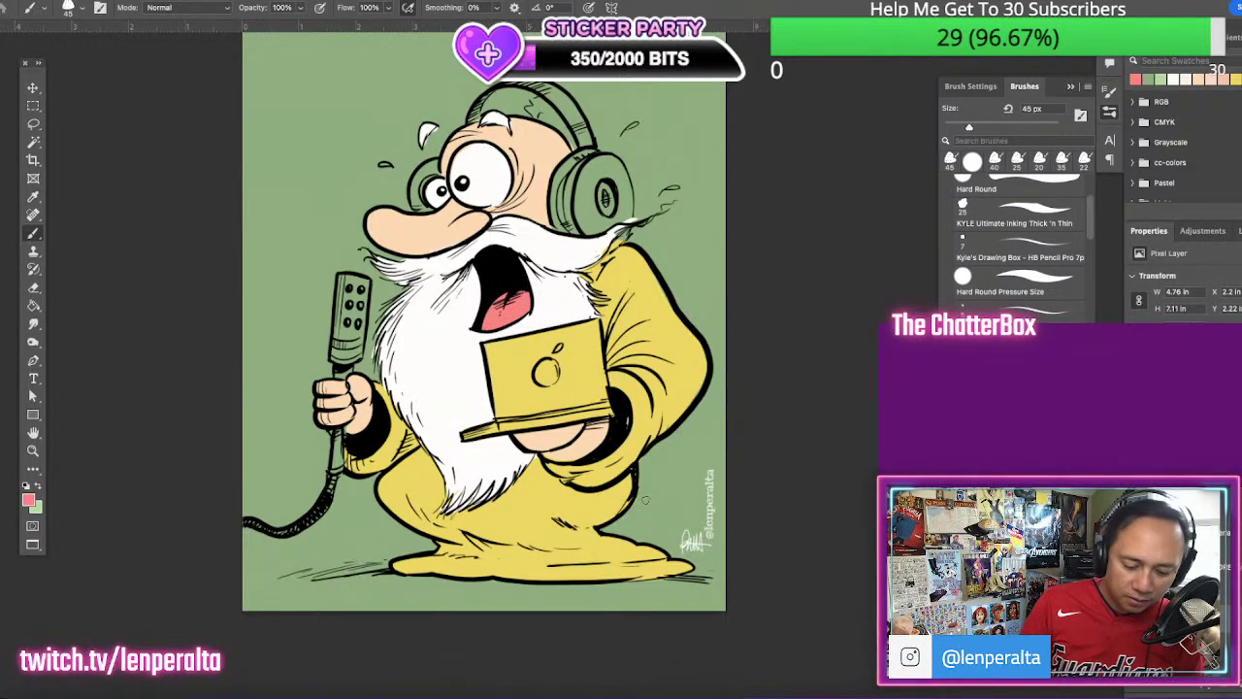
Add a new layer, choose a dark grey foreground colour and paint the headphones' headband
key("alt+shift+super+n")
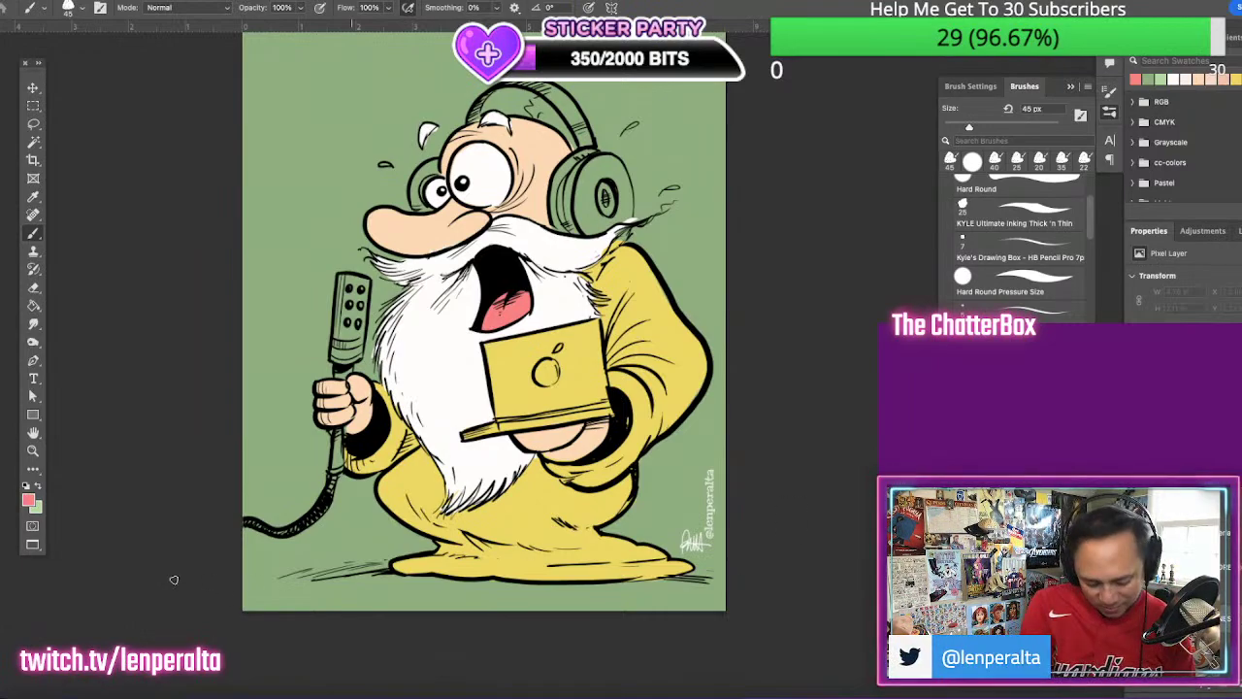
left_click(32, 500)
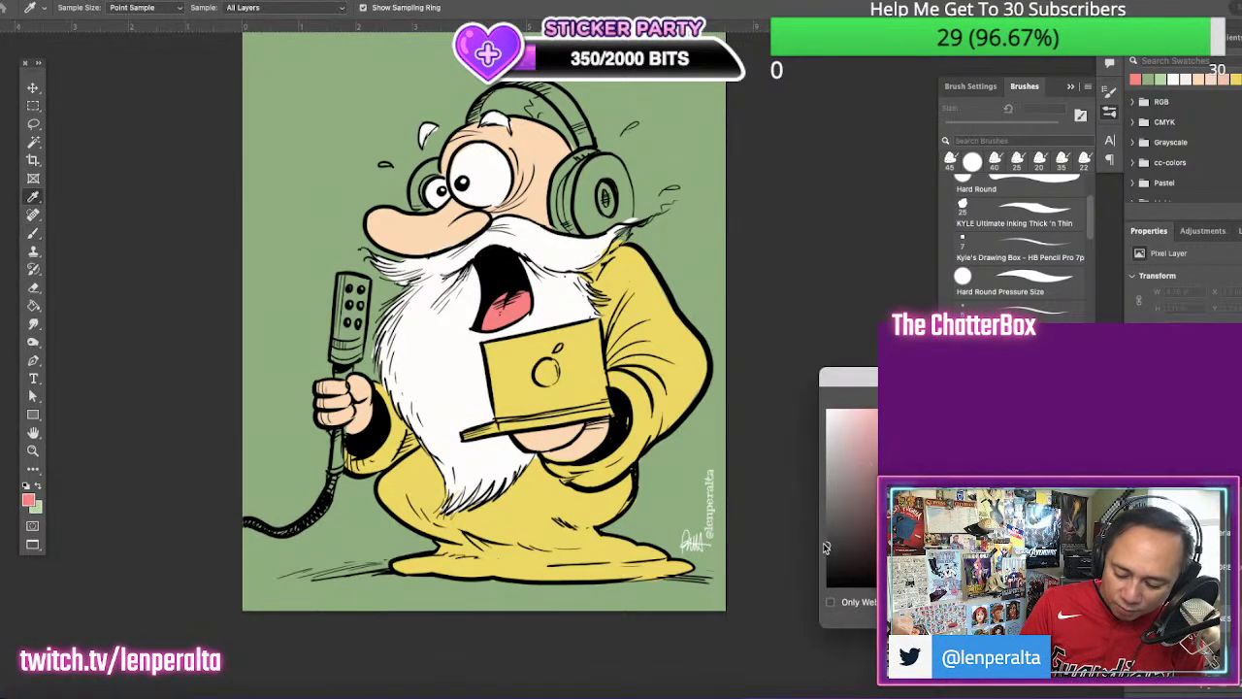
key("Return")
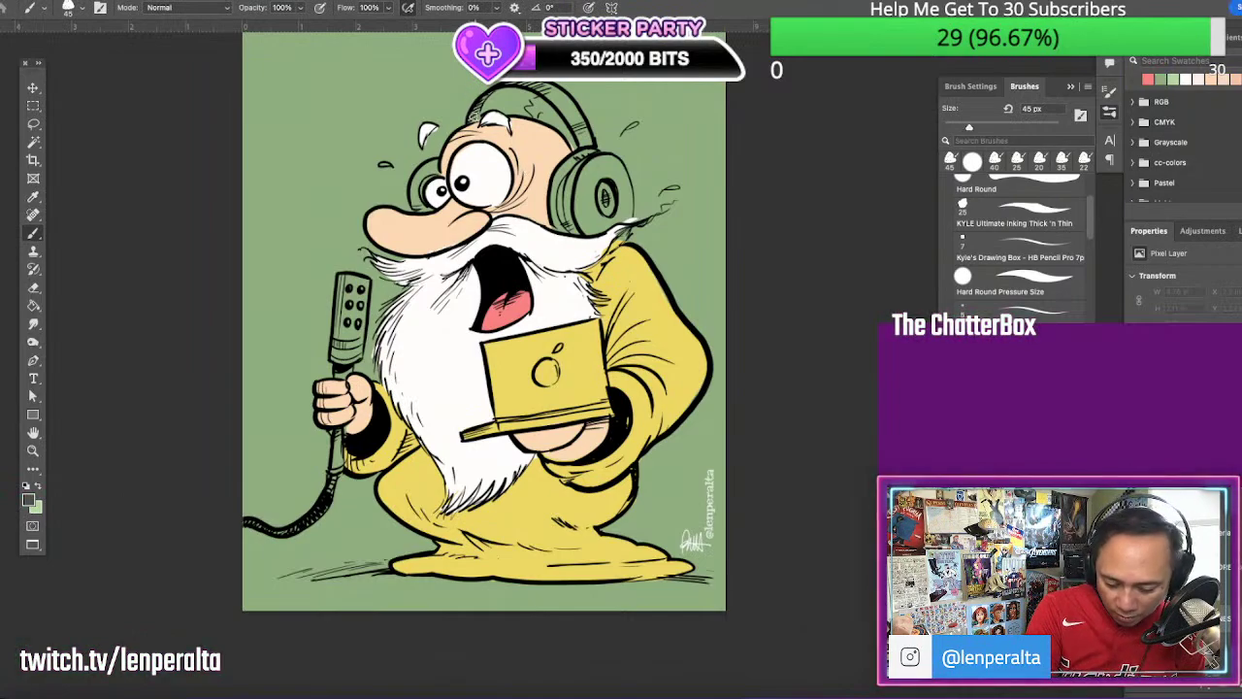
left_click_drag(475, 117, 488, 95)
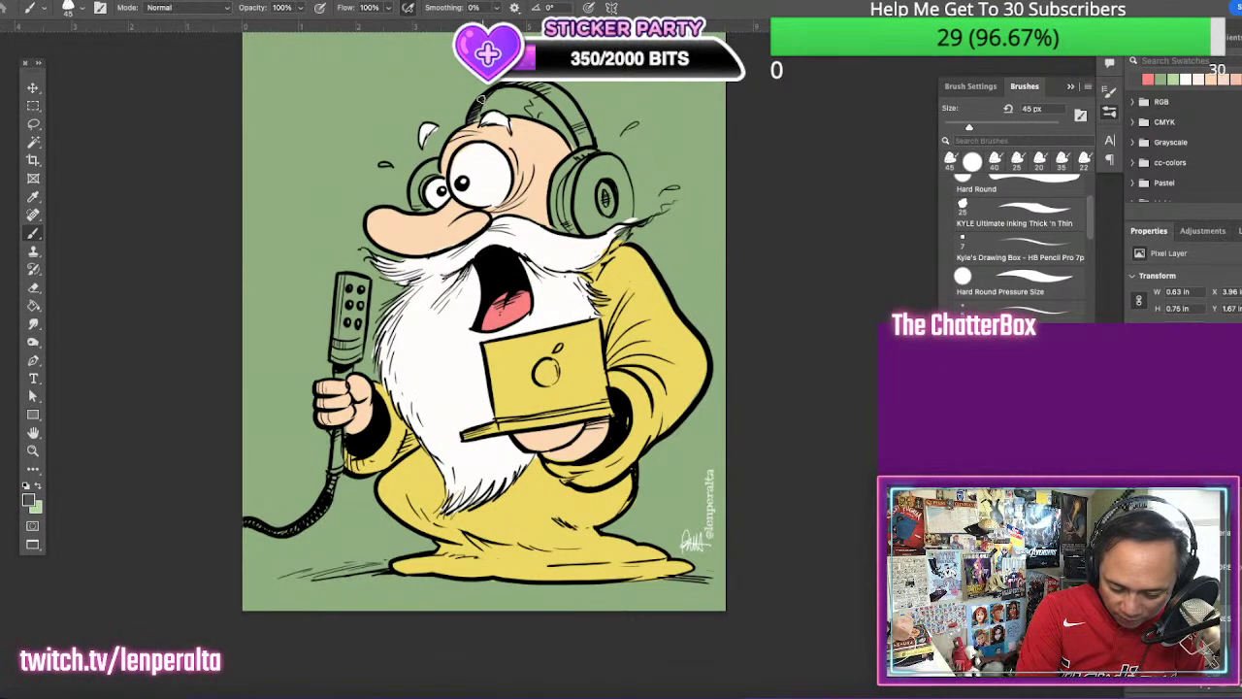
mouse_move(566, 108)
left_mouse_down()
mouse_move(544, 99)
mouse_move(580, 141)
left_mouse_up()
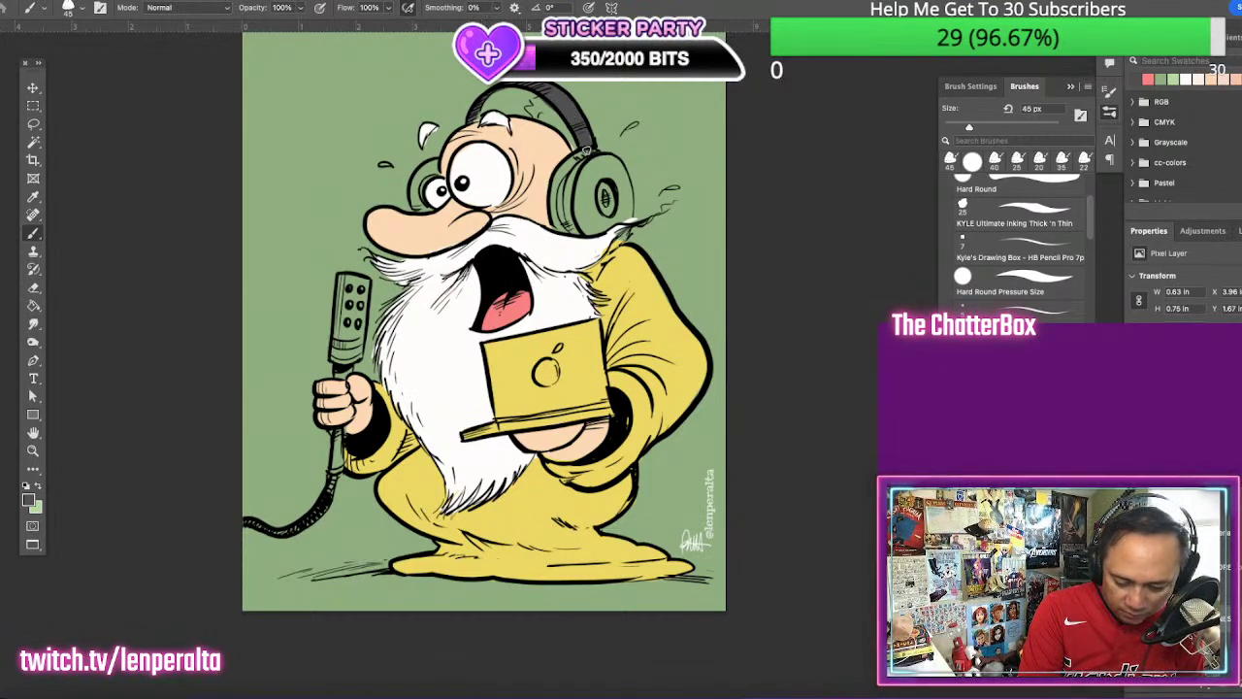
Lasso the large ear cup beside the head, fill it with dark grey and deselect
left_click(33, 123)
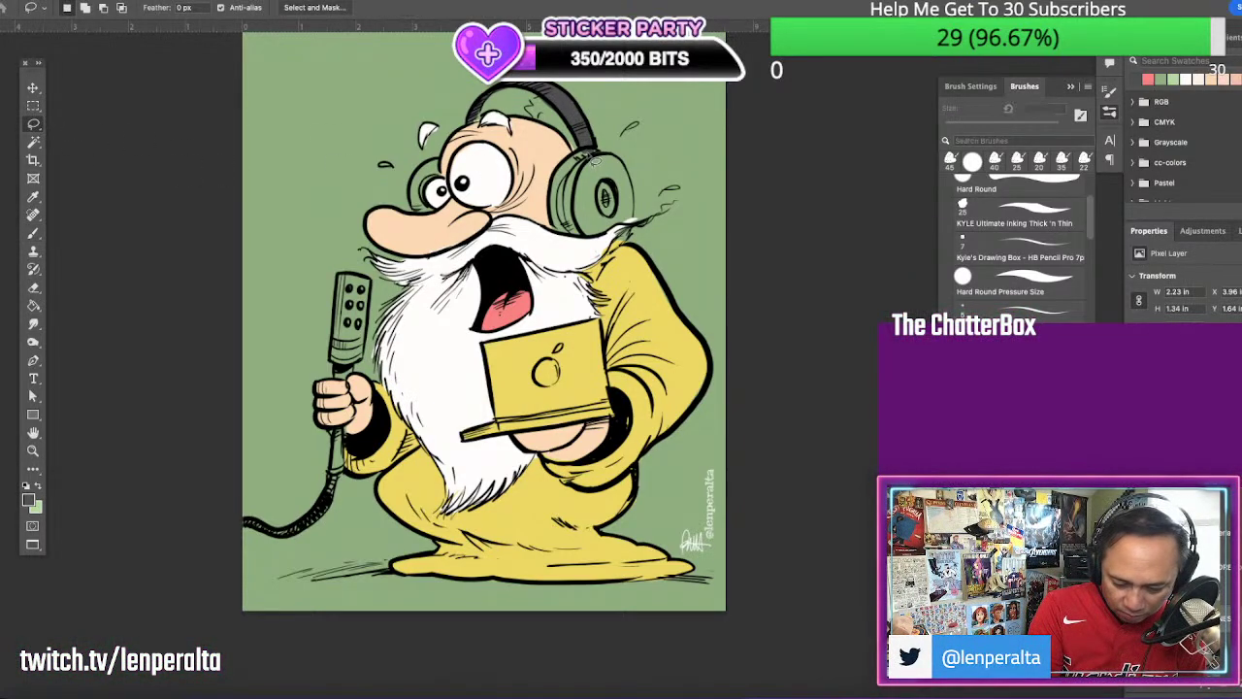
mouse_move(579, 163)
left_mouse_down()
mouse_move(552, 199)
mouse_move(562, 235)
mouse_move(633, 239)
mouse_move(629, 175)
mouse_move(584, 150)
left_mouse_up()
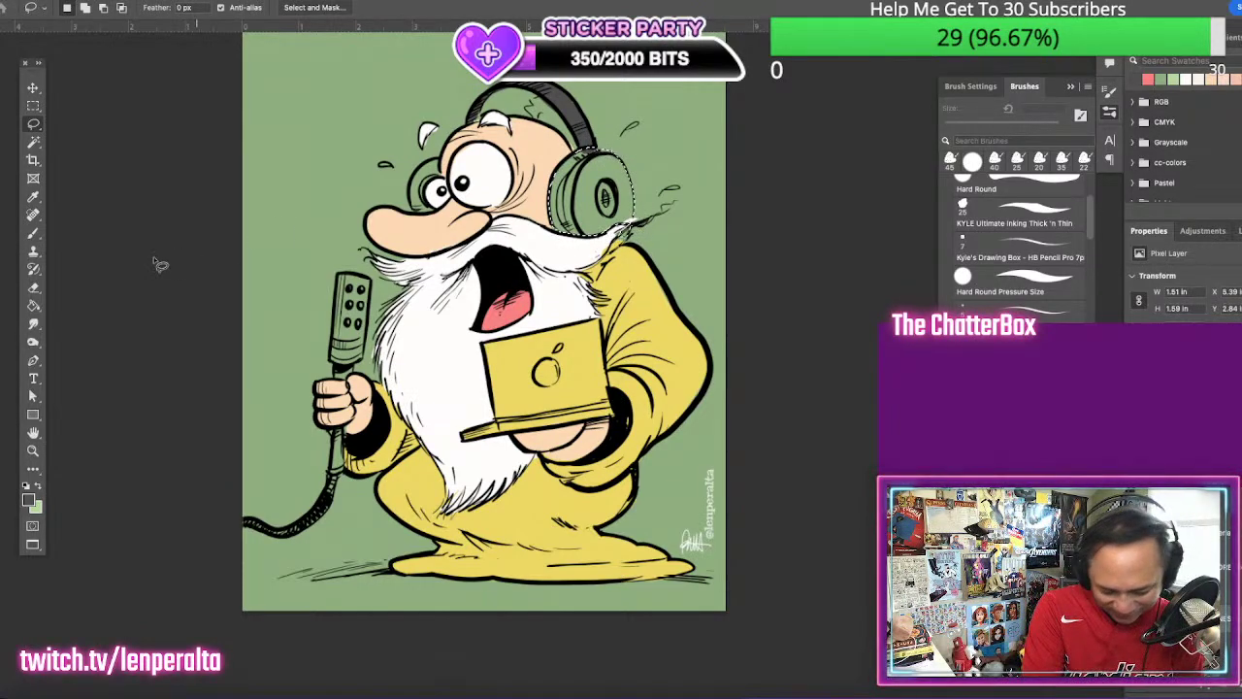
left_click(33, 305)
left_click(580, 171)
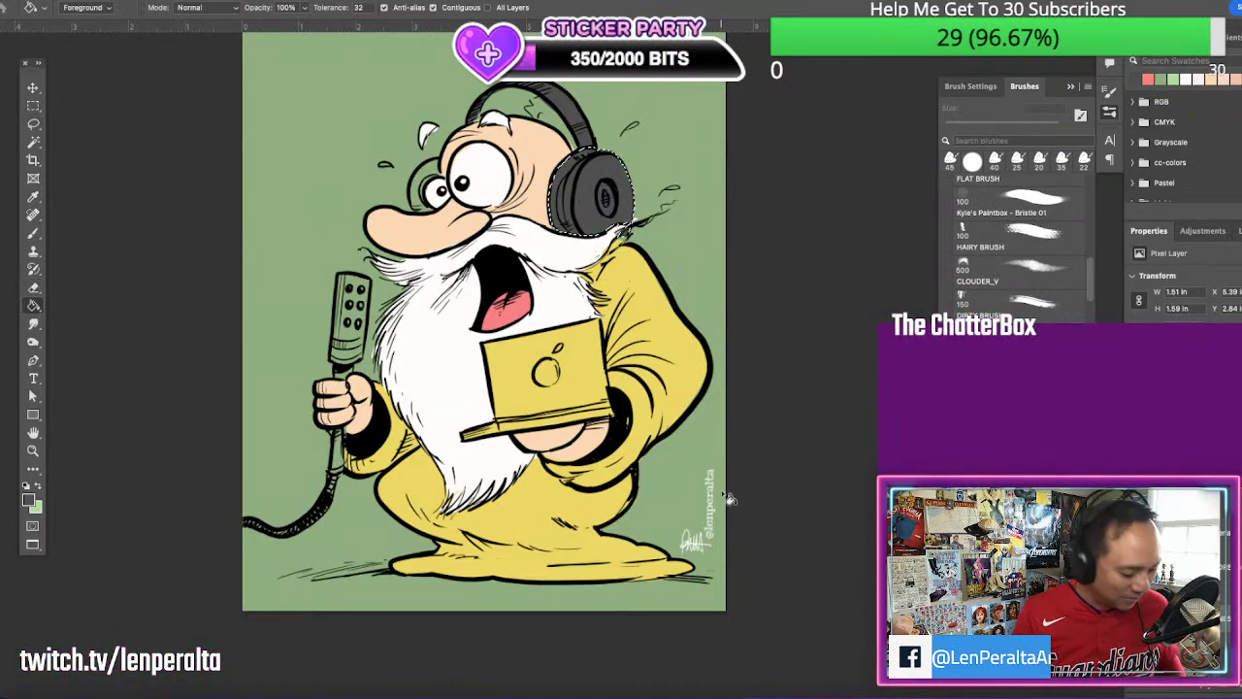
key("super+d")
Brush dark grey onto the small area beneath the large ear cup and onto the far ear cup behind the eye
key("b")
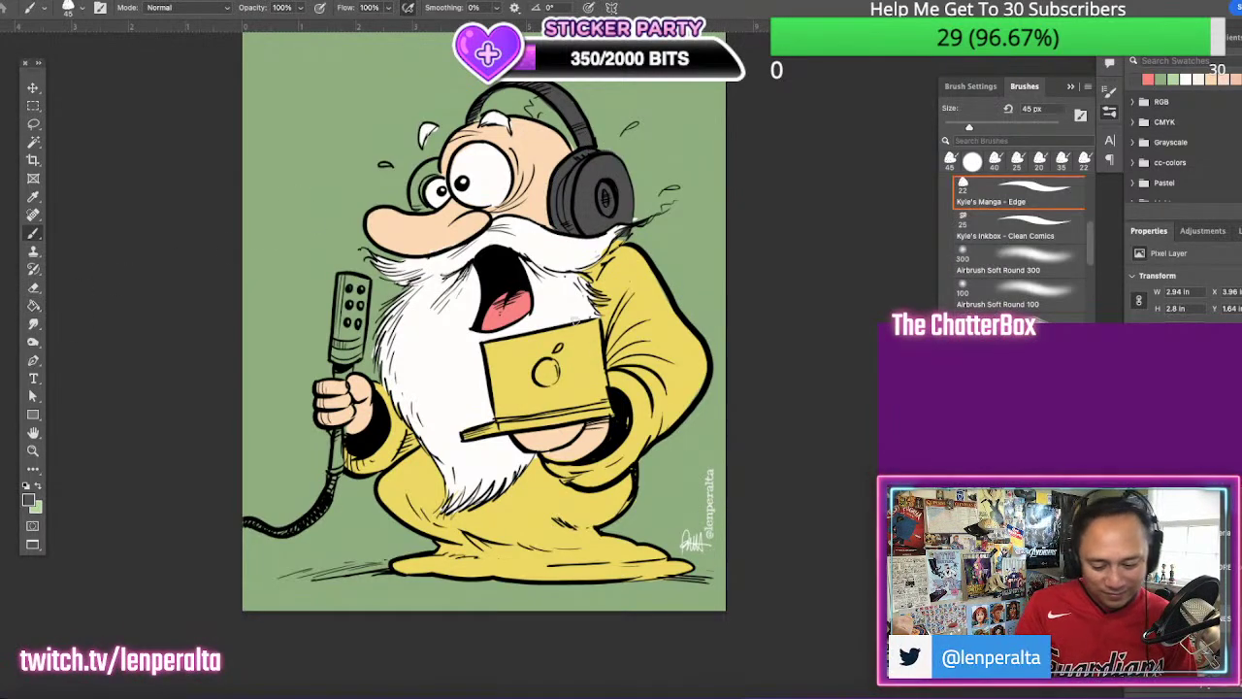
left_click_drag(641, 229, 615, 236)
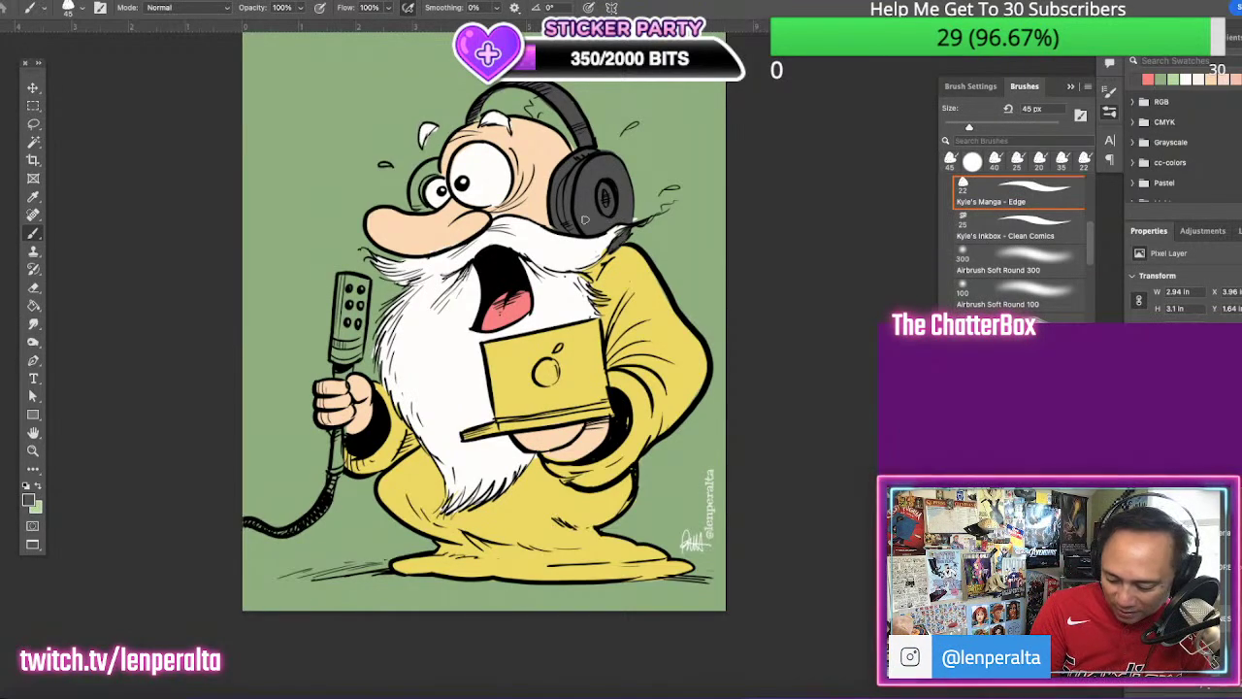
mouse_move(434, 169)
left_mouse_down()
mouse_move(415, 194)
mouse_move(423, 206)
left_mouse_up()
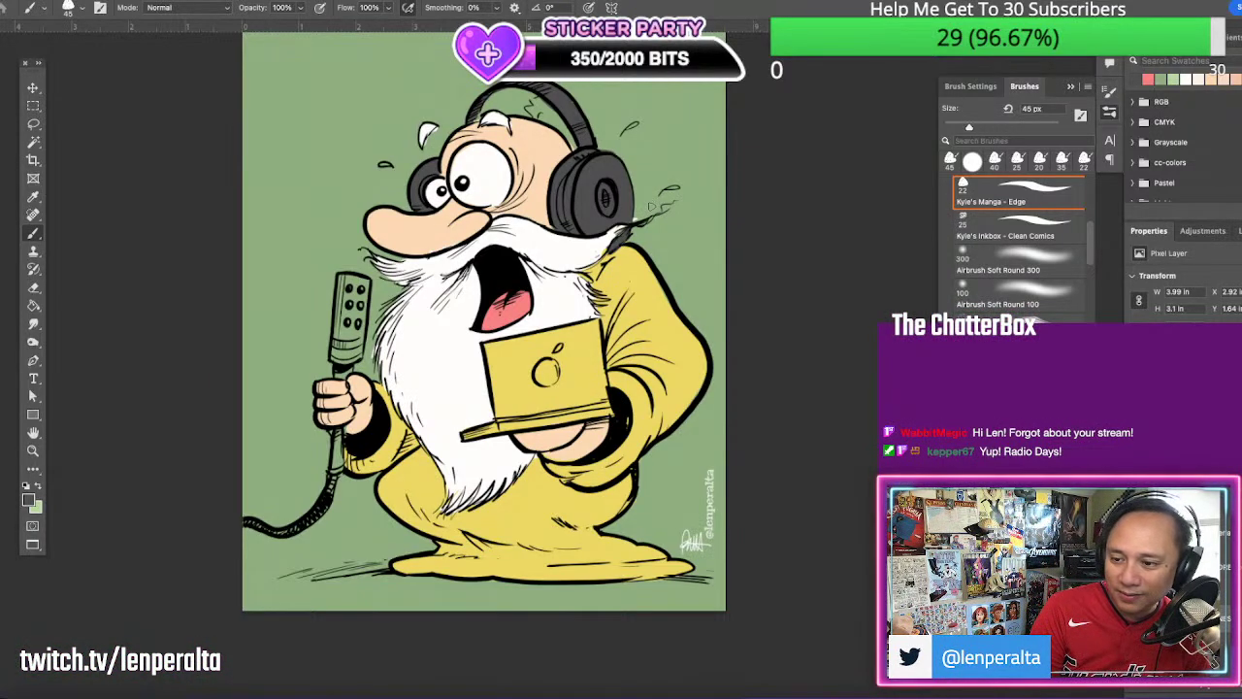
Lasso the outline of the laptop, choose a light grey foreground colour, fill the selection with it and deselect
key("l")
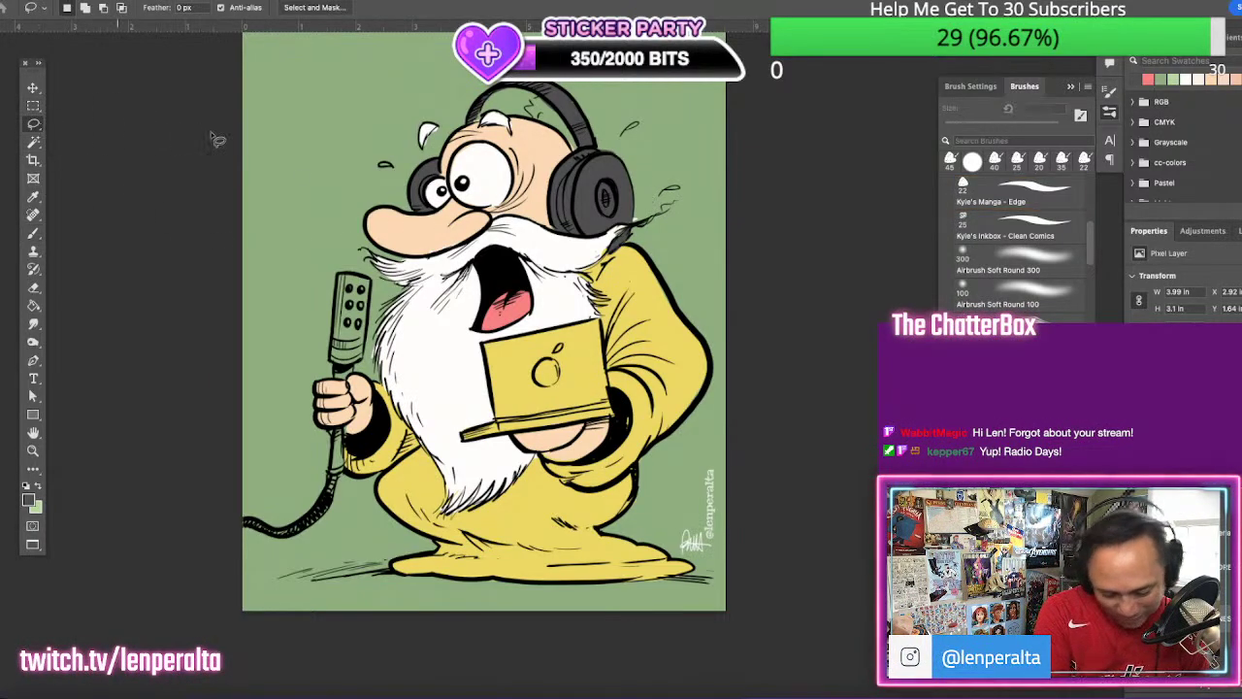
mouse_move(502, 345)
left_mouse_down()
mouse_move(484, 355)
mouse_move(493, 425)
mouse_move(472, 444)
mouse_move(612, 424)
mouse_move(621, 412)
mouse_move(604, 330)
mouse_move(503, 342)
left_mouse_up()
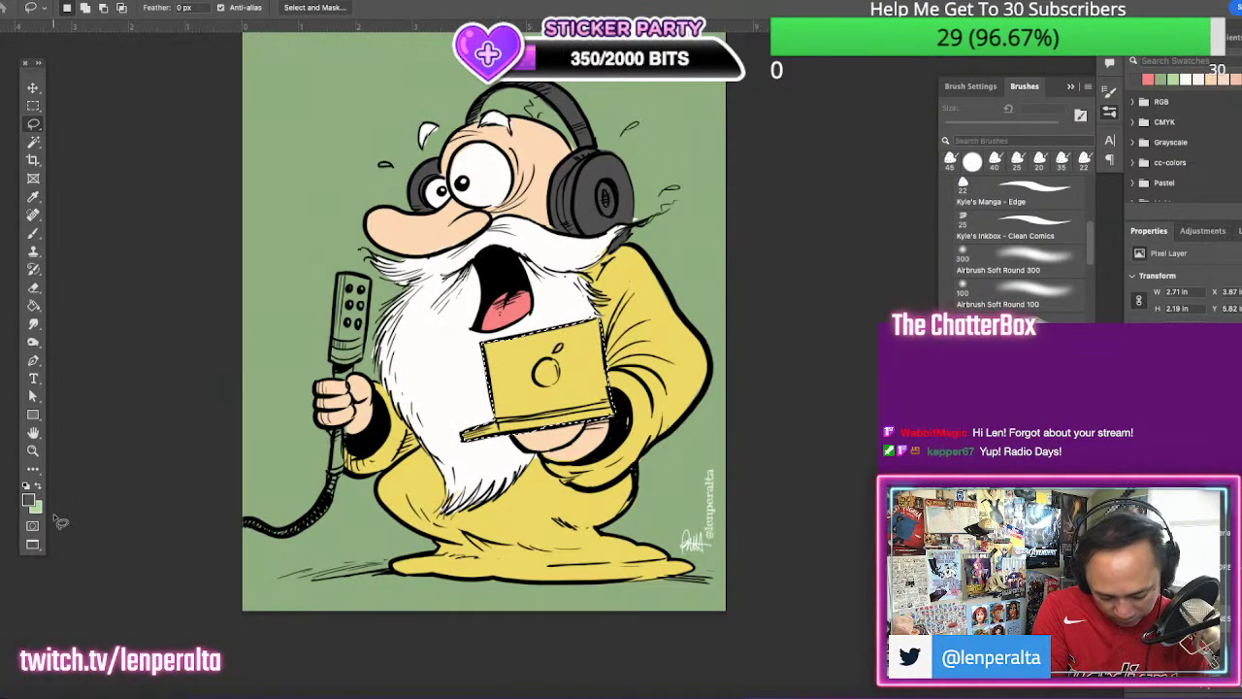
left_click(29, 500)
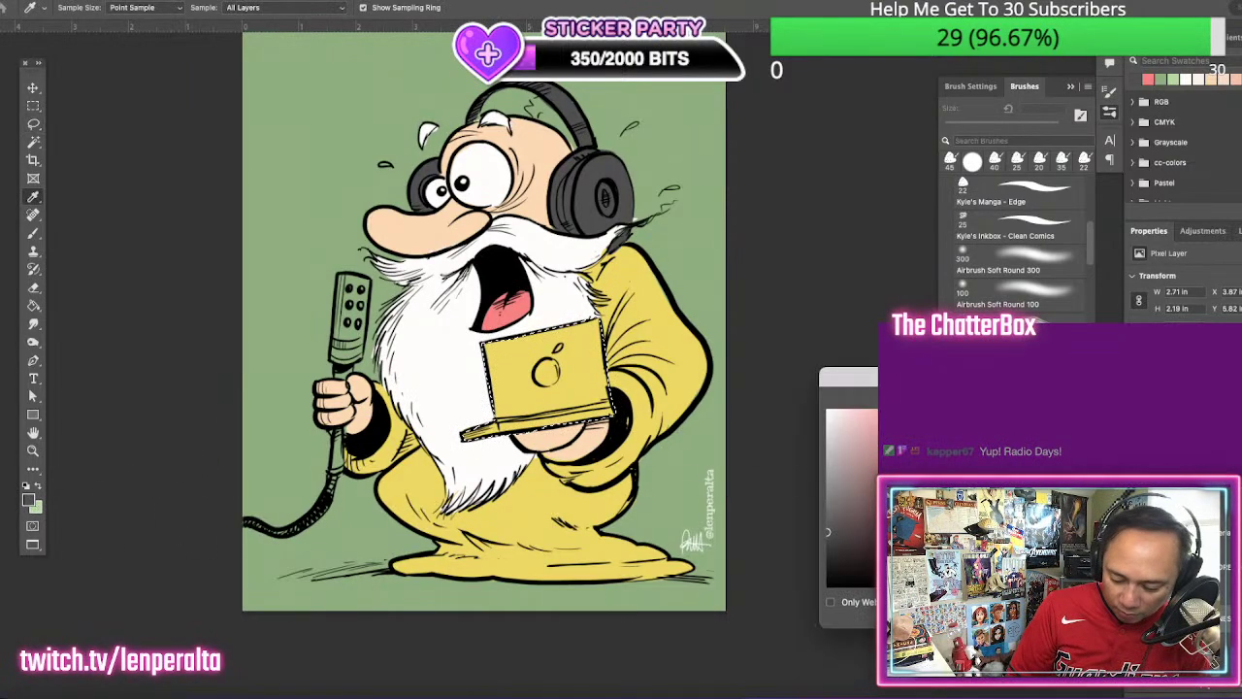
left_click(827, 470)
left_click(1155, 404)
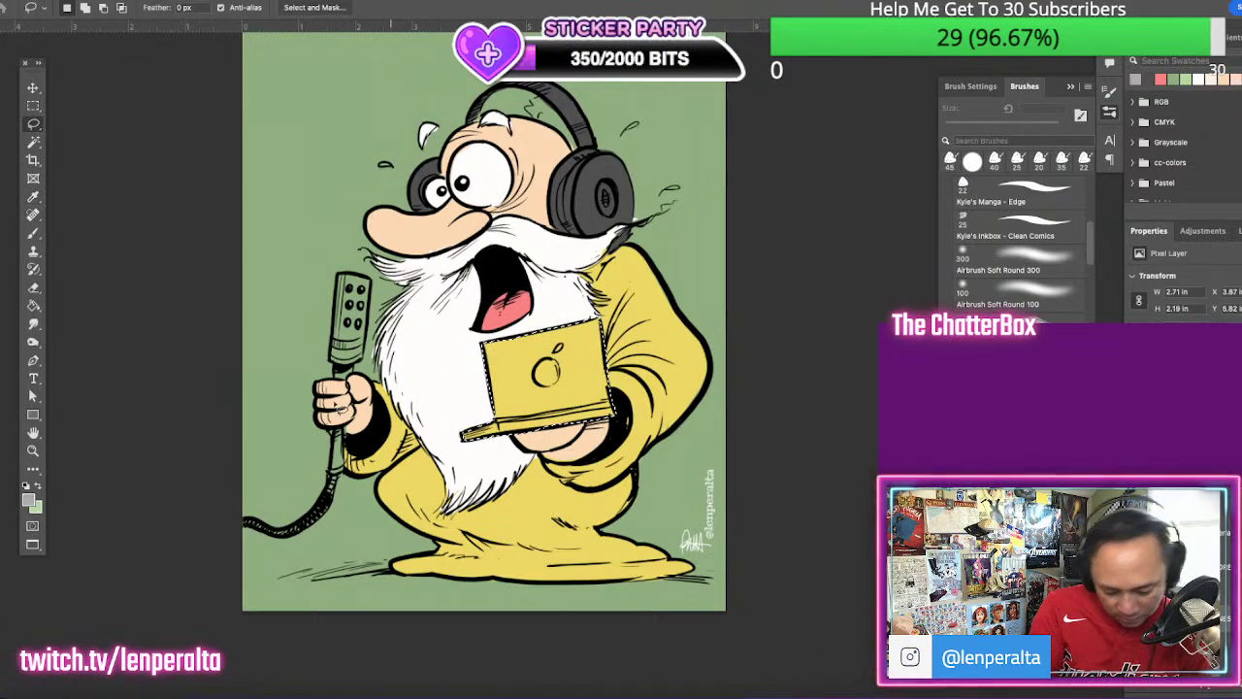
left_click(34, 307)
left_click(582, 388)
key("ctrl+d")
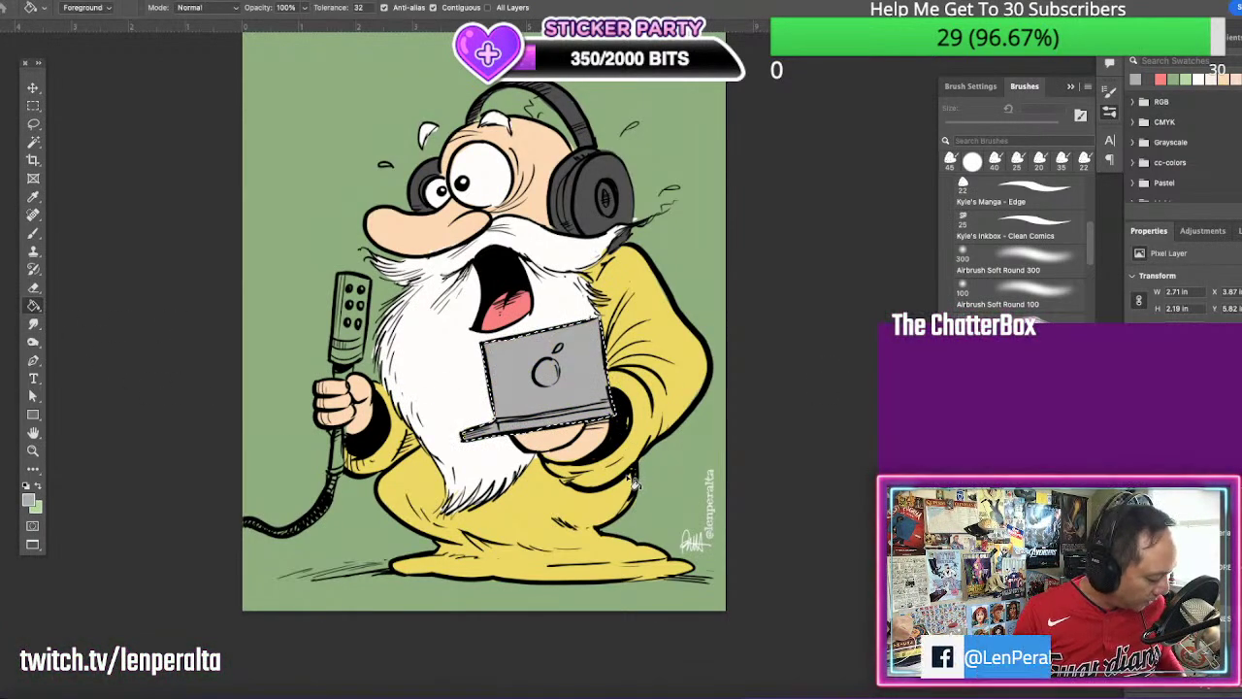
Lasso the microphone, fill it with the same light grey, deselect and brush light grey along its cable
left_click(35, 124)
mouse_move(360, 276)
left_mouse_down()
mouse_move(336, 295)
mouse_move(332, 374)
mouse_move(368, 359)
mouse_move(366, 280)
left_mouse_up()
left_click(33, 305)
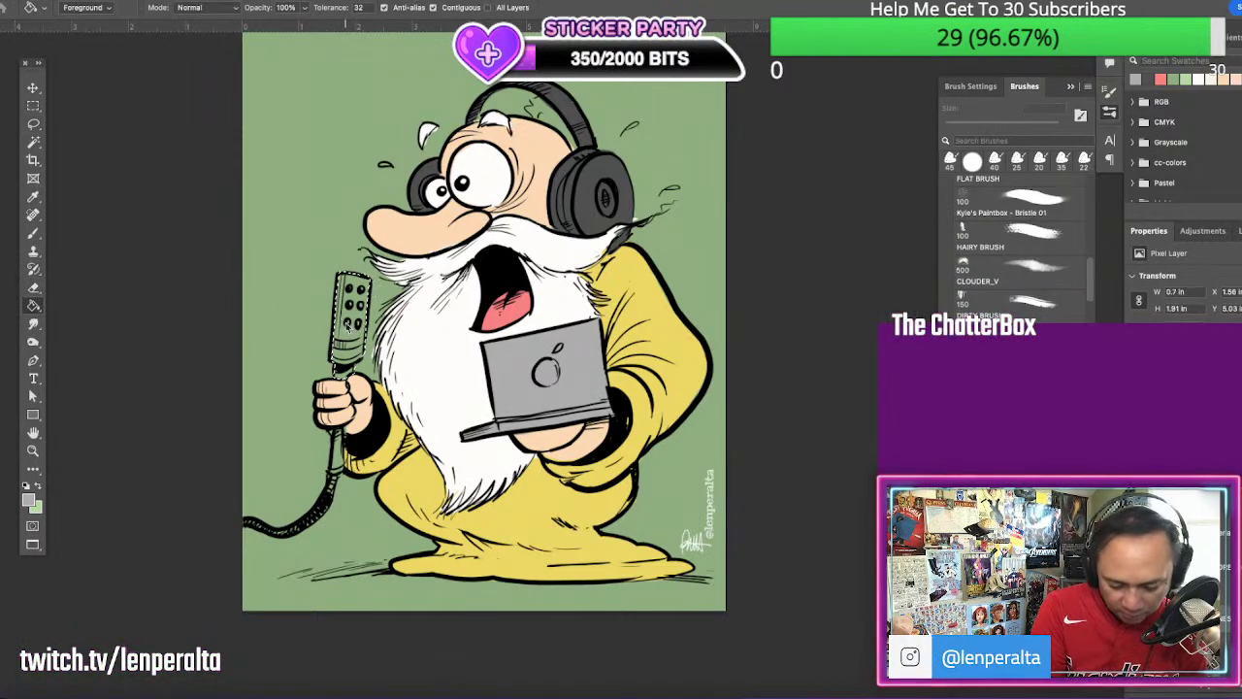
left_click(351, 321)
key("b")
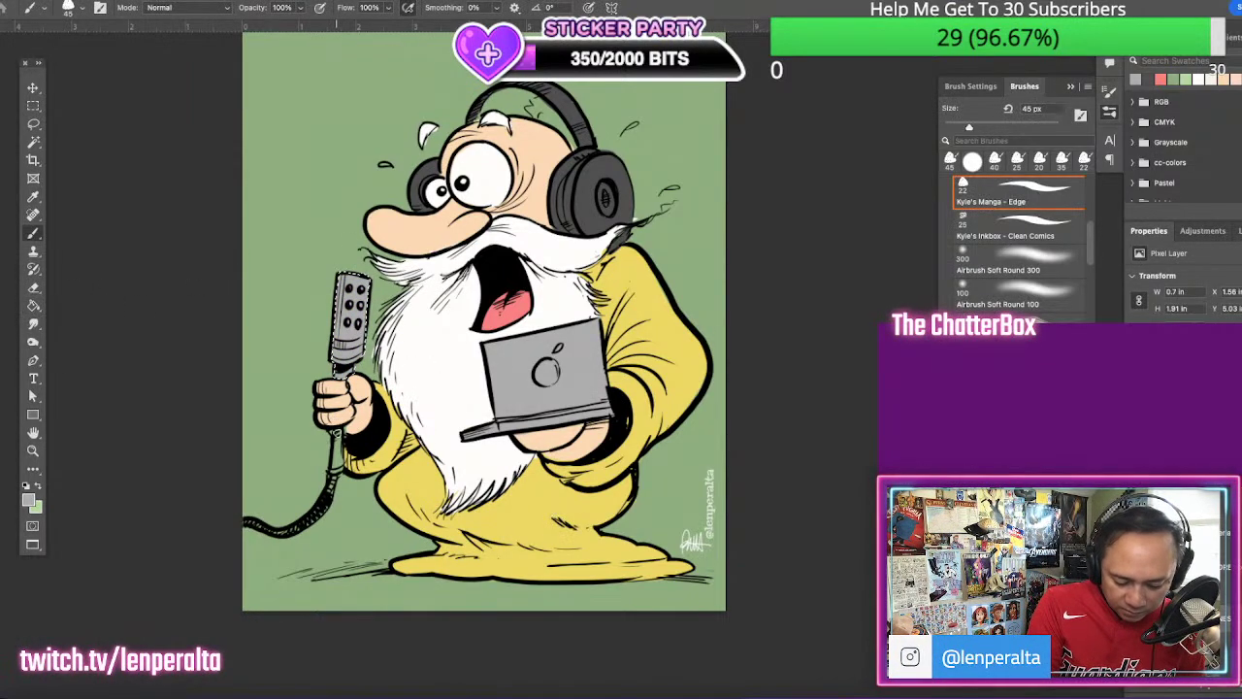
key("ctrl+d")
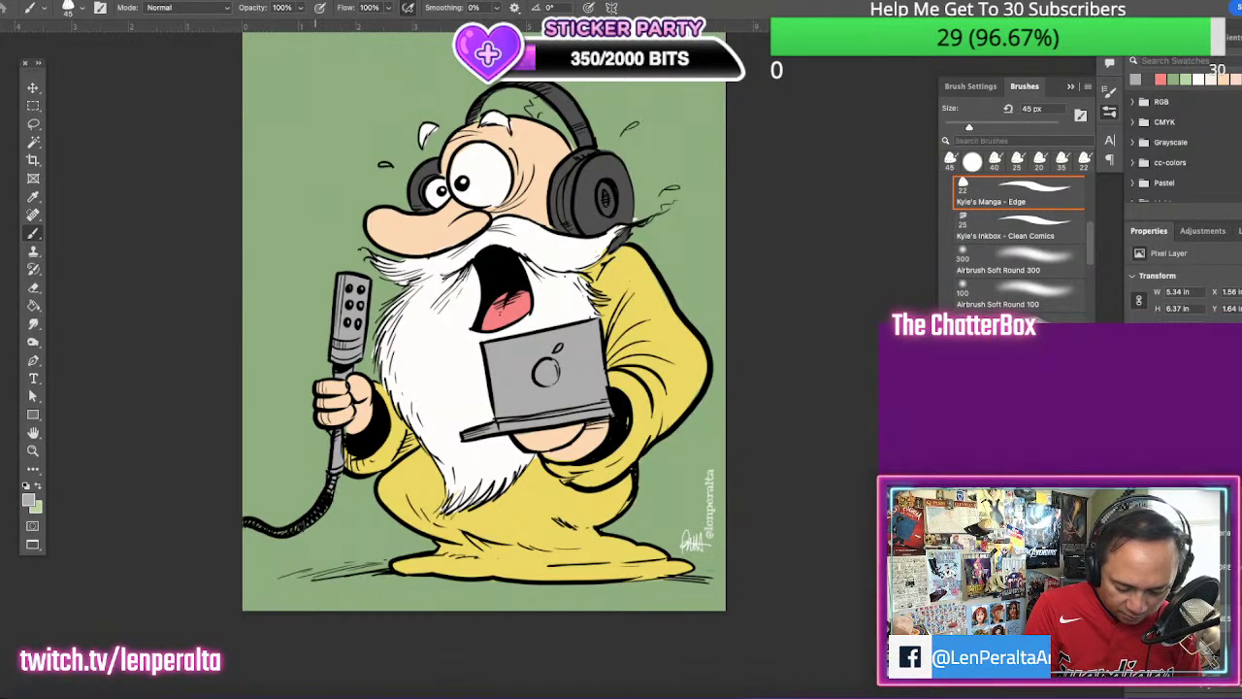
left_click_drag(315, 514, 285, 531)
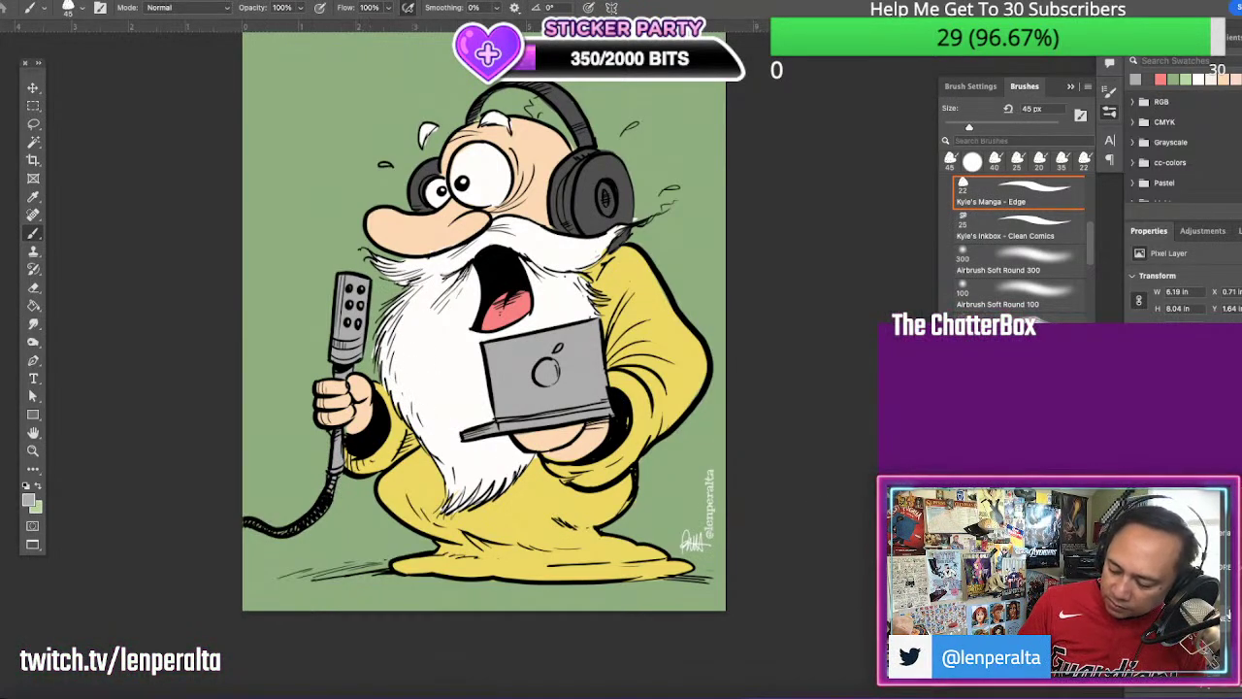
Switch layers, choose white as foreground colour and brush the stray hairs along the beard's edge and the moustache tips
key("alt+bracketleft")
left_click(29, 499)
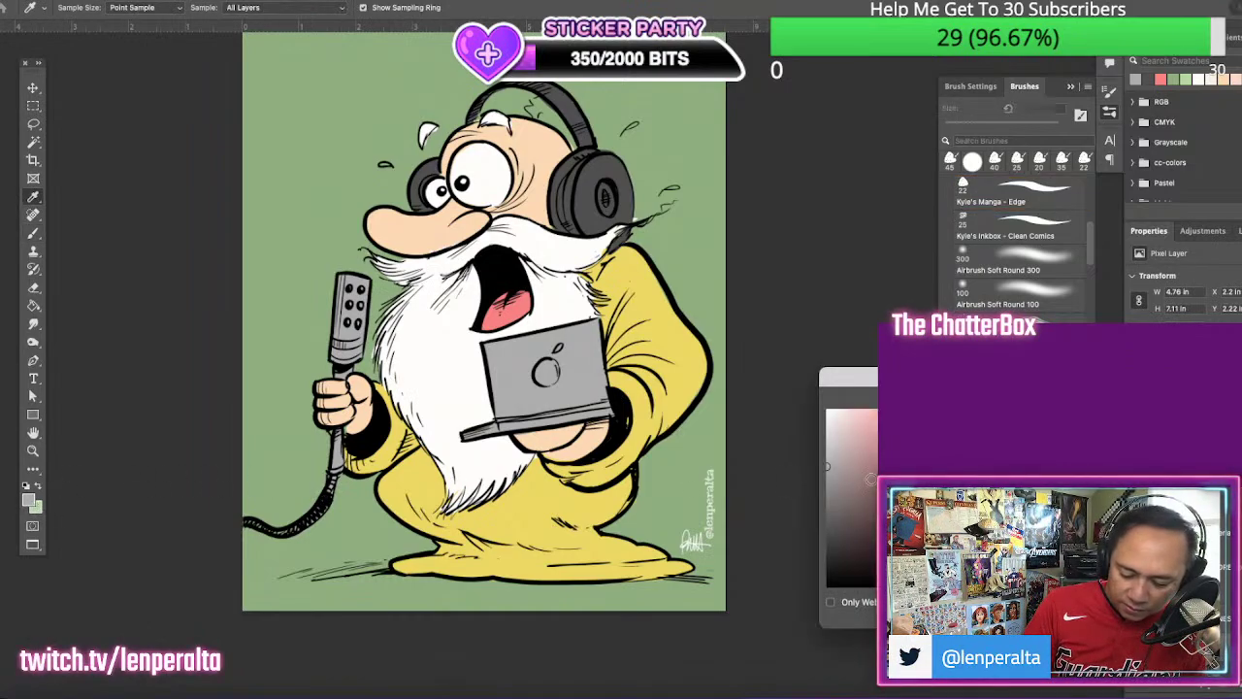
key("Return")
left_click_drag(386, 267, 361, 254)
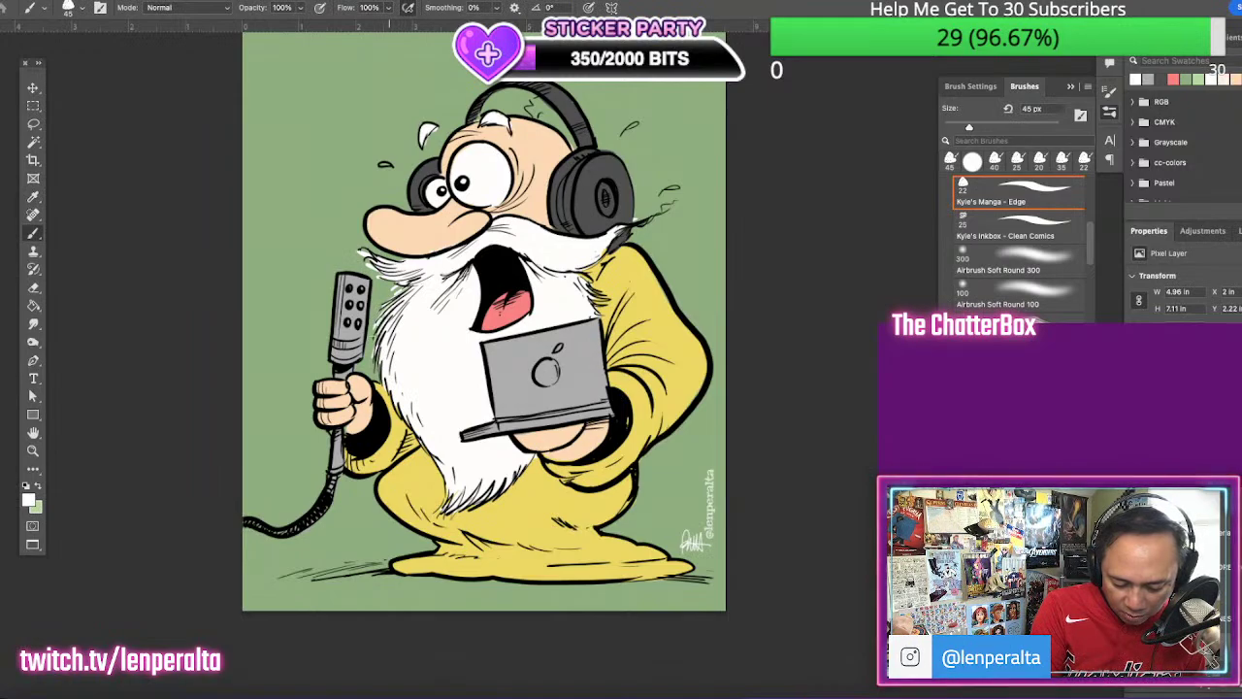
left_click_drag(380, 324, 378, 380)
left_click_drag(446, 465, 452, 472)
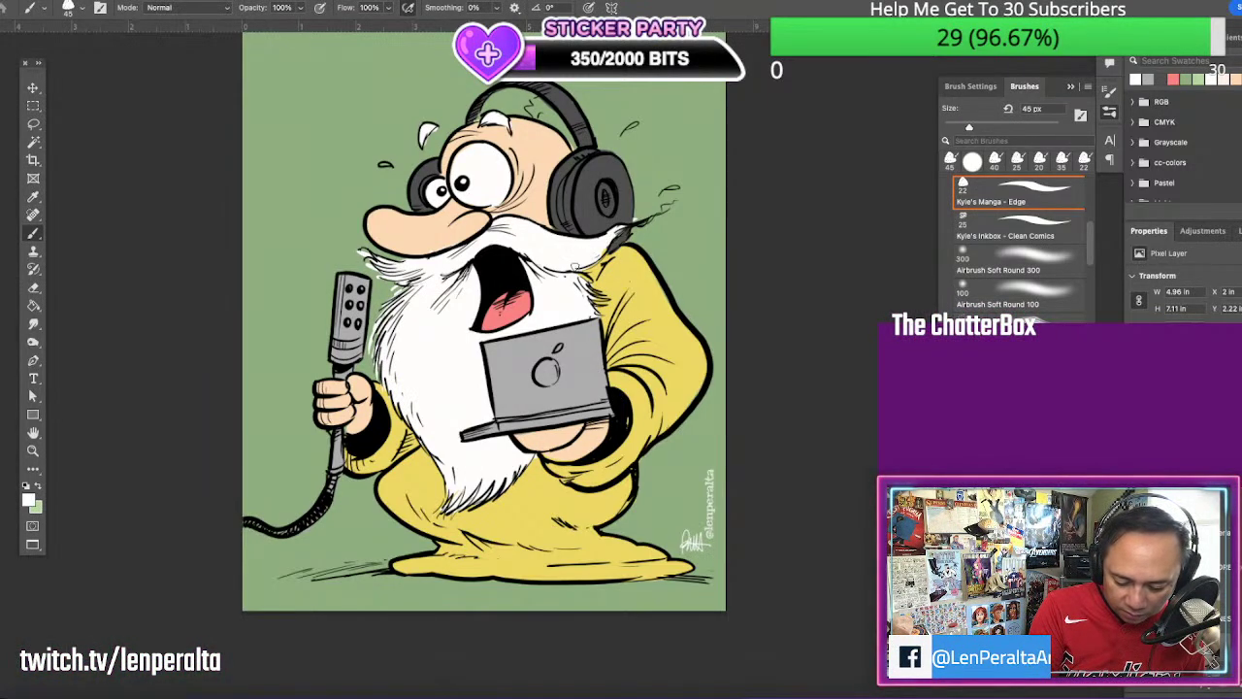
left_click_drag(607, 243, 689, 202)
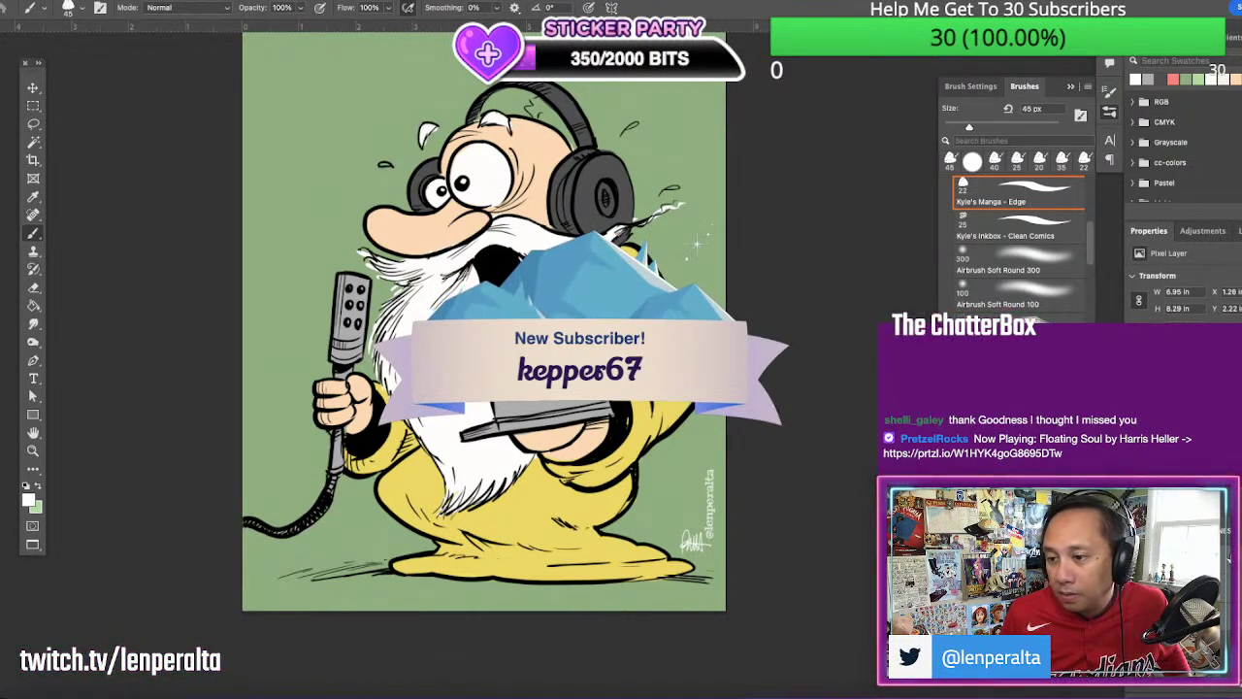
Select the flat colour layers and merge them into one layer
left_click(1227, 532)
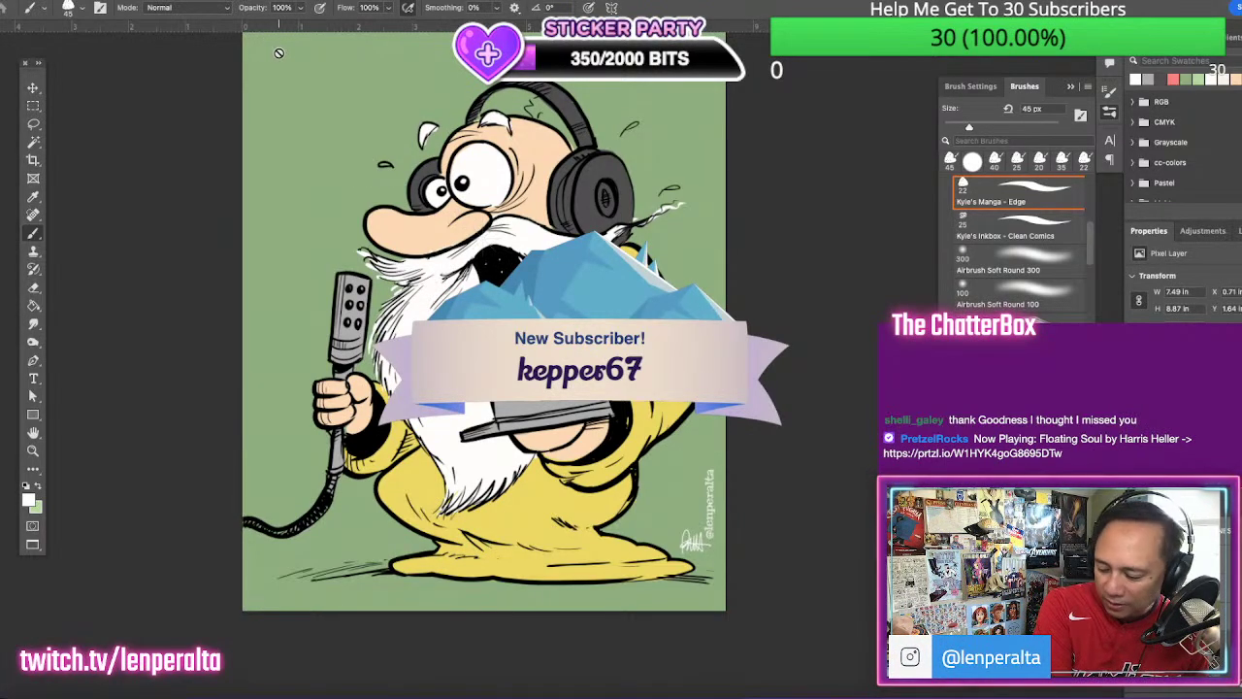
left_click(189, 1)
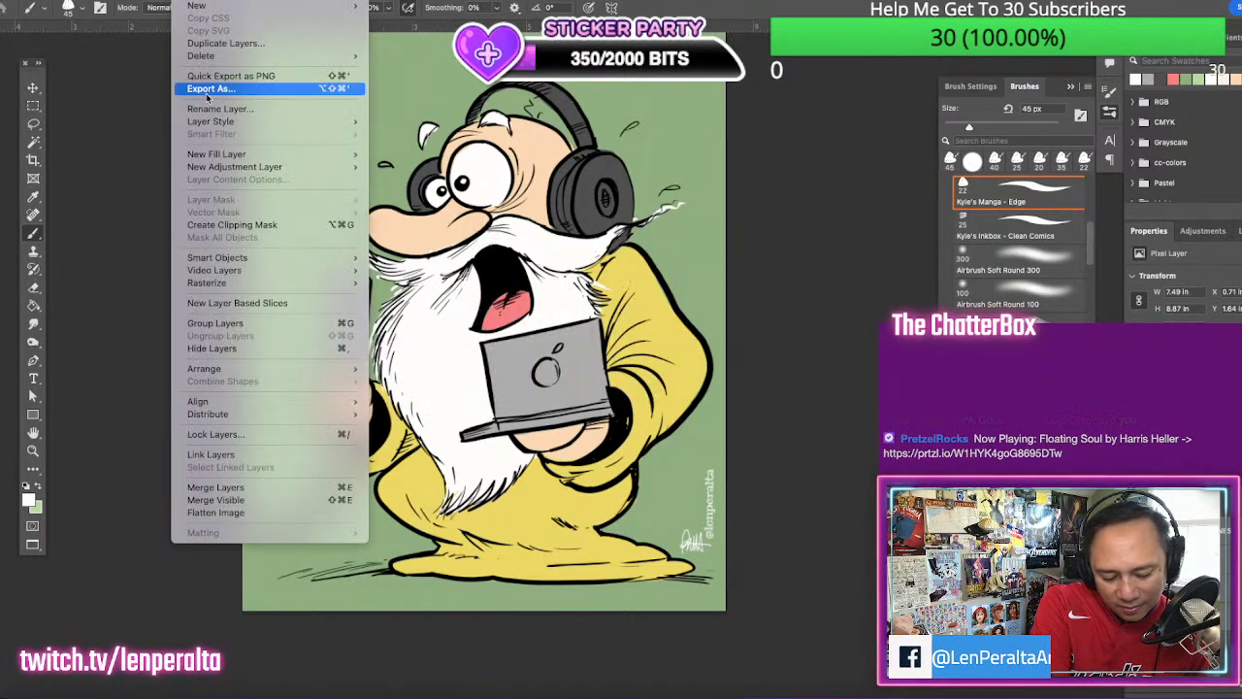
left_click(215, 487)
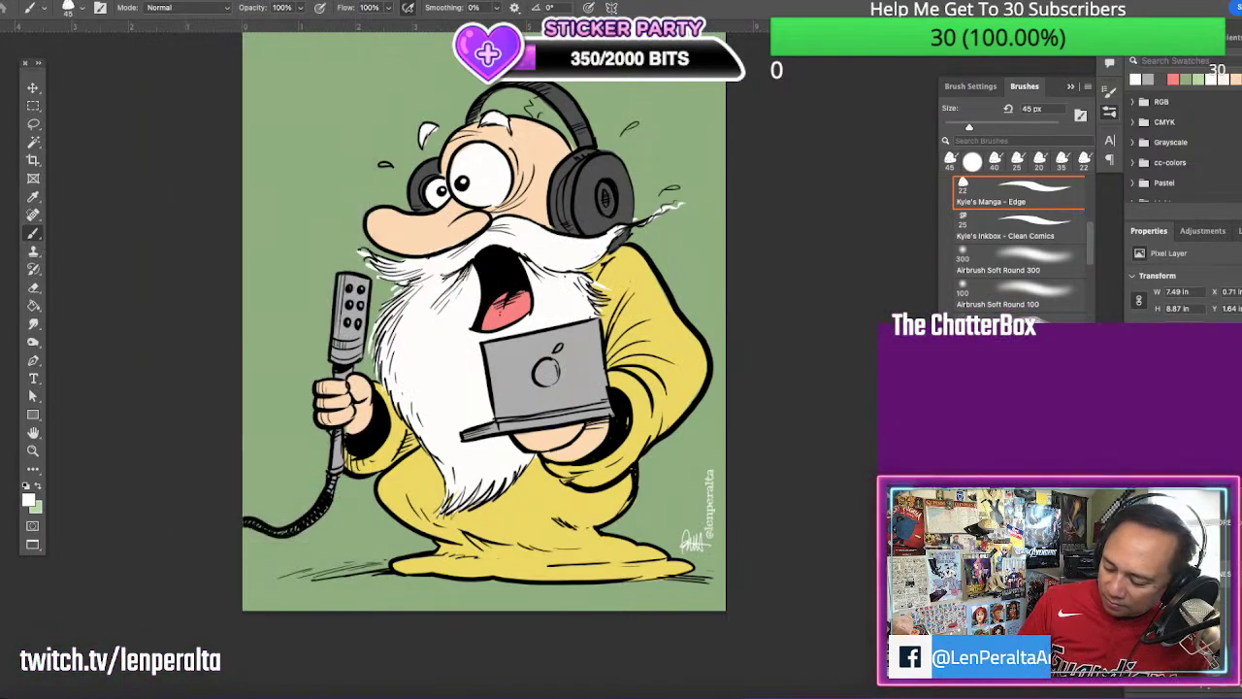
Add a new layer above the merged colours and clip it to them as a clipping mask
left_click(1224, 687)
double_click(1218, 548)
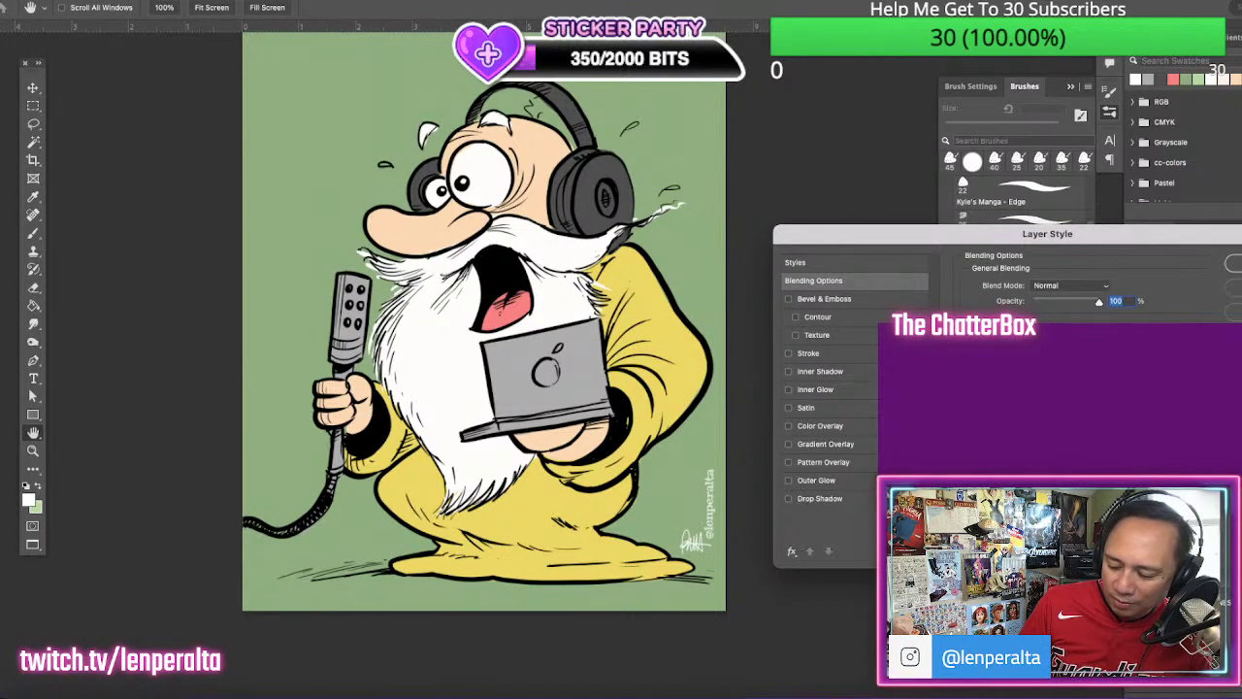
left_click(1232, 263)
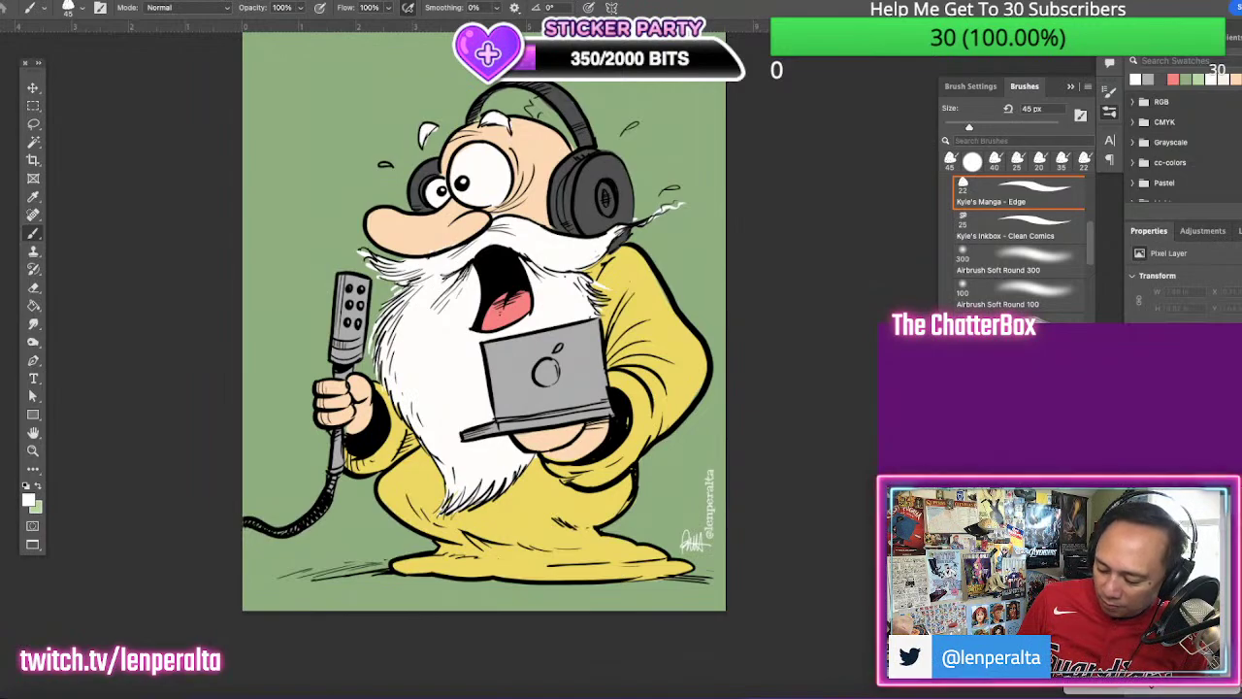
scroll(1152, 582, "down", 3)
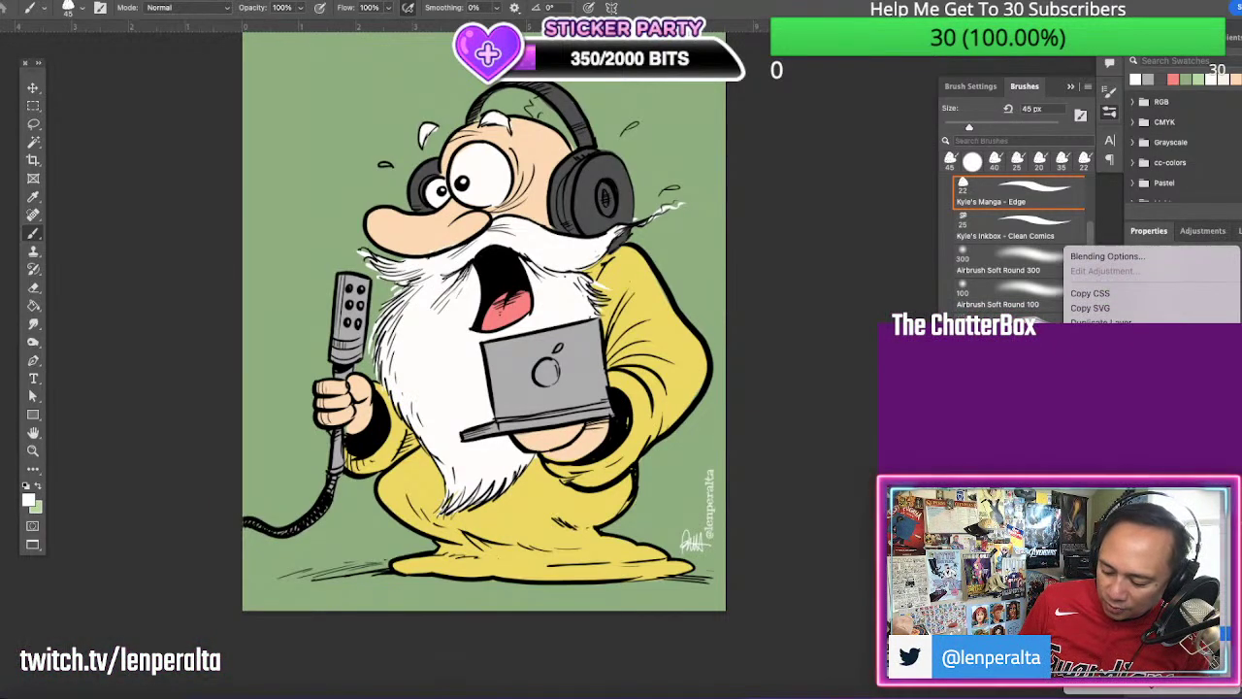
left_click(1152, 574)
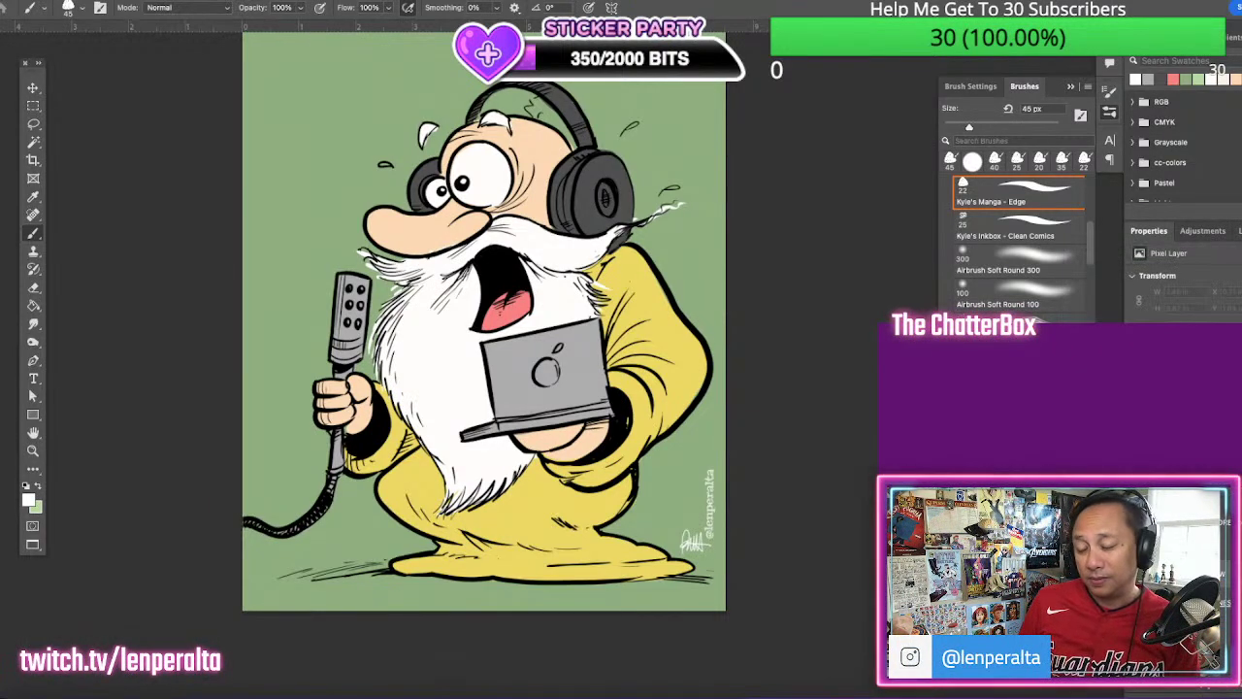
With dark grey and the 60 px Hard Round brush at 73% opacity, shade the hand and sleeve beneath the laptop
left_click(37, 502)
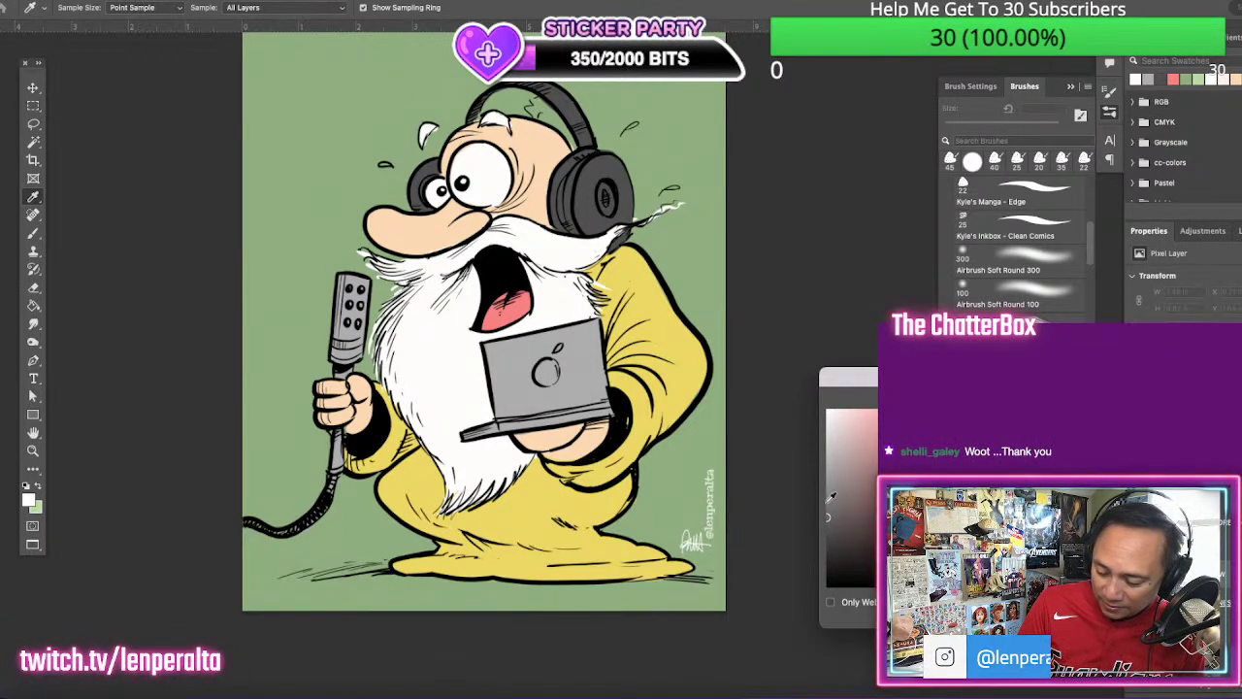
key("Return")
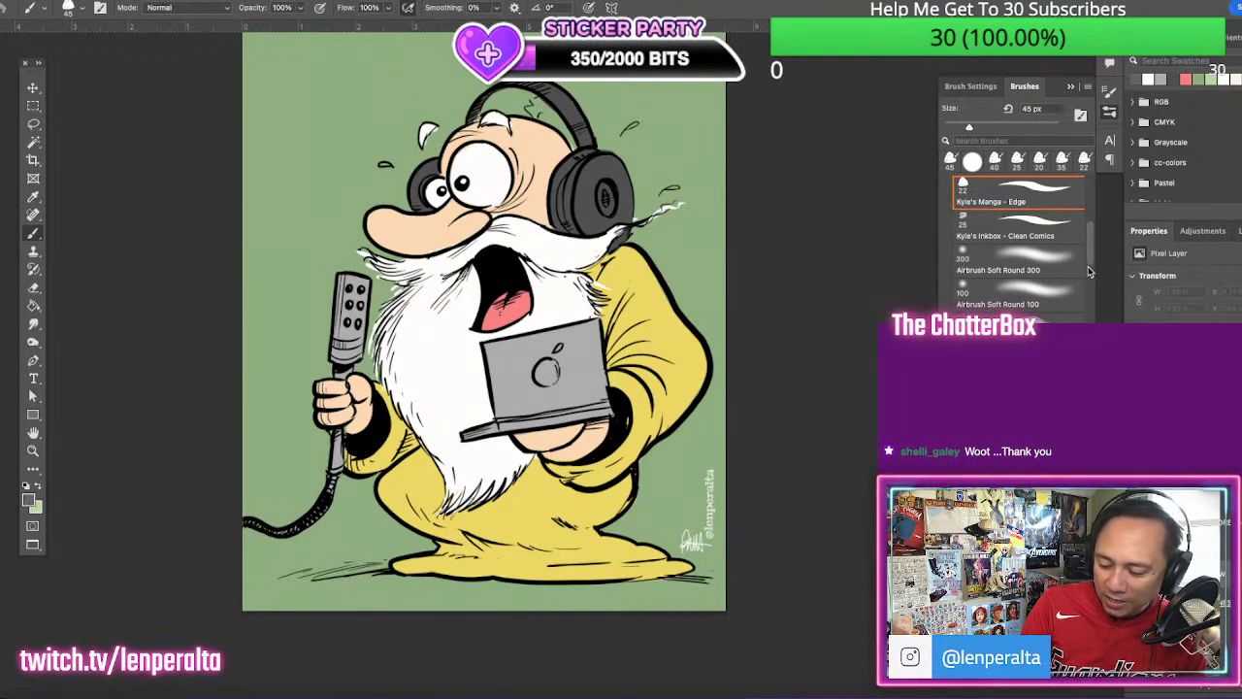
scroll(1019, 253, "down", 6)
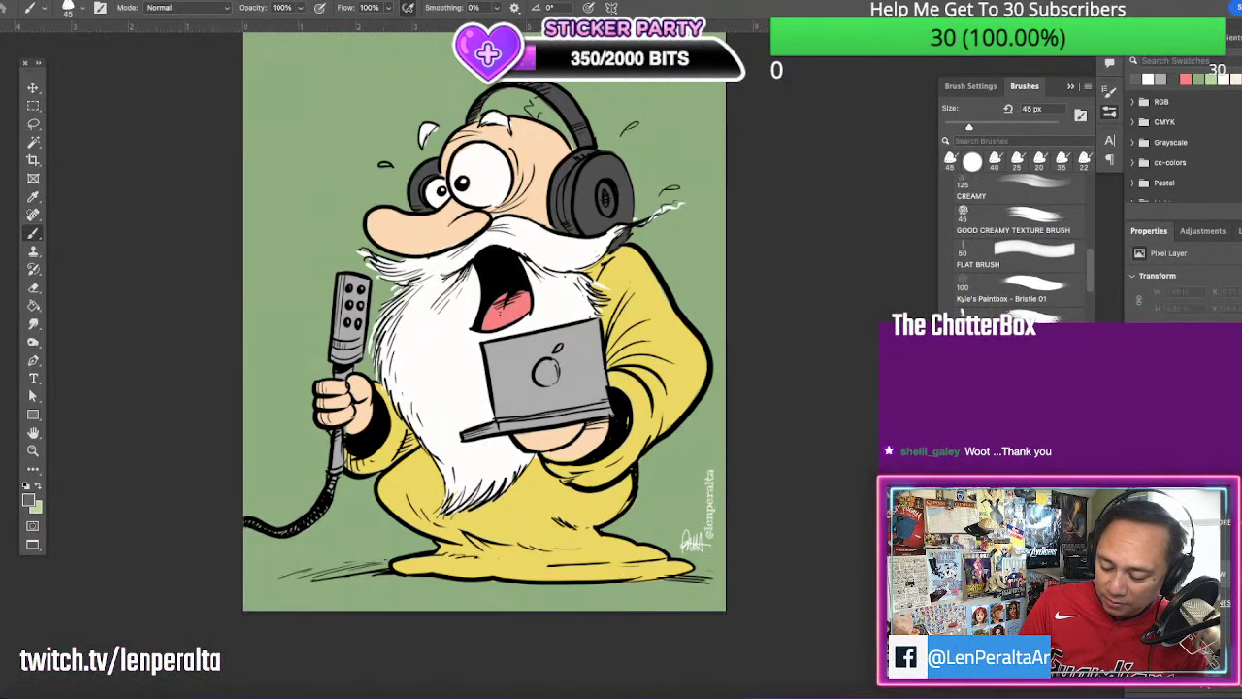
left_click_drag(1090, 286, 1082, 330)
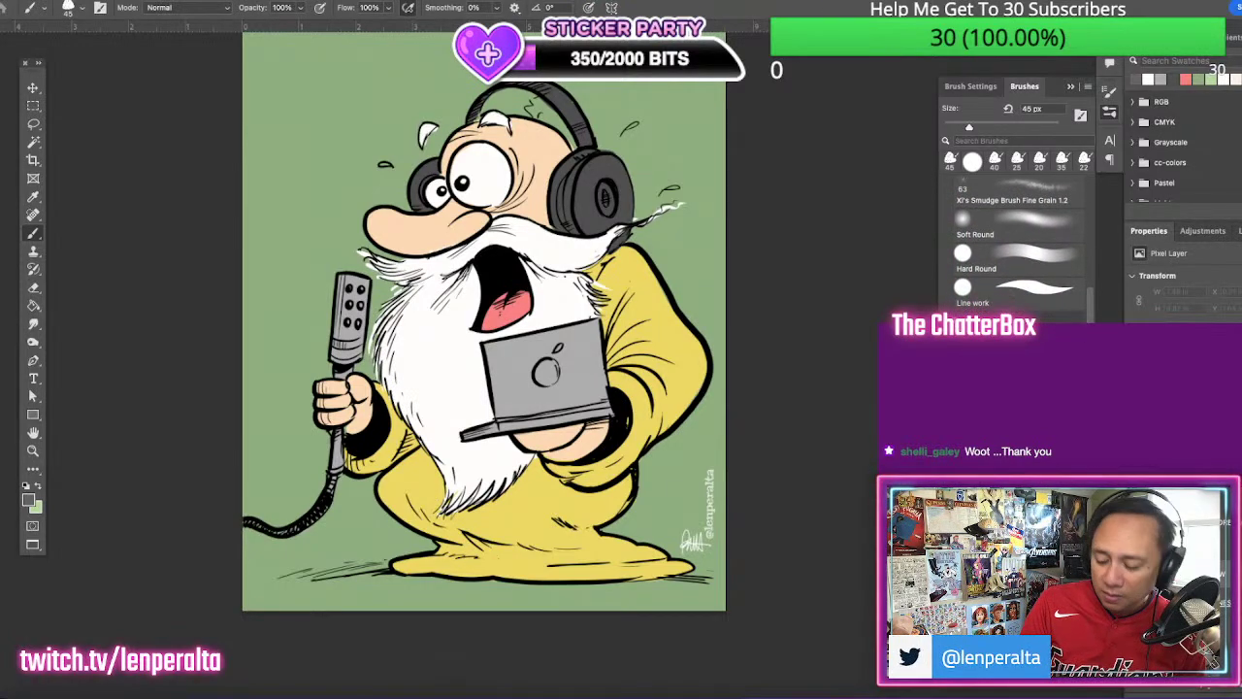
left_click(1066, 271)
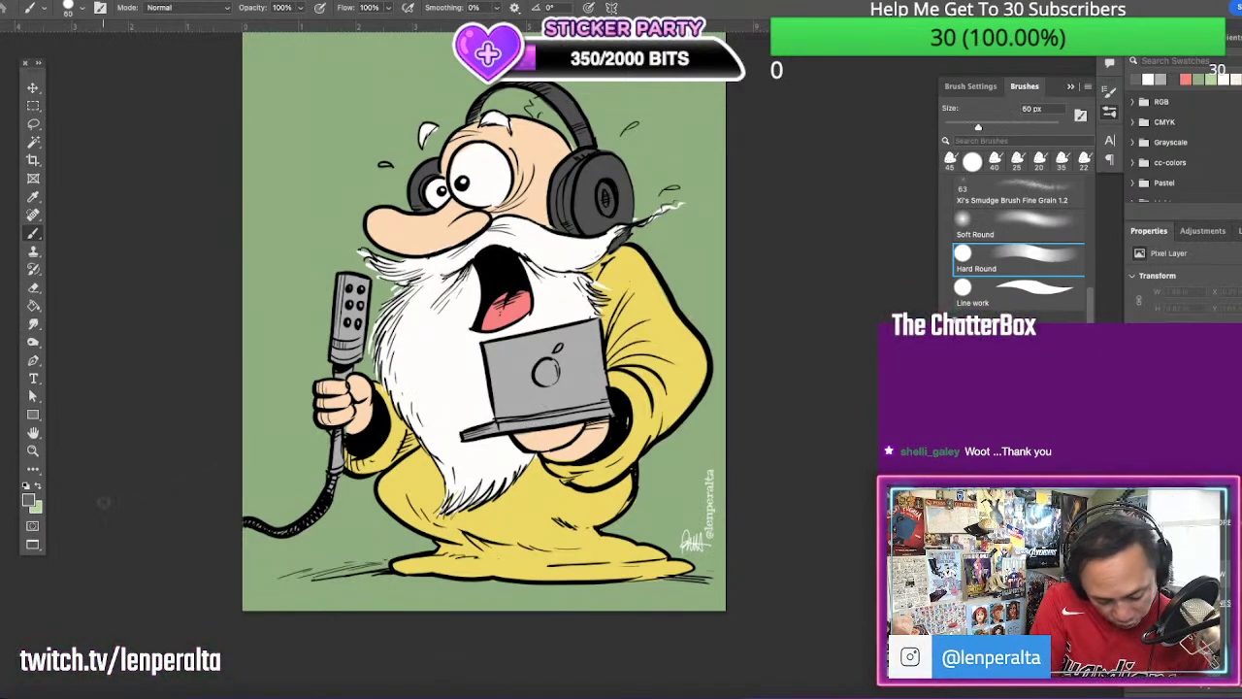
left_click_drag(297, 10, 283, 26)
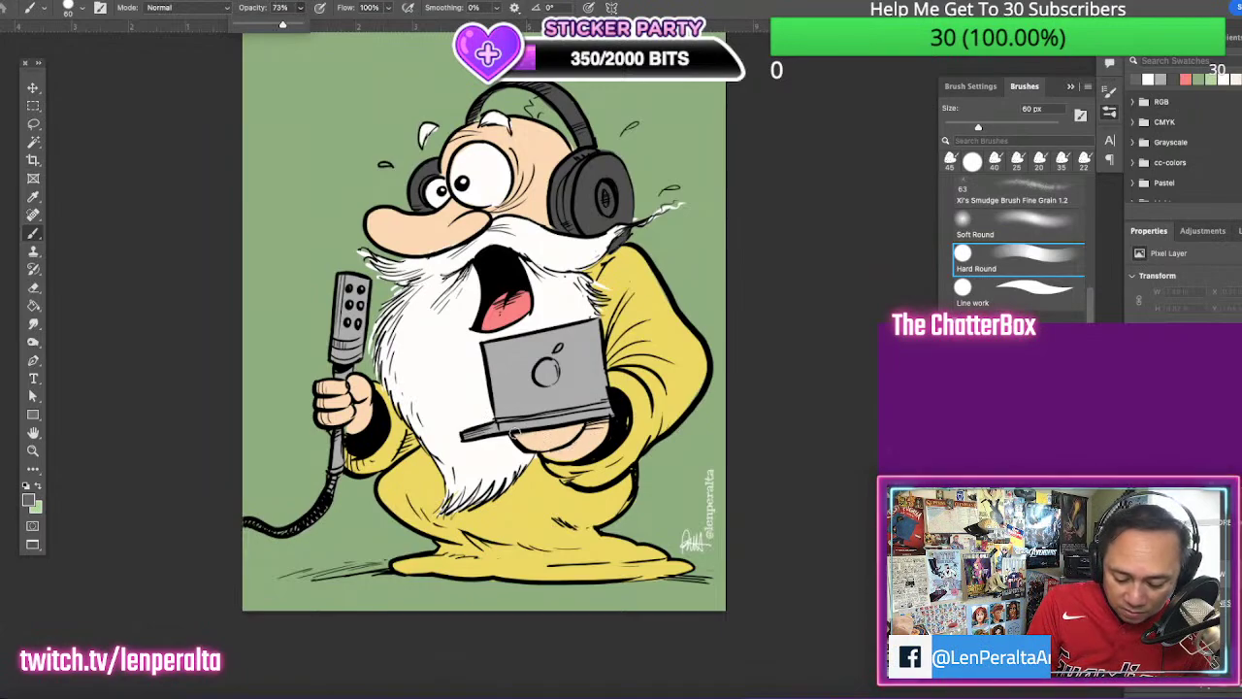
mouse_move(515, 433)
left_mouse_down()
mouse_move(586, 432)
mouse_move(560, 472)
mouse_move(637, 449)
left_mouse_up()
mouse_move(534, 460)
left_mouse_down()
mouse_move(557, 478)
mouse_move(626, 469)
left_mouse_up()
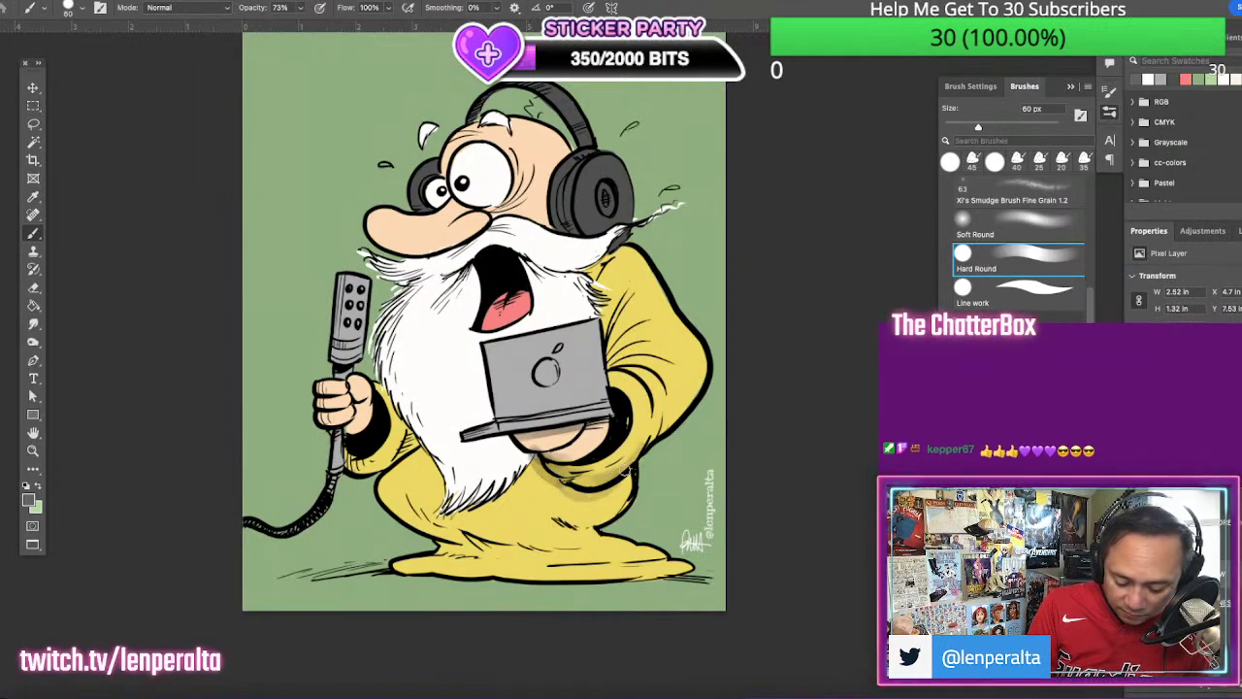
Shade the yellow robe below the beard, along the belly's side, on the sleeve's underside and across the bottom hem
mouse_move(418, 439)
left_mouse_down()
mouse_move(349, 472)
mouse_move(378, 472)
mouse_move(524, 546)
left_mouse_up()
left_click_drag(452, 531, 600, 545)
left_click_drag(406, 456, 382, 512)
left_click_drag(400, 468, 393, 503)
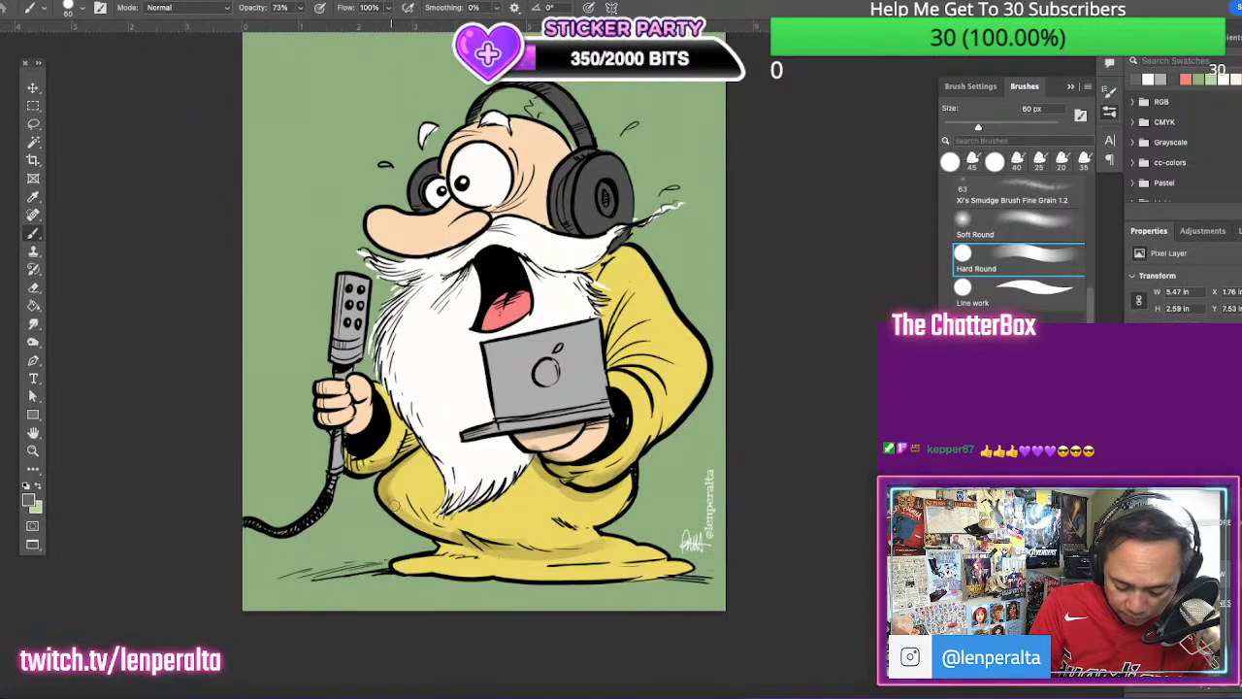
mouse_move(643, 443)
left_mouse_down()
mouse_move(685, 406)
mouse_move(702, 340)
mouse_move(641, 454)
left_mouse_up()
mouse_move(396, 564)
left_mouse_down()
mouse_move(534, 579)
mouse_move(691, 571)
left_mouse_up()
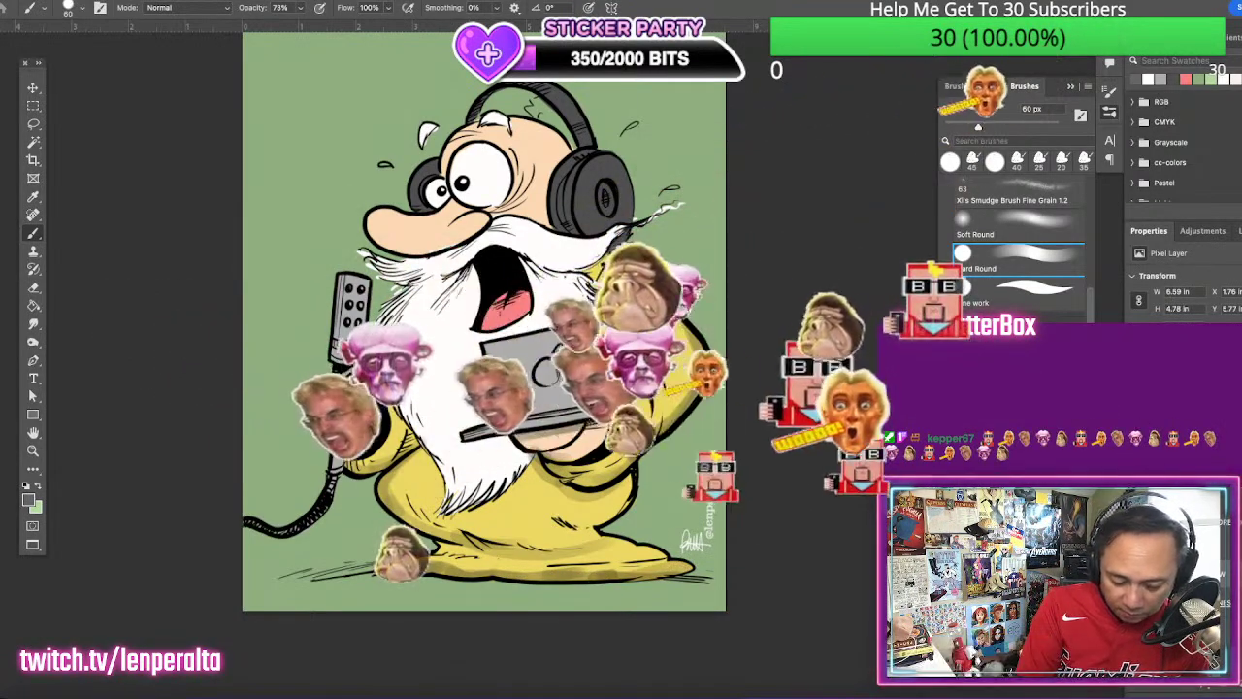
Lower the brush opacity to 55% and shade the upper sleeve beside the beard
left_click(300, 8)
left_click_drag(300, 25, 289, 25)
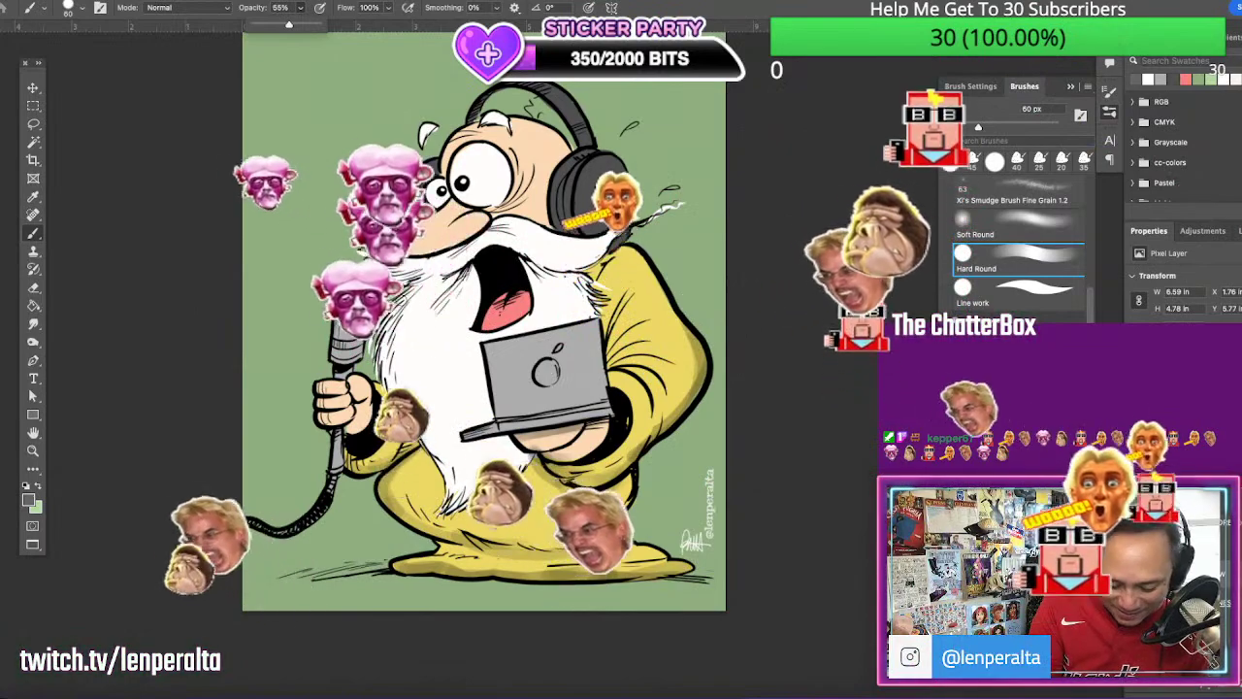
left_click_drag(607, 291, 613, 318)
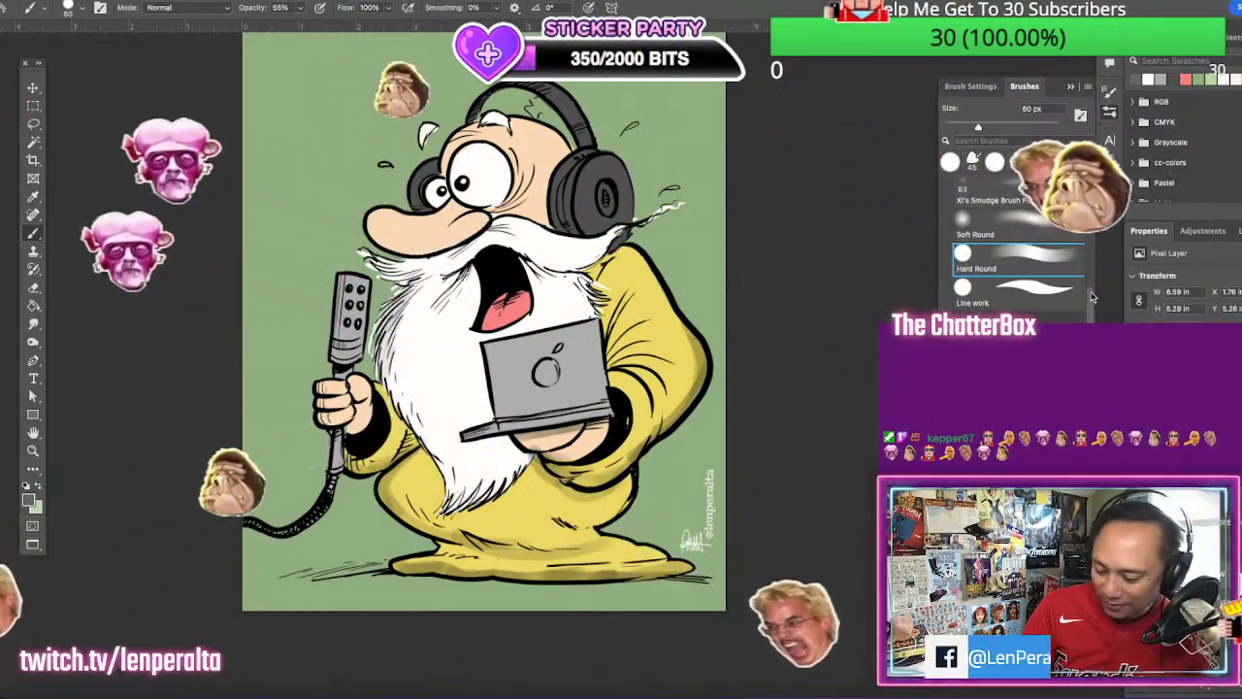
Pick the 200 px HAIR BRUSH and add grey hair shading to the moustache and along the beard's edges
scroll(1087, 272, "down", 5)
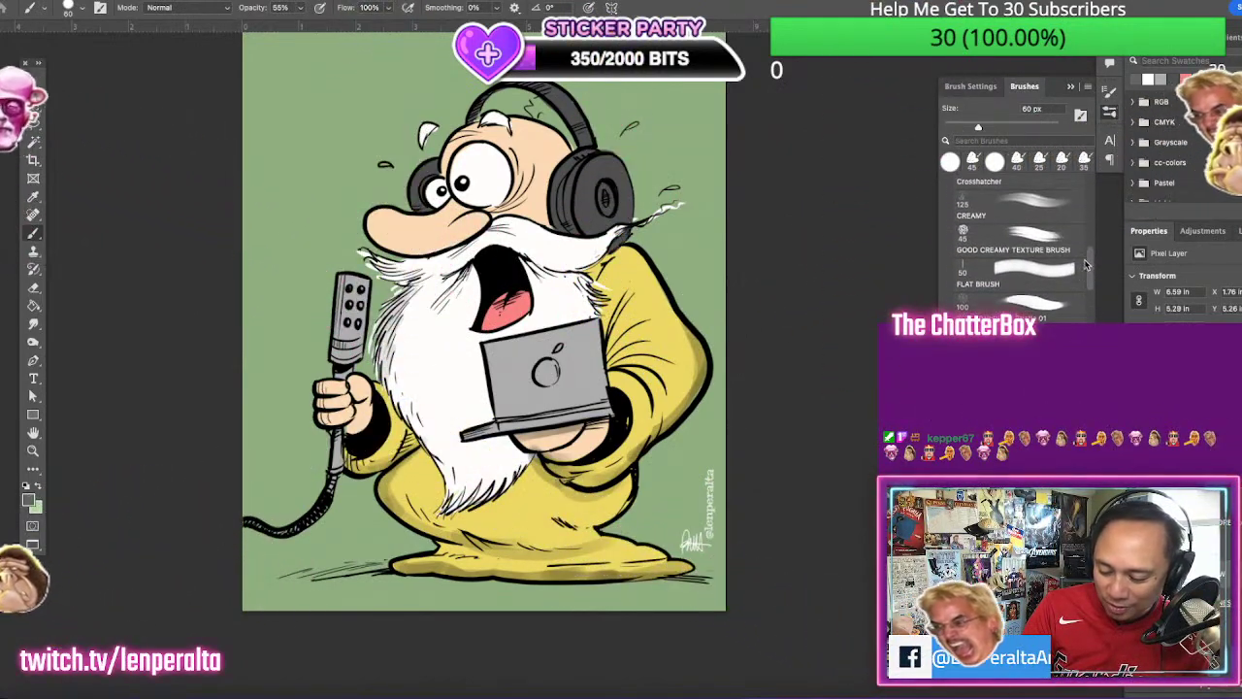
scroll(1063, 266, "up", 3)
left_click(1064, 204)
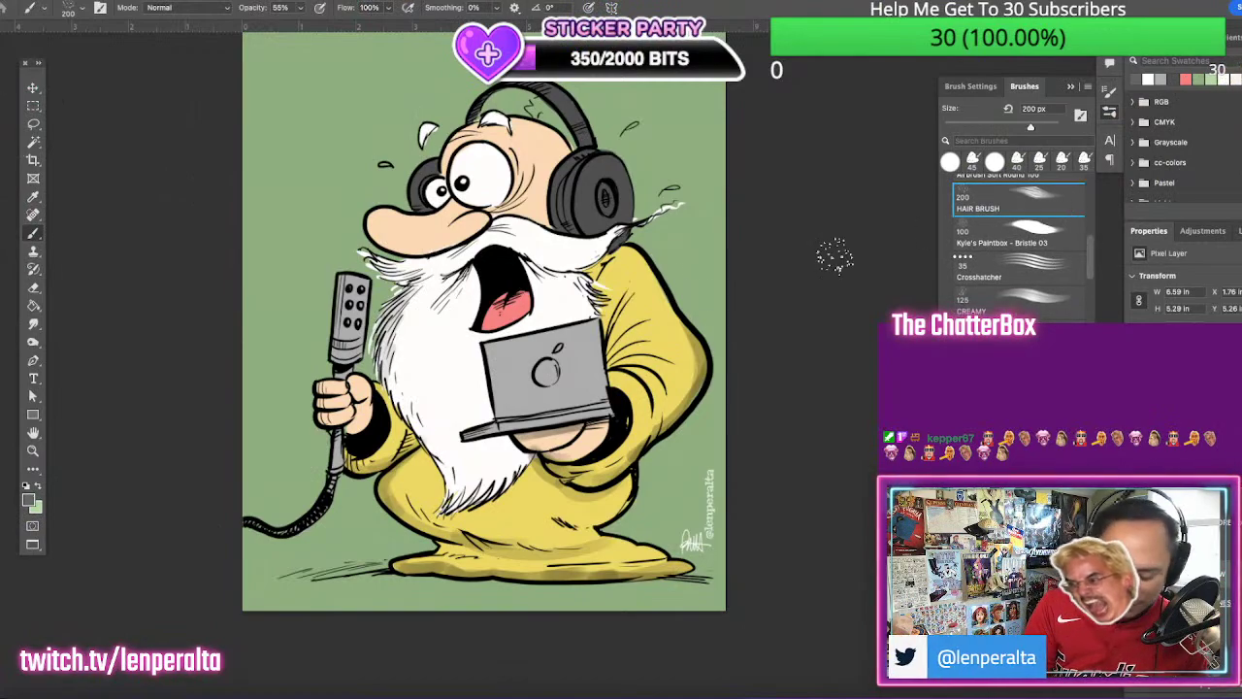
mouse_move(429, 283)
left_mouse_down()
mouse_move(391, 278)
mouse_move(444, 261)
mouse_move(468, 272)
mouse_move(574, 260)
mouse_move(617, 241)
left_mouse_up()
left_click(1137, 524)
left_click(1138, 524)
left_click_drag(425, 296, 390, 374)
left_click_drag(392, 320, 441, 469)
left_click_drag(563, 238, 596, 321)
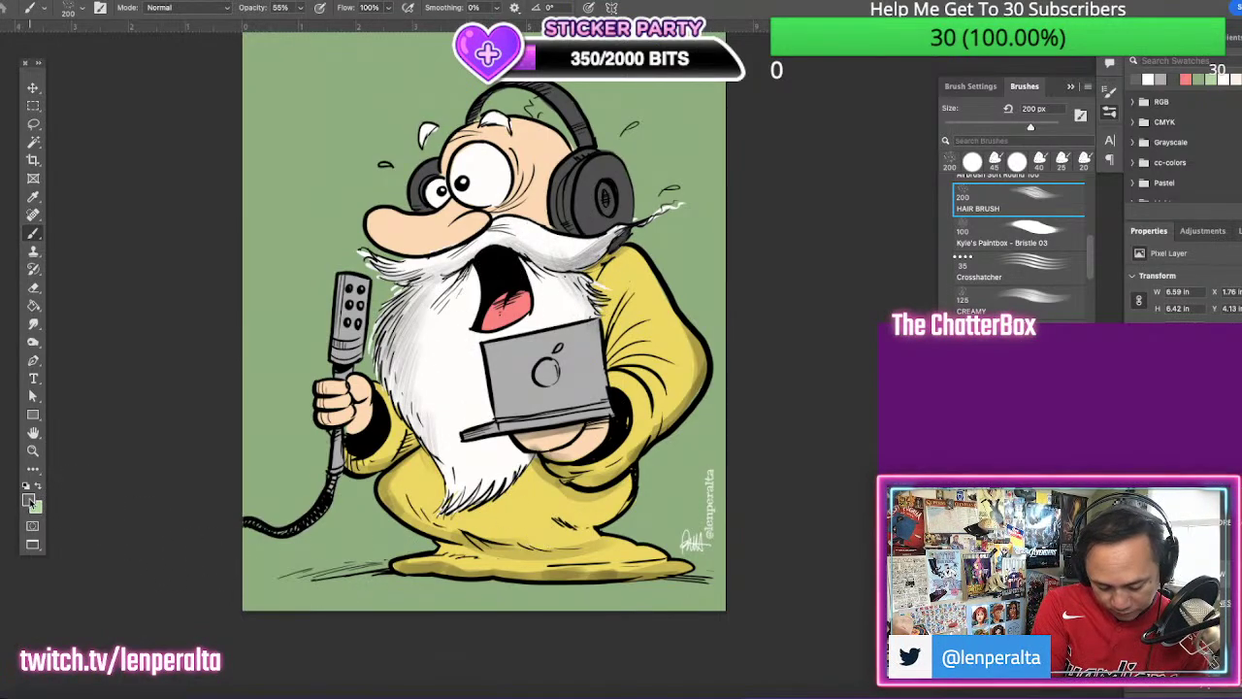
With a brownish grey and the round brush reduced to 60 px, shade the underside of the nose
left_click(28, 500)
left_click(551, 151)
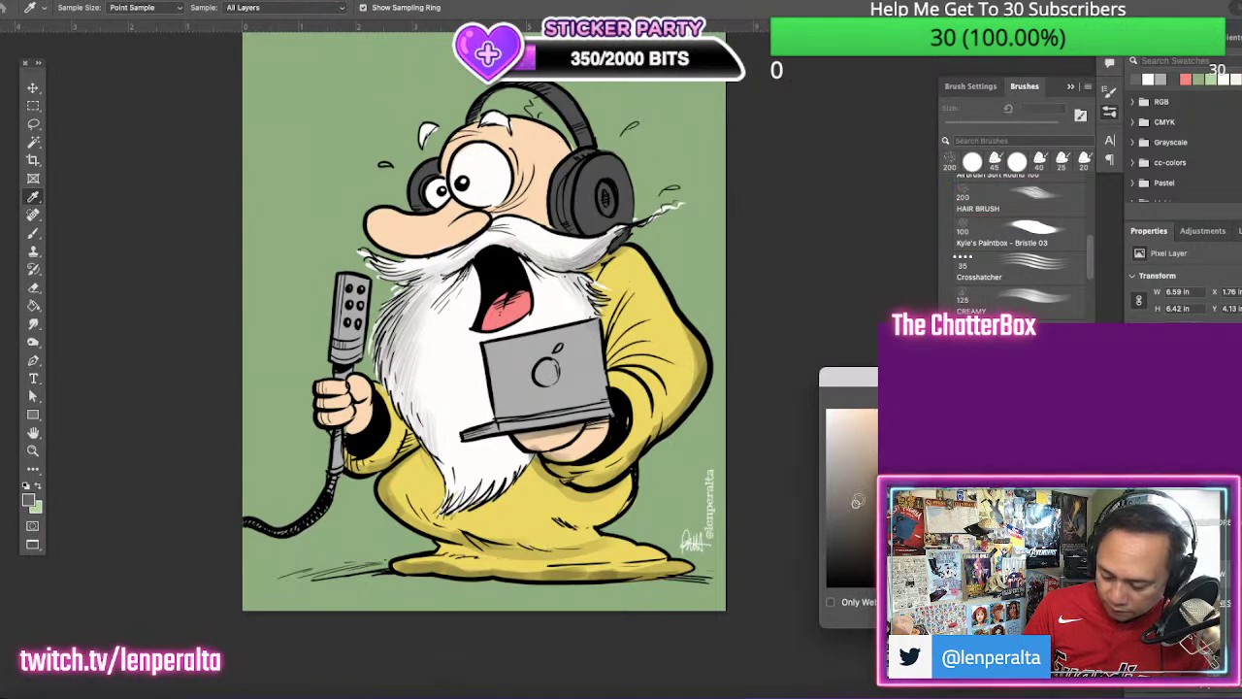
left_click(1170, 403)
left_click_drag(1091, 259, 1091, 325)
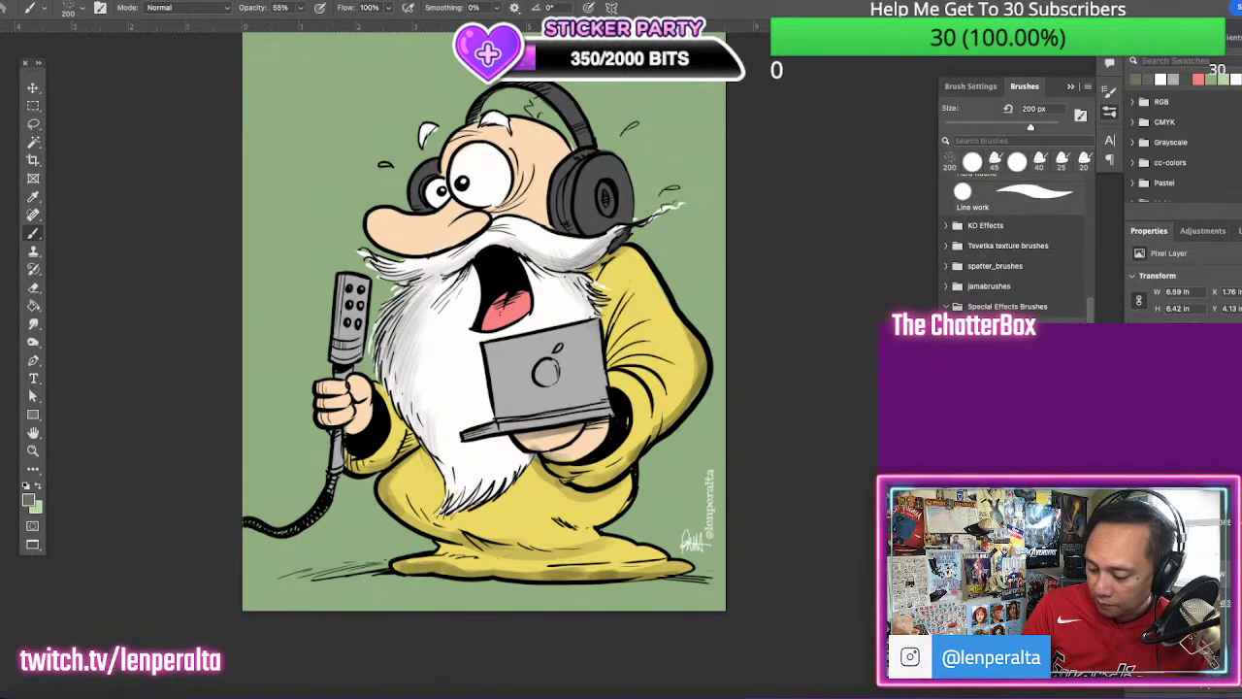
scroll(1019, 243, "down", 5)
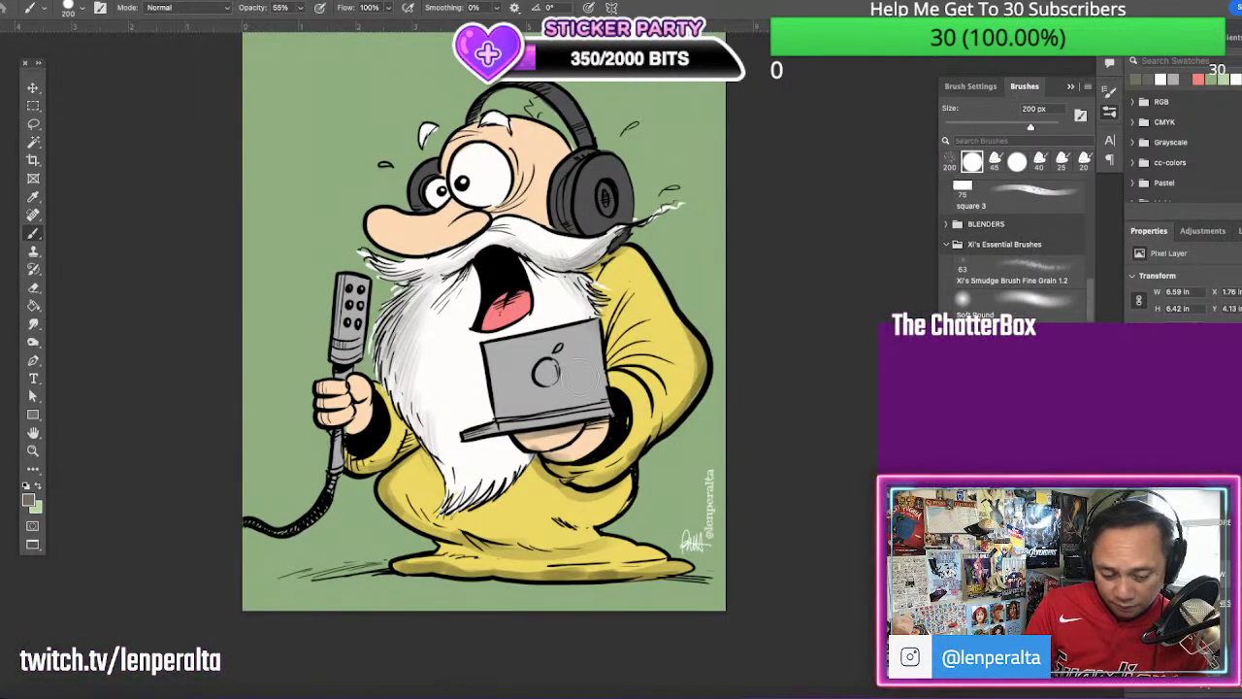
key("bracketleft")
key("bracketleft")
key("bracketleft")
key("bracketleft")
key("bracketleft")
key("bracketleft")
key("bracketleft")
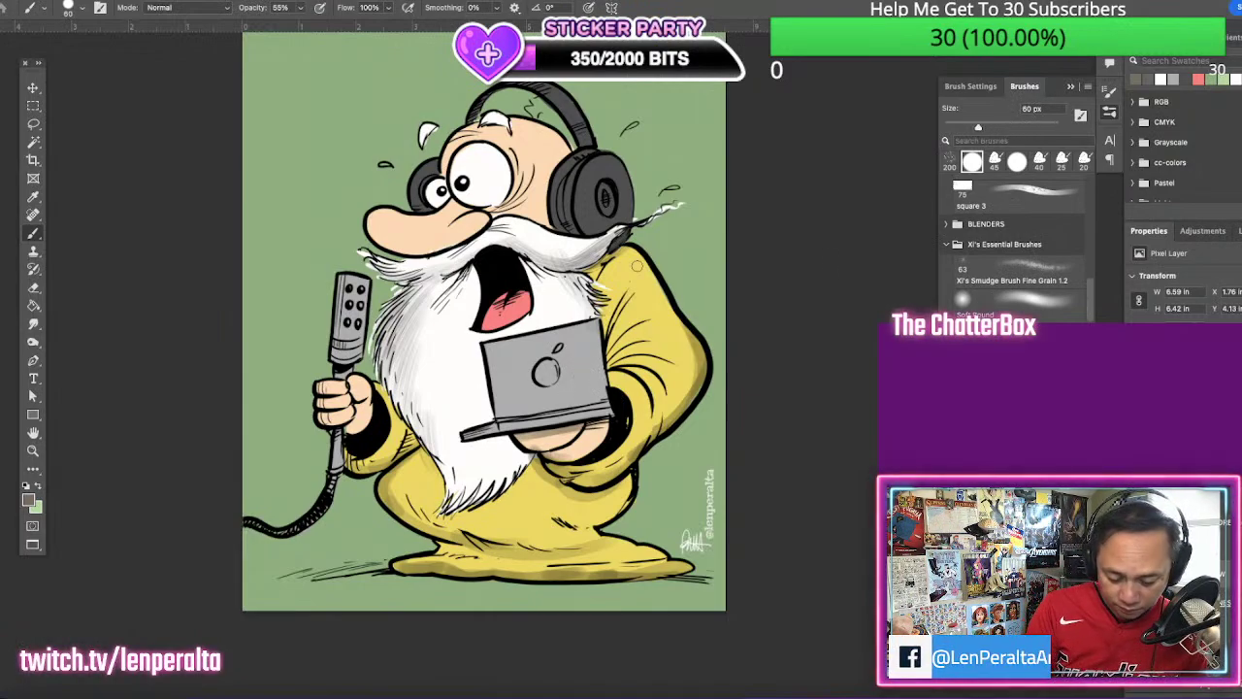
mouse_move(371, 215)
left_mouse_down()
mouse_move(418, 238)
mouse_move(475, 230)
left_mouse_up()
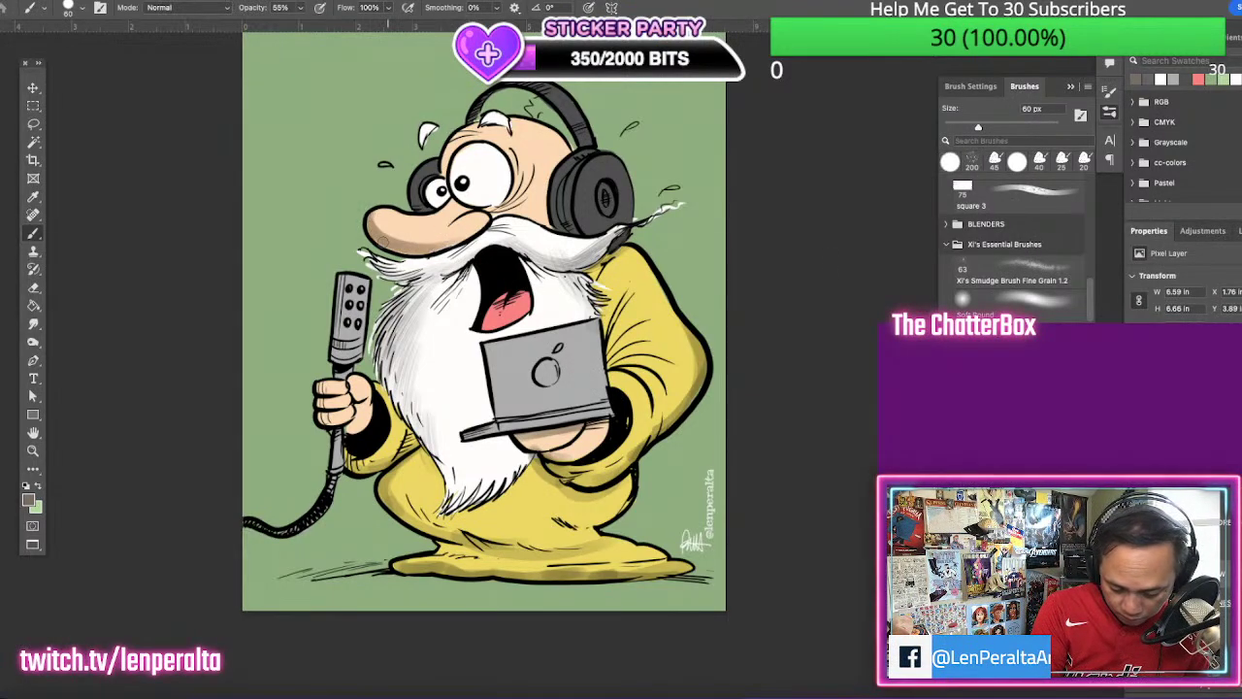
left_click_drag(384, 242, 497, 212)
left_click_drag(450, 245, 476, 231)
Shade the rims of both eyeballs and the skin at the temple and cheek beside the large eye
left_click_drag(434, 187, 433, 202)
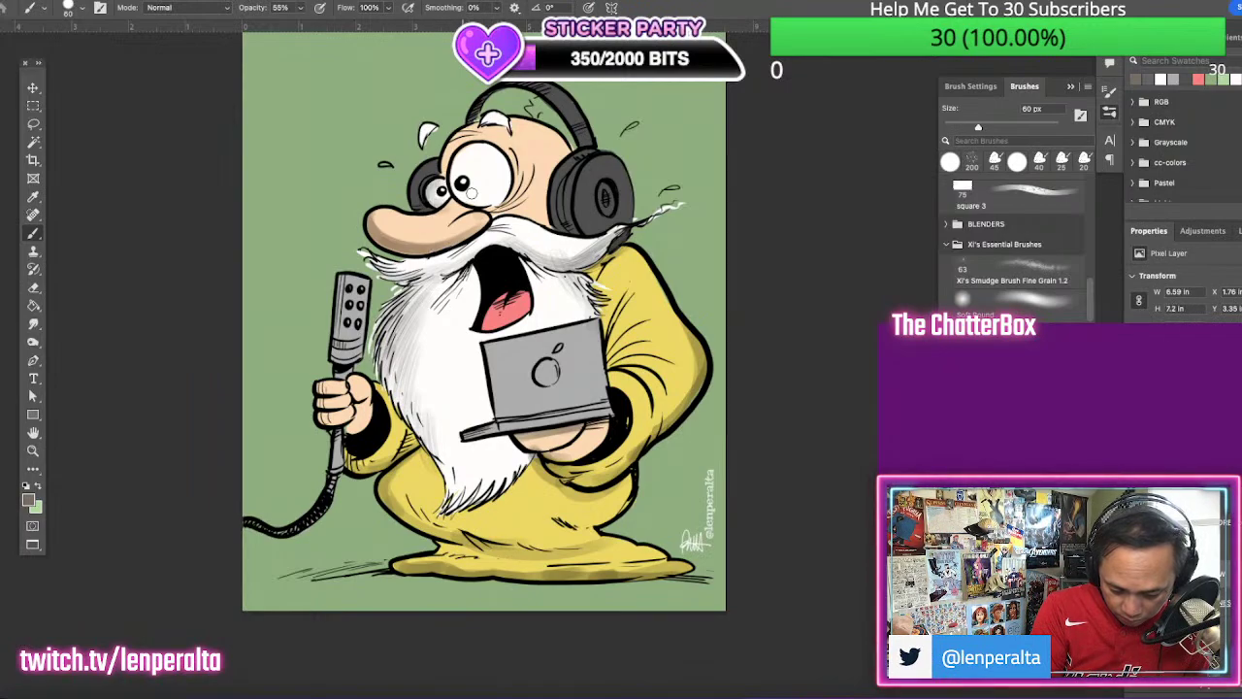
mouse_move(479, 152)
left_mouse_down()
mouse_move(456, 162)
mouse_move(454, 197)
left_mouse_up()
mouse_move(475, 150)
left_mouse_down()
mouse_move(450, 185)
mouse_move(518, 165)
left_mouse_up()
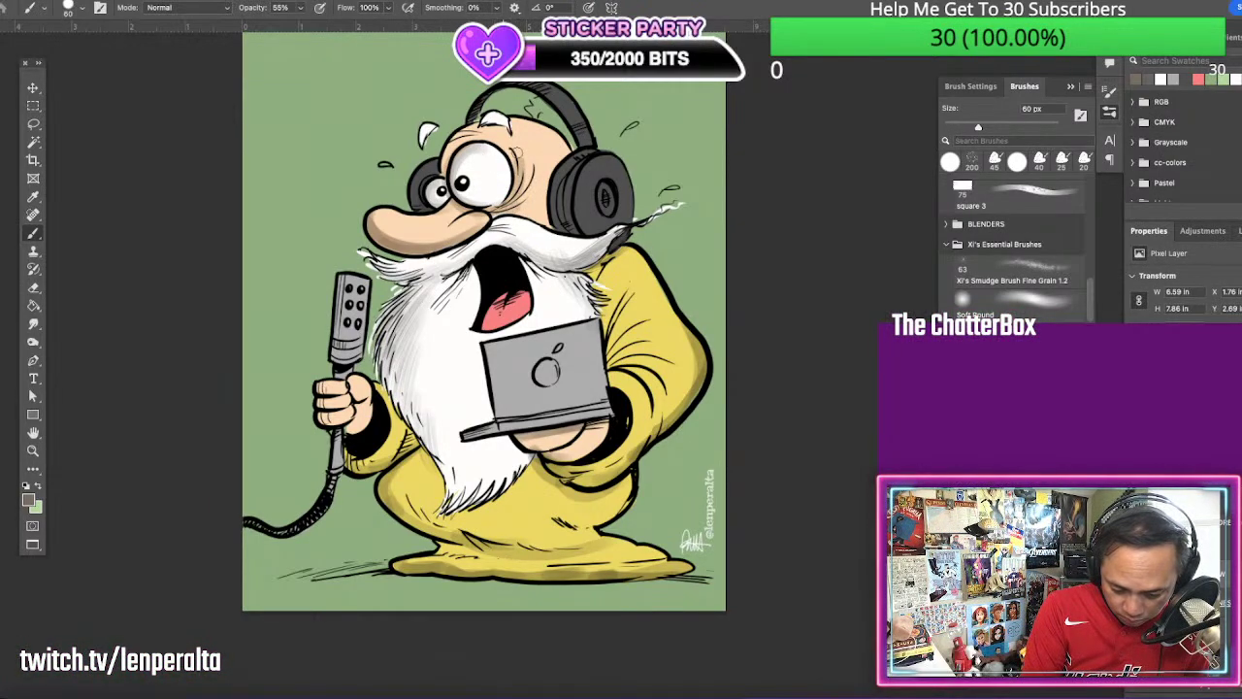
left_click_drag(496, 213, 527, 171)
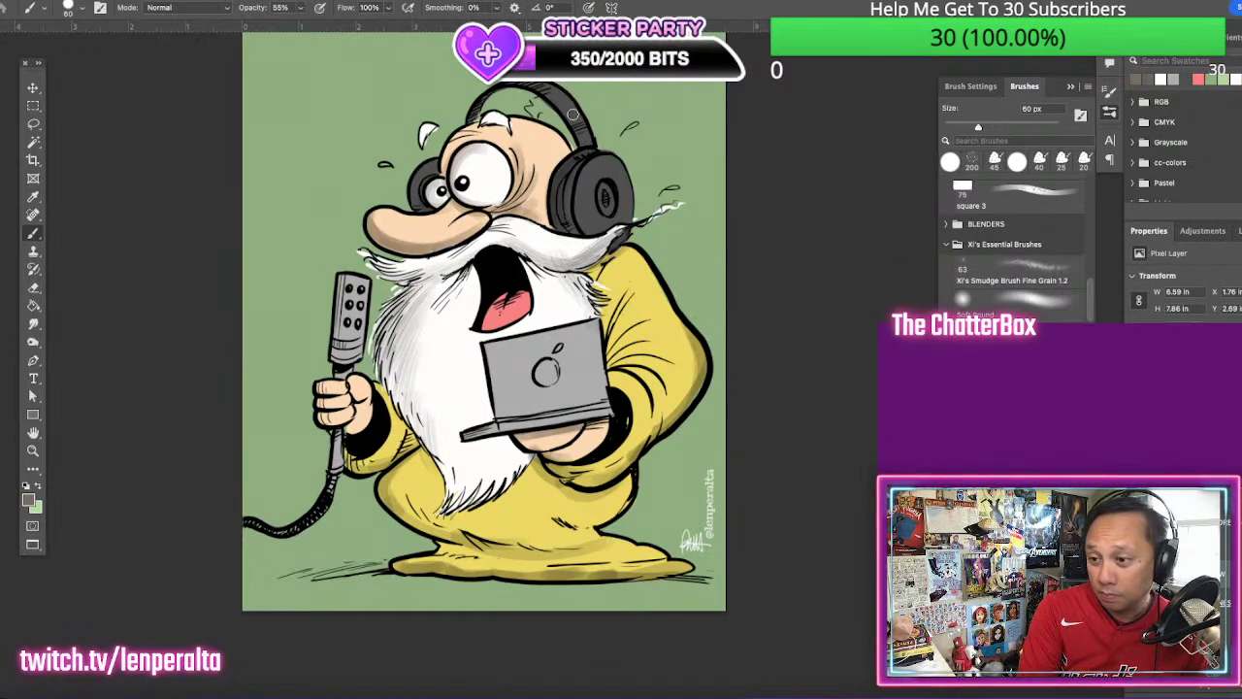
Shade the headphone band, the microphone, and the laptop with the hand beneath it
mouse_move(582, 130)
left_mouse_down()
mouse_move(551, 95)
mouse_move(514, 86)
left_mouse_up()
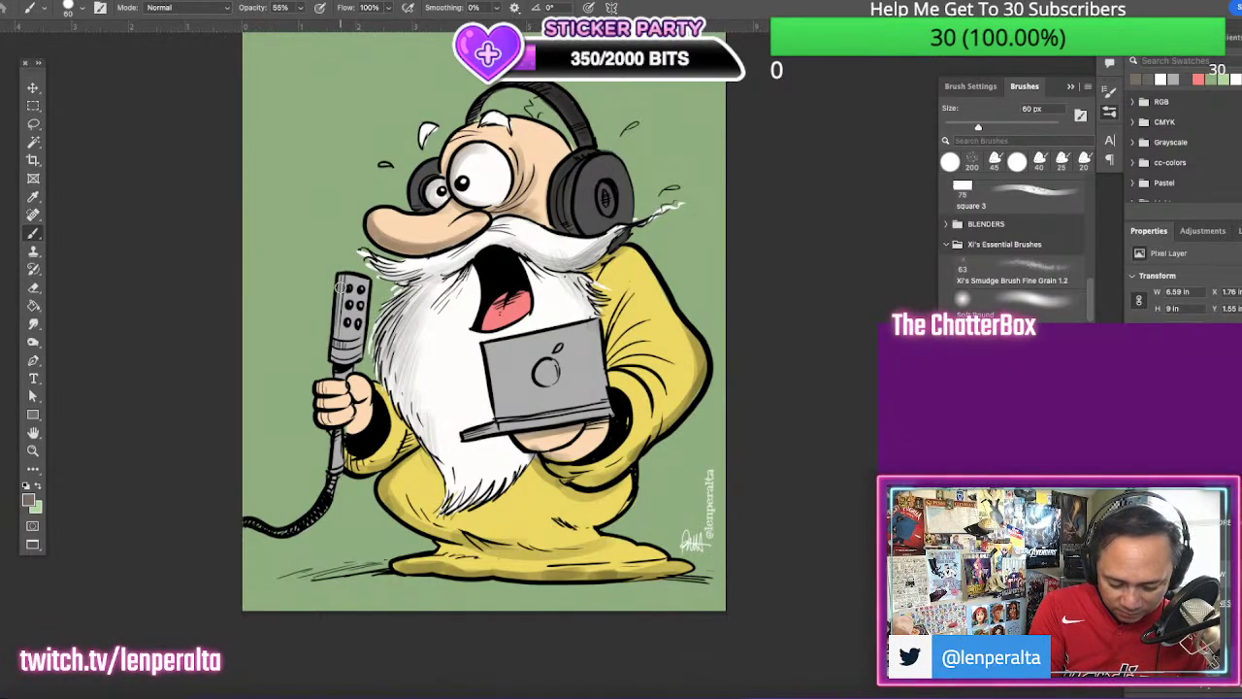
mouse_move(338, 283)
left_mouse_down()
mouse_move(334, 371)
mouse_move(357, 375)
mouse_move(351, 398)
mouse_move(320, 416)
mouse_move(357, 427)
mouse_move(333, 433)
mouse_move(337, 454)
left_mouse_up()
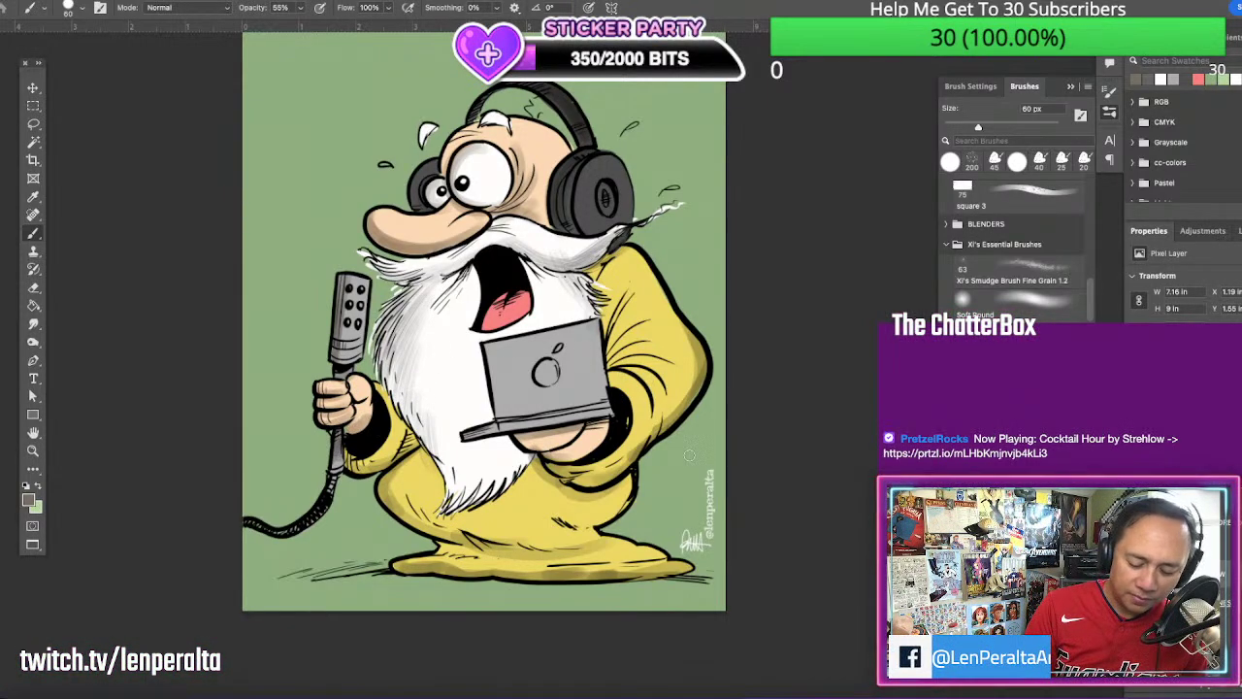
mouse_move(557, 431)
left_mouse_down()
mouse_move(525, 443)
mouse_move(531, 427)
left_mouse_up()
left_click_drag(467, 439, 609, 413)
left_click_drag(477, 344, 495, 419)
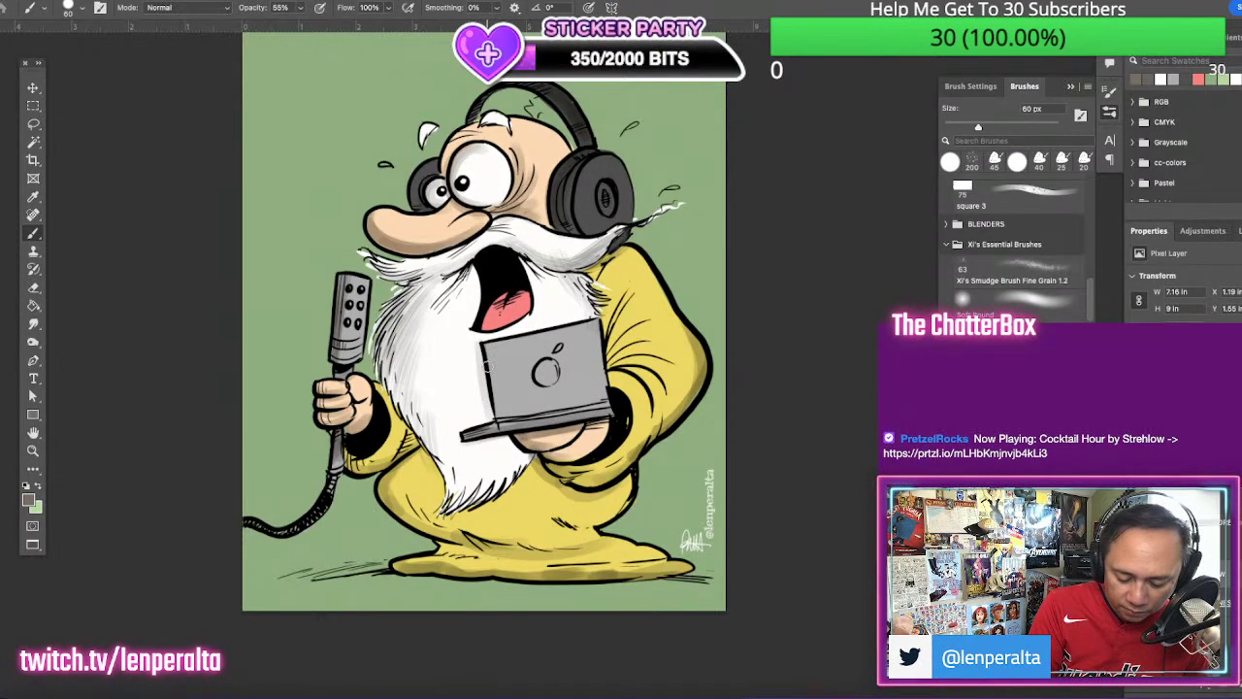
Shade the tongue and deepen the shadows on the yellow robe below the forearms and along the sleeve
left_click_drag(497, 321, 526, 287)
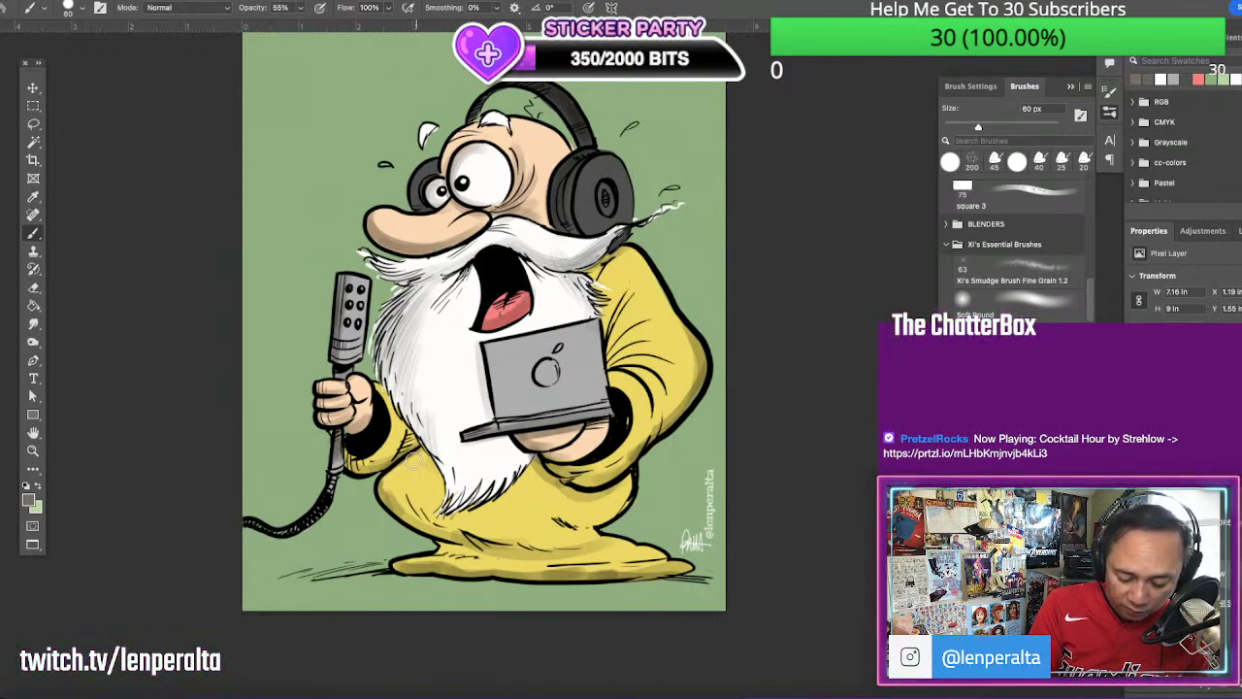
mouse_move(406, 466)
left_mouse_down()
mouse_move(388, 491)
mouse_move(466, 540)
mouse_move(577, 535)
mouse_move(626, 465)
left_mouse_up()
mouse_move(534, 461)
left_mouse_down()
mouse_move(571, 491)
mouse_move(628, 479)
left_mouse_up()
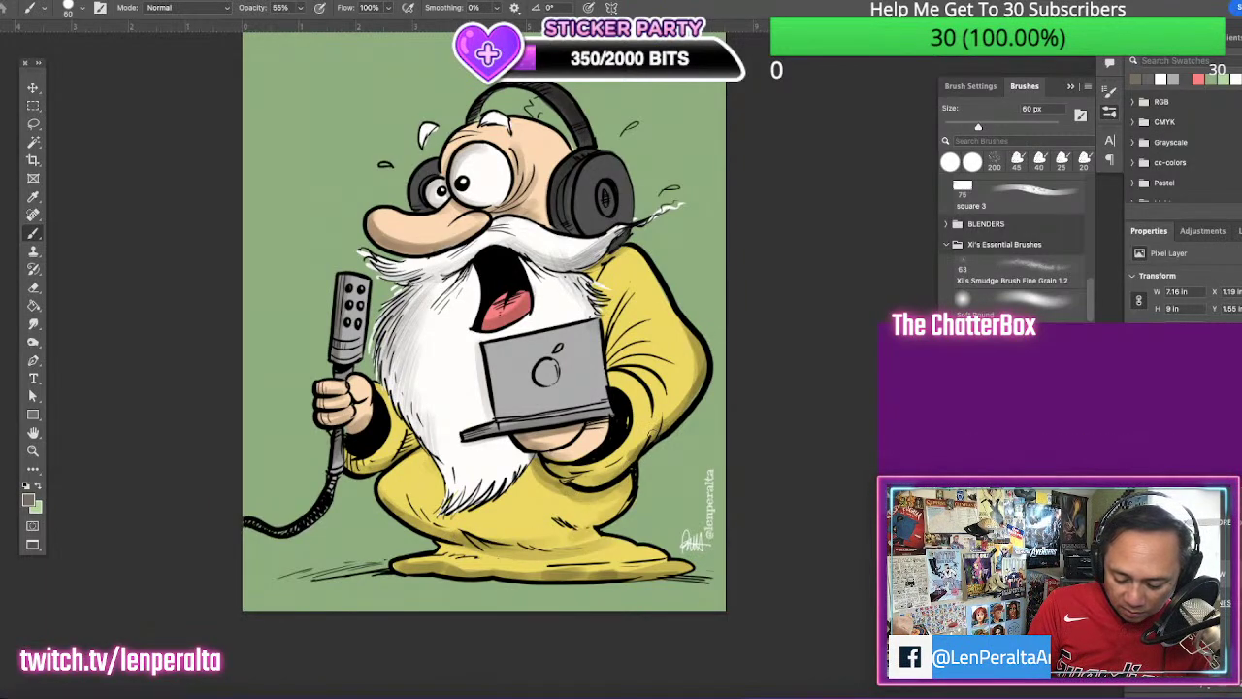
mouse_move(653, 425)
left_mouse_down()
mouse_move(696, 372)
mouse_move(685, 325)
mouse_move(636, 251)
mouse_move(594, 274)
left_mouse_up()
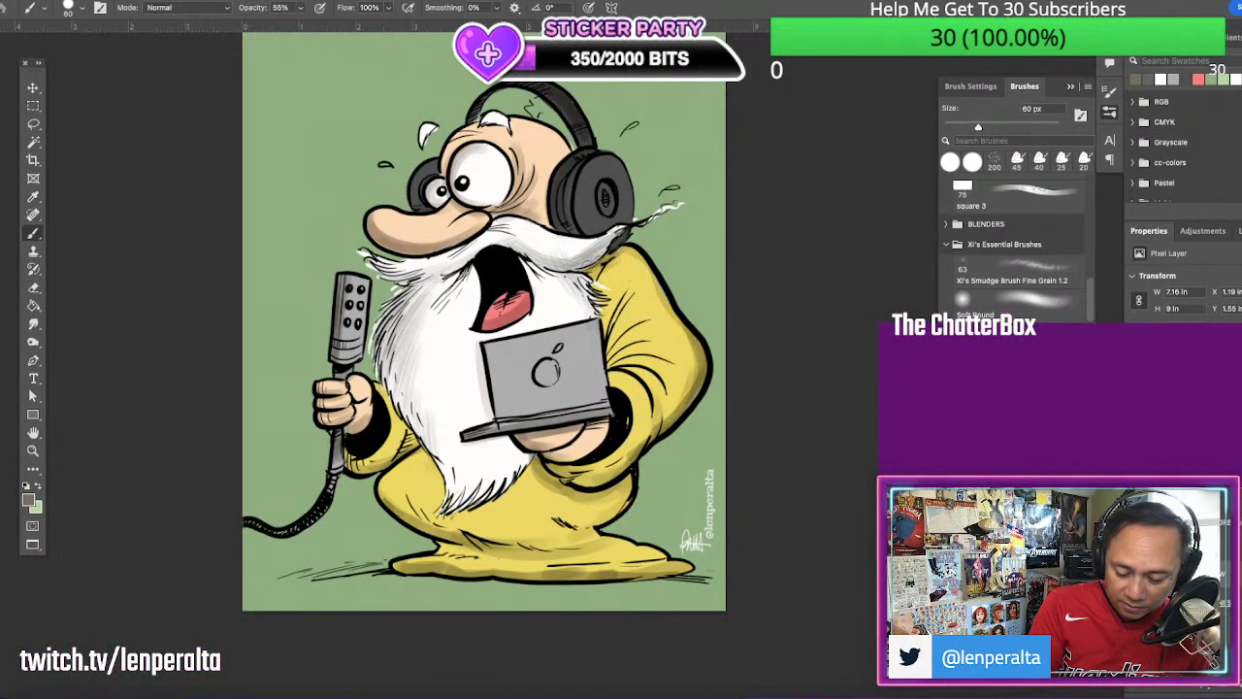
Shade the beard around the open mouth, the tongue's edge and the laptop lid's side edge
mouse_move(484, 250)
left_mouse_down()
mouse_move(434, 288)
mouse_move(462, 281)
mouse_move(470, 303)
mouse_move(456, 338)
left_mouse_up()
left_click_drag(519, 264, 539, 289)
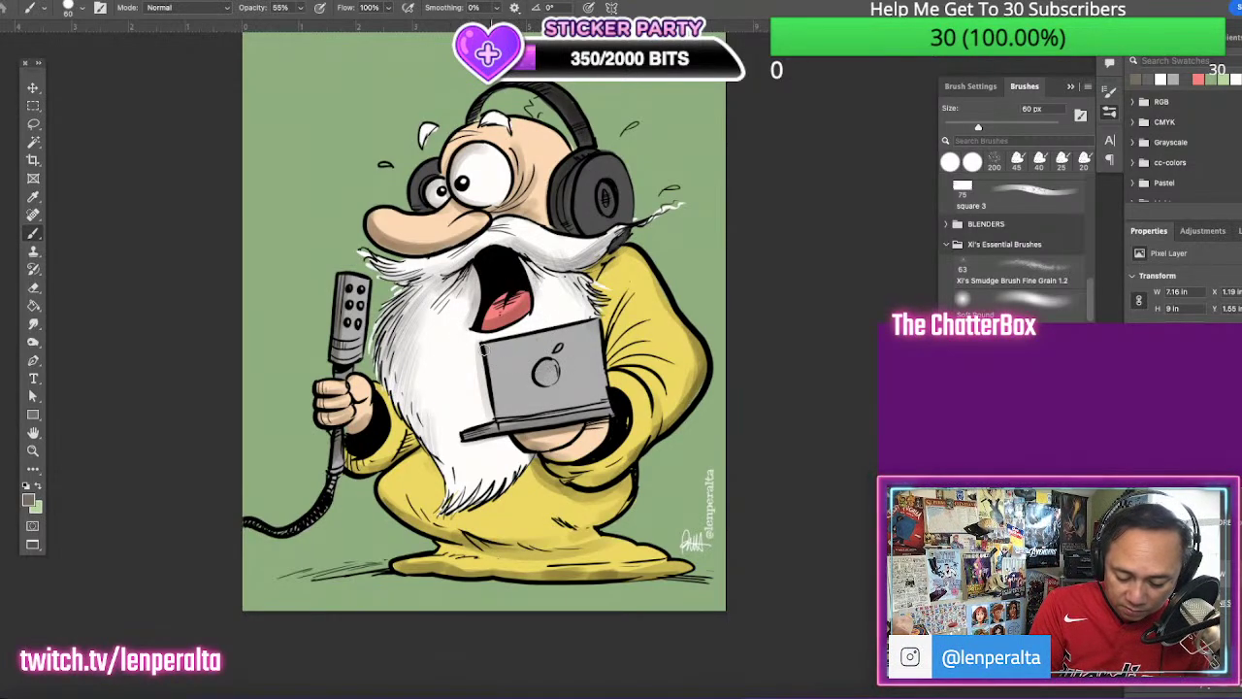
left_click_drag(484, 352, 490, 380)
On a new layer, highlight the laptop lid's upper and side edges in white with the 35 px brush, raising its opacity to 74%
left_click(1206, 686)
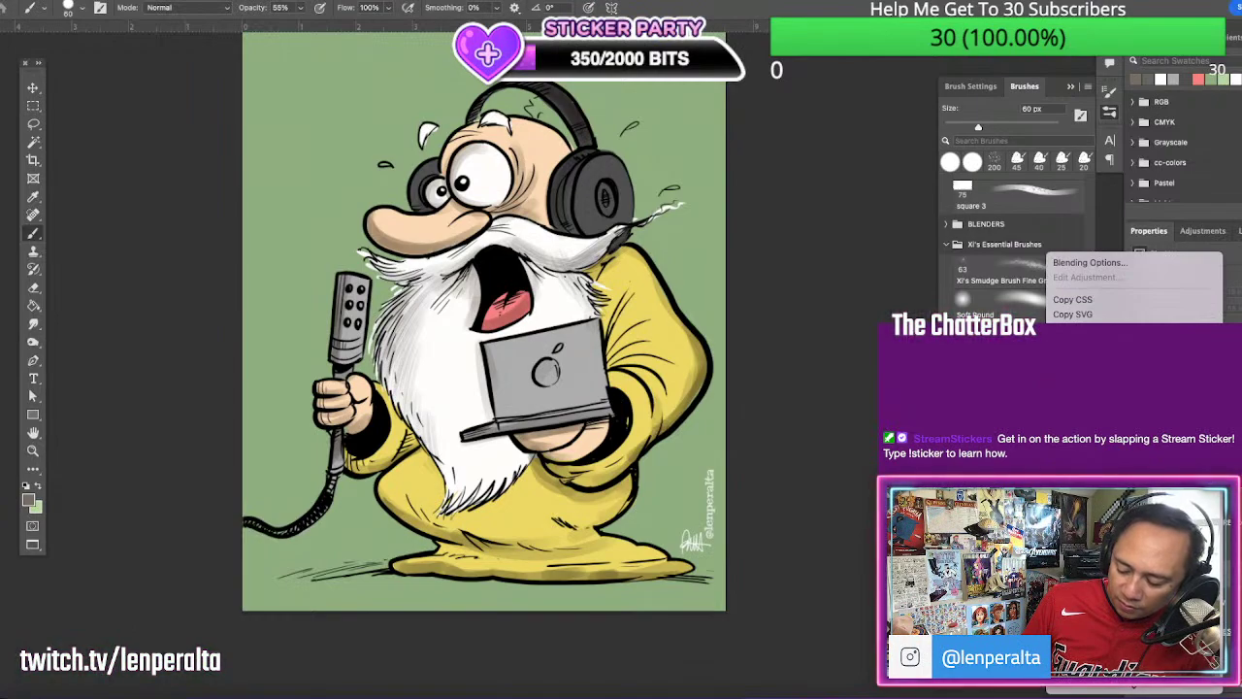
left_click(29, 499)
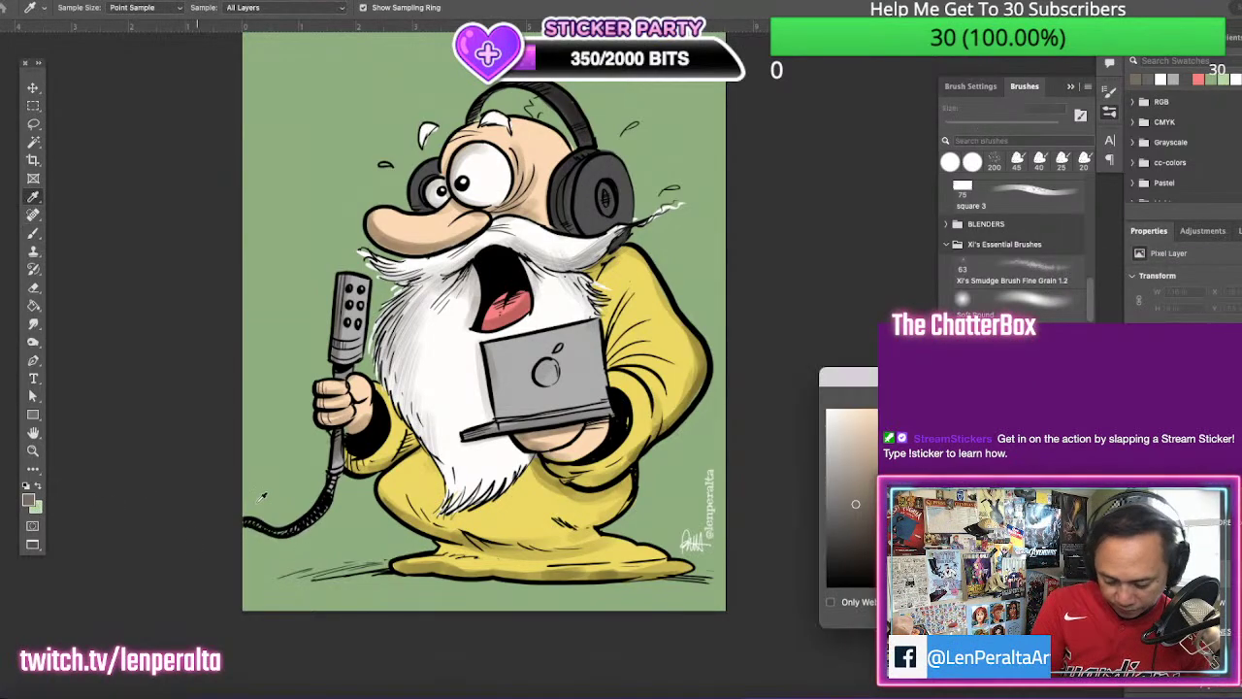
left_click(829, 418)
key("Return")
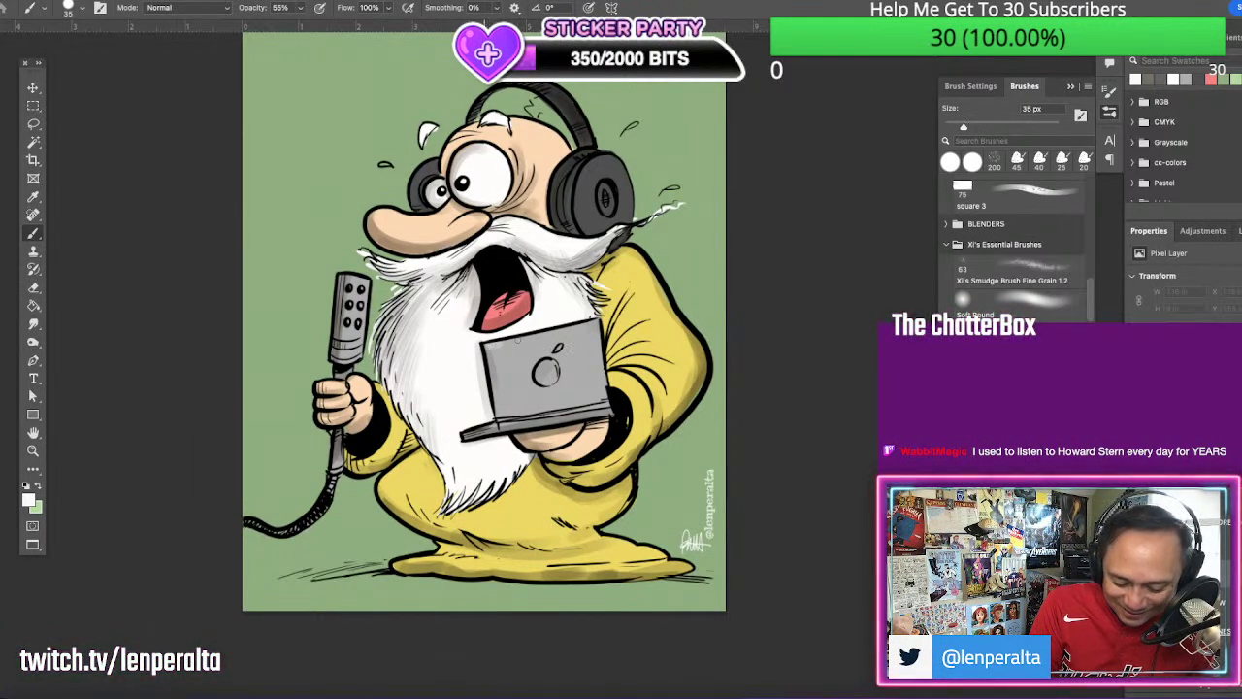
left_click_drag(486, 345, 598, 324)
left_click_drag(300, 7, 312, 26)
left_click_drag(490, 346, 493, 393)
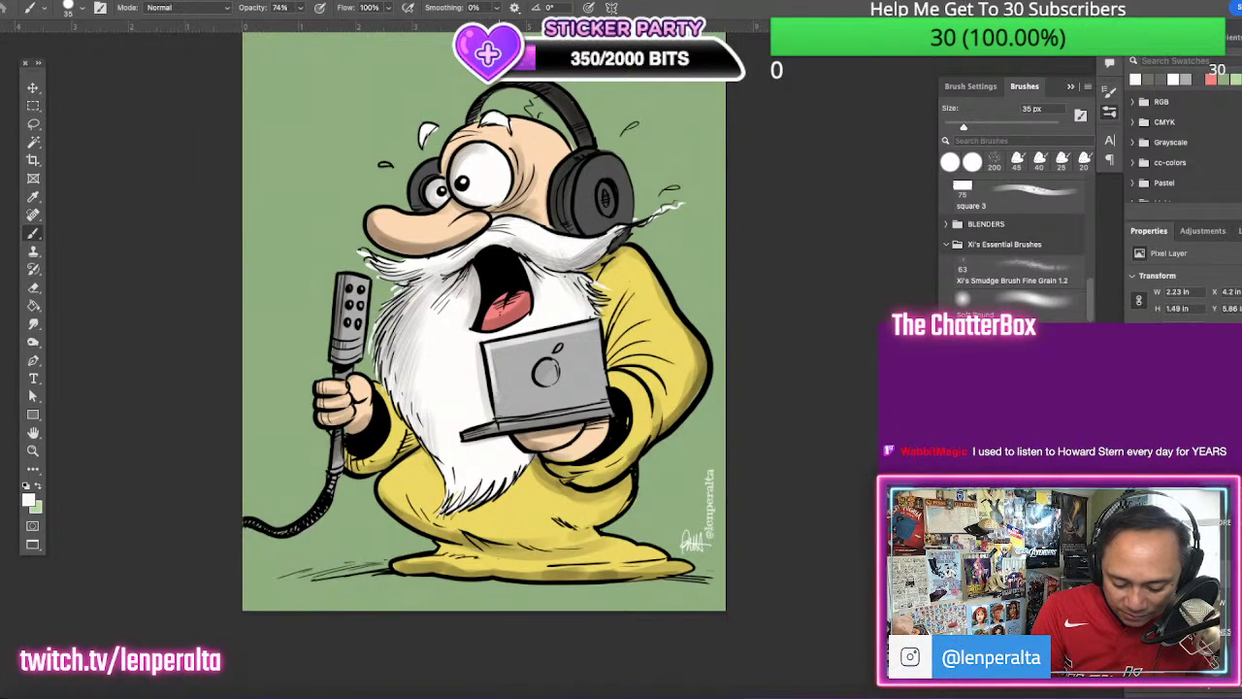
left_click_drag(487, 346, 590, 327)
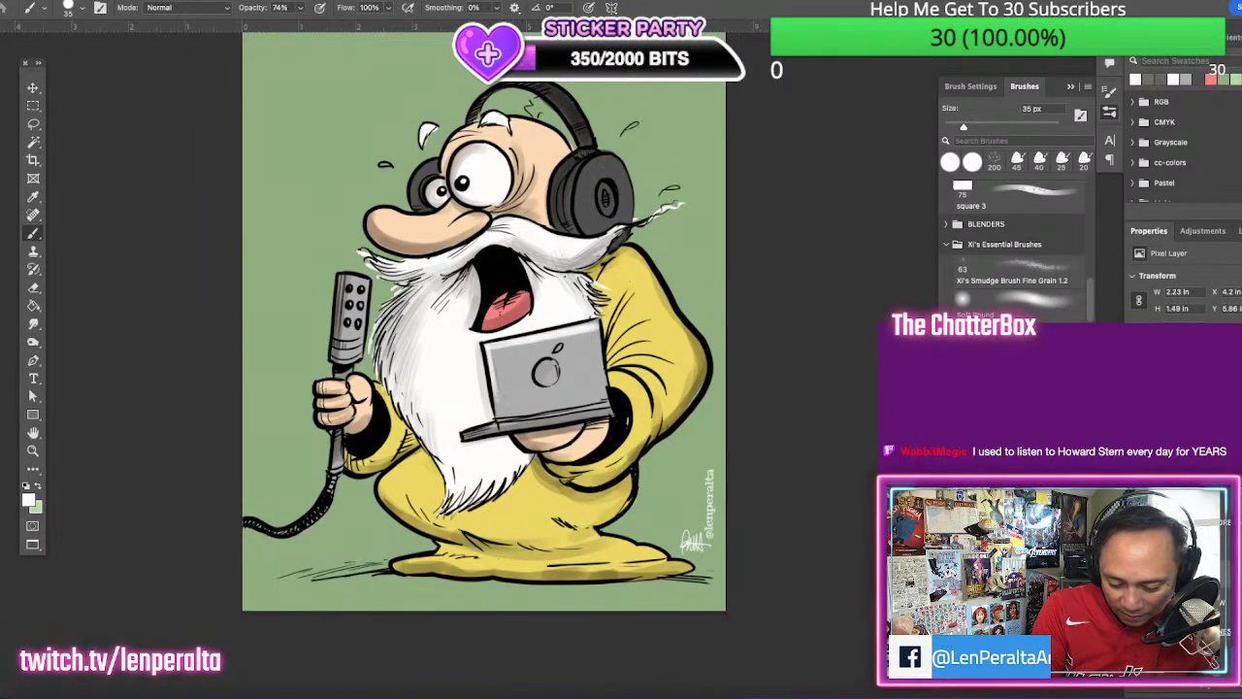
Add white highlights to the near ear cup, the headband and the far ear cup, undoing unwanted strokes
left_click_drag(579, 155, 604, 152)
left_click_drag(597, 152, 619, 172)
mouse_move(609, 158)
left_mouse_down()
mouse_move(633, 191)
mouse_move(622, 177)
mouse_move(631, 219)
left_mouse_up()
key("super+z")
key("super+z")
mouse_move(593, 149)
left_mouse_down()
mouse_move(567, 92)
mouse_move(542, 84)
left_mouse_up()
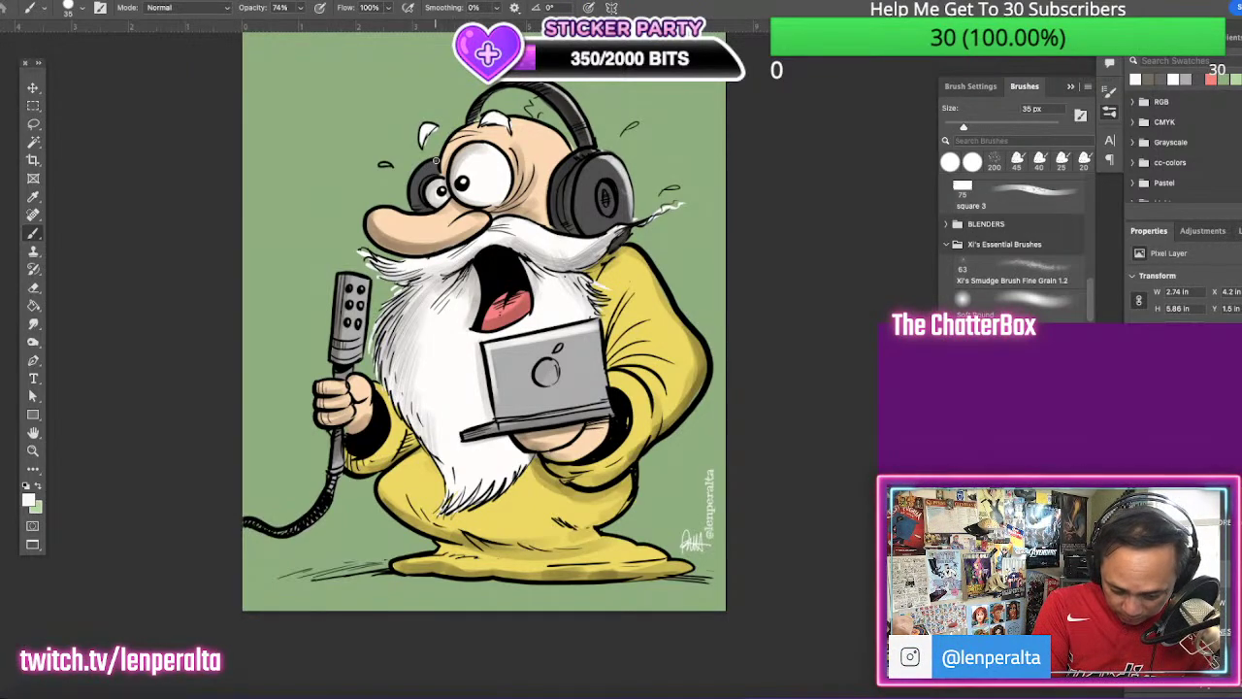
left_click_drag(435, 155, 413, 208)
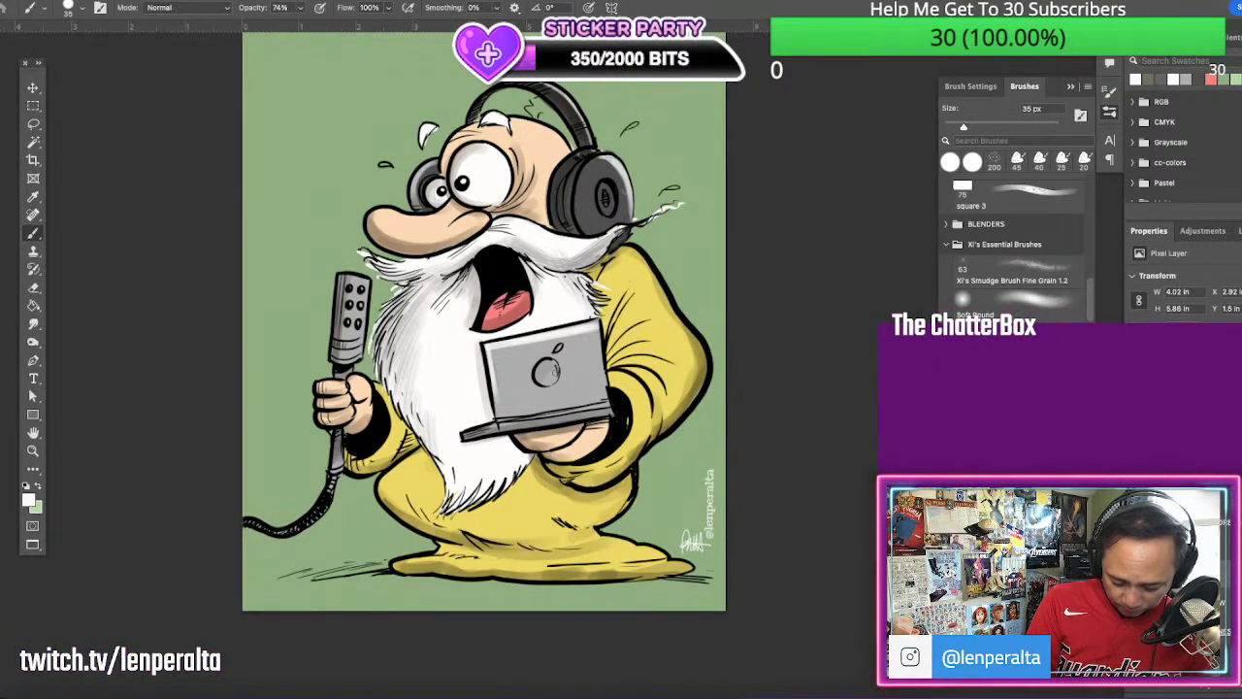
Paint white highlights on the laptop's logo, the microphone and the bearded man's nose
left_click_drag(555, 362, 541, 380)
left_click_drag(365, 280, 359, 358)
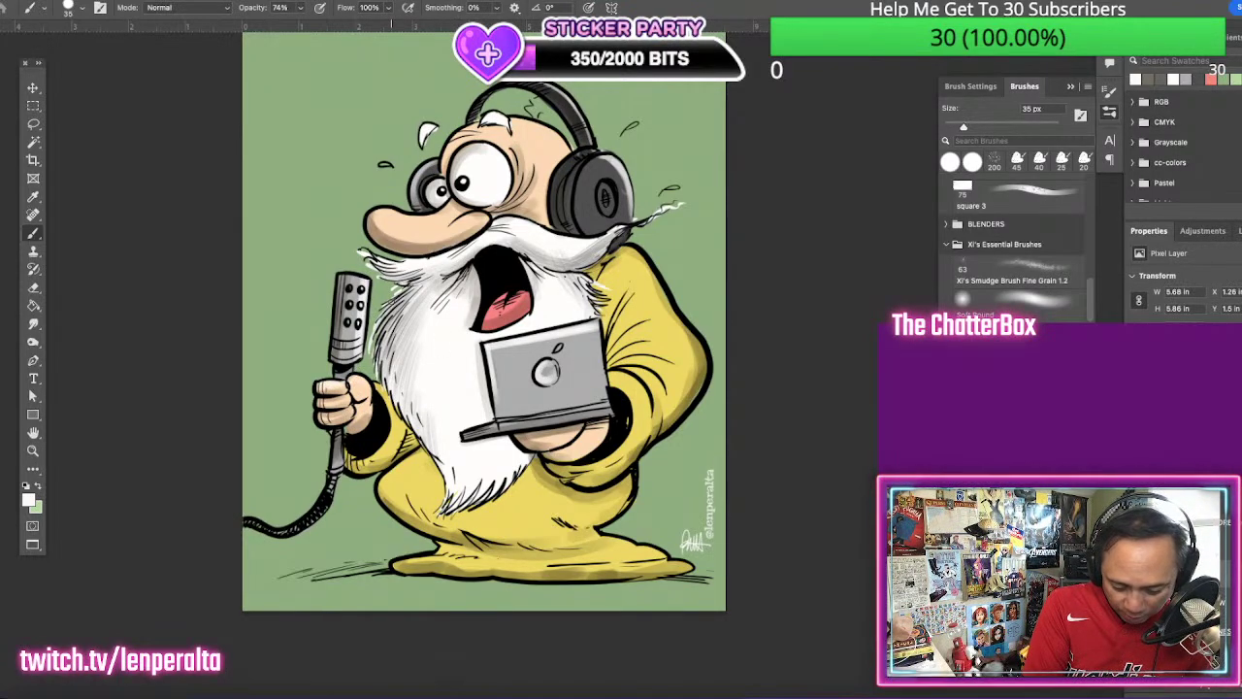
left_click_drag(367, 227, 439, 211)
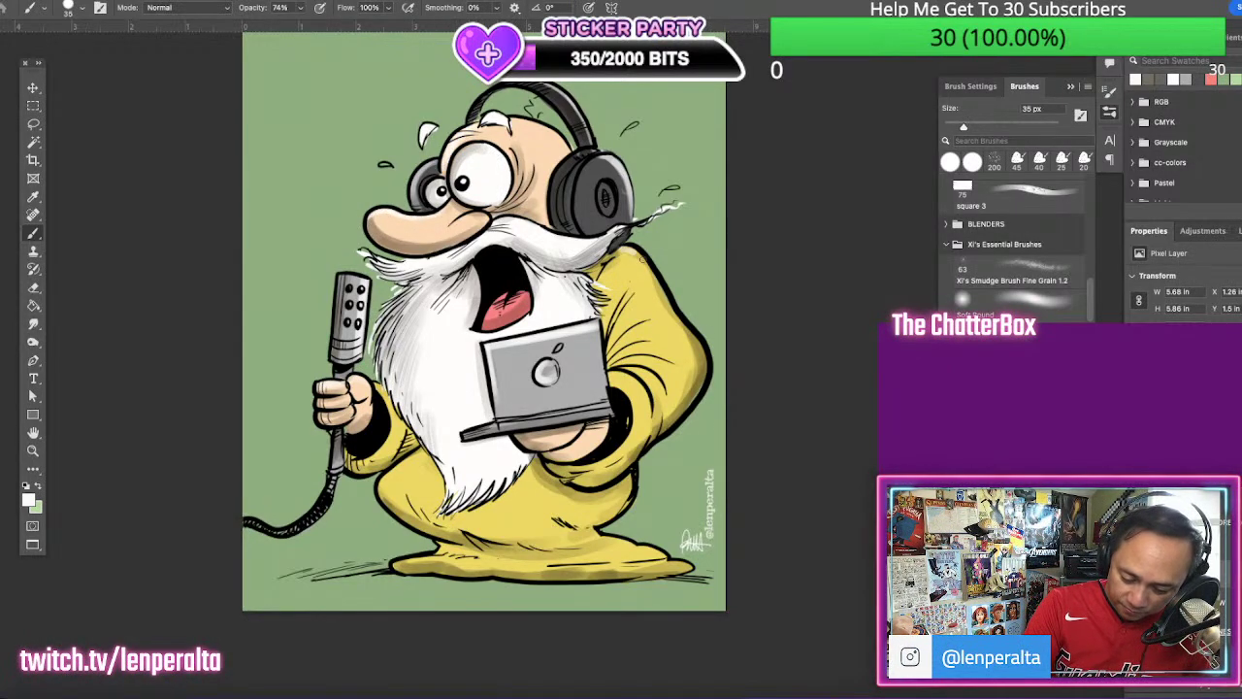
Paint white highlights along the yellow robe's raised sleeve, its lower folds and the hem on the ground
left_click_drag(633, 249, 683, 323)
left_click_drag(383, 484, 427, 450)
left_click_drag(399, 515, 379, 501)
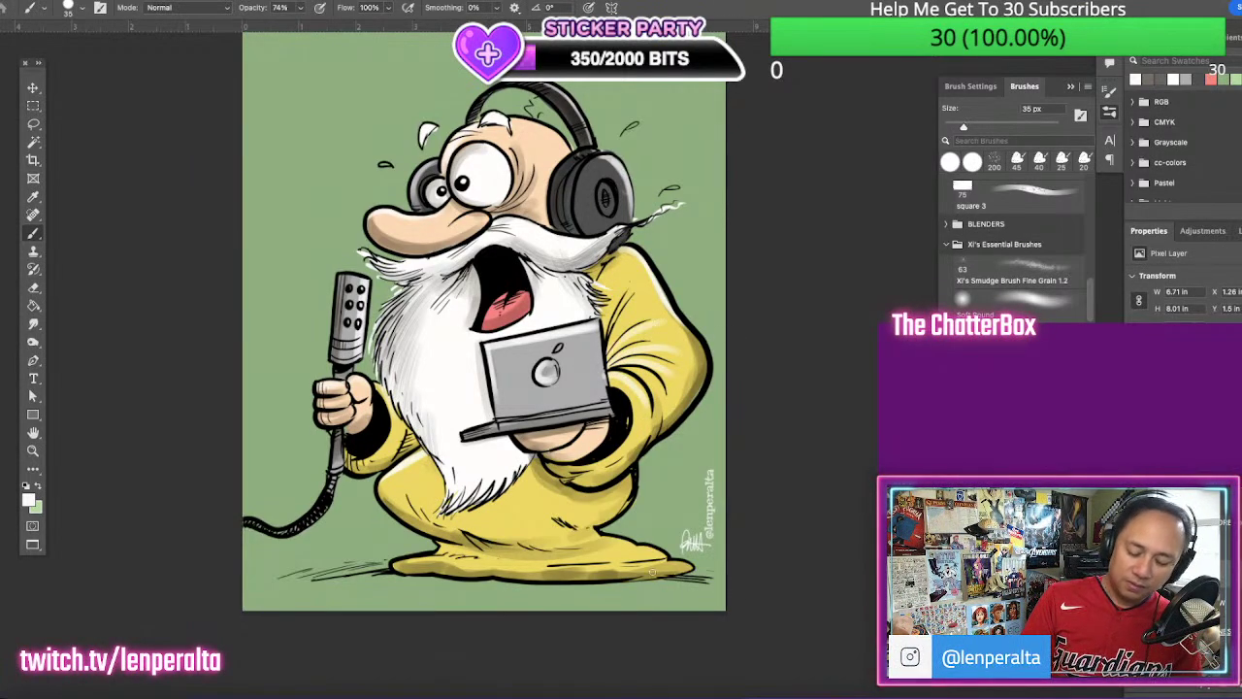
left_click_drag(398, 569, 442, 548)
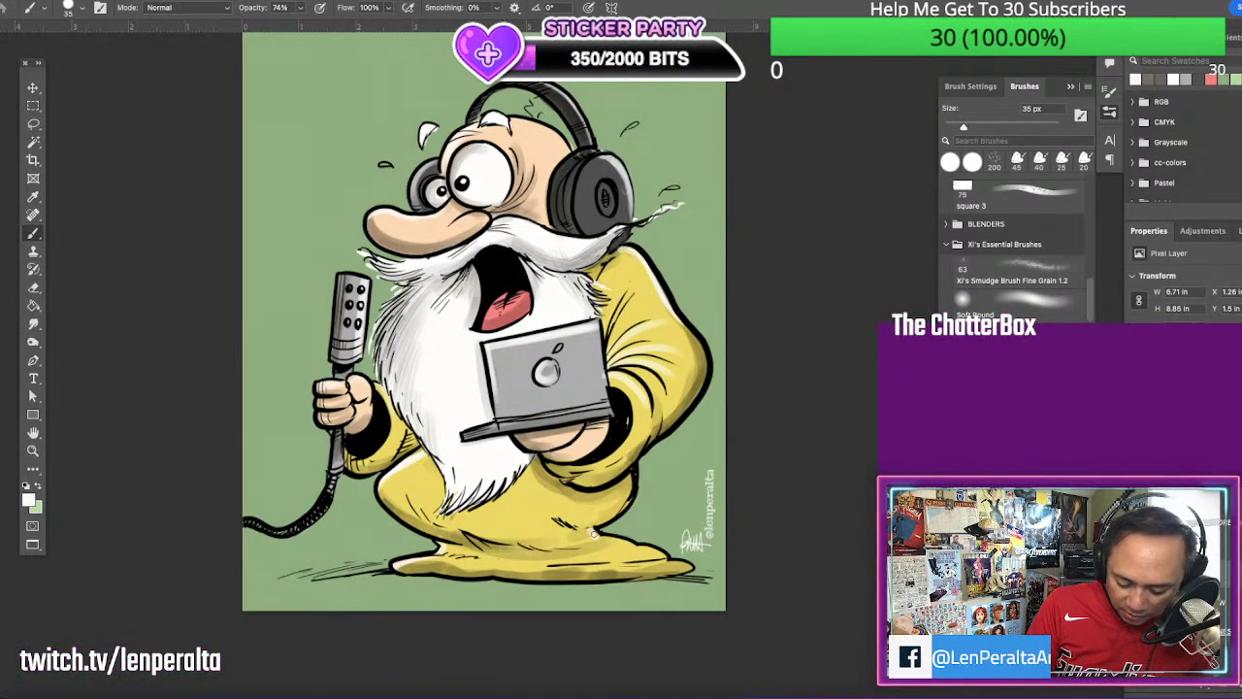
left_click_drag(595, 535, 672, 560)
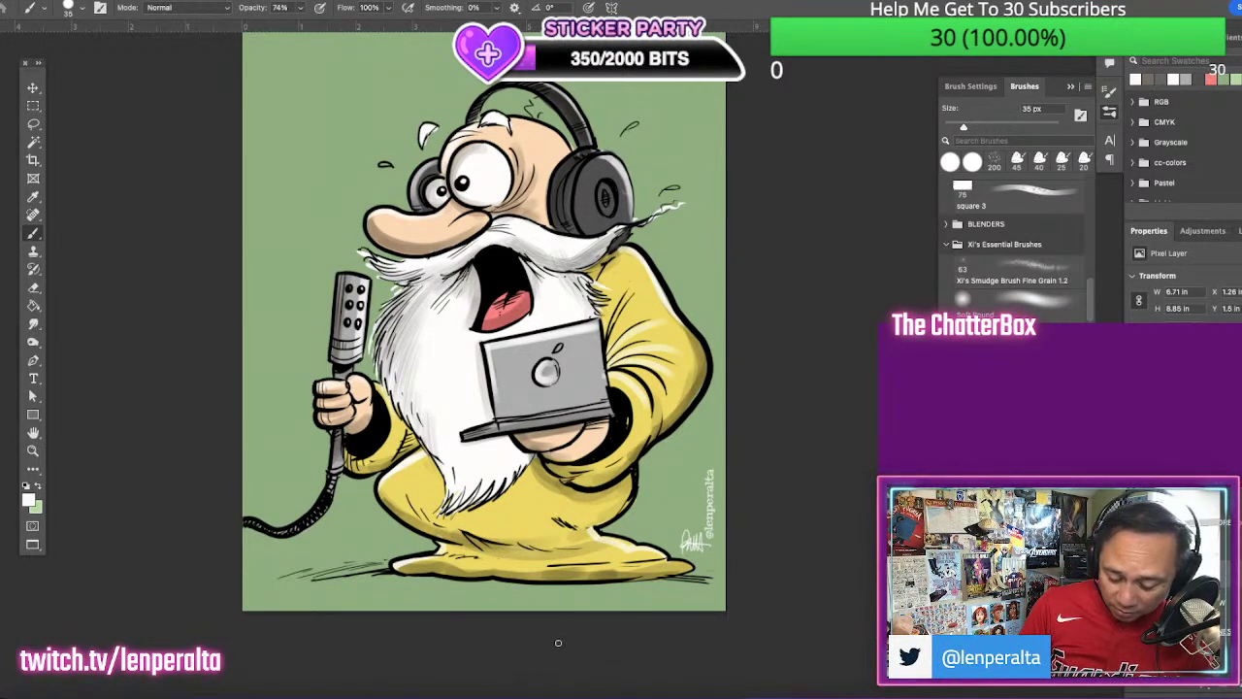
Add an empty layer, set the foreground colour to bright red and choose the Kyle's Drawing Box - Happy HB brush at 10 px
left_click(1230, 686)
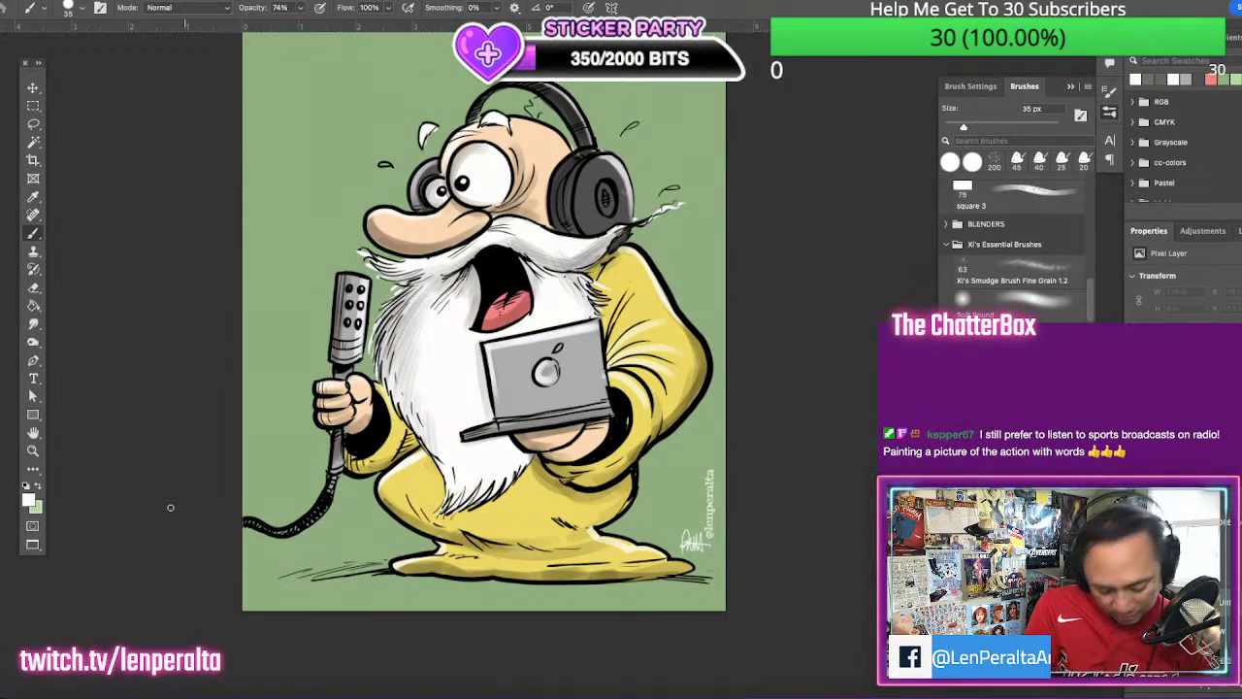
left_click(29, 499)
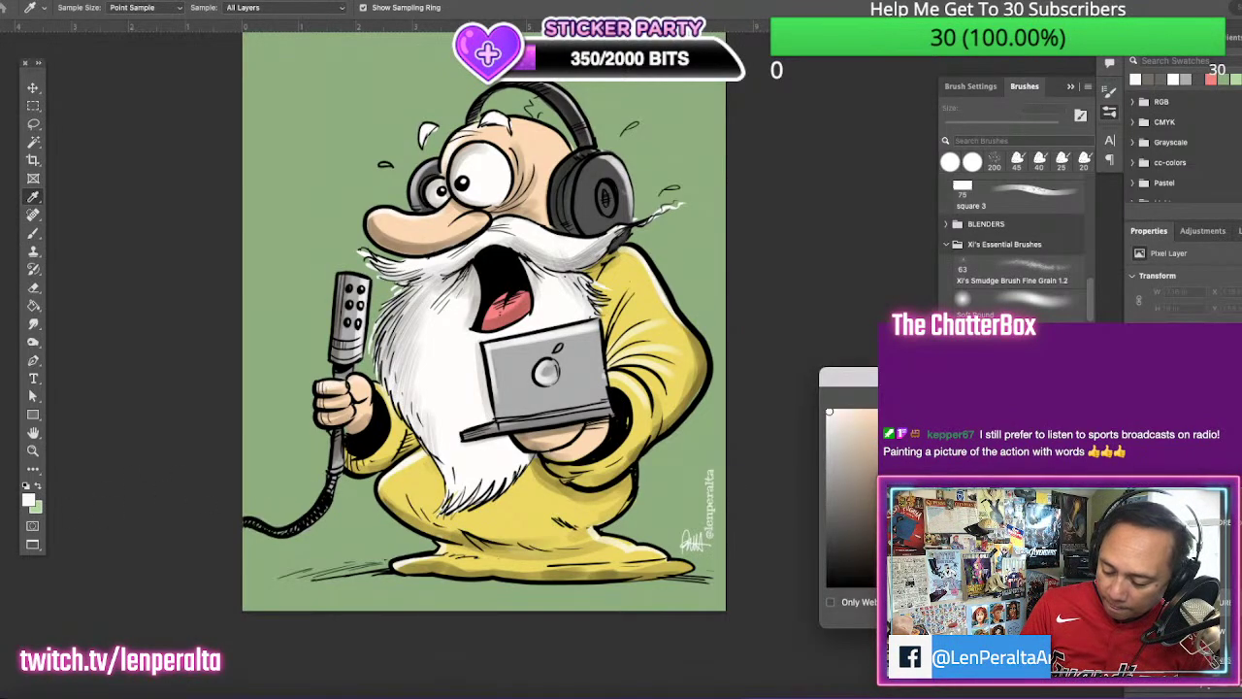
left_click(1162, 417)
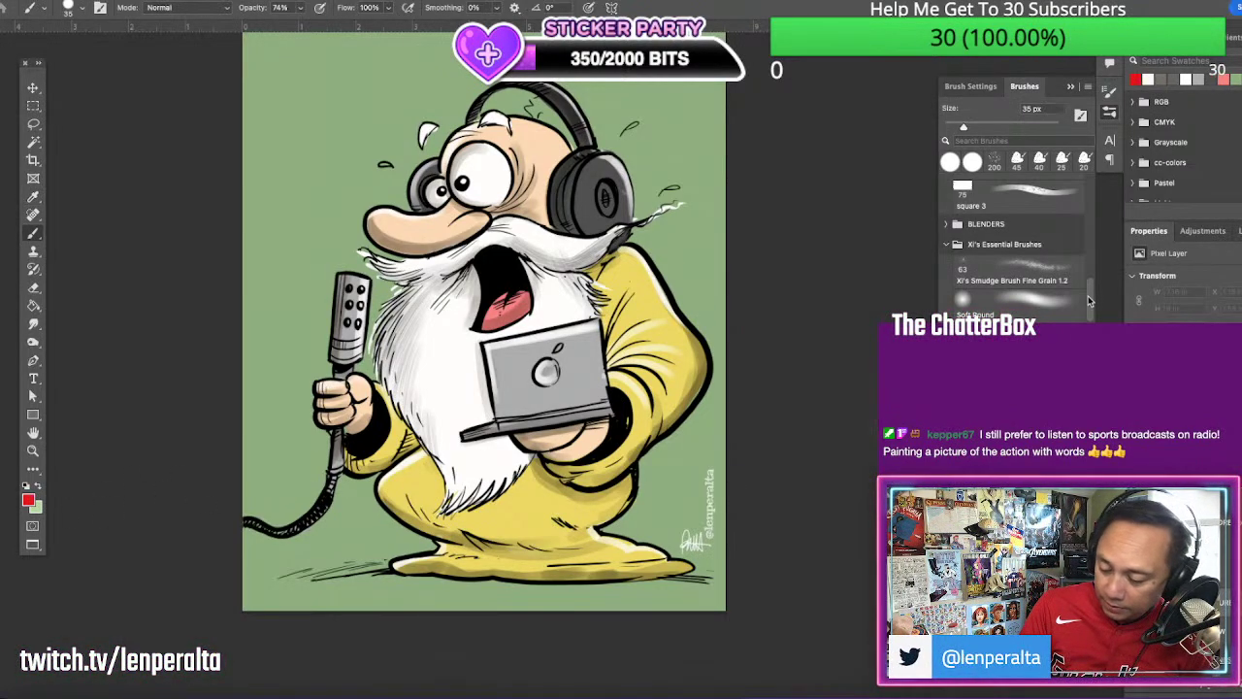
left_click_drag(1090, 302, 1088, 293)
scroll(1088, 293, "up", 10)
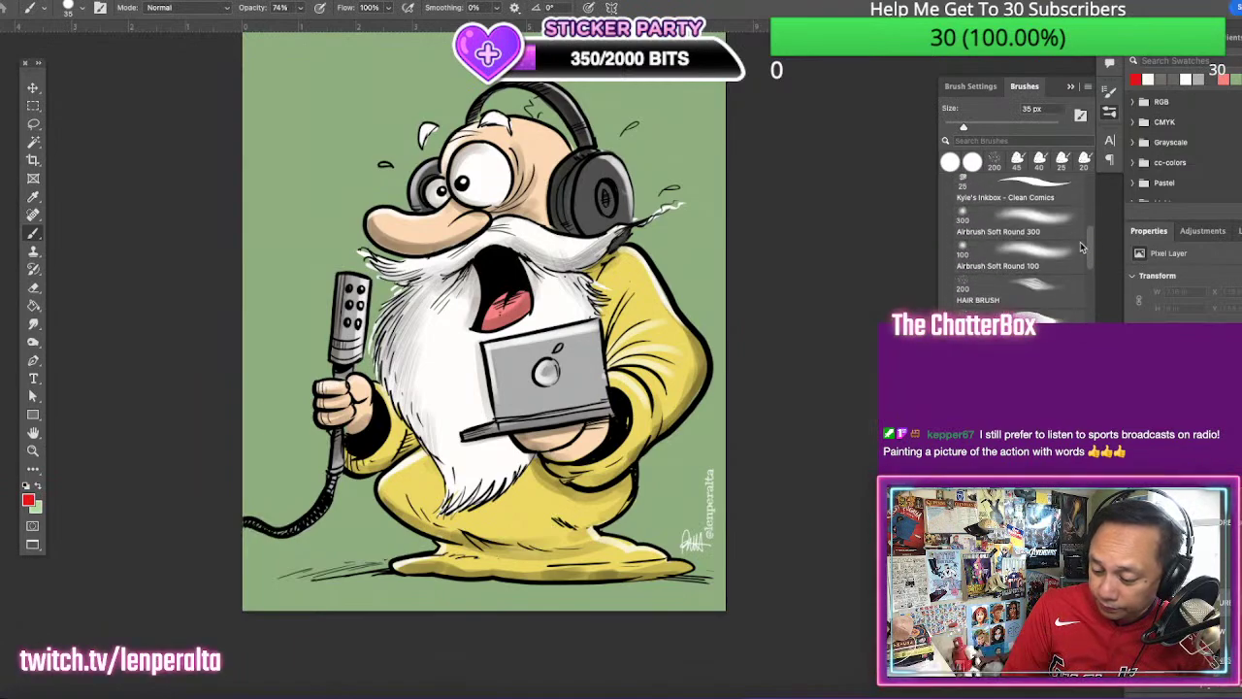
scroll(1077, 222, "up", 5)
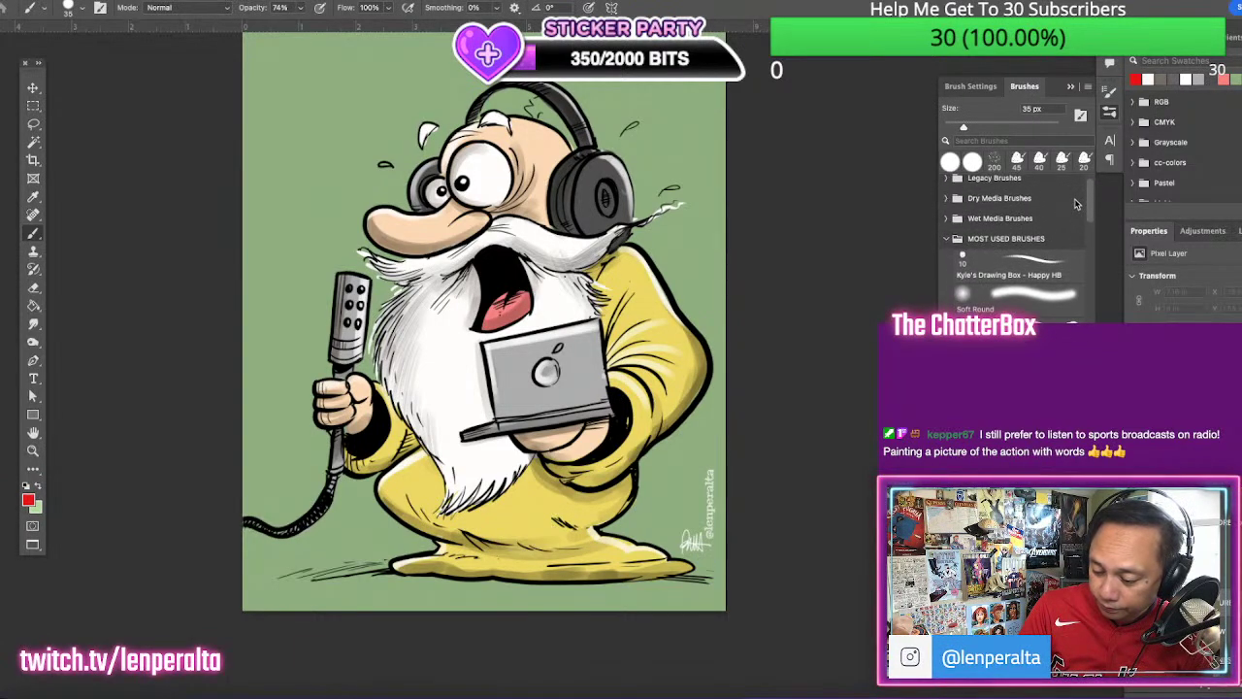
left_click(1014, 270)
Draw thin, branching red veins across the whites of both eyes
left_click(32, 451)
left_click(578, 144)
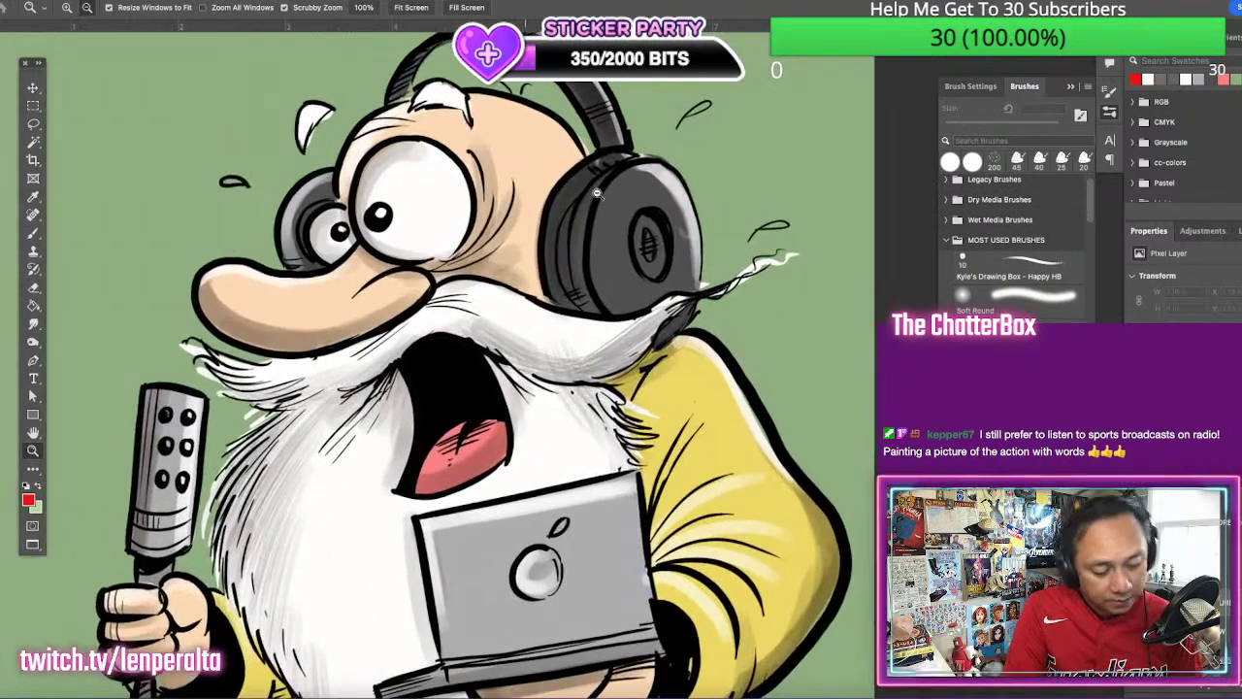
key("b")
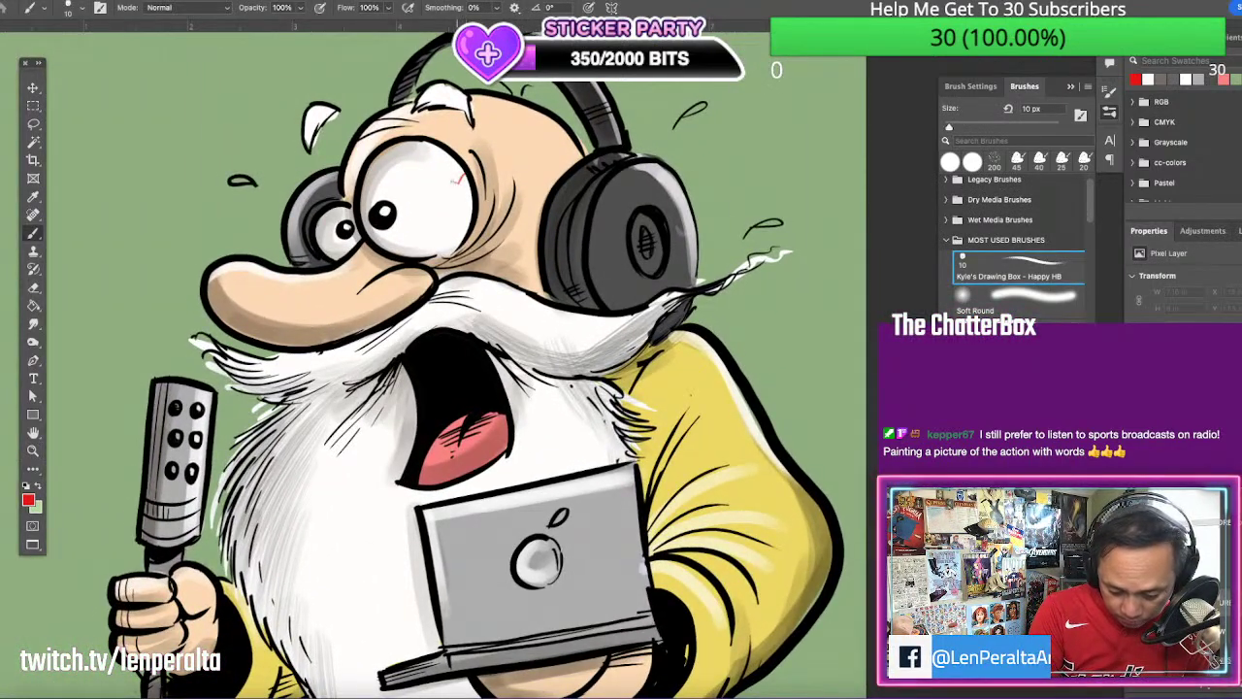
mouse_move(467, 175)
left_mouse_down()
mouse_move(431, 189)
mouse_move(442, 169)
mouse_move(455, 211)
mouse_move(429, 217)
mouse_move(449, 223)
left_mouse_up()
left_click_drag(328, 224, 316, 242)
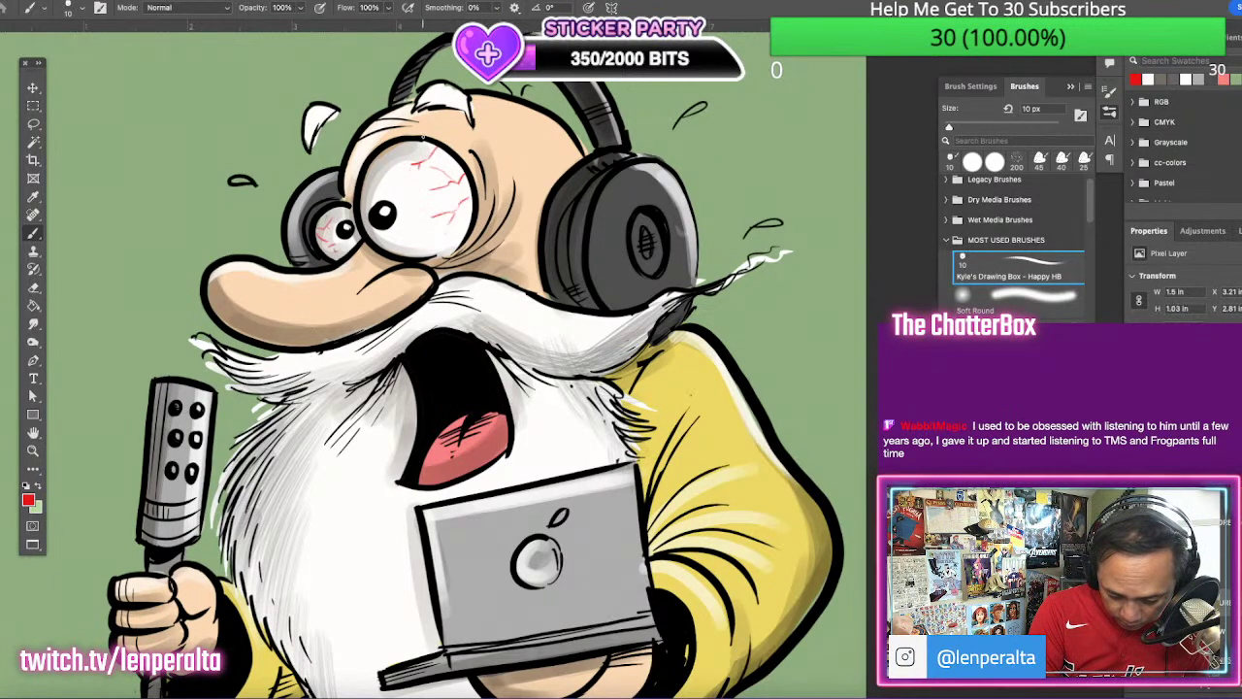
left_click_drag(411, 142, 382, 170)
left_click_drag(442, 238, 427, 255)
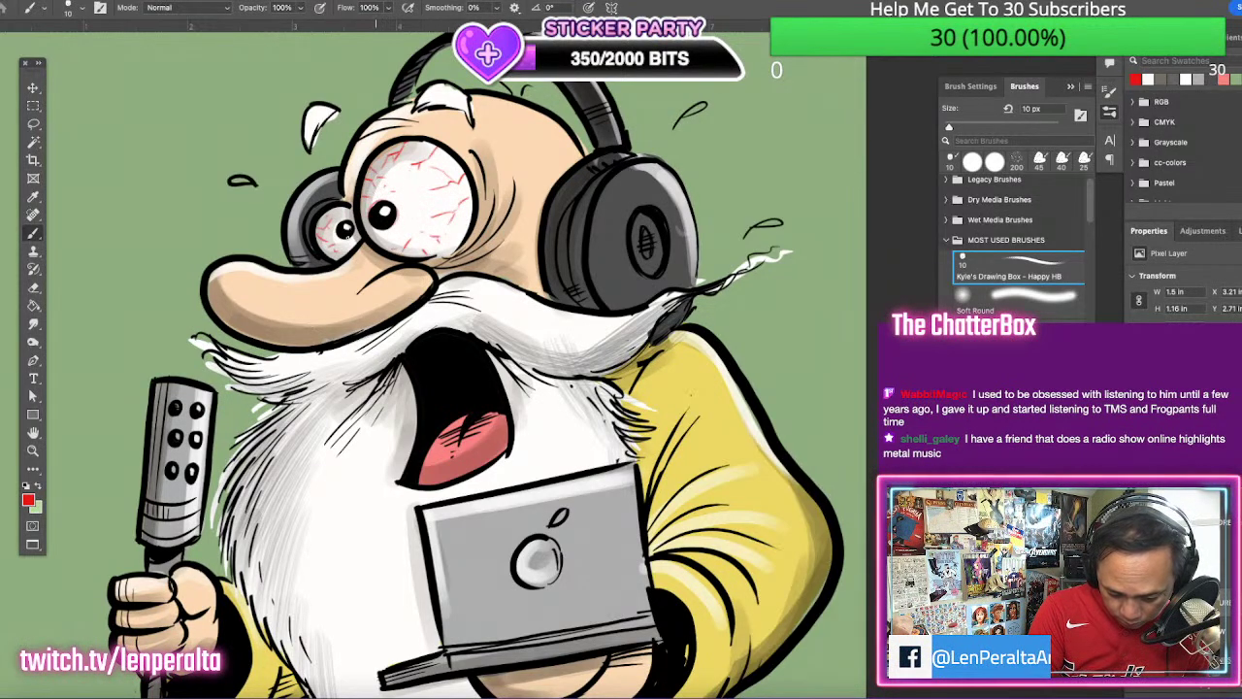
Set the foreground colour to white and draw fine highlight lines on the headphones, the laptop's logo and its lid
key("super+minus")
key("super+minus")
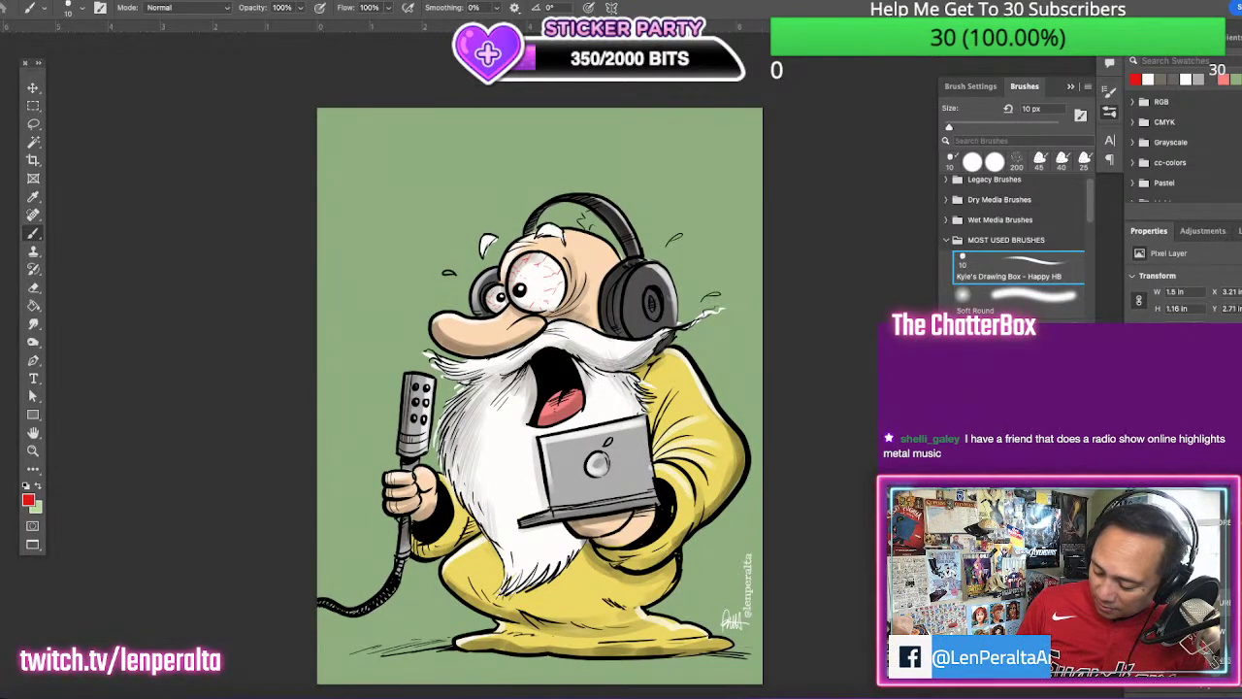
left_click(28, 500)
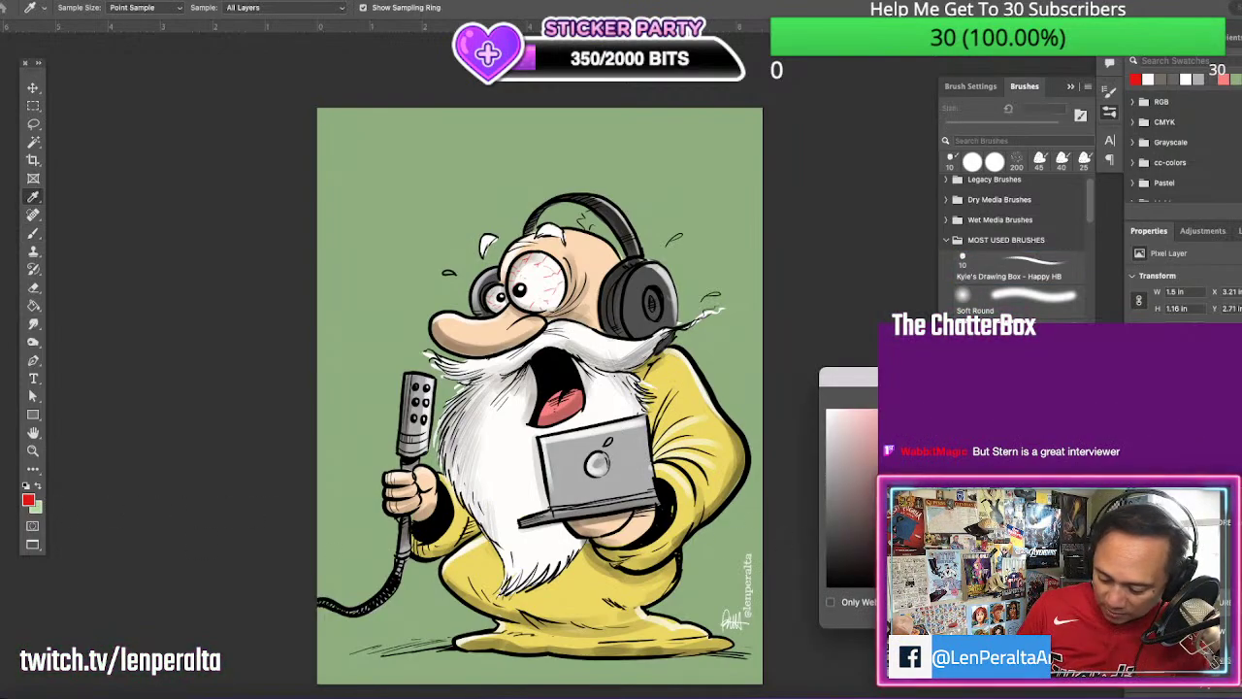
key("Return")
key("b")
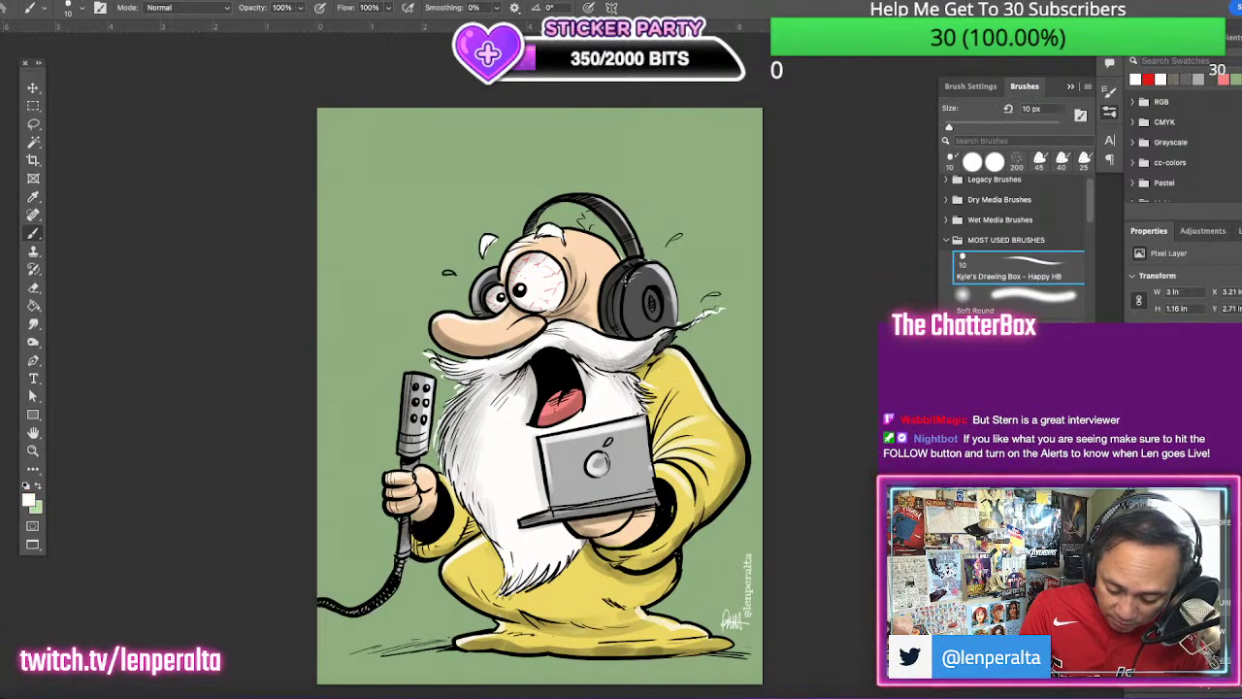
left_click_drag(630, 297, 624, 319)
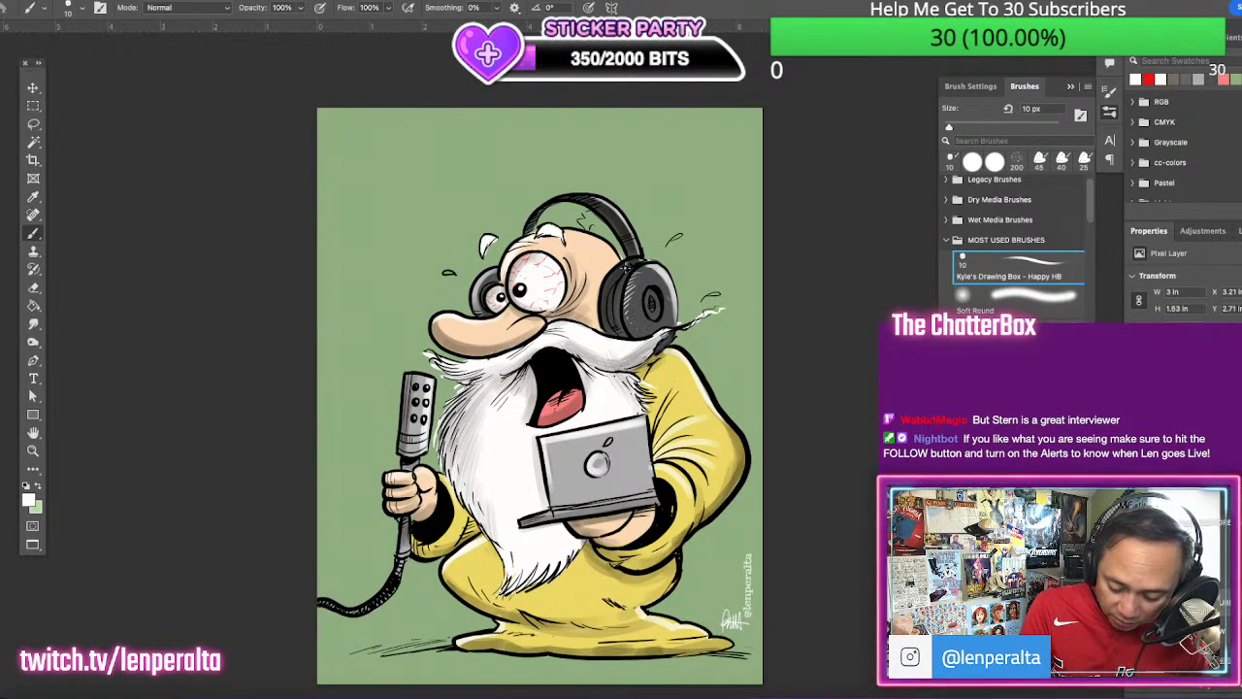
left_click_drag(626, 265, 607, 285)
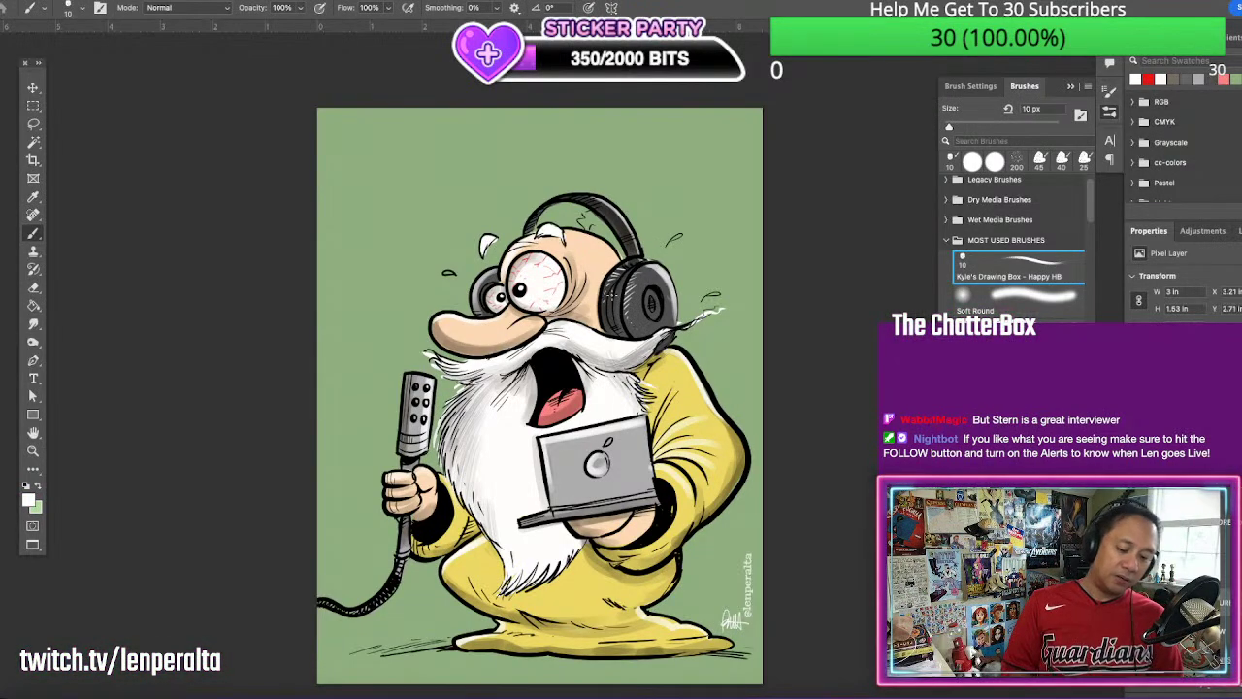
left_click_drag(598, 456, 600, 468)
left_click_drag(545, 506, 586, 475)
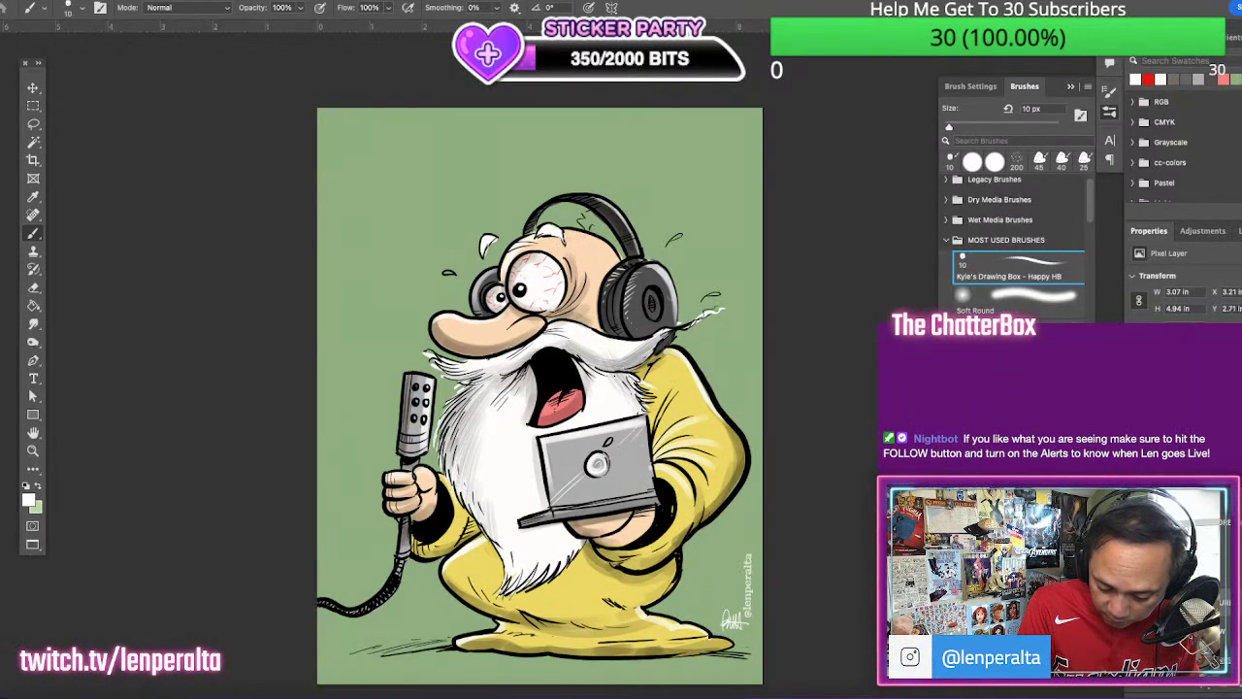
On a new empty layer, draw fine white stray hairs on top of the head and around the brow
left_click(1186, 603)
left_click(1186, 602)
left_click(1186, 603)
left_click(1185, 633)
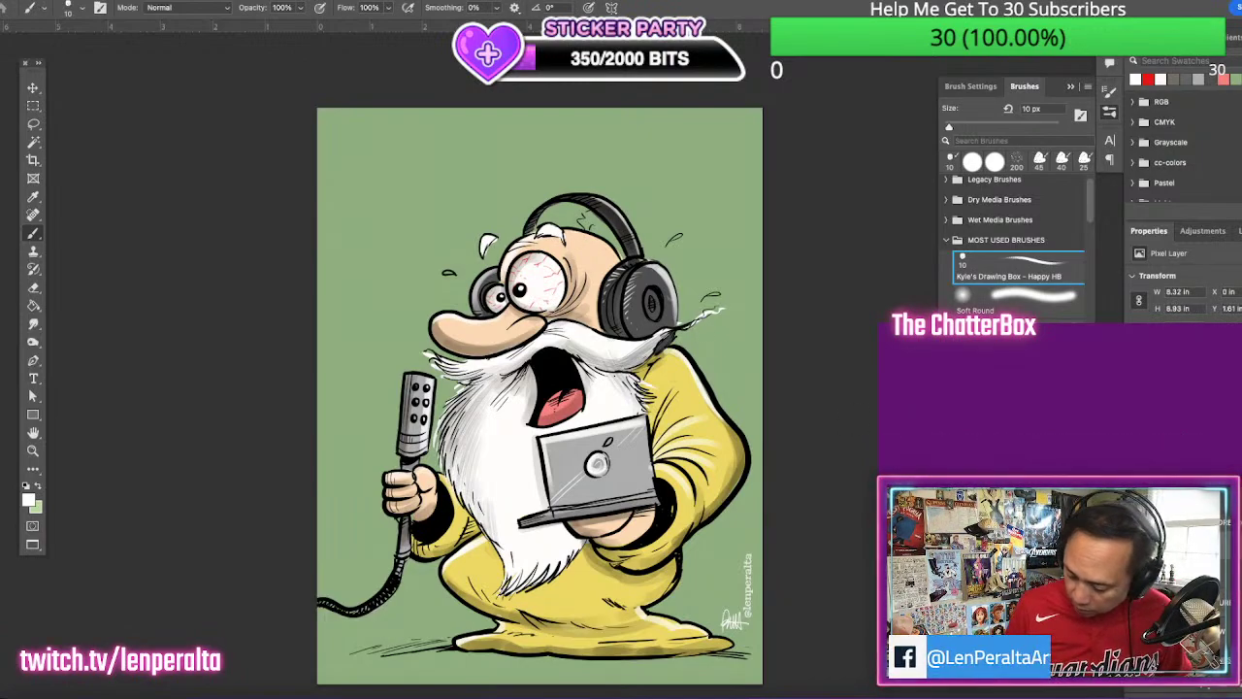
key("alt+[")
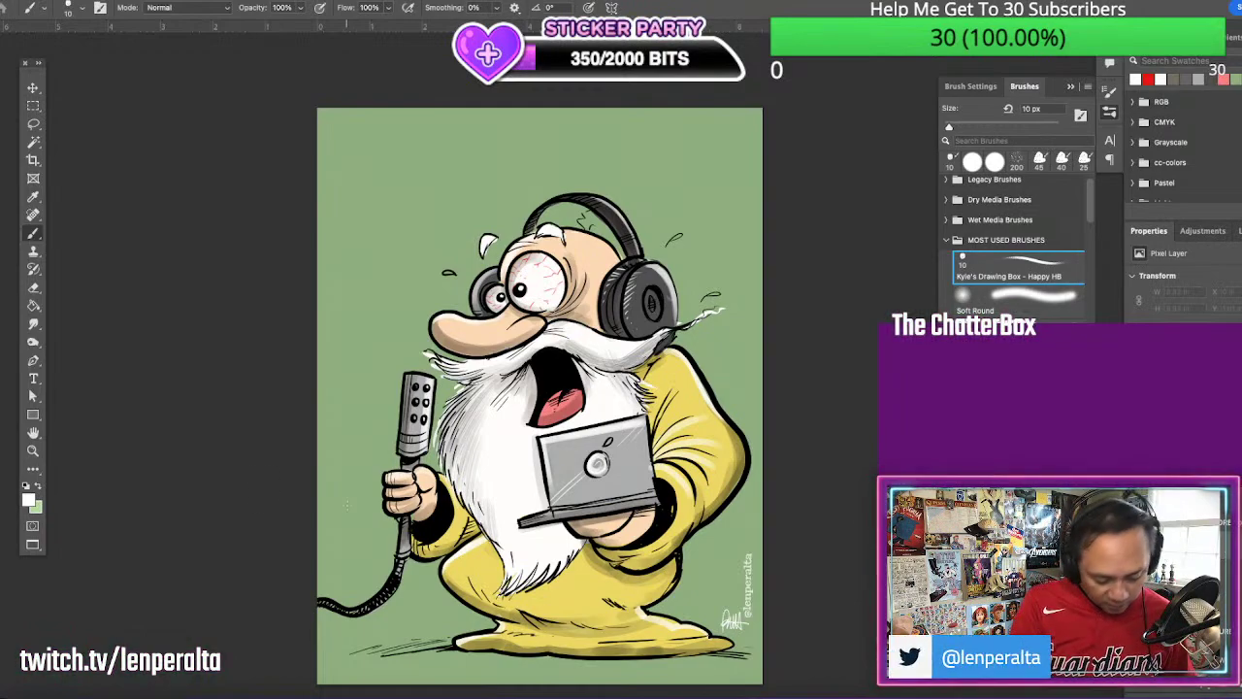
left_click_drag(573, 228, 570, 216)
left_click_drag(591, 231, 586, 225)
left_click_drag(606, 236, 591, 227)
key("alt+]")
key("alt+]")
key("alt+]")
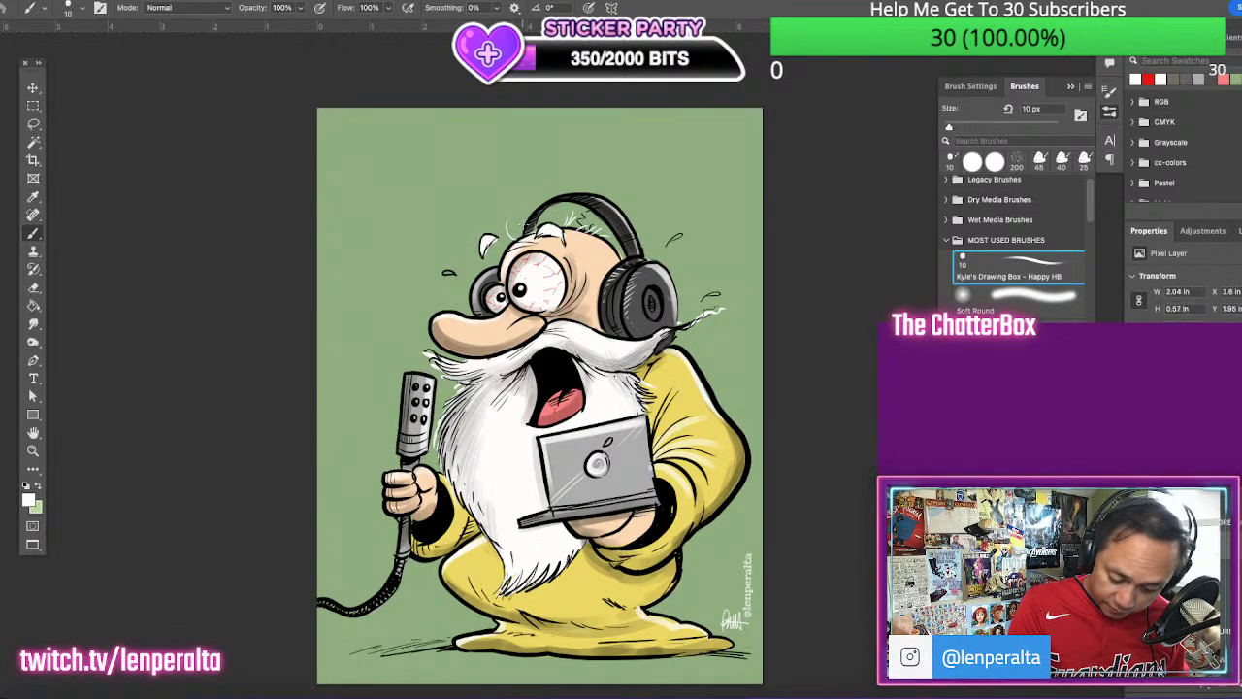
key("alt+]")
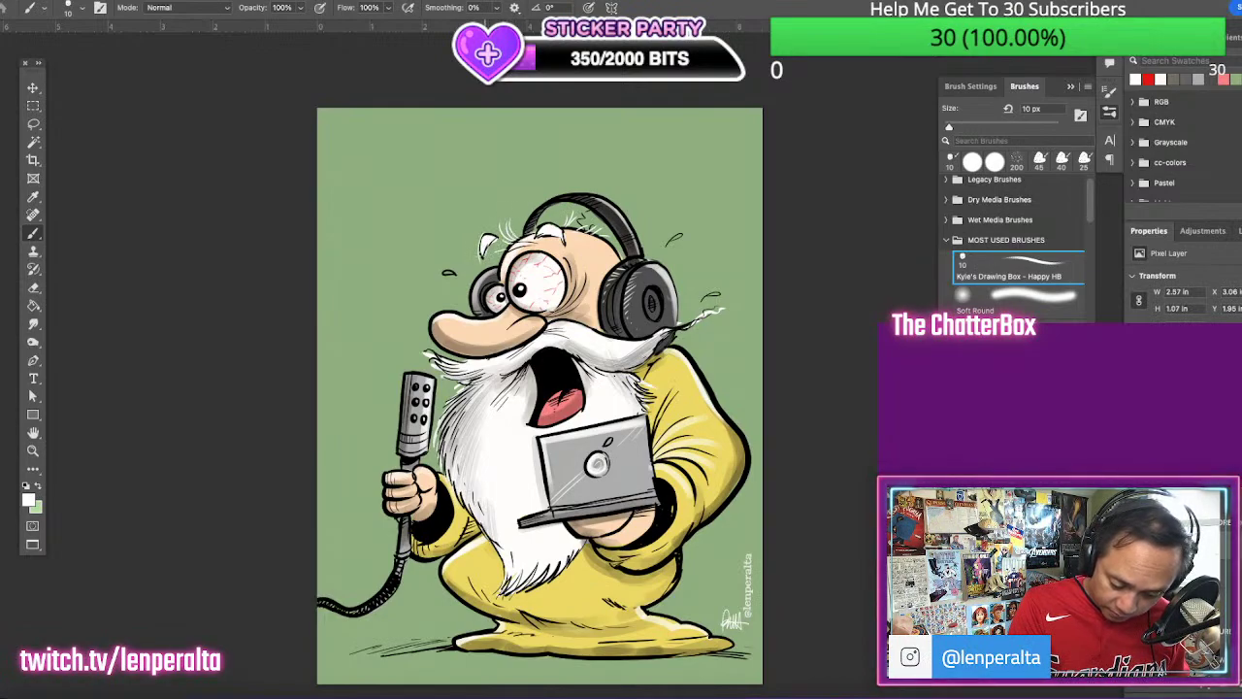
key("alt+]")
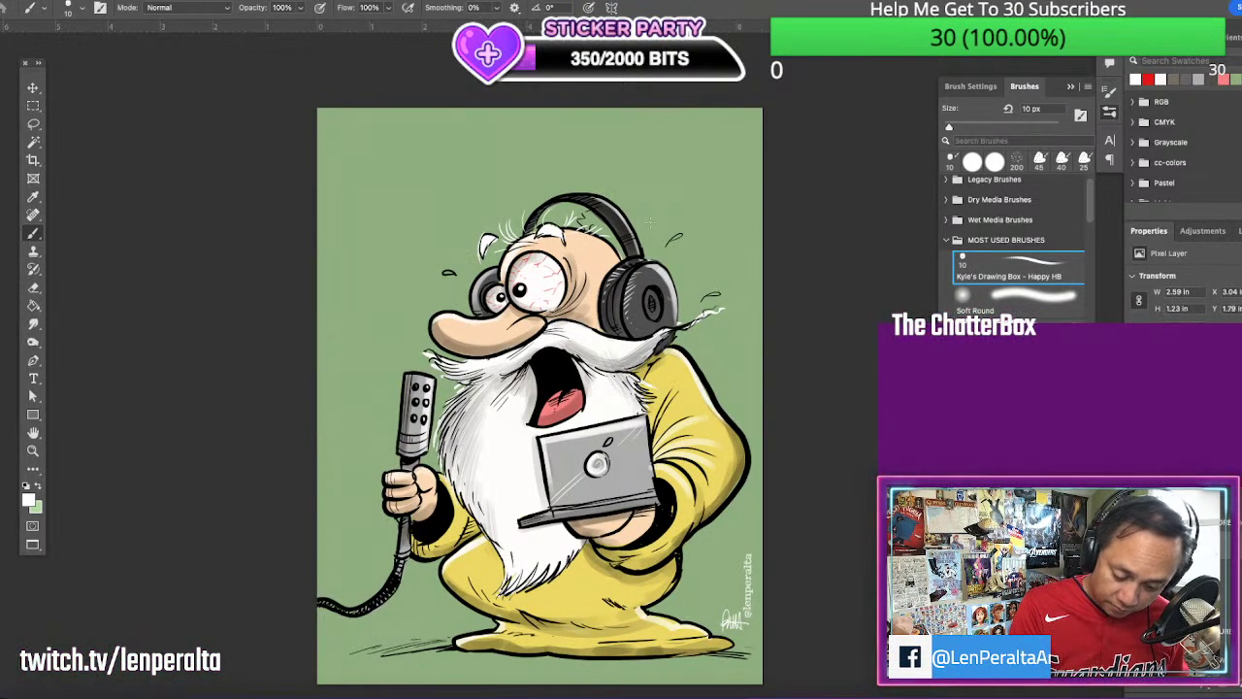
Draw thin white stray hairs around the tips of the moustache
key("alt+]")
key("alt+]")
key("alt+]")
key("alt+]")
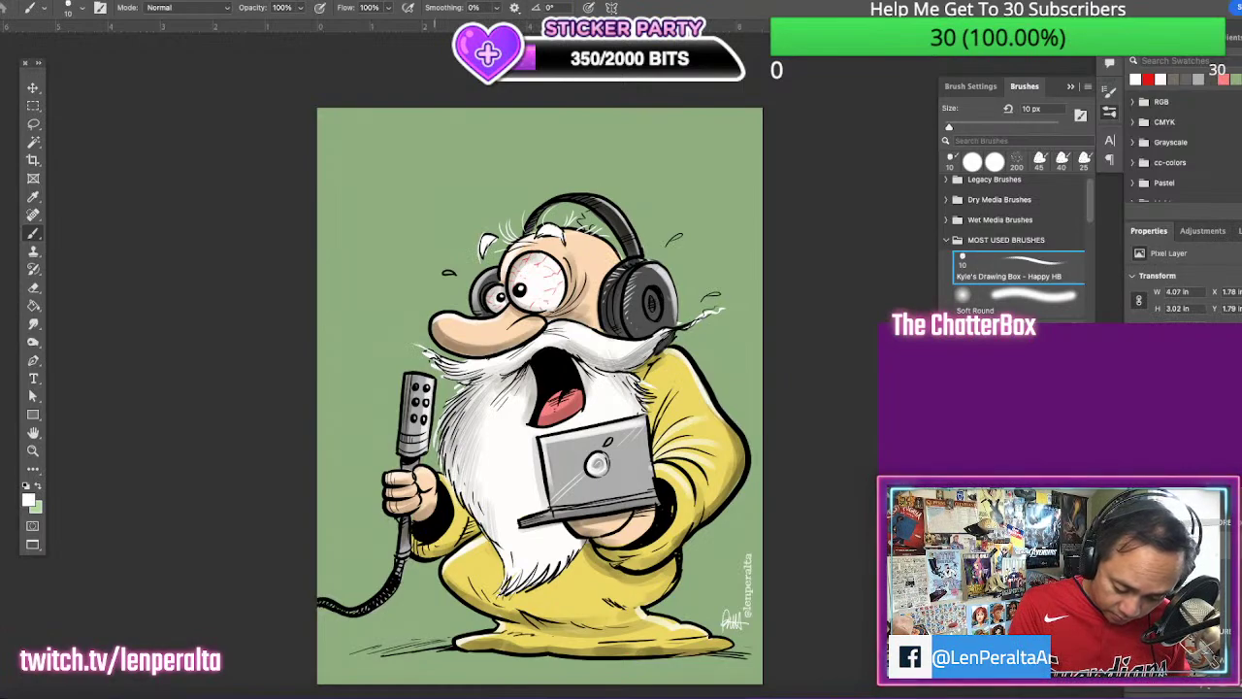
key("alt+]")
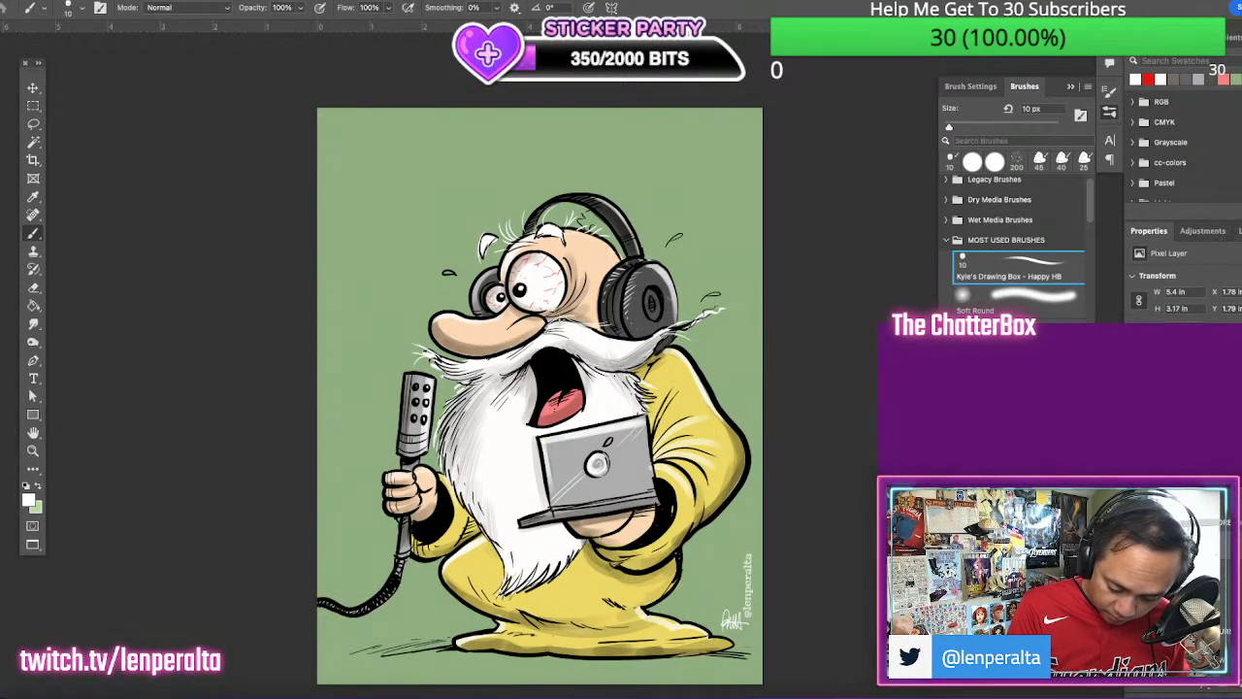
Draw fine white stray hairs along the beard's outer edge down to its tip
left_click_drag(468, 383, 449, 410)
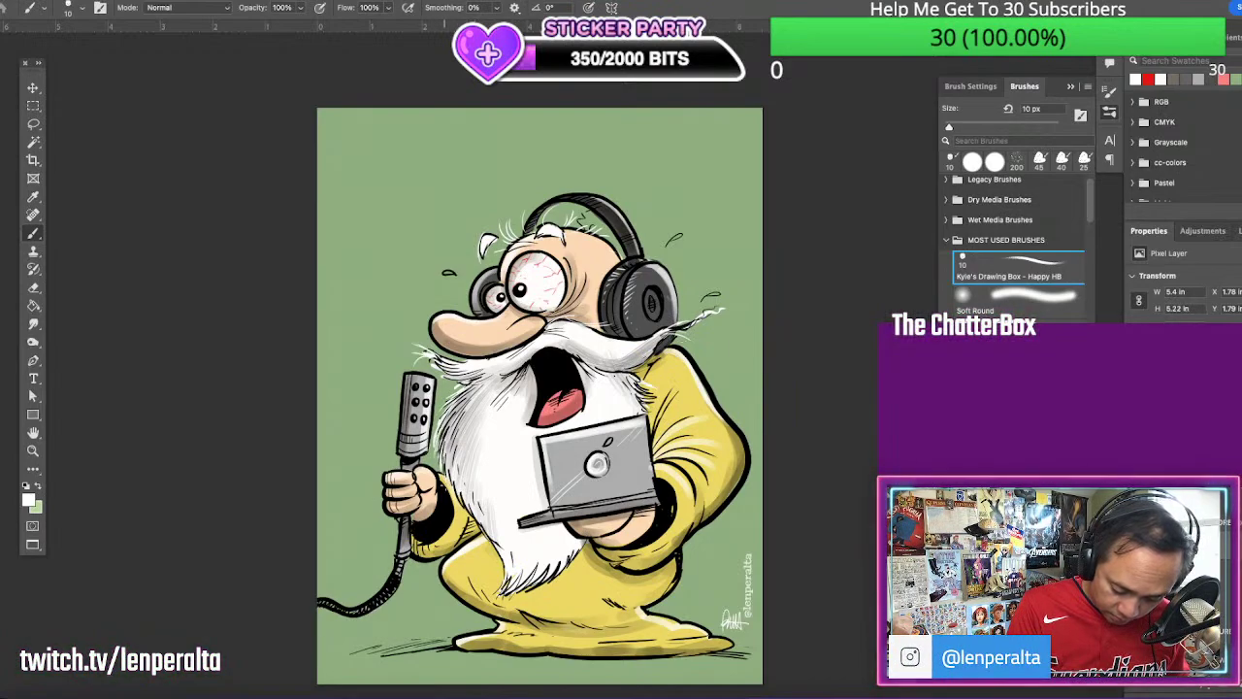
key("alt+]")
left_click_drag(461, 496, 498, 570)
left_click_drag(492, 546, 506, 589)
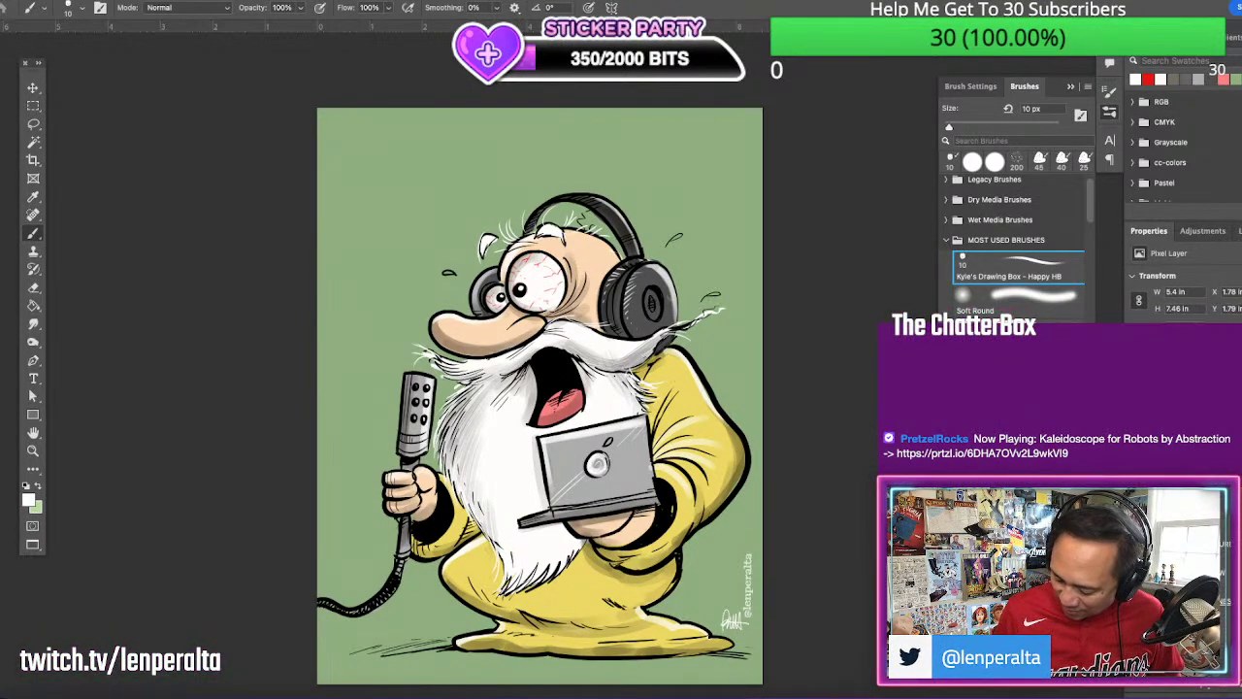
Switch to an empty layer, choose a 50 px brush and set the foreground colour to a dark green
key("alt+]")
key("alt+]")
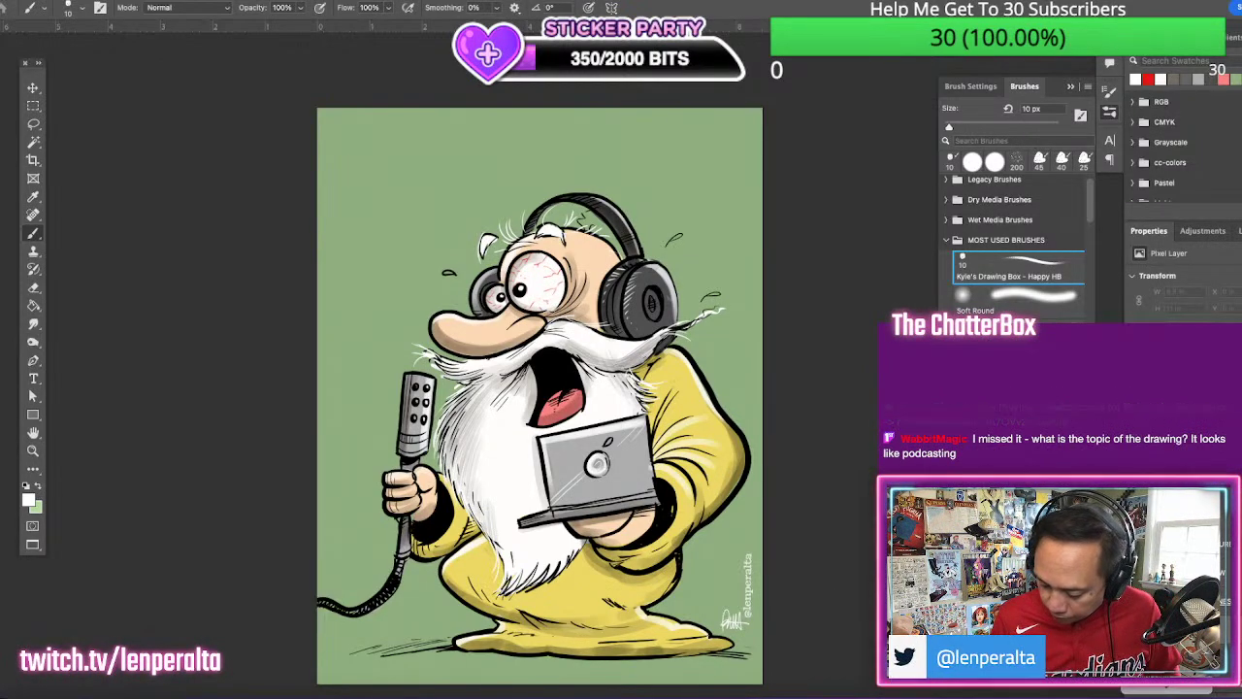
left_click_drag(1090, 219, 1083, 277)
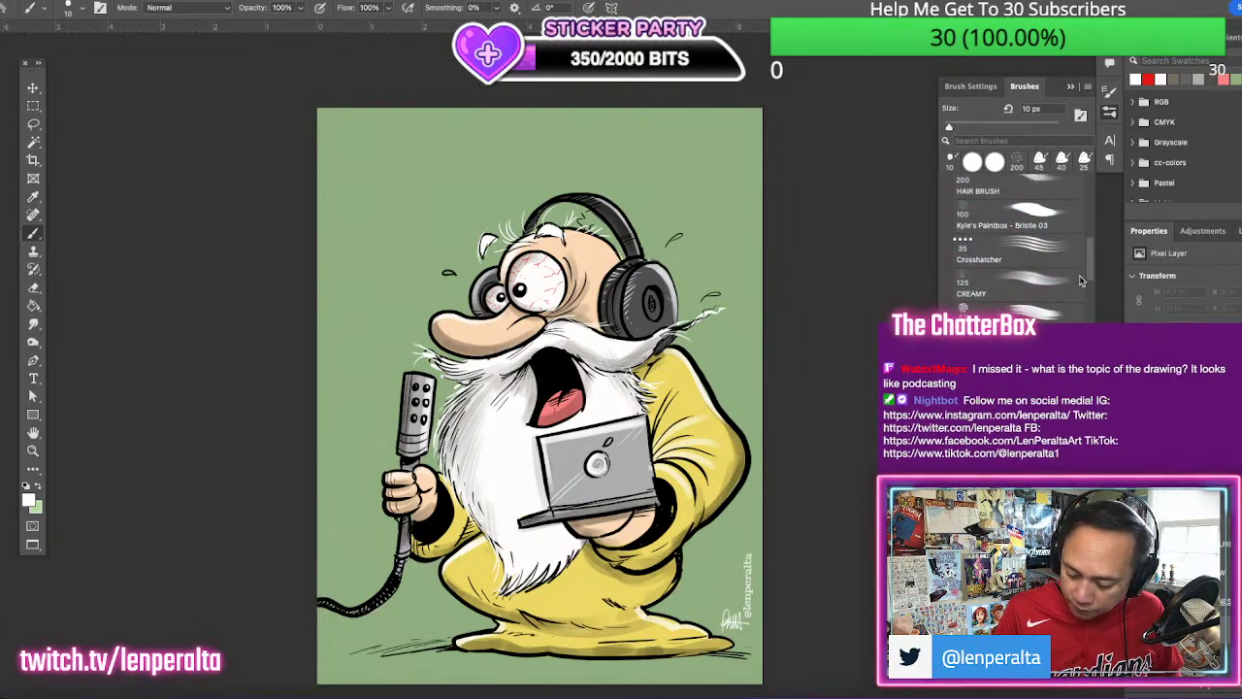
left_click(1059, 342)
left_click(37, 505)
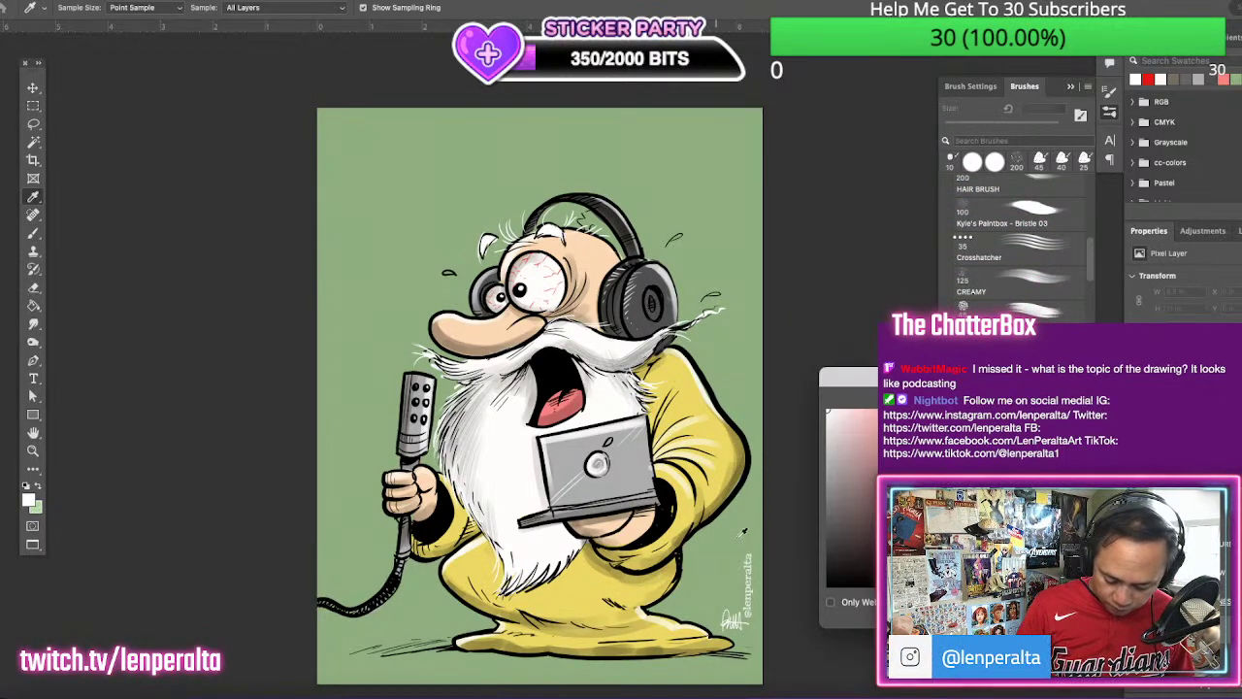
key("Return")
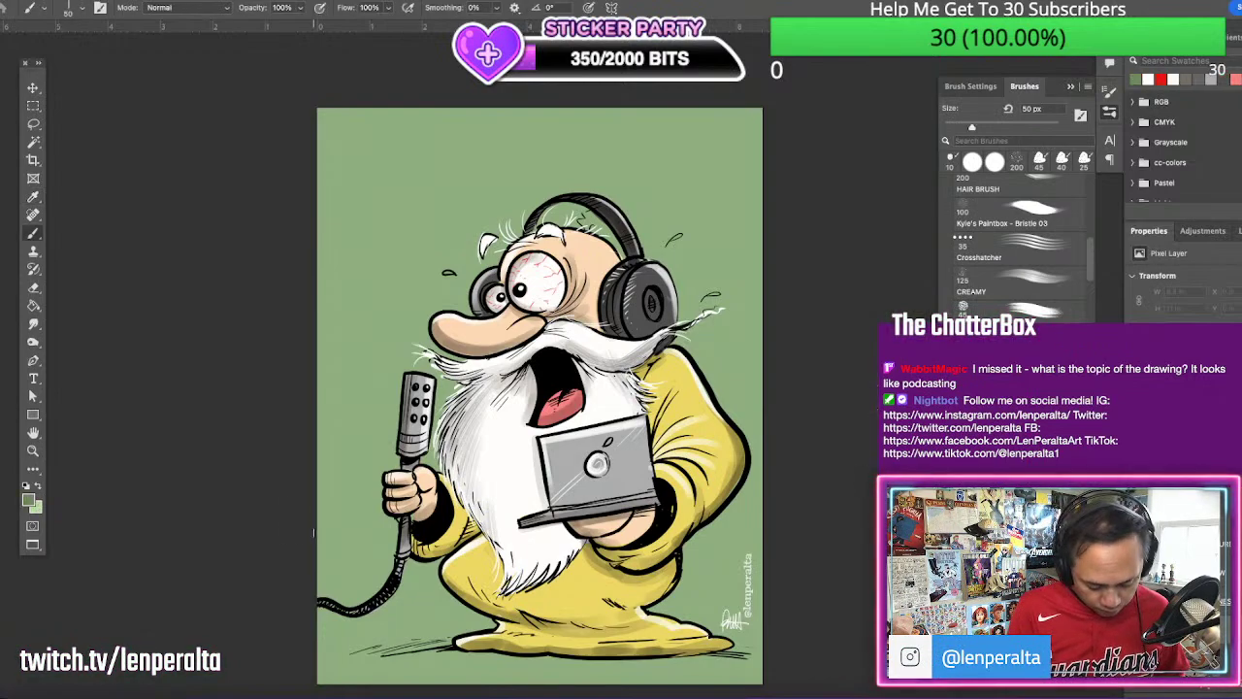
Enlarge the green brush to 90 px for painting around the base of the figure
left_click(33, 433)
left_click_drag(727, 506, 746, 433)
key("b")
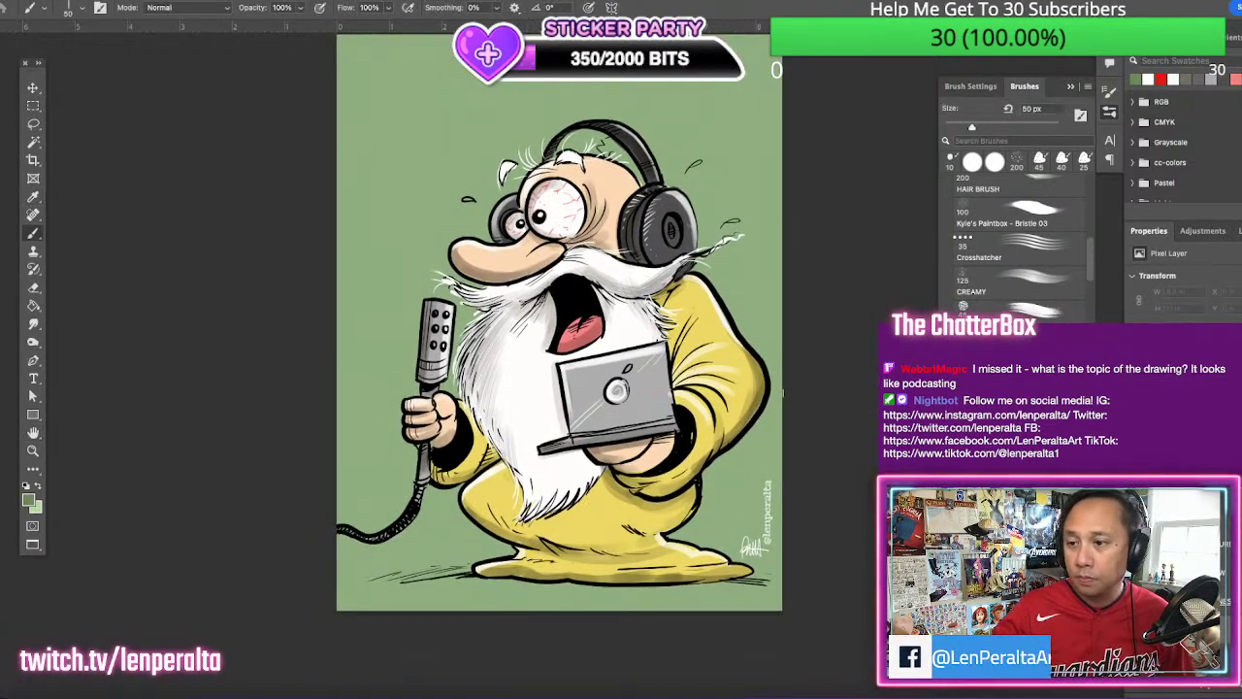
key("]")
key("]")
key("]")
key("]")
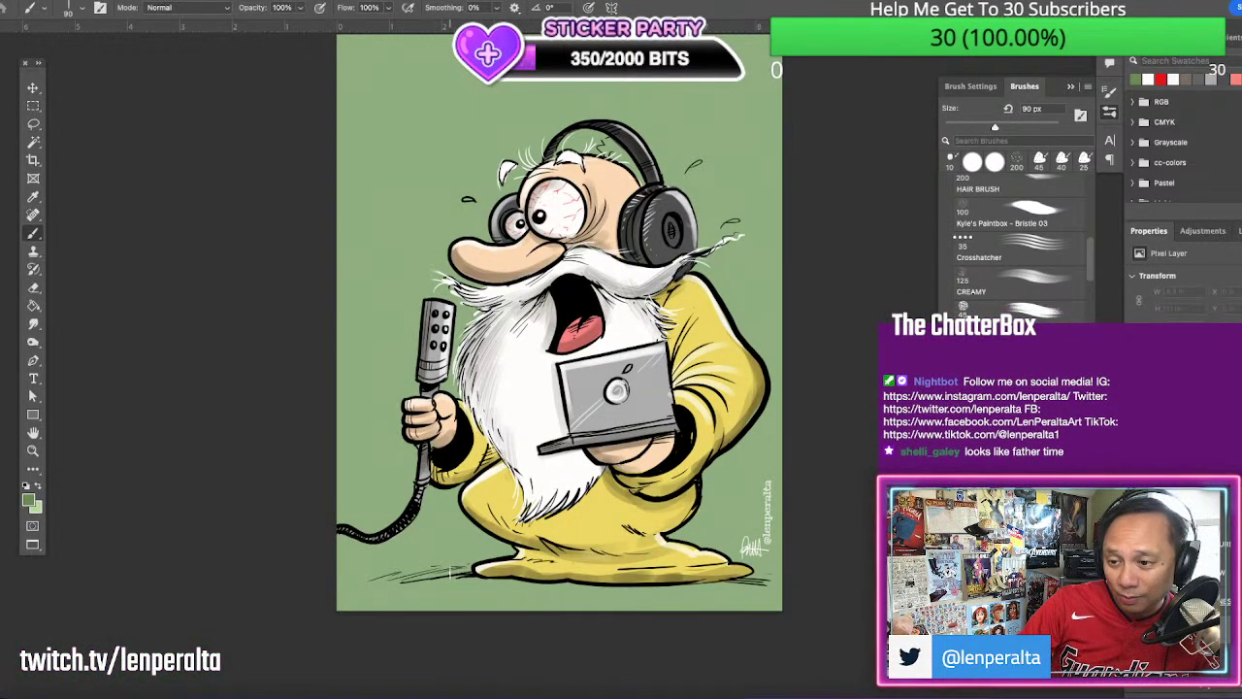
Enlarge the green brush to 150 px
key("bracketright")
key("bracketright")
key("bracketright")
mouse_move(330, 594)
left_mouse_down()
mouse_move(784, 592)
mouse_move(433, 607)
mouse_move(784, 606)
left_mouse_up()
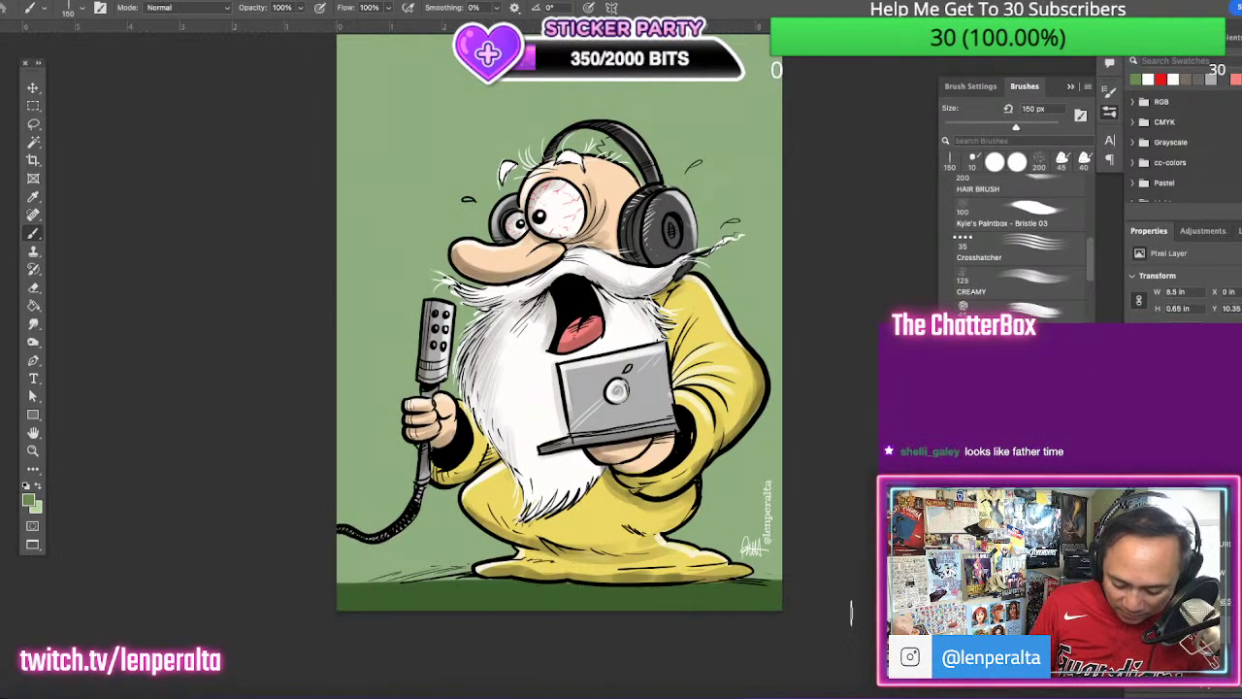
key("super+z")
key("super+z")
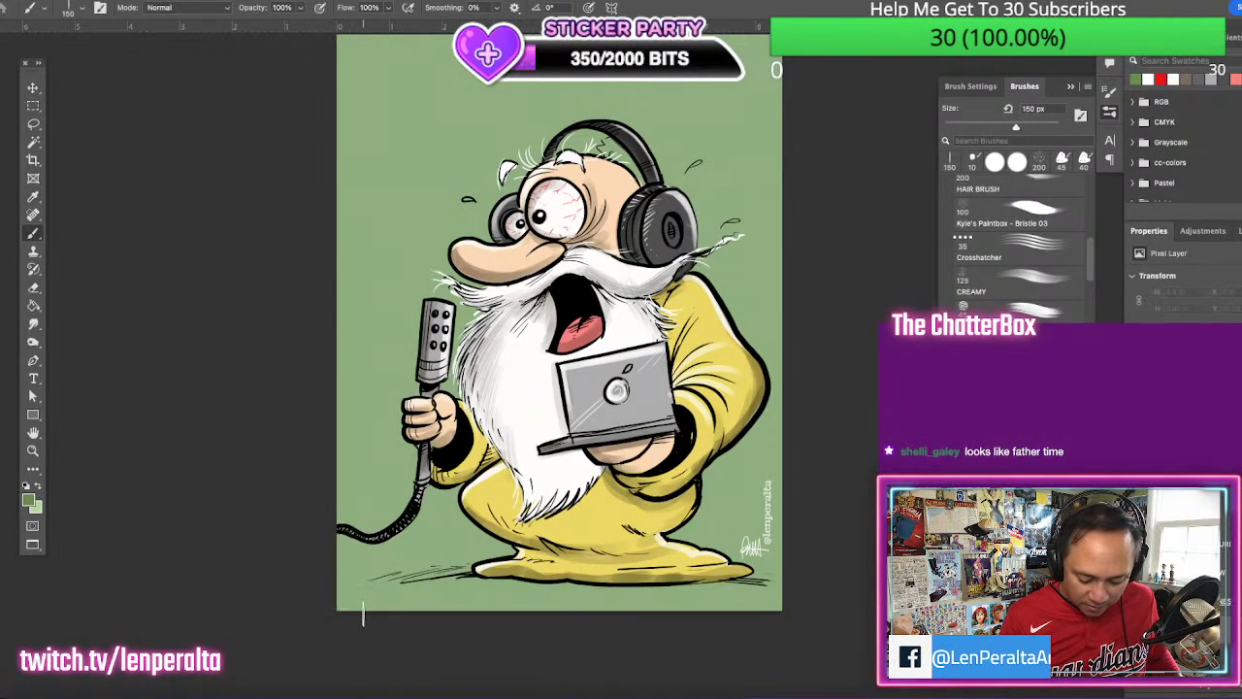
Set the foreground to a greyer green and paint a dark ground band across the full width of the canvas's lower edge
left_click(29, 500)
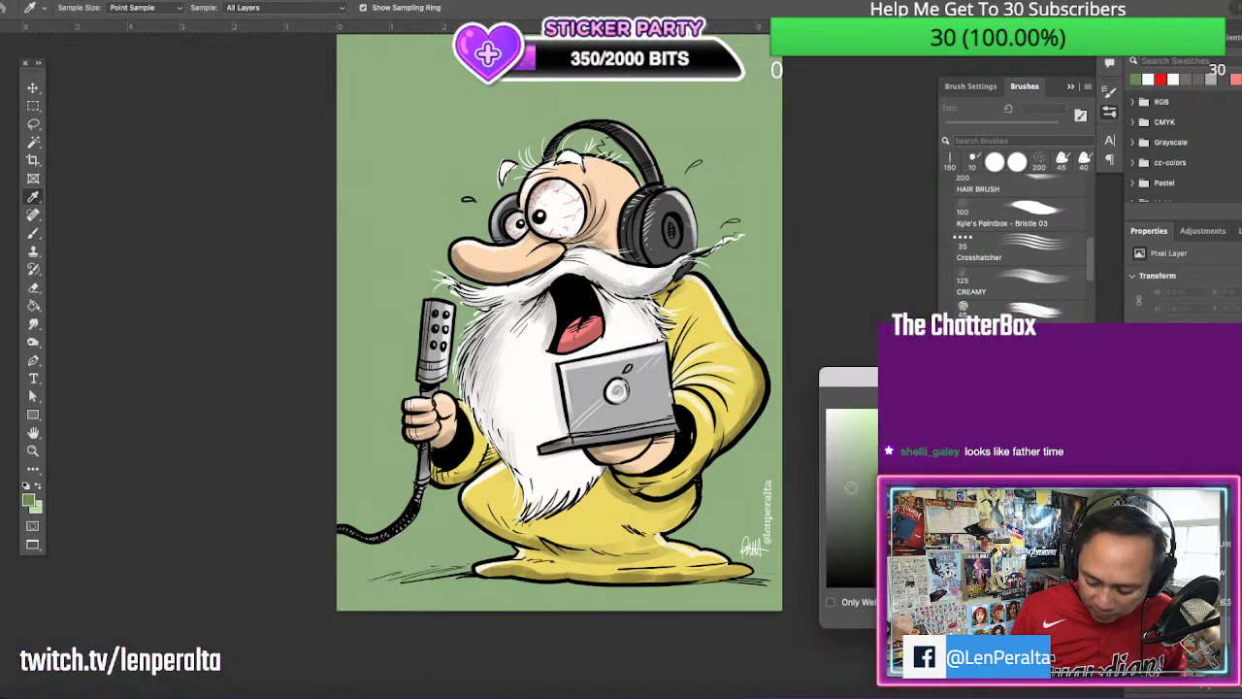
key("Return")
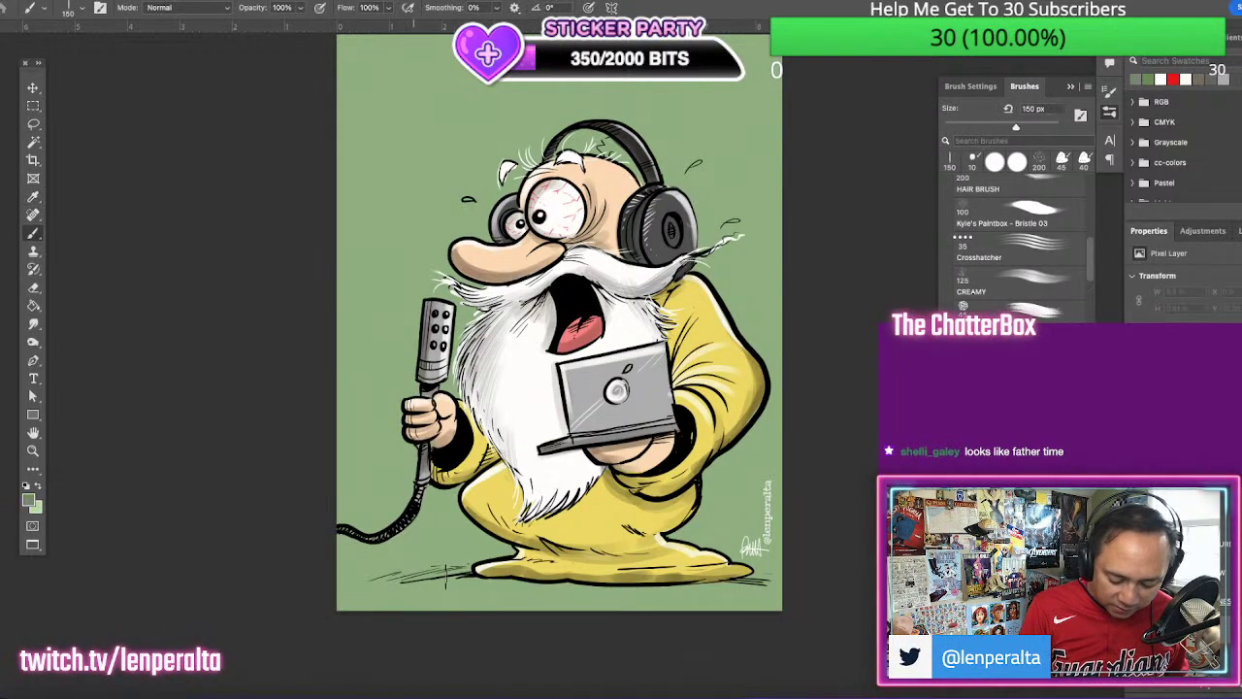
left_click_drag(339, 580, 786, 580)
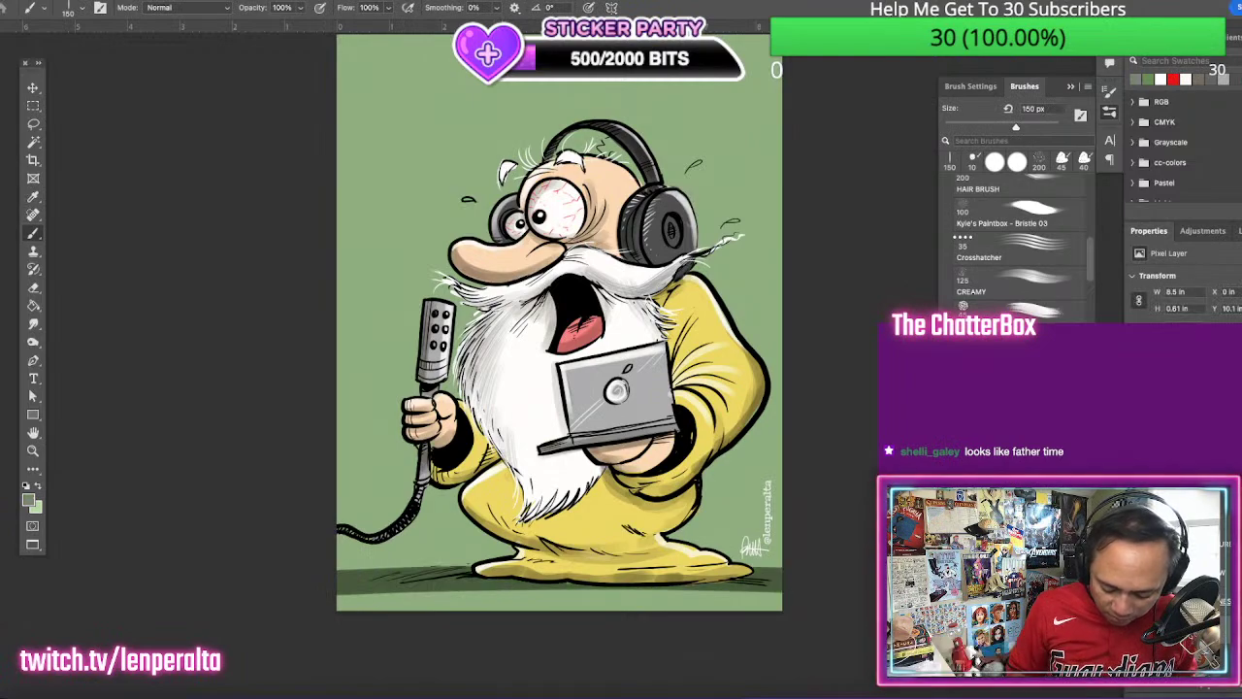
left_click_drag(328, 602, 788, 594)
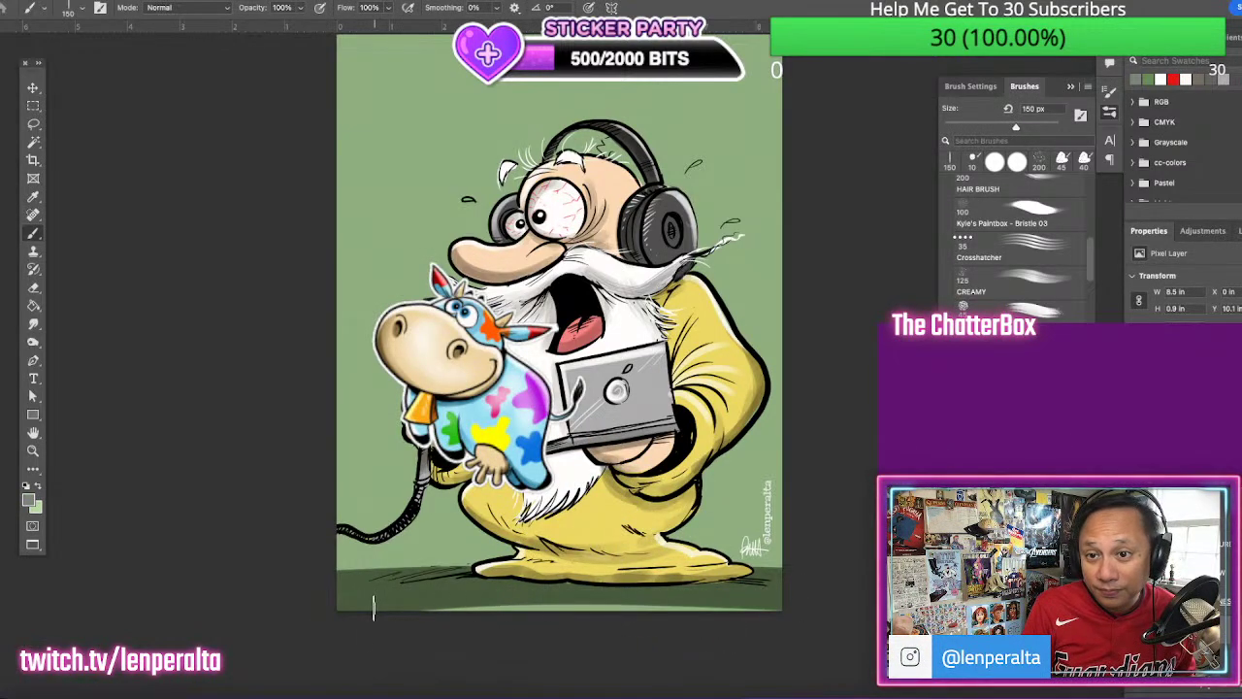
left_click_drag(375, 607, 786, 604)
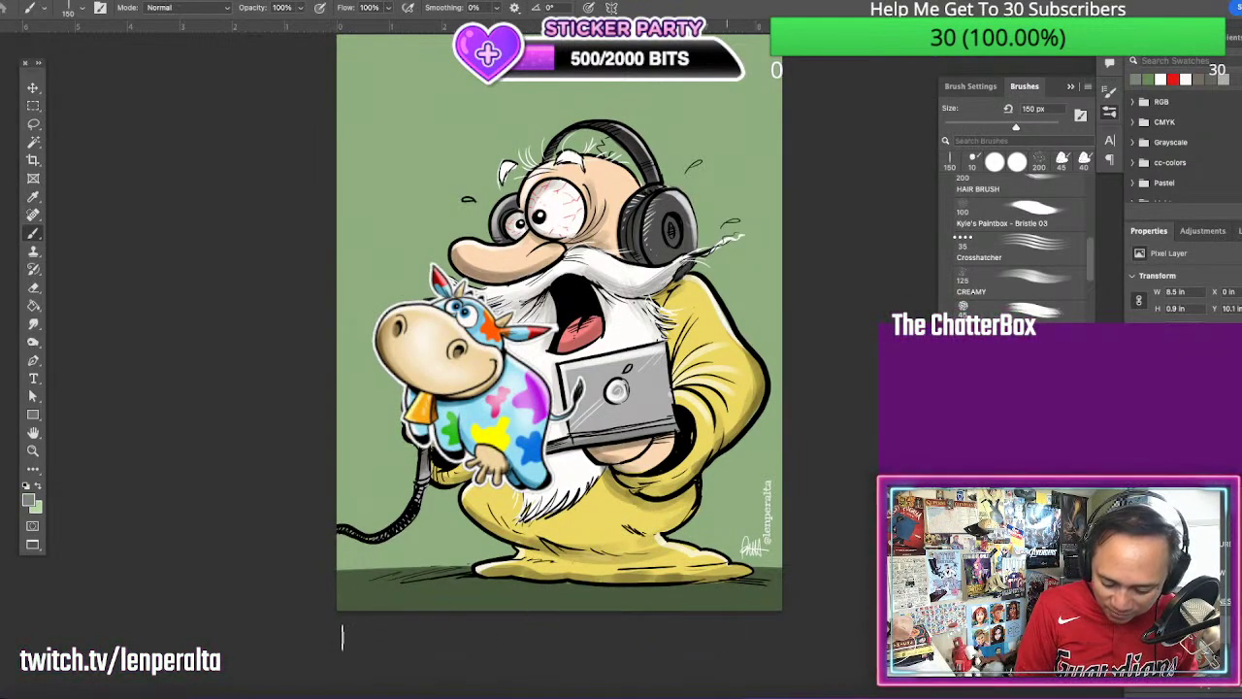
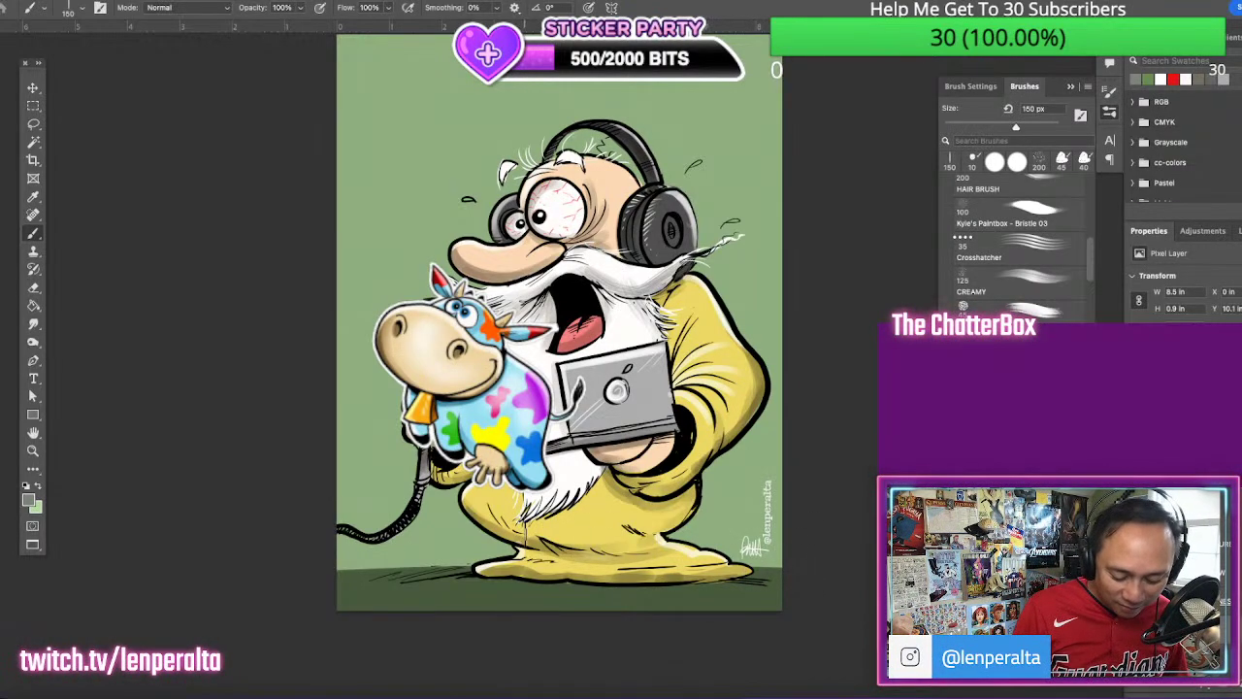
Switch to an empty layer, choose the Hard Round 5 pixels brush and set the foreground colour to white
left_click(1186, 582)
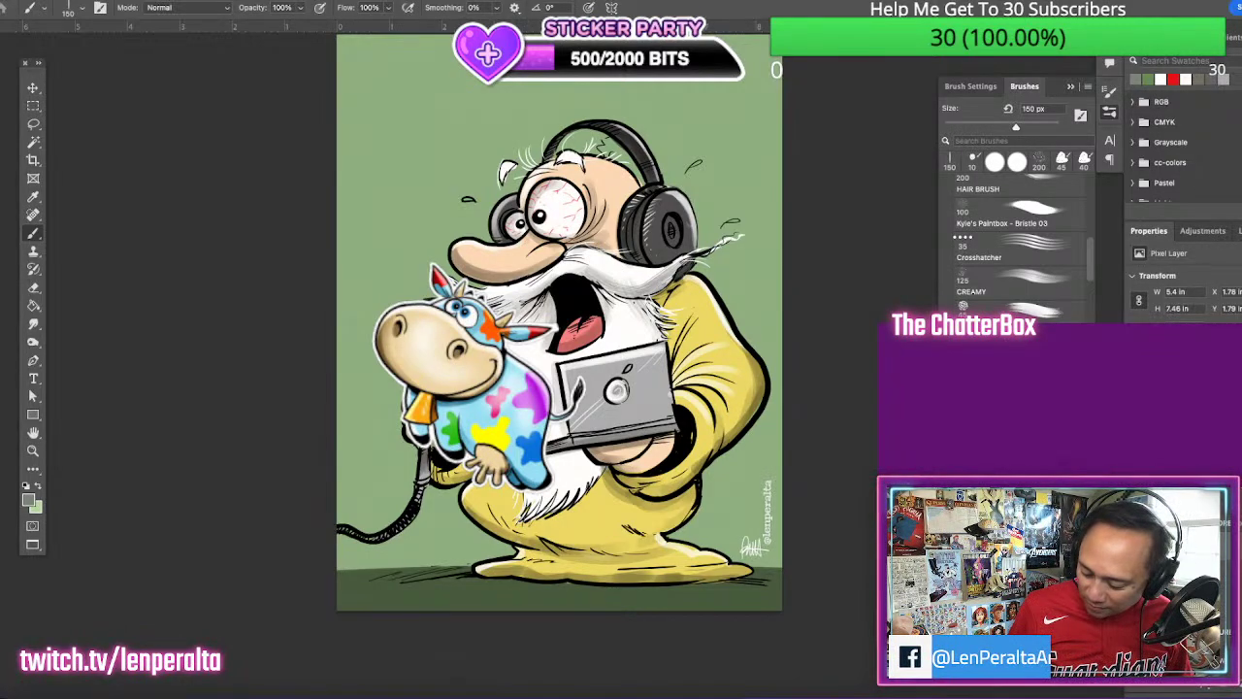
left_click(1186, 583)
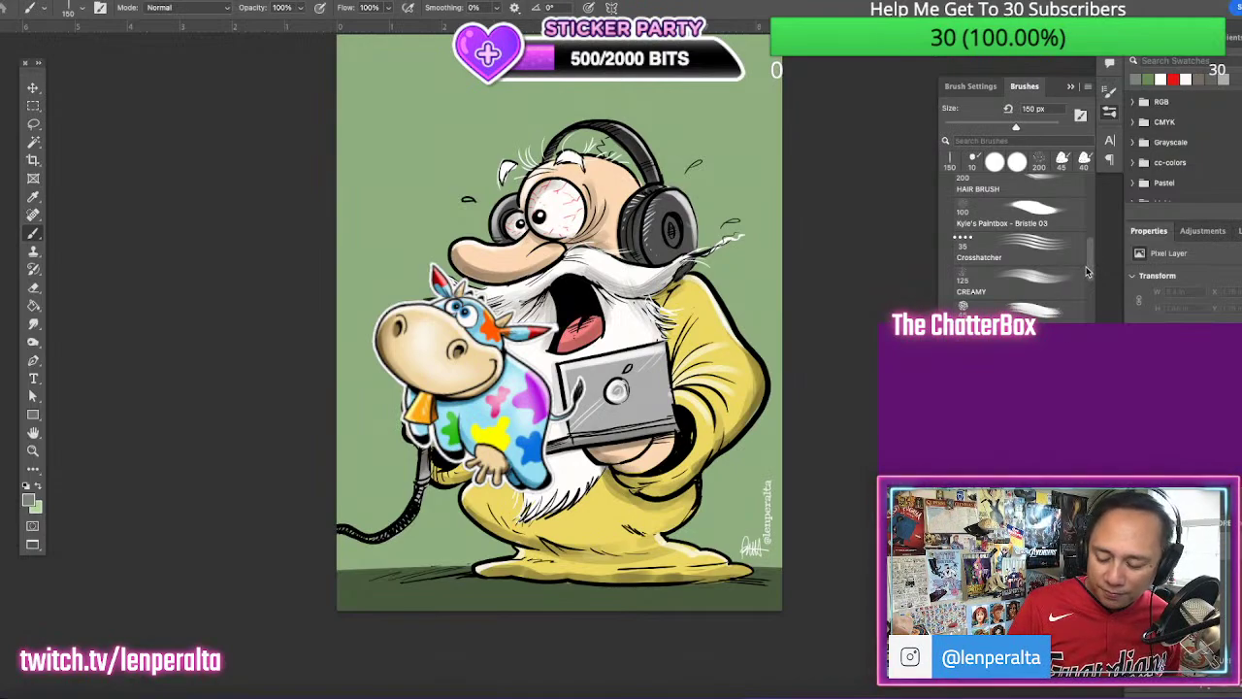
left_click_drag(1091, 276, 1086, 236)
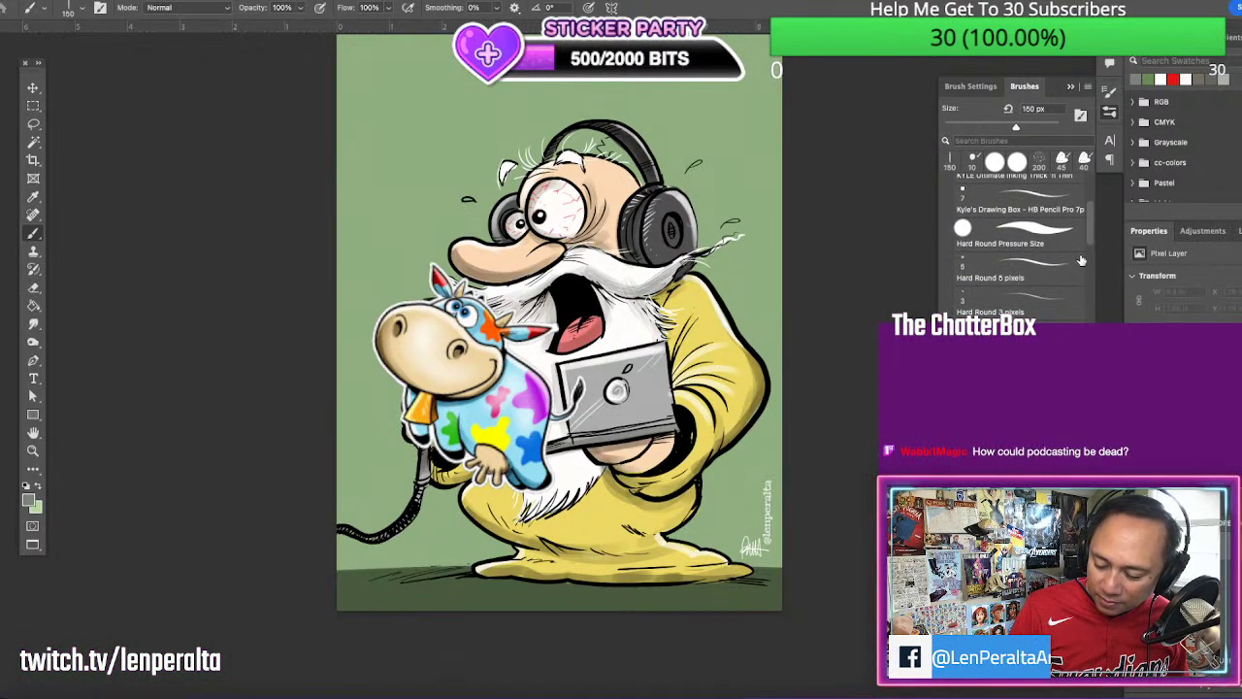
left_click(1056, 264)
left_click(29, 498)
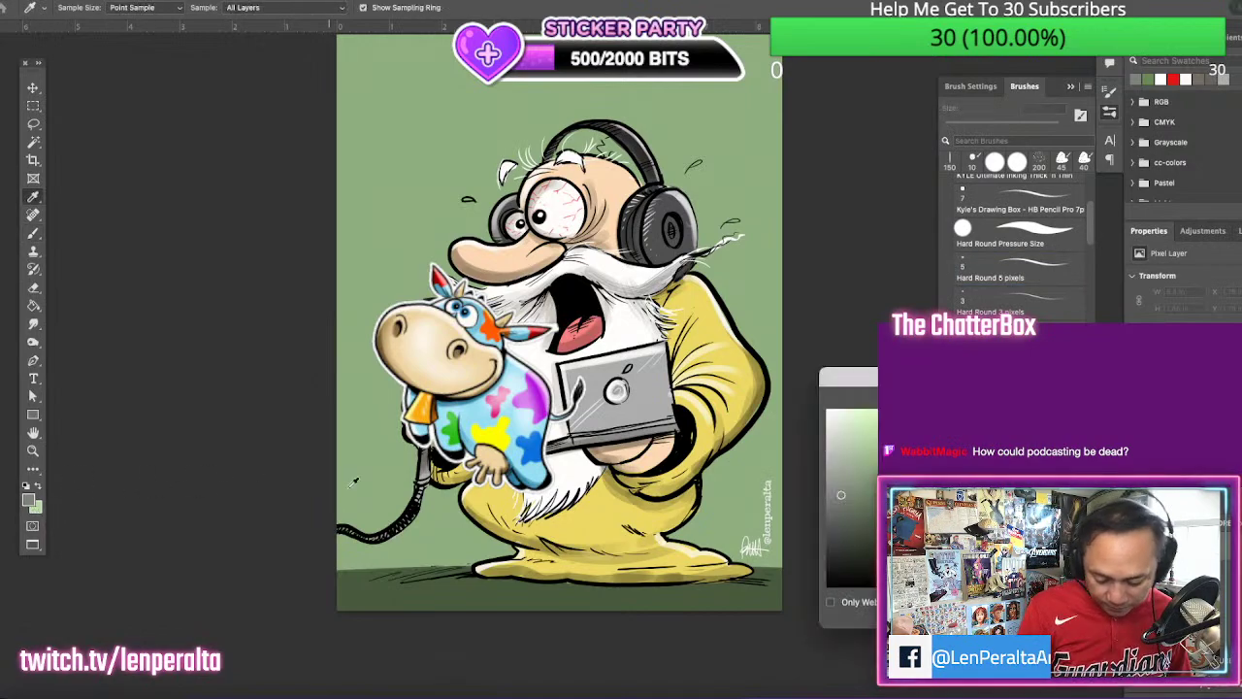
left_click(1170, 413)
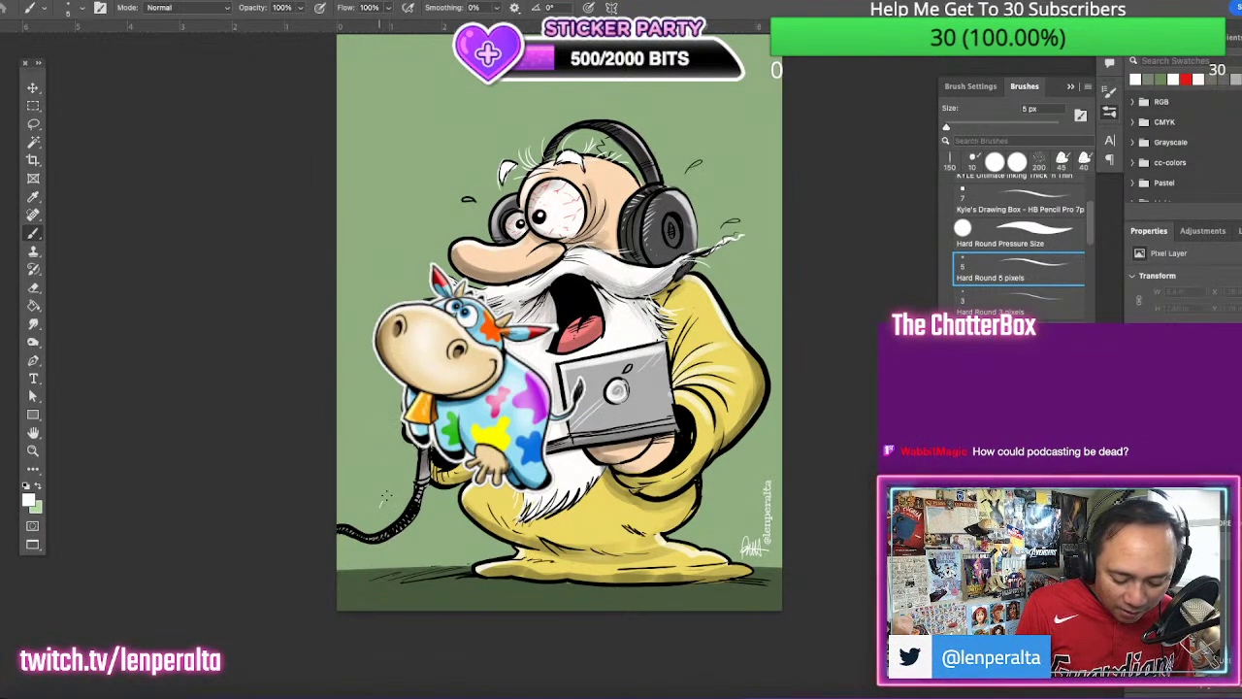
left_click_drag(387, 496, 394, 492)
mouse_move(386, 513)
left_mouse_down()
mouse_move(400, 492)
mouse_move(429, 507)
left_mouse_up()
left_click_drag(421, 537, 439, 513)
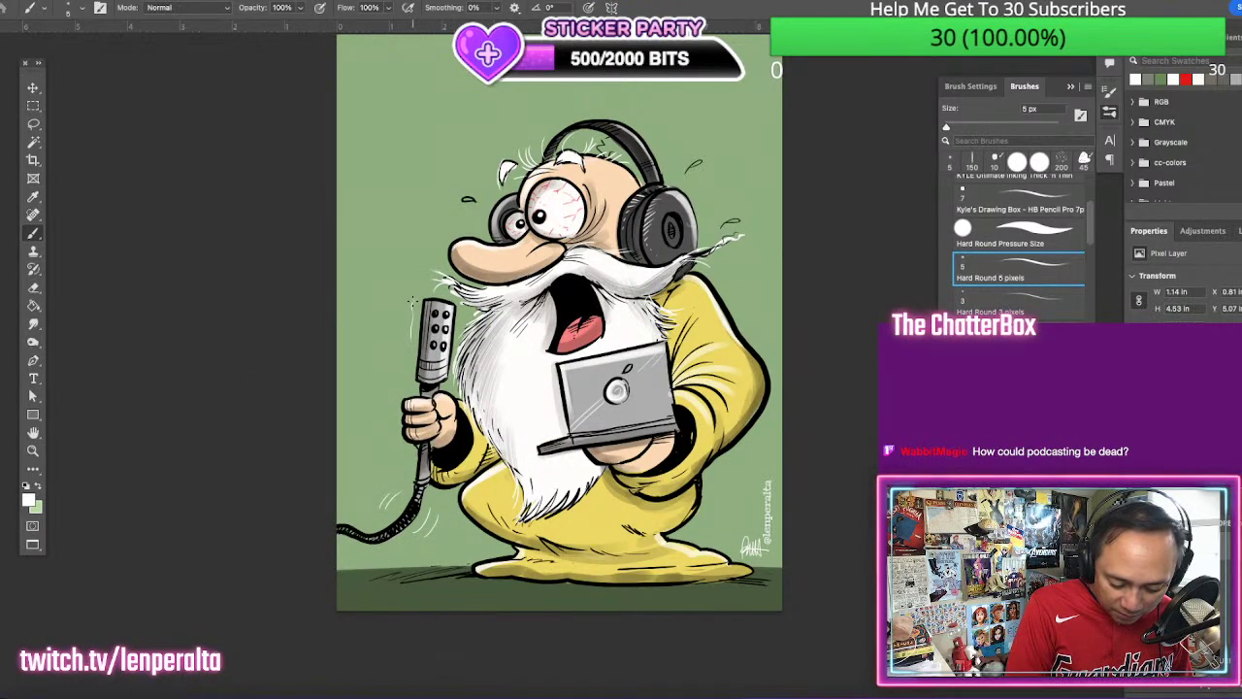
left_click_drag(410, 294, 408, 332)
left_click_drag(384, 494, 390, 508)
key("ctrl+z")
key("ctrl+z")
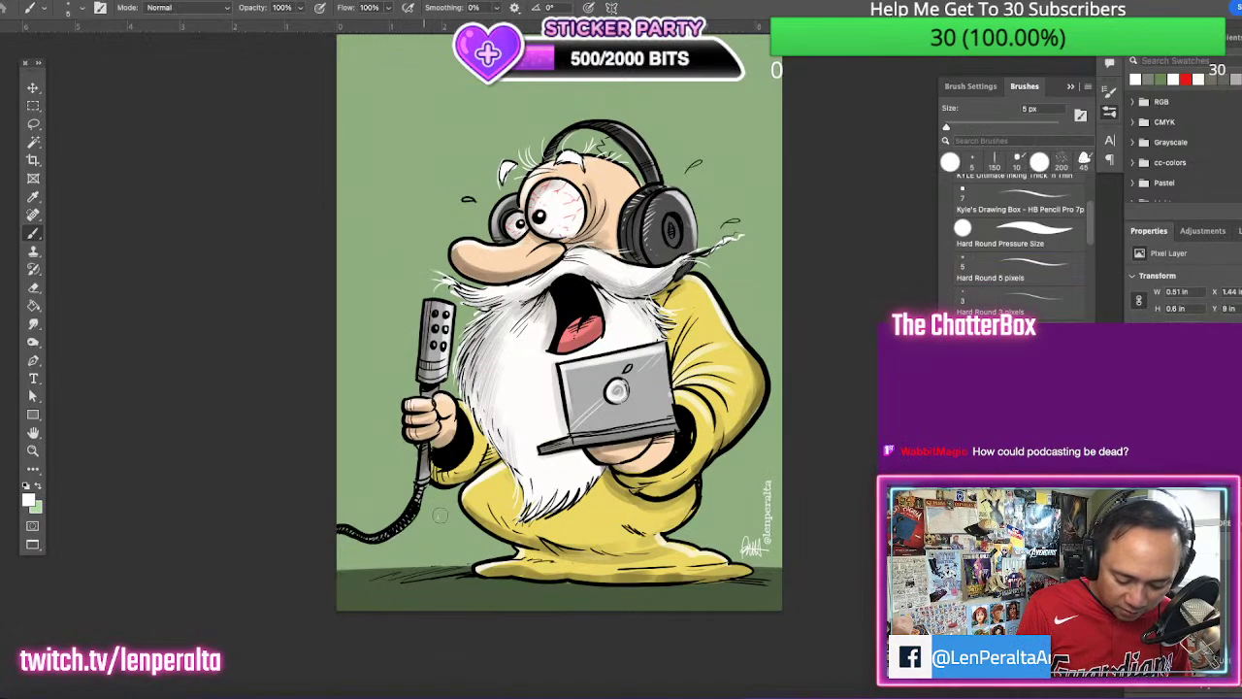
left_click(1019, 336)
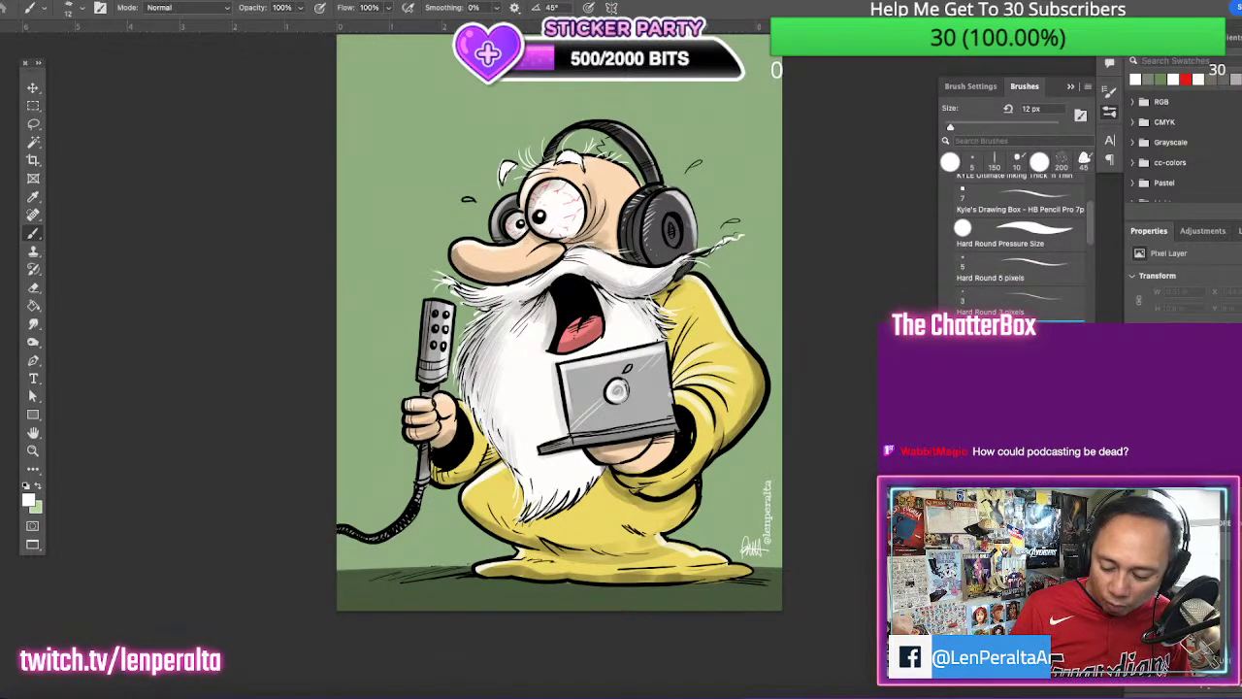
Draw thin white motion lines beside the microphone head and around its cord with the Hard Round 5 pixels brush
left_click(1055, 285)
left_click_drag(408, 320, 405, 304)
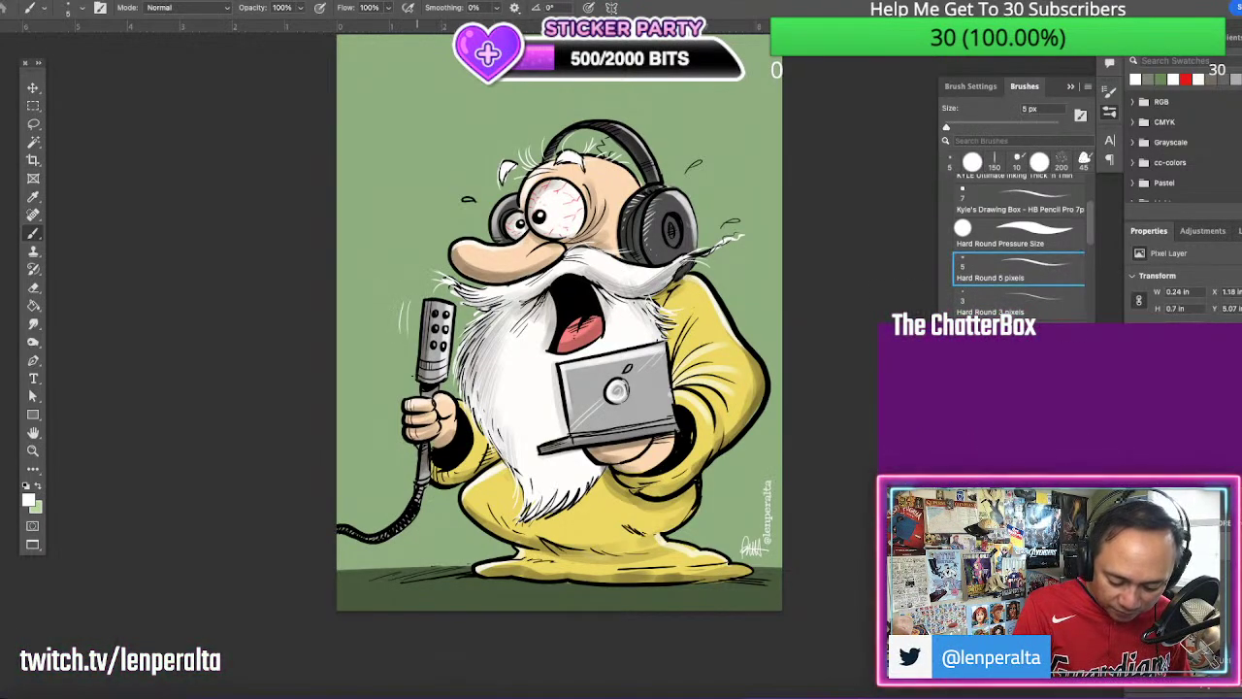
mouse_move(393, 488)
left_mouse_down()
mouse_move(382, 506)
mouse_move(420, 535)
left_mouse_up()
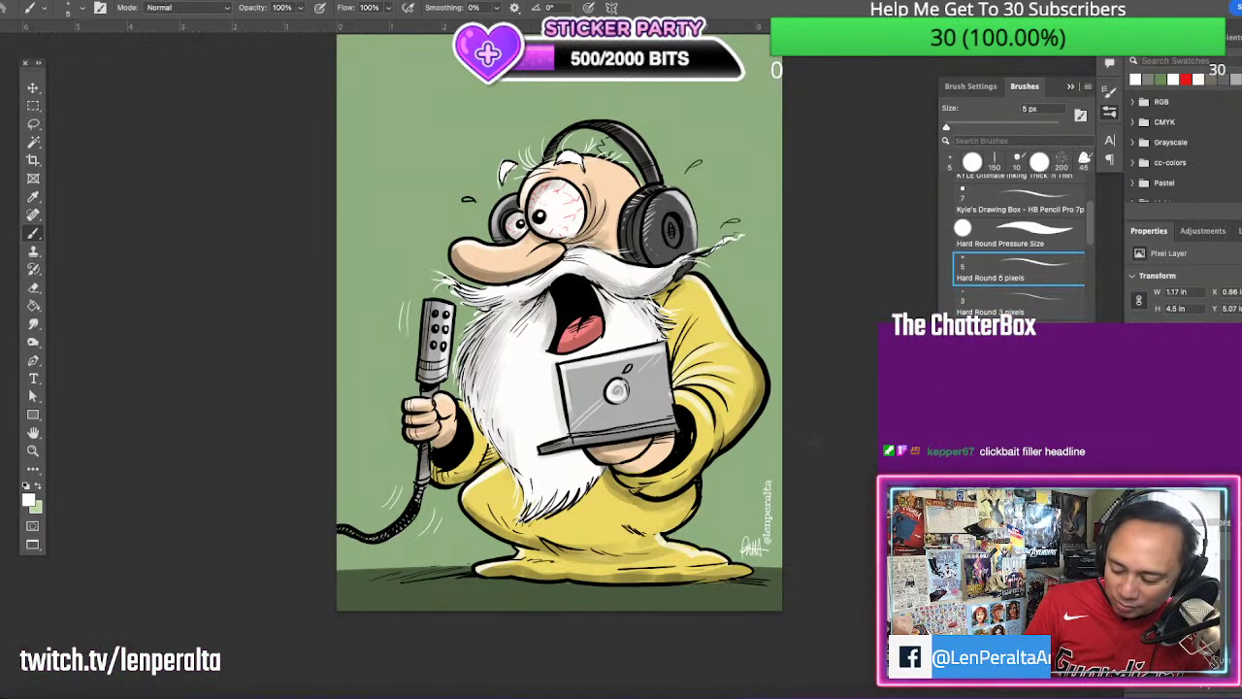
Add fine white hair strokes around the open mouth and along the moustache, using the 10 px Kyle's Drawing Box - Happy HB brush
left_click_drag(538, 354, 543, 361)
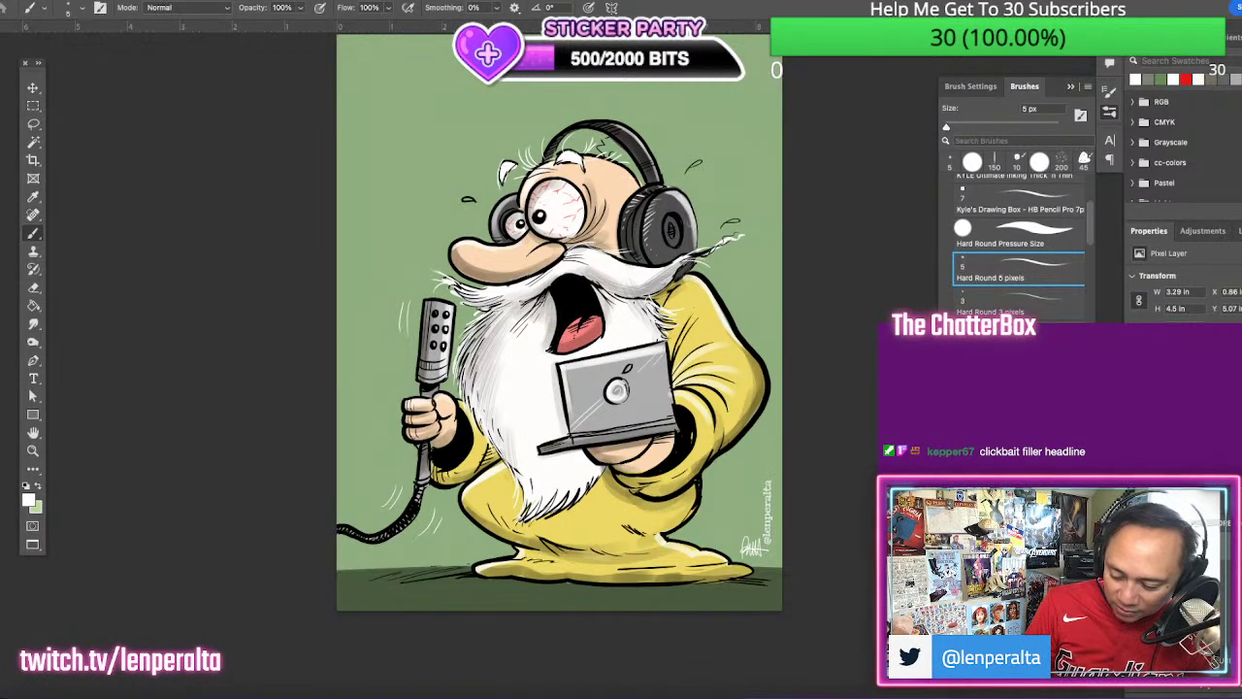
scroll(1089, 230, "up", 1)
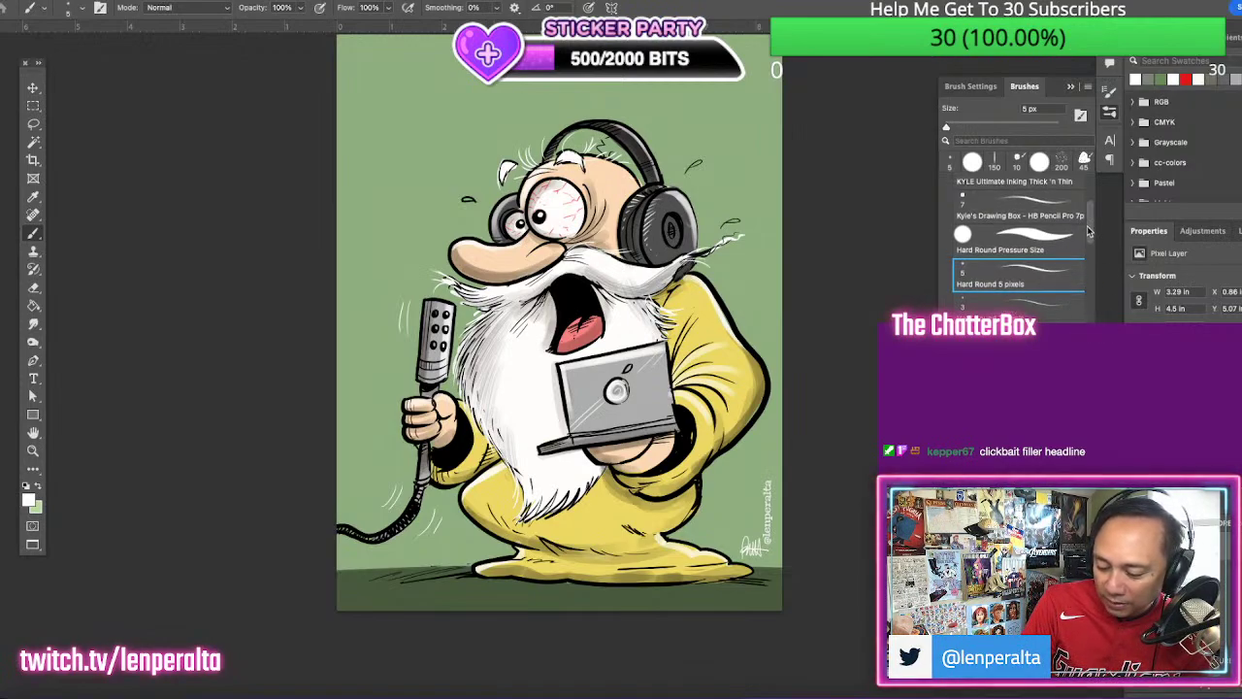
scroll(1089, 230, "up", 5)
left_click(1064, 289)
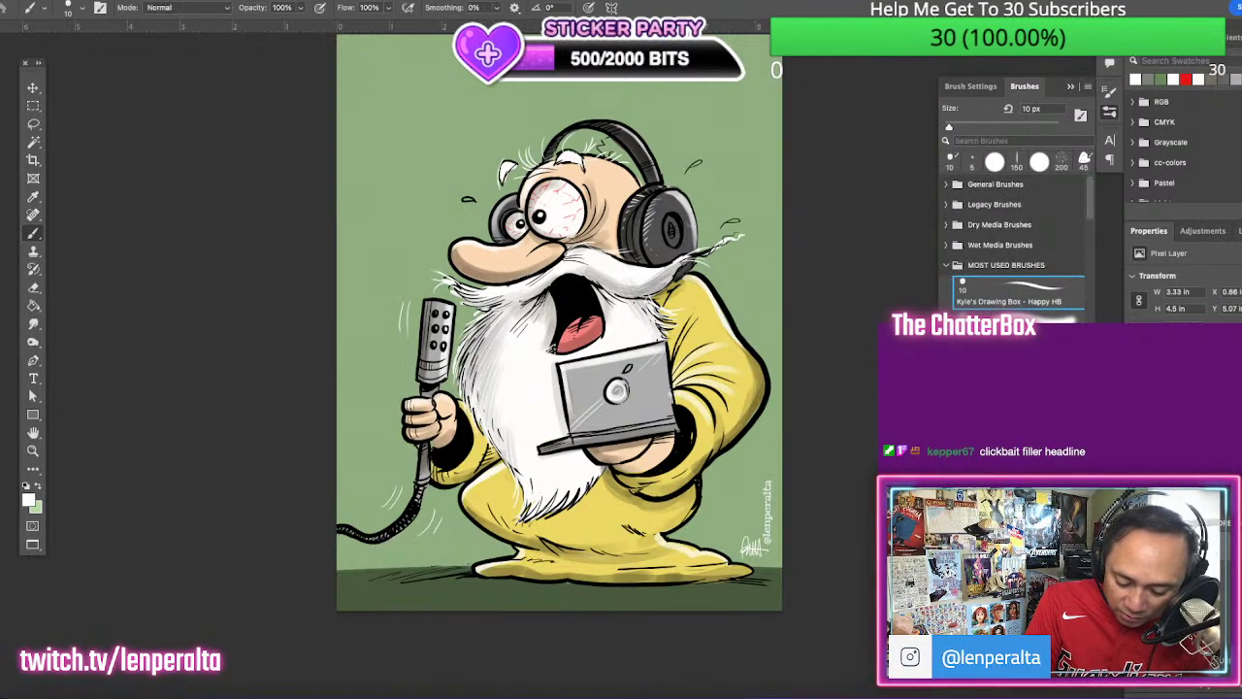
left_click_drag(561, 353, 580, 343)
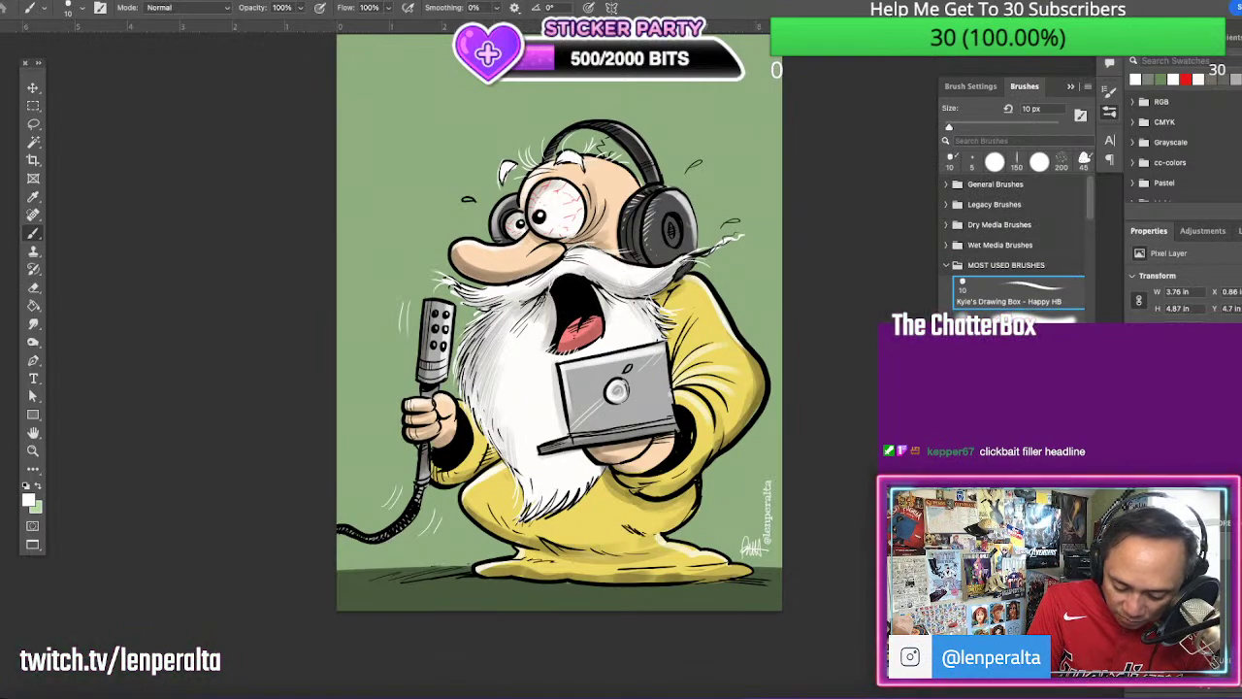
mouse_move(556, 282)
left_mouse_down()
mouse_move(532, 297)
mouse_move(574, 276)
mouse_move(599, 292)
left_mouse_up()
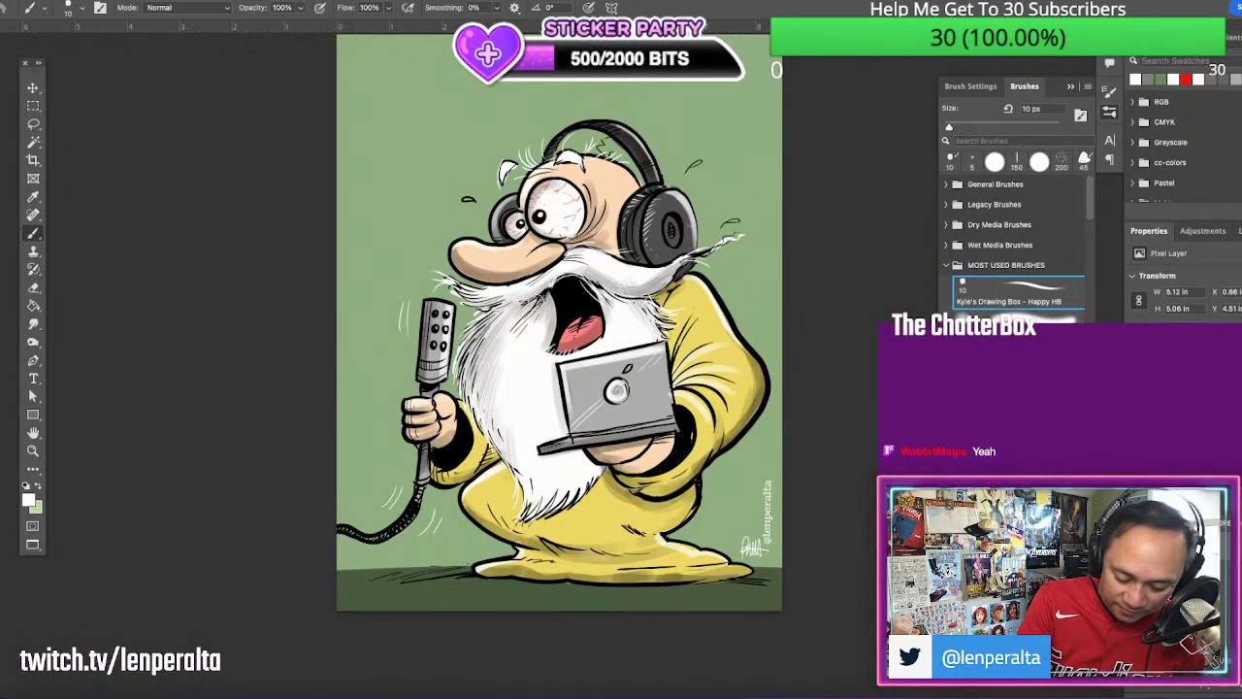
left_click(1017, 292)
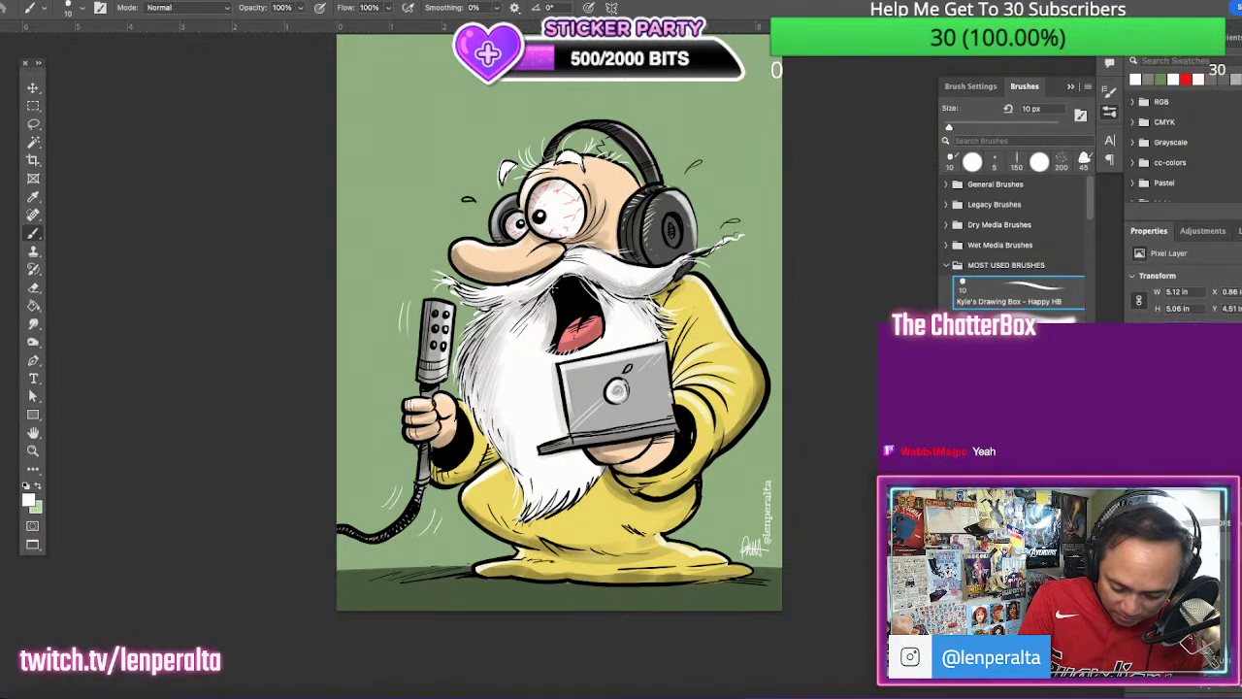
left_click_drag(651, 295, 691, 268)
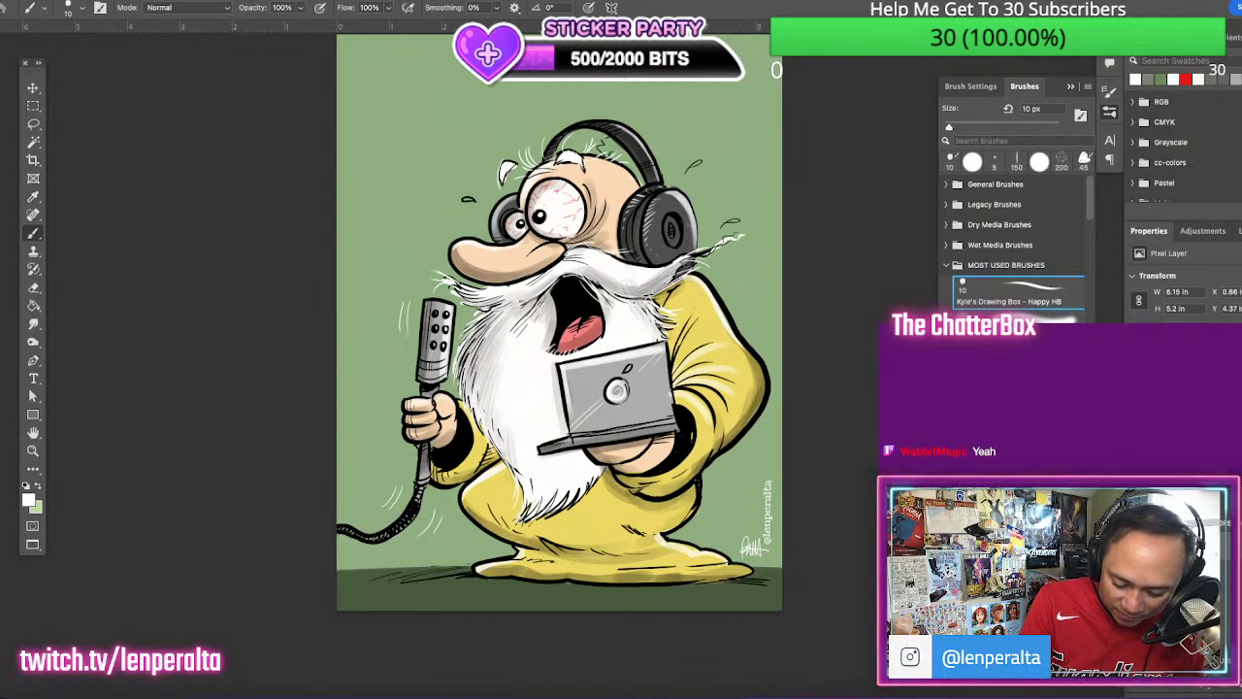
Switch to an empty layer behind the figure and choose the Airbrush Soft Round 300 brush
key("ctrl+minus")
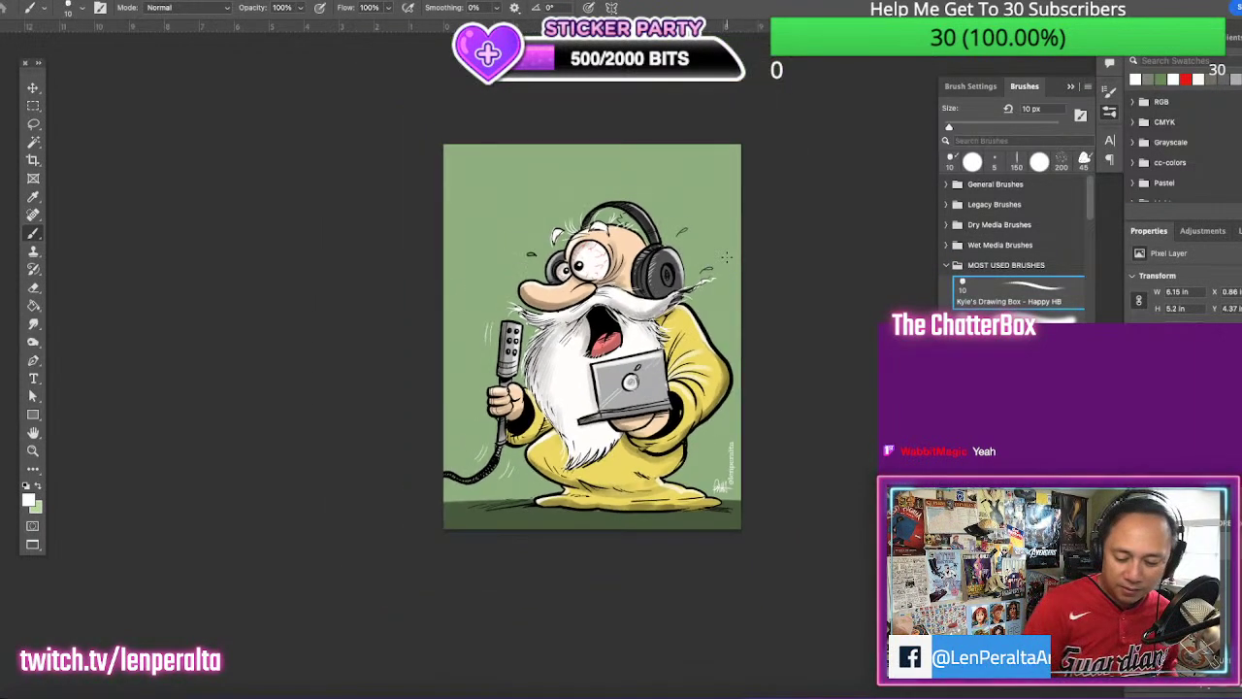
left_click(37, 434)
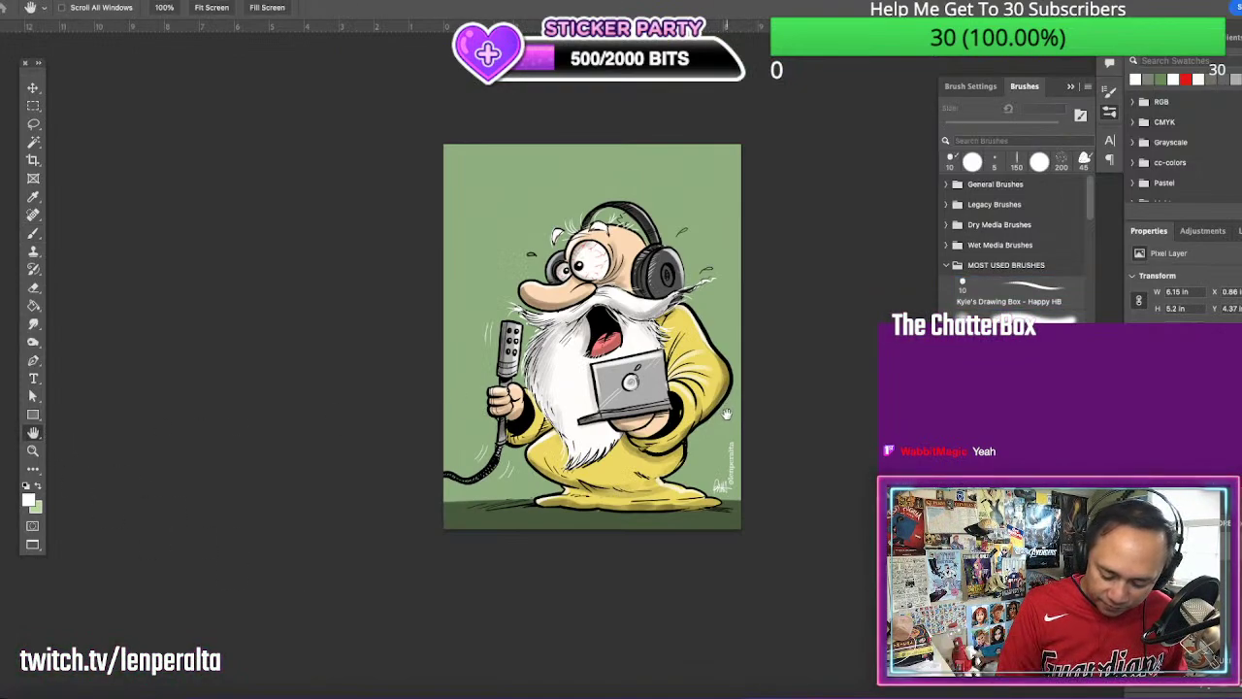
mouse_move(592, 349)
left_mouse_down()
mouse_move(591, 390)
mouse_move(561, 372)
left_mouse_up()
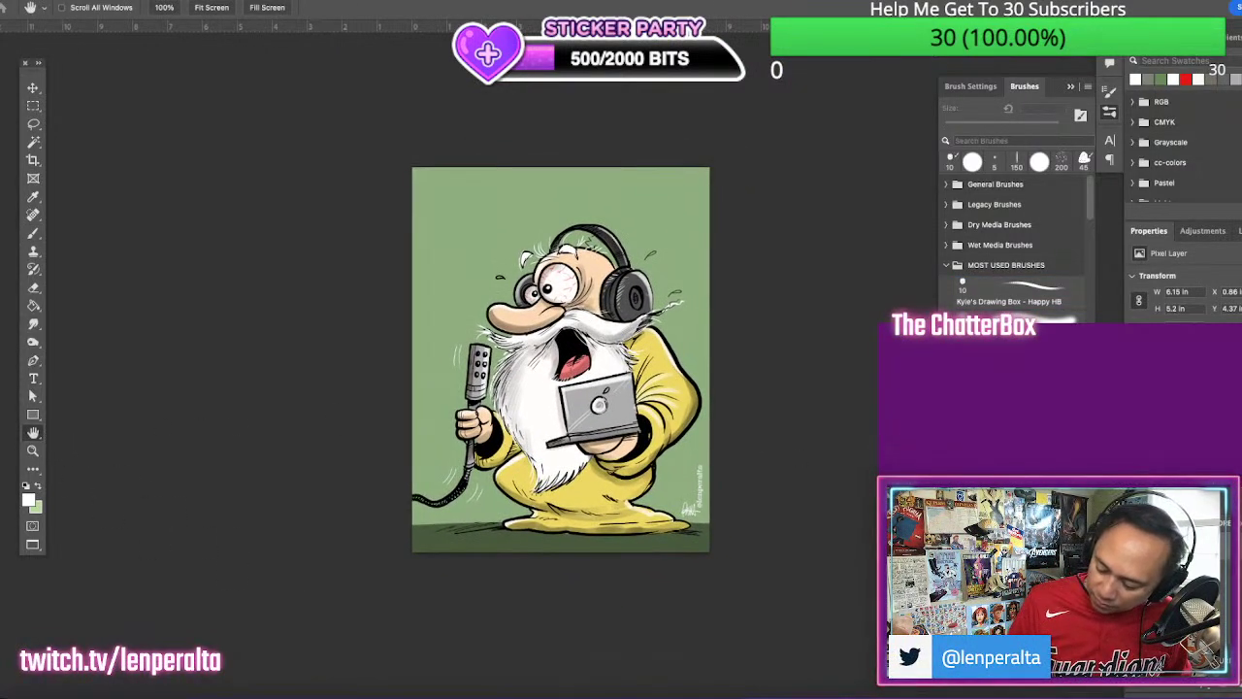
left_click(1227, 591)
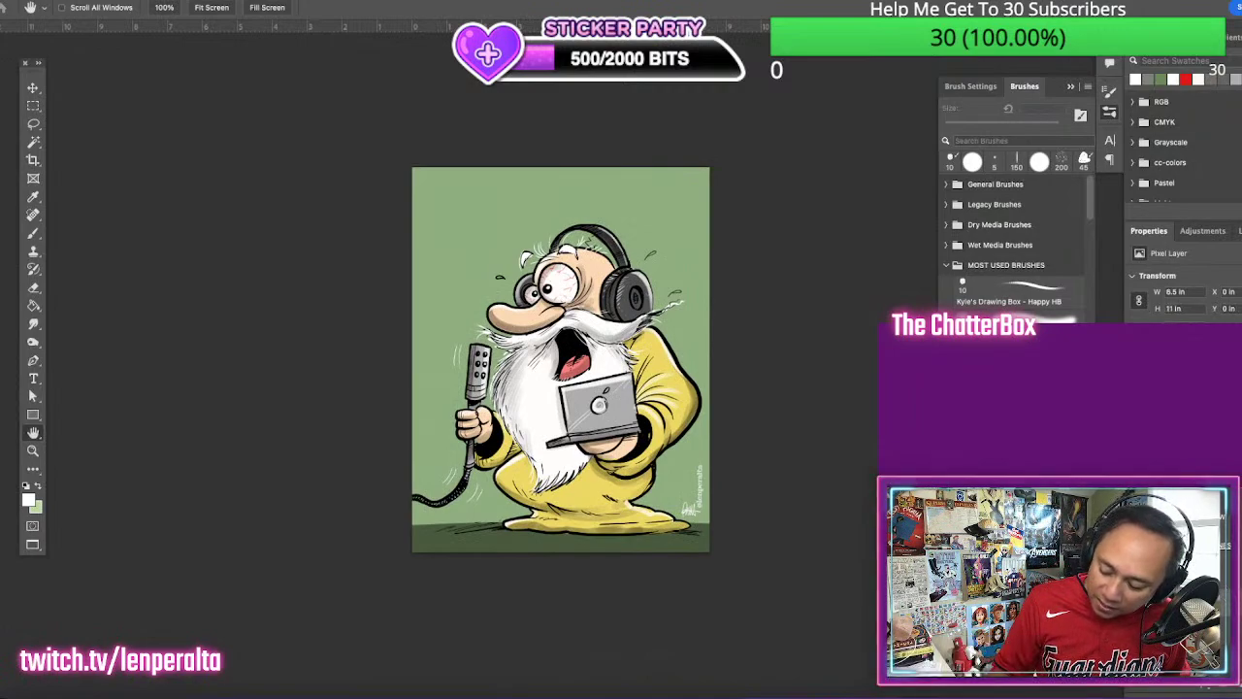
left_click(1227, 594)
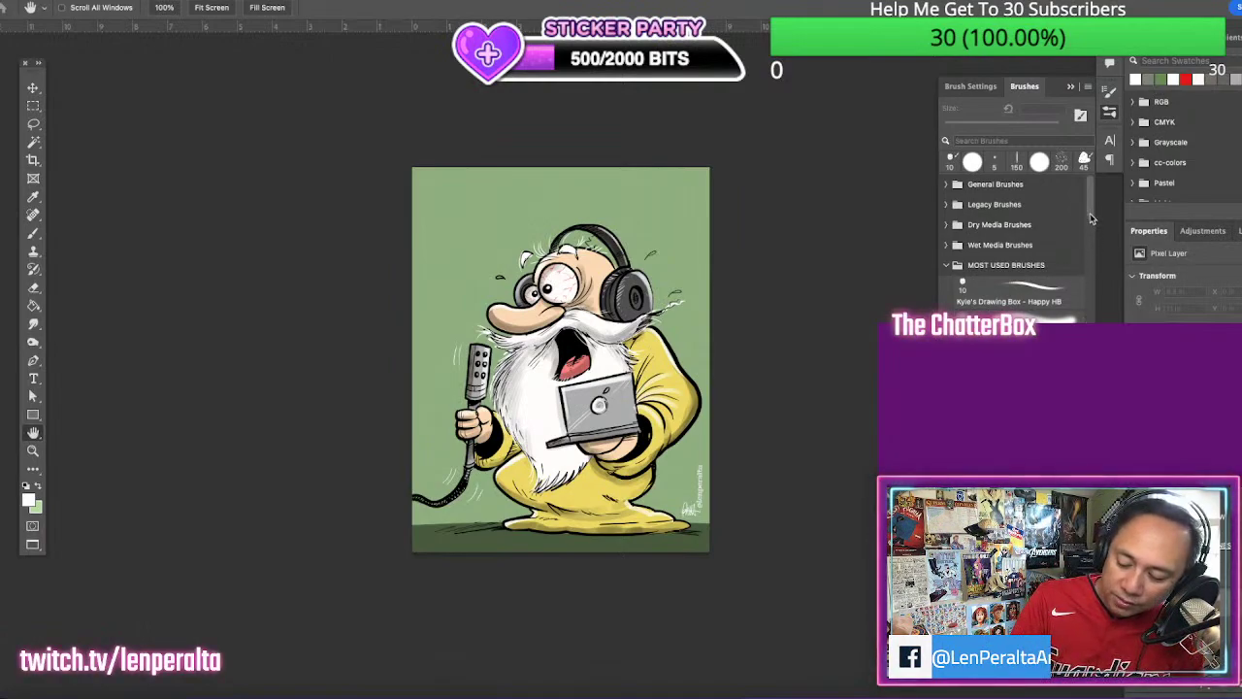
left_click_drag(1091, 219, 1084, 262)
left_click(1019, 296)
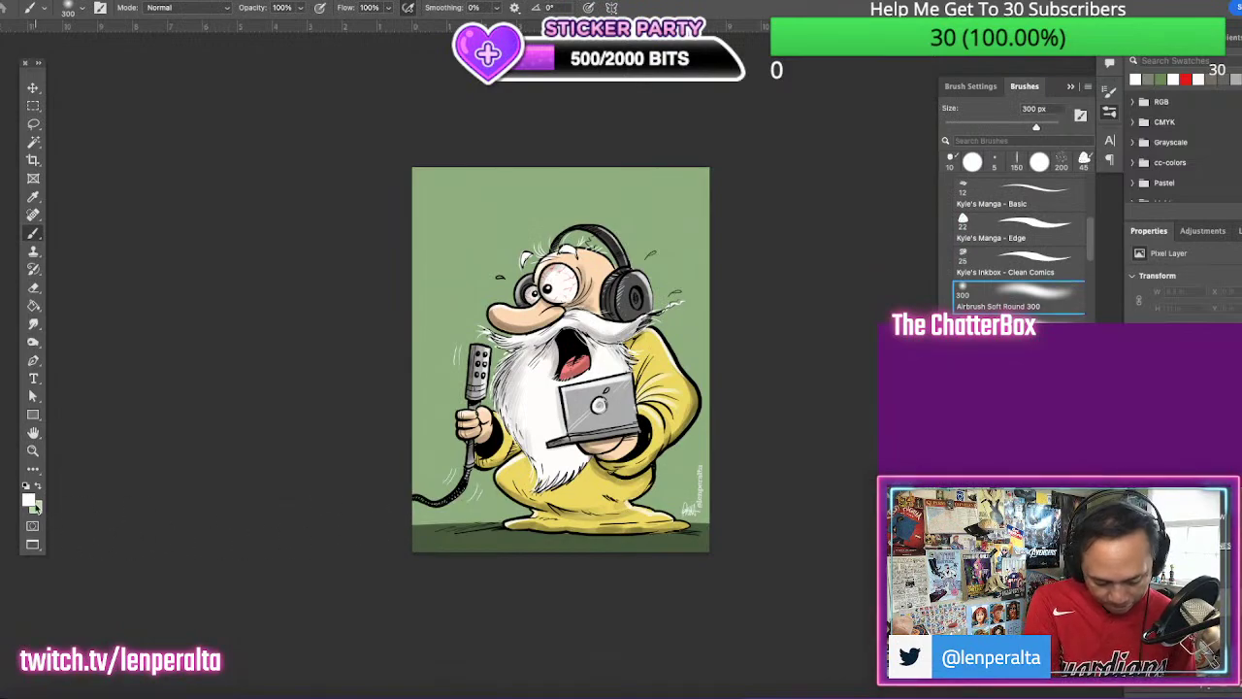
Set the foreground to a pale cream and airbrush a soft glow behind the figure with the brush enlarged to 900 px
left_click(33, 504)
left_click(1020, 562)
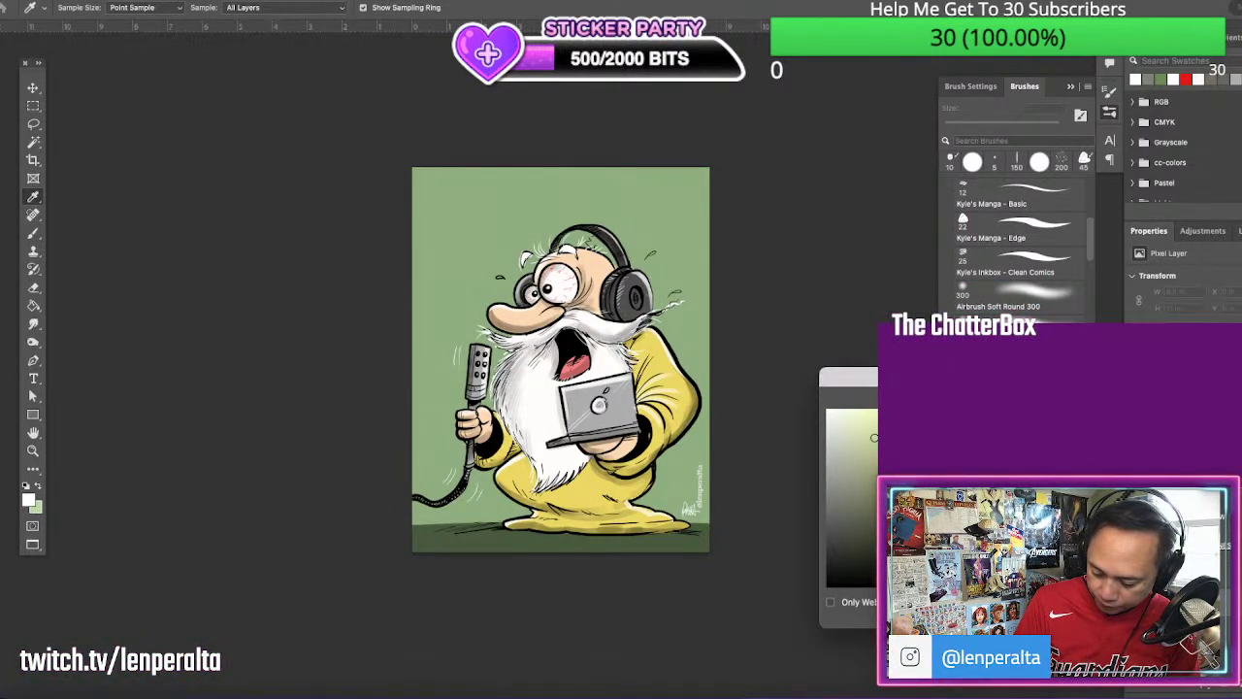
left_click_drag(847, 428, 846, 423)
key("Return")
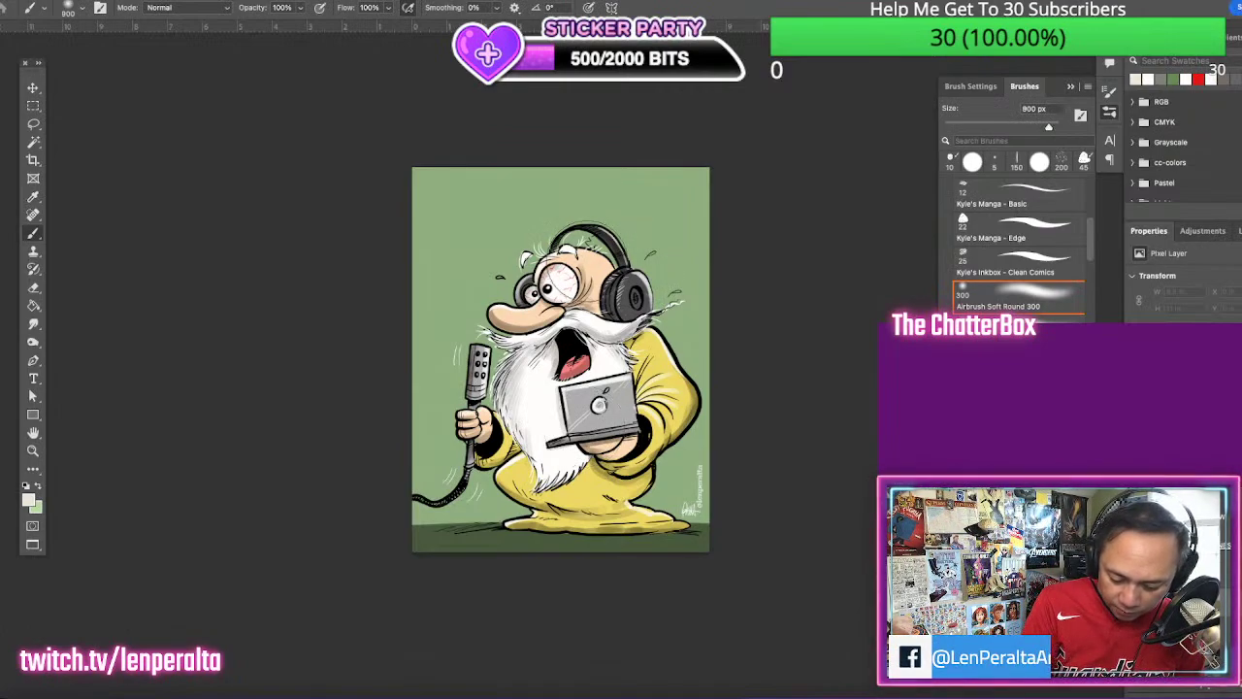
key("bracketright")
mouse_move(654, 335)
left_mouse_down()
mouse_move(647, 297)
mouse_move(544, 420)
mouse_move(658, 330)
left_mouse_up()
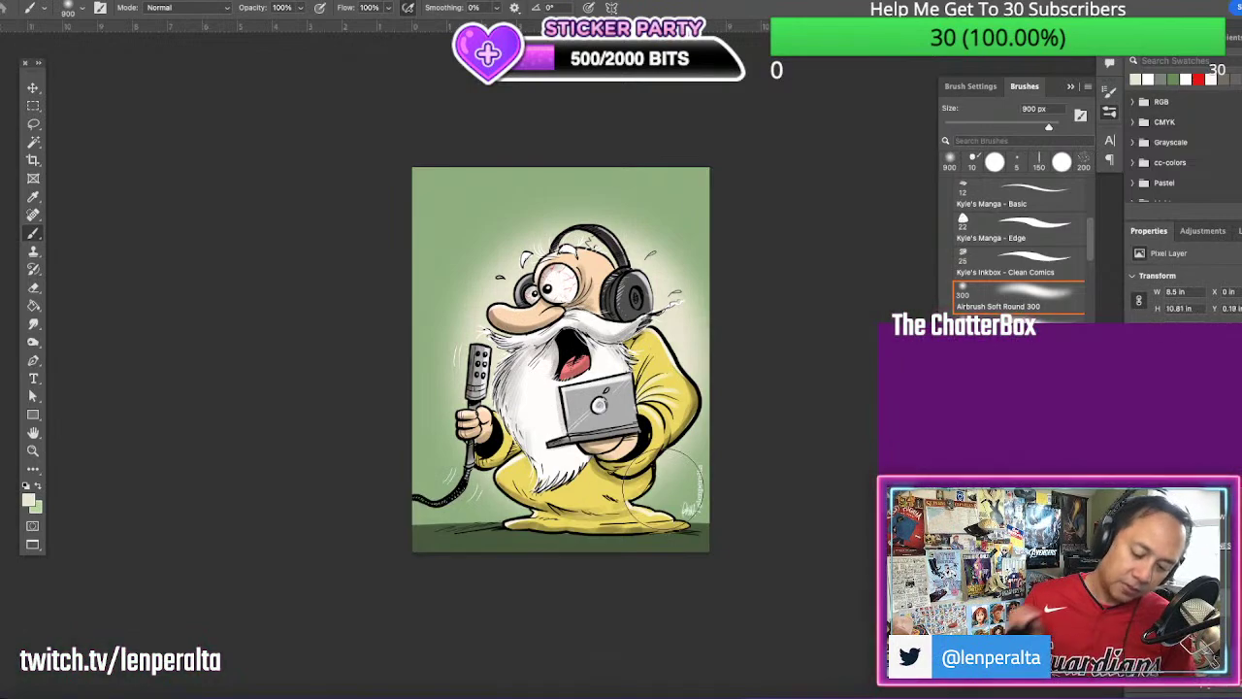
left_click(1209, 630)
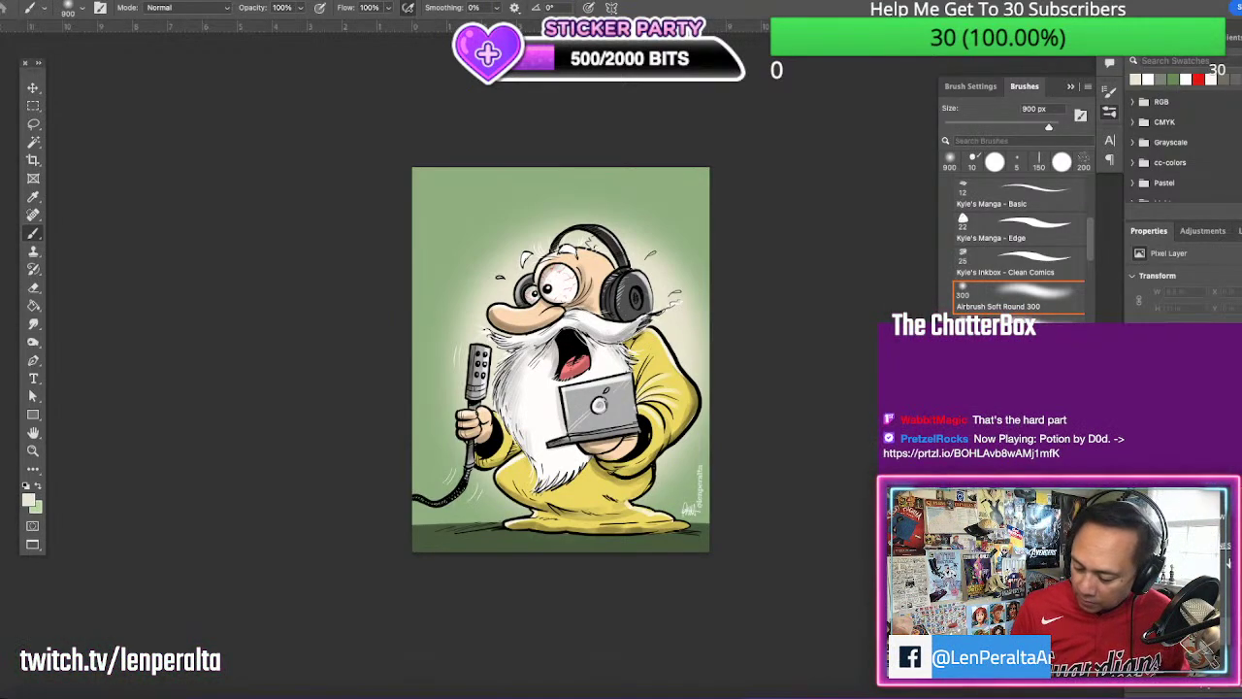
Set the foreground to a dark green and airbrush a darker vignette around the upper background with the brush enlarged to 1200 px
left_click(29, 499)
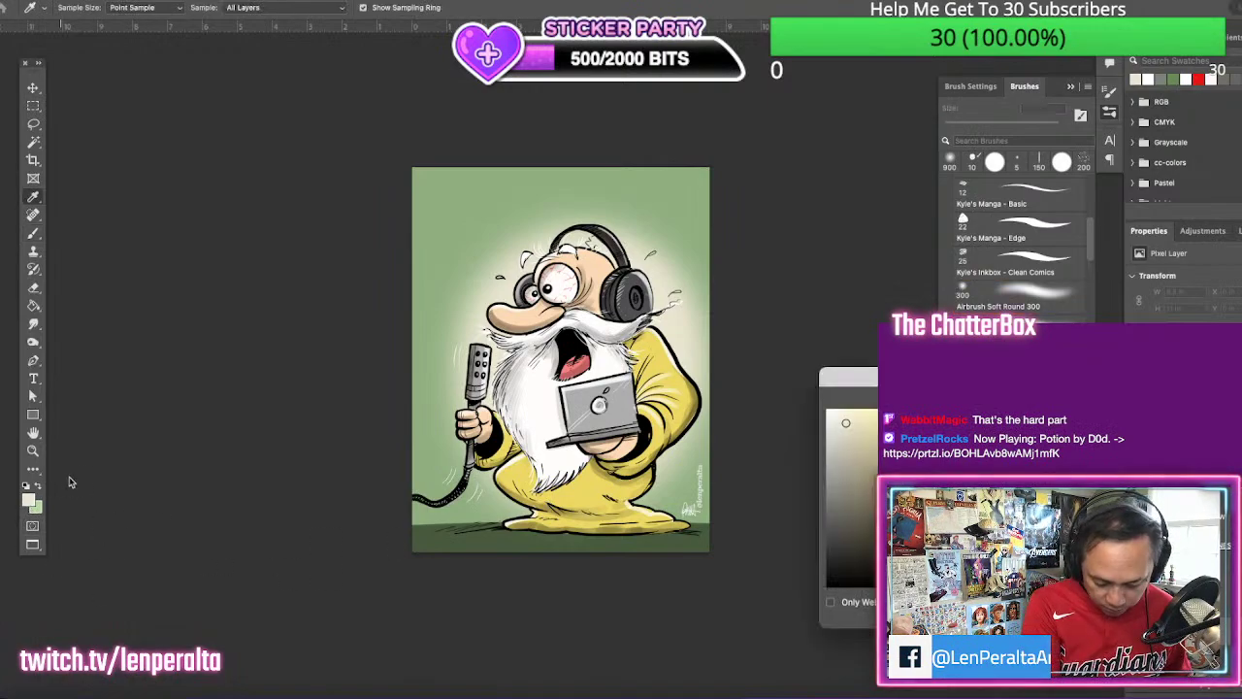
key("Return")
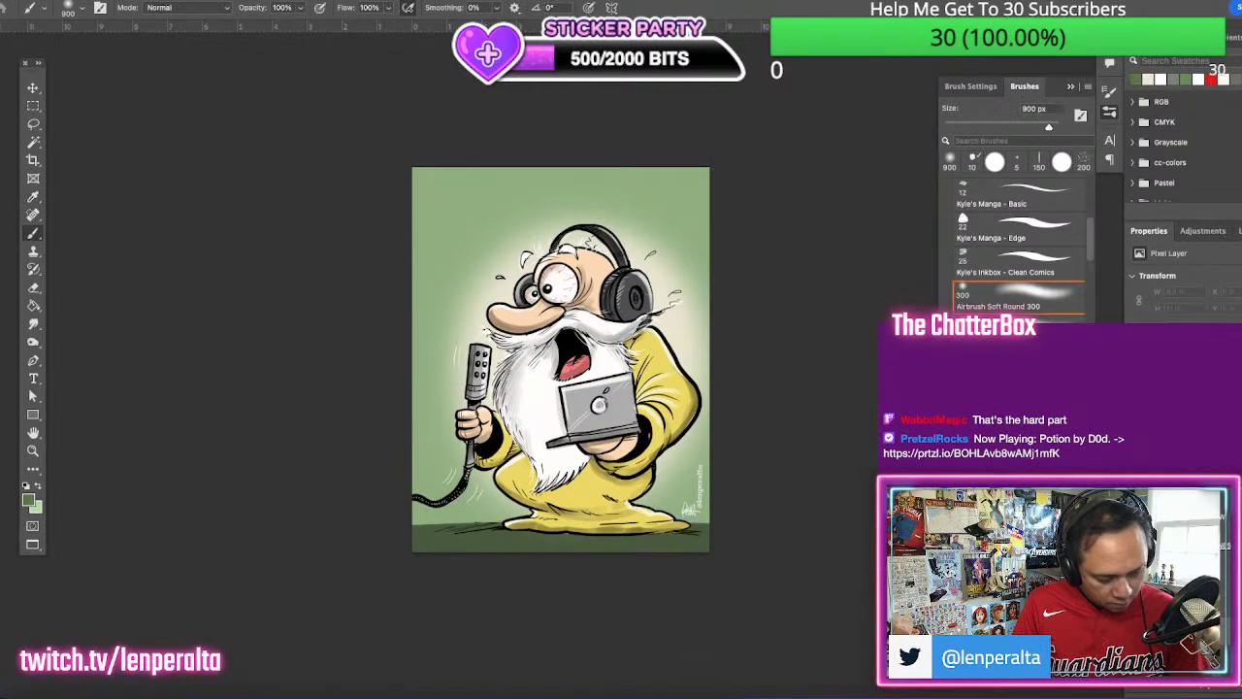
mouse_move(380, 297)
left_mouse_down()
mouse_move(416, 209)
mouse_move(525, 99)
left_mouse_up()
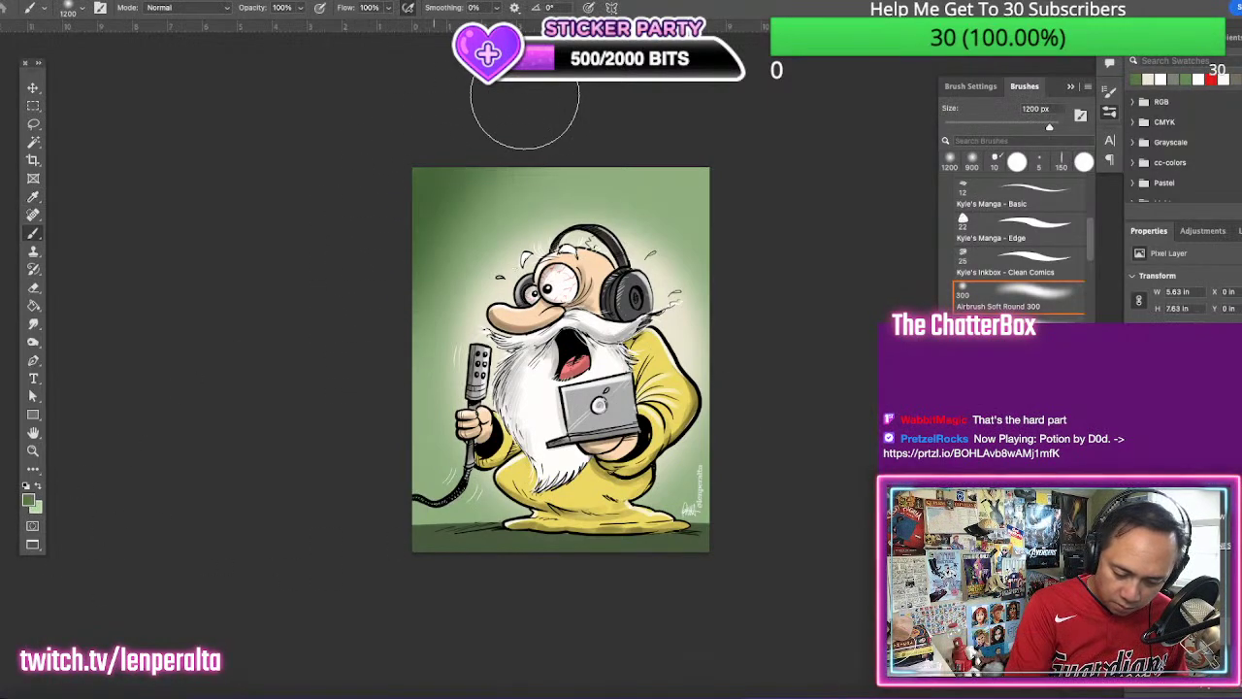
left_click_drag(516, 154, 706, 199)
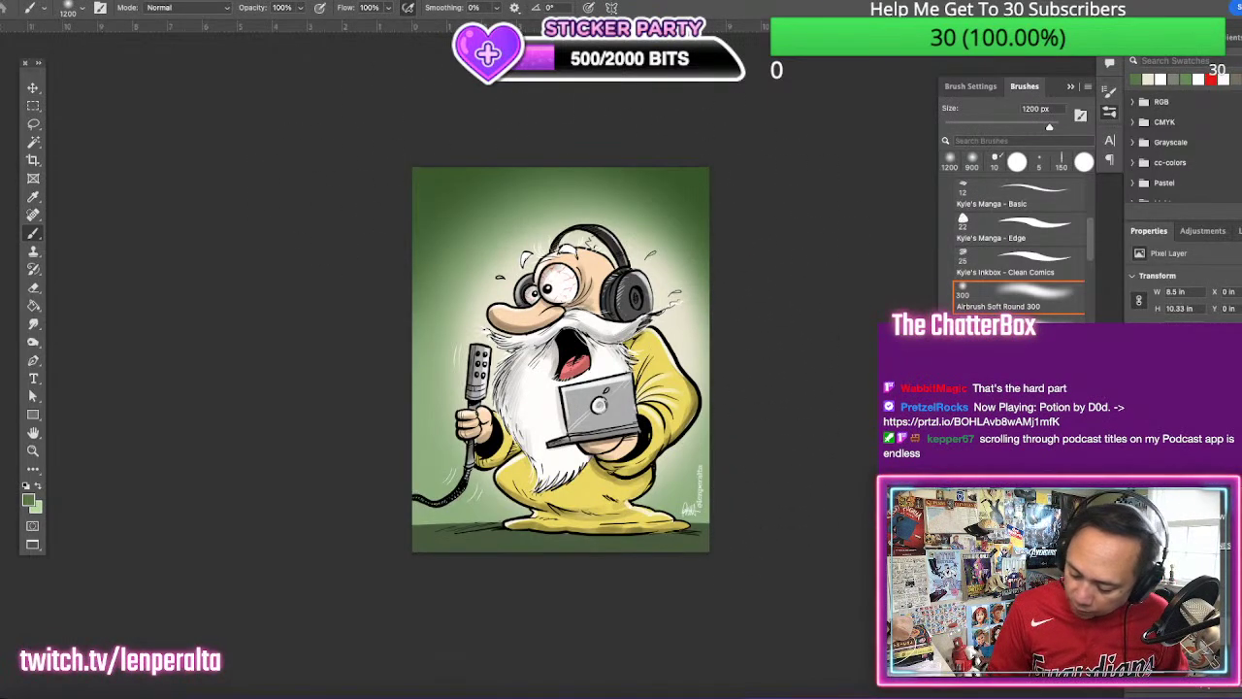
key("ctrl+z")
key("ctrl+shift+z")
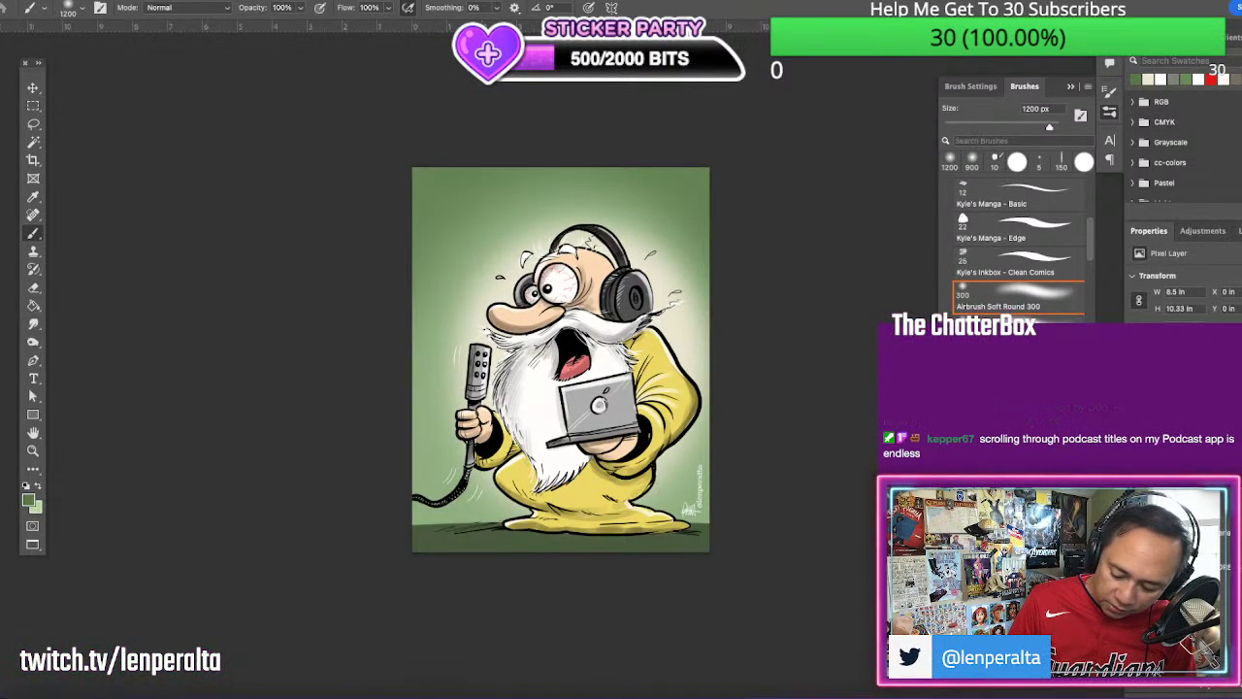
Add a text box at the artwork's upper left reading "PODCASTING IS OVER?" and colour the text black
left_click(1221, 567)
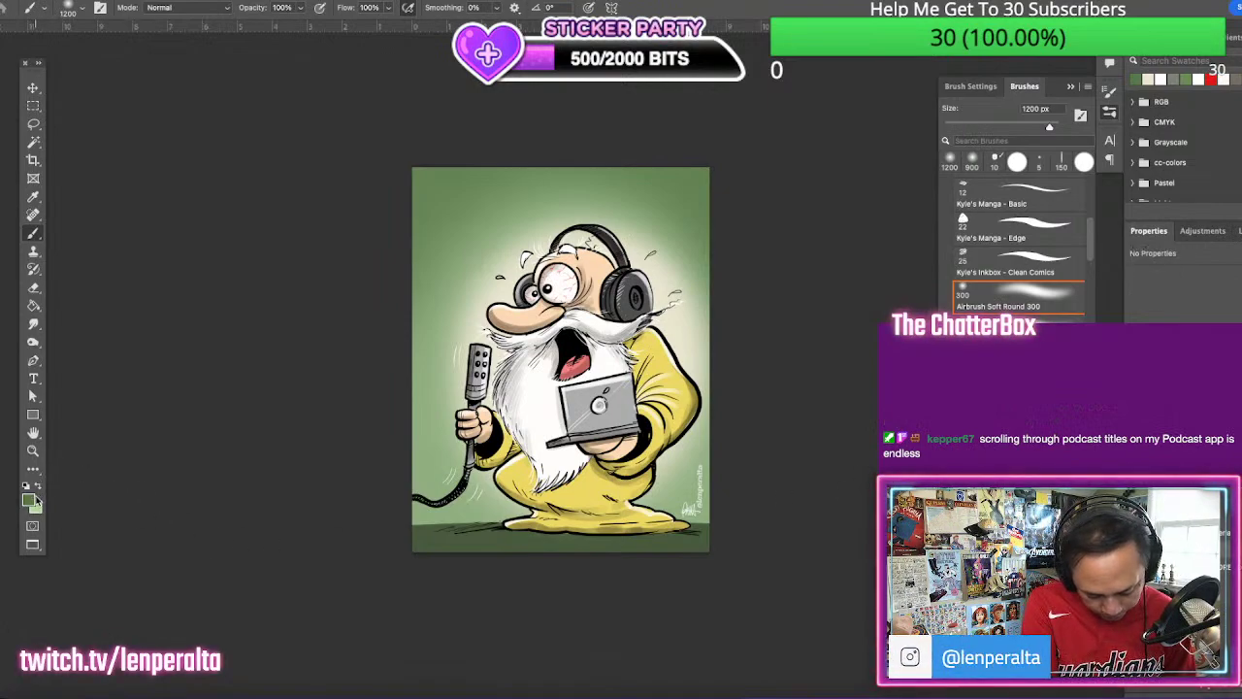
left_click(31, 500)
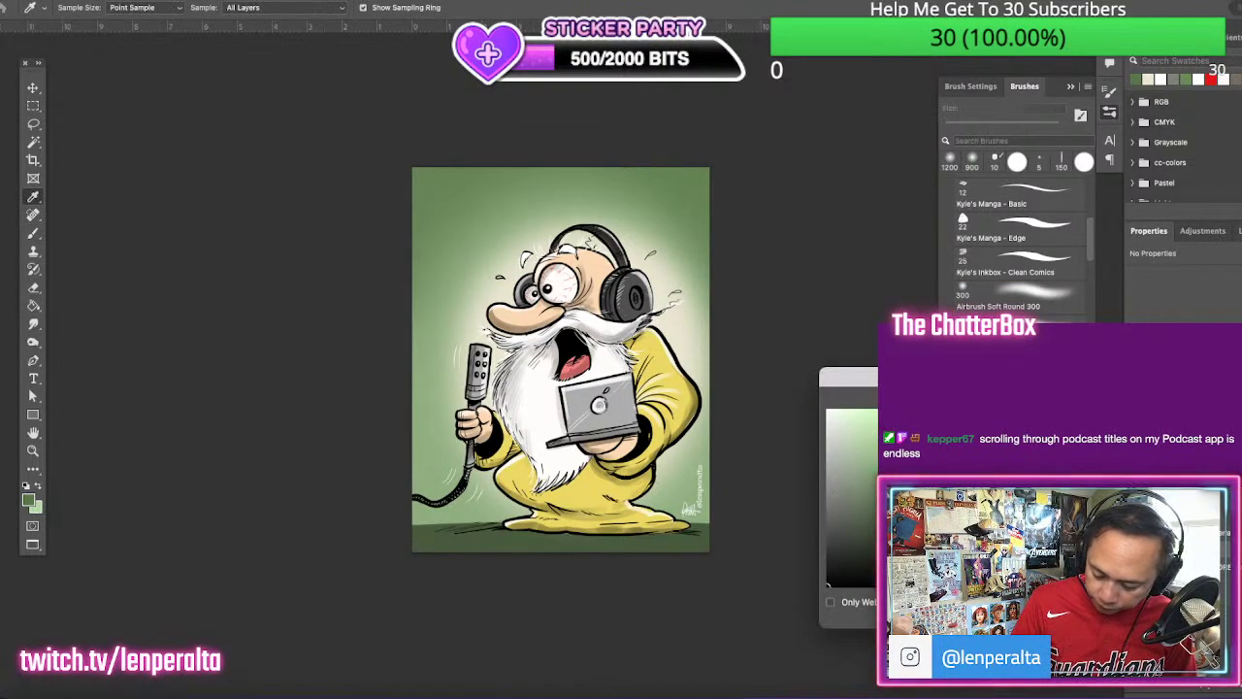
key("Return")
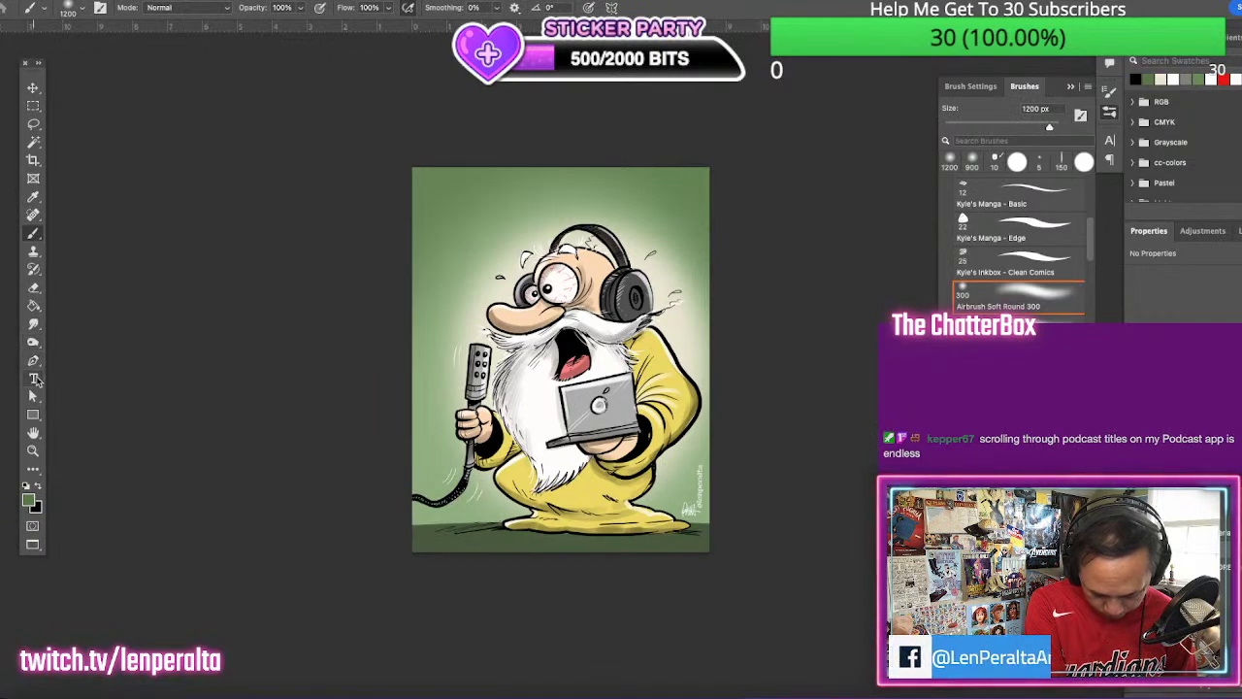
left_click(33, 378)
left_click_drag(441, 185, 571, 278)
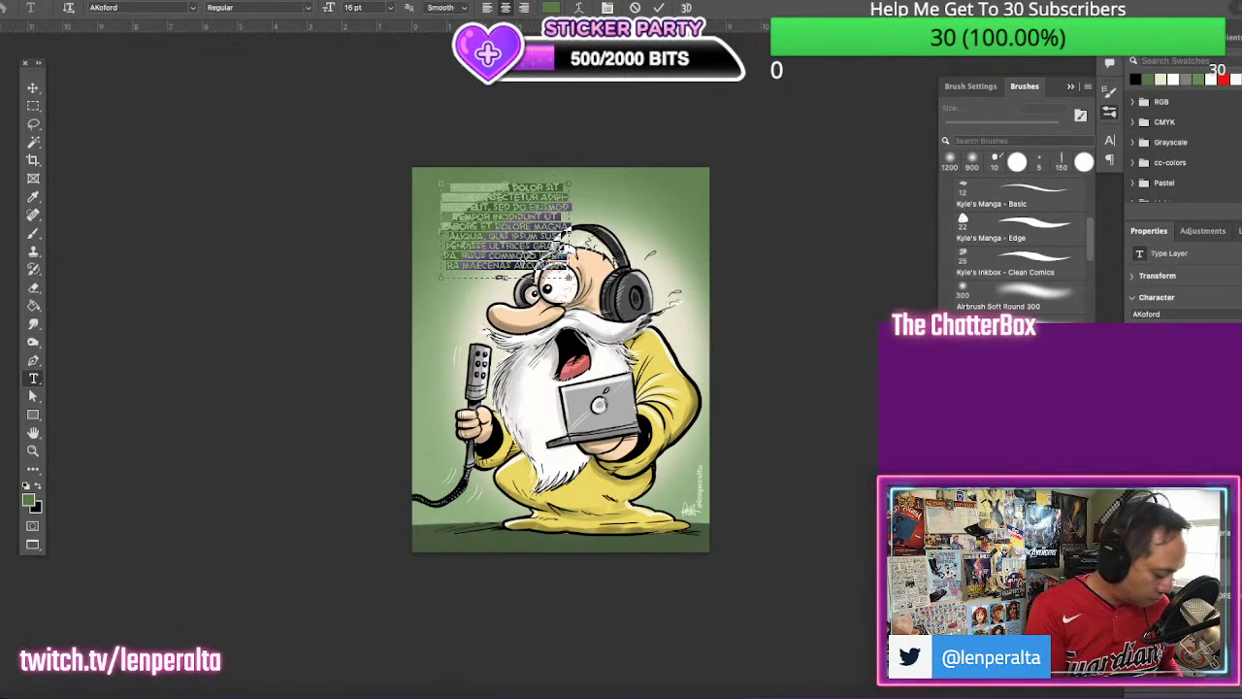
key("BackSpace")
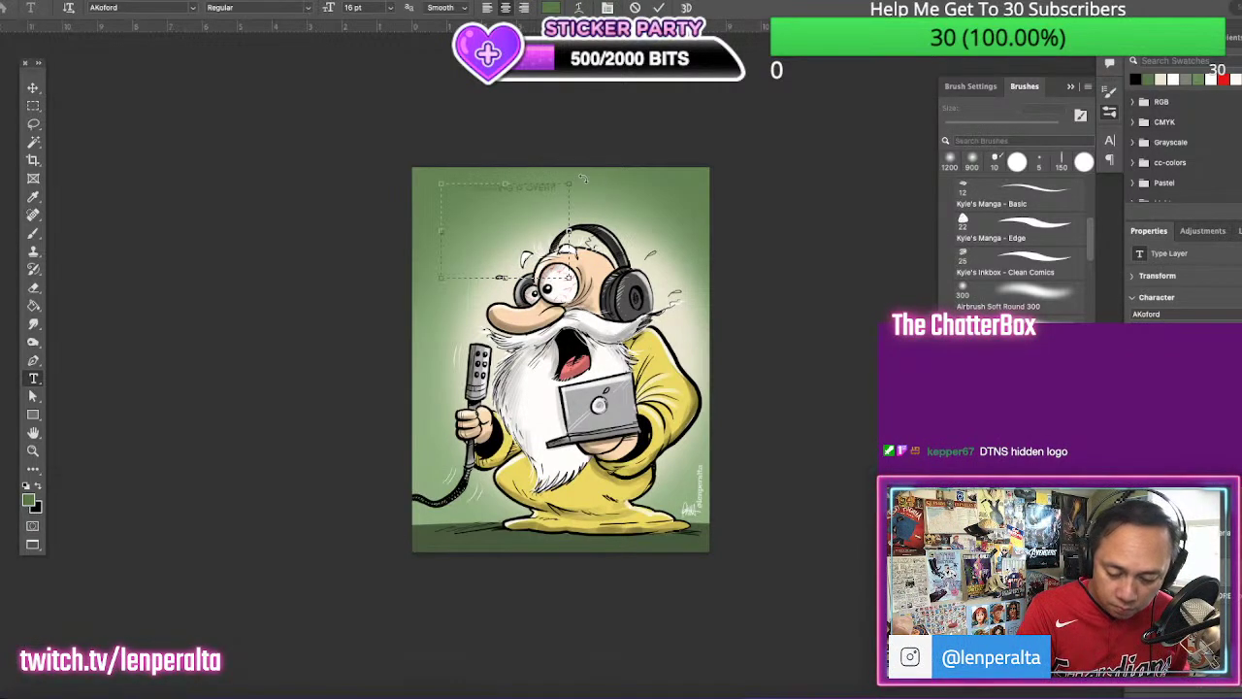
left_click_drag(556, 184, 425, 175)
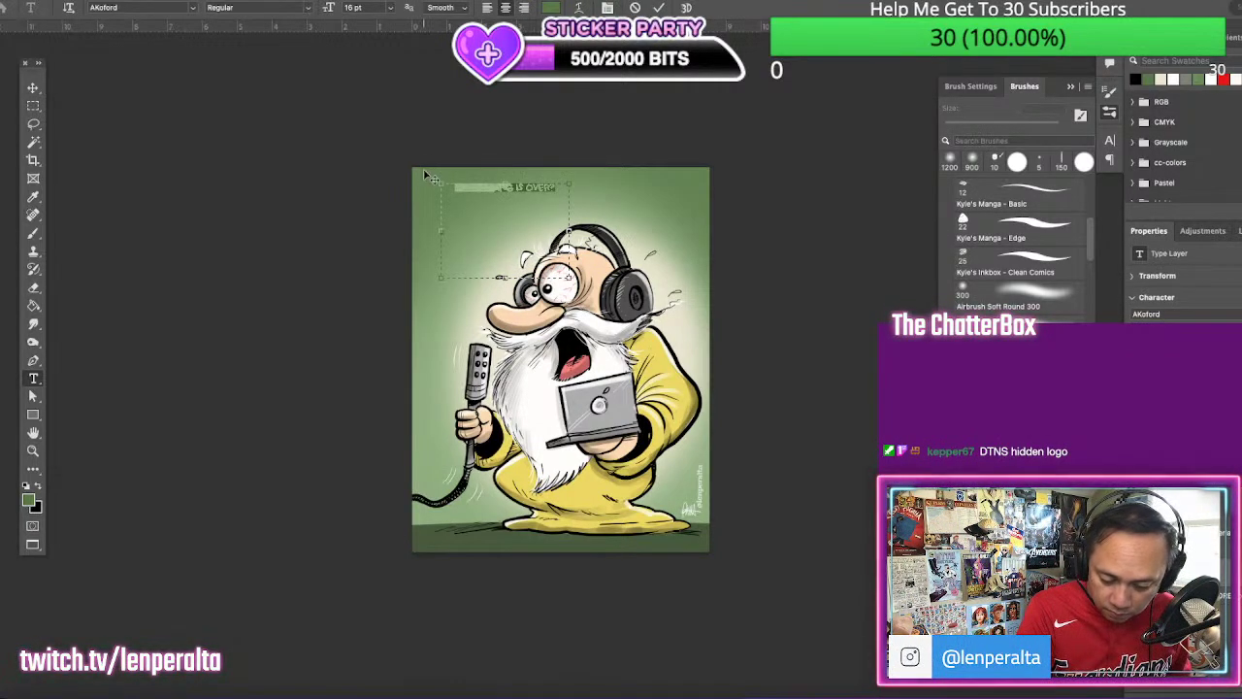
left_click(37, 488)
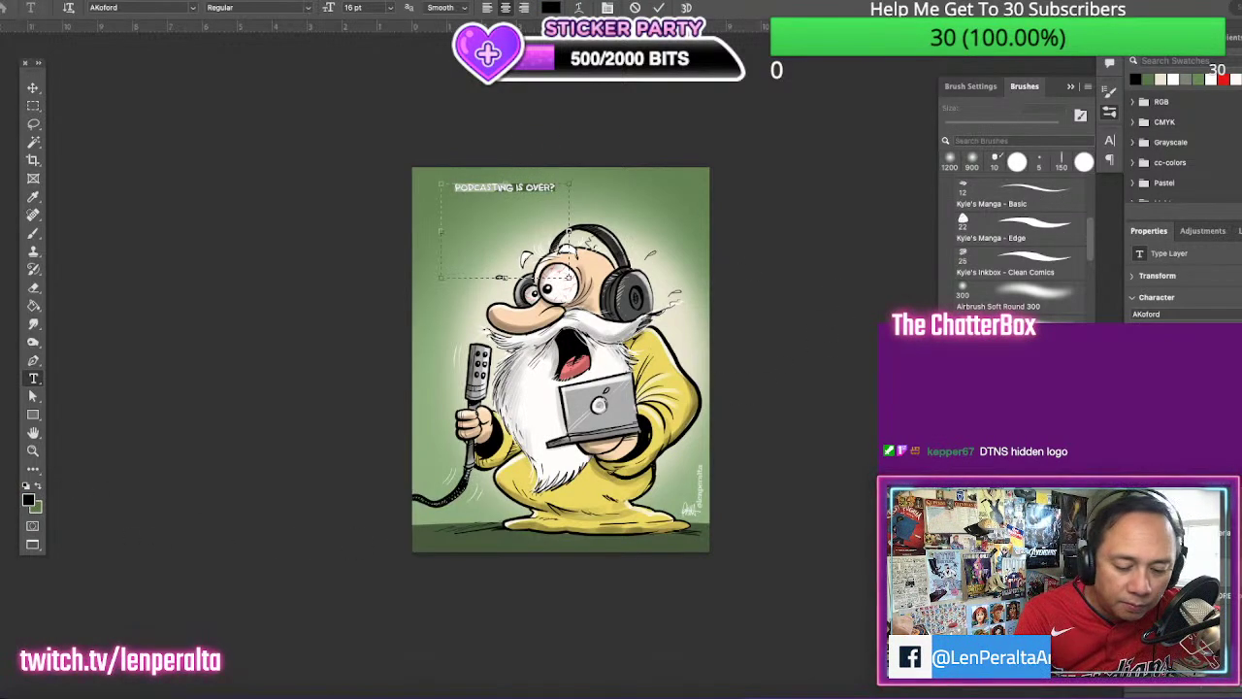
Search the fonts for "kube" and set the caption's font to CCJoeKubert Regular
left_click(443, 1)
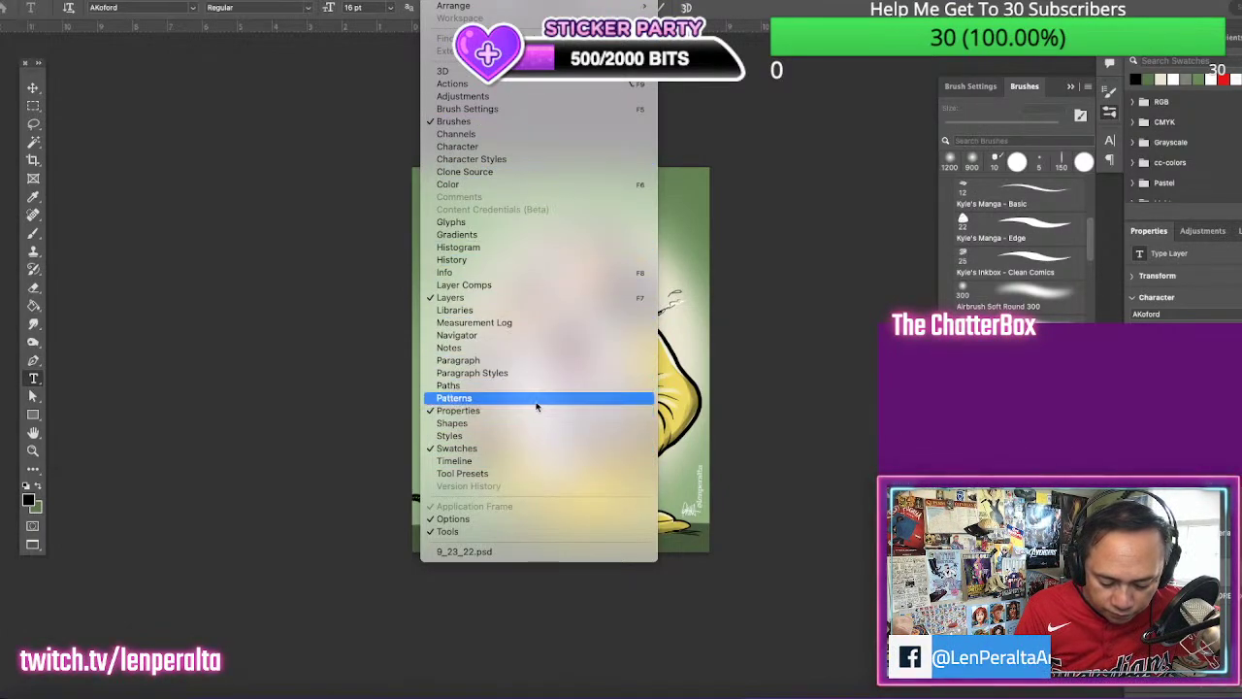
left_click(535, 360)
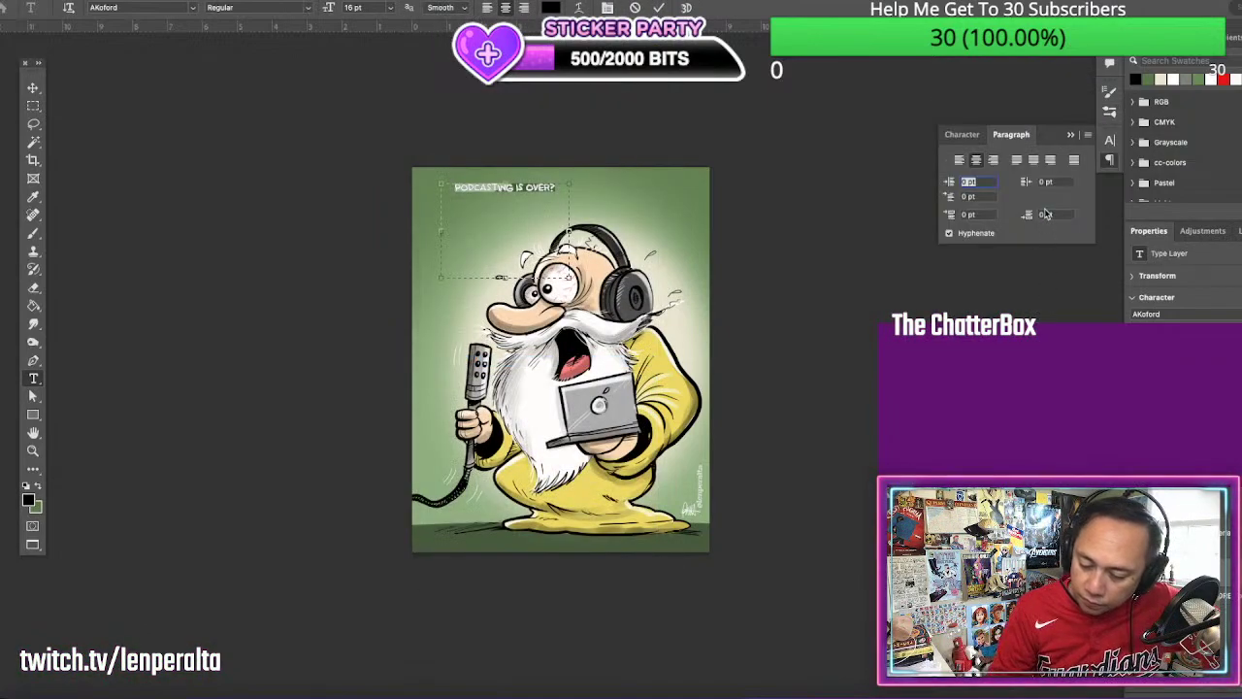
left_click(972, 137)
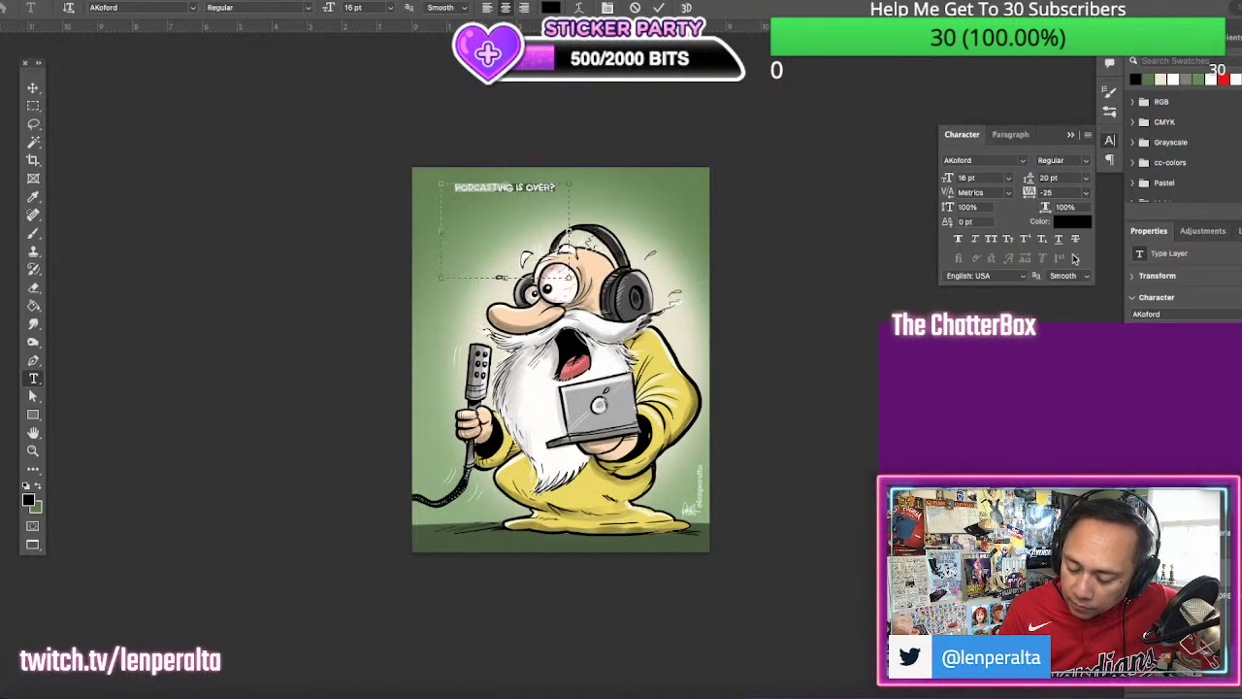
left_click(1022, 162)
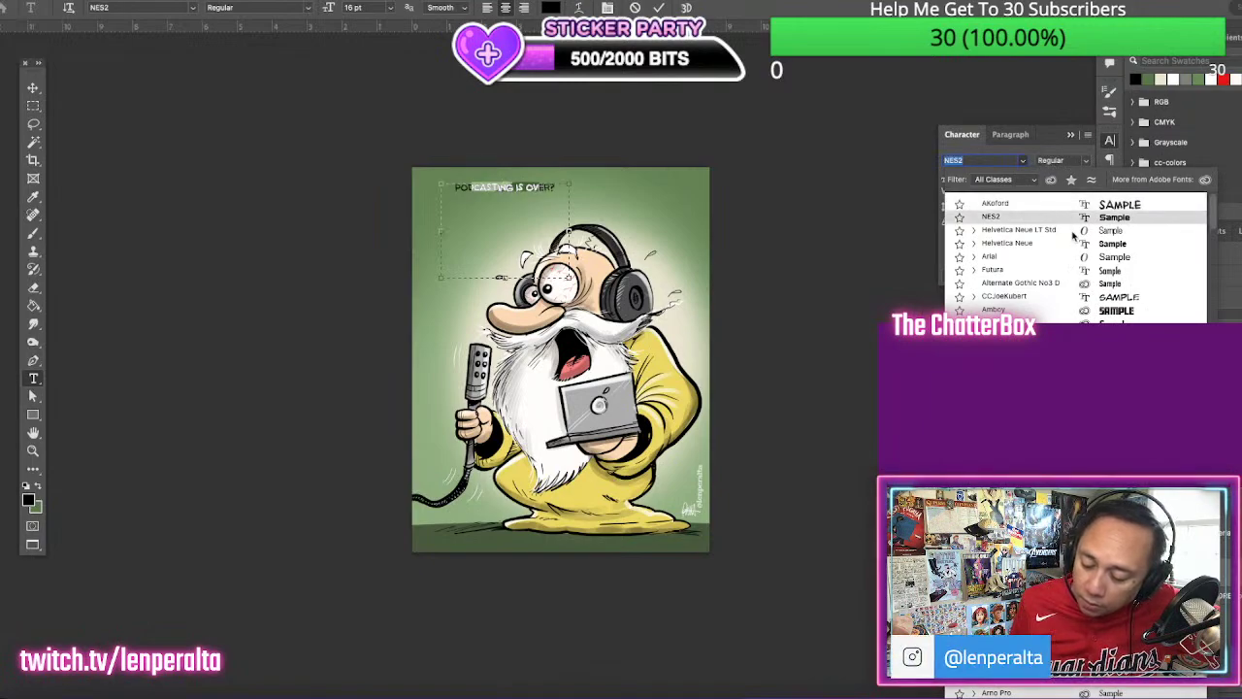
scroll(1068, 350, "down", 5)
scroll(1077, 257, "down", 3)
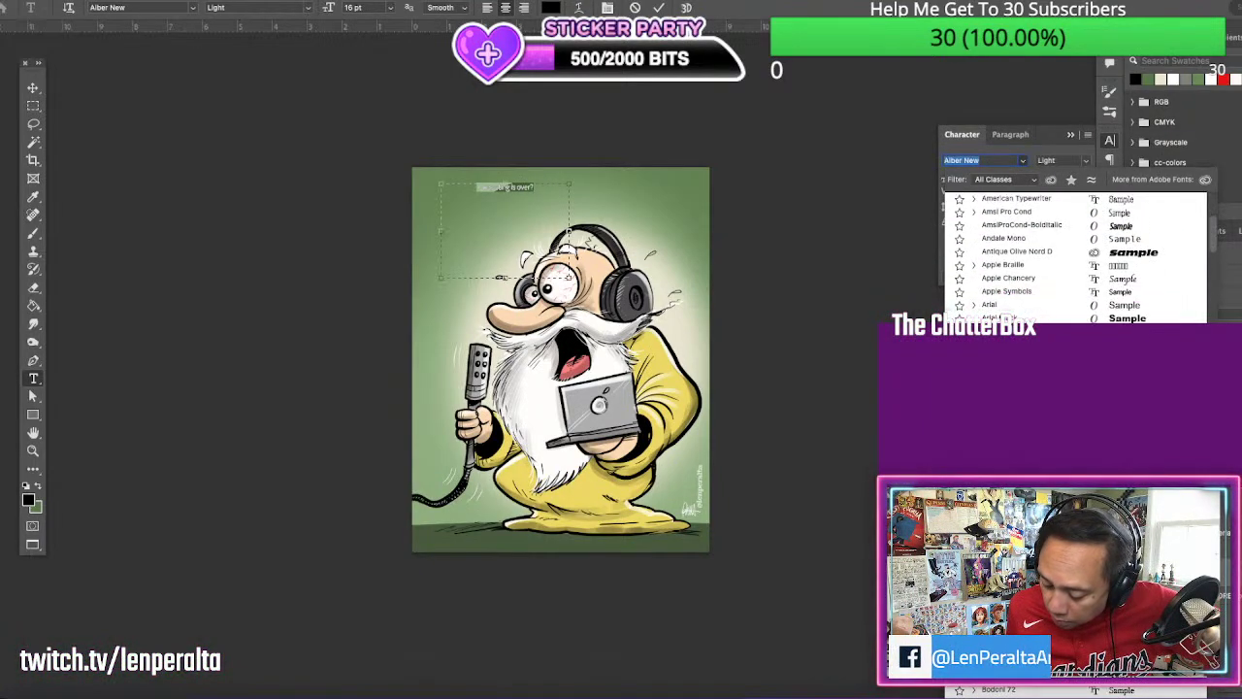
left_click(1022, 225)
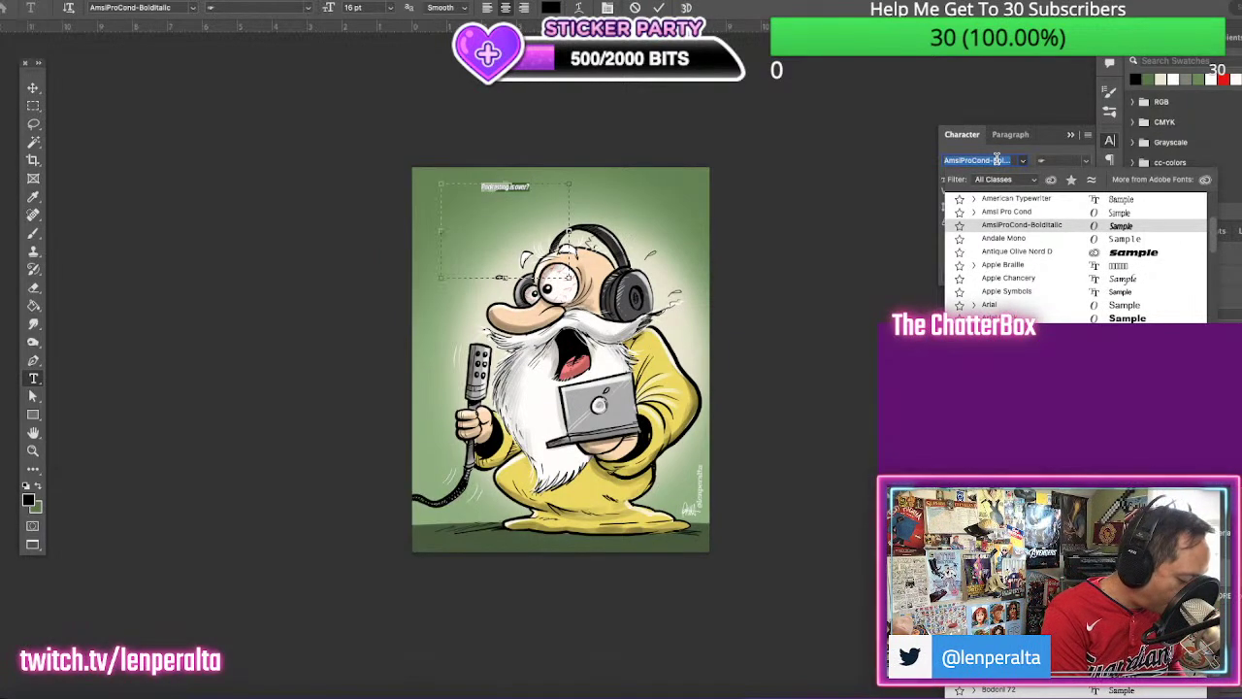
type("kube")
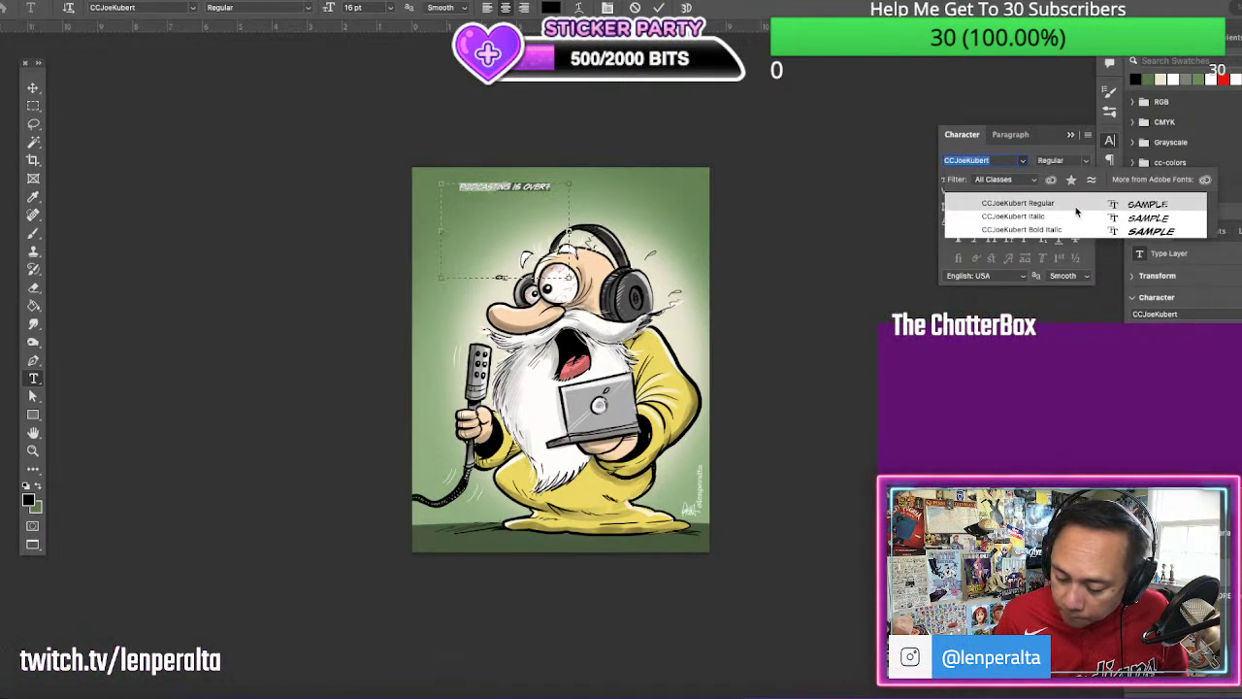
key("Return")
Set the whole caption's font size to 24 pt and its leading to 24 pt
left_click(32, 450)
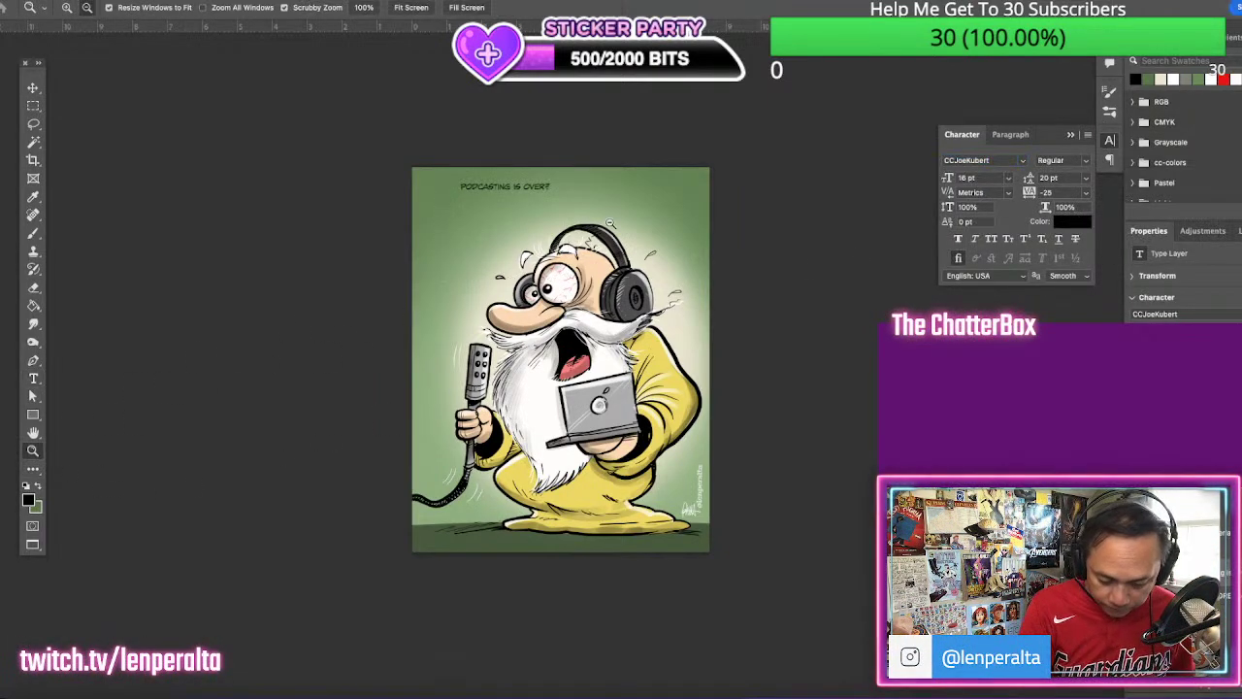
left_click(548, 186)
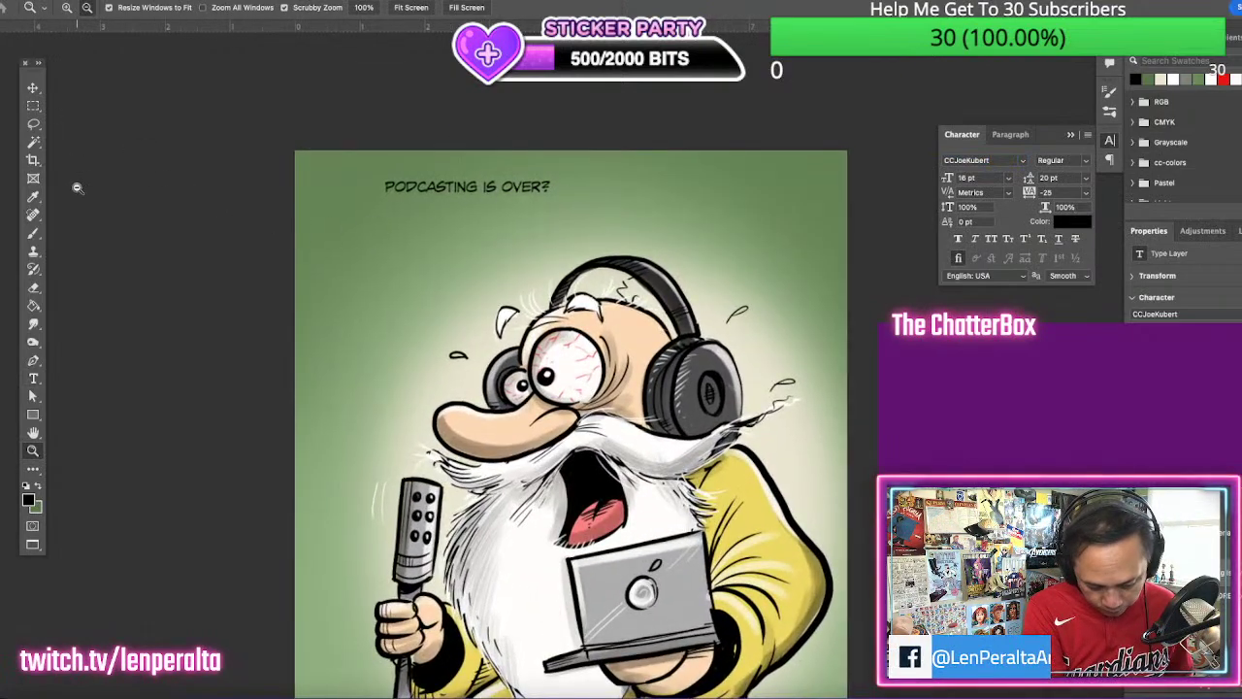
left_click(39, 377)
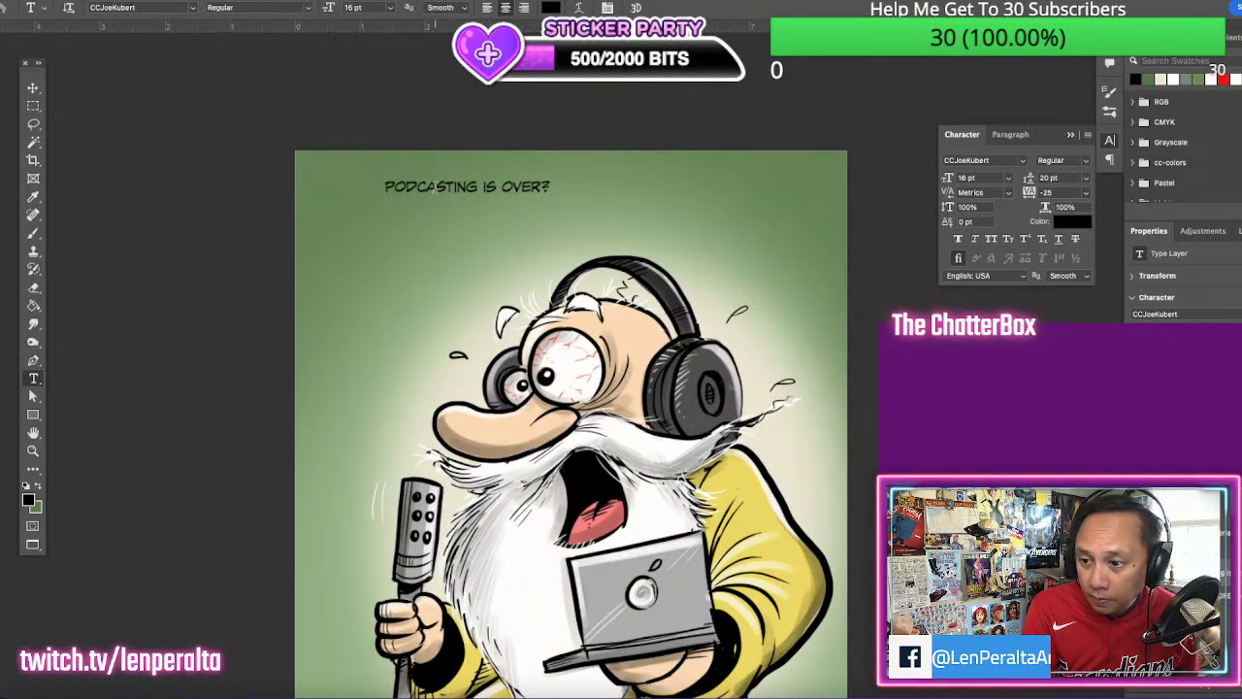
left_click_drag(384, 186, 612, 186)
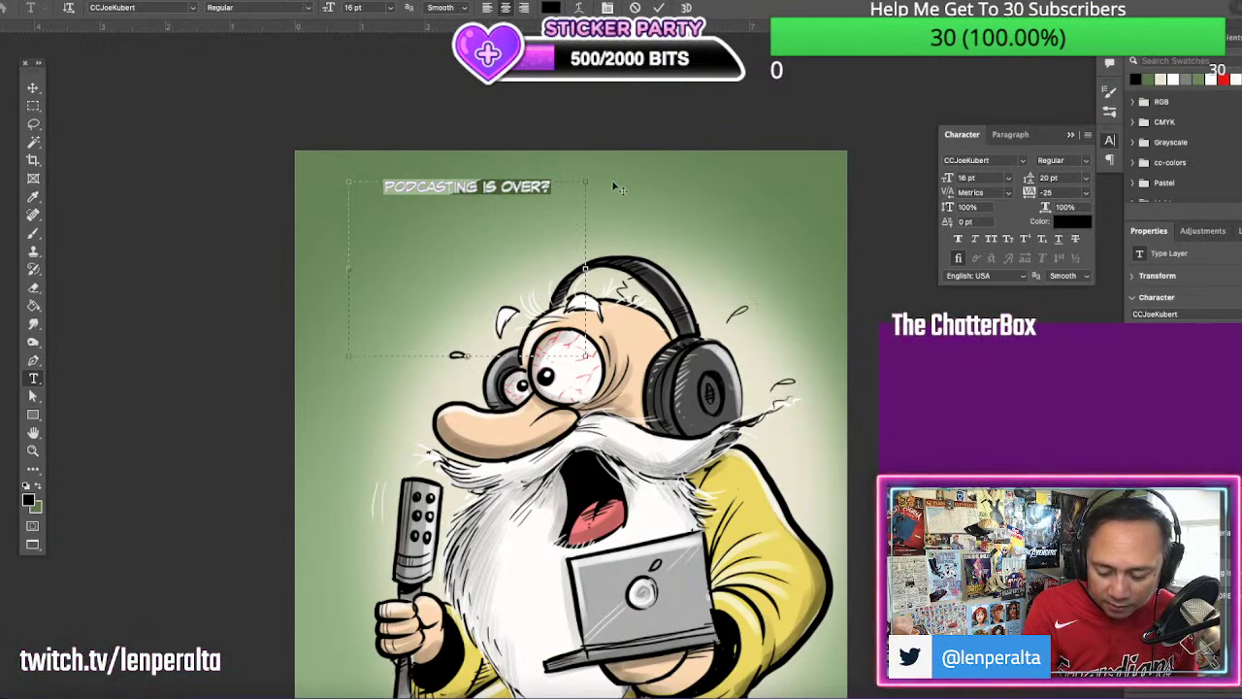
left_click(1008, 178)
left_click(982, 308)
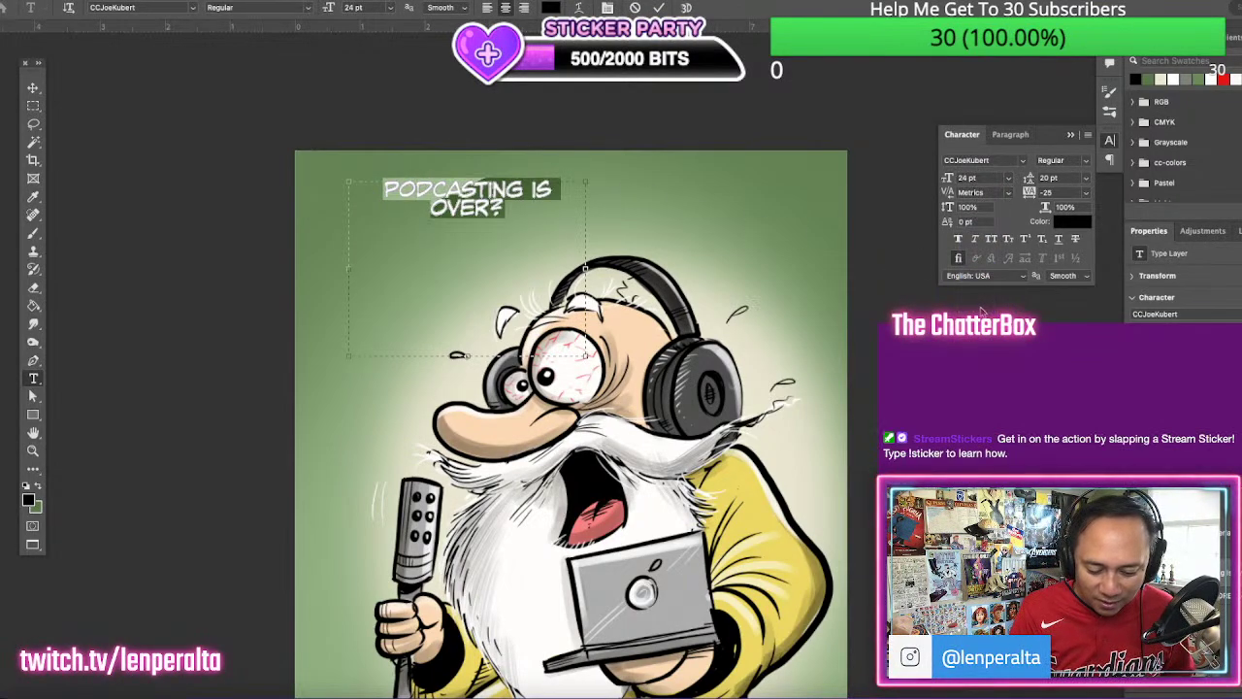
left_click(1087, 181)
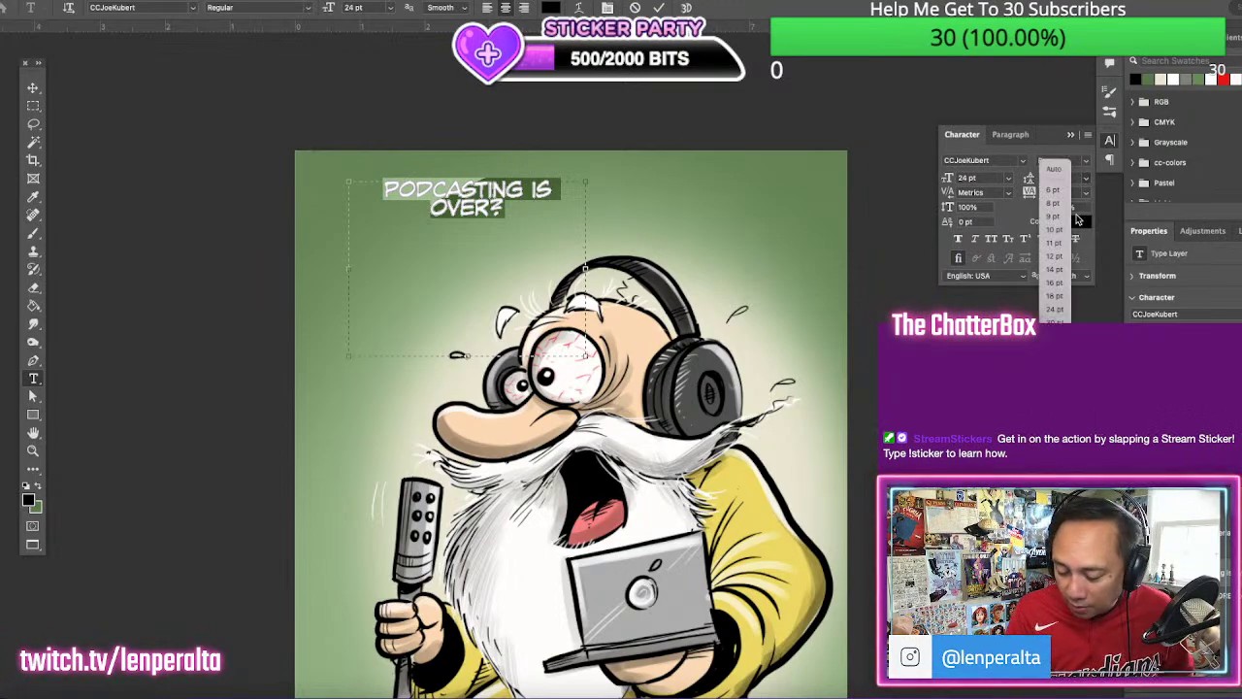
left_click(1060, 297)
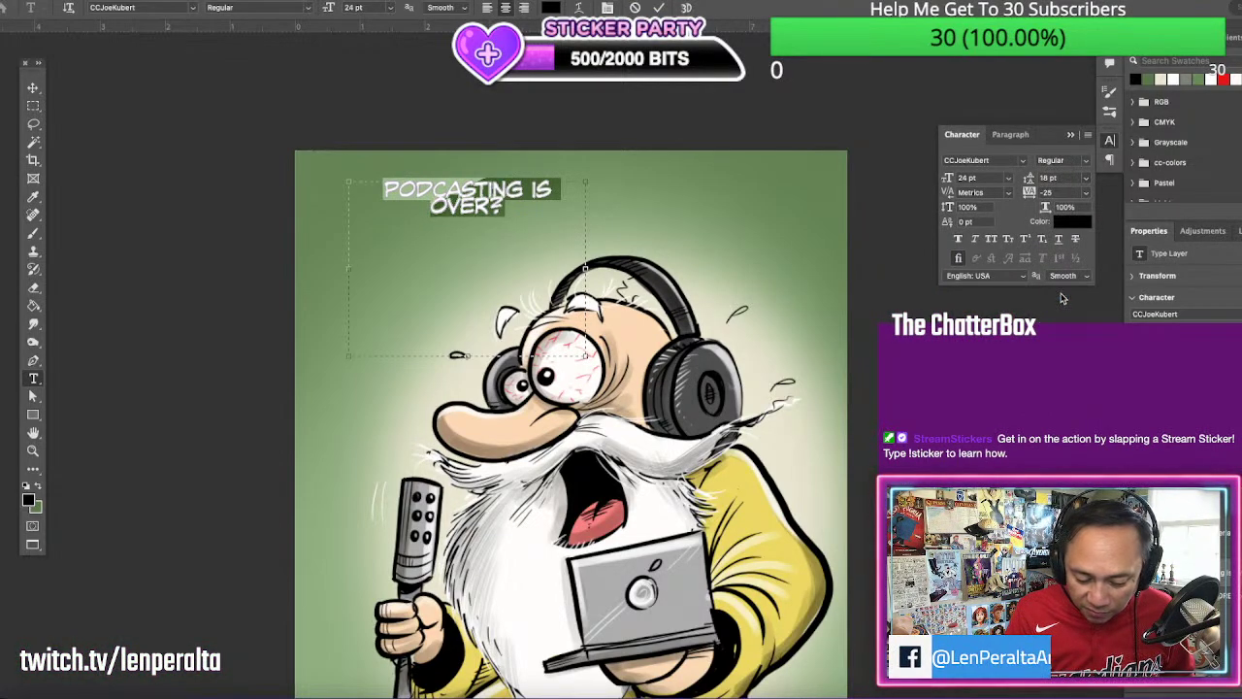
left_click(1087, 182)
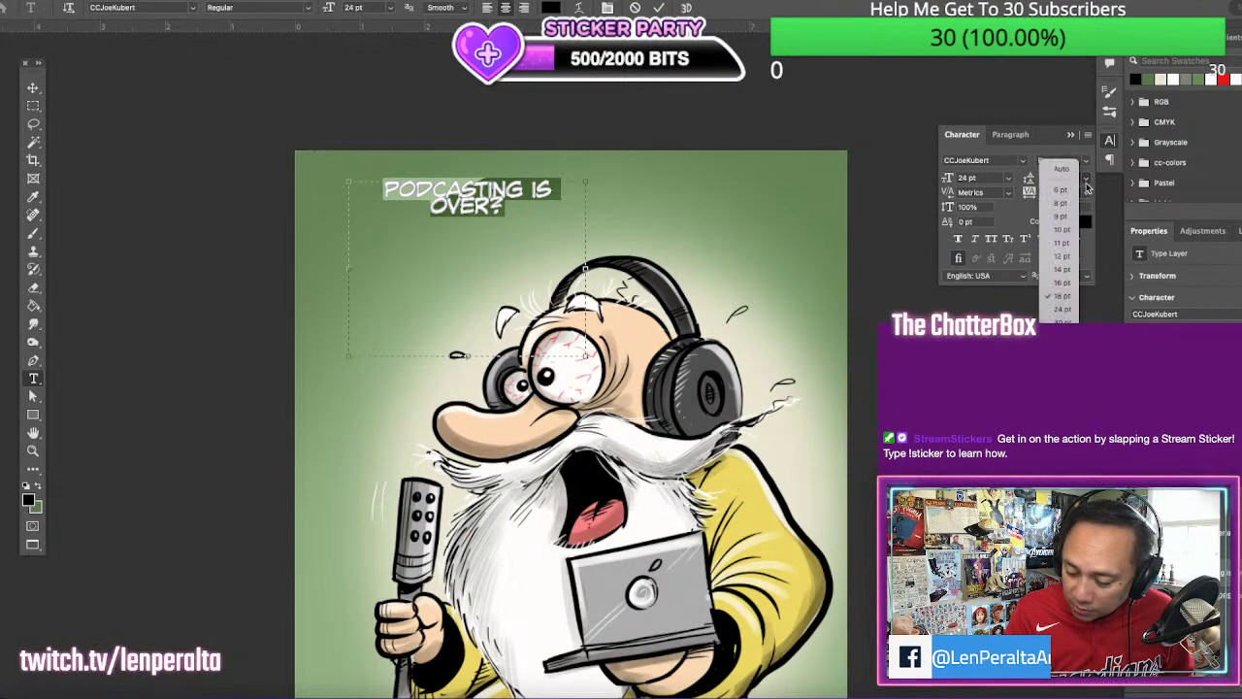
left_click(1062, 308)
left_click(524, 207)
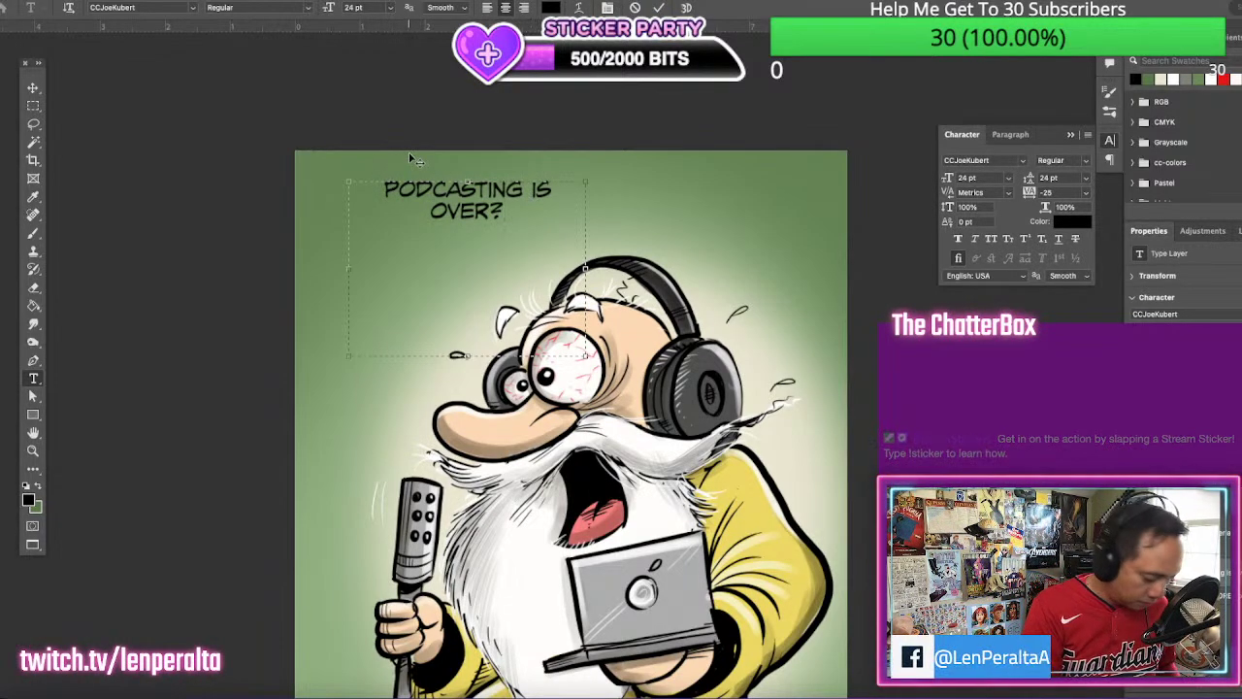
Replace the caption text with "ON TODAY'S PODCAST"
left_click_drag(514, 201, 367, 182)
key("ctrl+h")
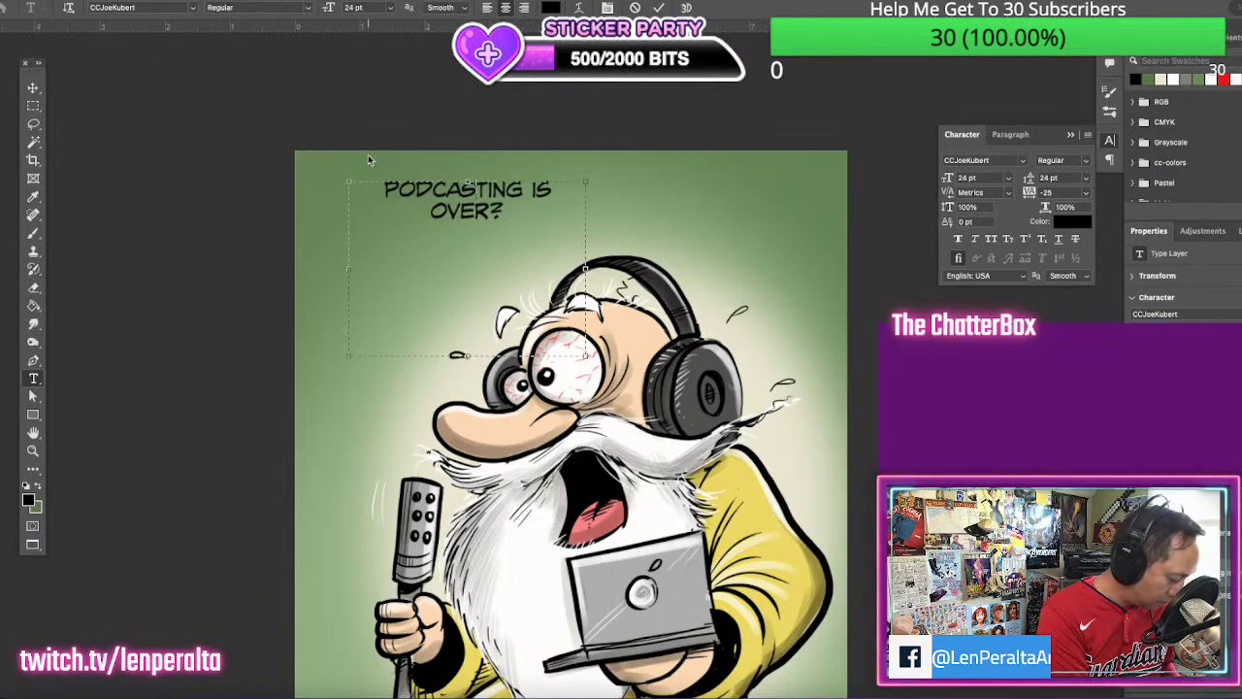
type("ON TODAY'S ")
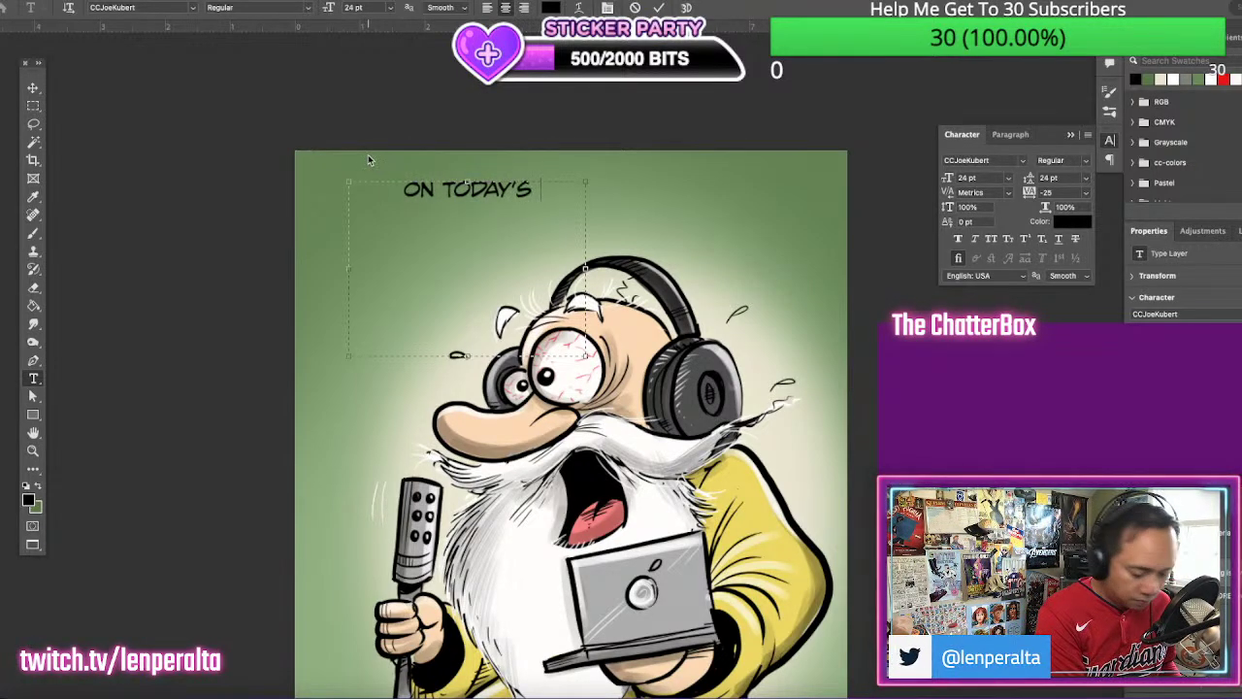
type("PODCAST")
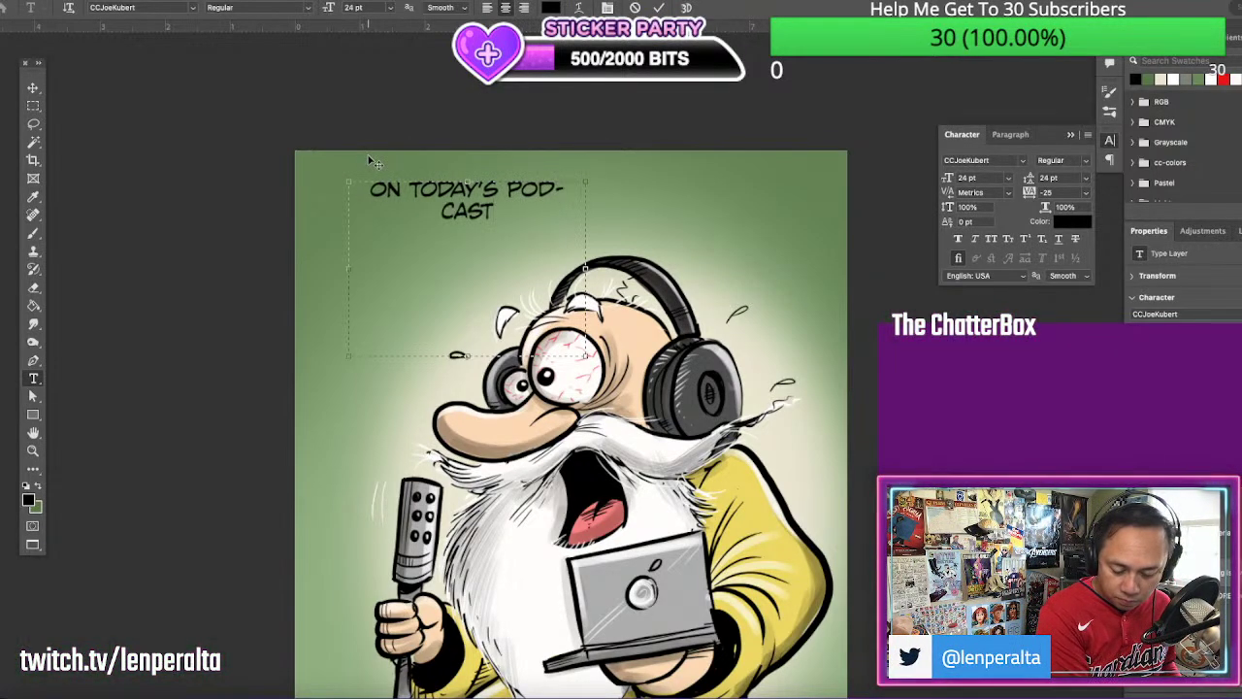
key("BackSpace")
key("BackSpace")
key("BackSpace")
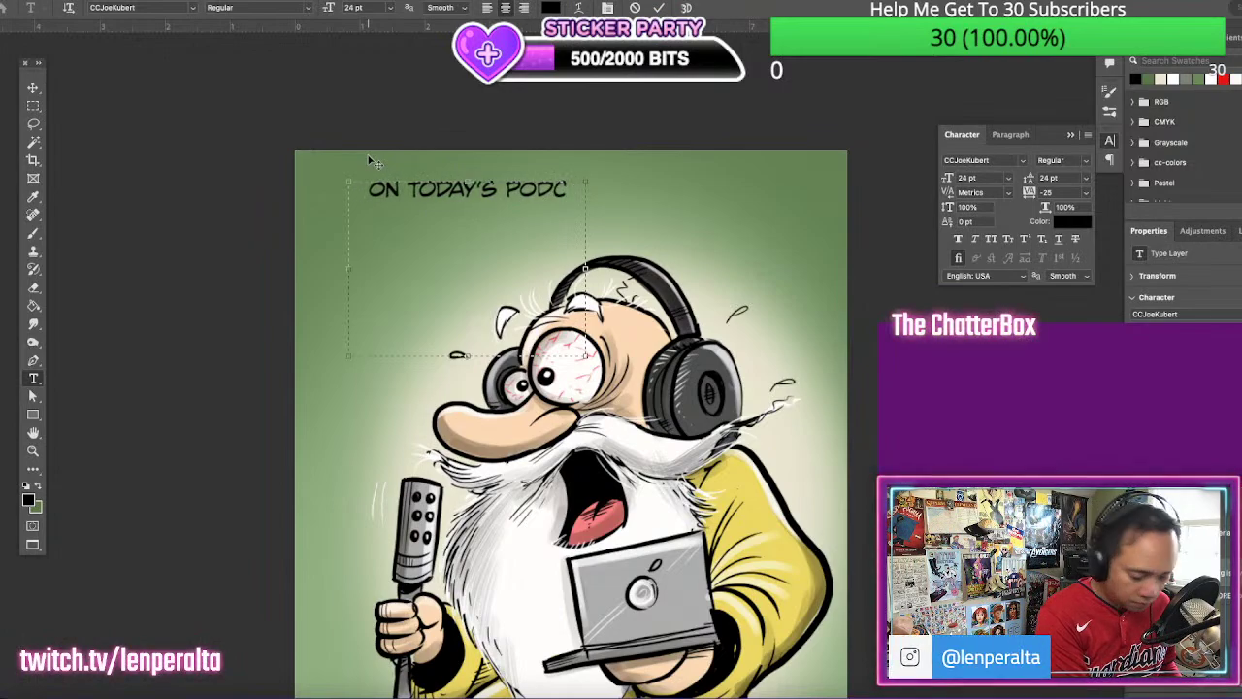
type("AST")
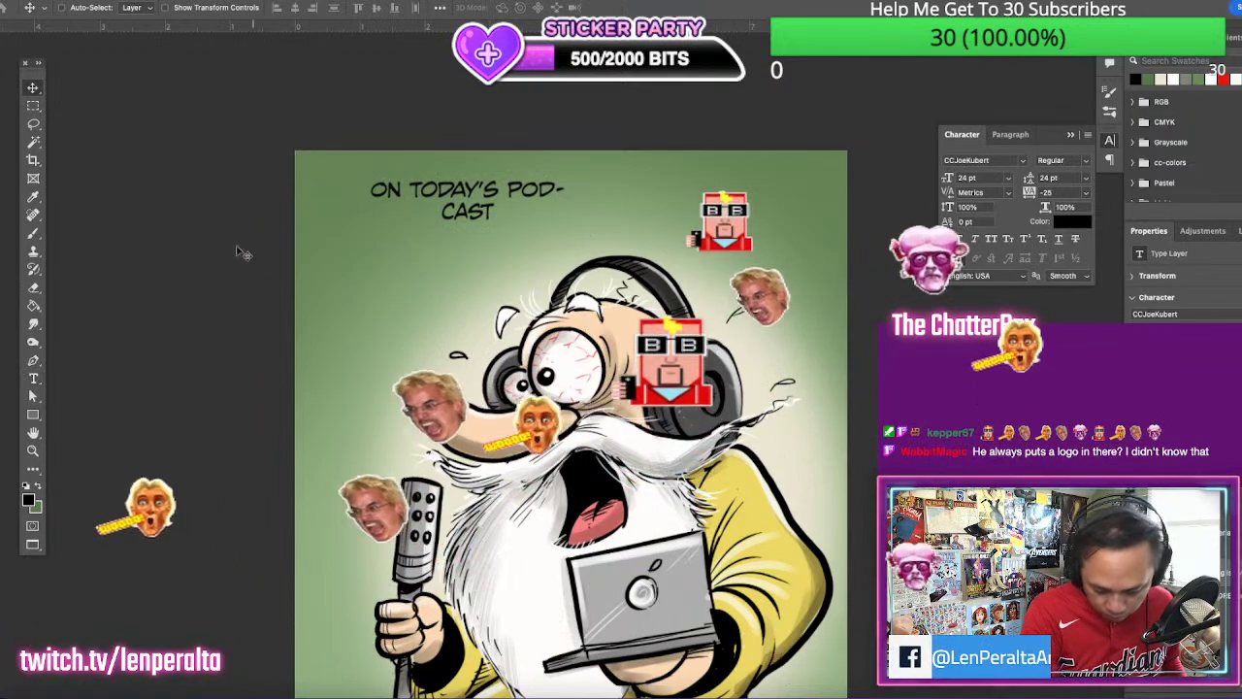
Widen the caption's text box and extend the text to "ON TODAY'S PODCAST: IS PODCASTING OVER?", starting a new line after the colon
left_click_drag(586, 267, 613, 265)
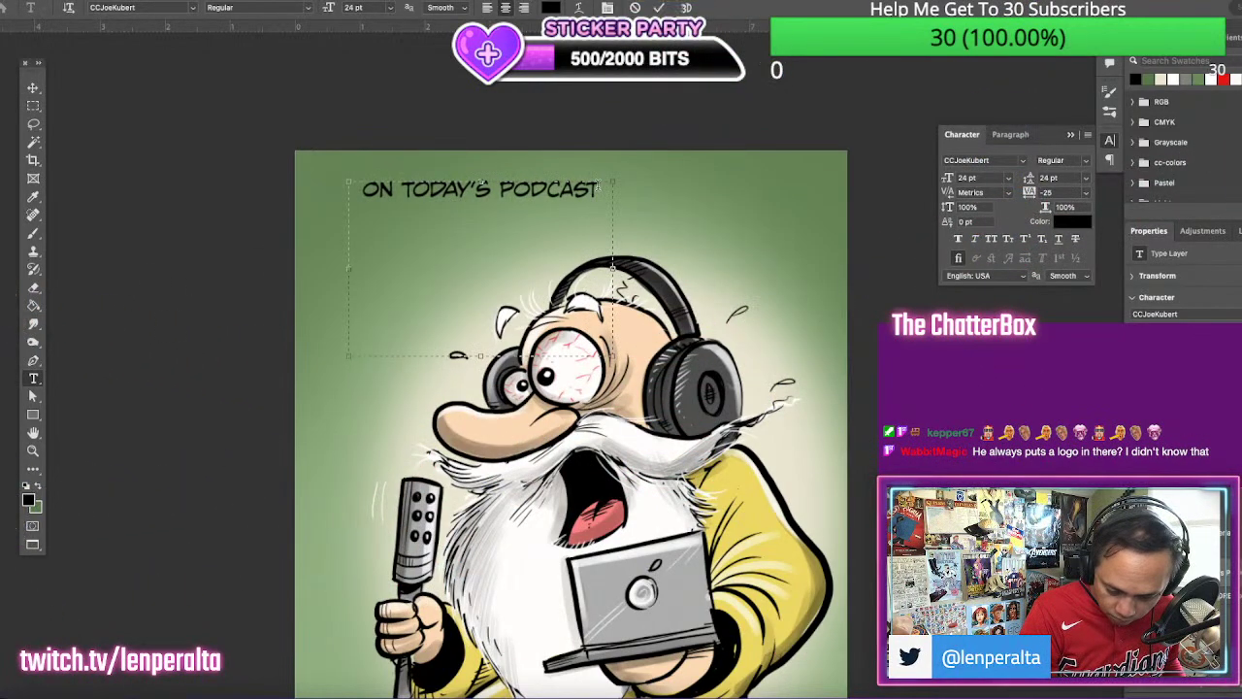
type(":")
key("Return")
type("IS")
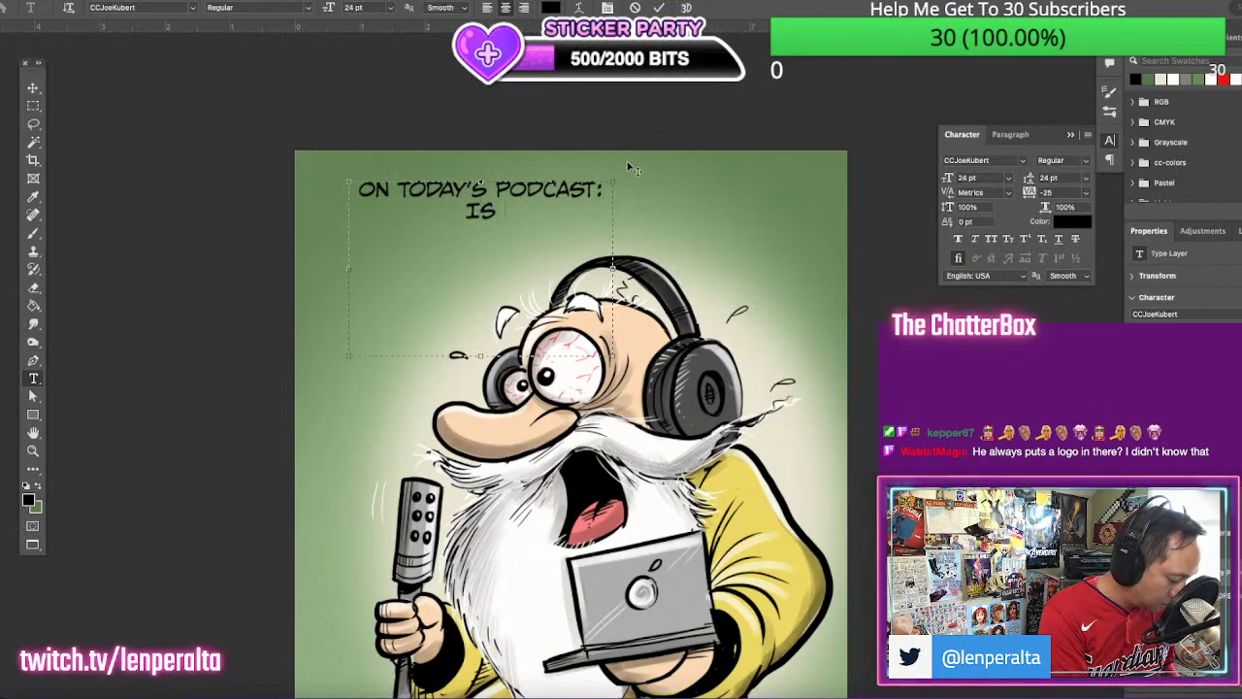
type(" PODCASTING OVER")
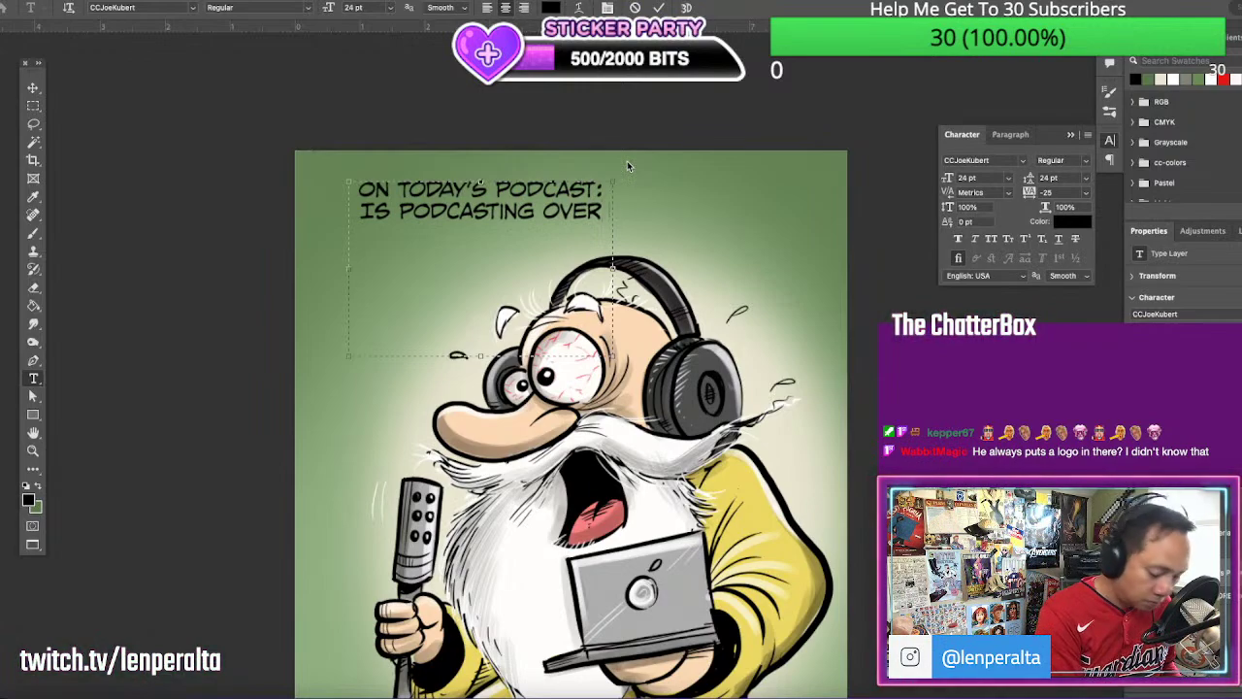
type("?")
Add "HOW CAN IT BE WHEN I LITERALLY" on a new line below the caption's question
key("Return")
type("HOW CAN IT BE ")
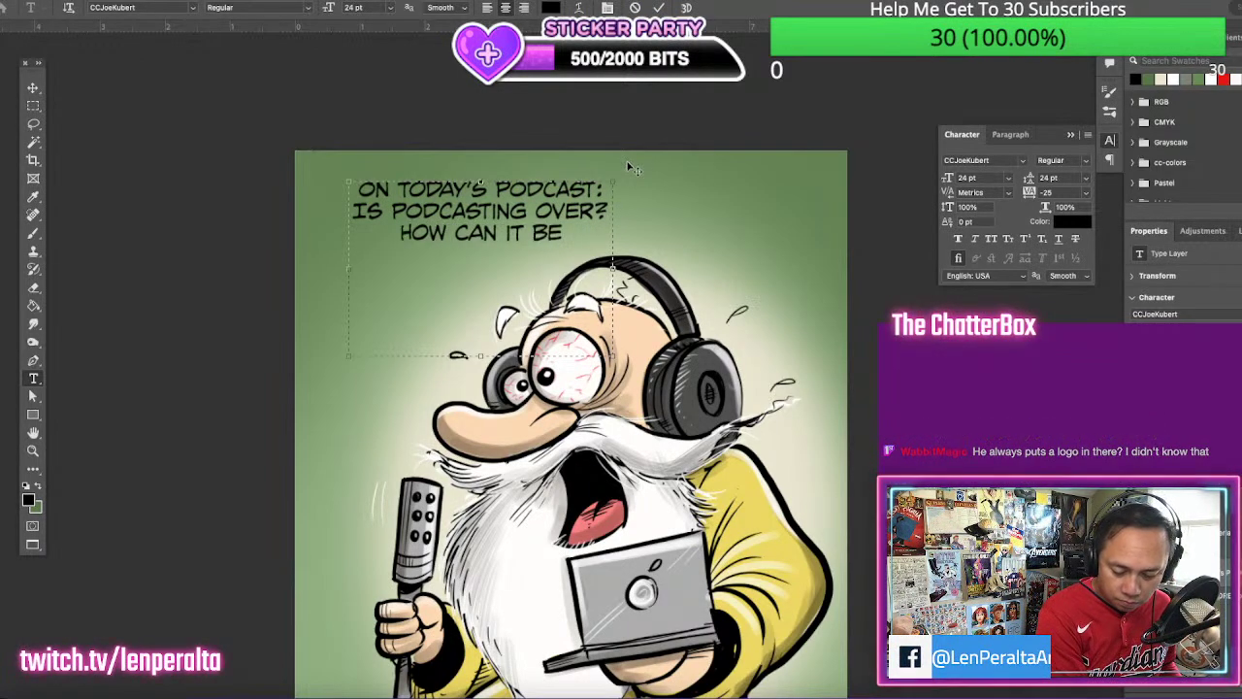
type("WHEN ")
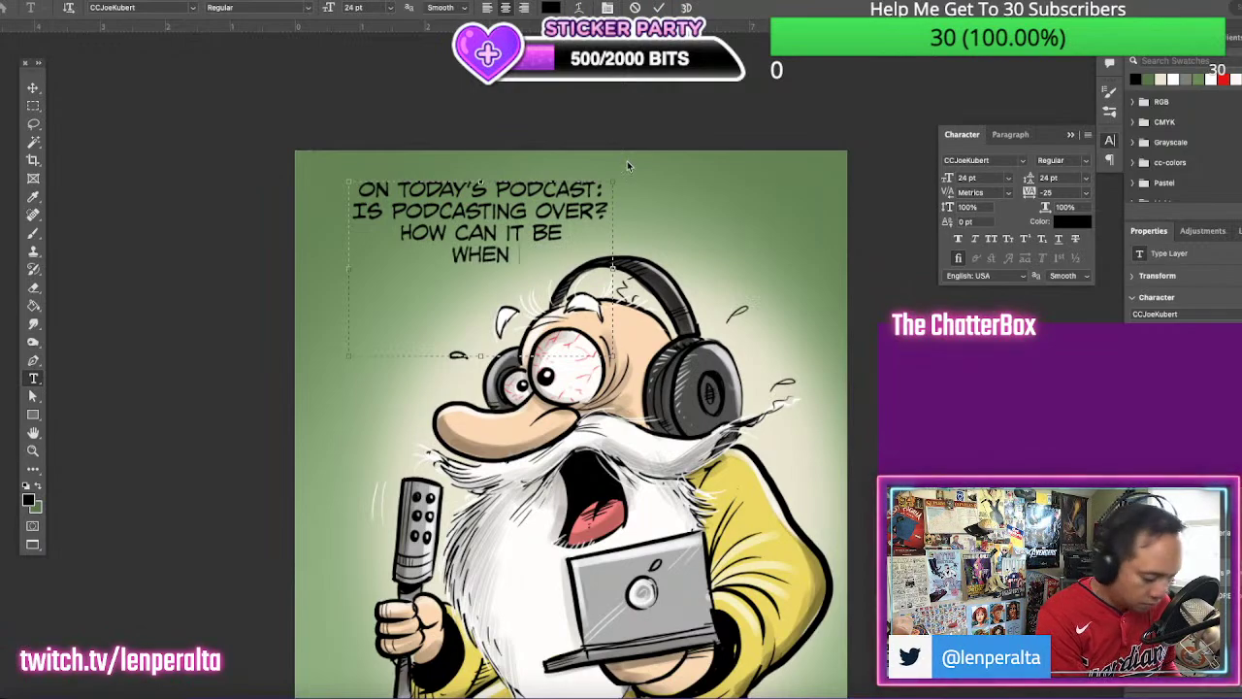
type("I LITERALLY")
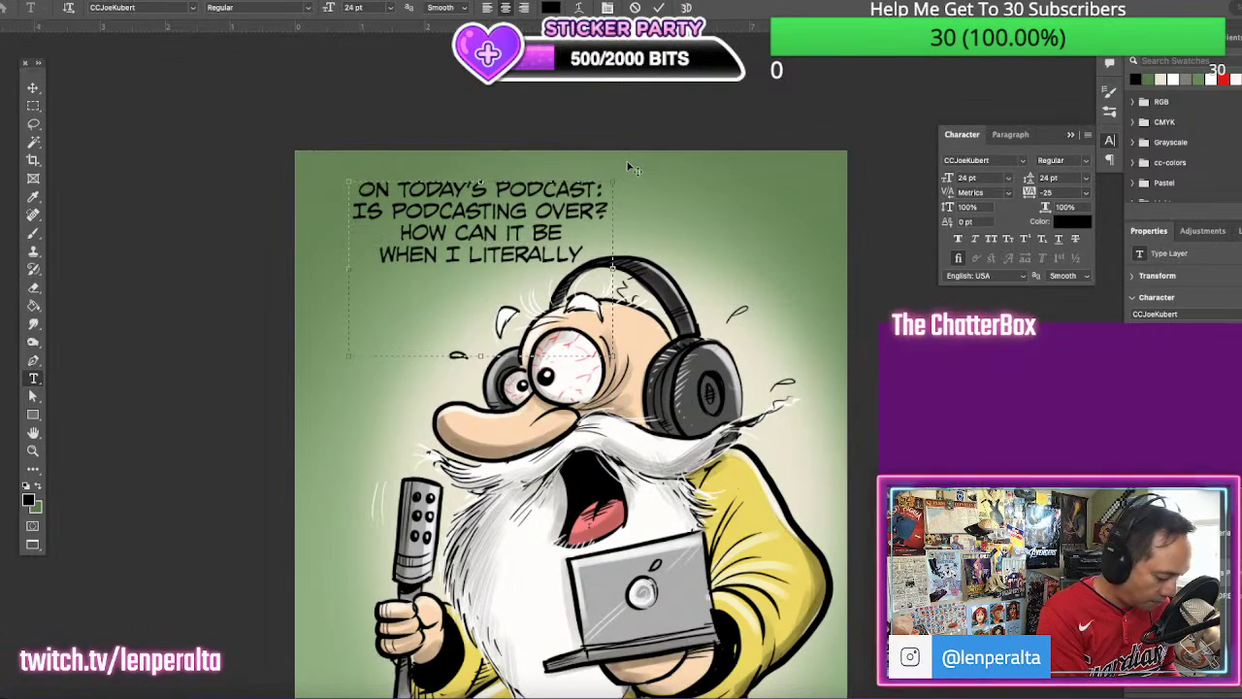
Replace the word "LITERALLY" at the end of the caption with "JUST"
key("BackSpace")
key("BackSpace")
key("BackSpace")
key("BackSpace")
key("BackSpace")
key("BackSpace")
key("BackSpace")
key("BackSpace")
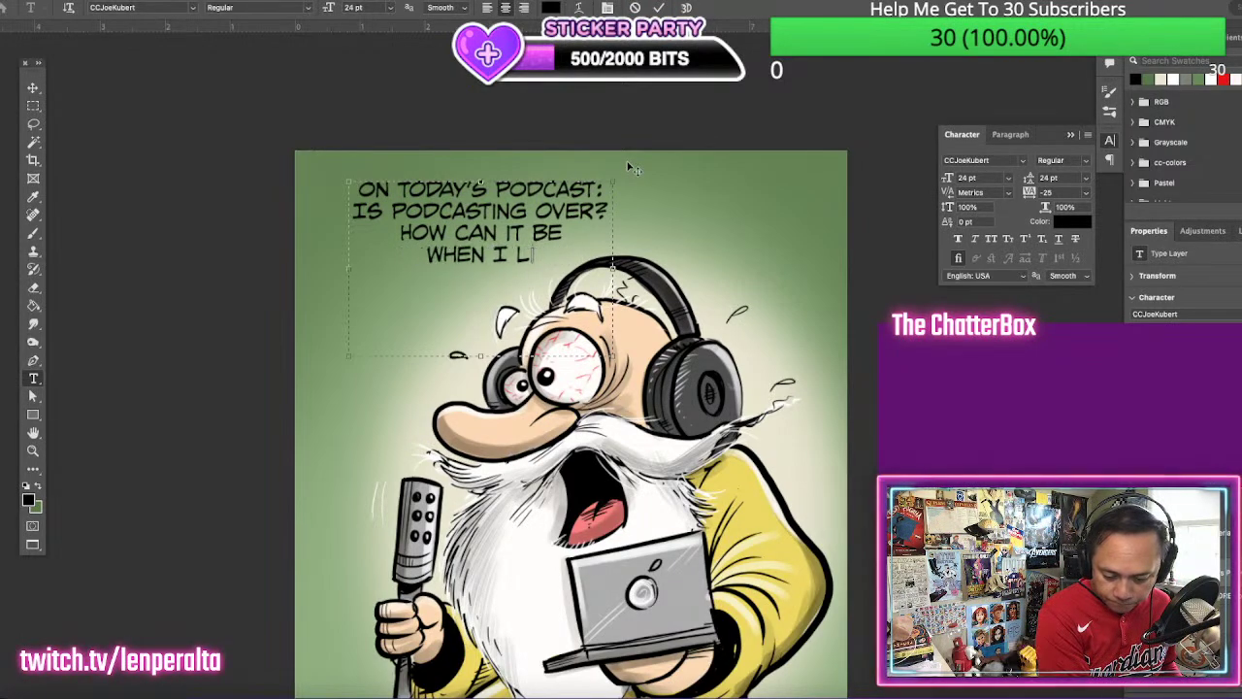
key("BackSpace")
type("JUST")
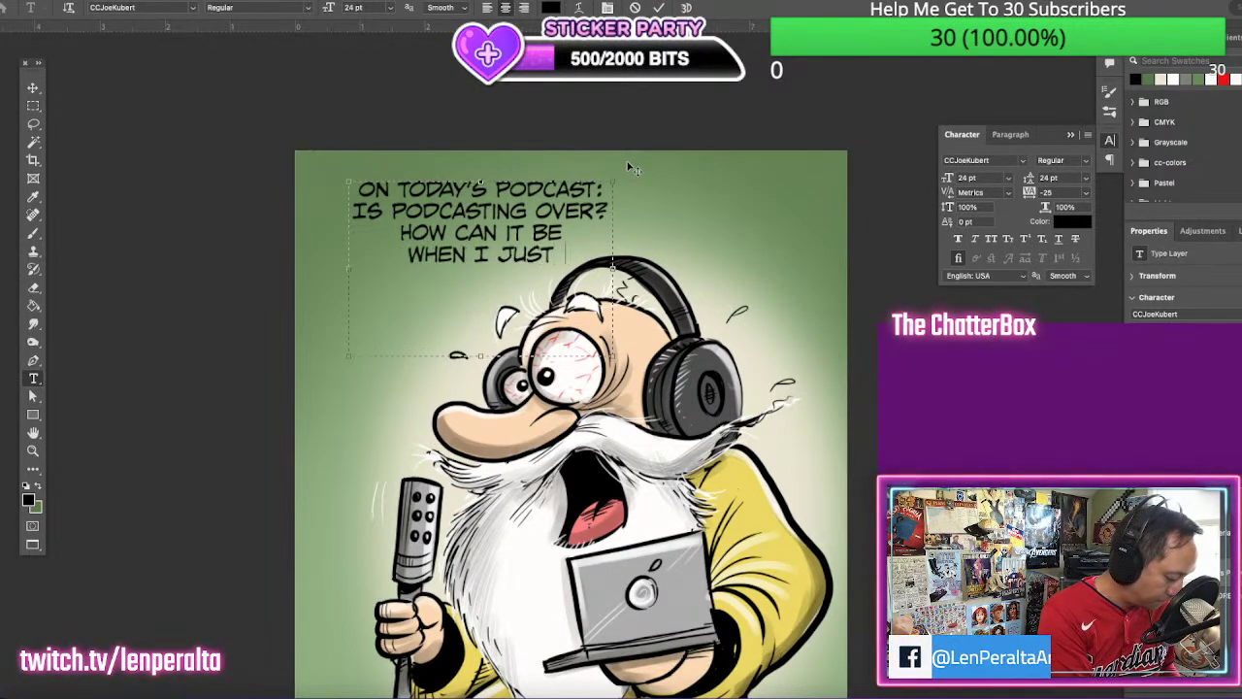
Complete the caption's last sentence with "PUBLISHED MY RSS FEED?"
type(" PIUBLISJED")
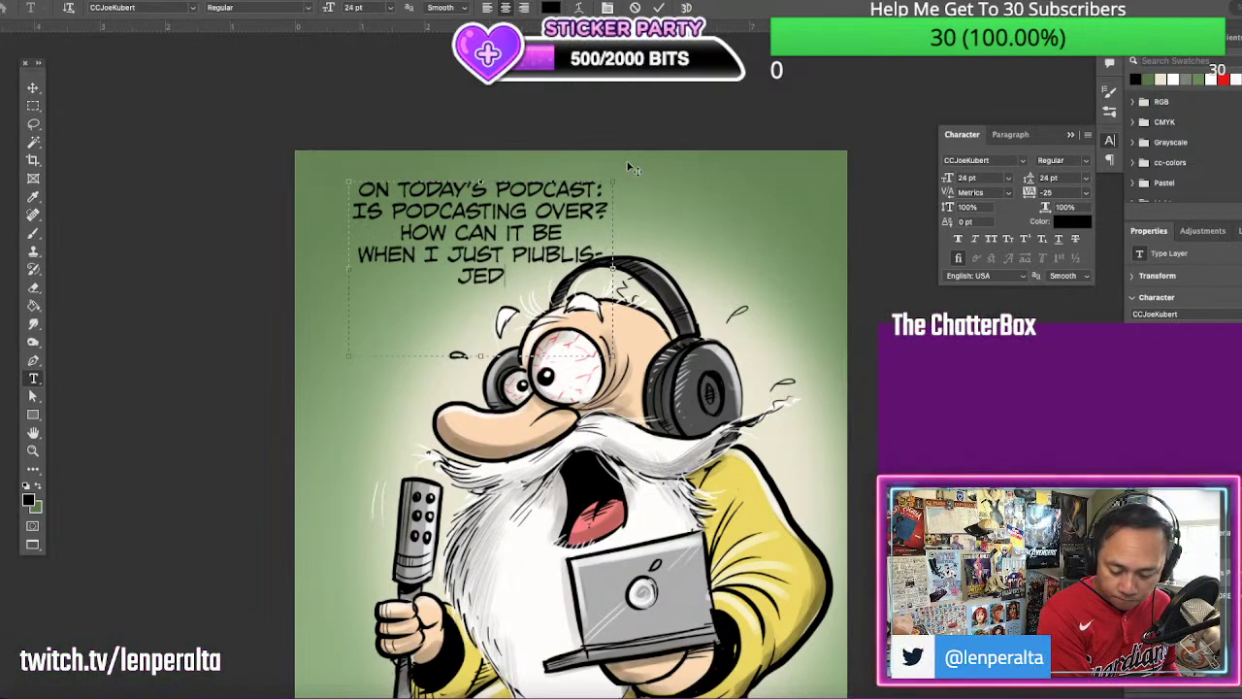
key("BackSpace")
key("BackSpace")
key("BackSpace")
key("BackSpace")
key("BackSpace")
key("BackSpace")
key("BackSpace")
key("BackSpace")
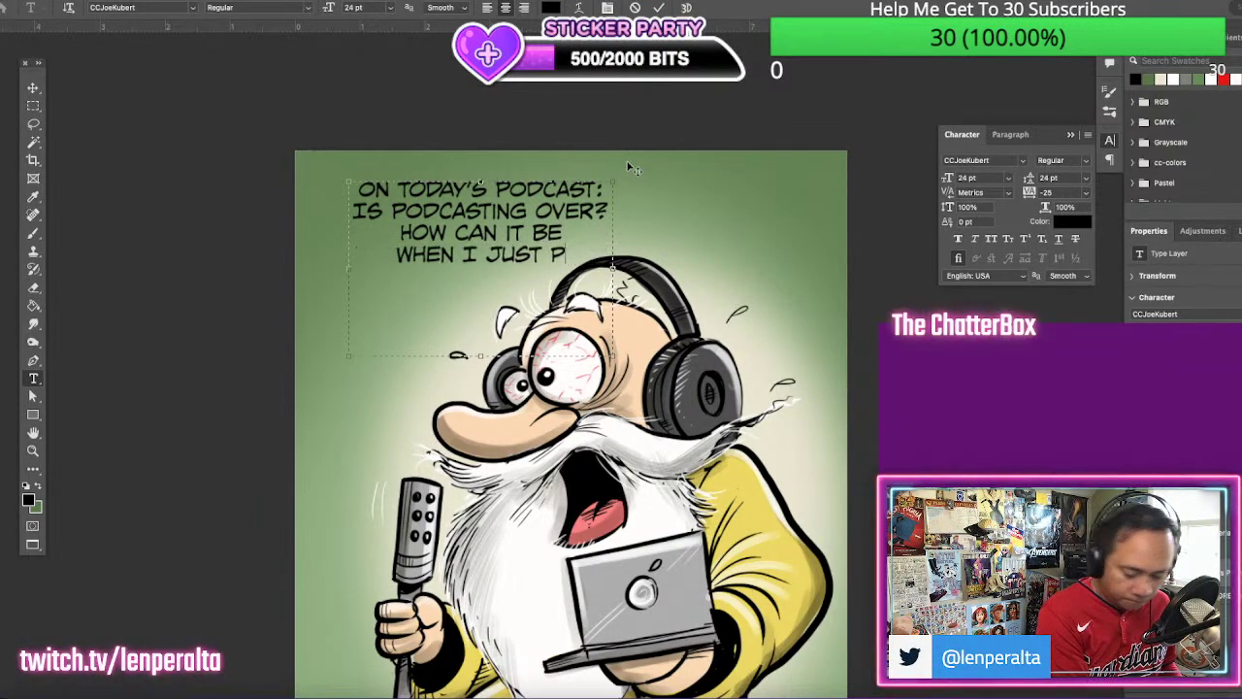
type("UB- LISHED MY")
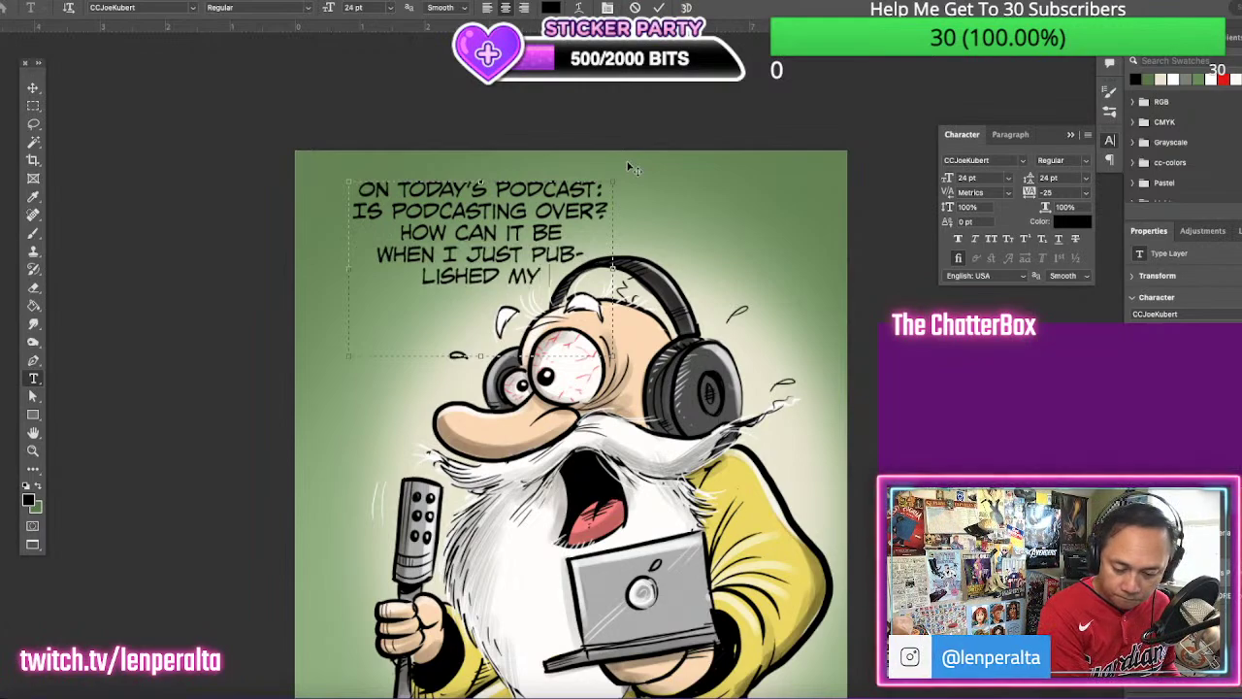
type(" RD?")
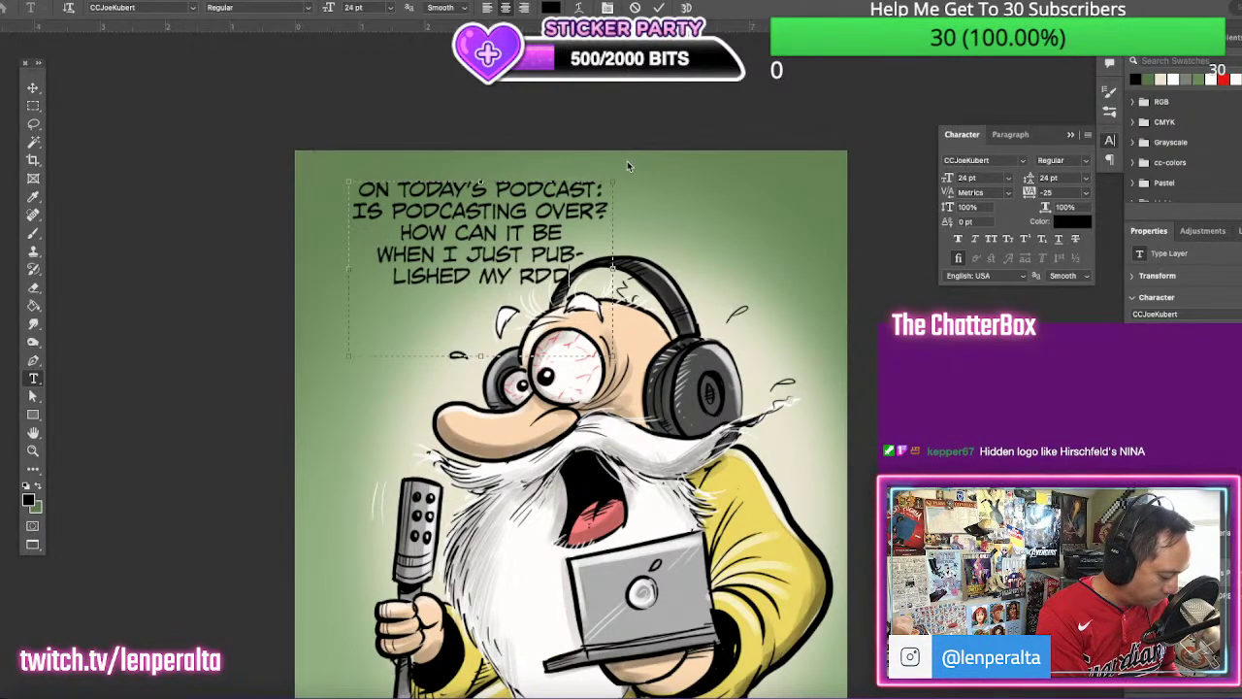
key("BackSpace")
key("BackSpace")
key("BackSpace")
type("R")
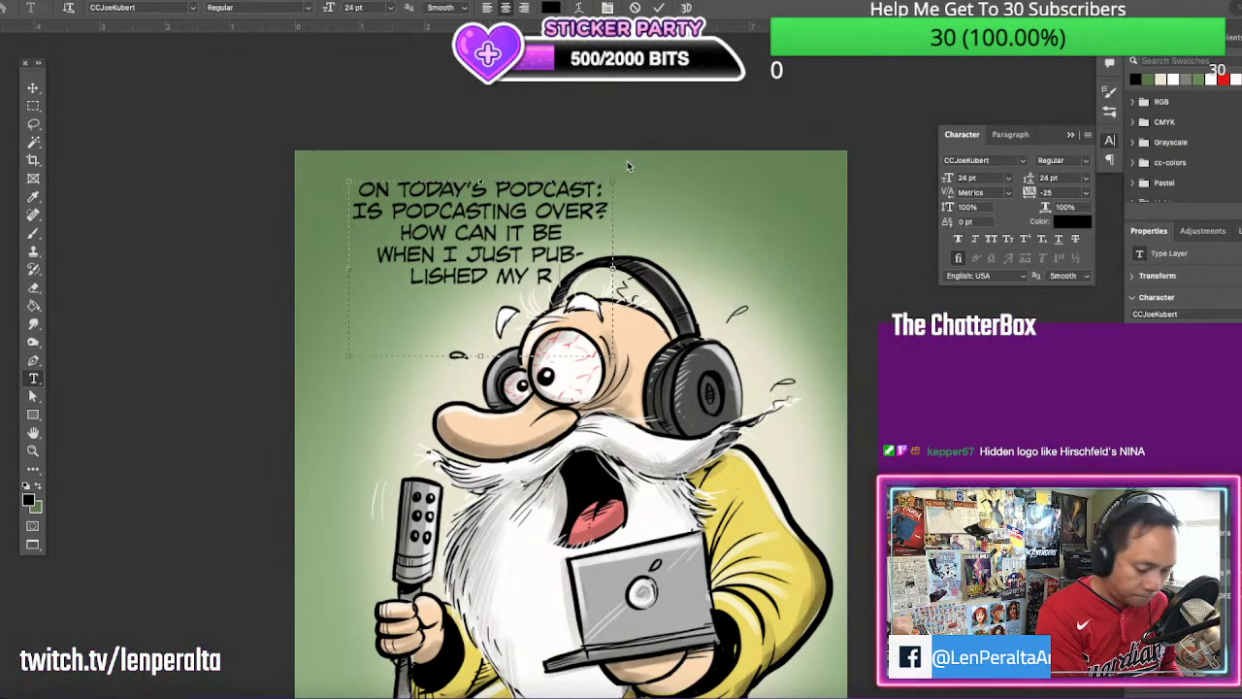
type("SS FEED?")
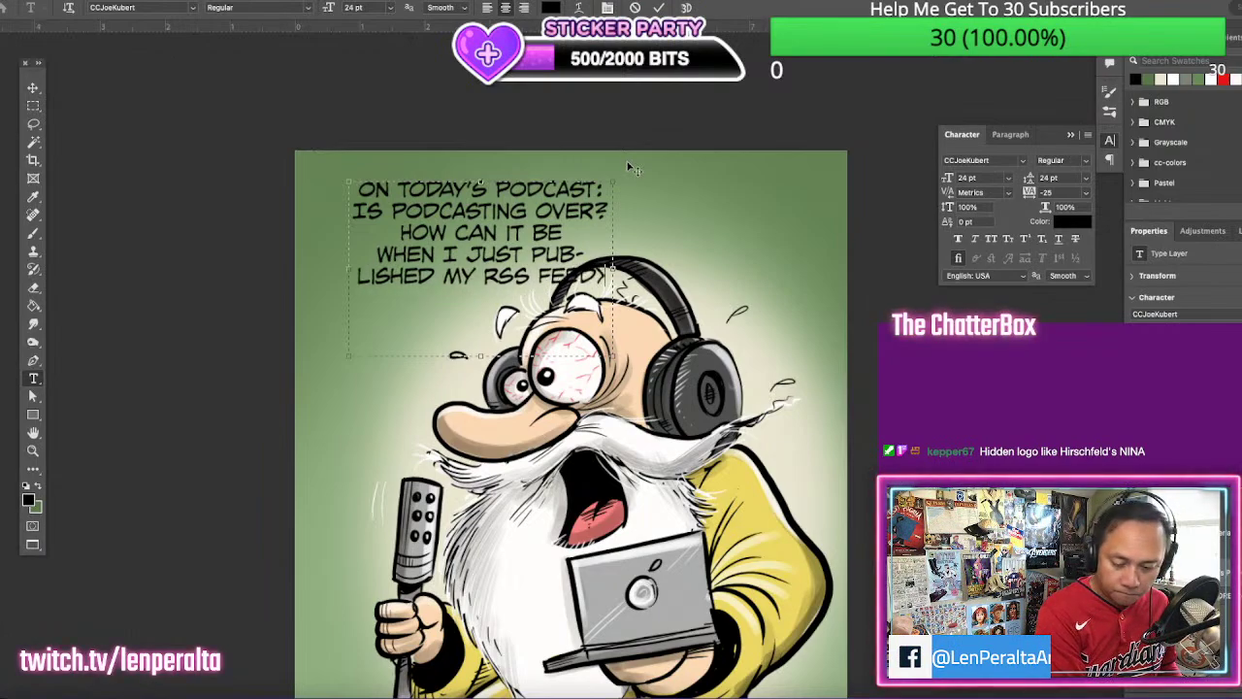
key("BackSpace")
type("?")
Move the caption closer to the artwork's left edge and set its font size and leading to 18 pt
left_click(35, 89)
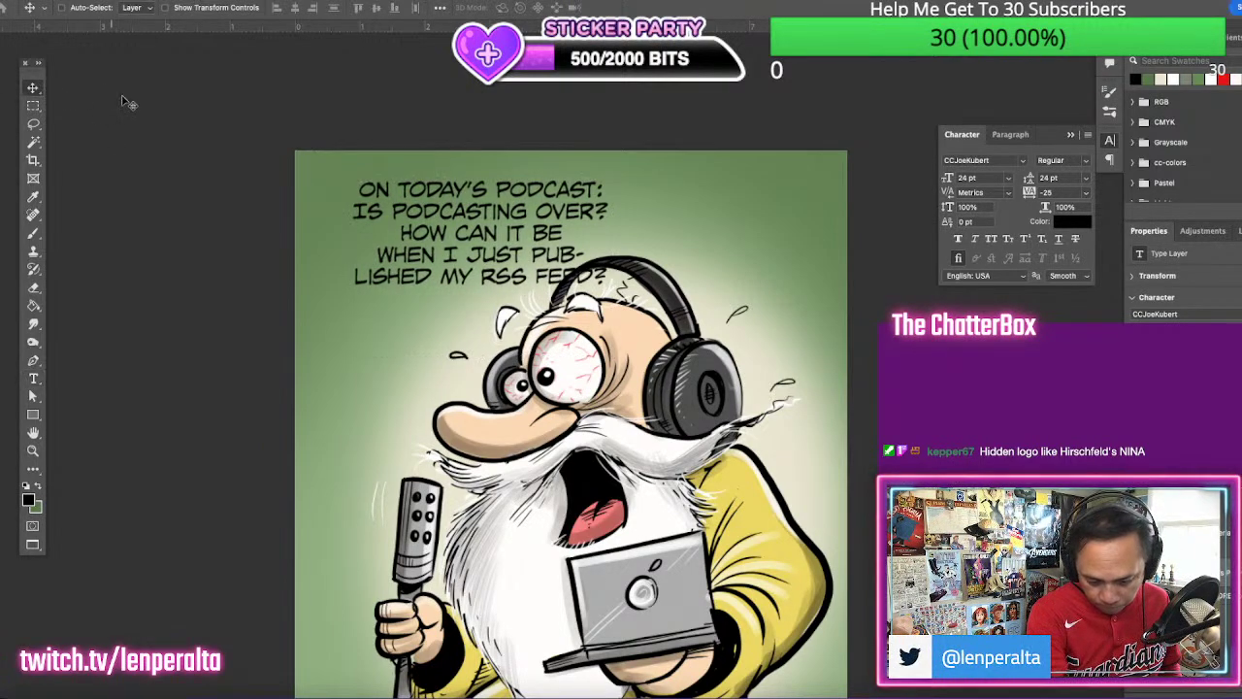
left_click_drag(556, 224, 517, 220)
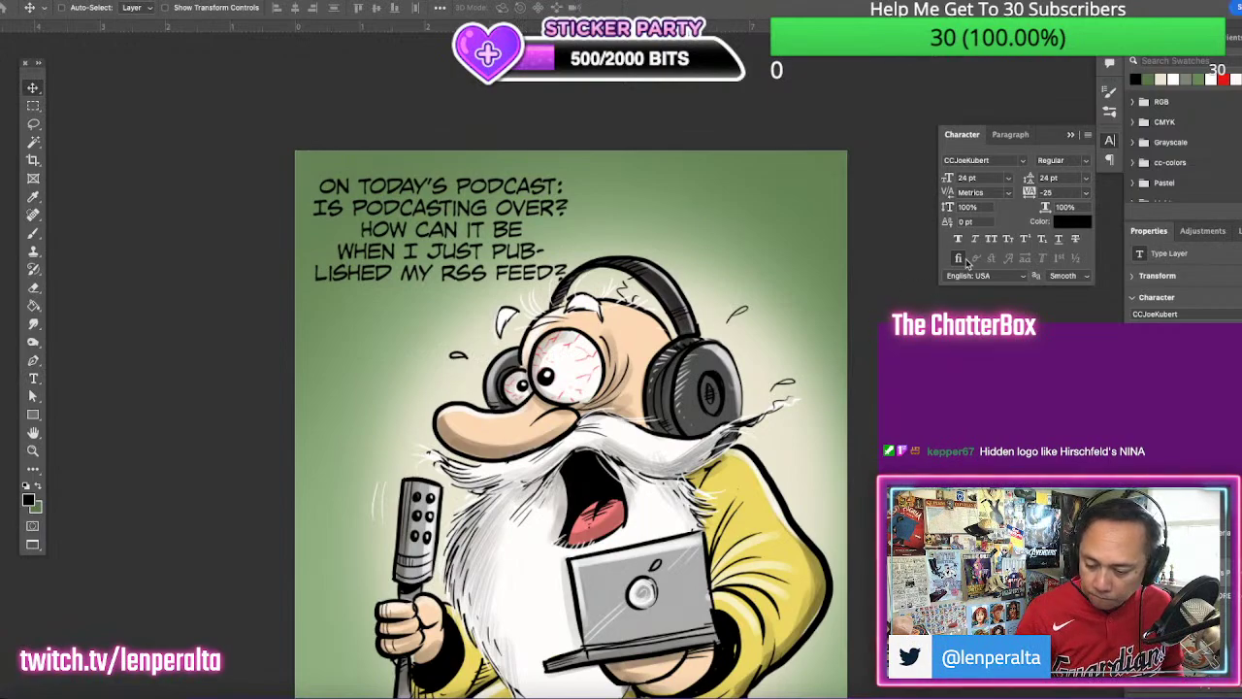
left_click(1010, 180)
left_click(992, 295)
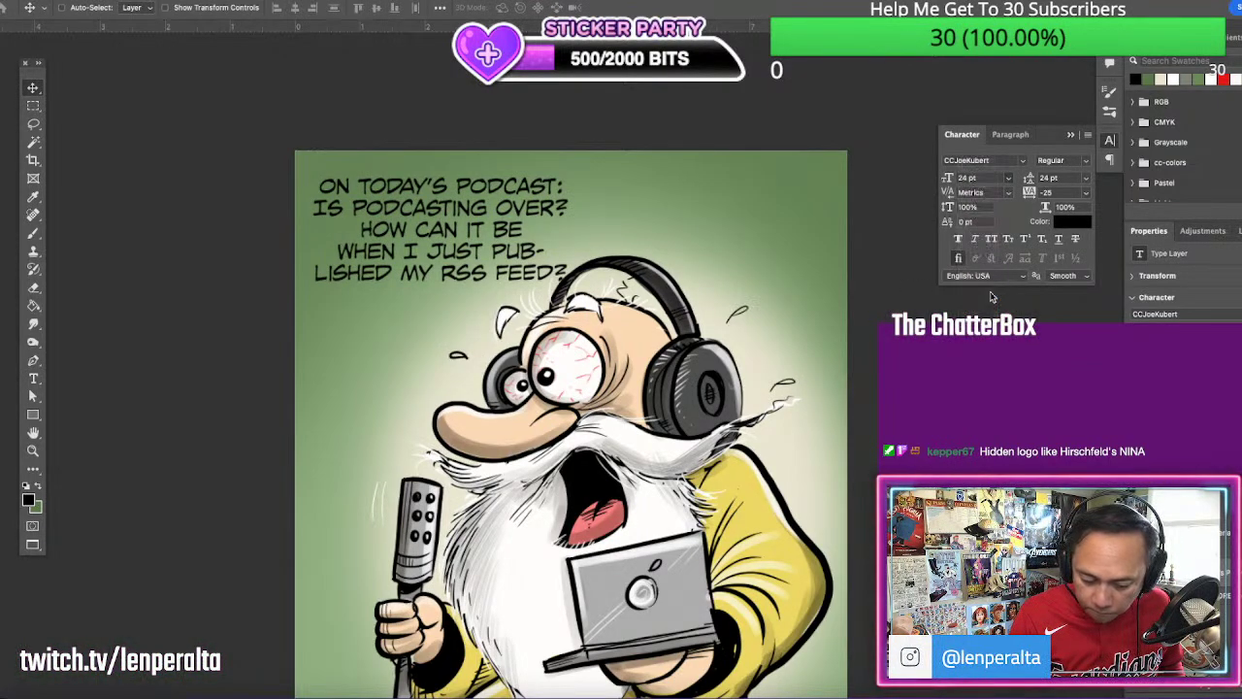
left_click(1086, 178)
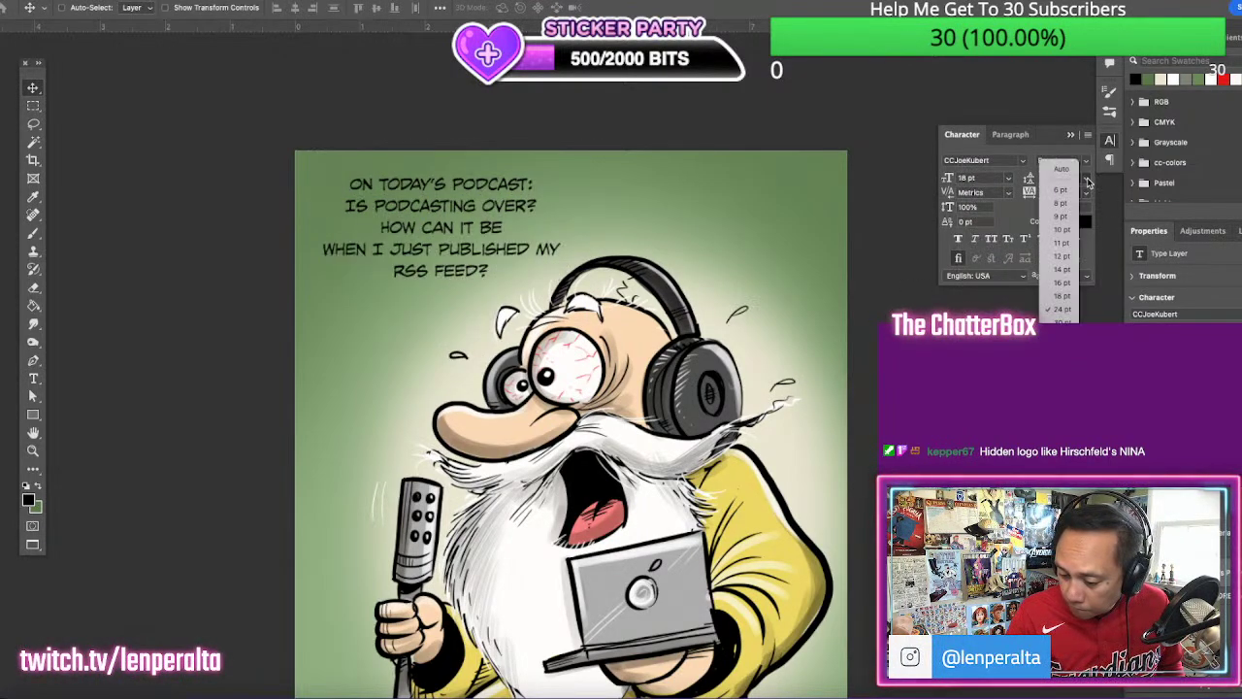
left_click(1064, 287)
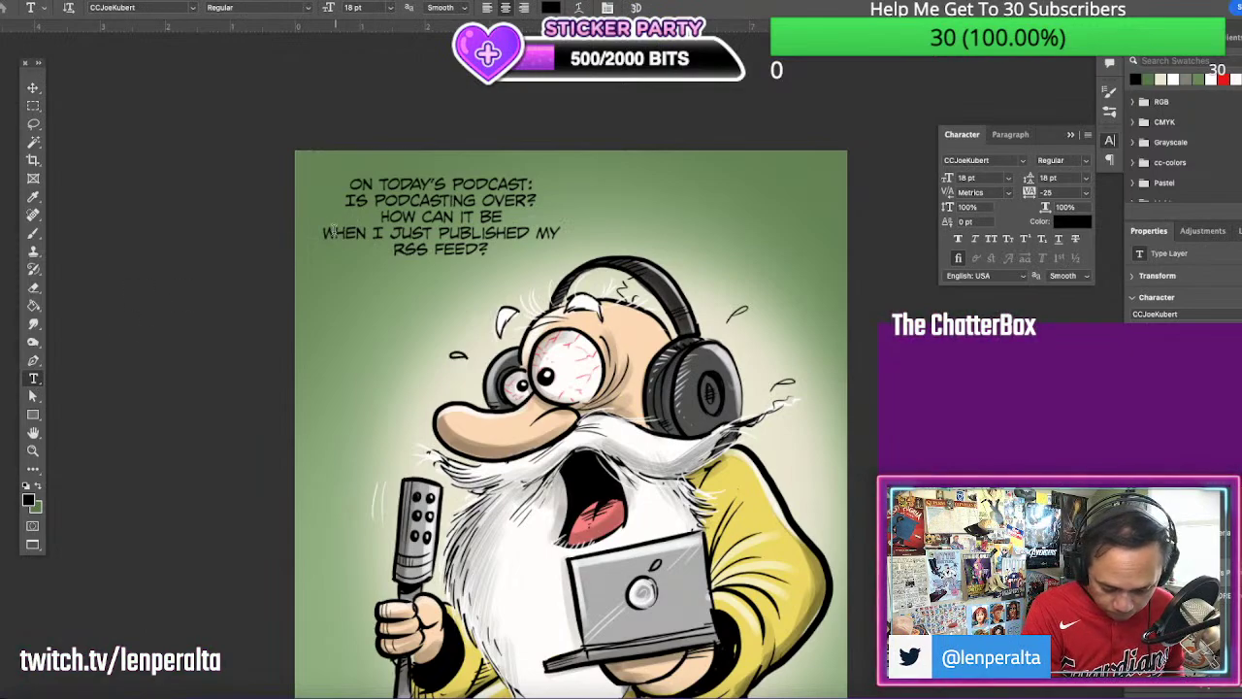
Join the "WHEN I JUST" line to the line above and, after a blank line, begin a paragraph reading "(SERIOUSLY, I JUST STARTED"
left_click(324, 233)
key("BackSpace")
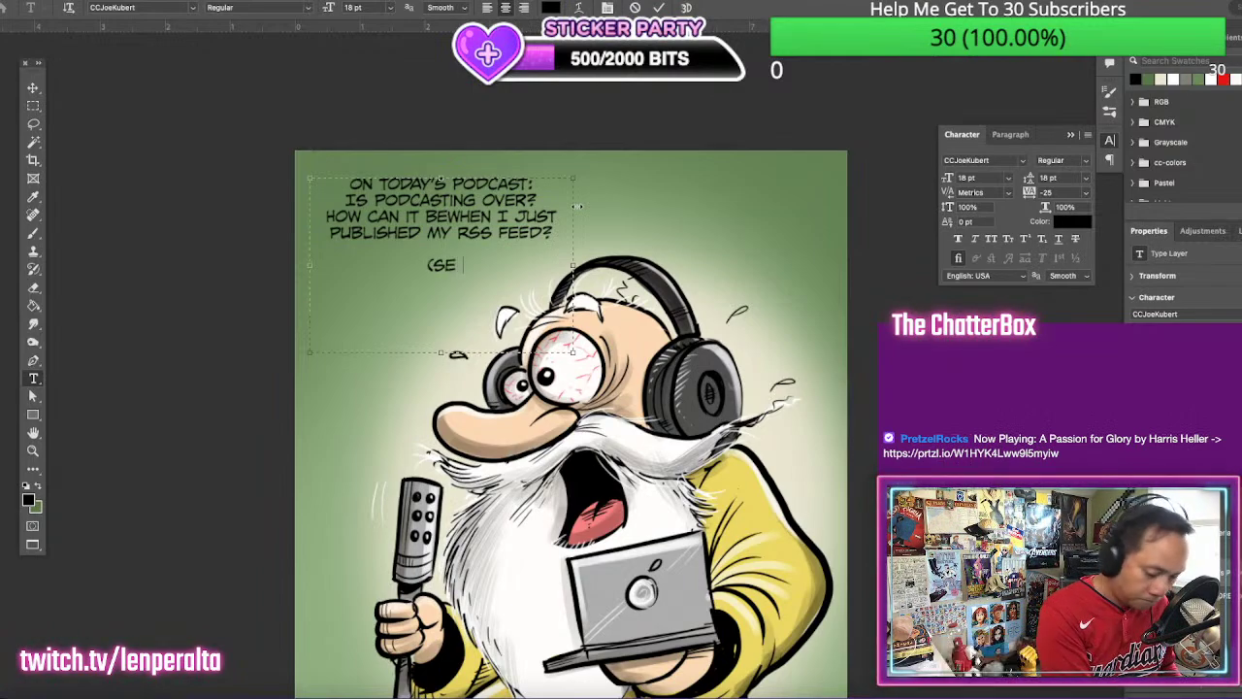
type("IOU")
key("BackSpace")
key("BackSpace")
key("BackSpace")
type("R")
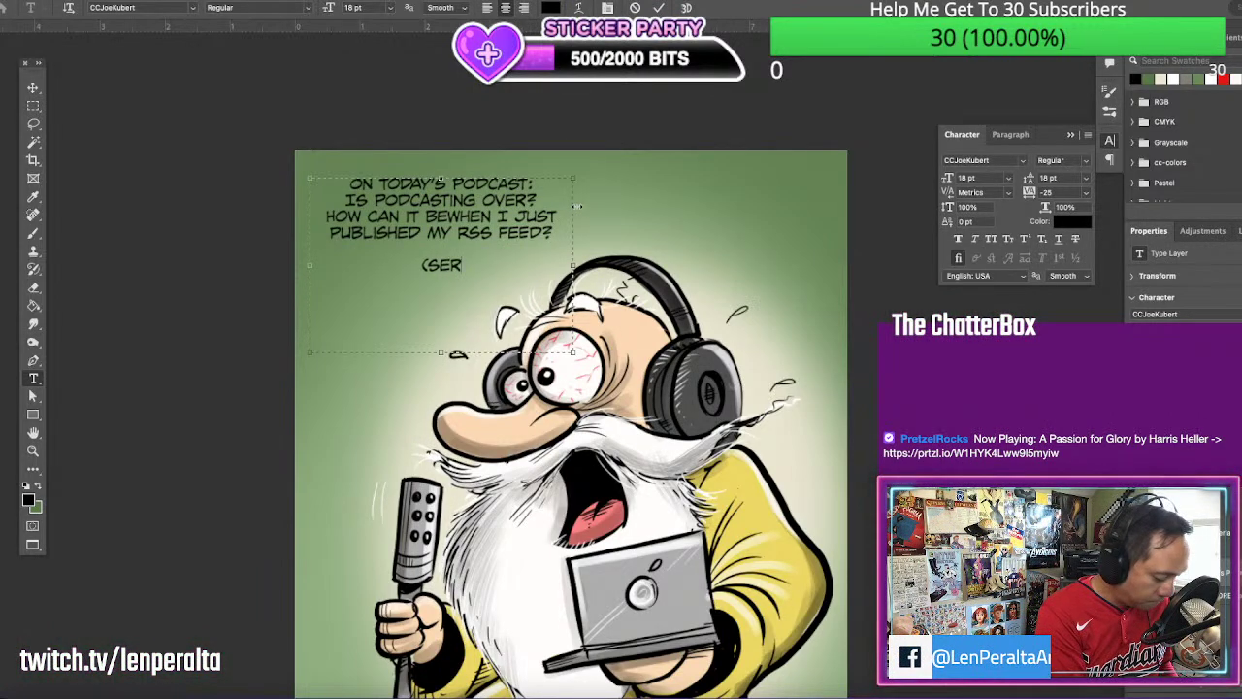
type("IOUSLY, I")
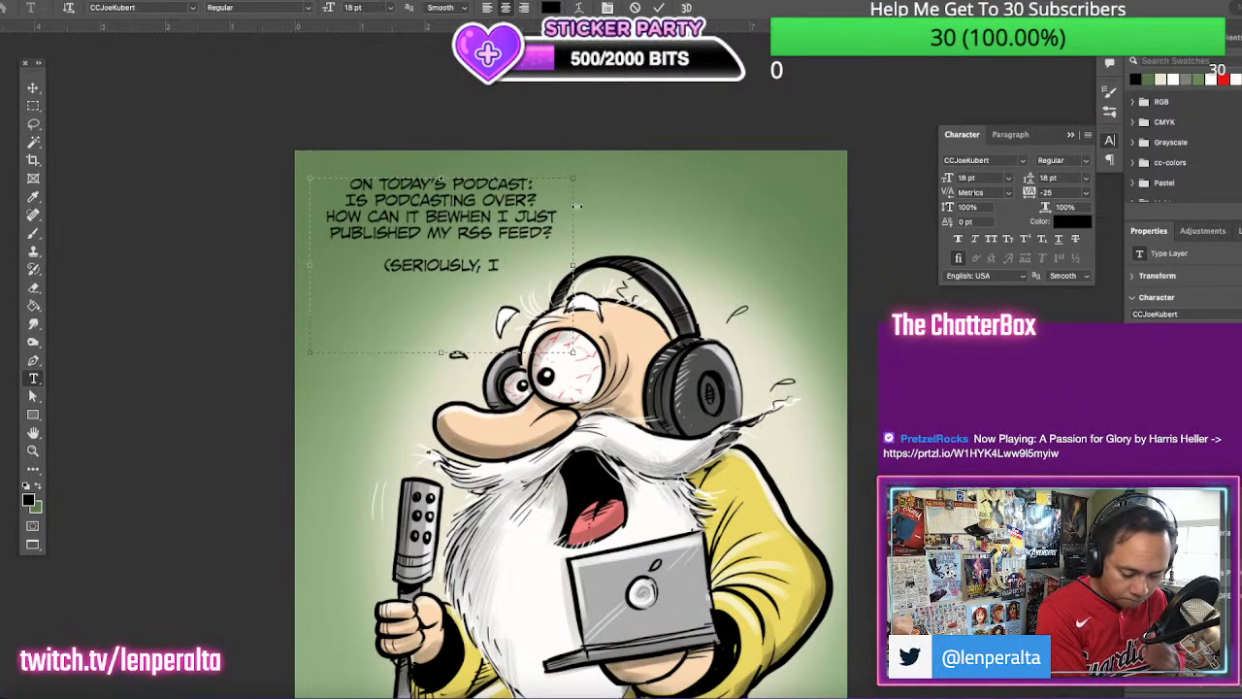
type(" JUST")
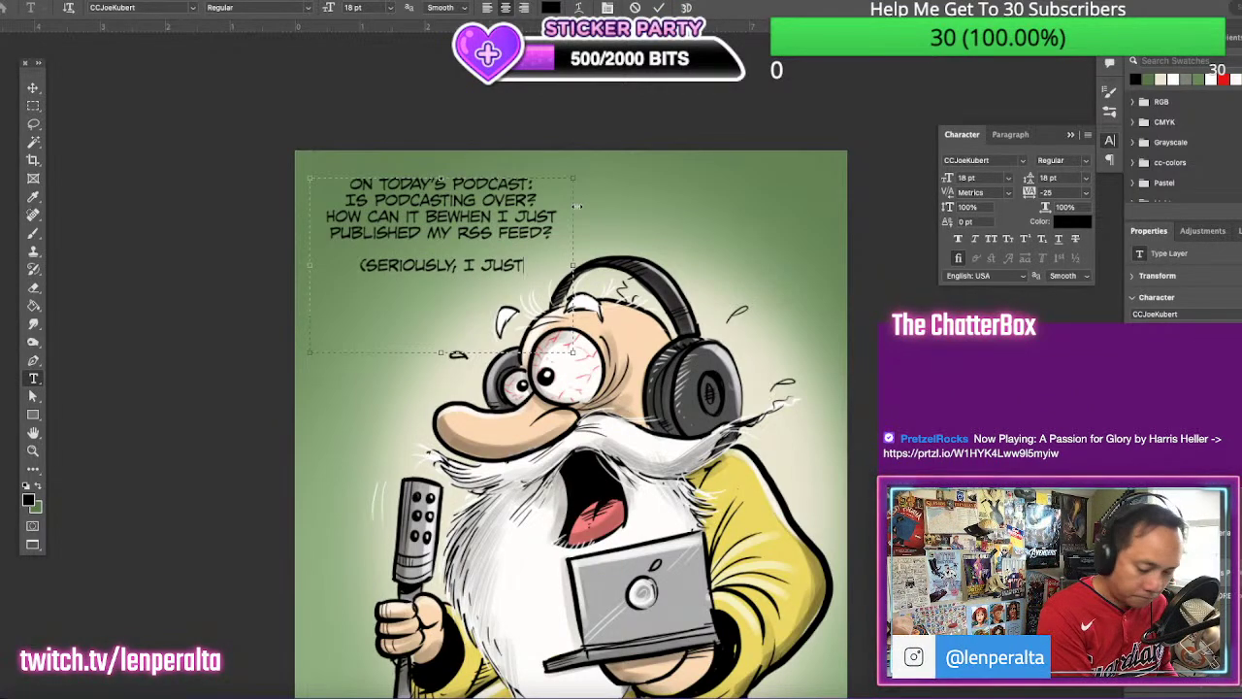
type(" STARTED")
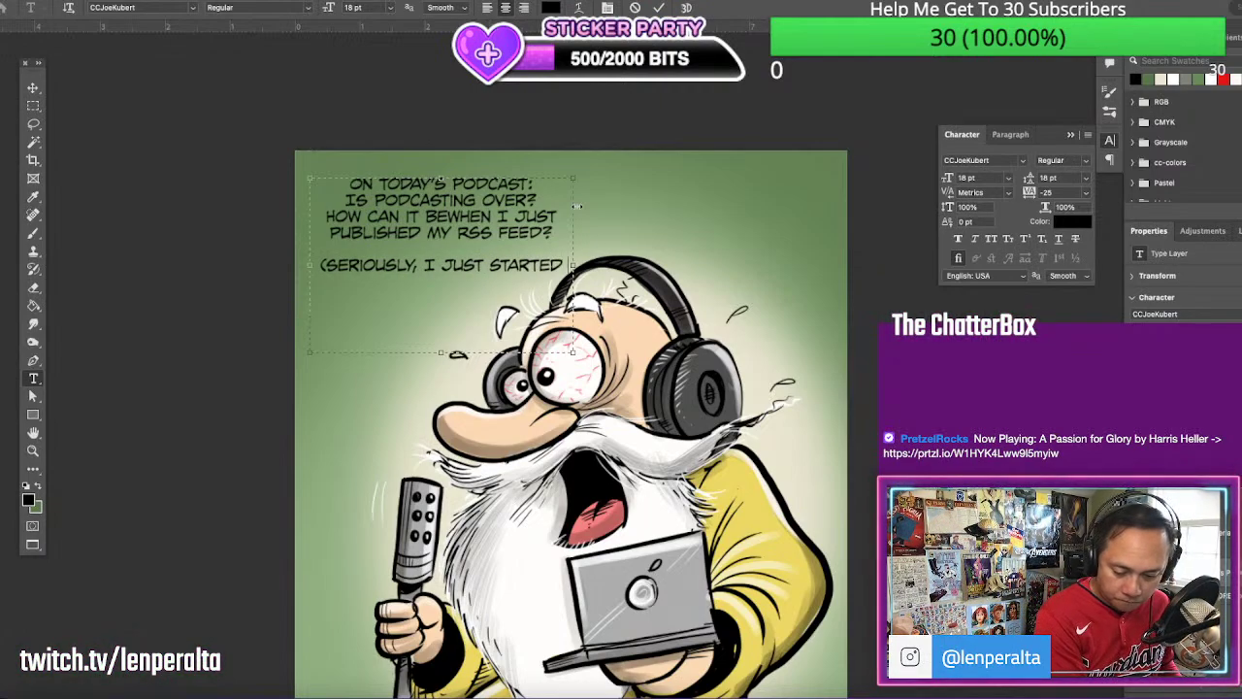
Finish the parenthetical's first sentence with "MY PODCAST."
type(" POD")
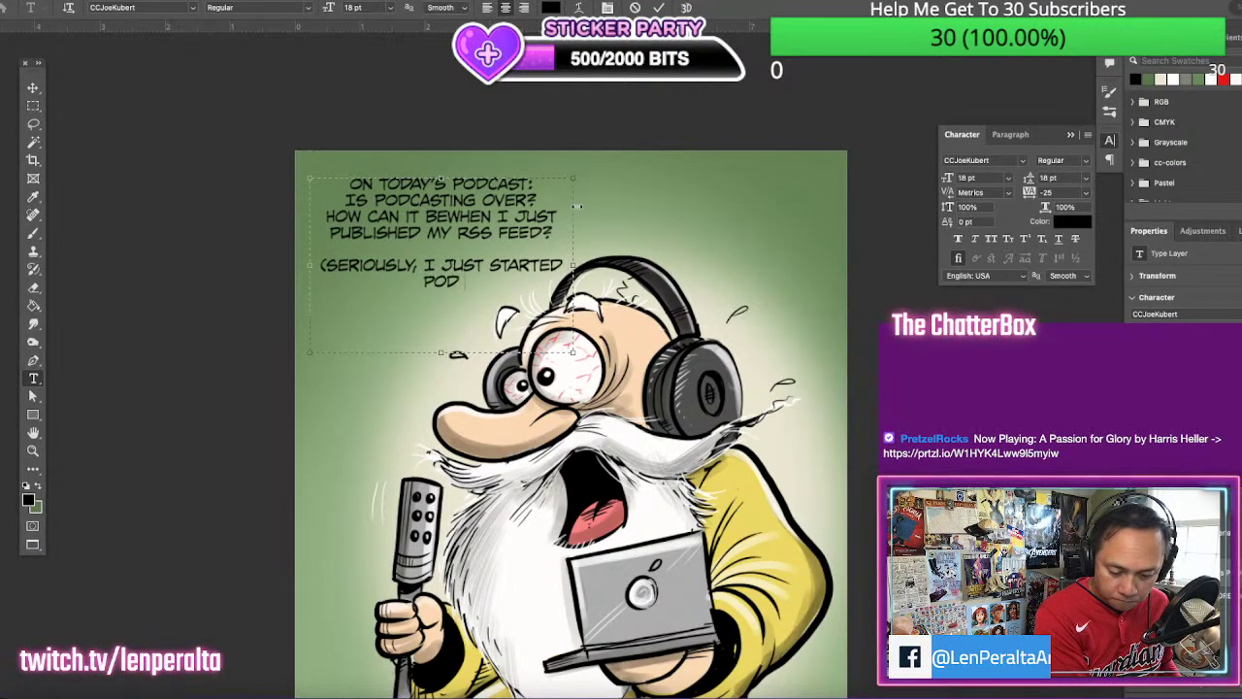
type("CAST!")
key("BackSpace")
key("BackSpace")
key("BackSpace")
key("BackSpace")
key("BackSpace")
key("BackSpace")
key("BackSpace")
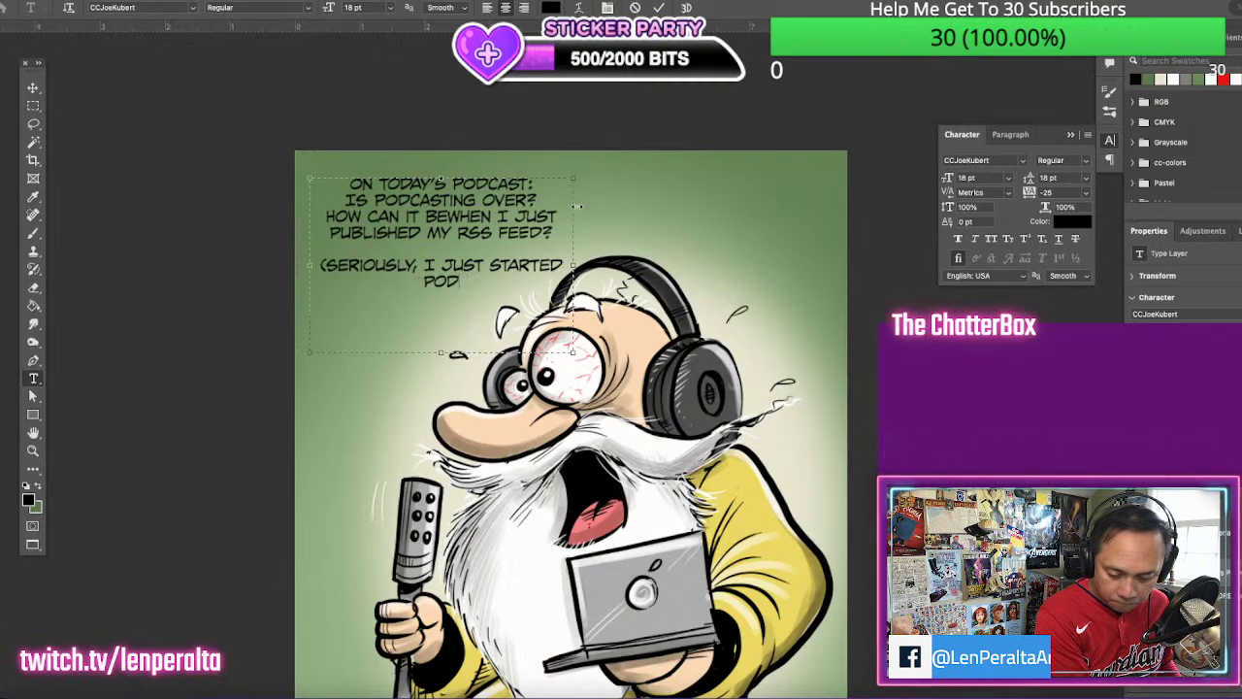
key("BackSpace")
type("M")
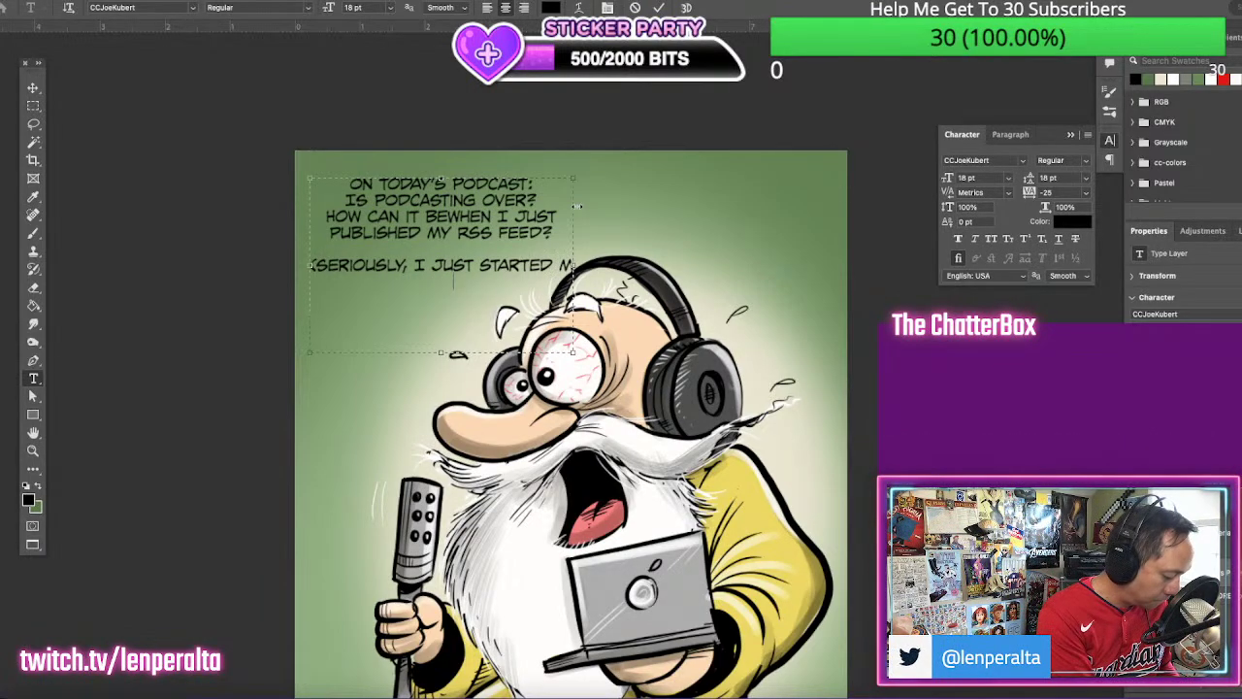
type("Y PODCAST.")
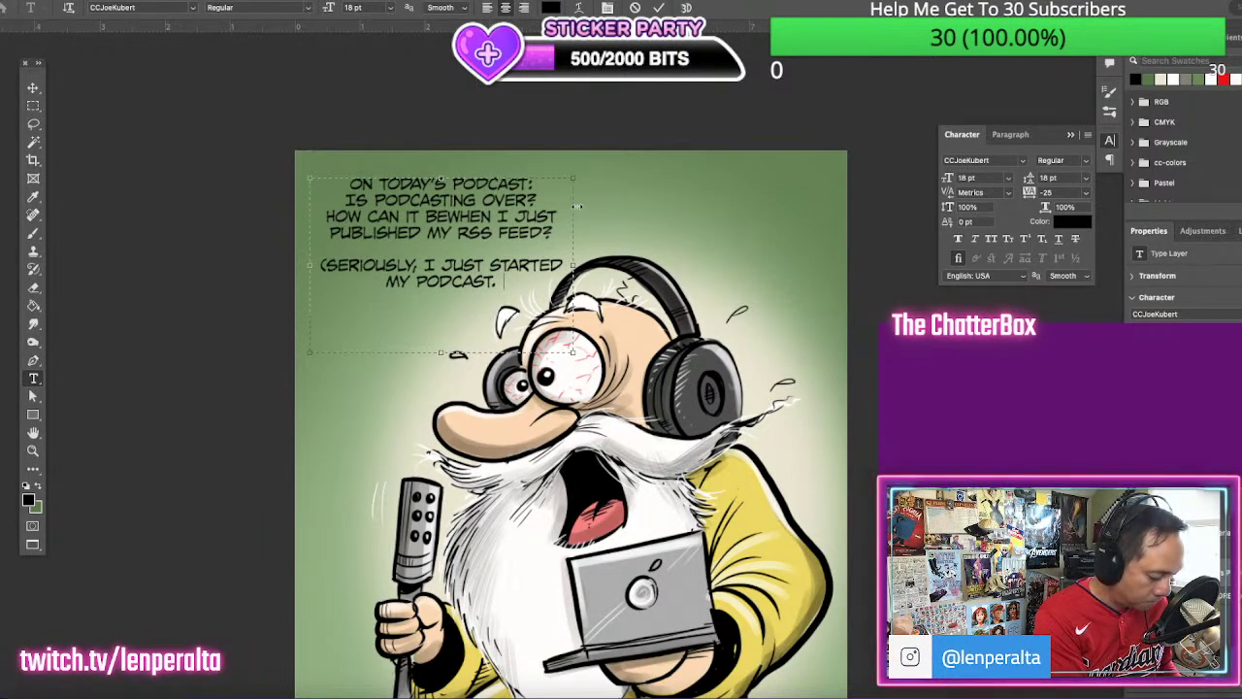
type(" I CANM")
key("BackSpace")
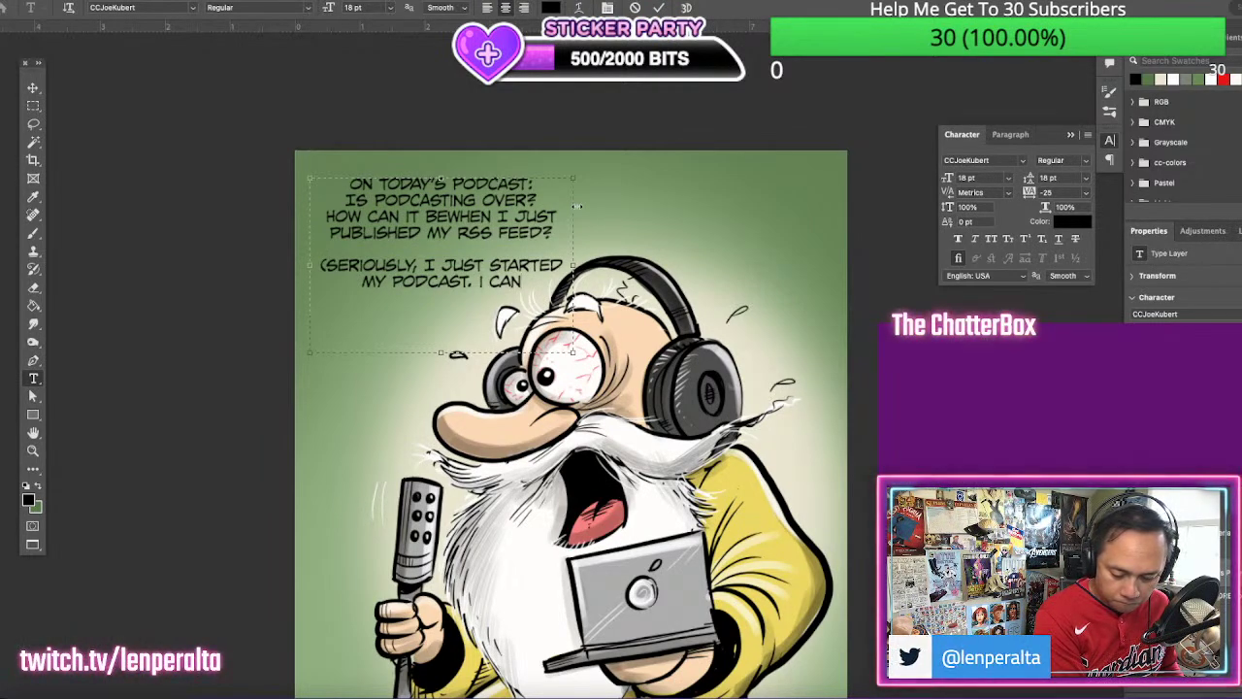
key("BackSpace")
key("BackSpace")
key("BackSpace")
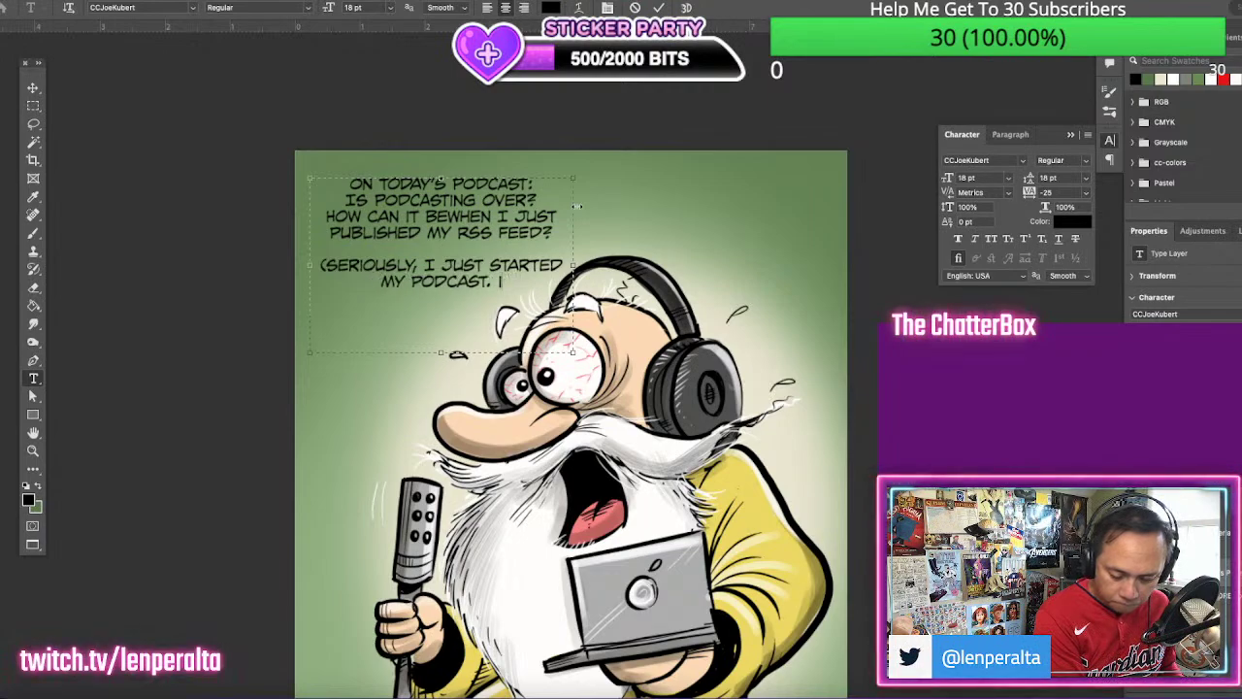
key("BackSpace")
End the parenthetical paragraph with the question "WHAT AM I GOING TO DO WITH ALL THIS GEAR?)"
type("WHAT AM I")
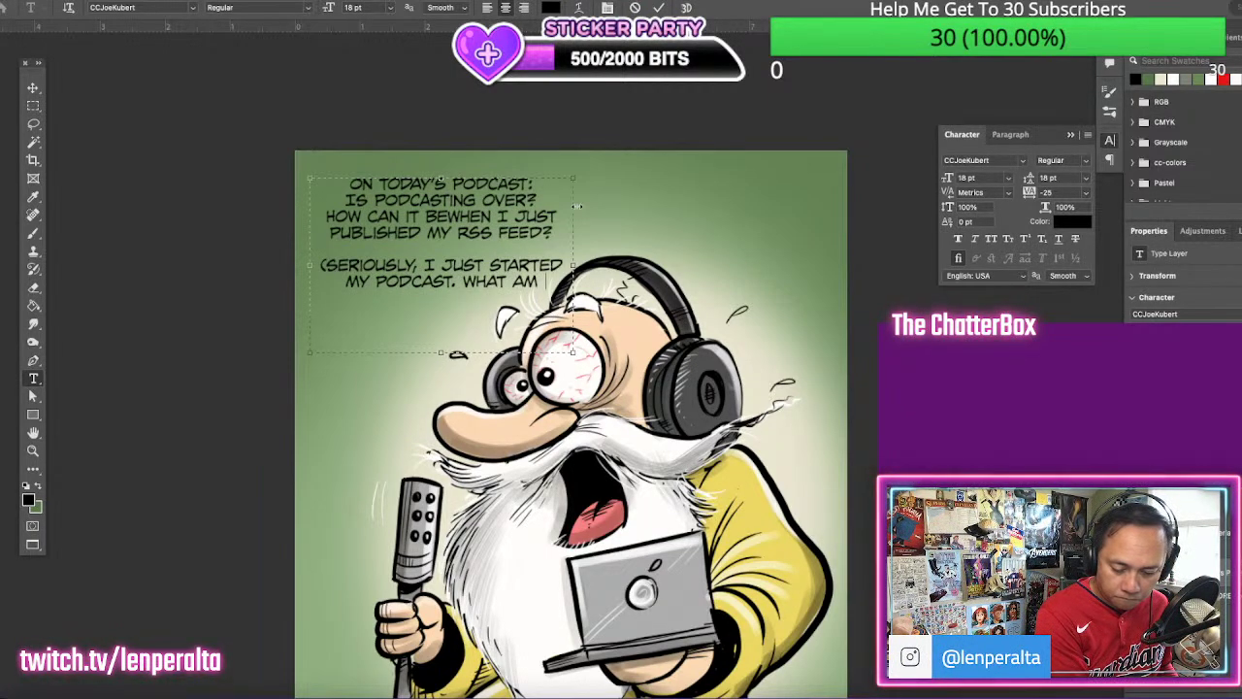
type(" GOING TO DO")
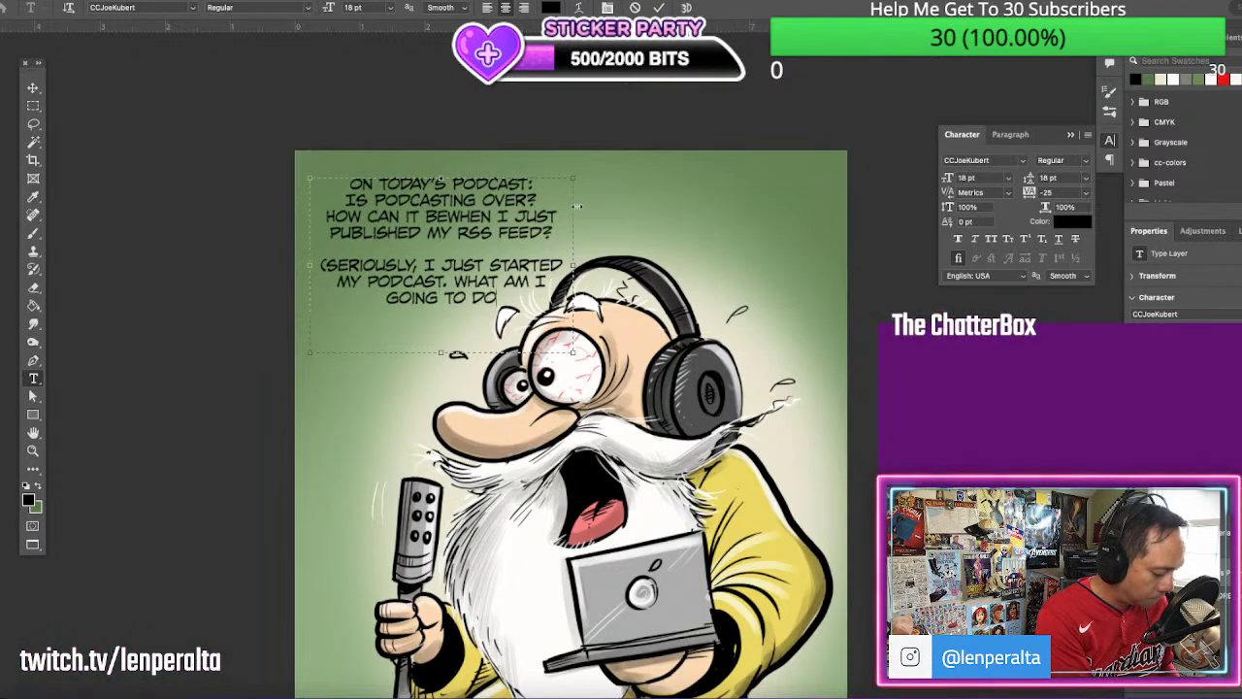
type(" WITH A")
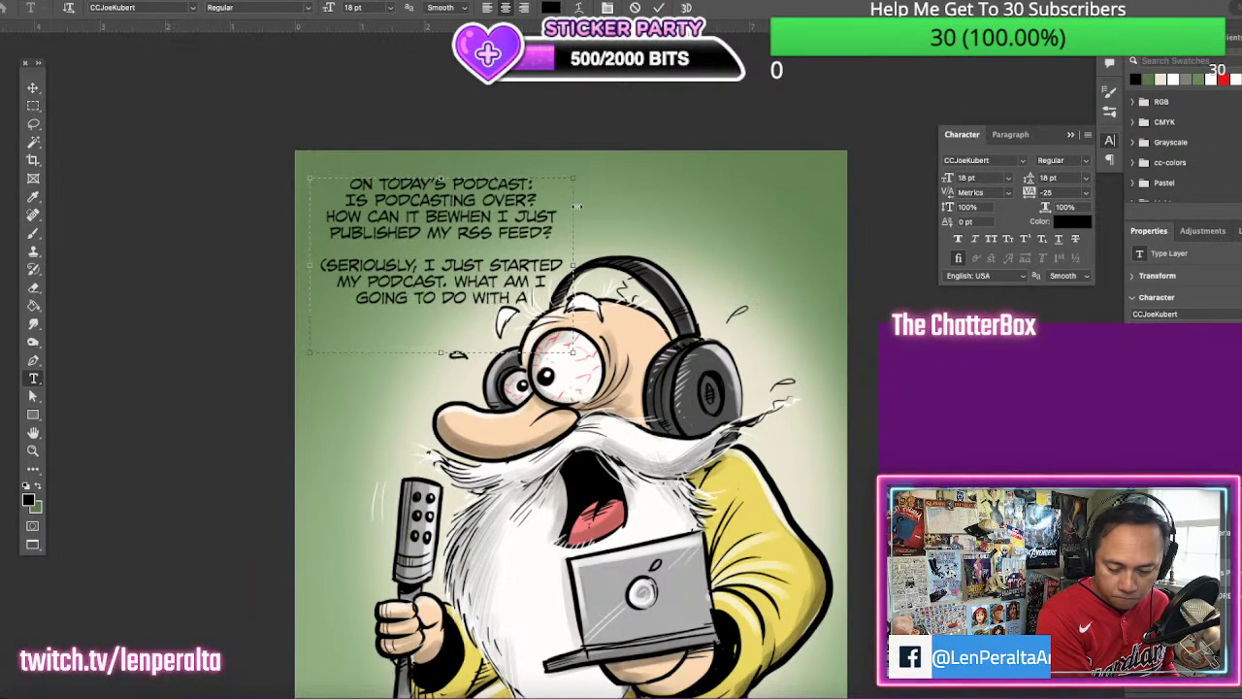
type("LL THIS GEAR)")
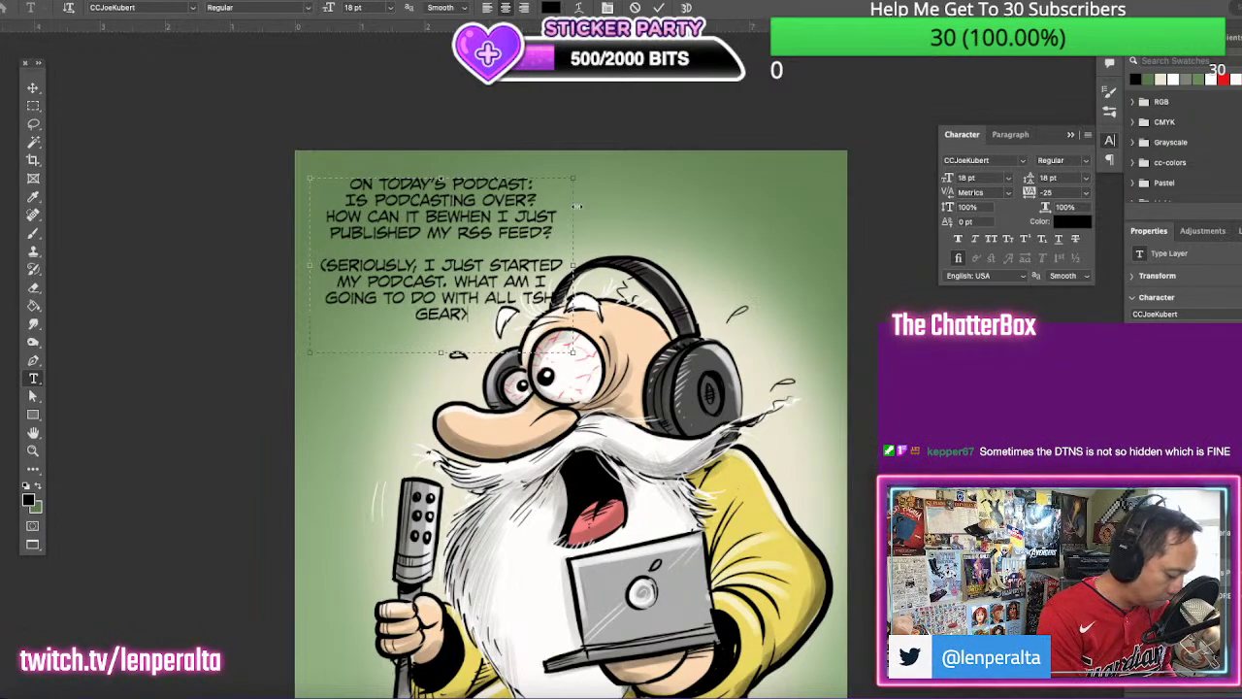
type("?)")
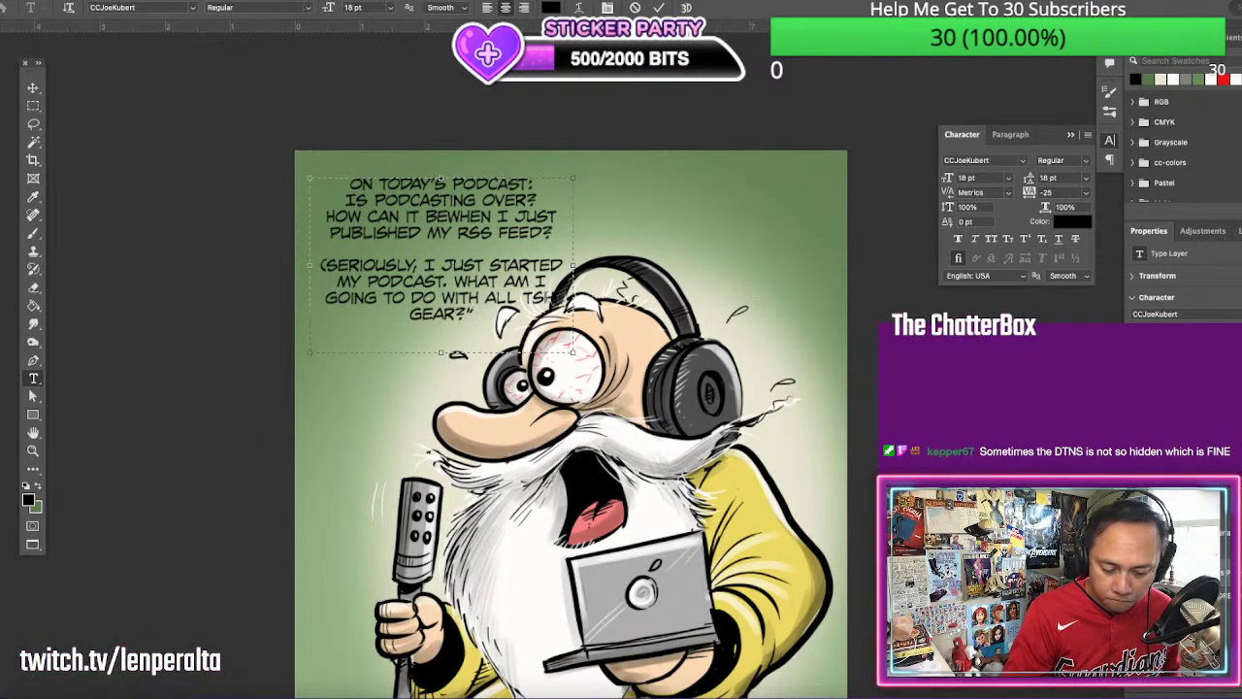
key("BackSpace")
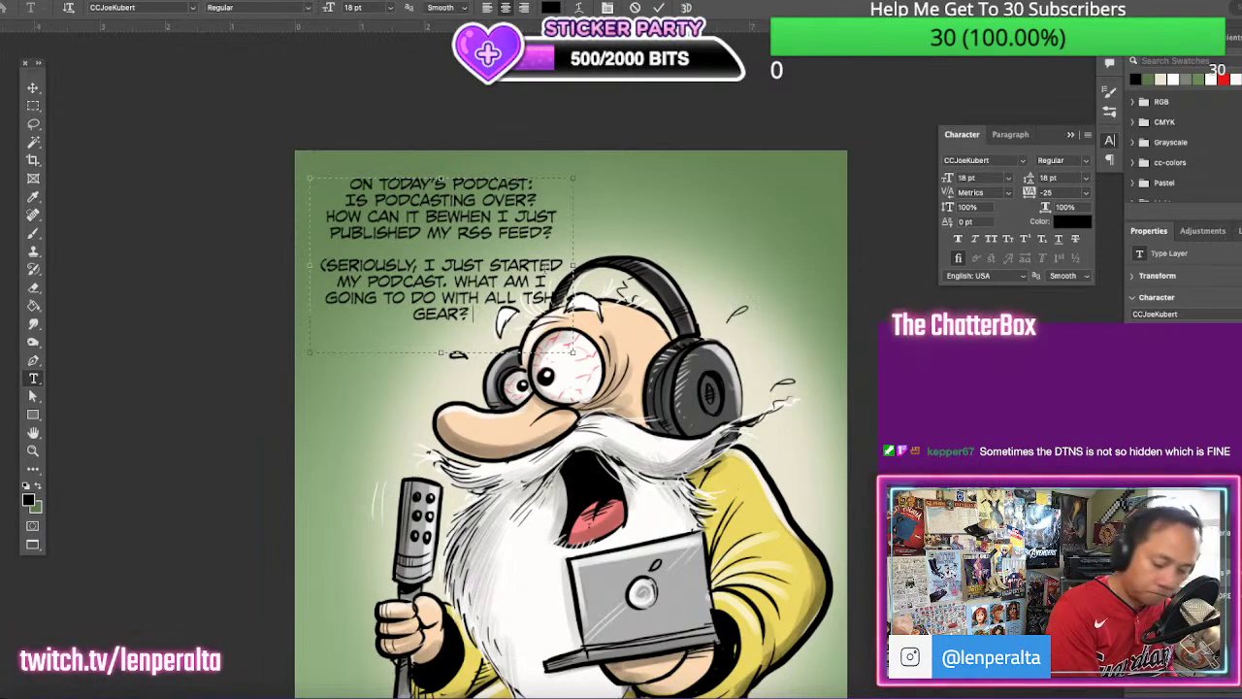
type(")")
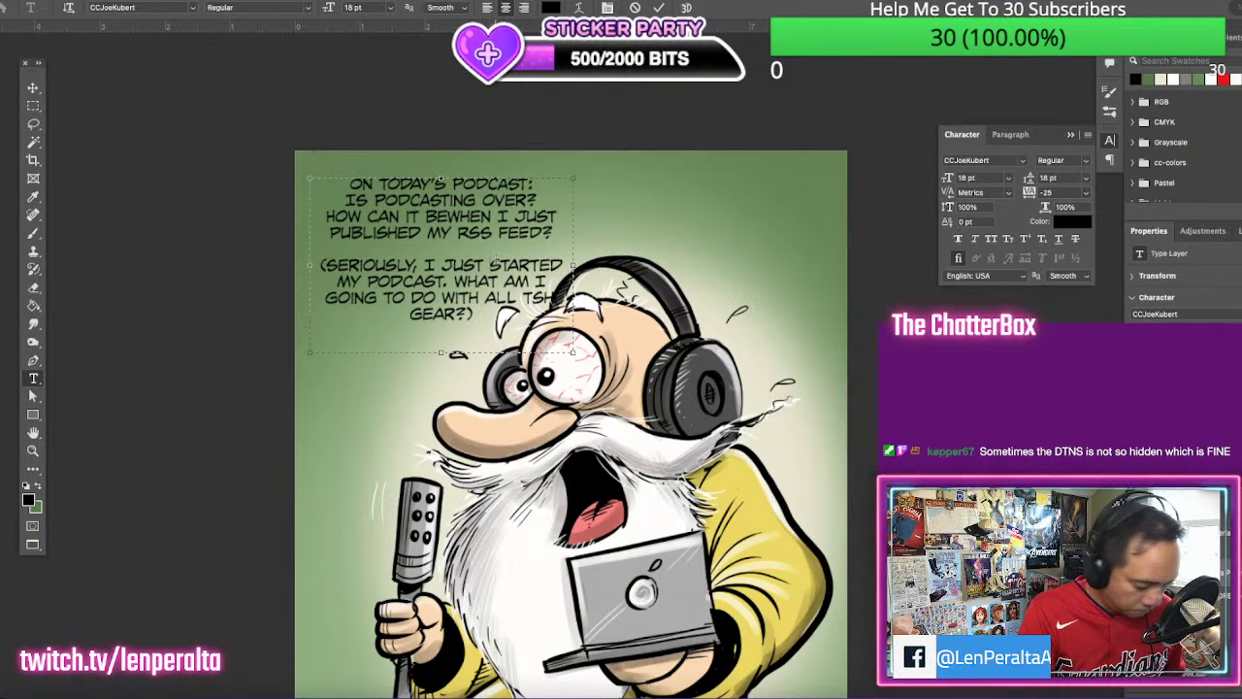
Break the parenthetical's lines before "STARTED", "WHAT" and "WITH", and correct the misspelled word before "GEAR" to "THIS"
left_click(496, 258)
key("Return")
key("Return")
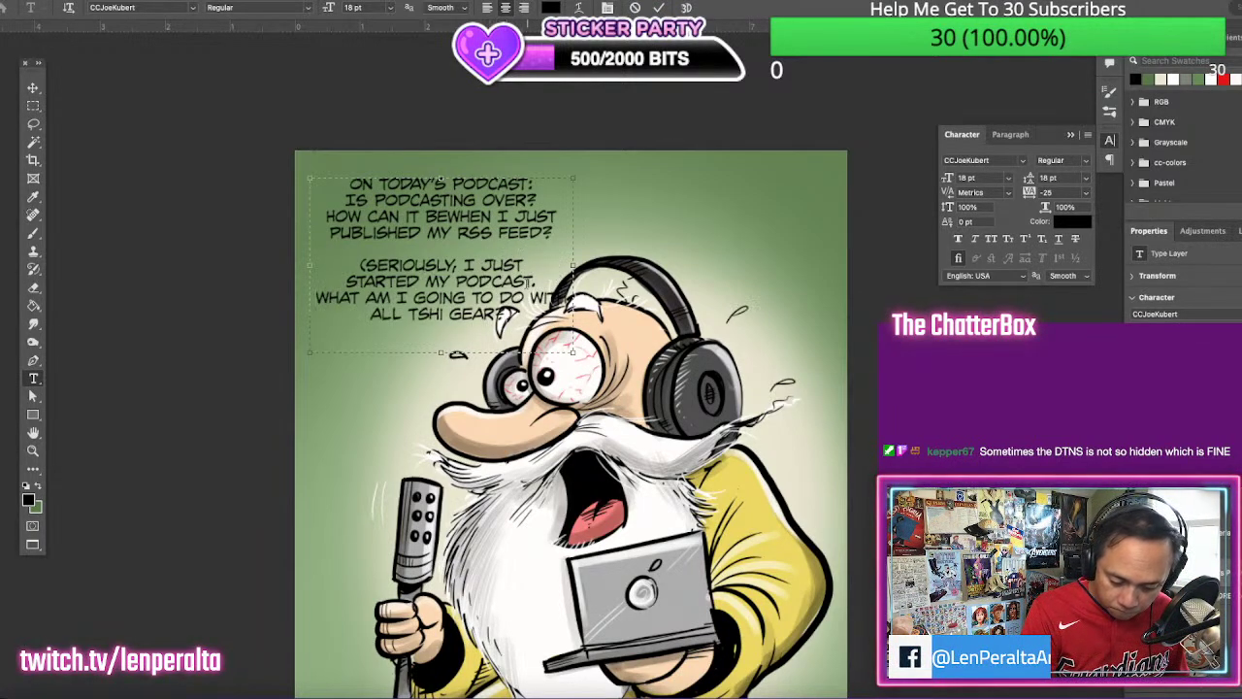
key("Return")
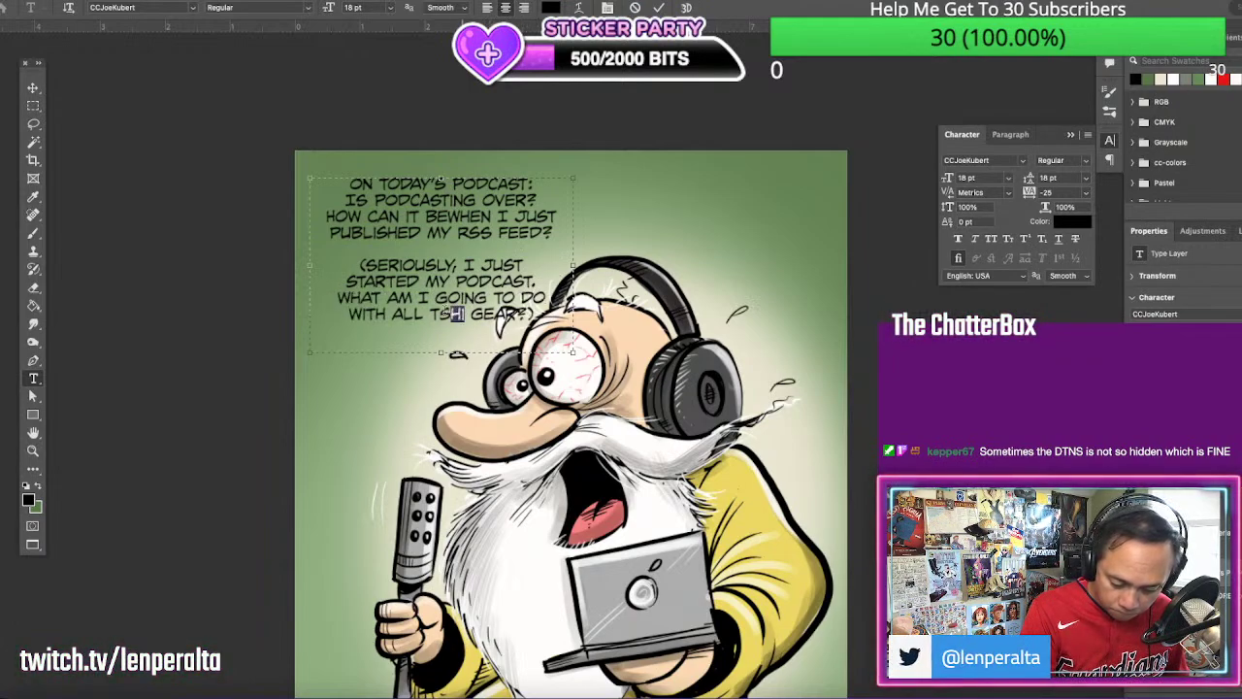
double_click(458, 313)
type("THIS")
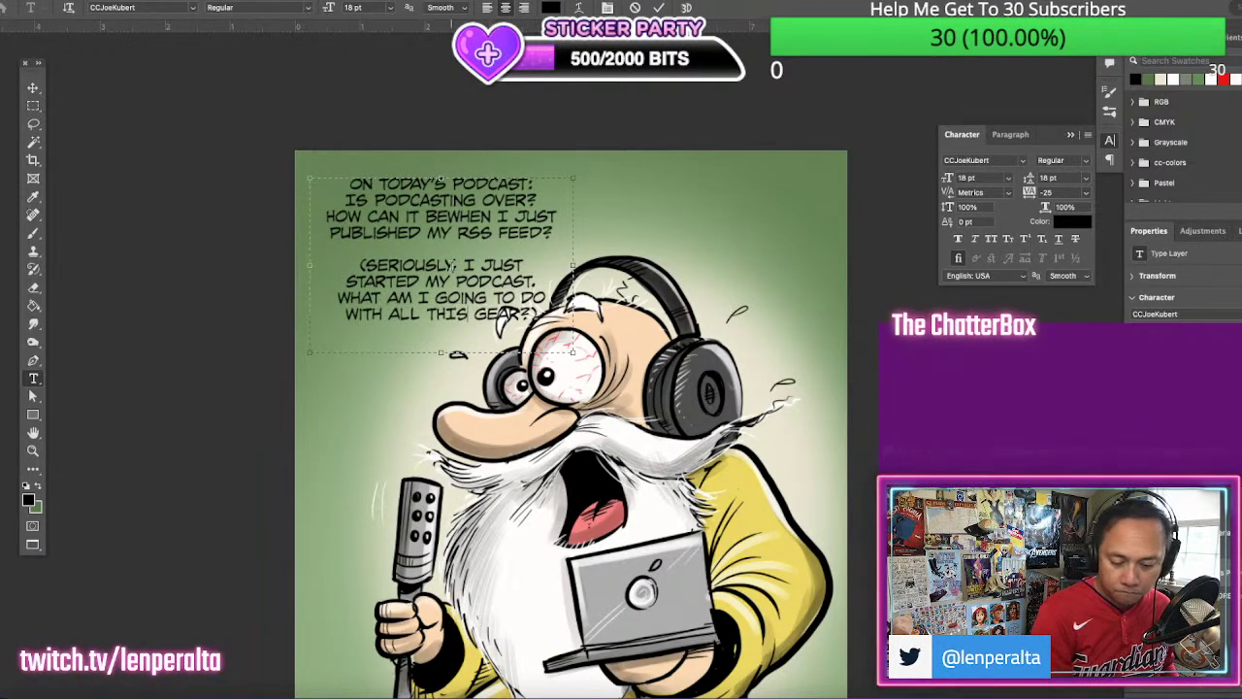
Nudge the caption toward the artwork's upper-left corner and cut the parenthetical paragraph out of its text box
left_click(35, 89)
left_click_drag(545, 248, 532, 242)
left_click(34, 379)
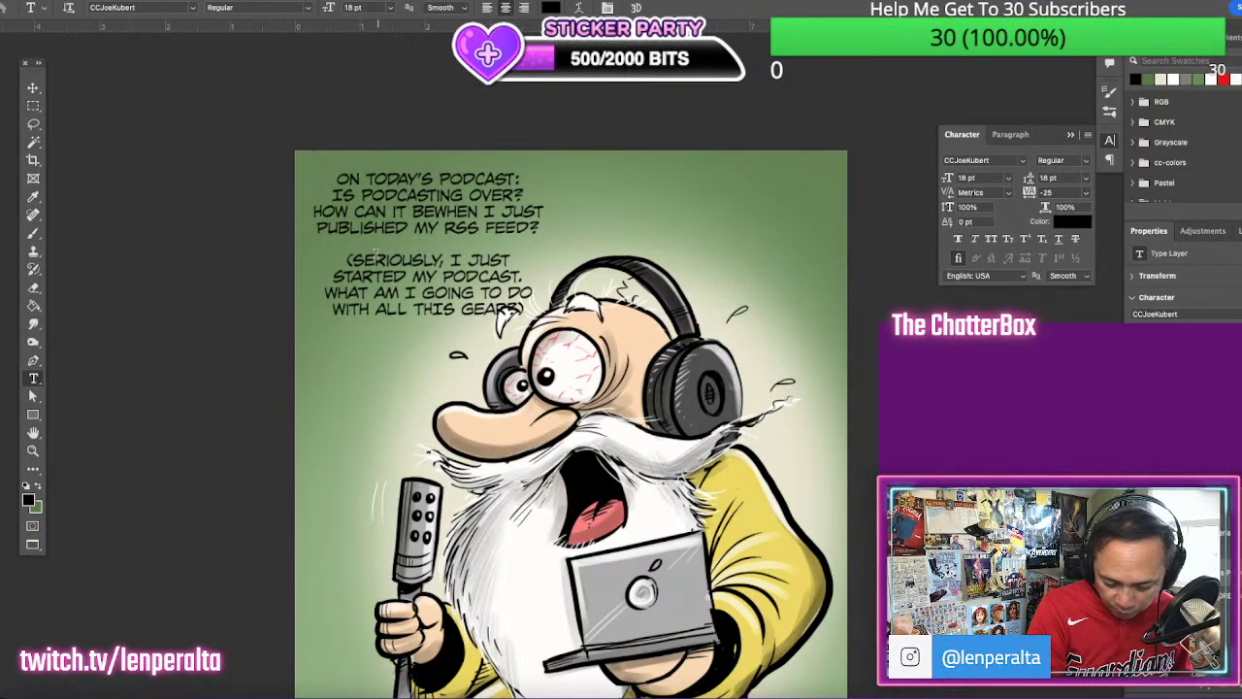
left_click_drag(349, 258, 553, 309)
key("ctrl+c")
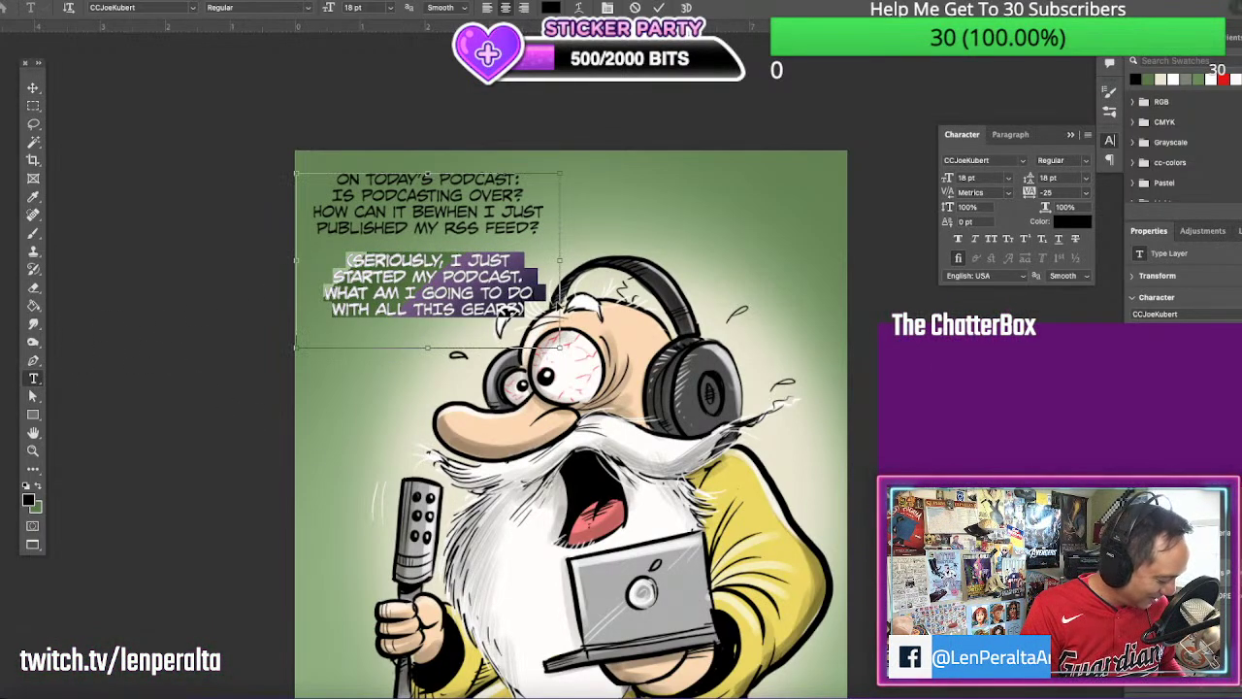
key("BackSpace")
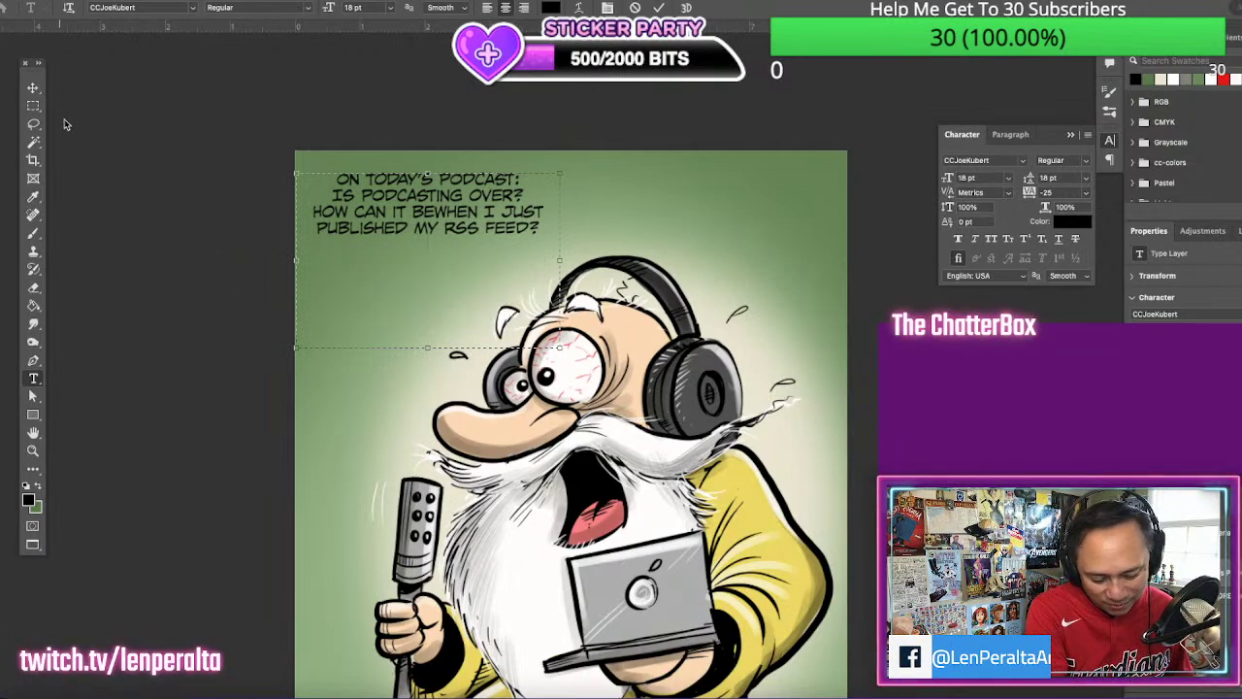
Shrink the caption's text box to about 3.7 by 1.1 in around its remaining four lines
mouse_move(661, 187)
left_mouse_down()
mouse_move(702, 250)
mouse_move(668, 193)
left_mouse_up()
left_click_drag(568, 353, 546, 248)
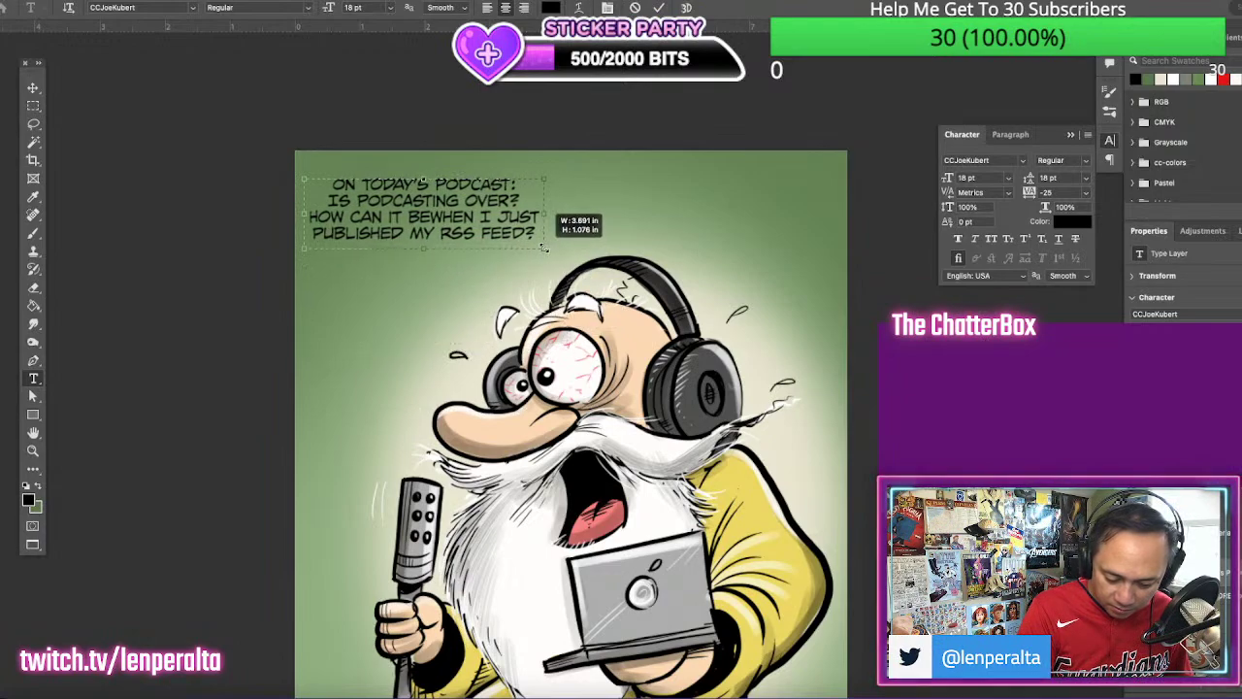
key("Escape")
key("v")
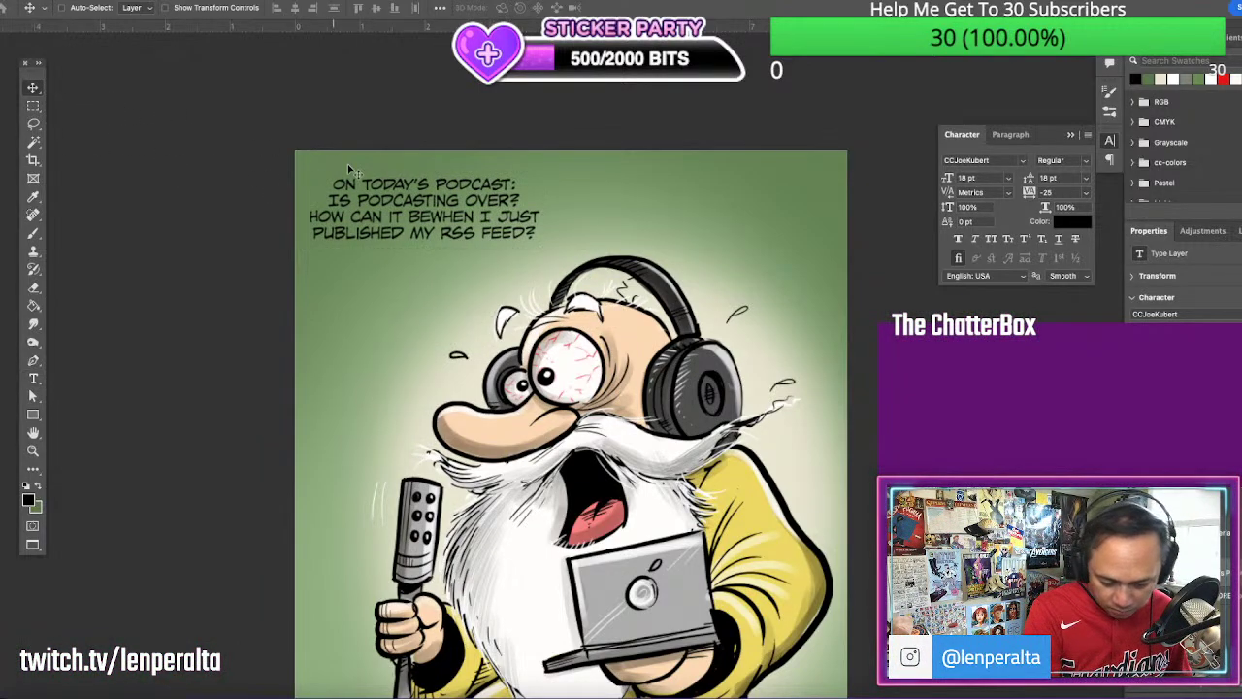
Shift the four-line caption slightly right and put a space between "BE" and "WHEN"
left_click_drag(518, 230, 531, 228)
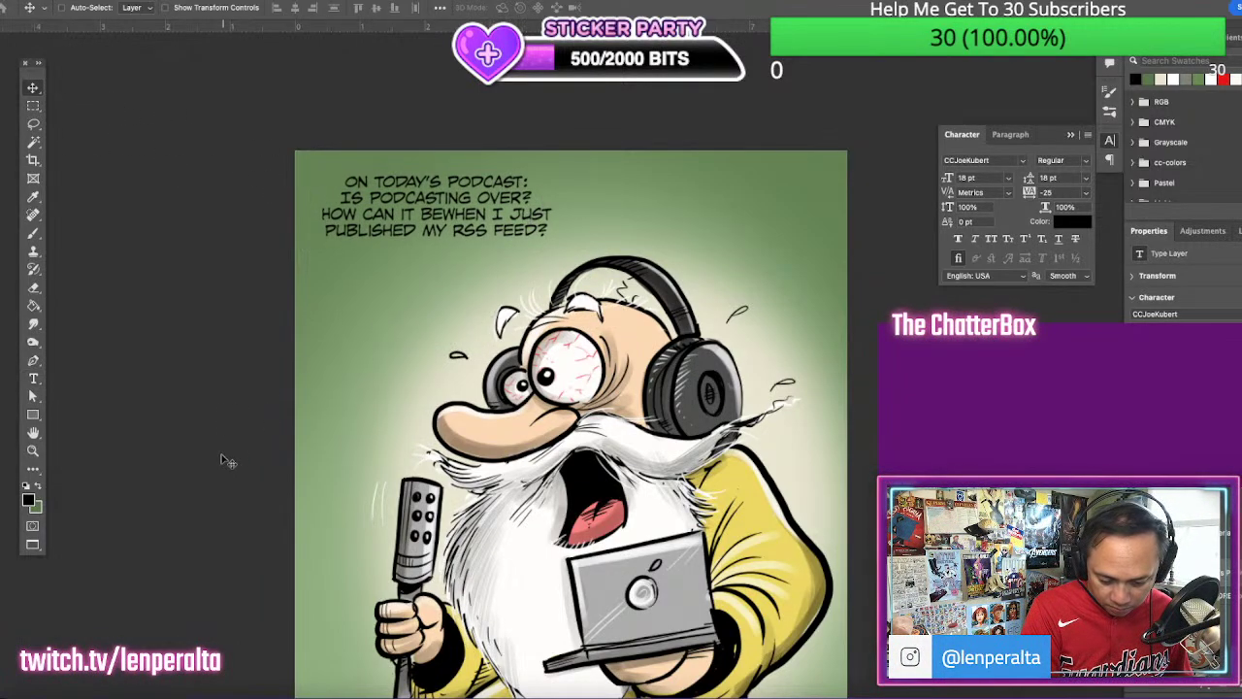
key("t")
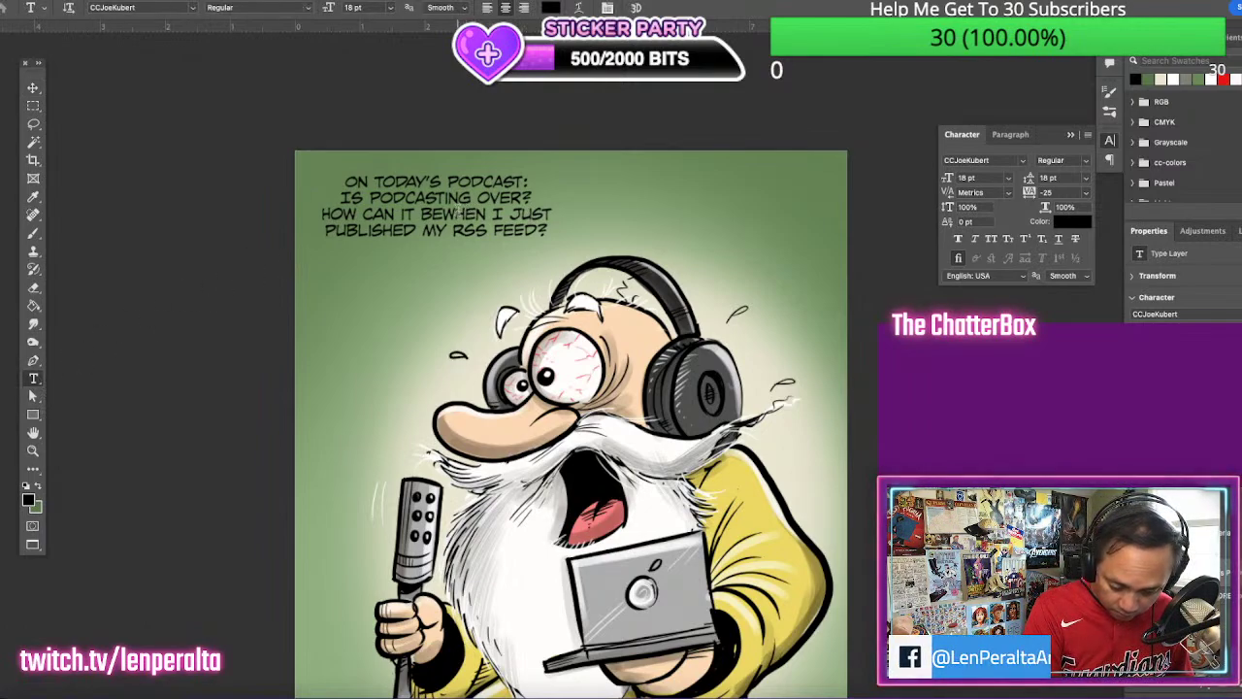
left_click(456, 212)
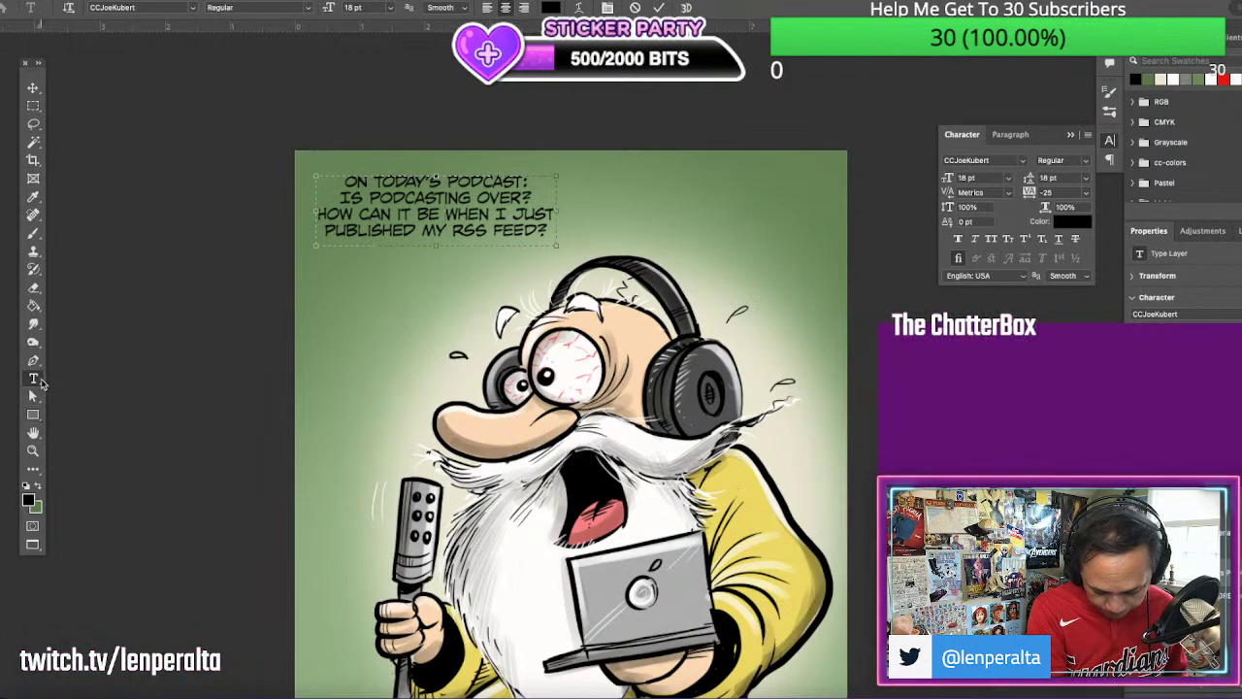
Draw a separate text box below the main caption and paste the cut parenthetical paragraph into it
left_click_drag(325, 282, 473, 402)
left_click(41, 107)
left_click(38, 379)
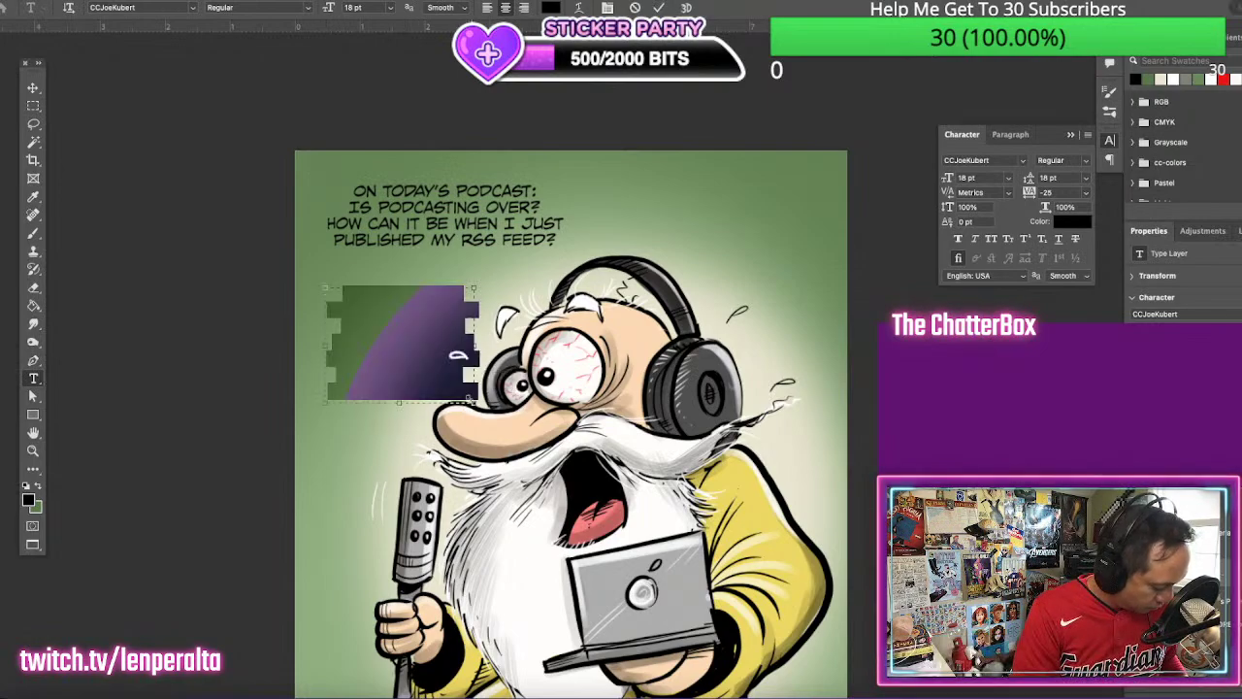
key("ctrl+v")
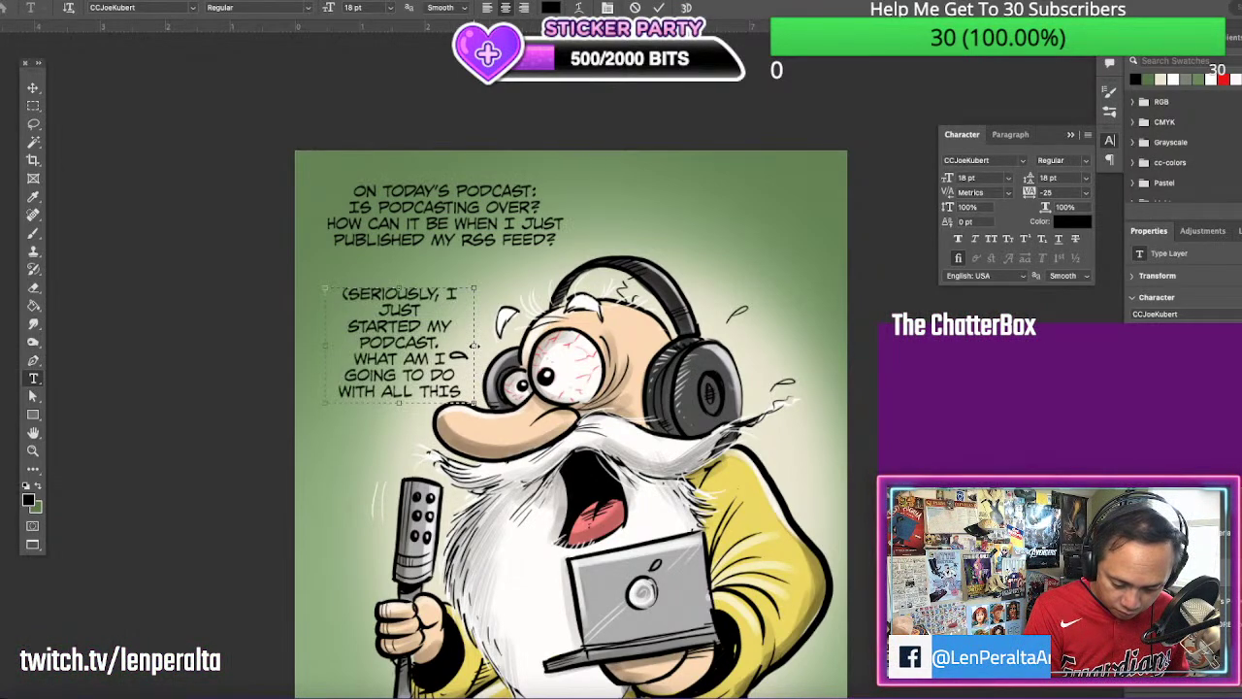
Widen the parenthetical's text box toward the face and remove the line break after "DO"
left_click_drag(474, 345, 512, 345)
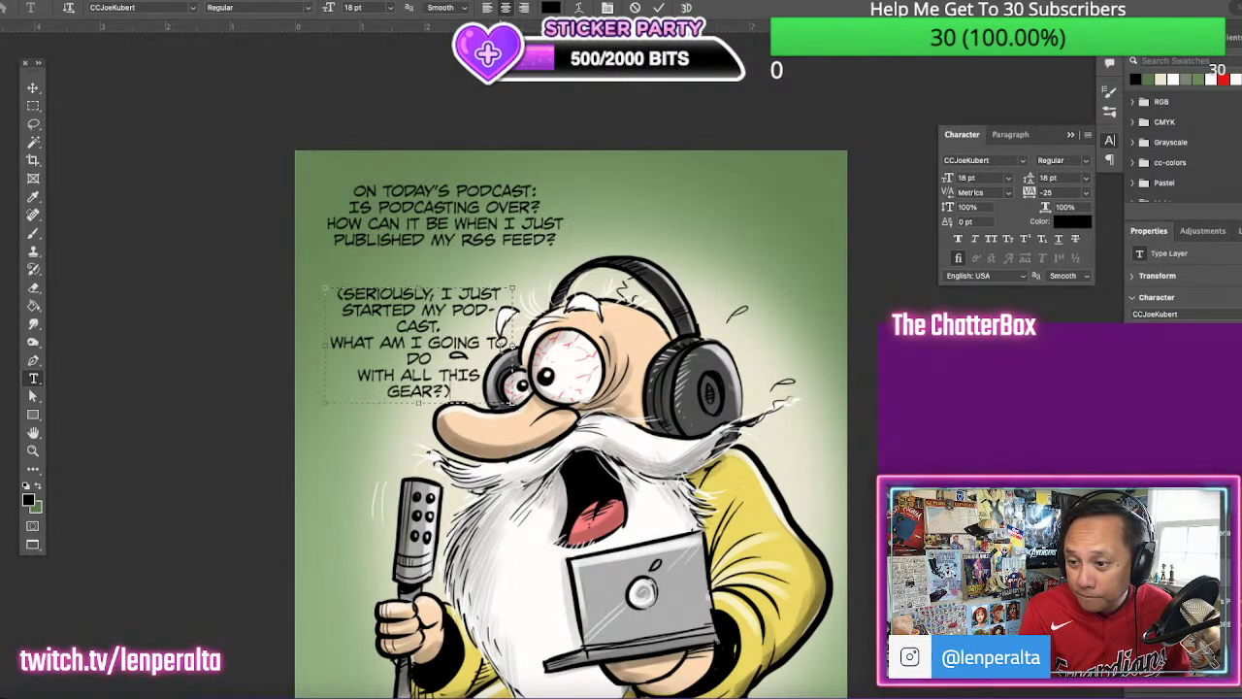
left_click_drag(514, 345, 528, 345)
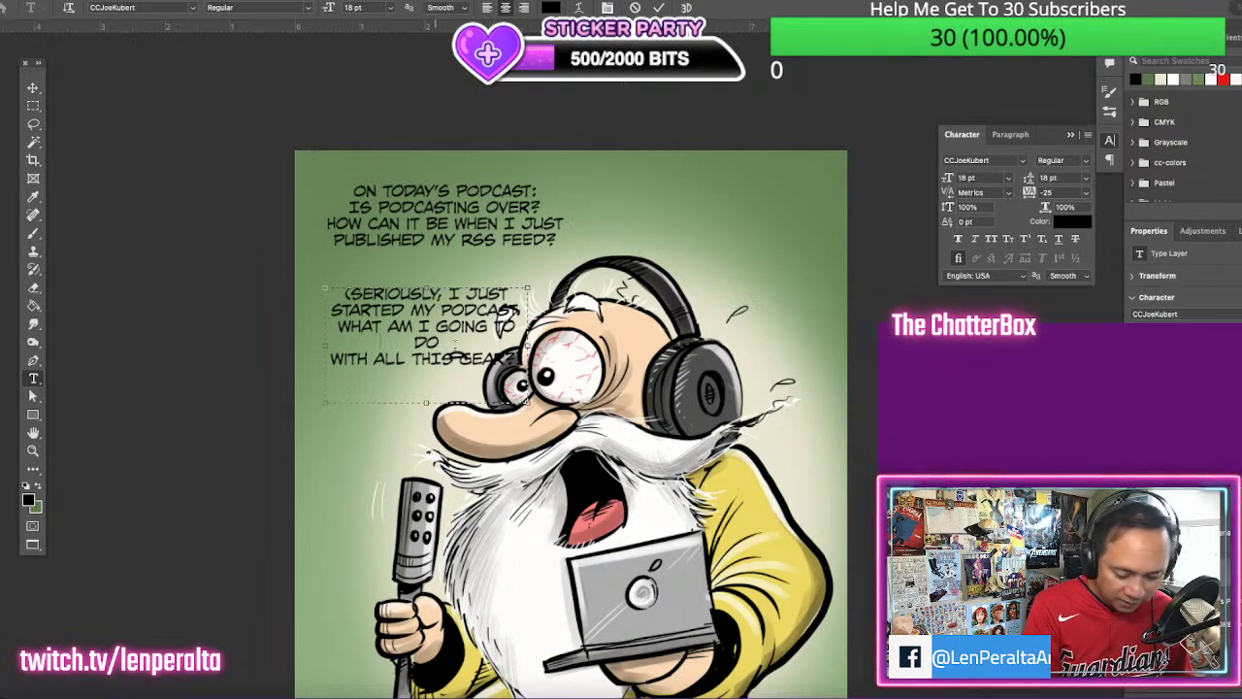
key("BackSpace")
Move the parenthetical text up so it sits close beneath the main caption
left_click(34, 88)
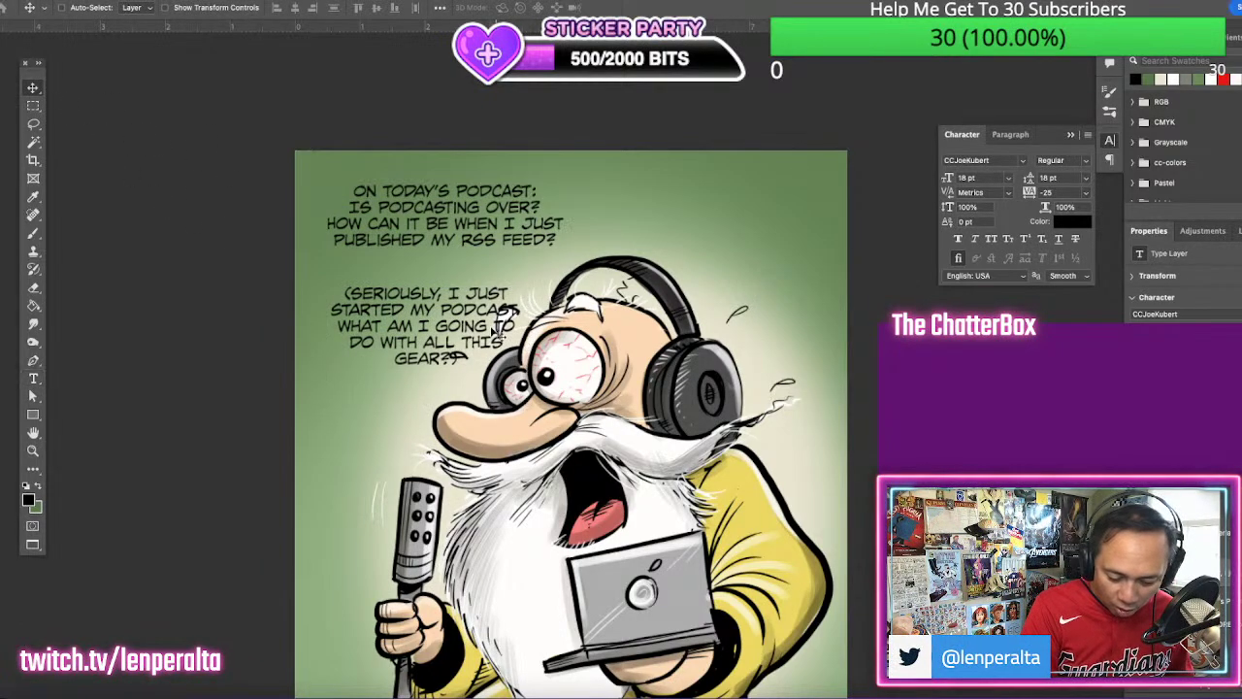
left_click_drag(475, 332, 474, 294)
key("super+minus")
key("super+minus")
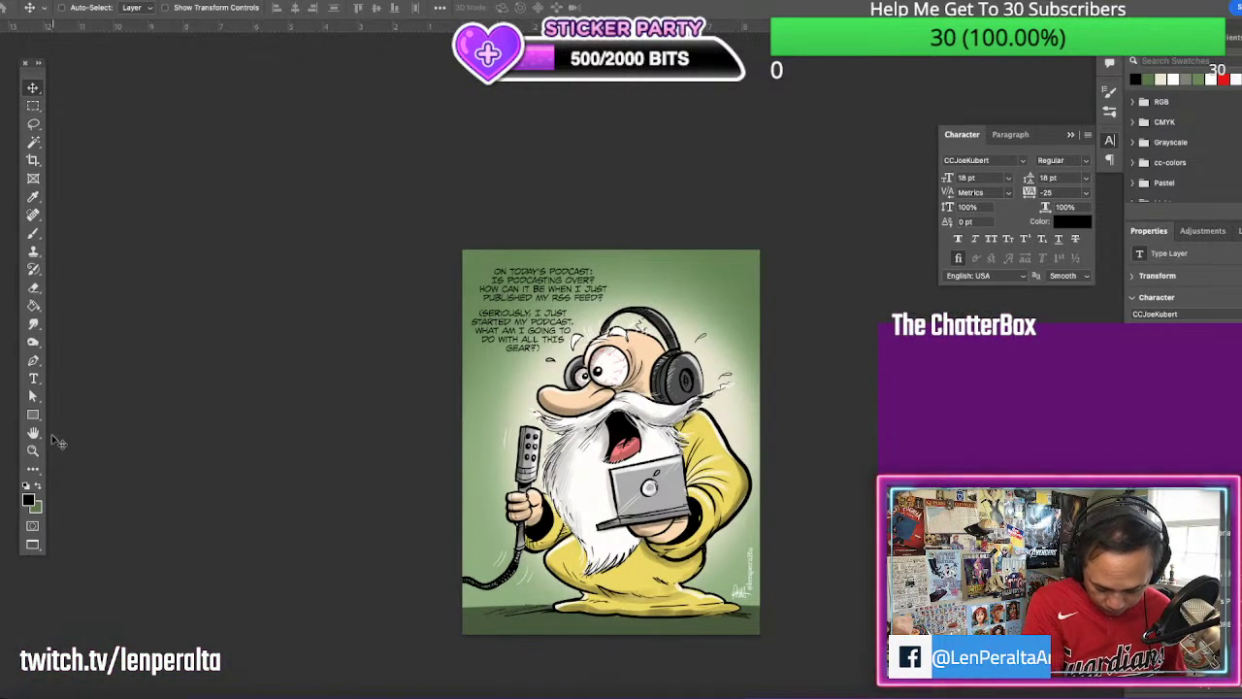
Delete "HOW CAN IT BE WHEN" from the main caption and replace the question mark after "FEED" with a period
key("z")
left_click(573, 282)
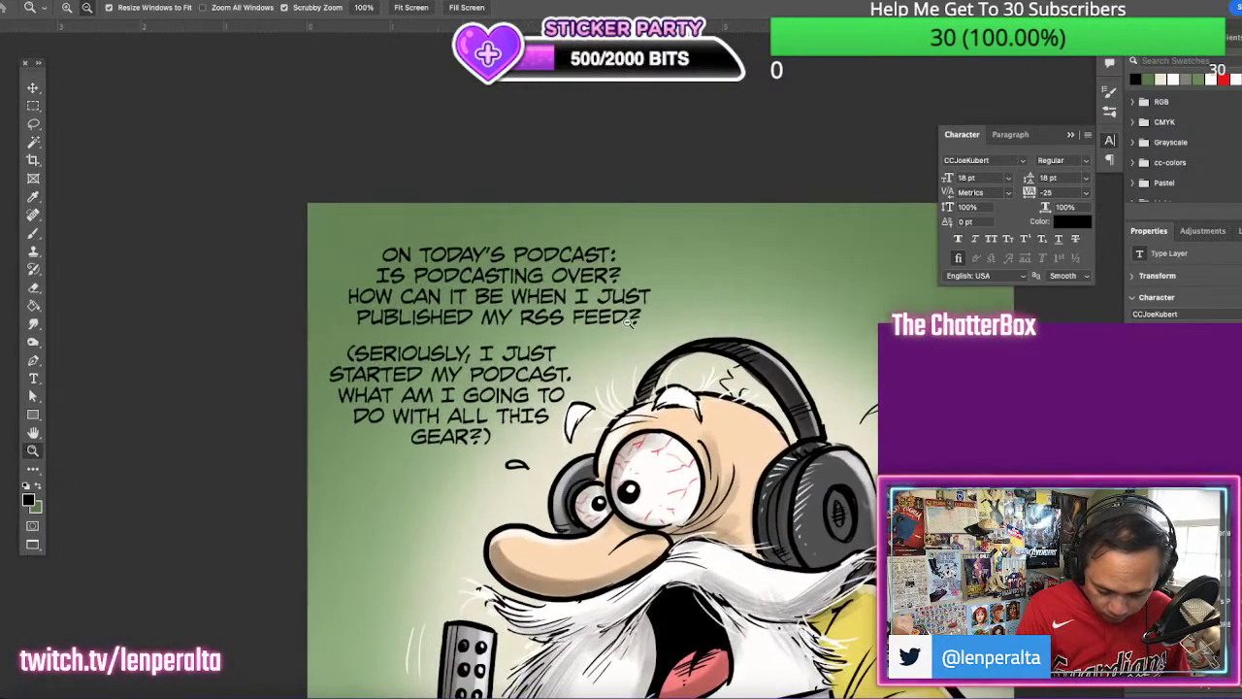
left_click(34, 377)
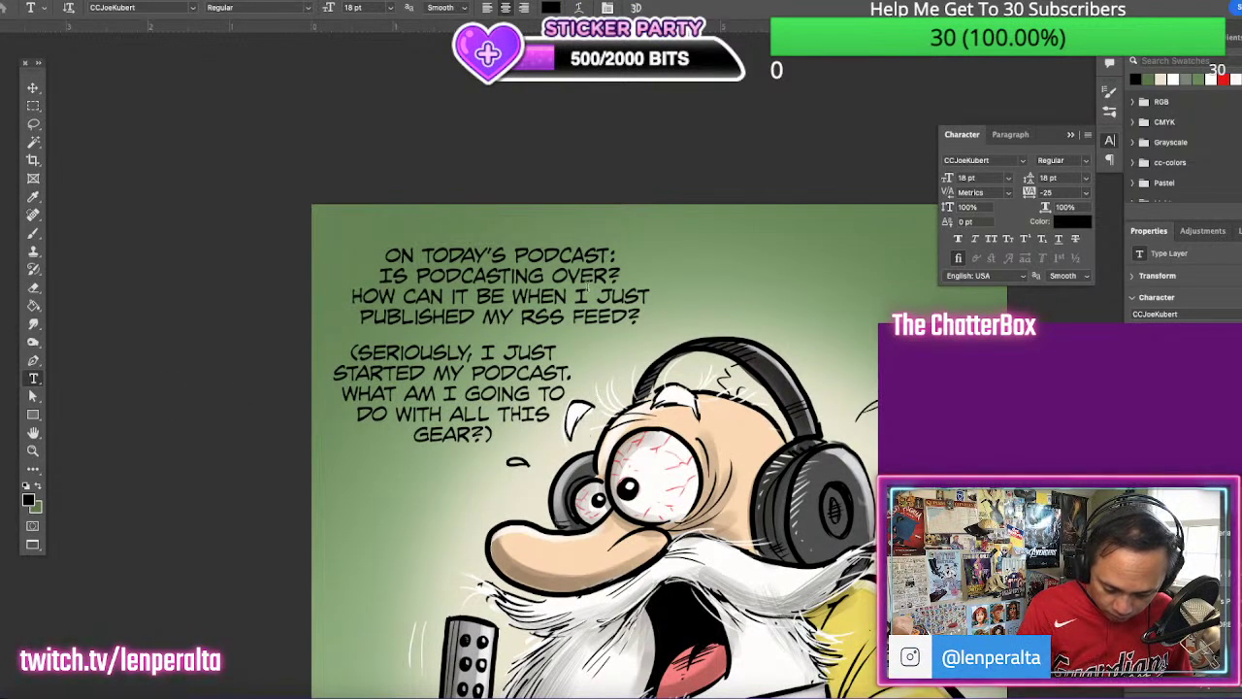
left_click_drag(577, 296, 349, 296)
key("BackSpace")
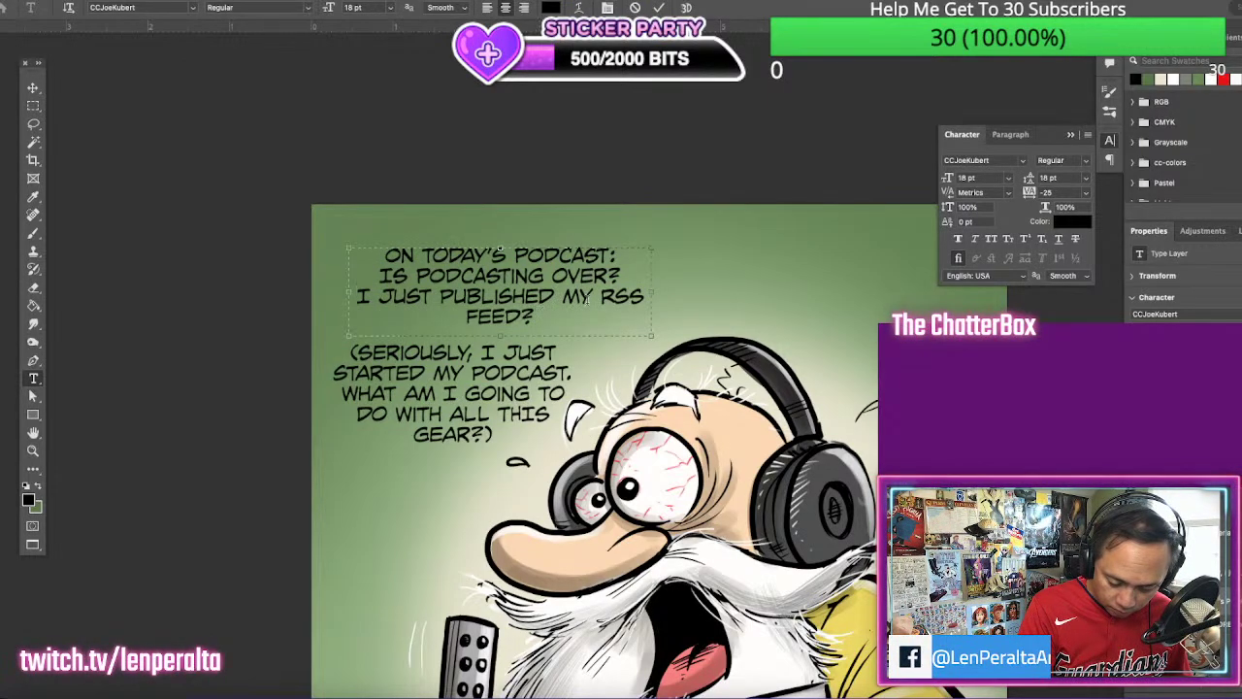
key("BackSpace")
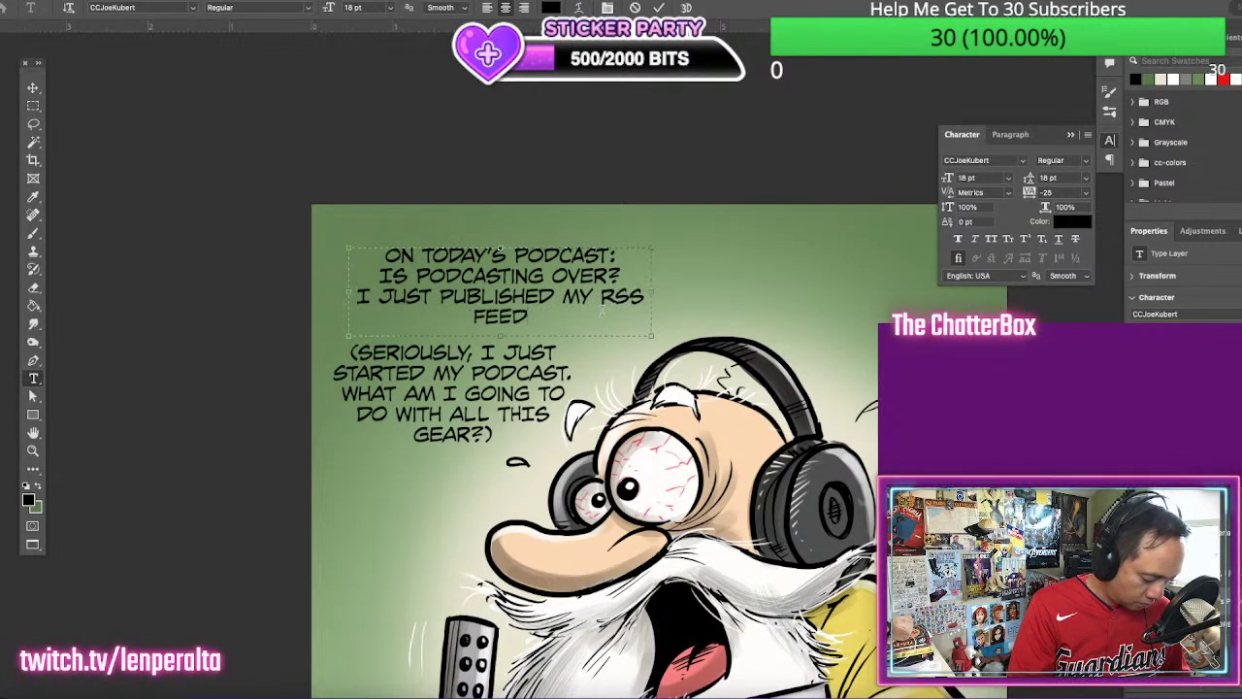
type(".")
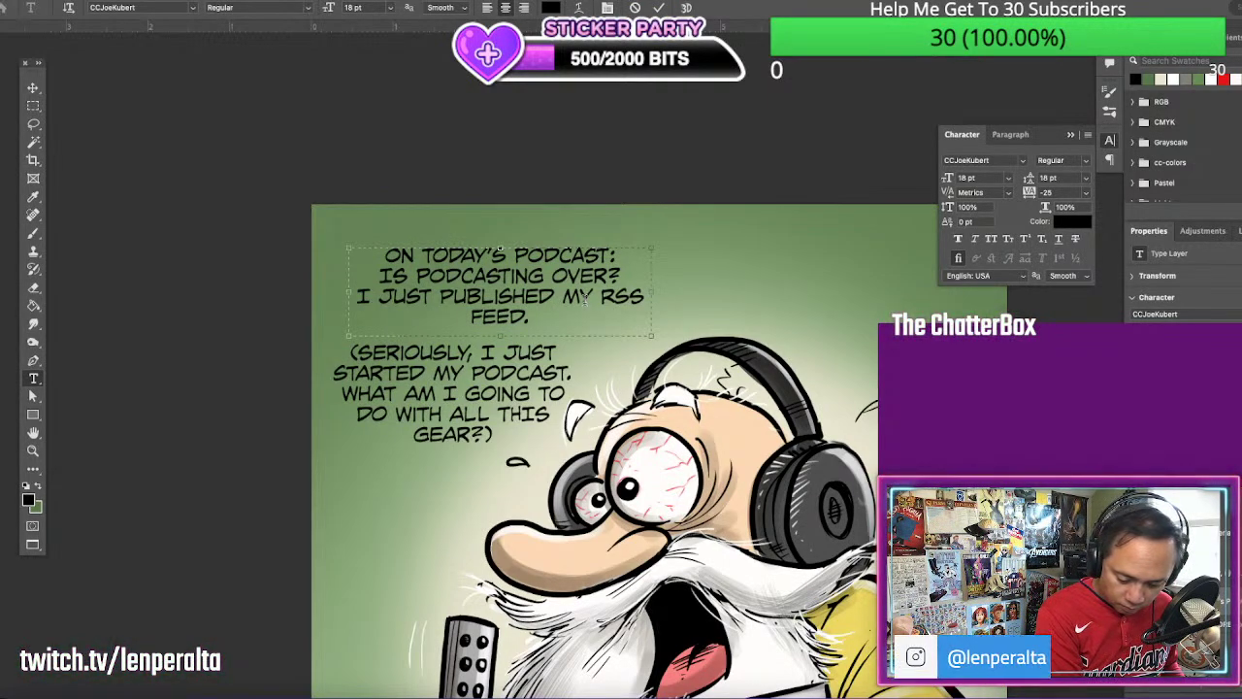
Add the closing sentence "IT CAN'T BE OVER." after "FEED." in the main caption
type(" IT CAN;T")
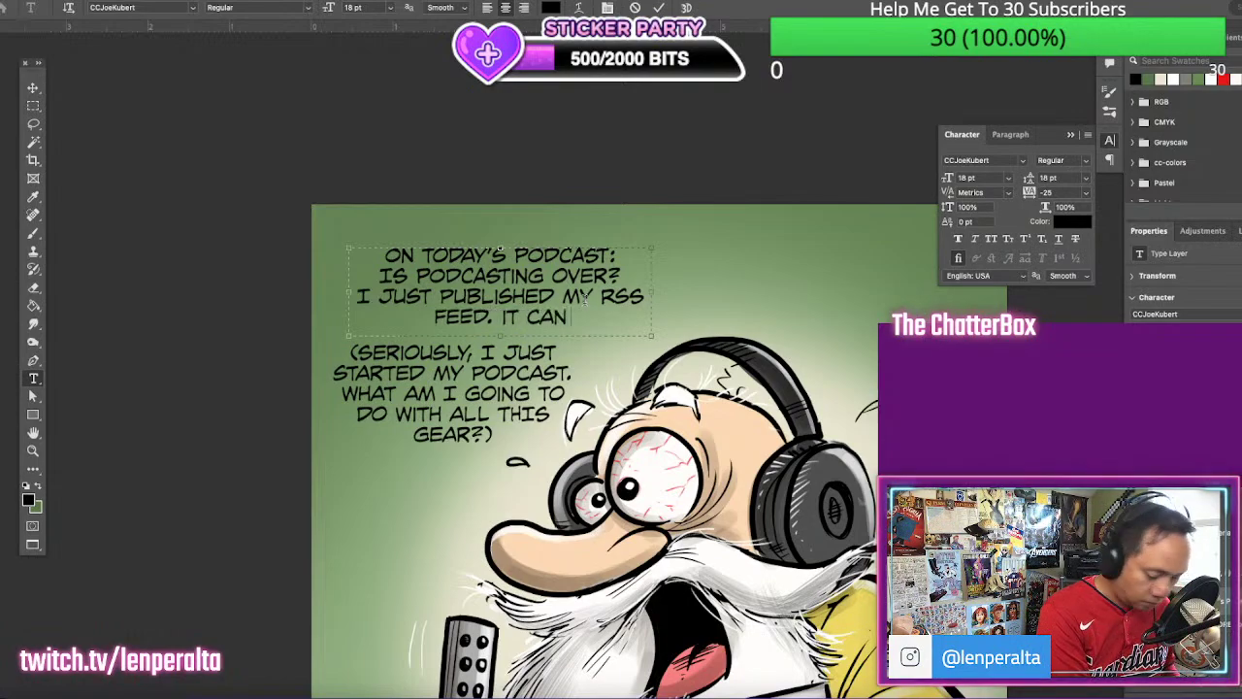
key("BackSpace")
key("BackSpace")
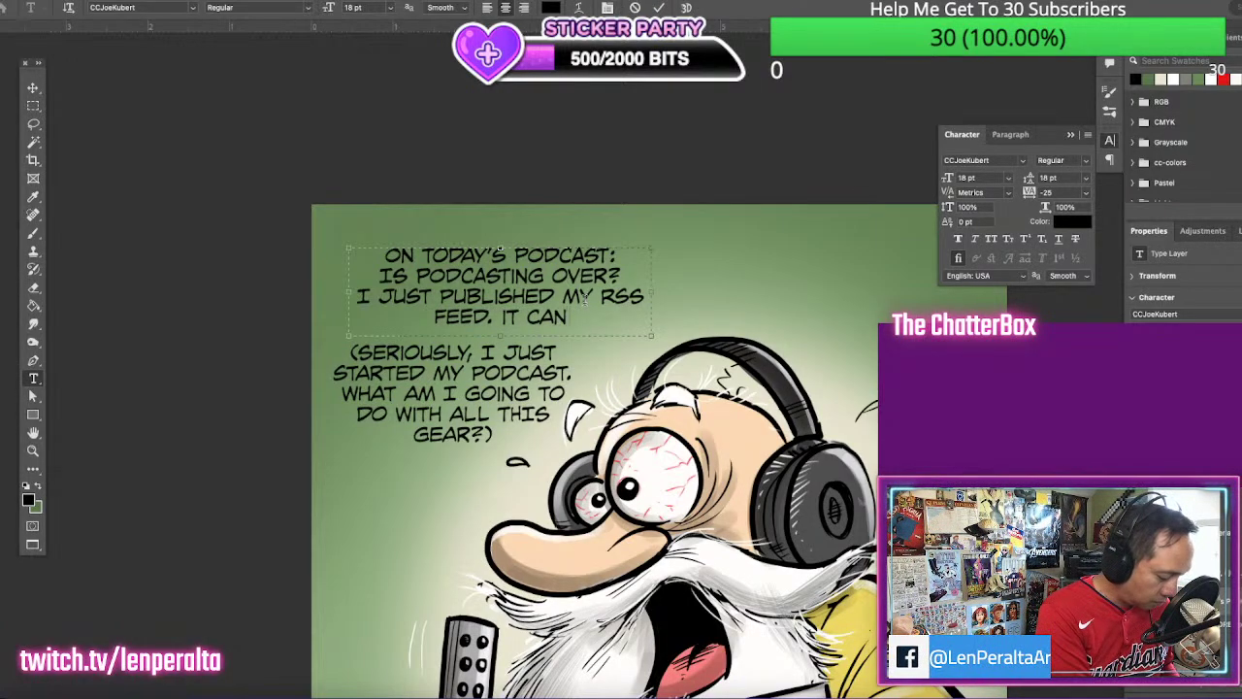
type("'T BE OVER")
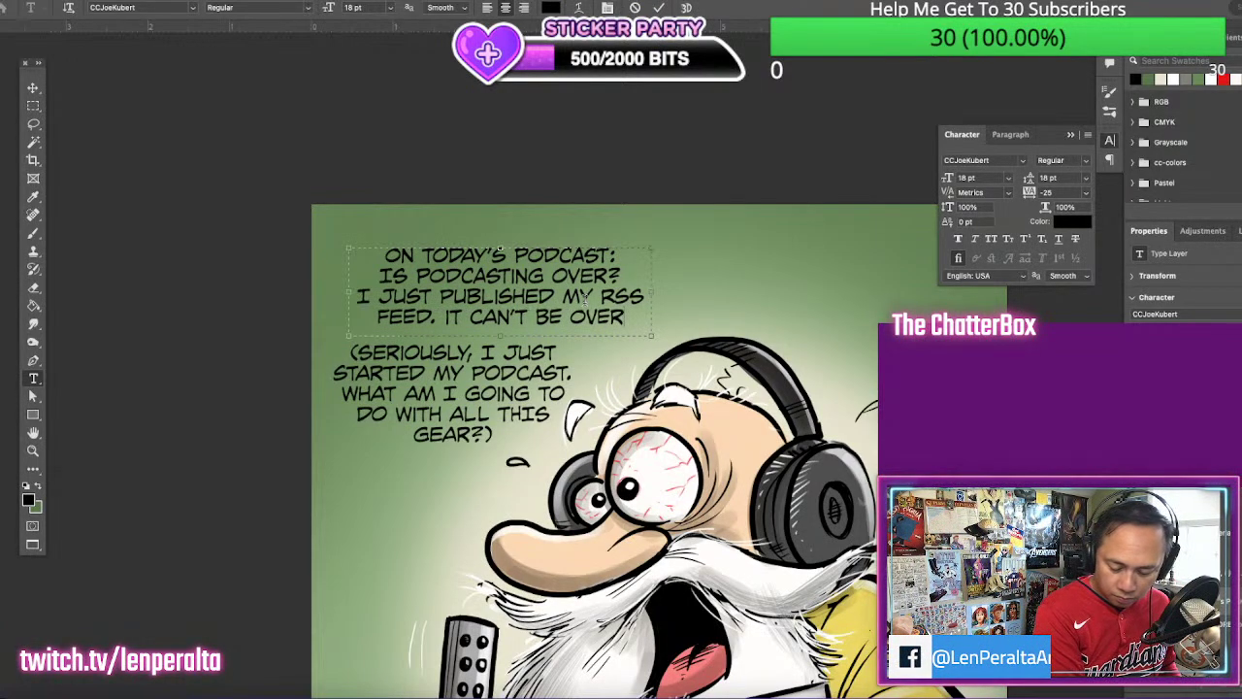
type(".")
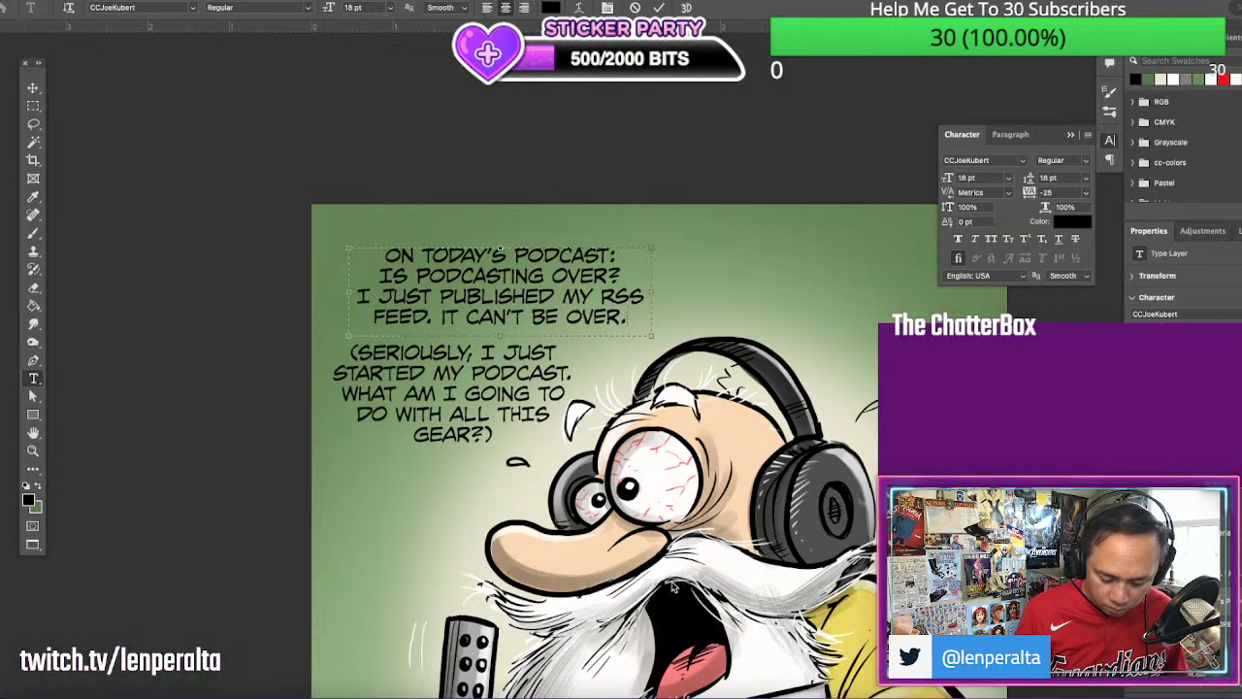
Delete "I JUST STARTED MY PODCAST." from the parenthetical text
left_click(35, 90)
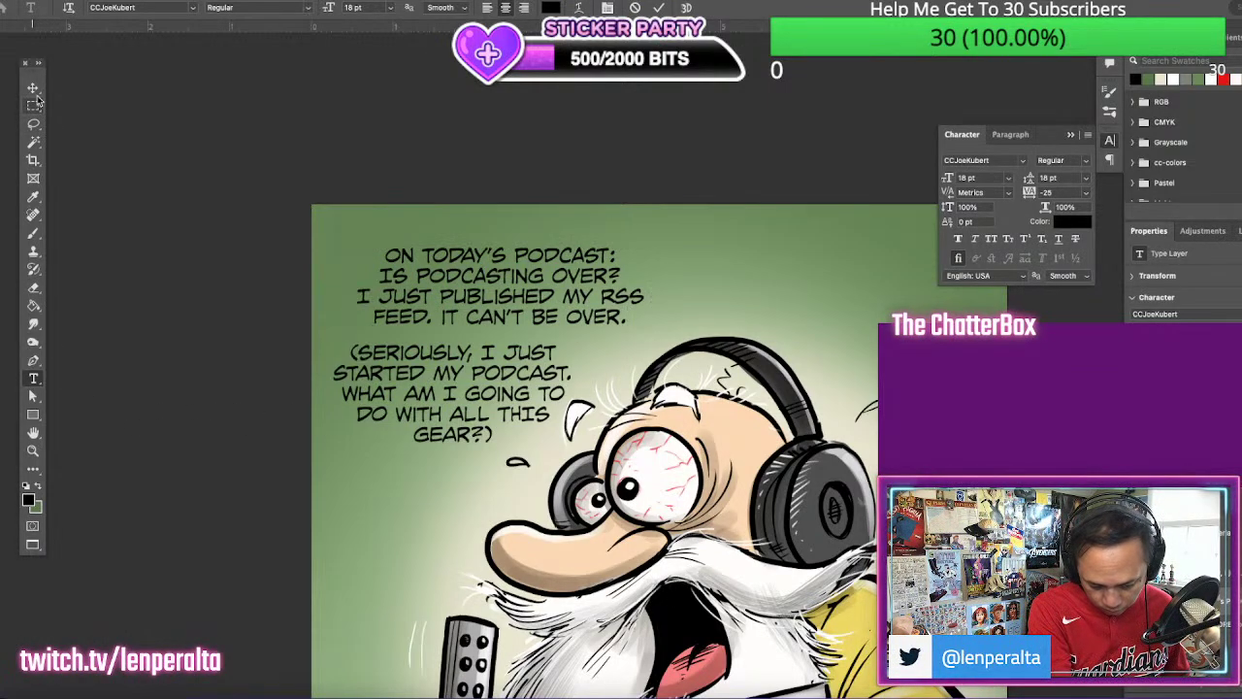
left_click(35, 378)
left_click_drag(485, 350, 574, 374)
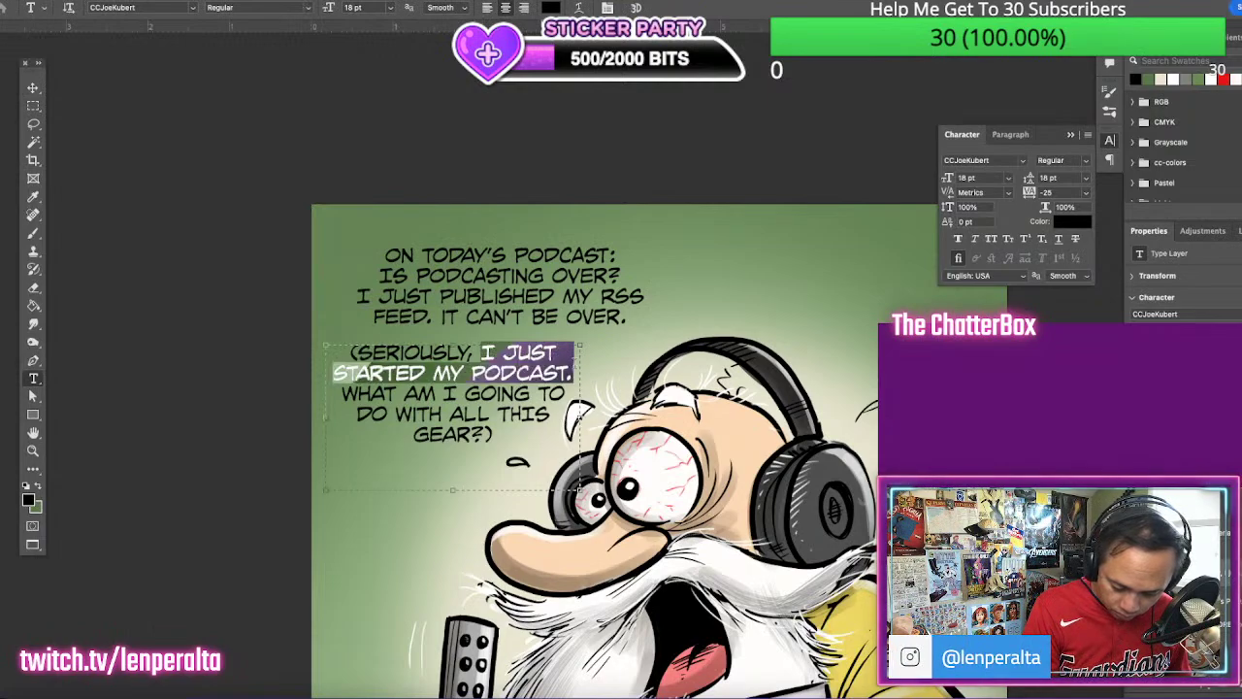
key("BackSpace")
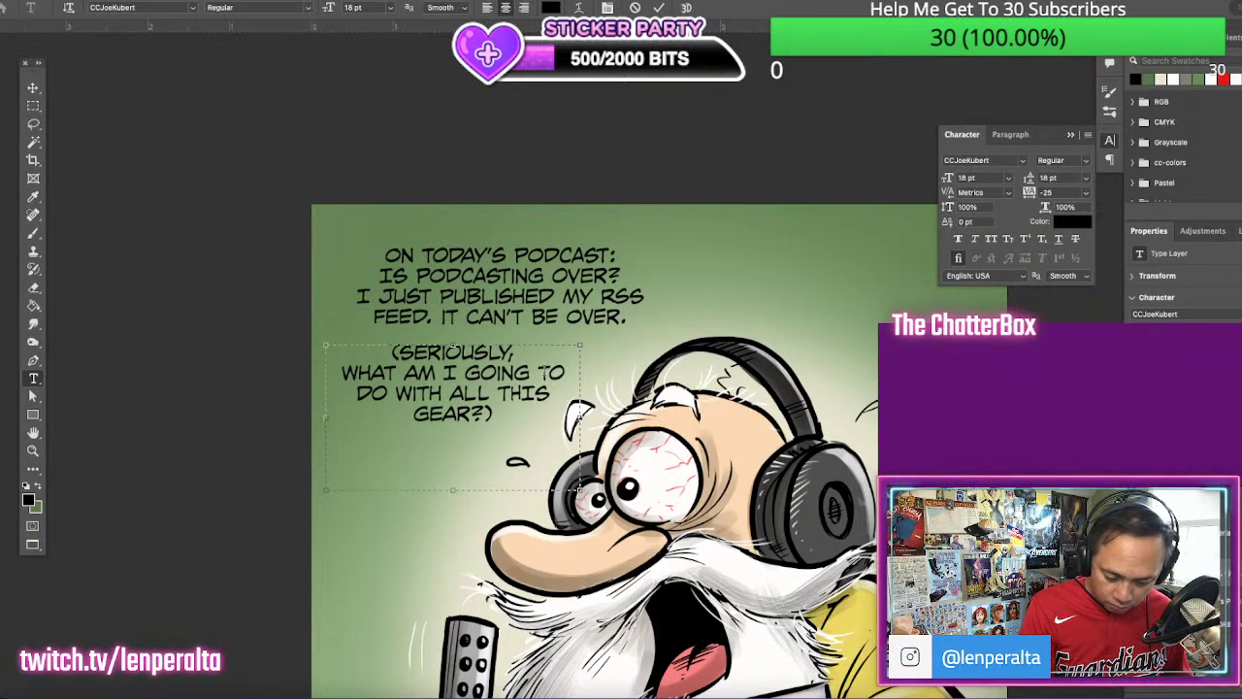
key("BackSpace")
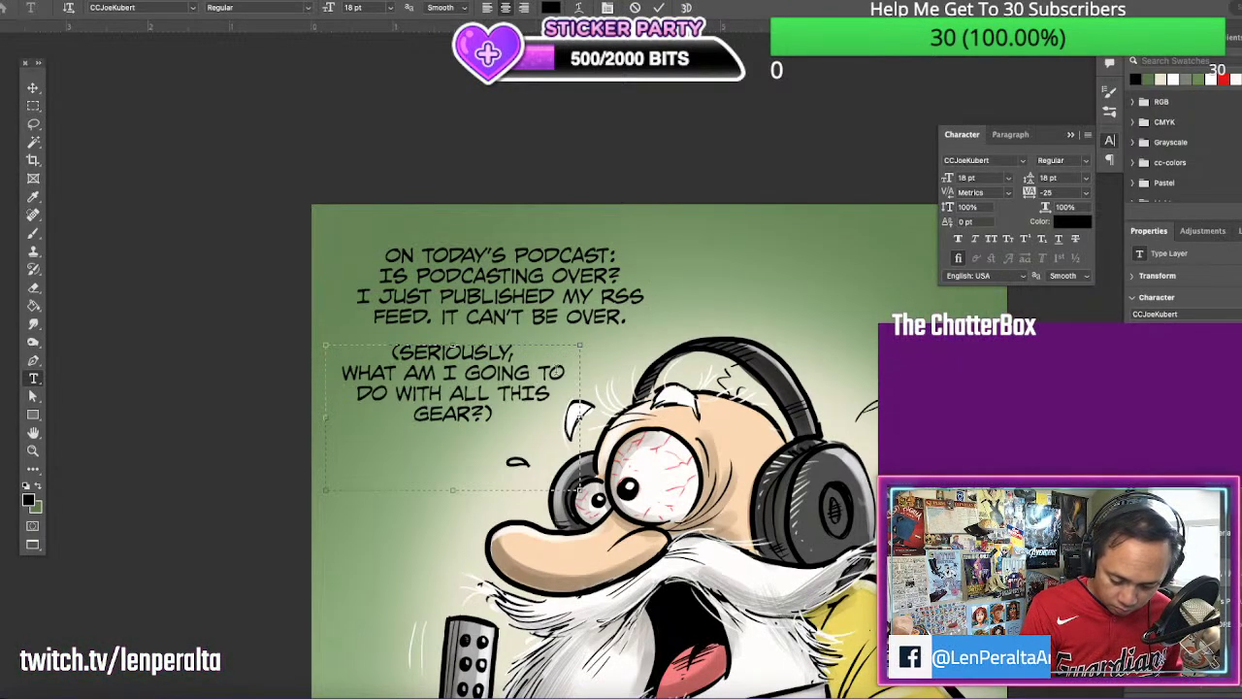
Break the parenthetical's lines after "GOING" and "ALL", and nudge it up and to the right beneath the main caption
key("Return")
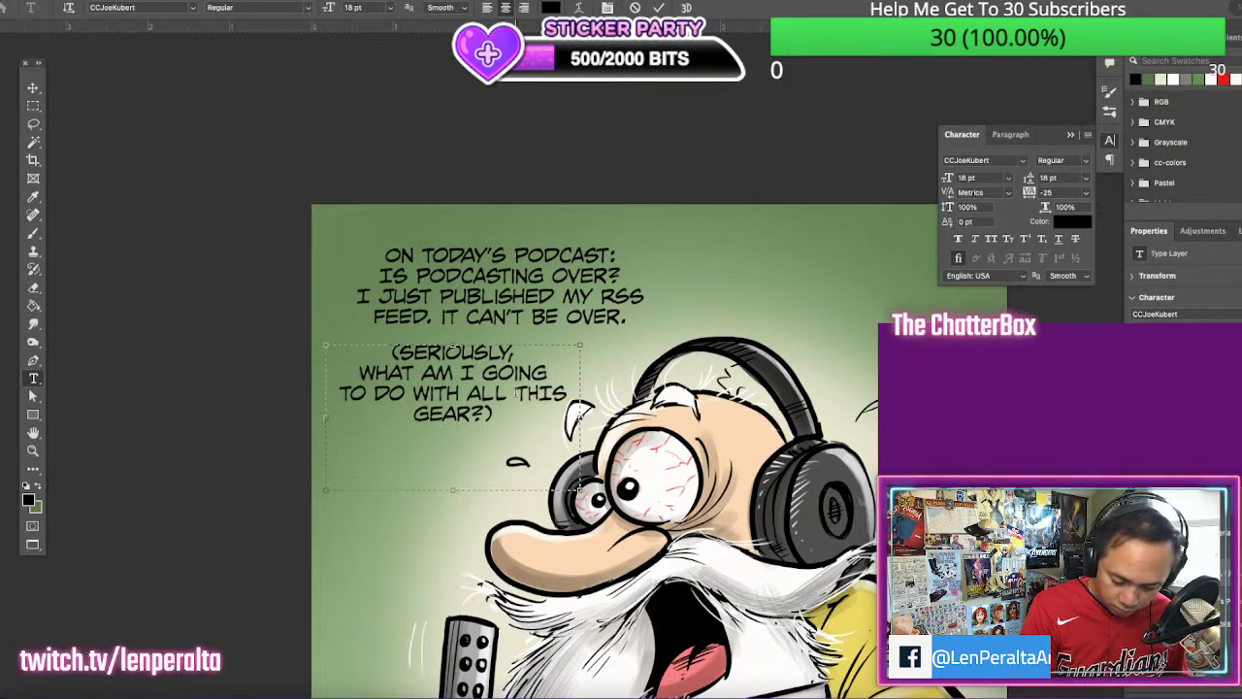
left_click(519, 391)
key("Return")
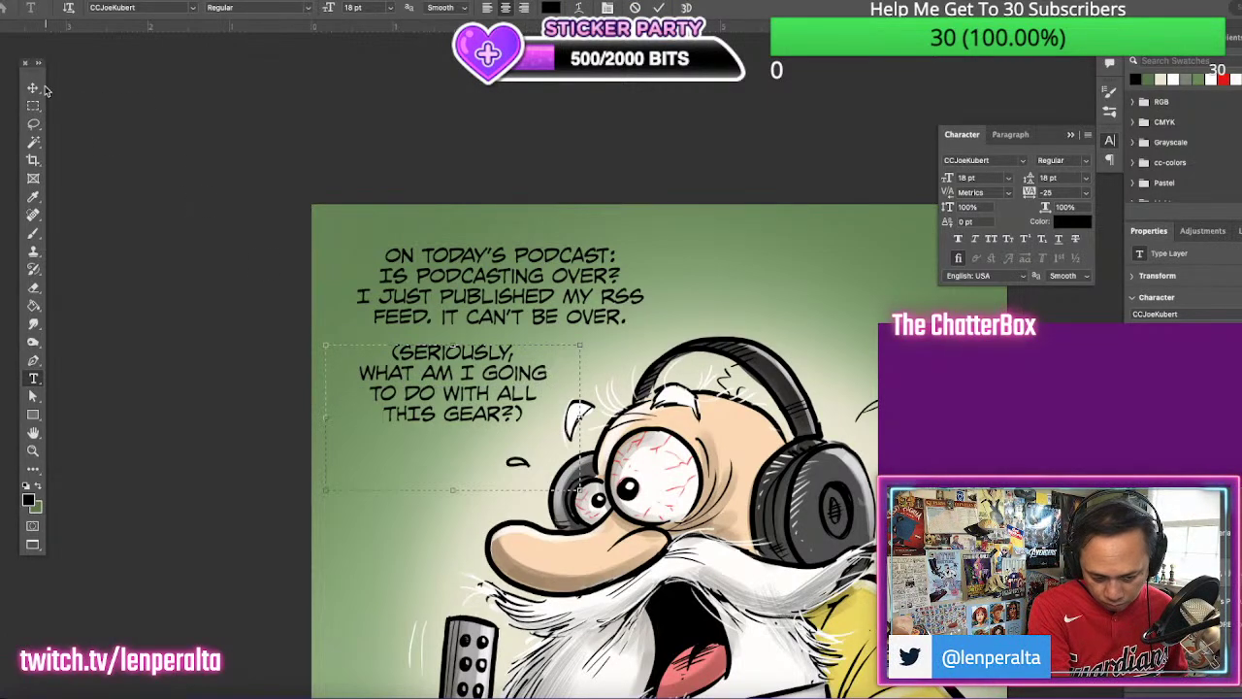
left_click(35, 88)
left_click_drag(529, 392, 536, 387)
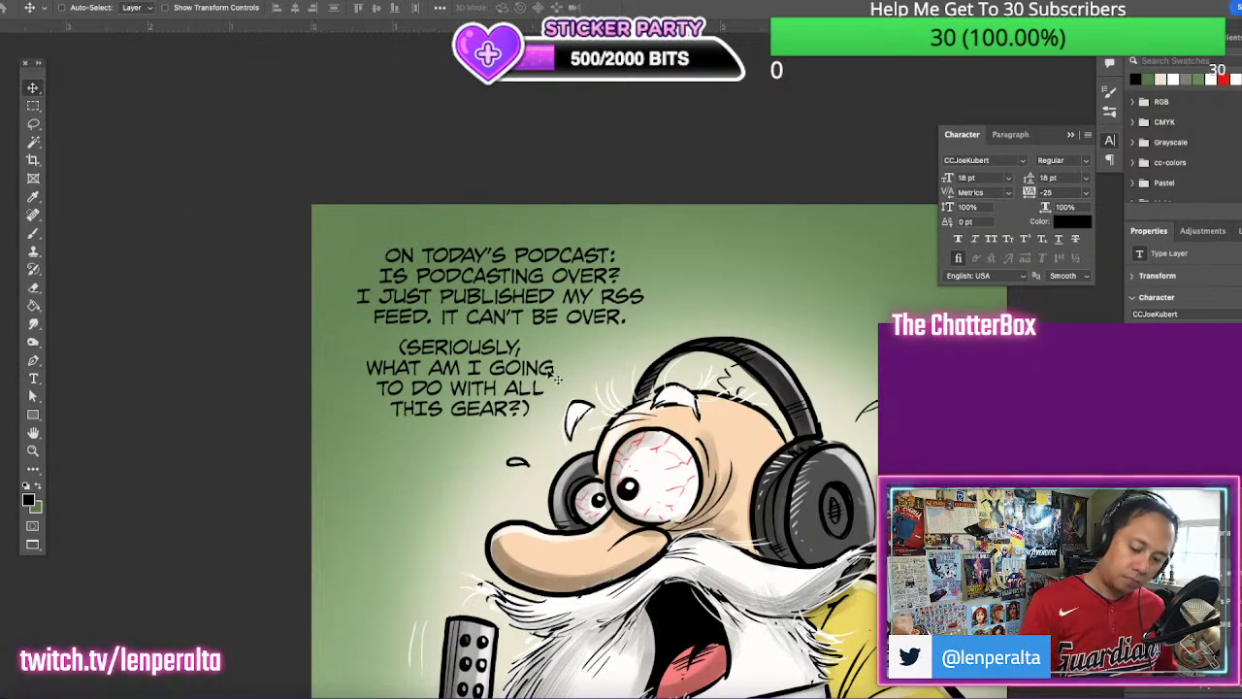
key("super+minus")
key("ctrl+minus")
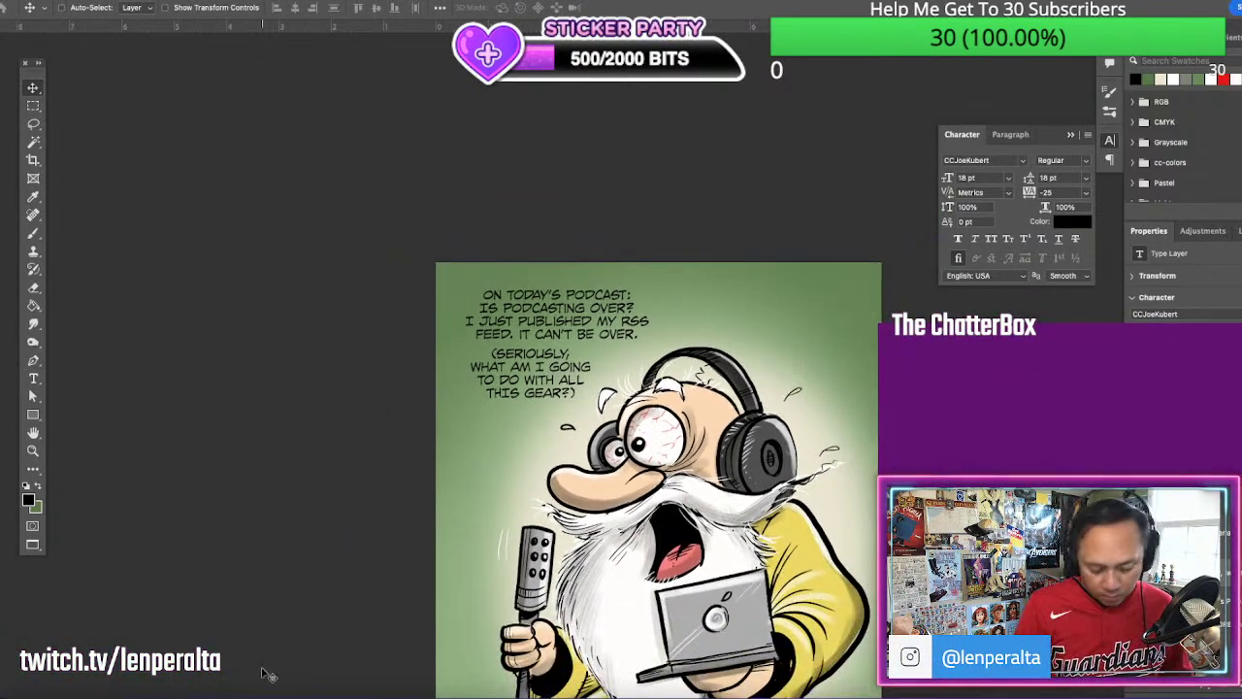
Set the line "IS PODCASTING OVER?" in the main caption to Bold Italic
key("t")
left_click_drag(480, 308, 636, 308)
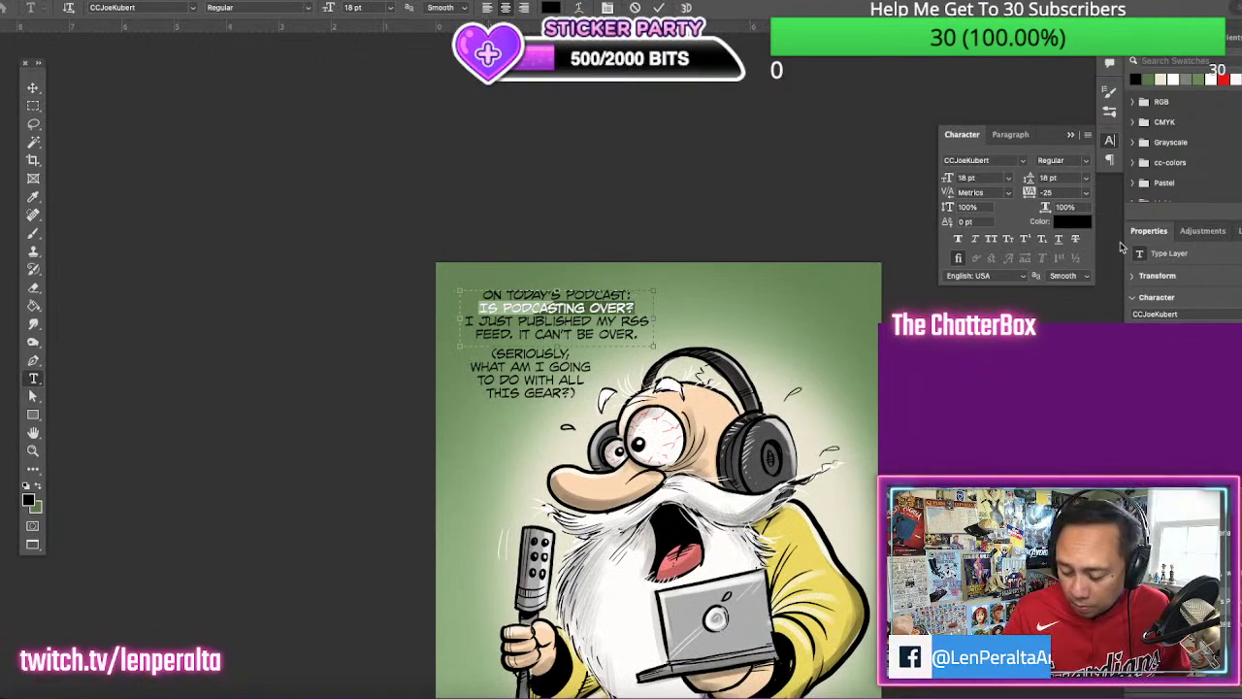
left_click(1083, 161)
left_click(1085, 175)
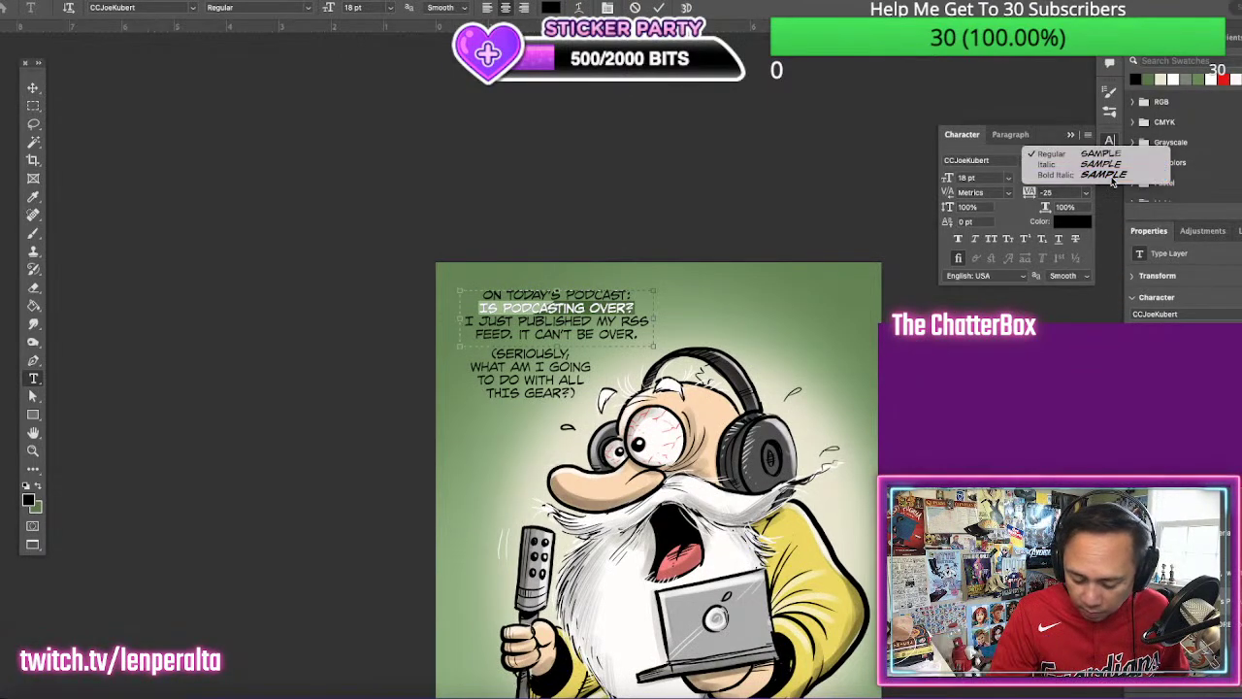
left_click(34, 88)
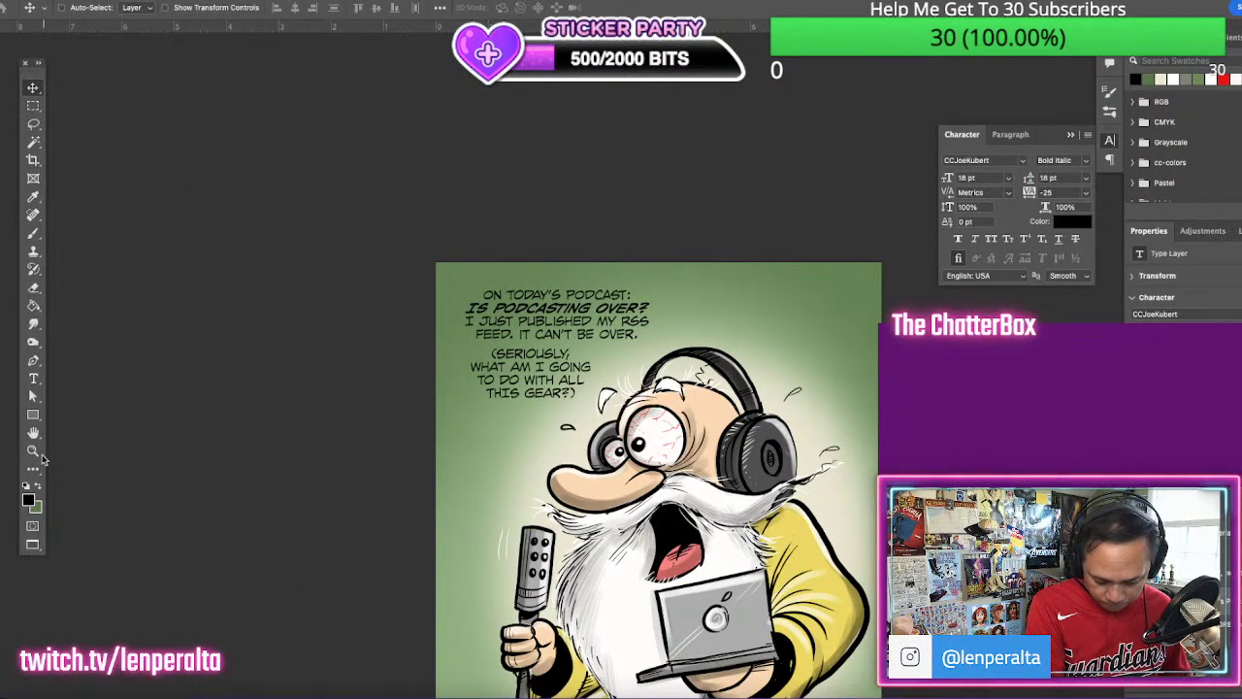
Set the foreground color to white
left_click(32, 432)
left_click_drag(769, 475, 705, 337)
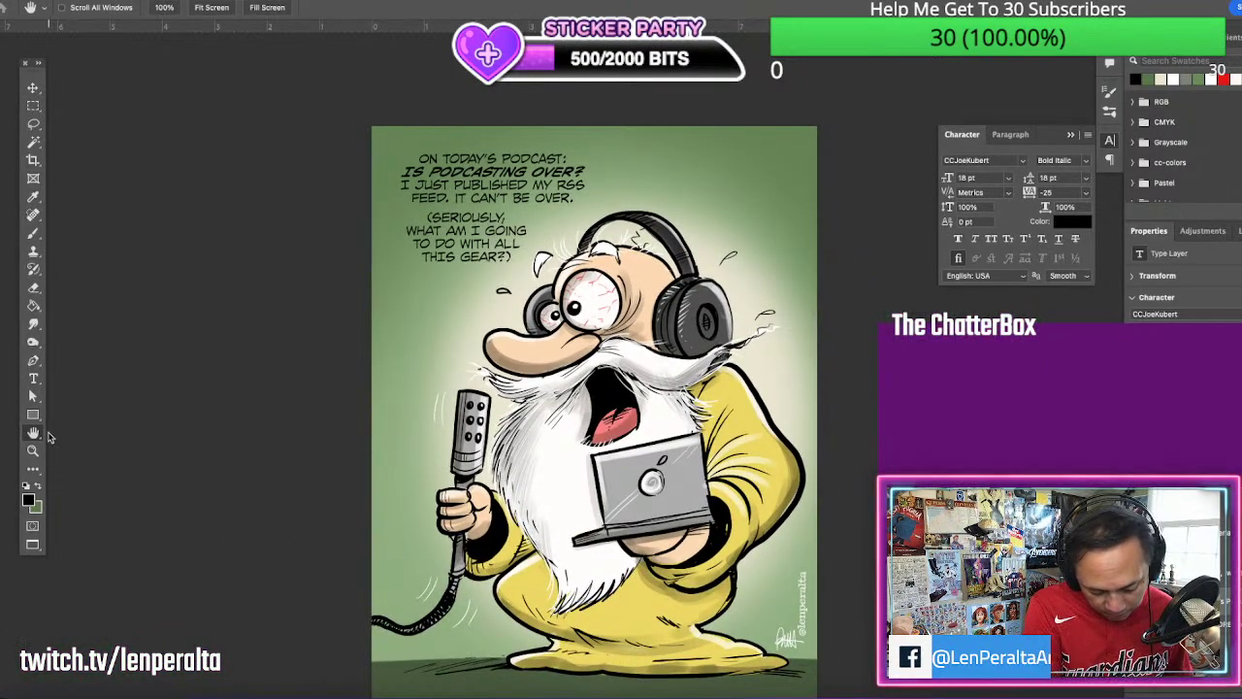
key("i")
left_click(29, 499)
left_click(827, 411)
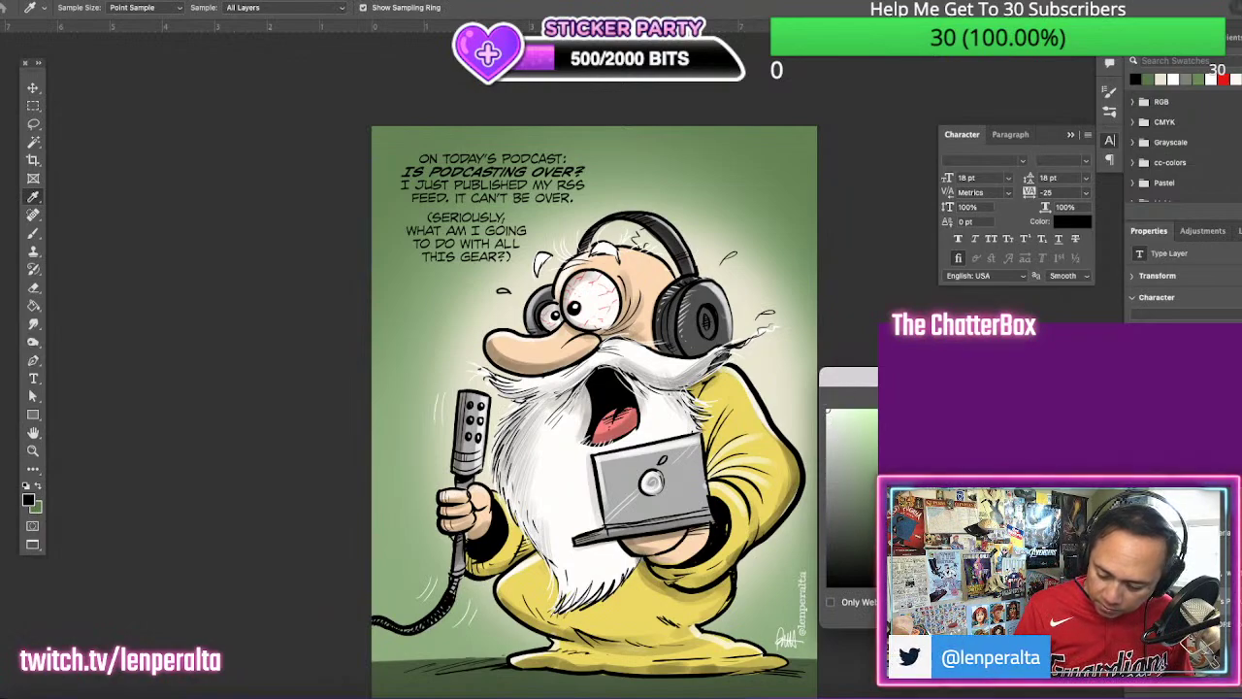
left_click(1159, 408)
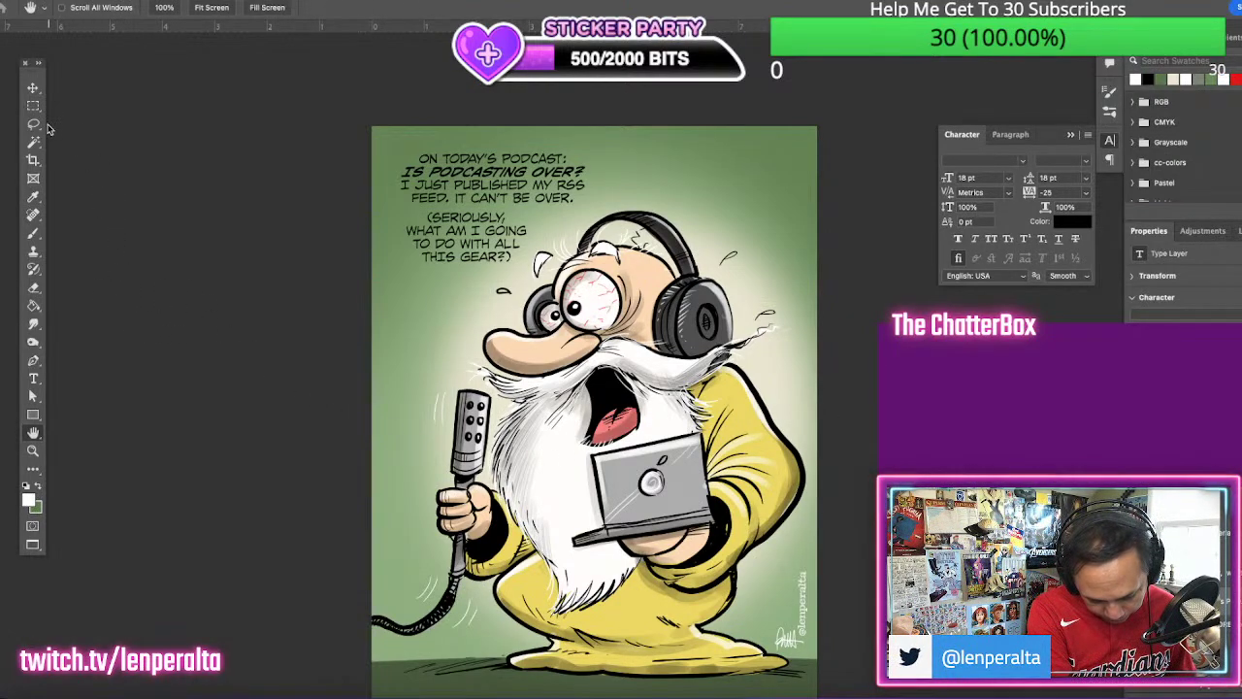
Draw a white ellipse about 1274 by 524 px over the main caption and send it behind the text
left_click(39, 124)
left_click(32, 414)
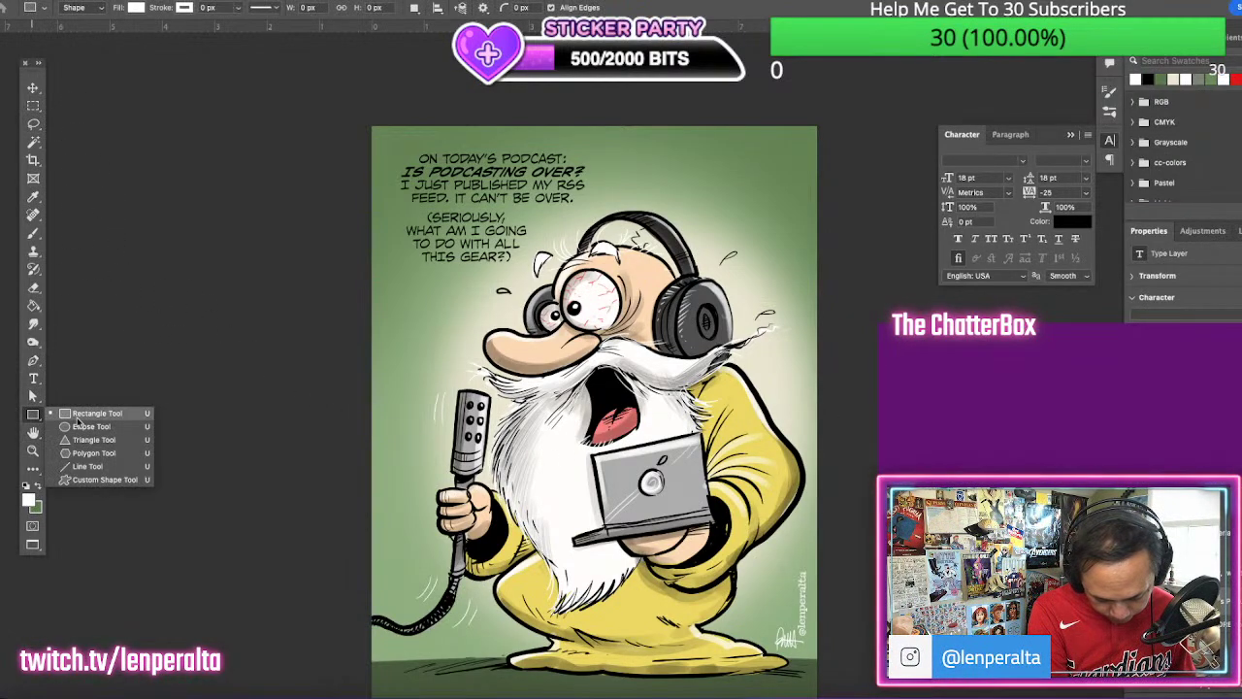
left_click(83, 433)
left_click_drag(392, 144, 609, 227)
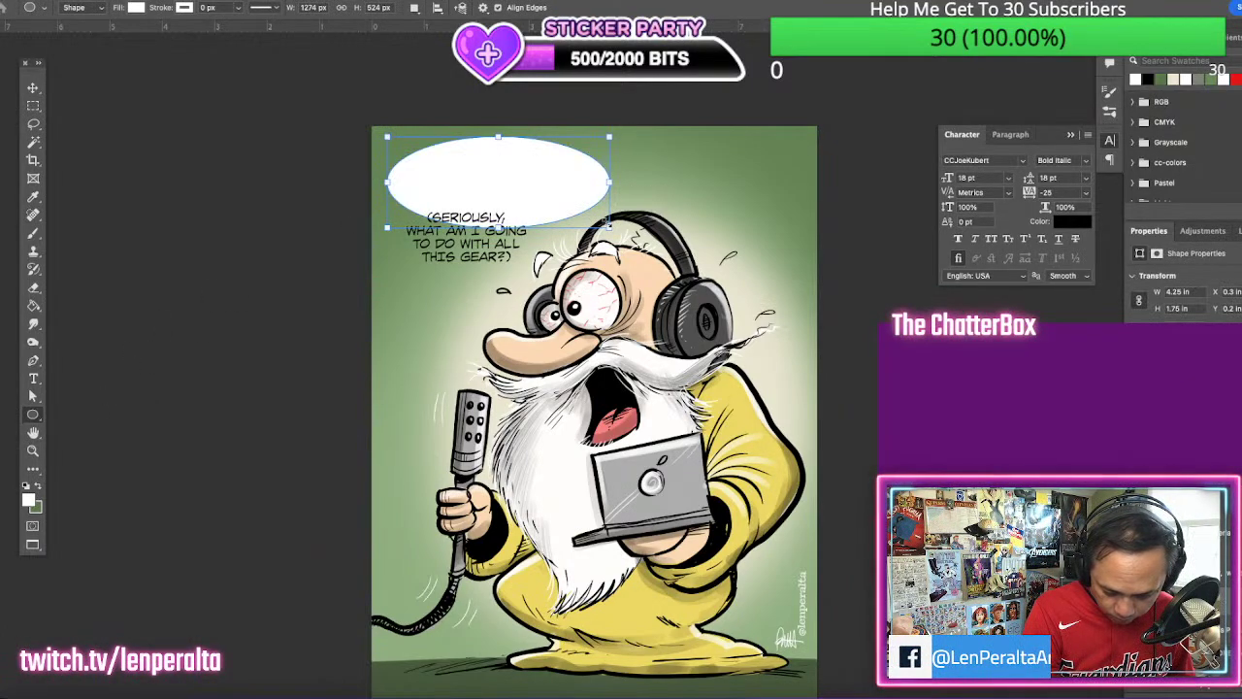
key("super+[")
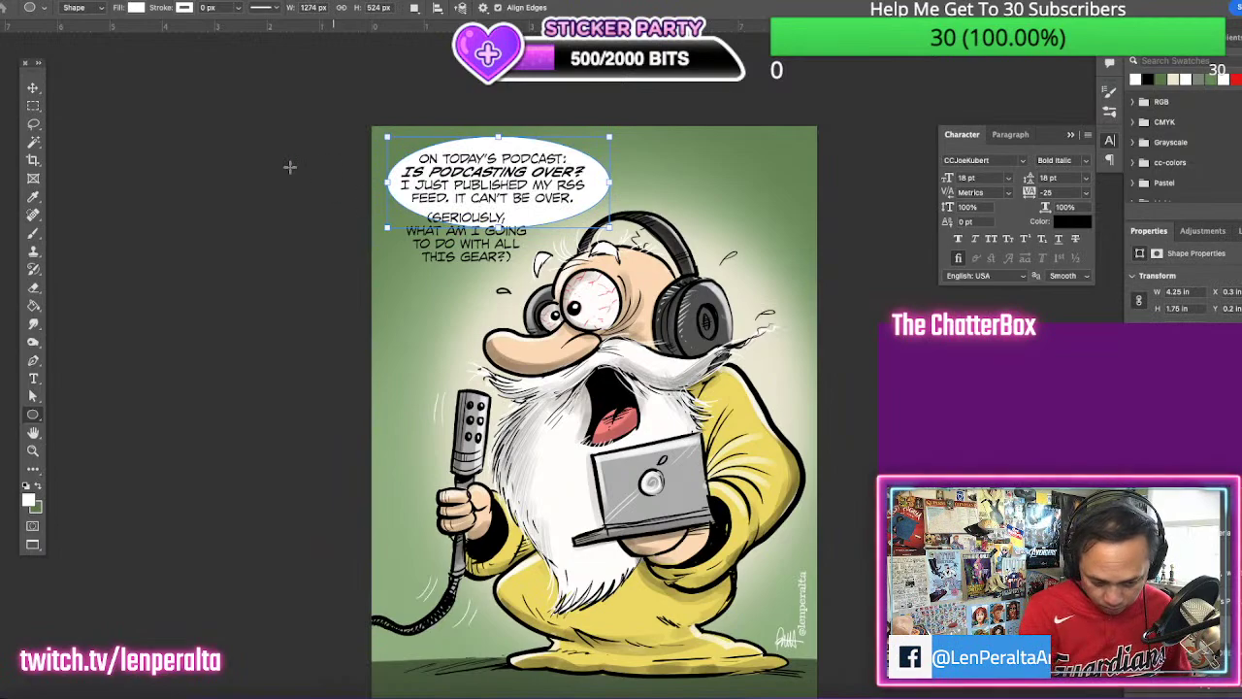
Duplicate the white ellipse behind the parenthetical and shrink the copy to about 2.74 by 1.57 in around the text
left_click_drag(33, 90, 48, 97)
left_click_drag(600, 192, 542, 233)
key("super+z")
key("v")
key("ctrl+t")
left_click_drag(366, 240, 394, 236)
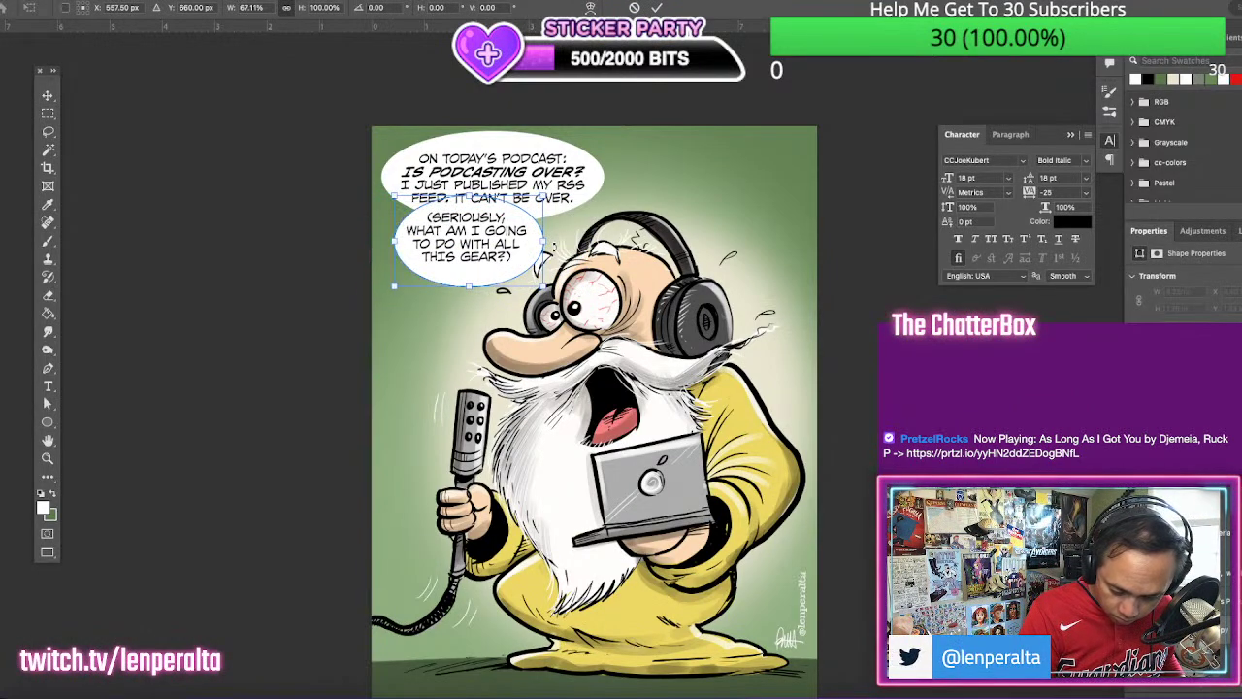
left_click_drag(541, 285, 537, 277)
key("Return")
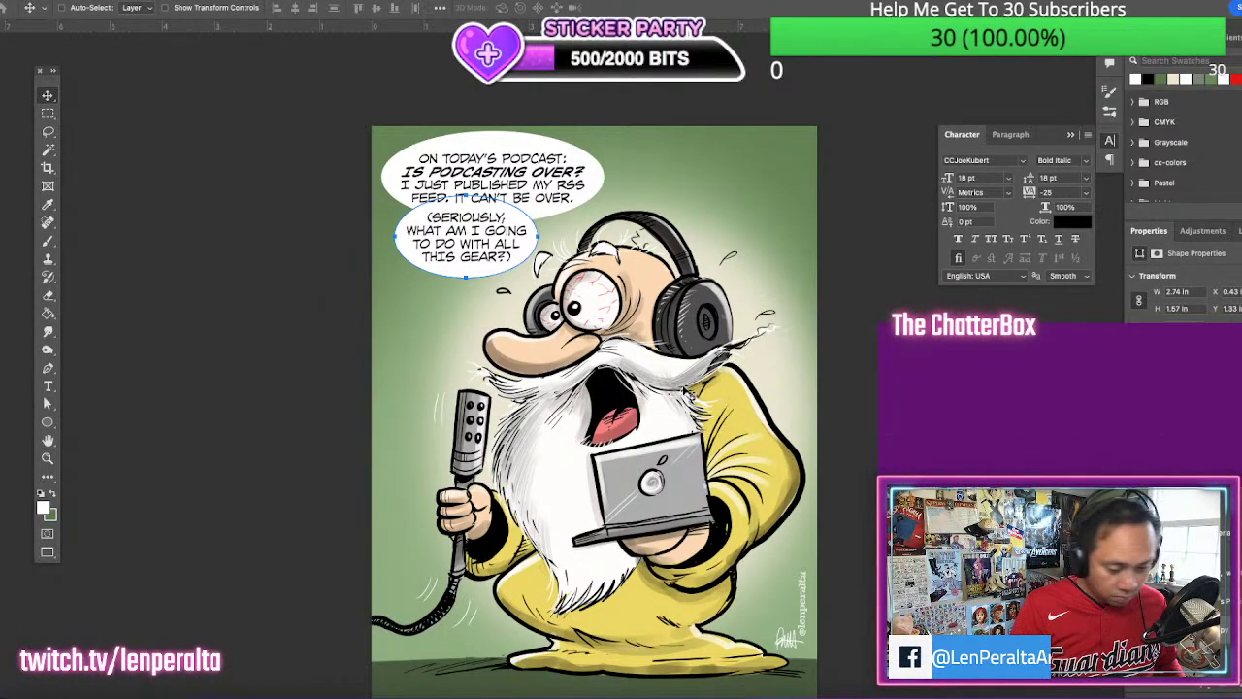
left_click(48, 113)
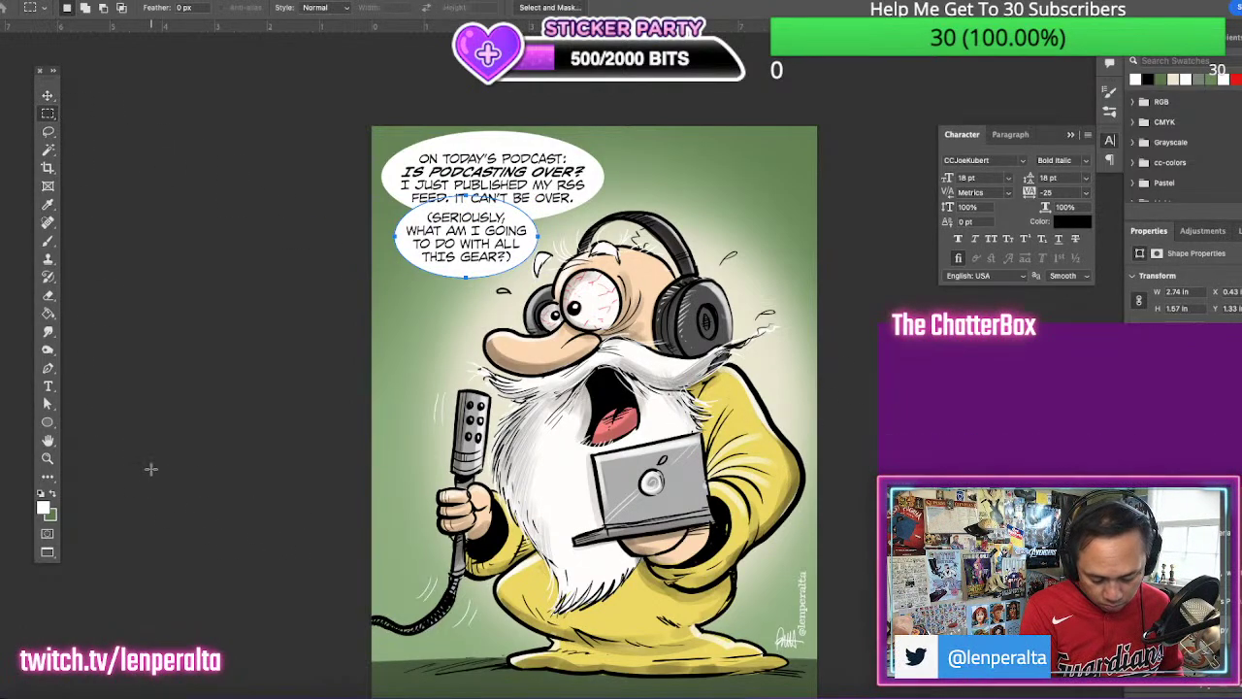
left_click(53, 136)
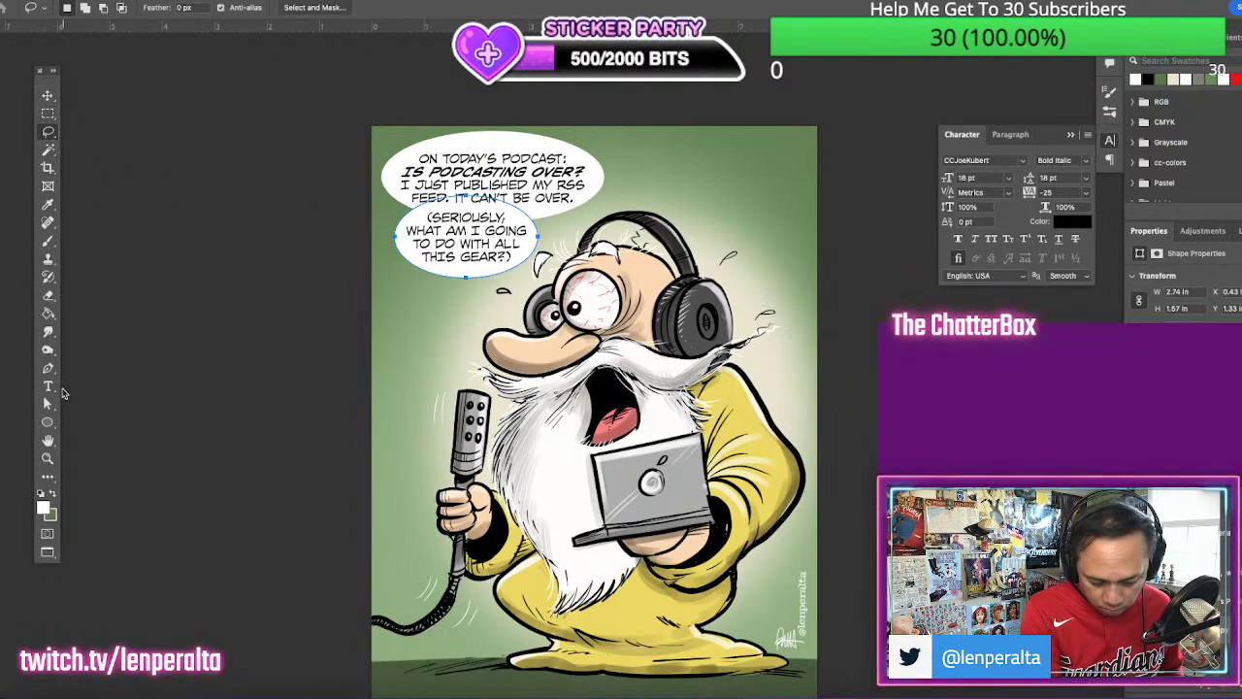
left_click(48, 421)
left_click(47, 95)
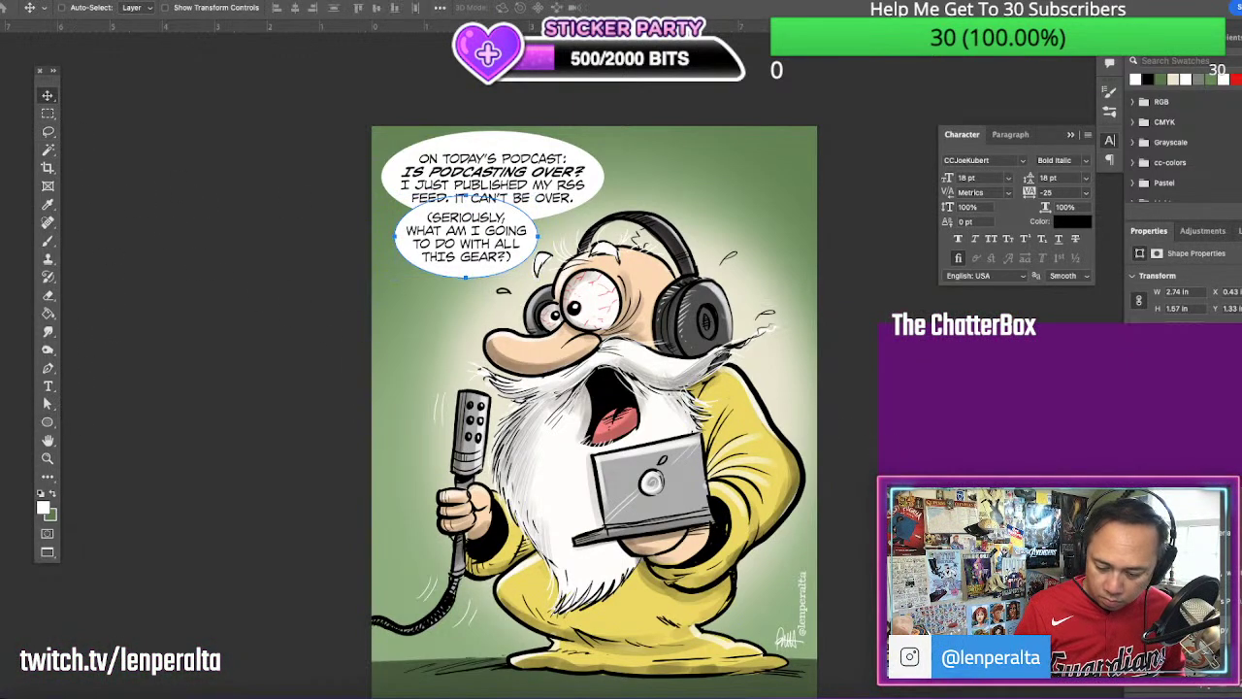
Select a pixel layer for painting and choose the Kyle's Manga - Edge brush at 25 px
left_click(1213, 602)
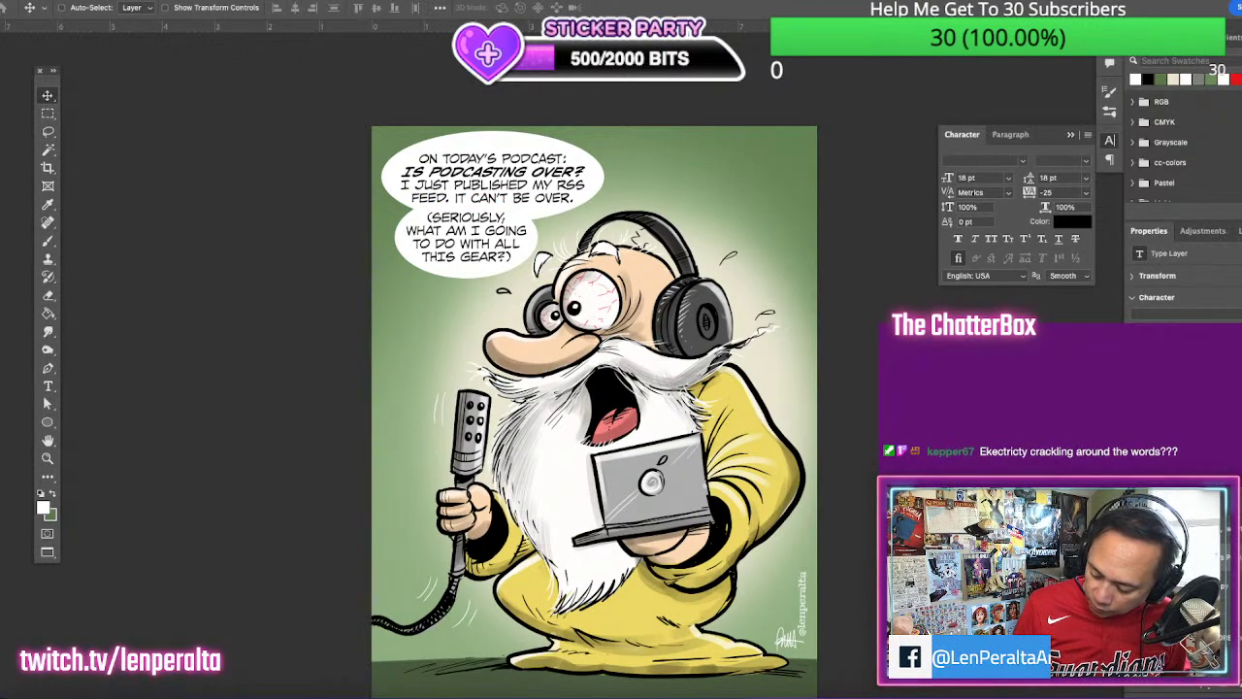
left_click(1213, 615)
left_click(1213, 638)
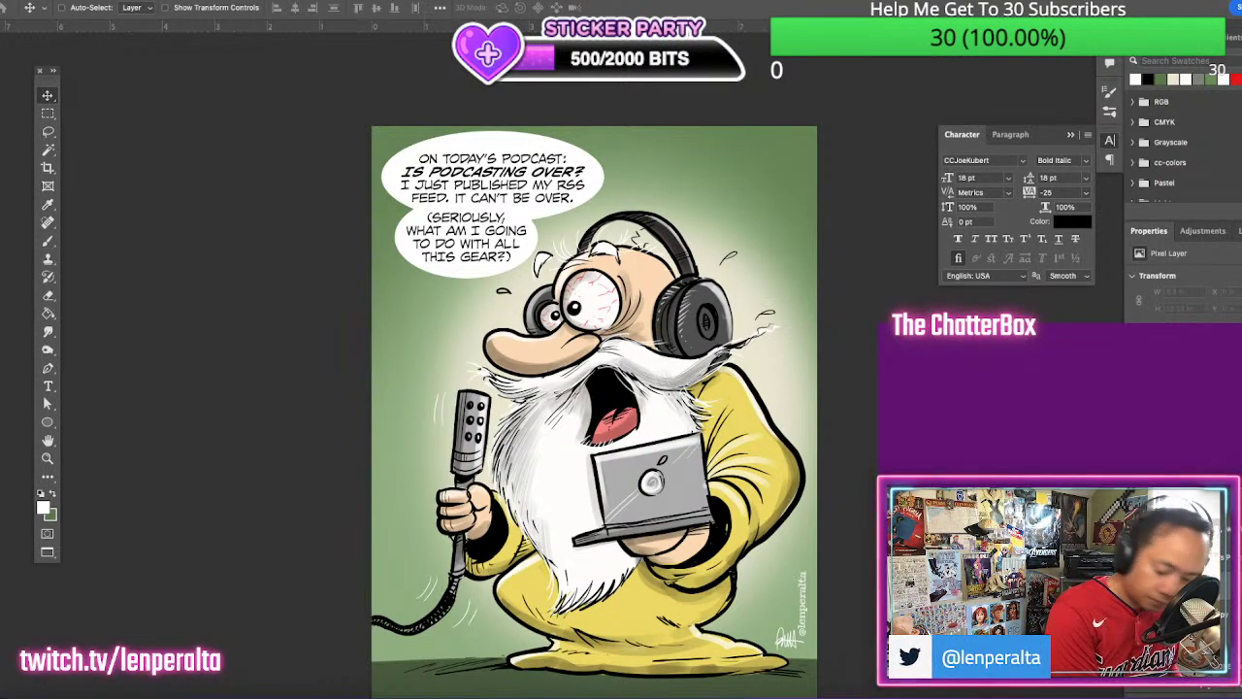
key("b")
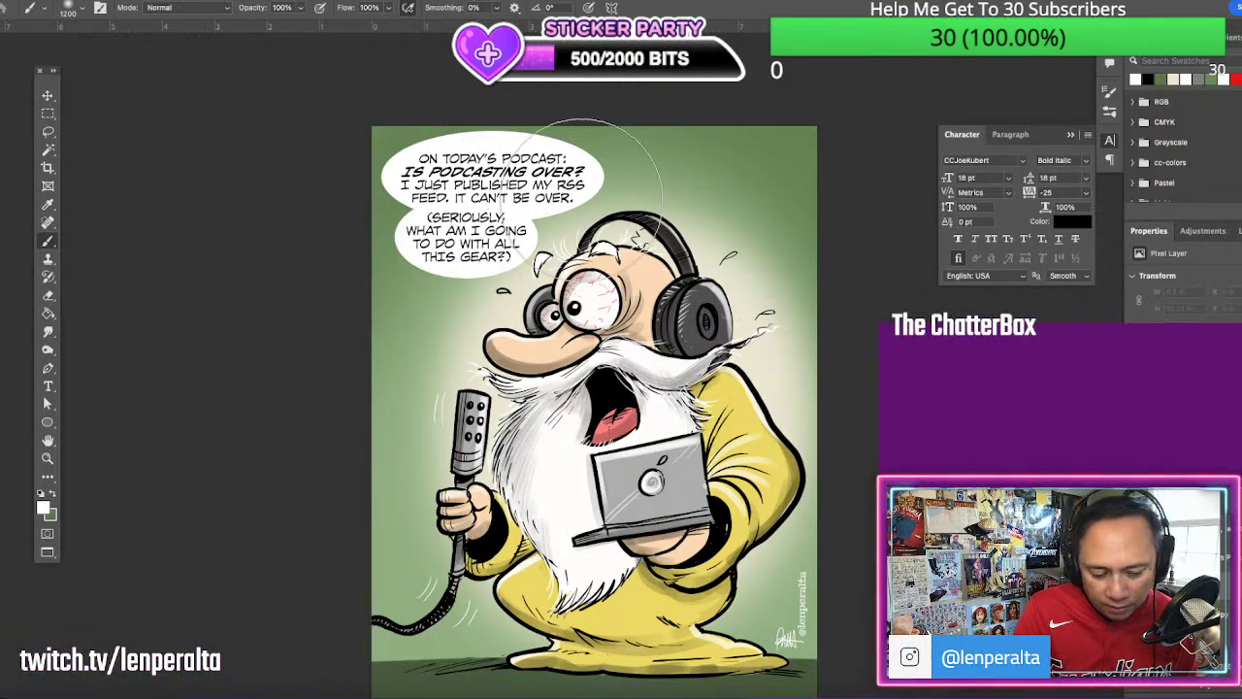
left_click(472, 2)
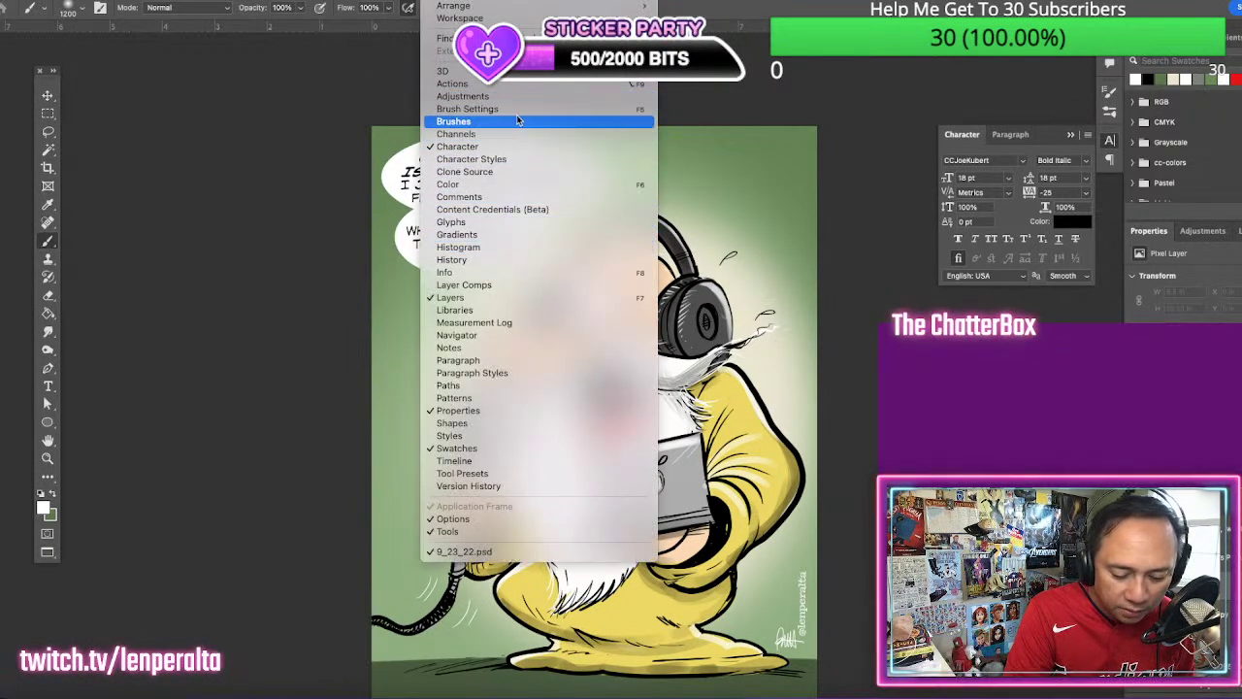
left_click(519, 121)
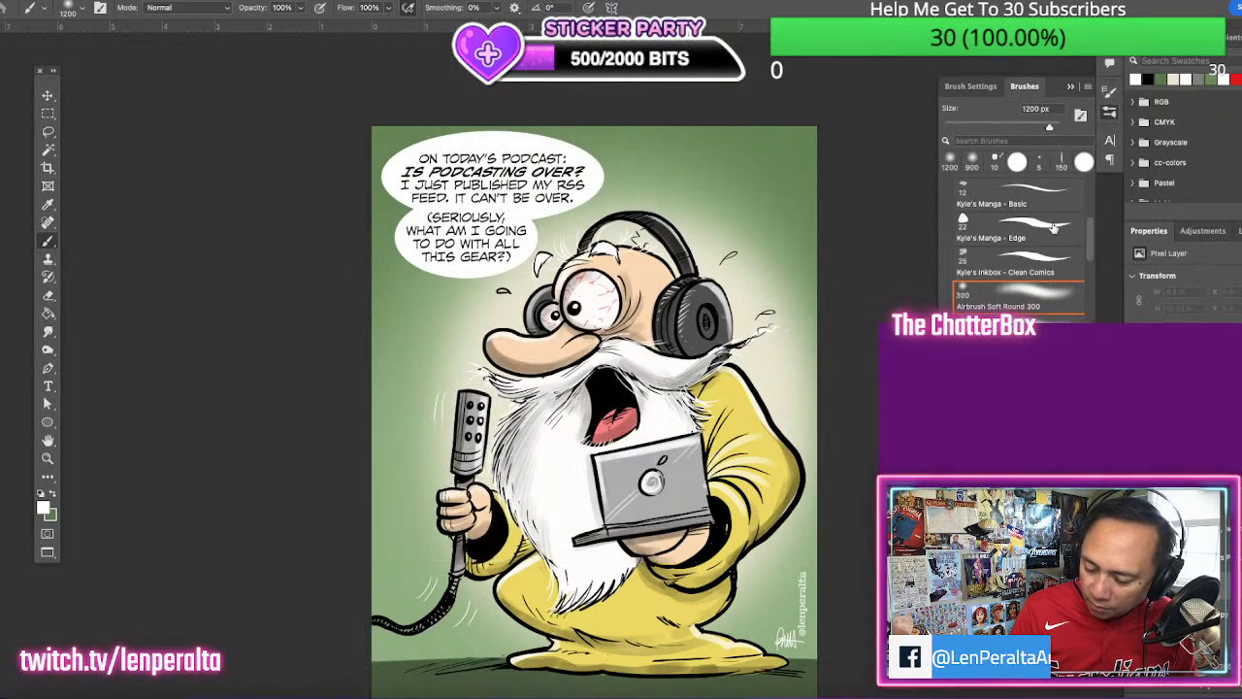
left_click(1056, 230)
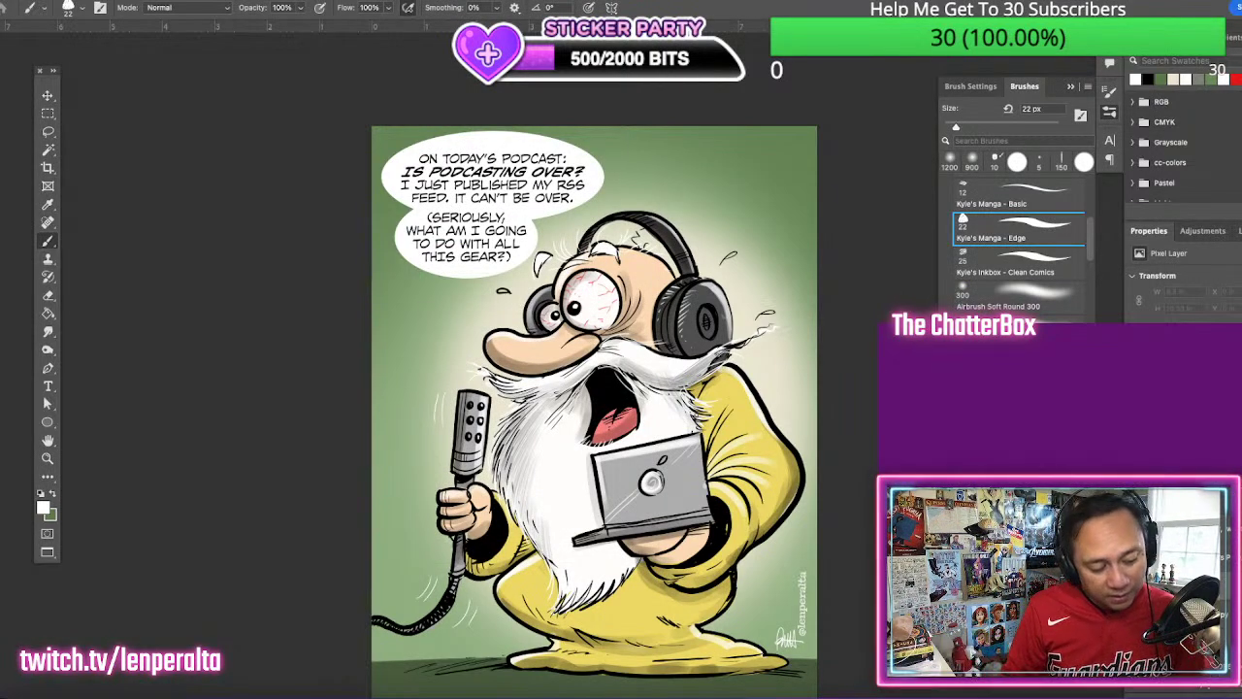
key("]")
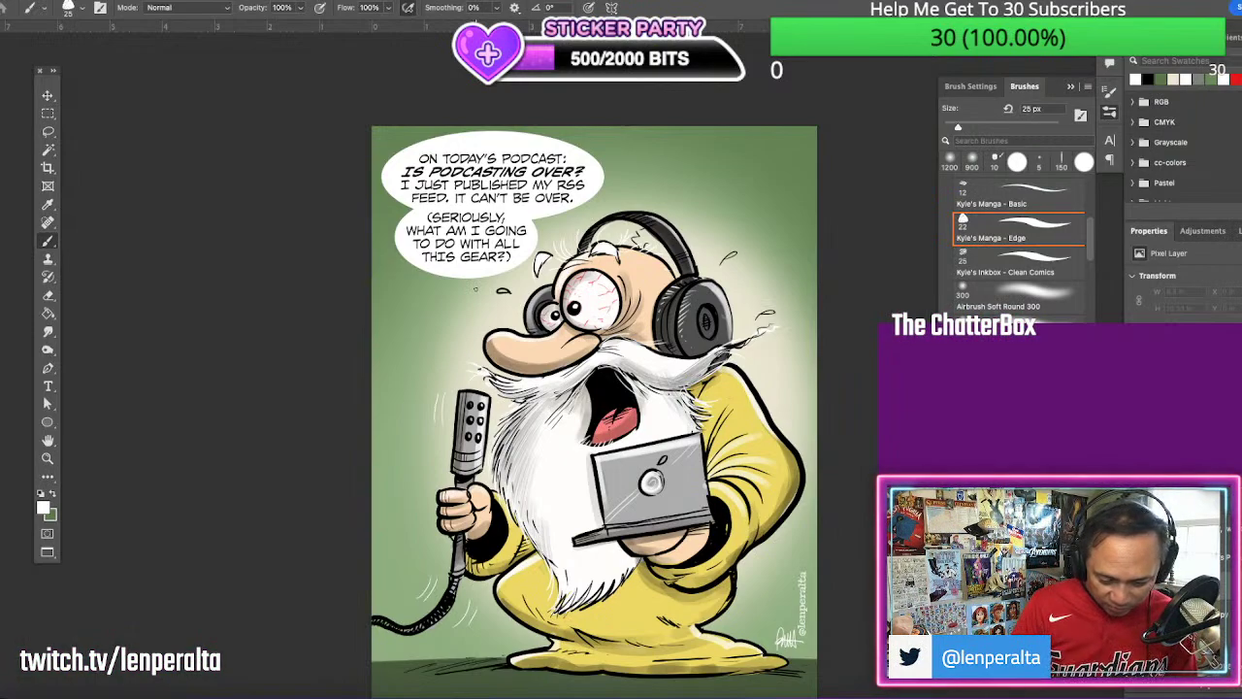
Shift the main caption's ellipse slightly down and paint a curved white tail from the lower balloon toward the podcaster's face
left_click(1194, 582)
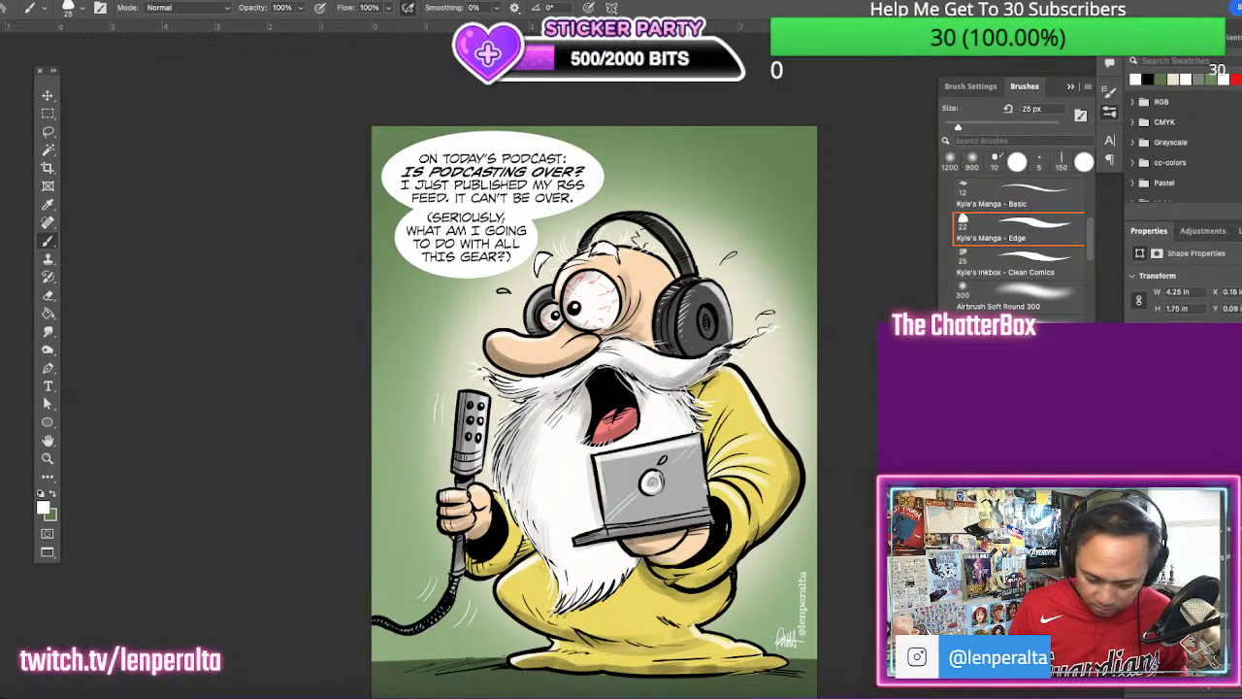
left_click(49, 95)
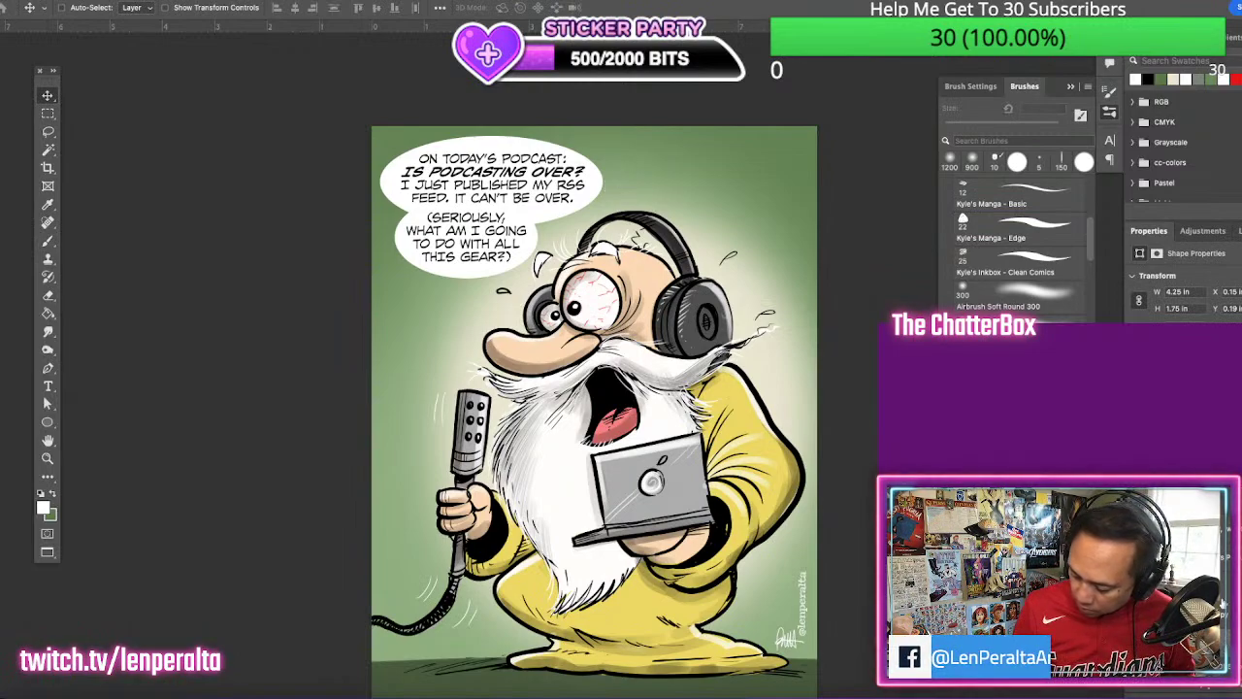
key("alt+bracketleft")
key("b")
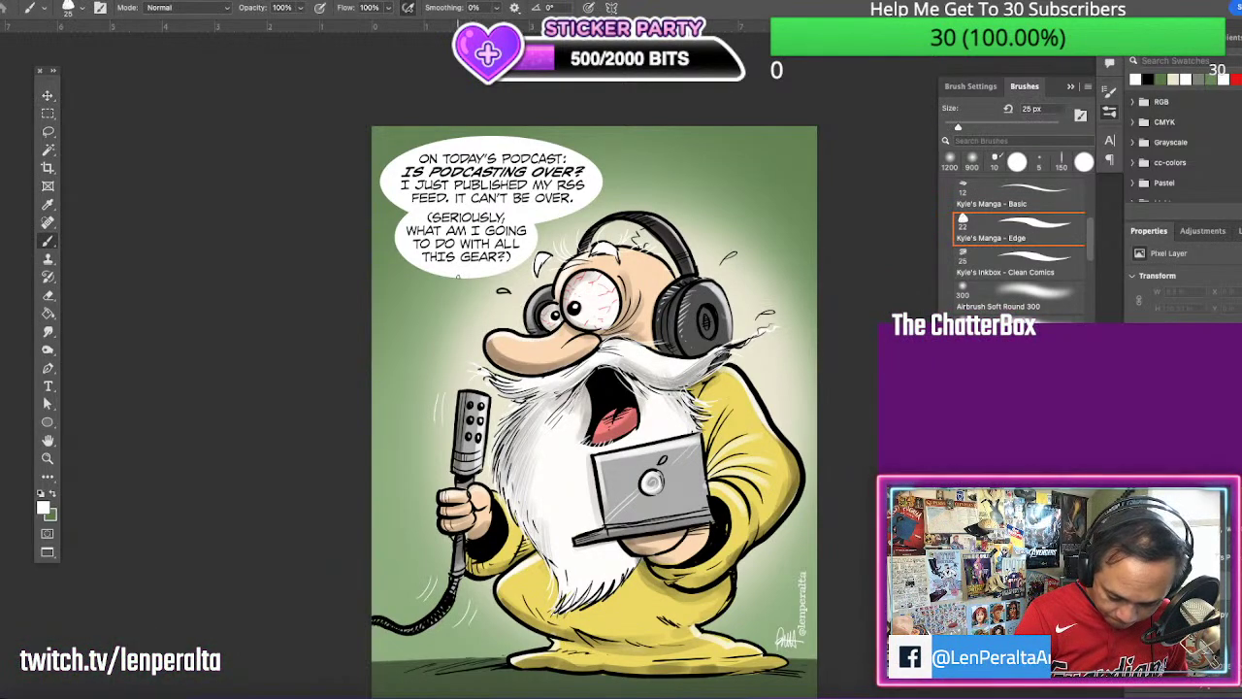
mouse_move(456, 288)
left_mouse_down()
mouse_move(481, 314)
mouse_move(468, 279)
mouse_move(493, 323)
mouse_move(468, 277)
mouse_move(492, 327)
mouse_move(497, 305)
left_mouse_up()
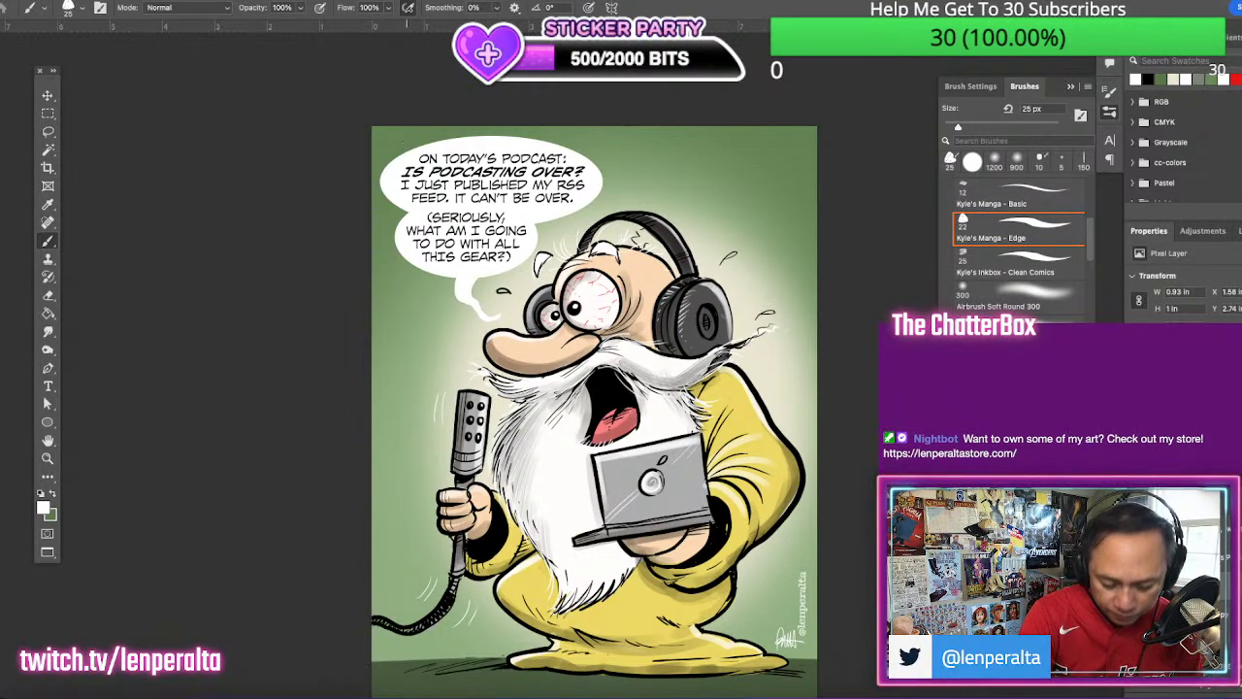
Paint white lightning-bolt spikes jutting from the upper-left and upper-right edges of the main caption's balloon
left_click(48, 458)
left_click_drag(593, 176, 694, 177)
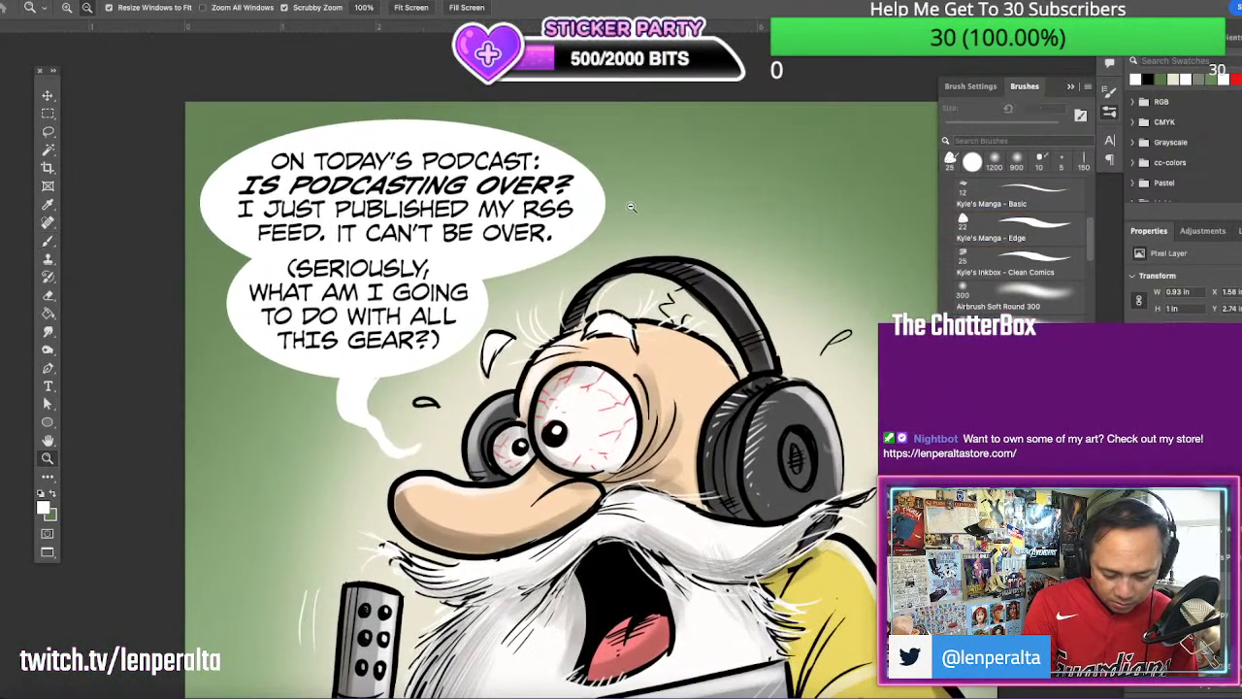
left_click(48, 440)
left_click_drag(642, 317, 746, 448)
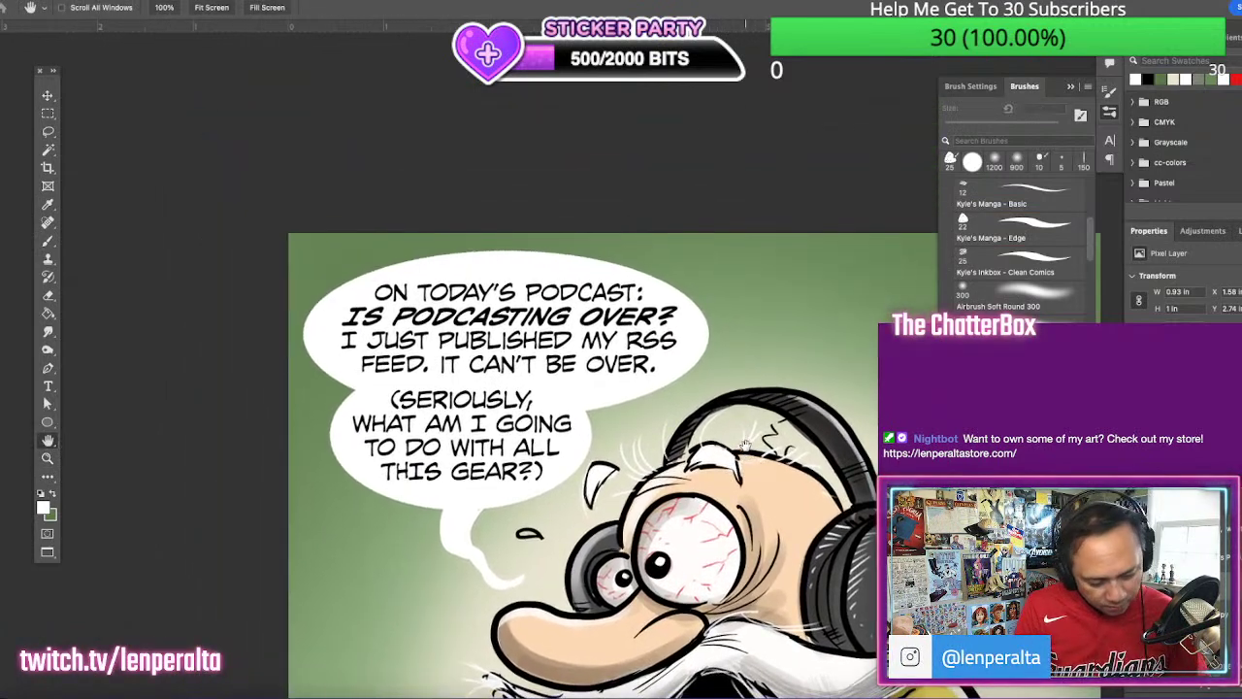
key("b")
left_click_drag(333, 263, 349, 281)
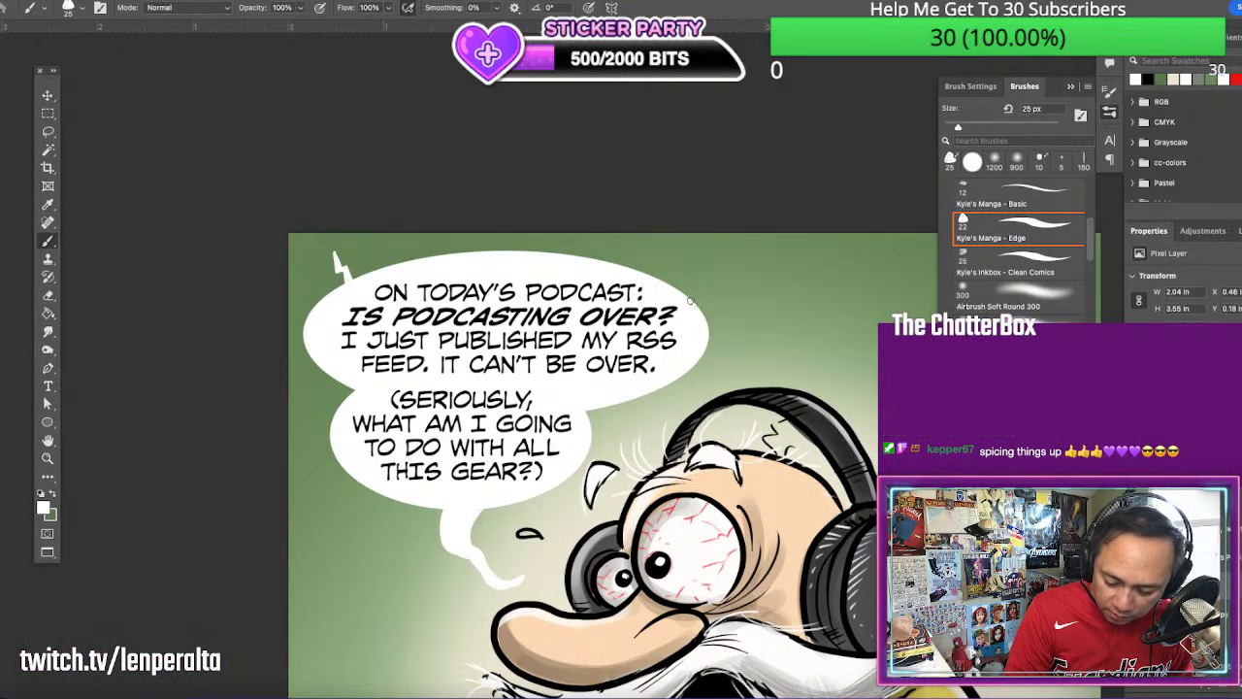
left_click_drag(701, 299, 742, 280)
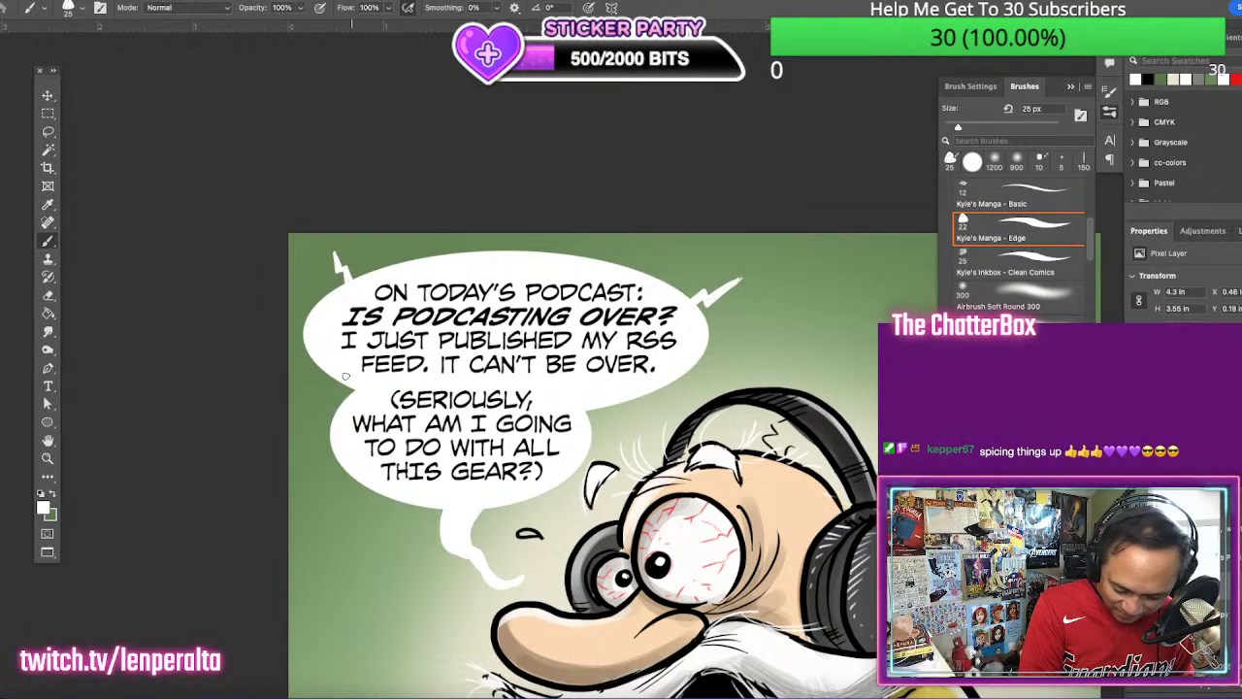
Paint a matching white jagged spike off the lower-left edge of the parenthetical's balloon
mouse_move(316, 387)
left_mouse_down()
mouse_move(344, 368)
mouse_move(324, 389)
left_mouse_up()
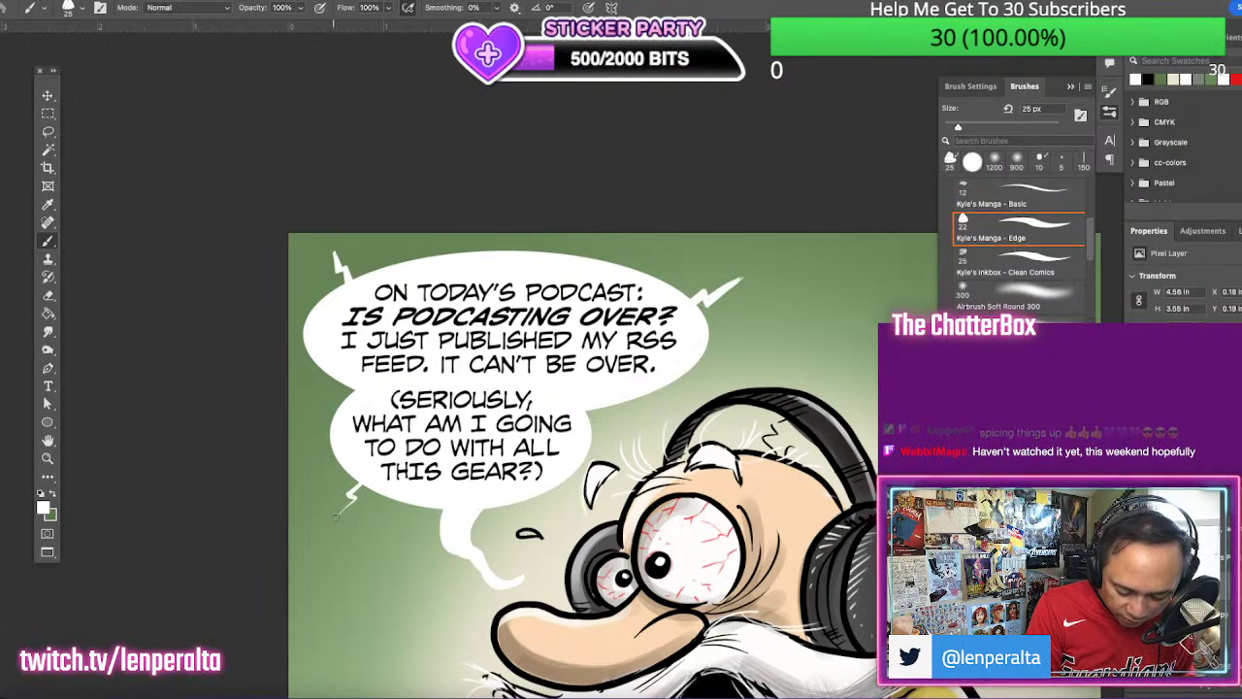
mouse_move(361, 496)
left_mouse_down()
mouse_move(336, 518)
mouse_move(380, 484)
left_mouse_up()
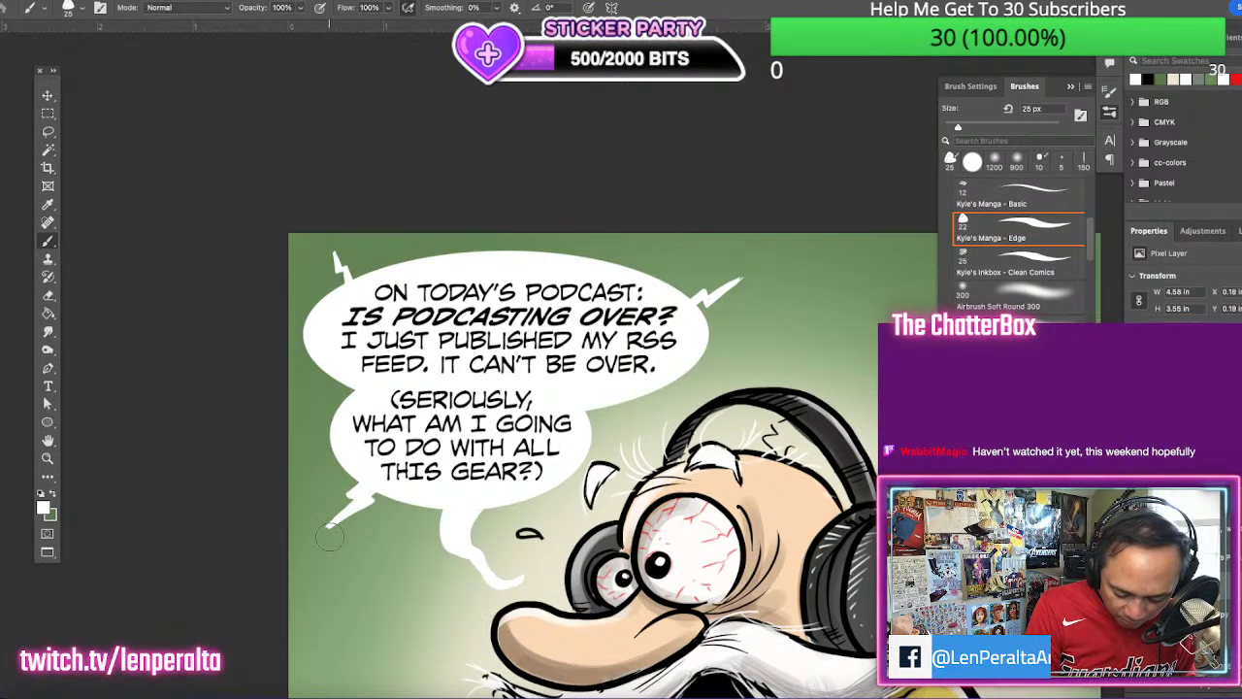
left_click_drag(334, 532, 371, 516)
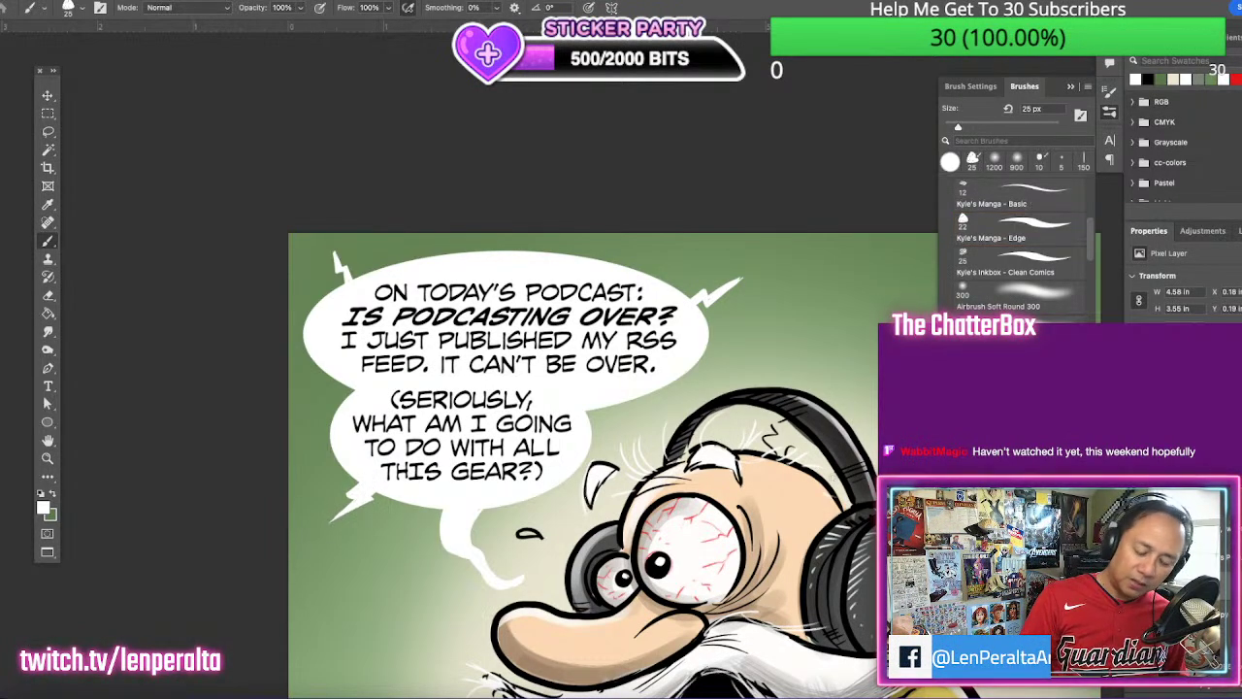
Touch up the main balloon's two upper spikes with extra white strokes and undo the last stray one
left_click_drag(334, 244, 355, 283)
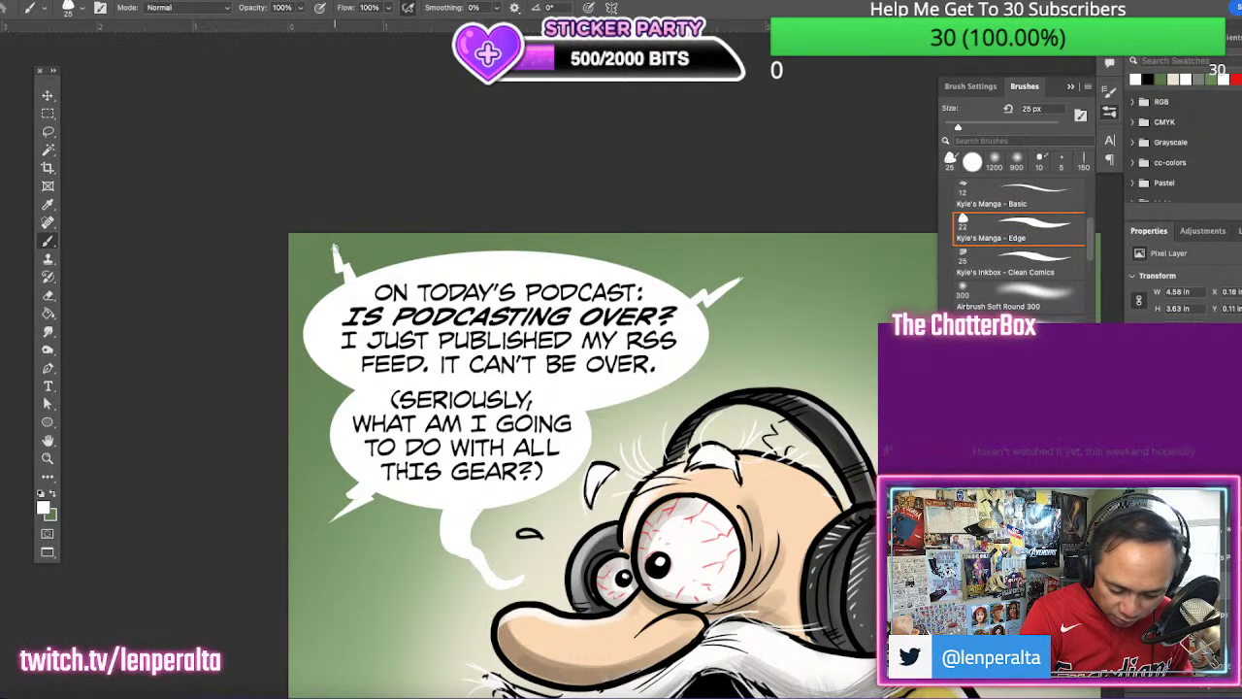
left_click_drag(703, 299, 753, 274)
key("period")
key("ctrl+z")
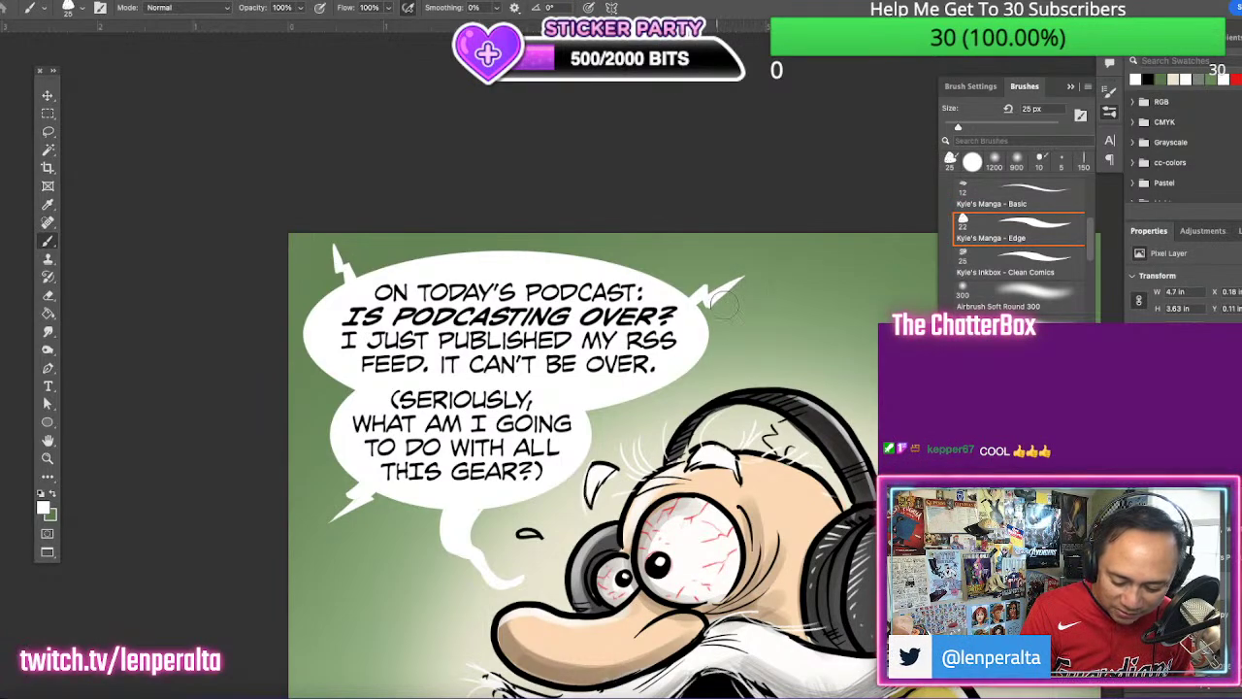
key("comma")
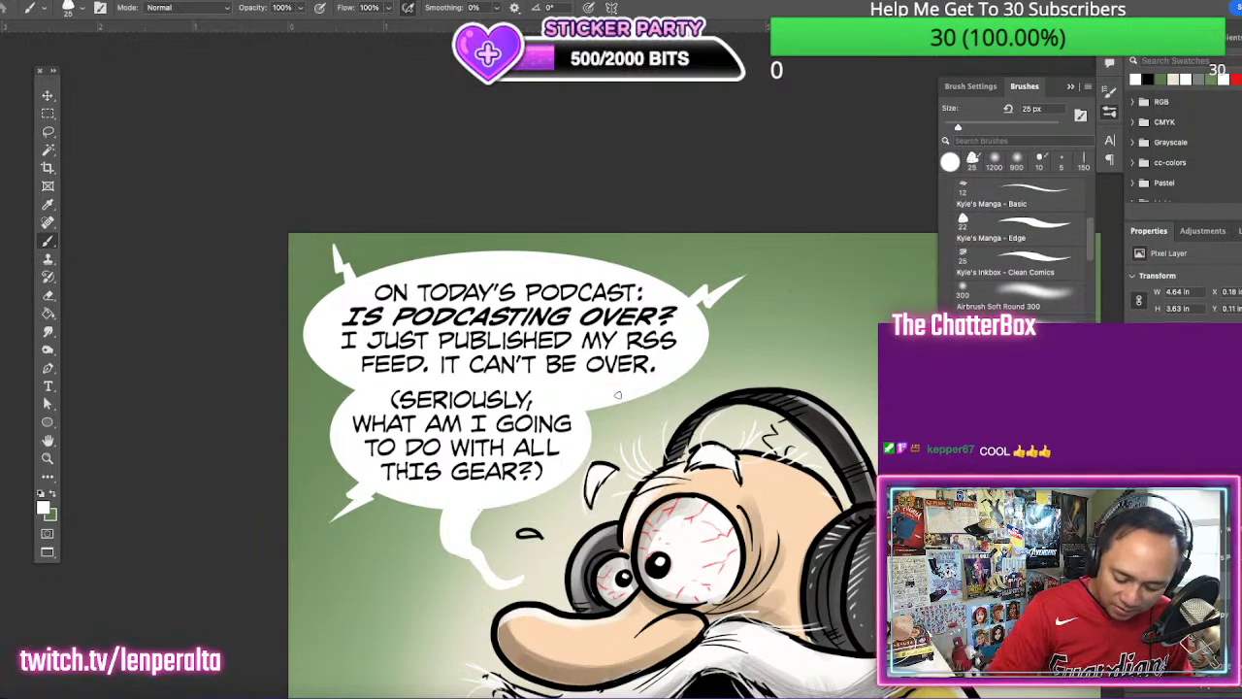
Select the balloon shapes together with the painted tail and spikes and merge them into a single pixel layer
key("ctrl+minus")
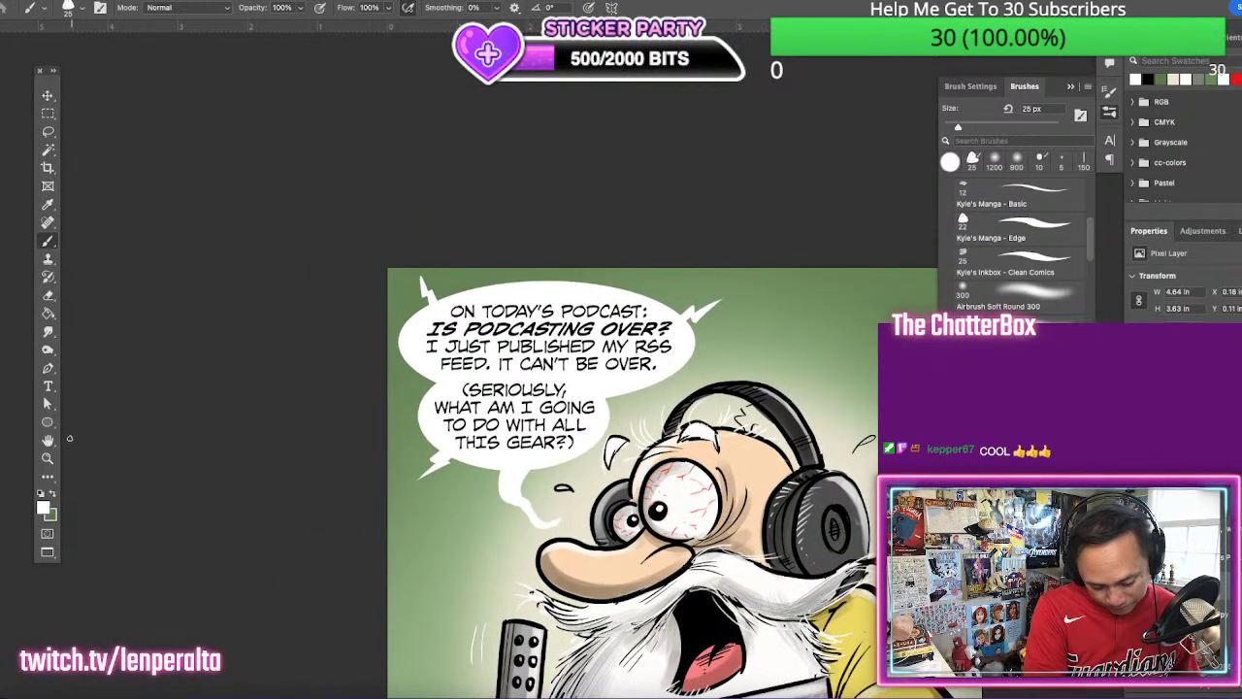
left_click(48, 439)
left_click_drag(731, 501, 633, 321)
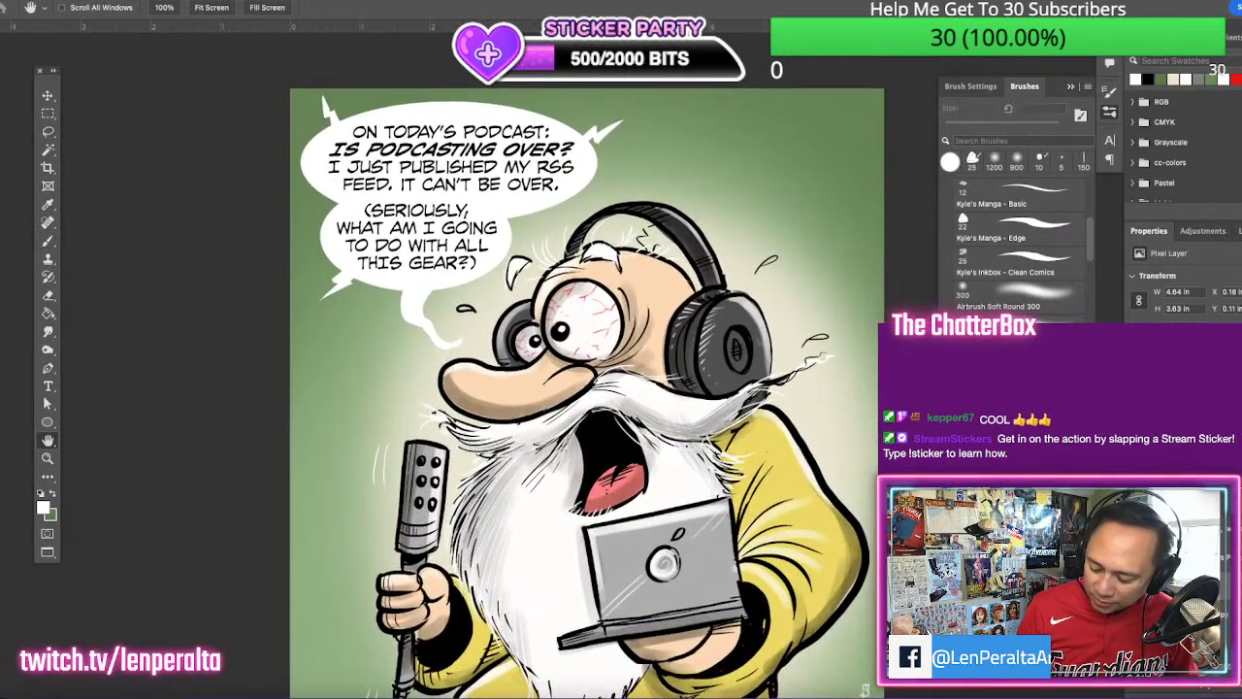
left_click(1164, 602, "shift")
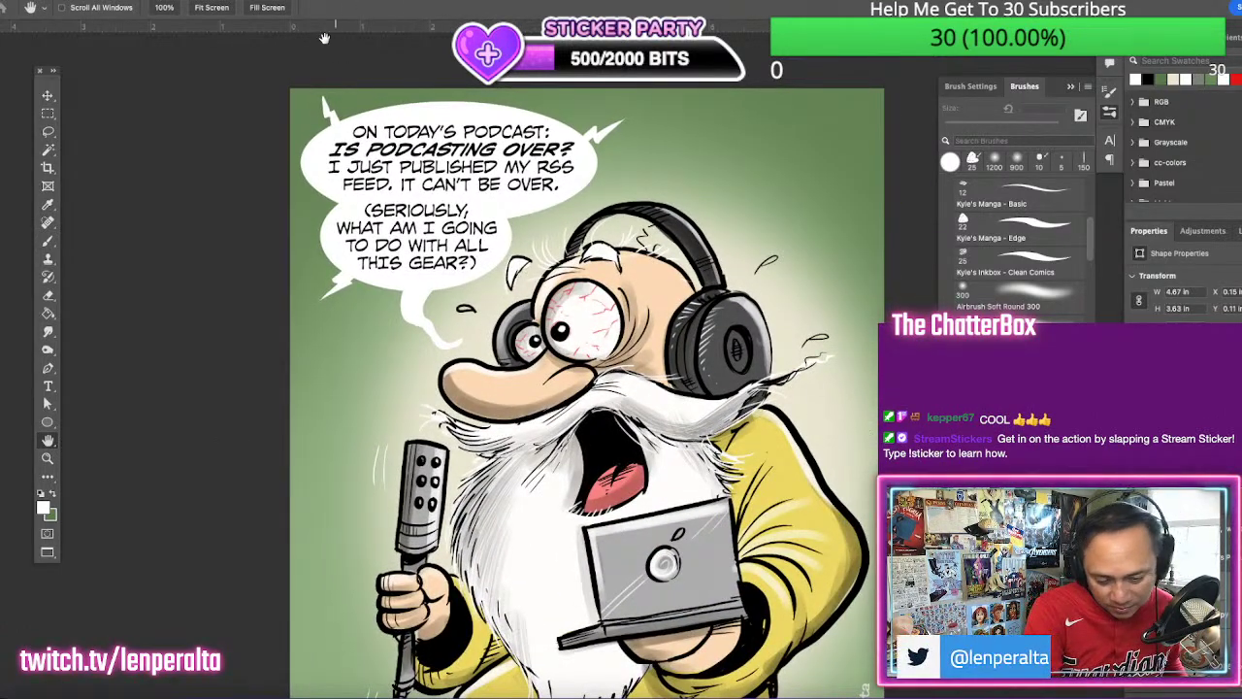
left_click(188, 1)
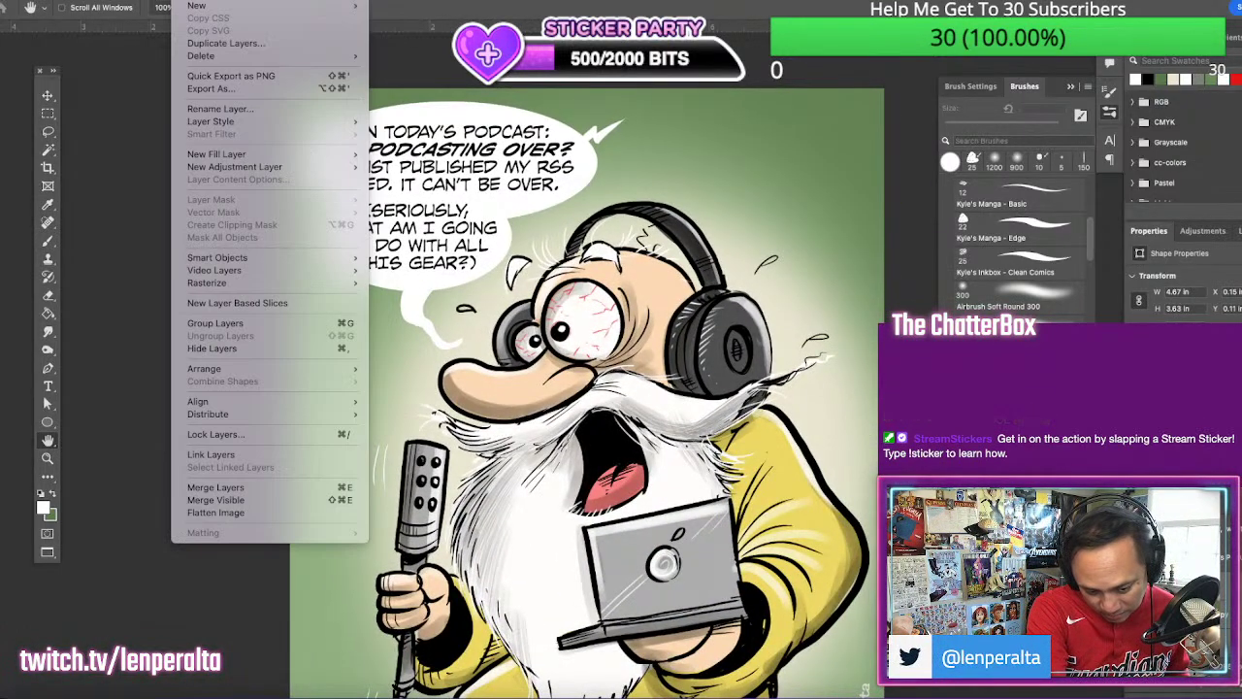
left_click(286, 488)
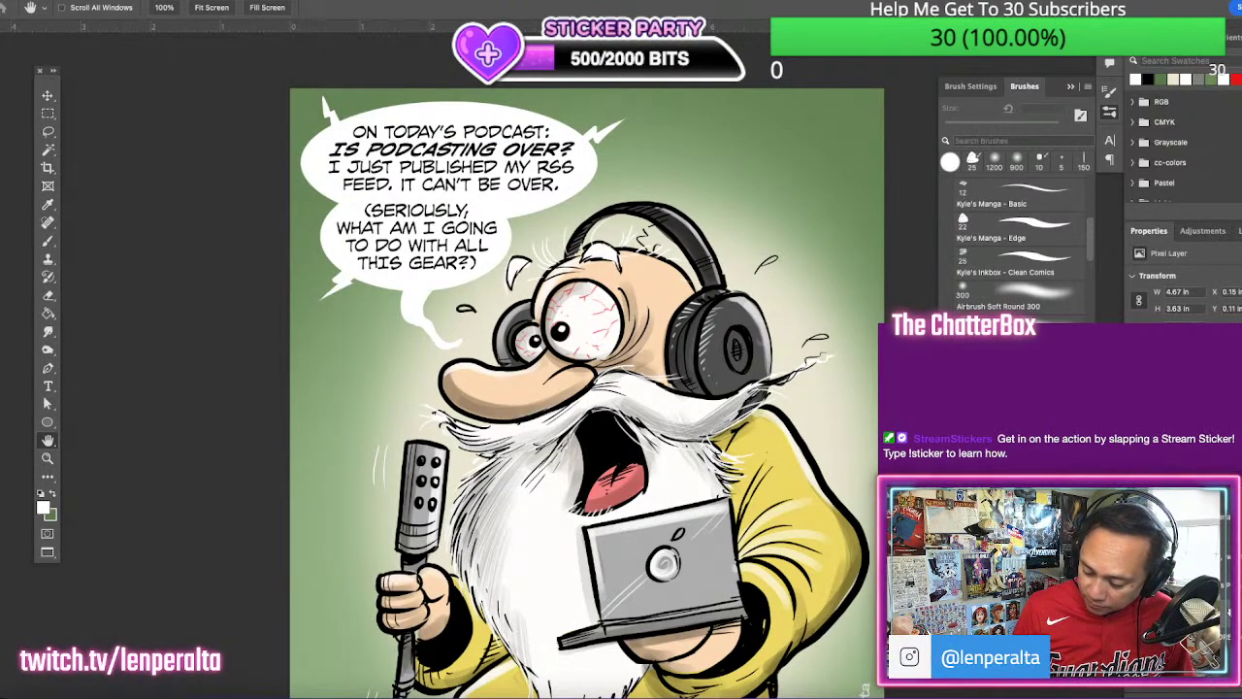
Try a 21 px black outside stroke as a layer style on the merged balloon layer
double_click(1165, 602)
left_click(827, 355)
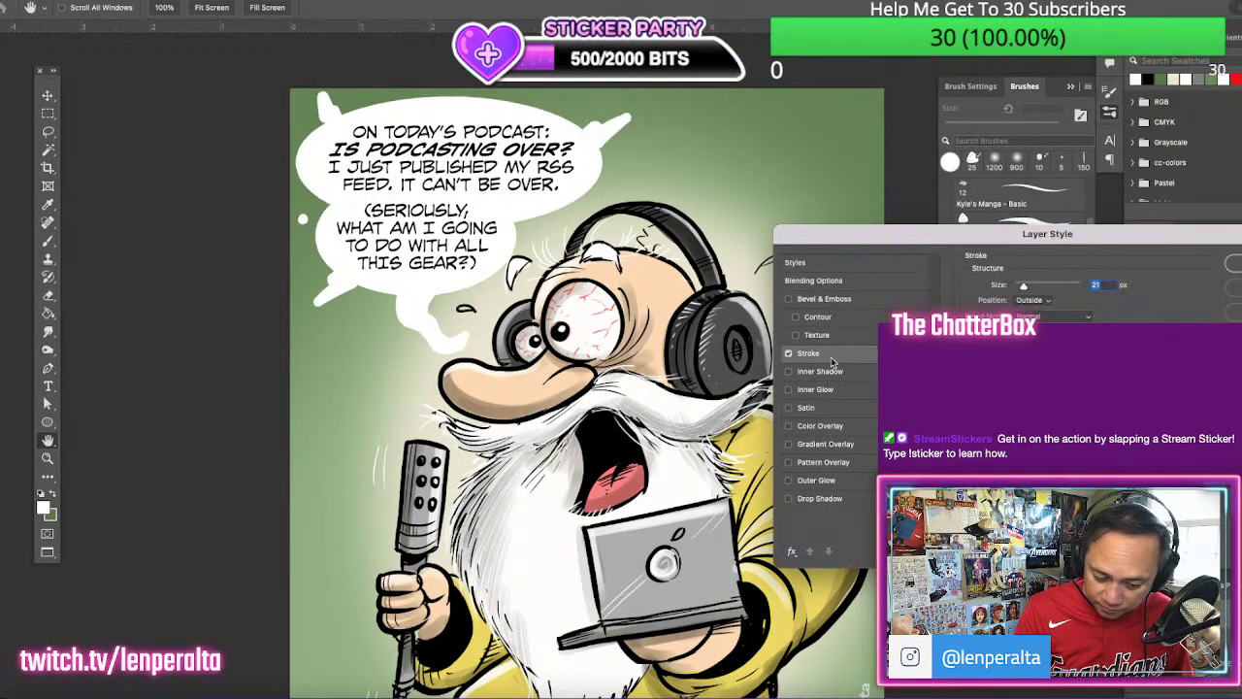
left_click(1017, 385)
left_click_drag(846, 567, 829, 609)
left_click(1169, 399)
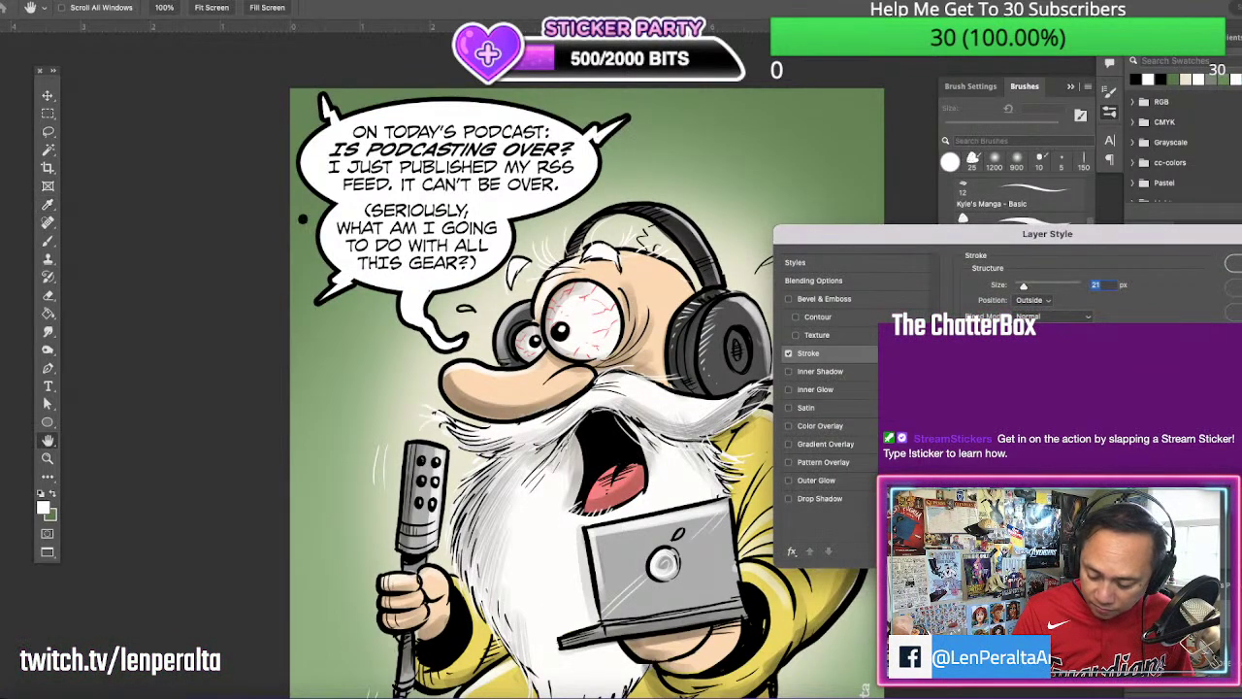
Try the balloon's stroke positioned inside at 10 px, and undo the layer style
left_click(1055, 317)
left_click(1055, 318)
left_click(1033, 300)
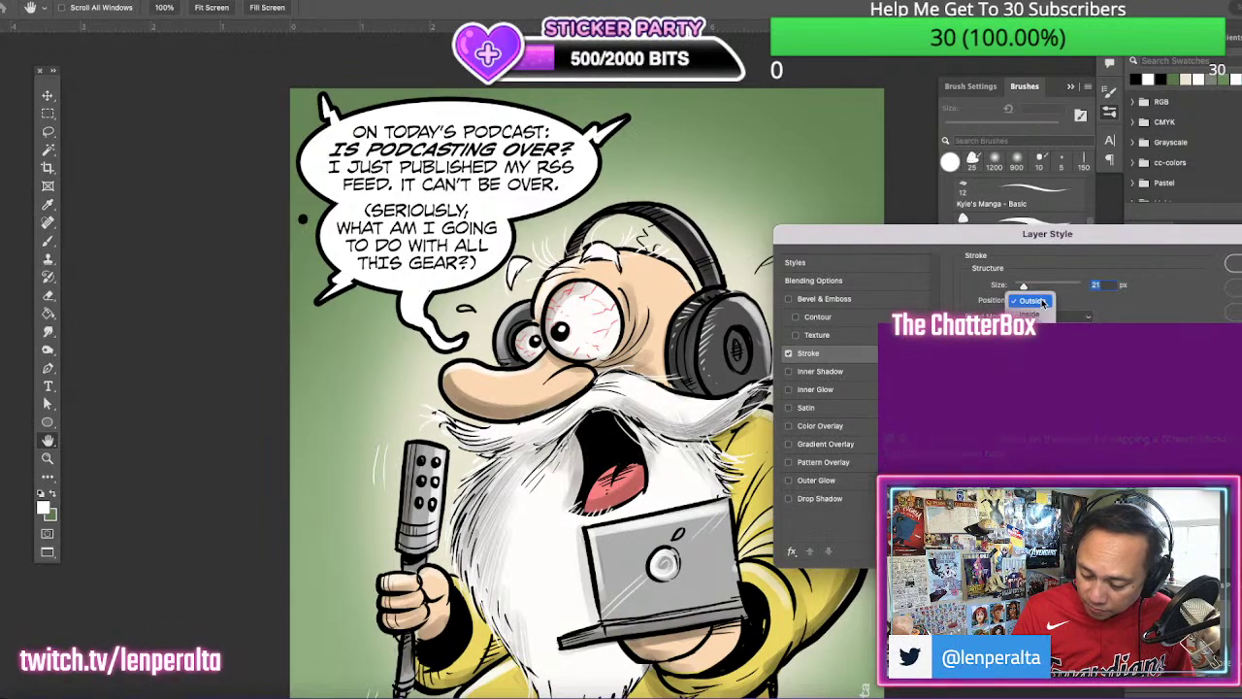
left_click(1045, 316)
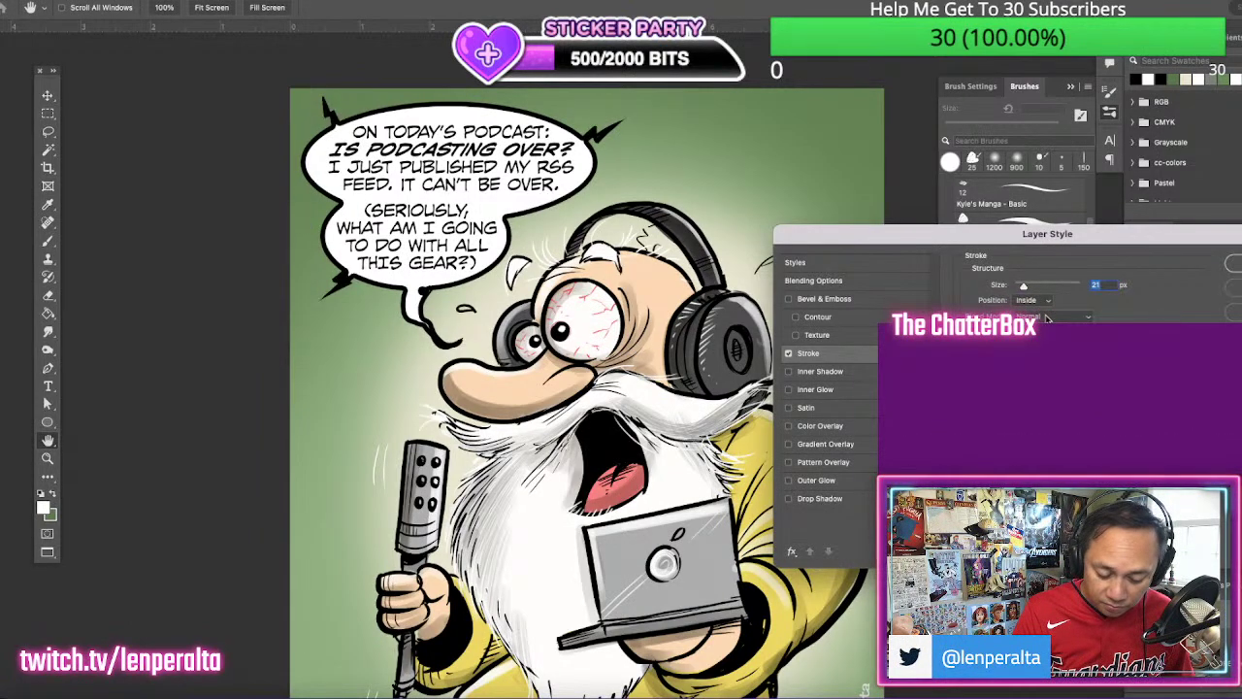
left_click_drag(1025, 287, 1022, 288)
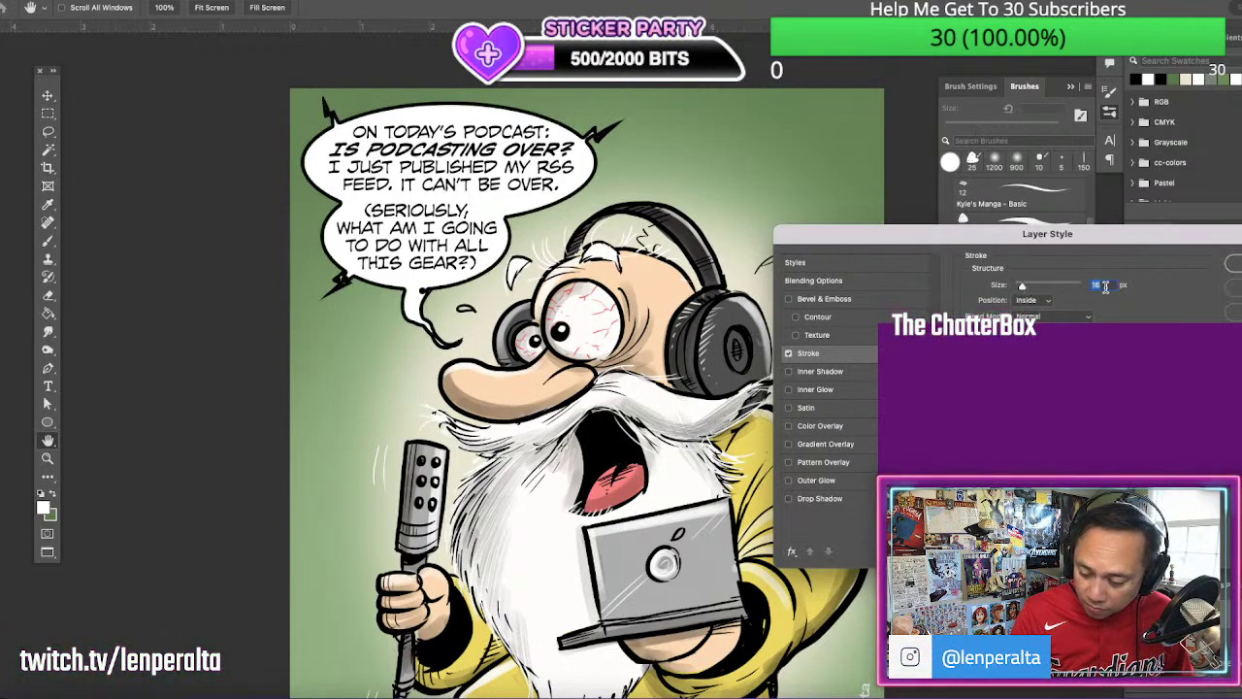
type("10")
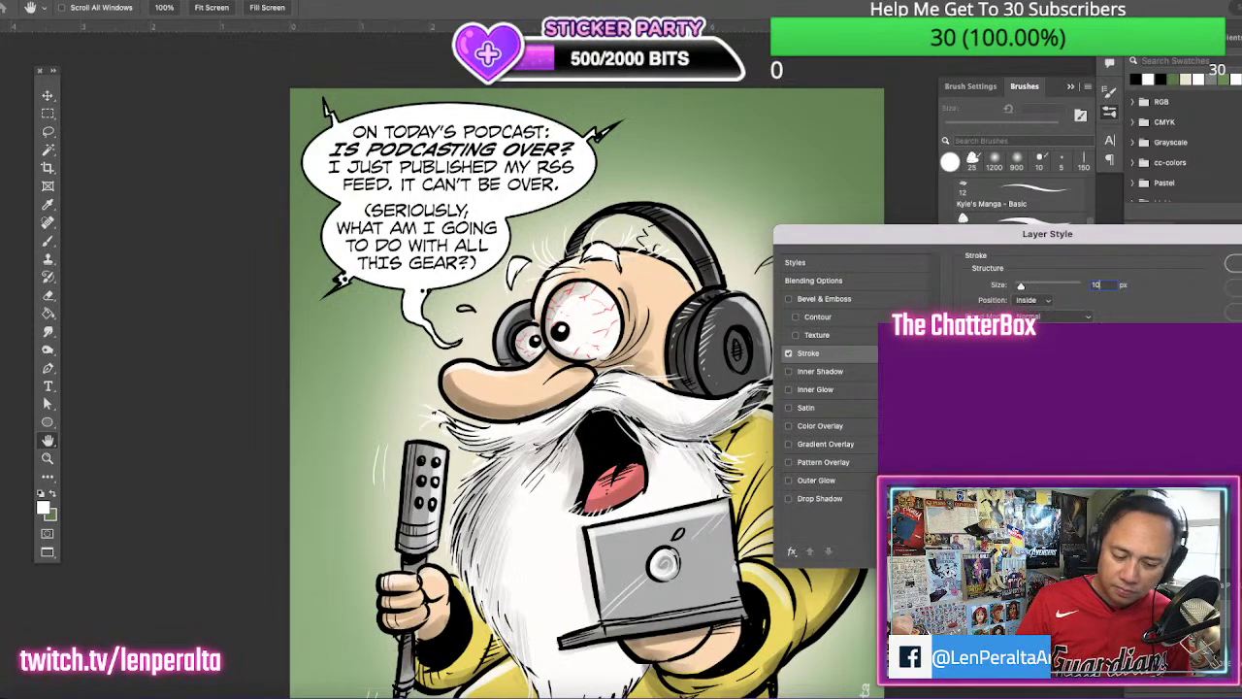
key("Return")
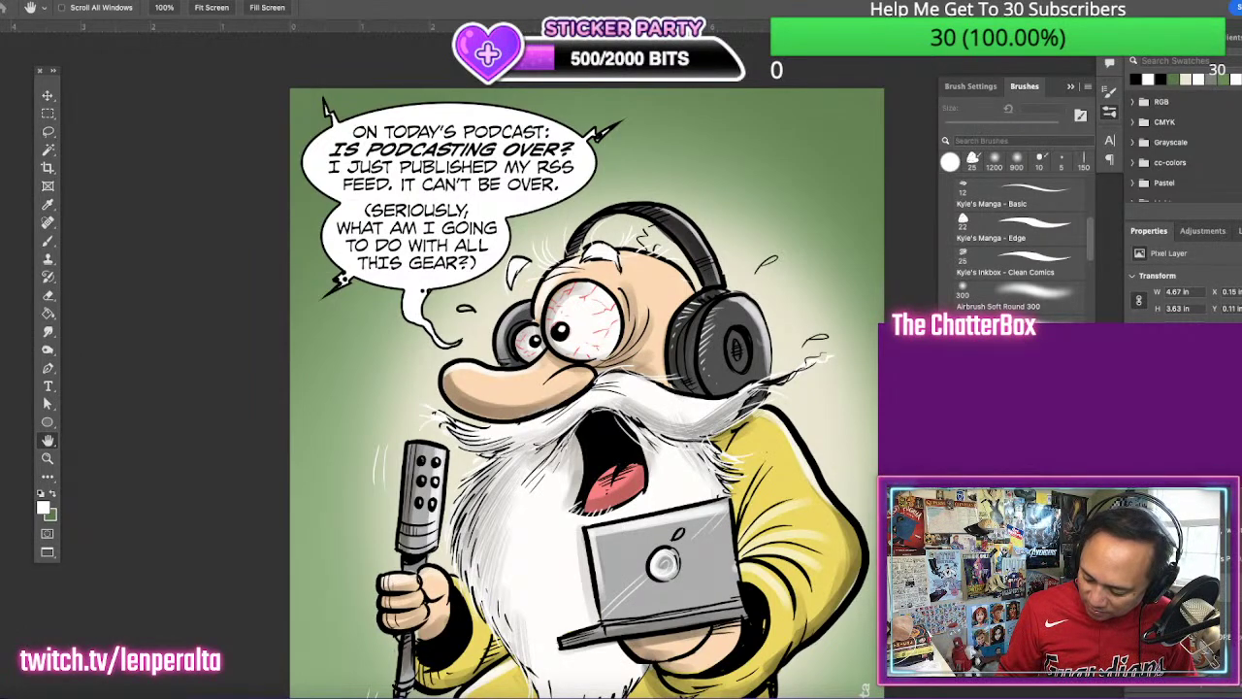
key("super+z")
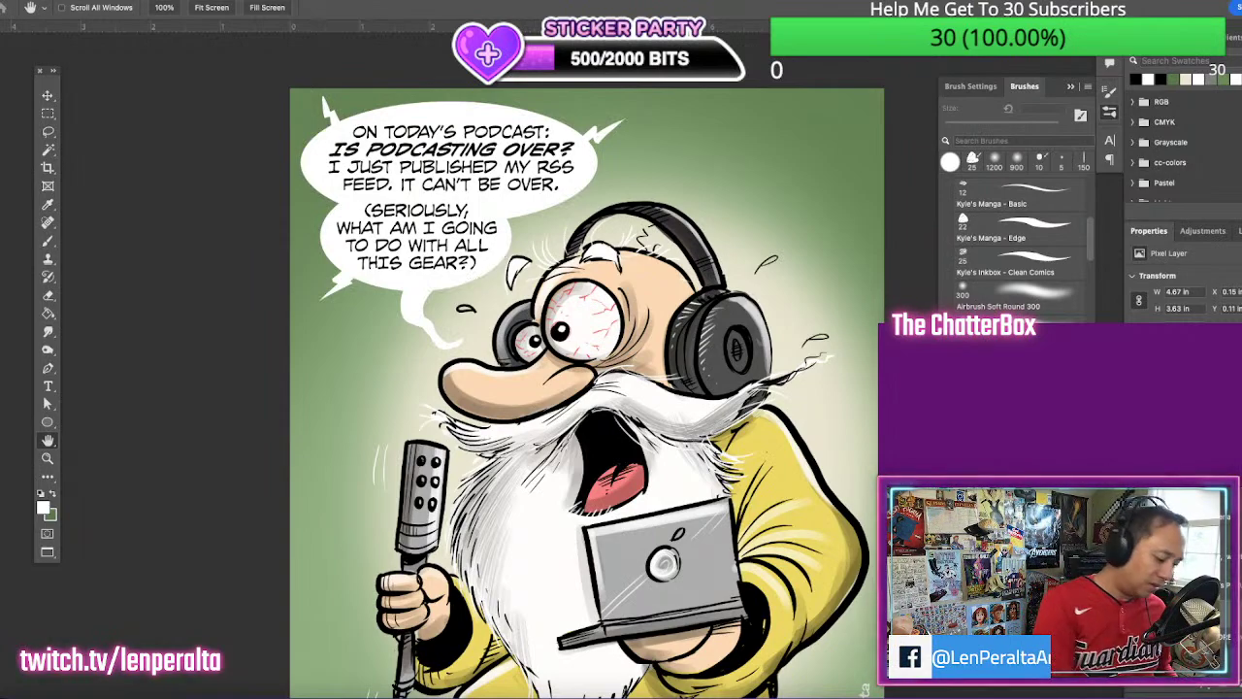
Select the podcaster's pixel layer for painting and set the foreground color to black
key("ctrl+minus")
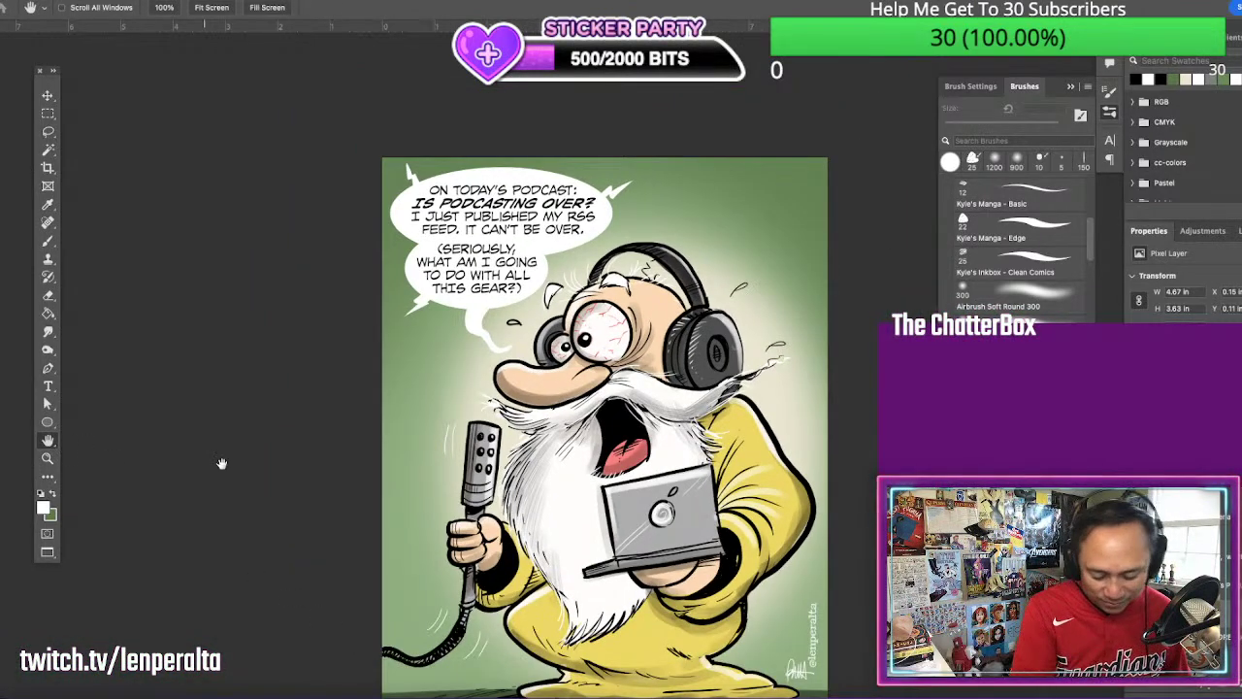
left_click_drag(813, 526, 768, 409)
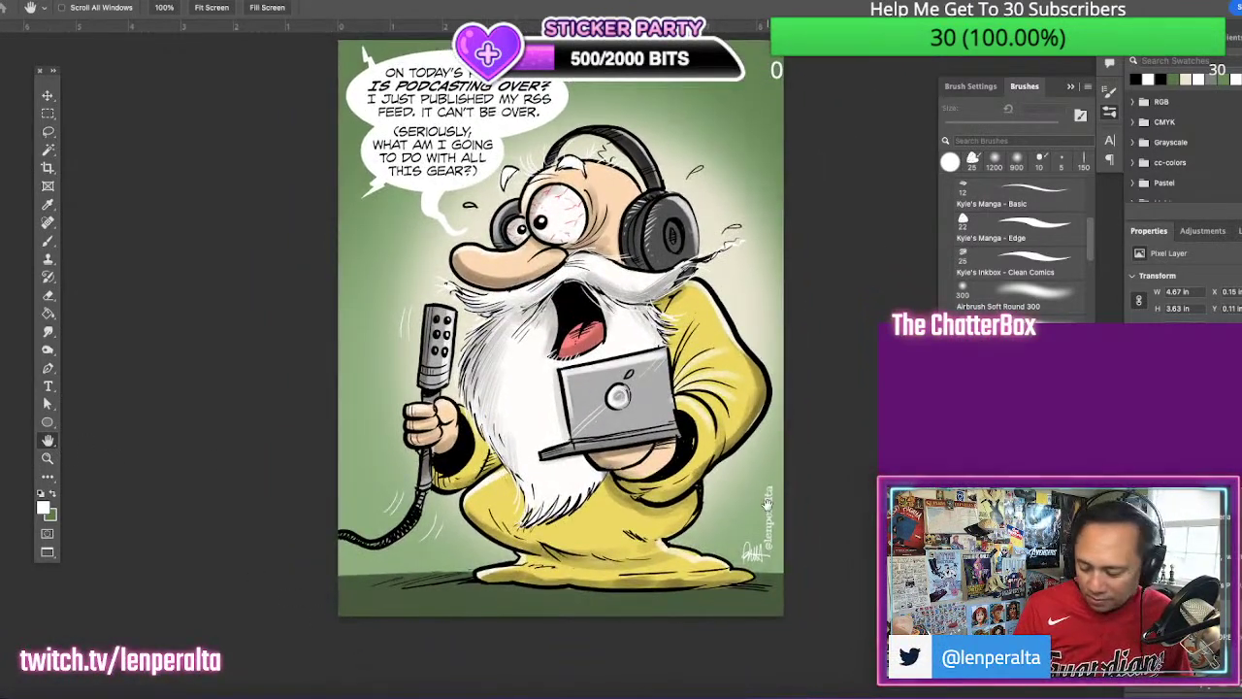
left_click(1152, 534)
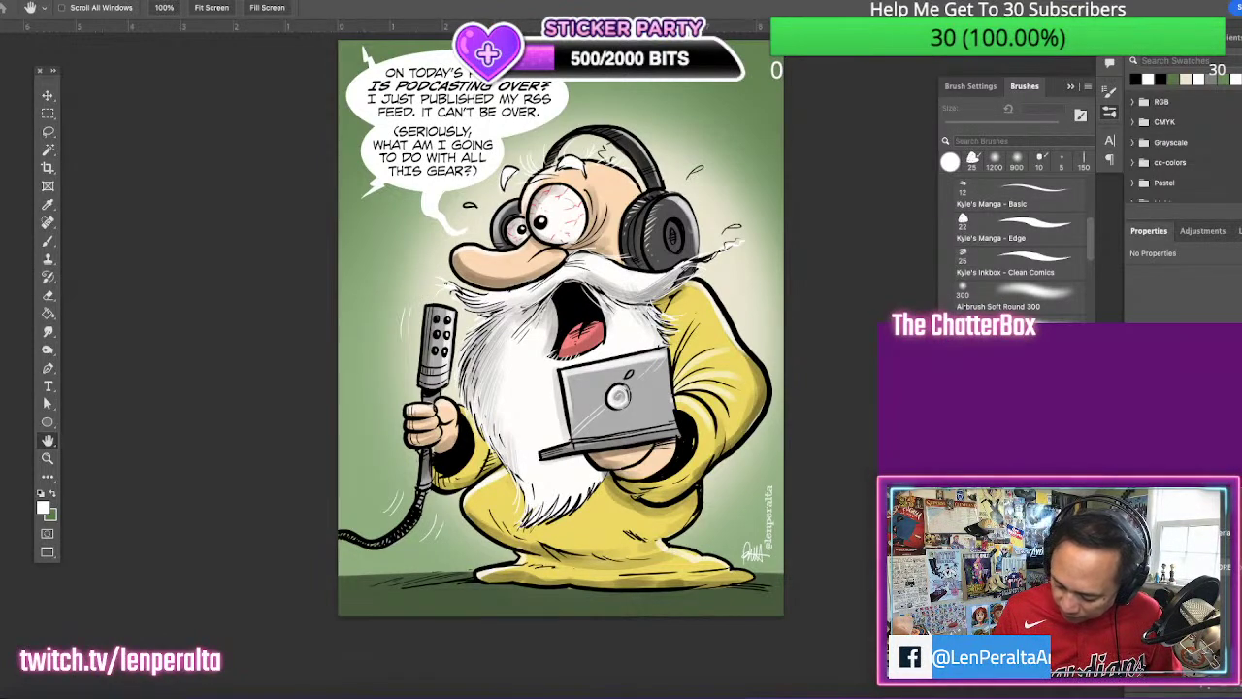
left_click(1152, 553)
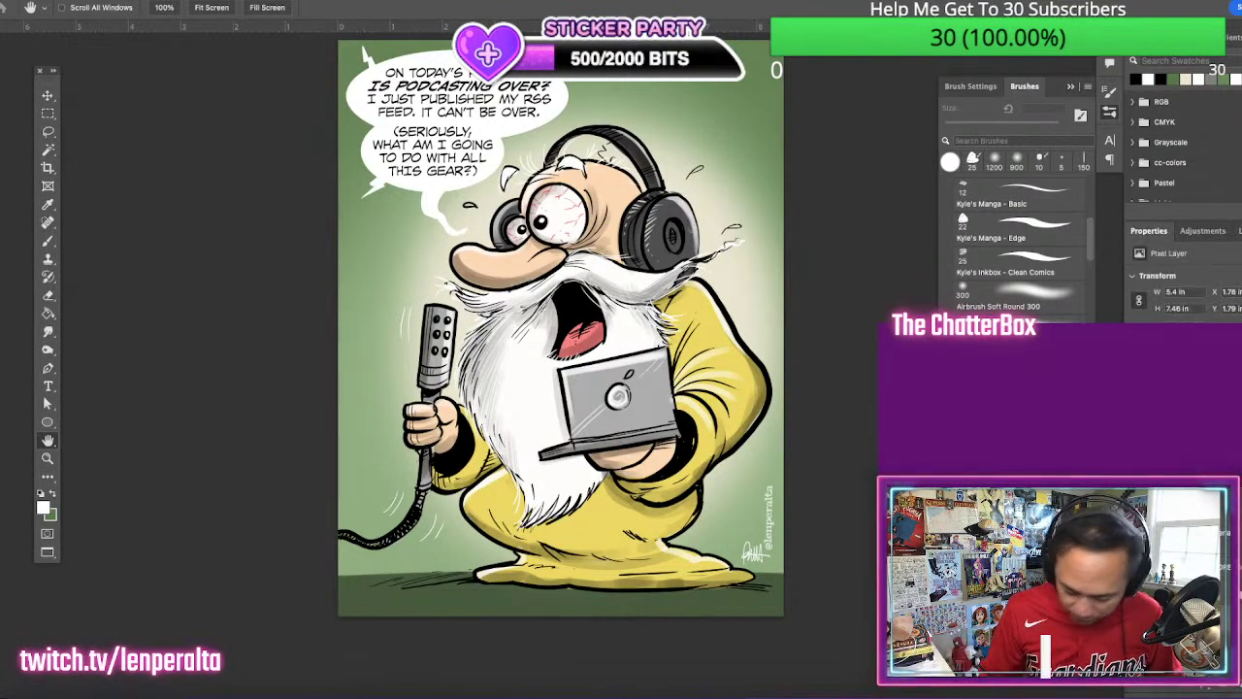
left_click(45, 507)
left_click(1145, 402)
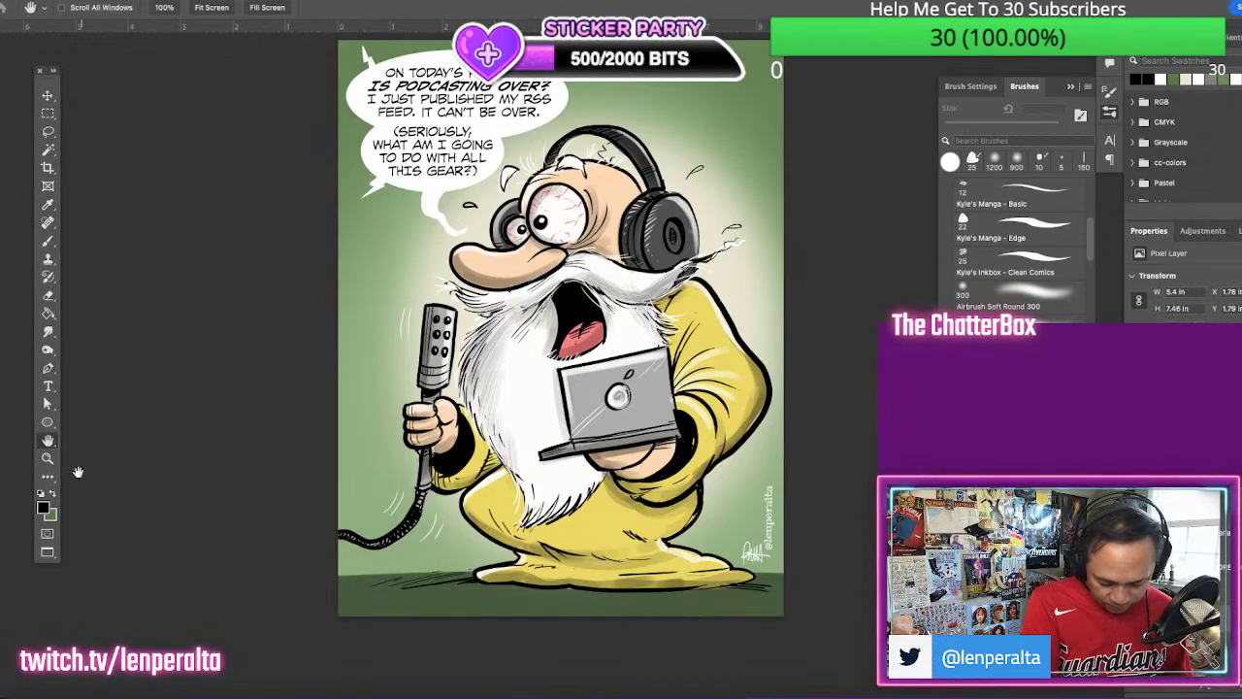
Draw small black lettering below the laptop's round logo with the Kyle's Drawing Box - Happy HB brush at 10 px
left_click(48, 459)
left_click_drag(674, 330, 775, 332)
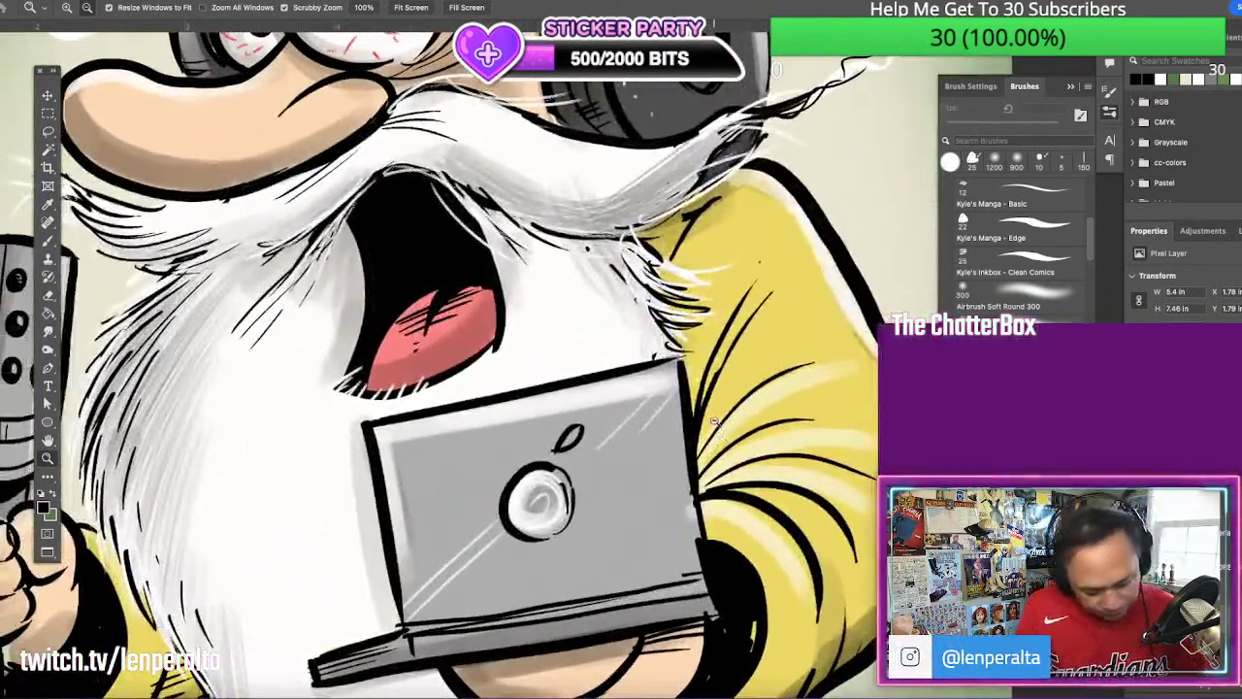
key("b")
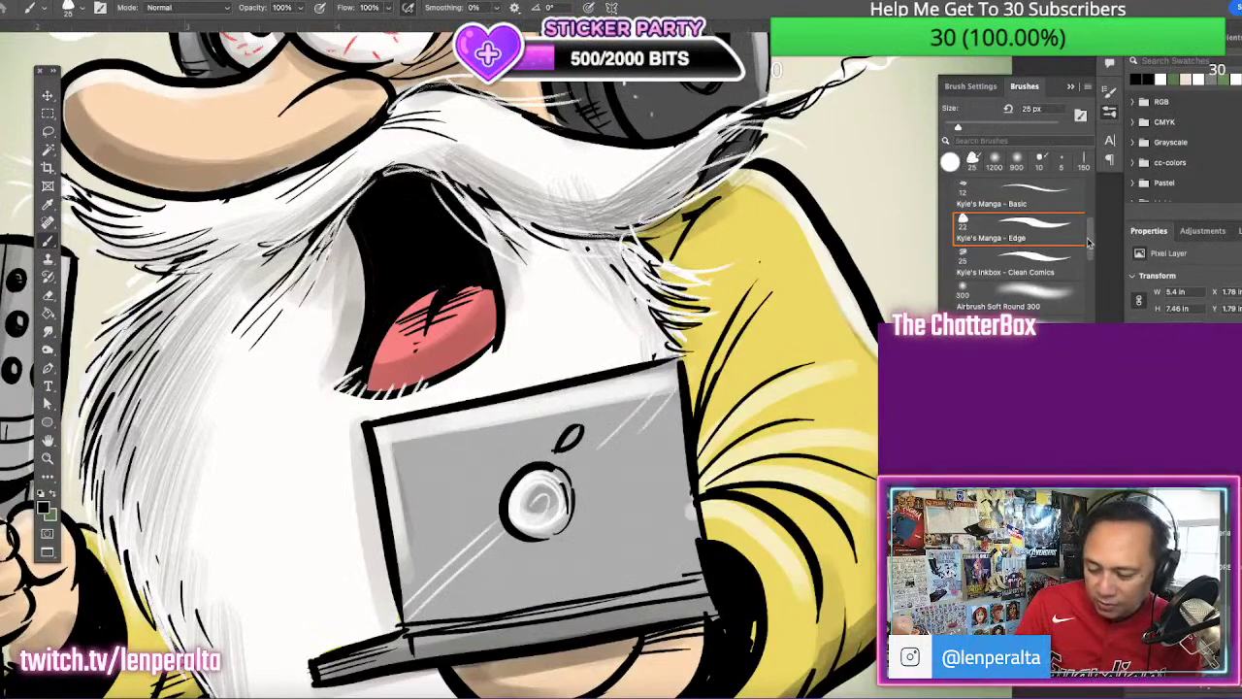
scroll(1077, 217, "up", 5)
left_click(1041, 279)
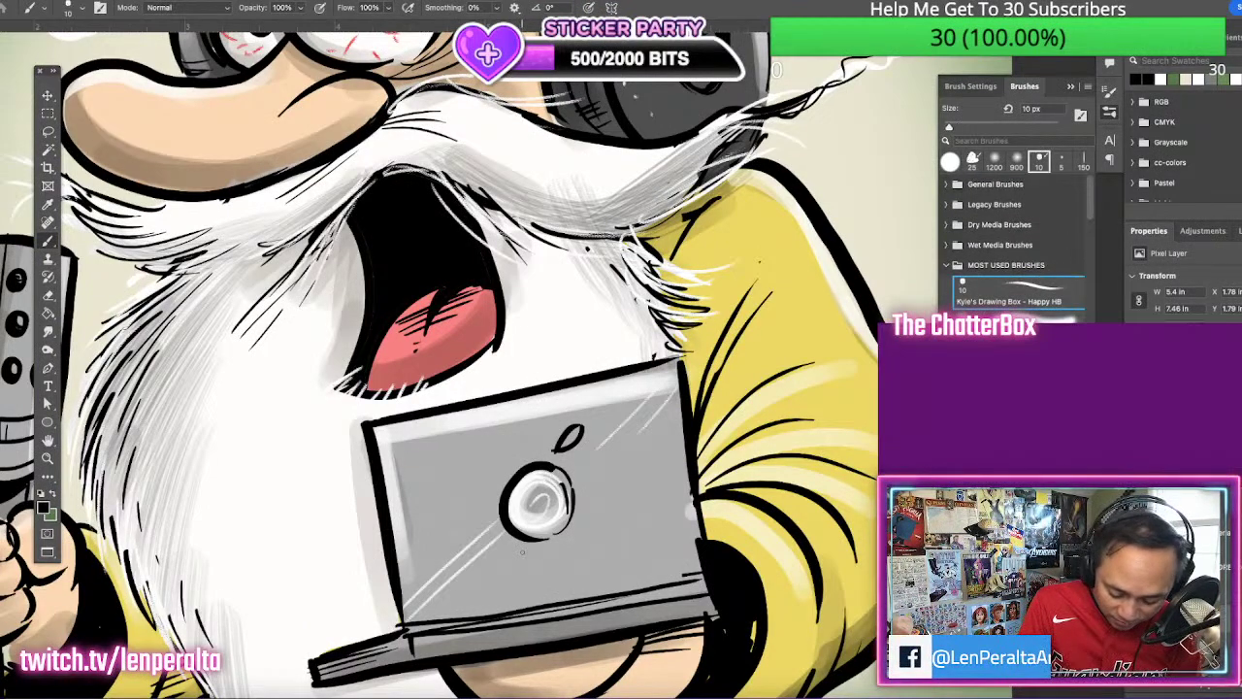
mouse_move(523, 548)
left_mouse_down()
mouse_move(526, 561)
mouse_move(544, 546)
mouse_move(546, 559)
mouse_move(563, 553)
left_mouse_up()
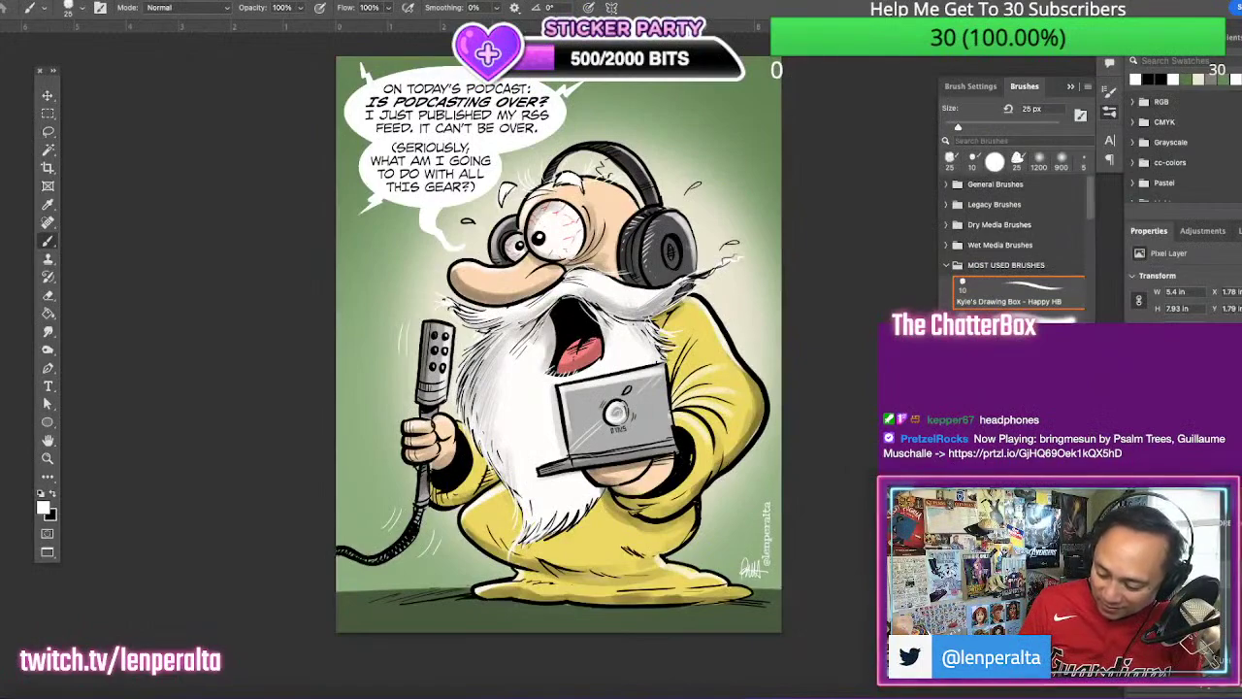
Undo the last three edits and set up a 5 px brush with black as the foreground color
left_click(1085, 162)
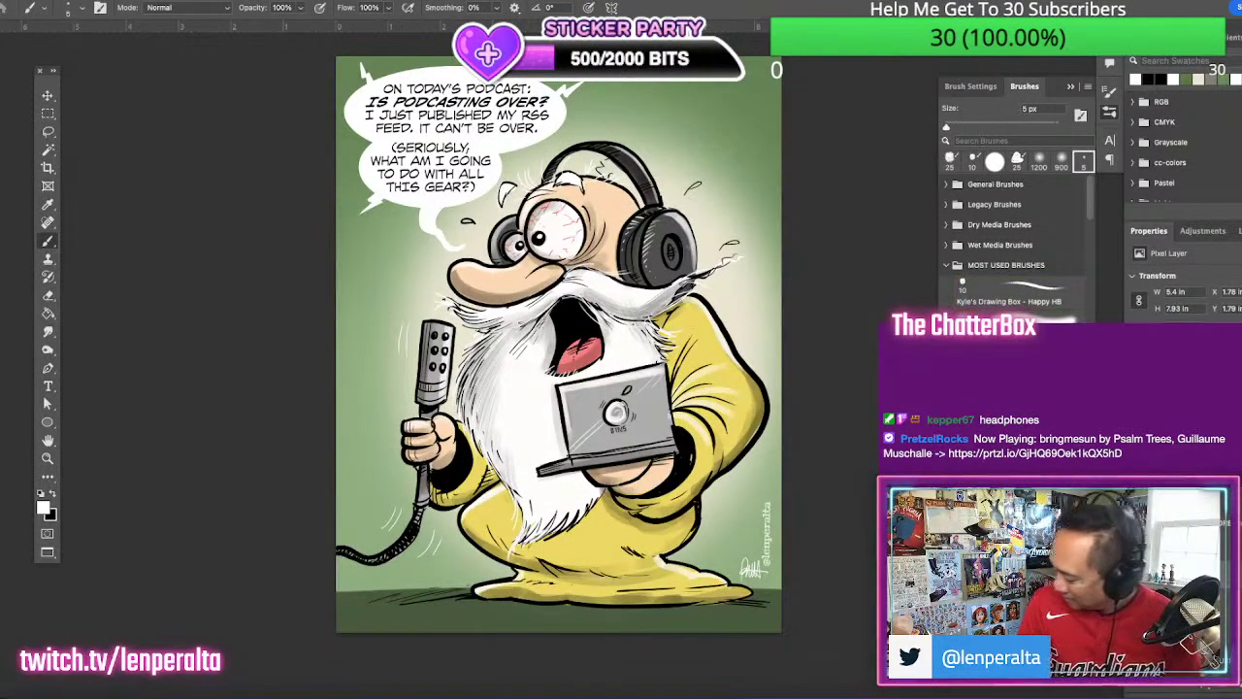
key("super+z")
key("super+z")
key("super+z")
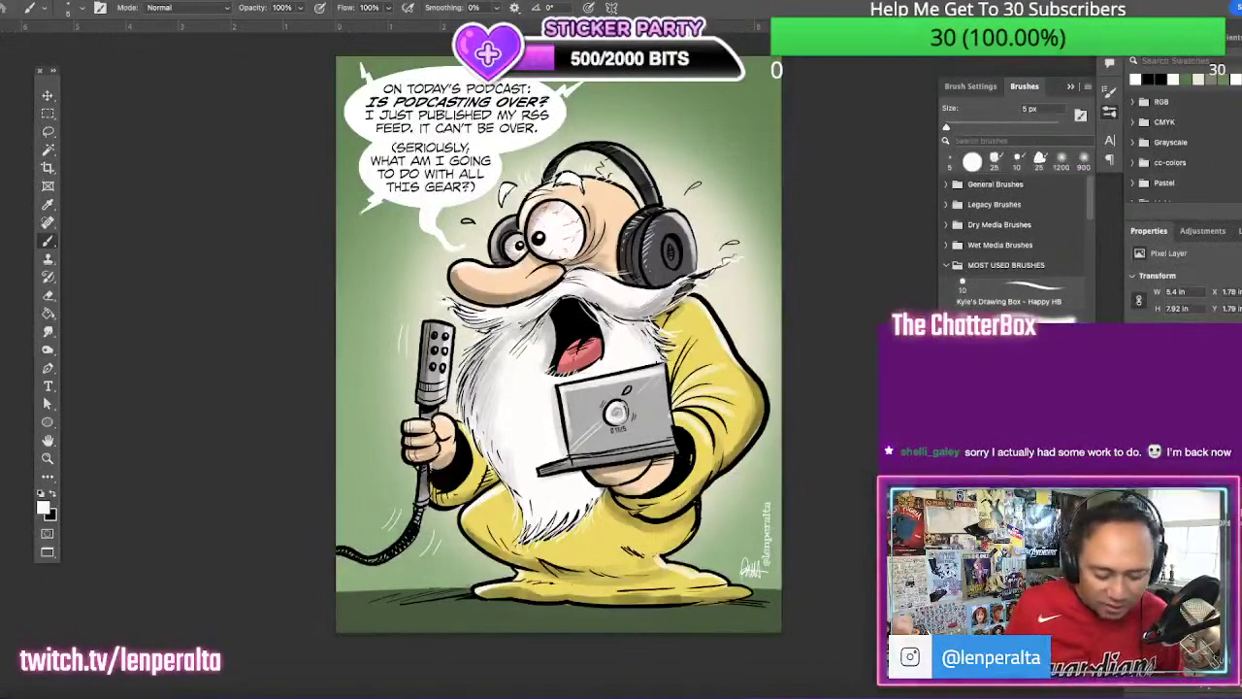
key("x")
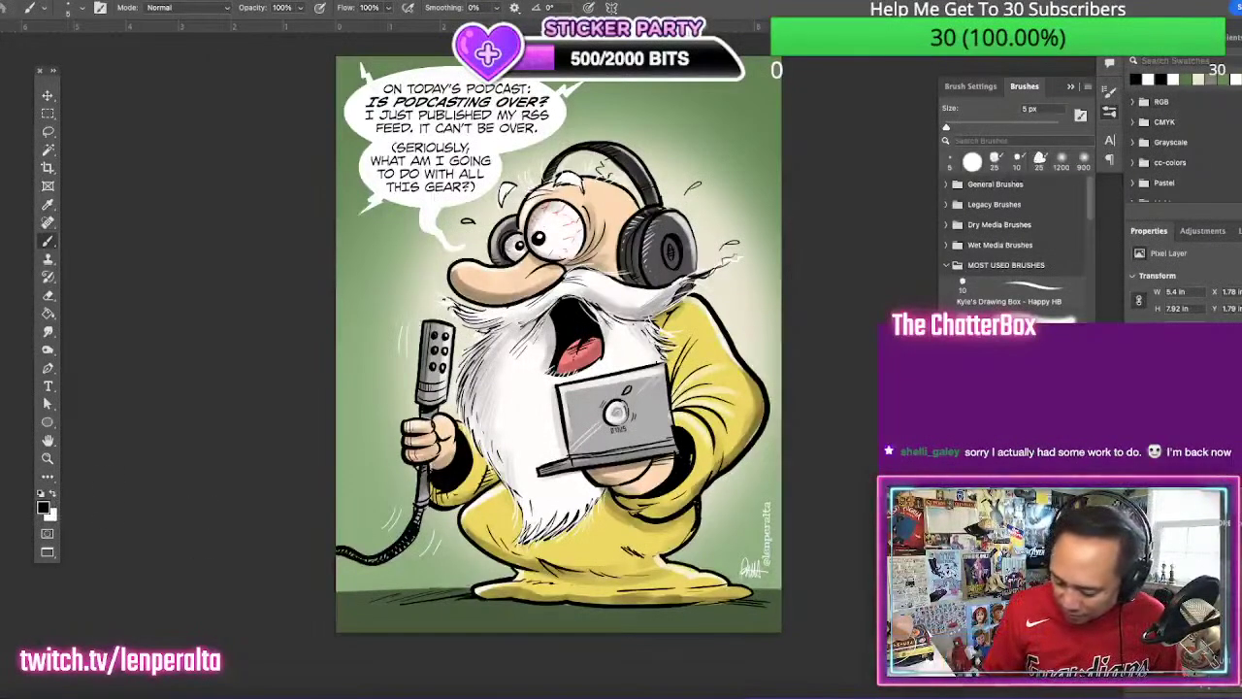
Add a black text caption reading "OG PODCASTER" in the green background above the headphones, beside the speech balloons
key("alt+shift+super+n")
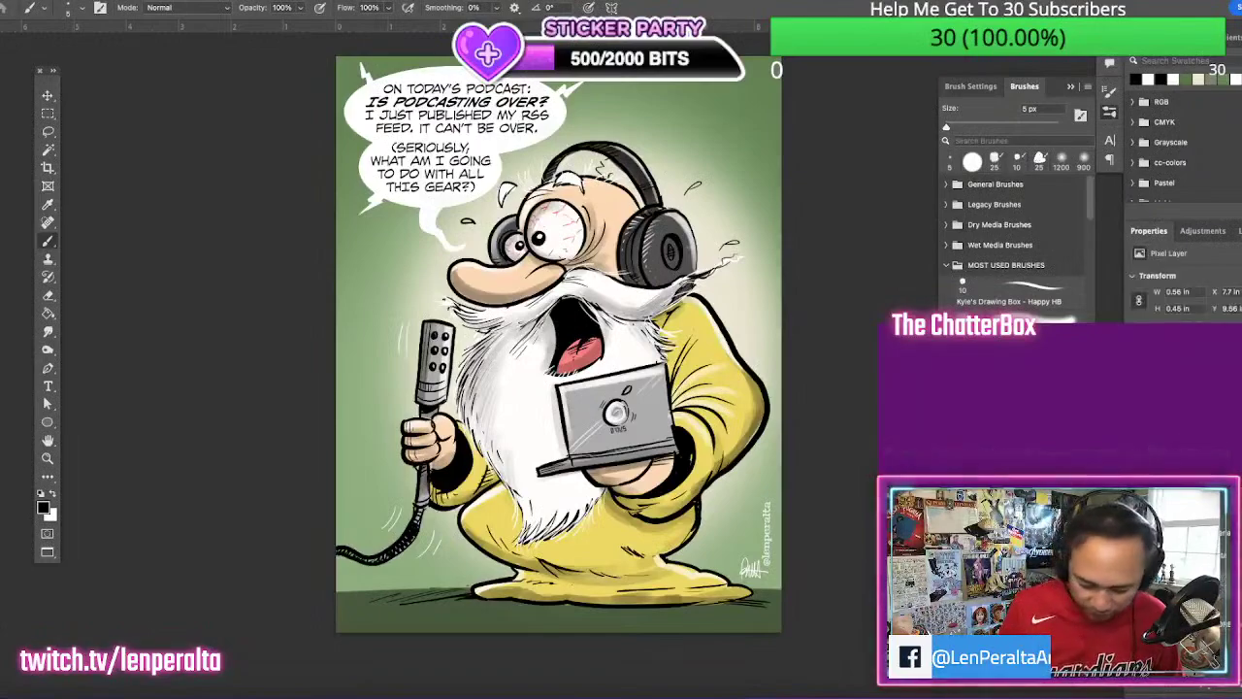
left_click(51, 389)
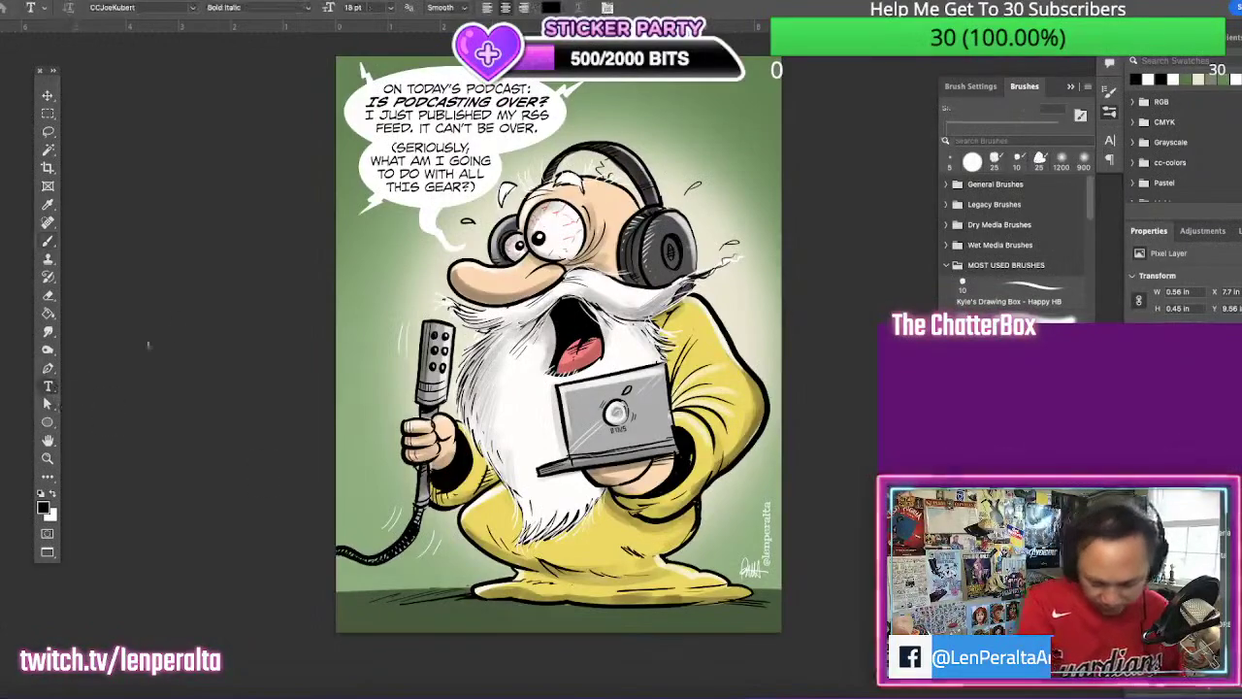
left_click(680, 109)
type("OG POS")
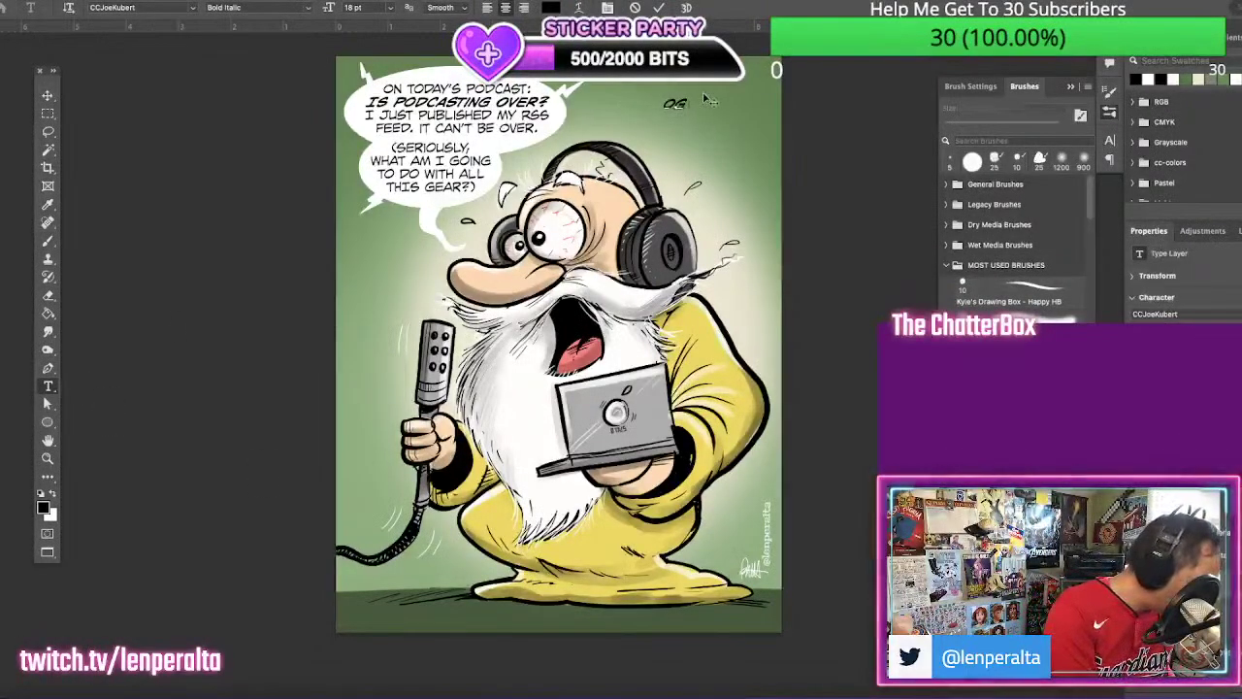
key("BackSpace")
key("BackSpace")
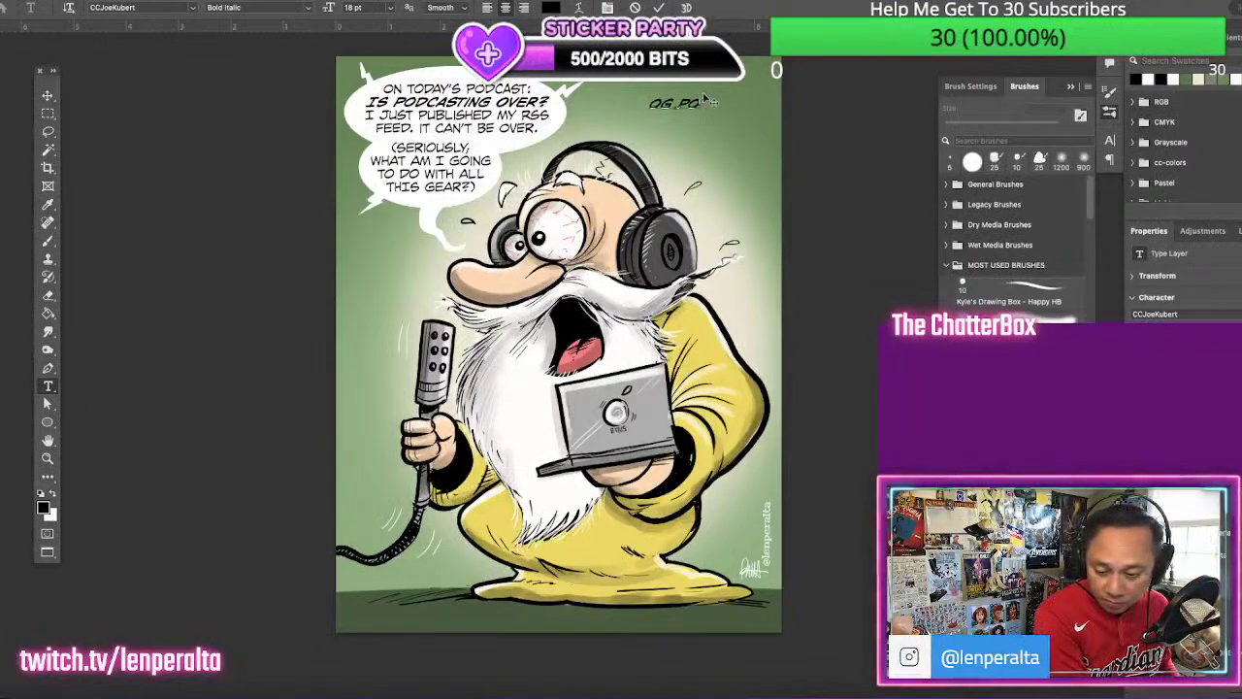
type("ODCAST")
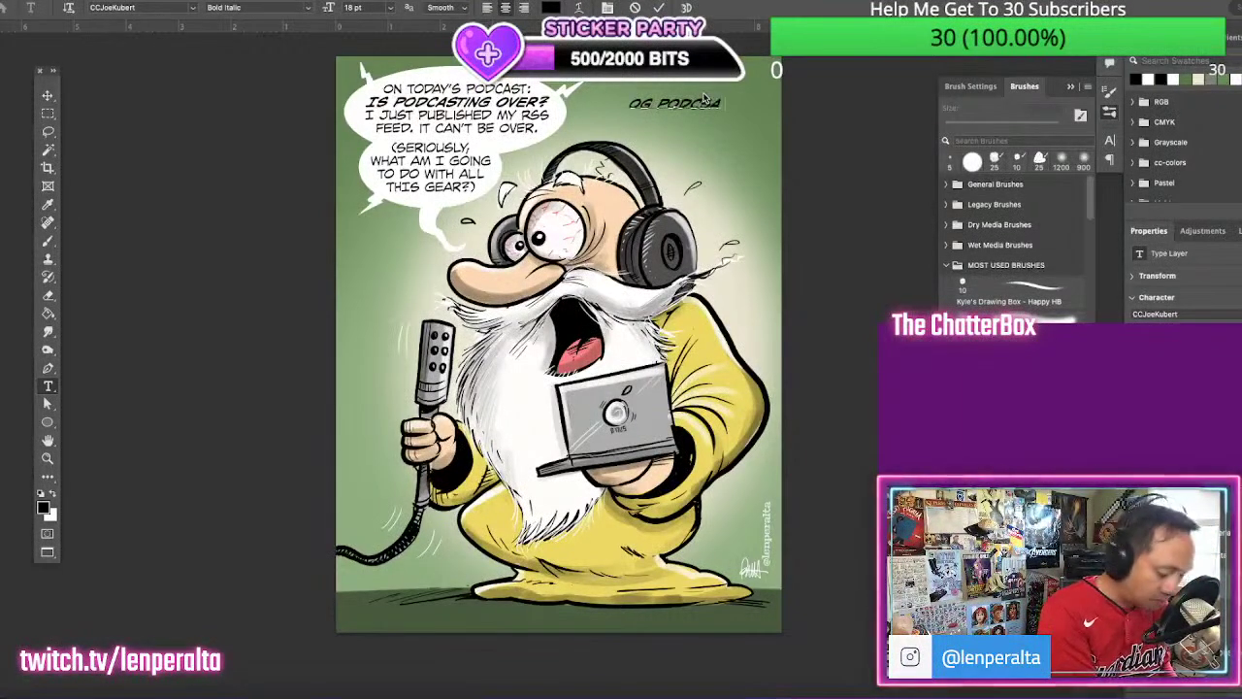
key("BackSpace")
key("BackSpace")
key("BackSpace")
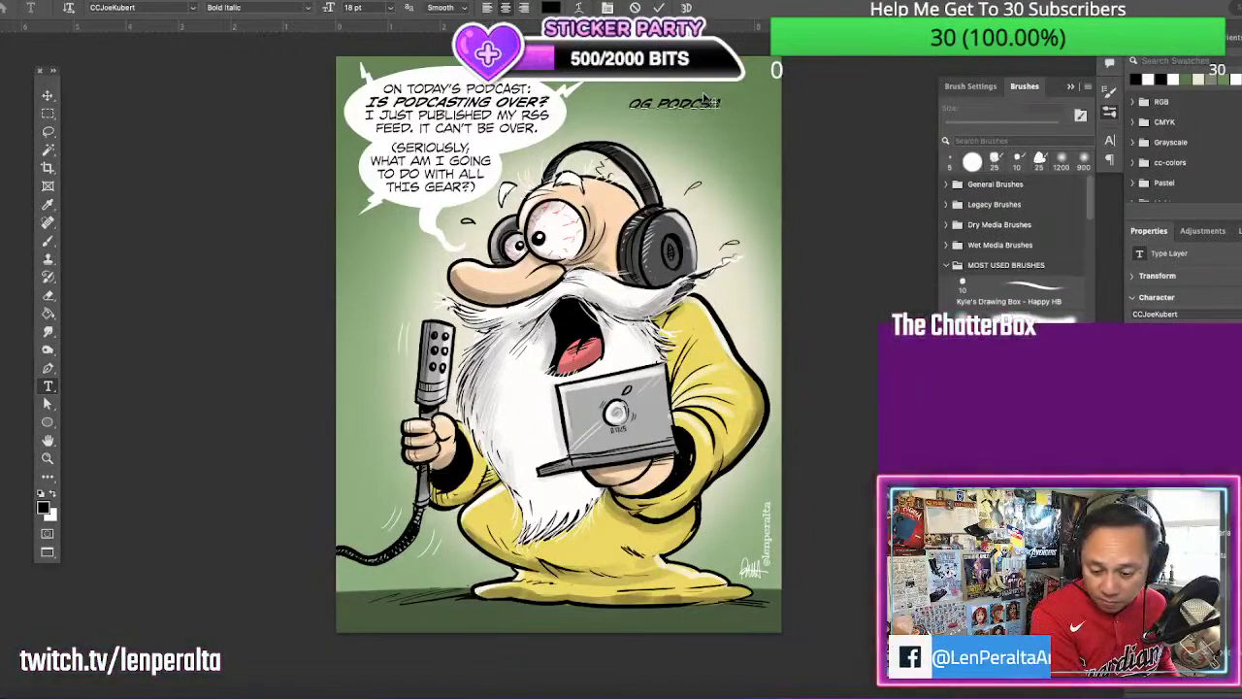
type("STER")
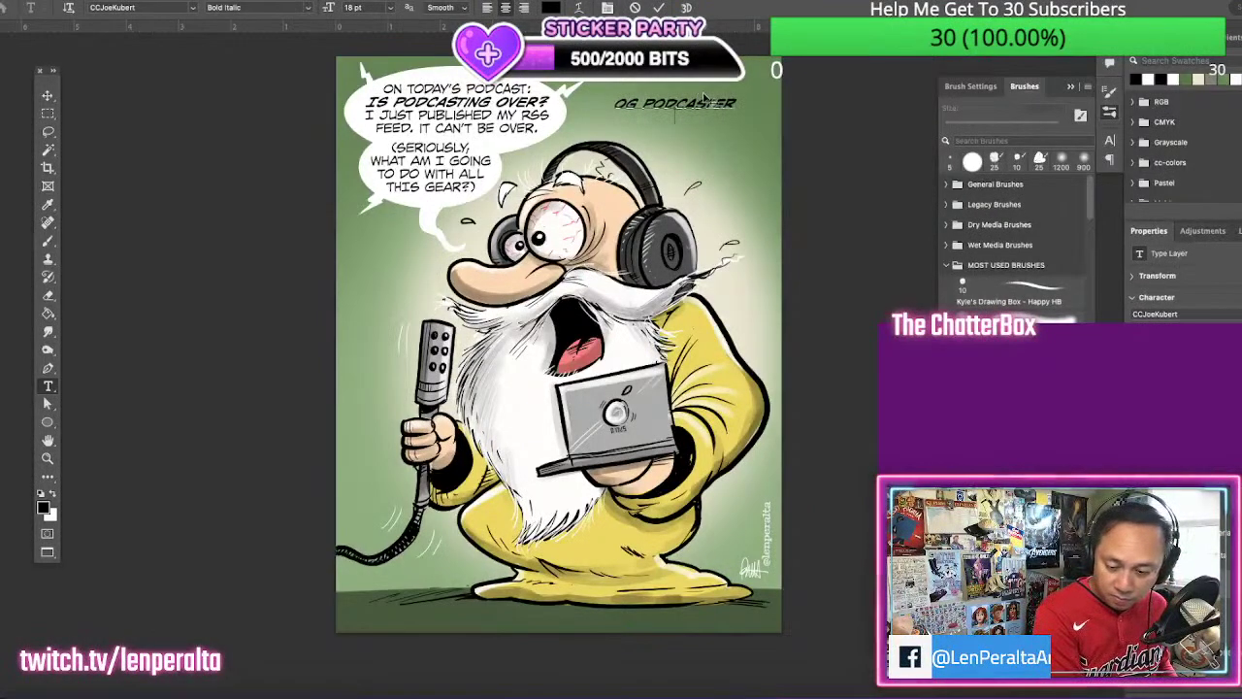
Add "STARTED 2005" as a further line of the caption and put a colon after "OG PODCASTER"
key("Return")
type("SATRTE!?")
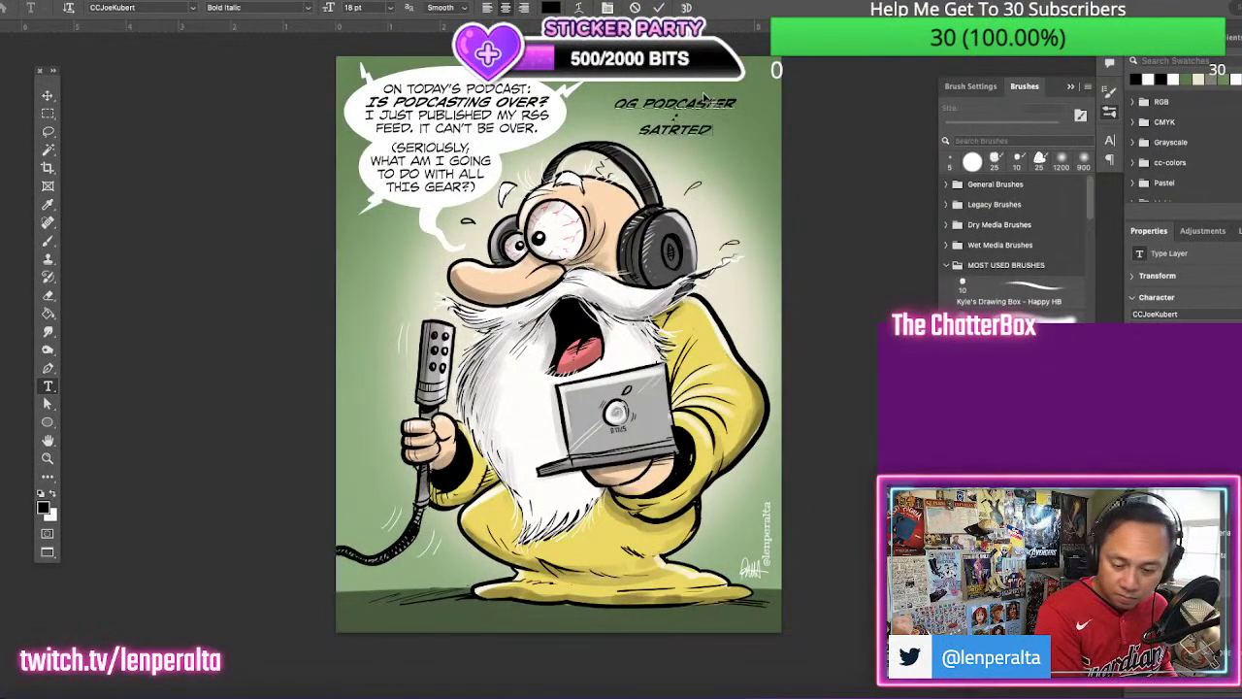
key("BackSpace")
key("BackSpace")
key("BackSpace")
key("BackSpace")
key("BackSpace")
key("BackSpace")
key("BackSpace")
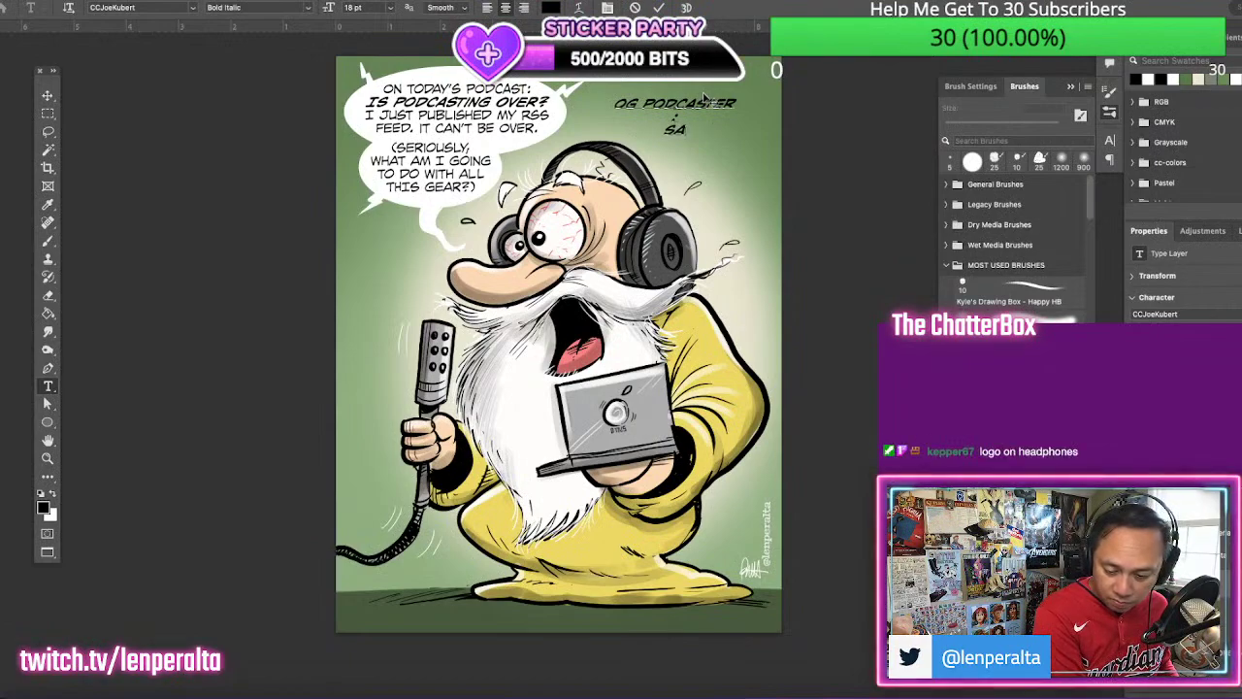
type("TART")
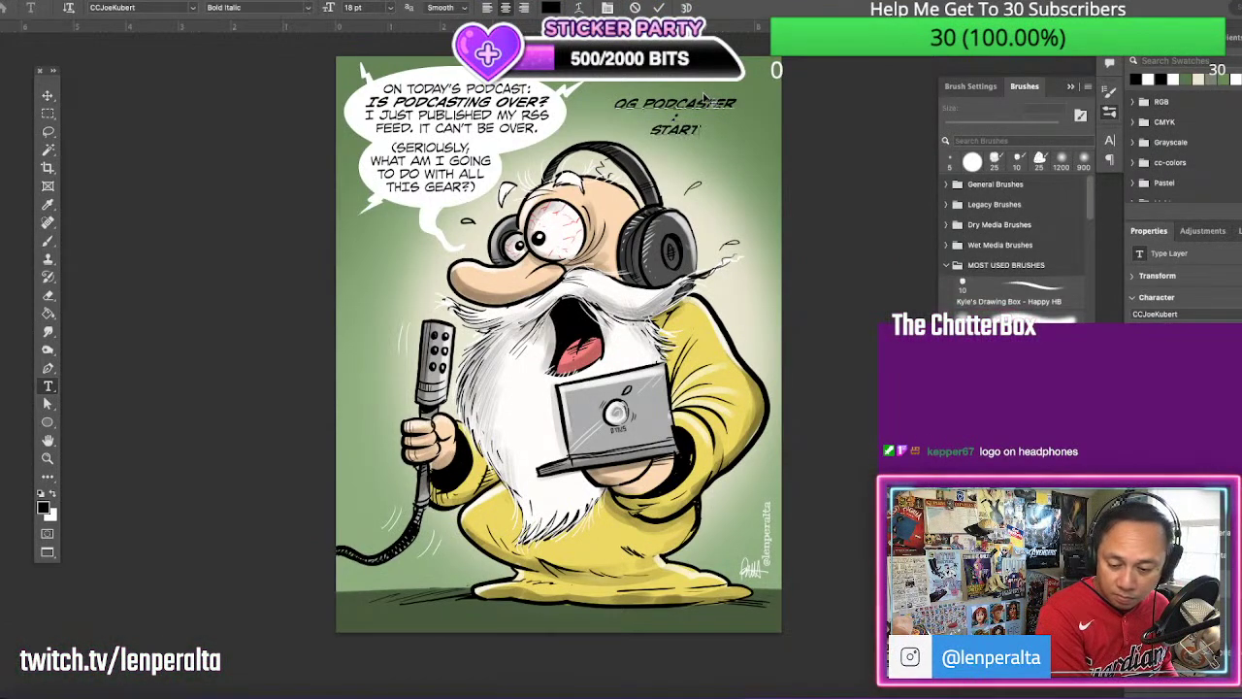
type("ED 2005")
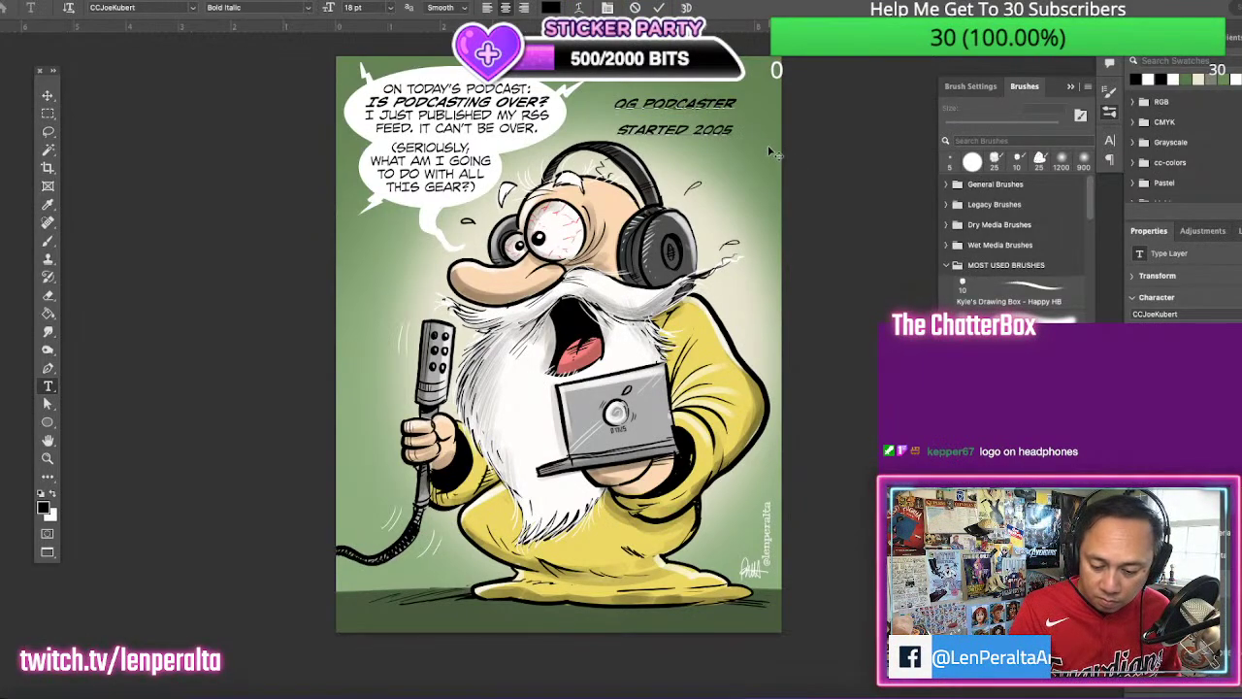
left_click(737, 100)
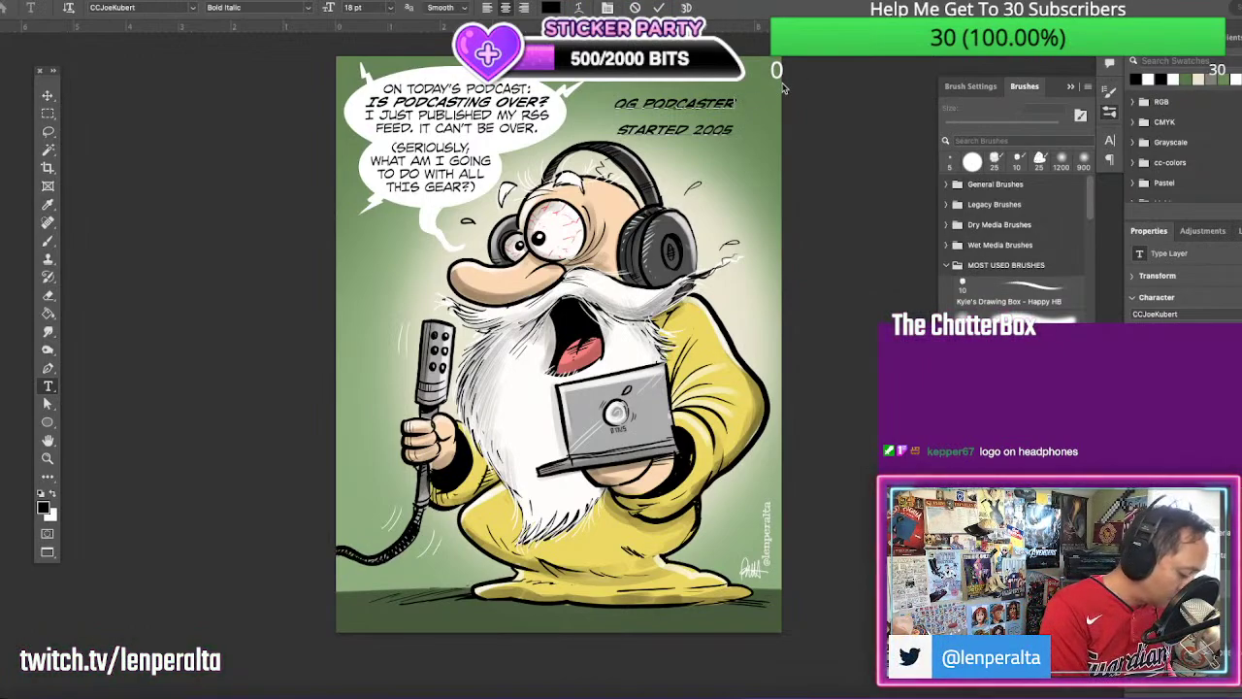
type(",")
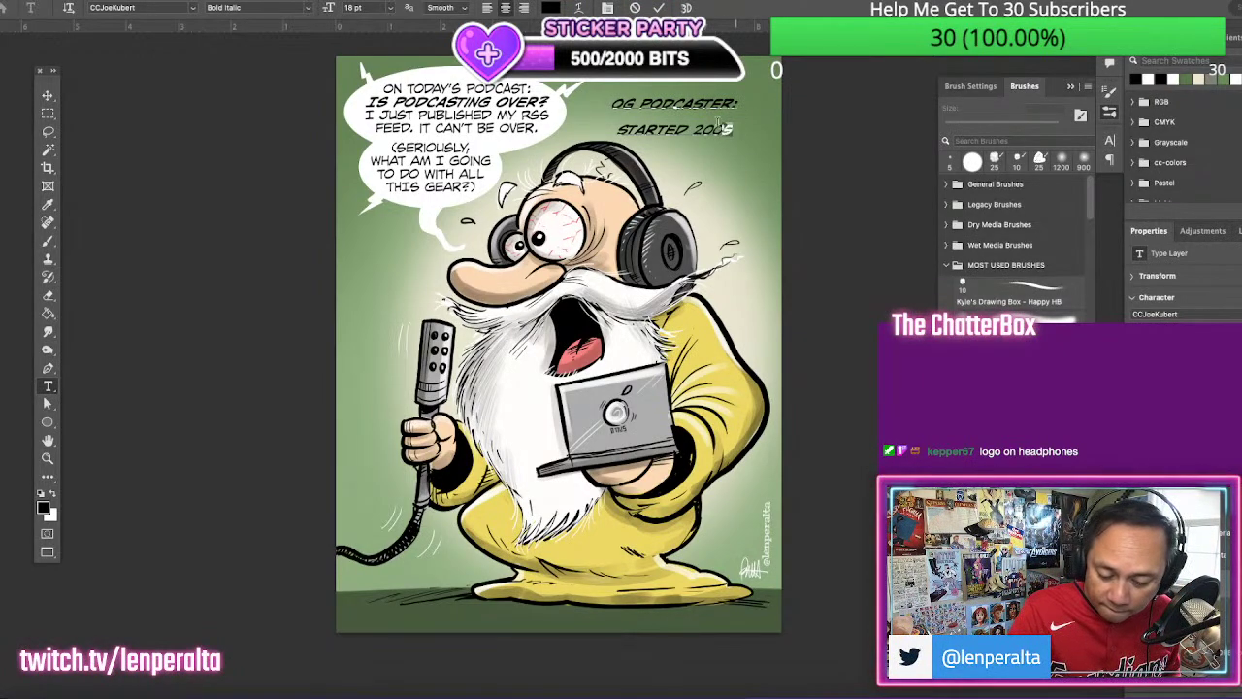
Set the whole caption's font style to Regular
key("ctrl+a")
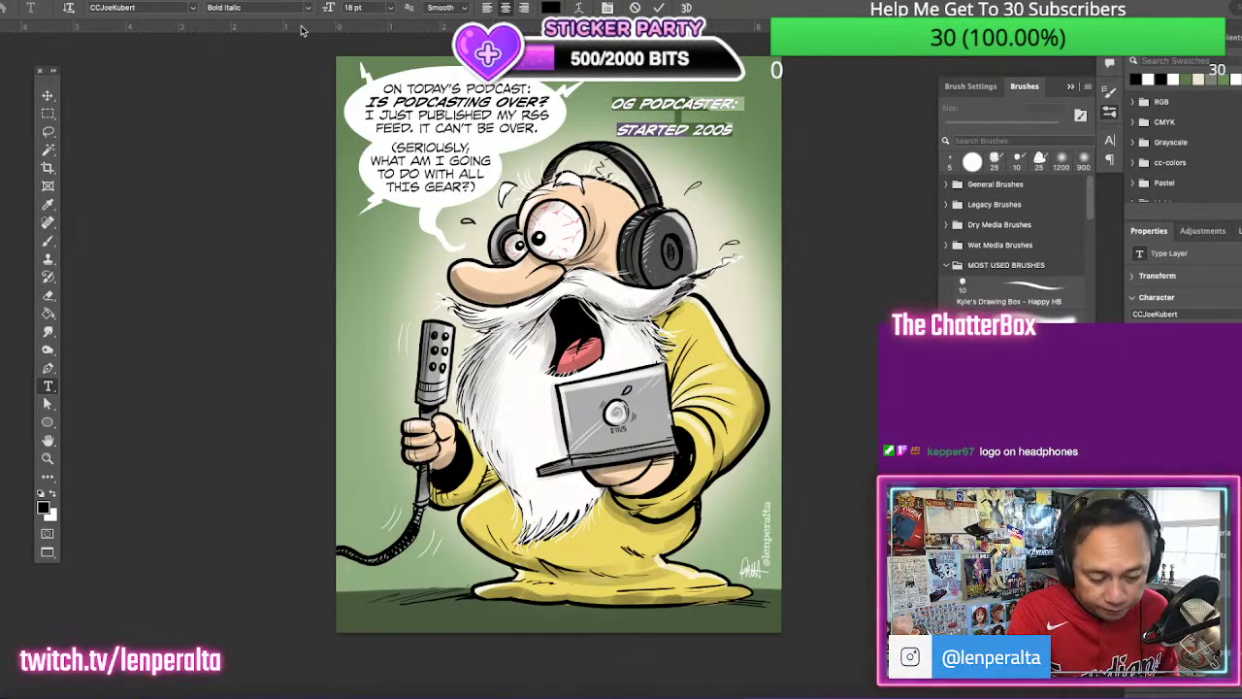
left_click(308, 8)
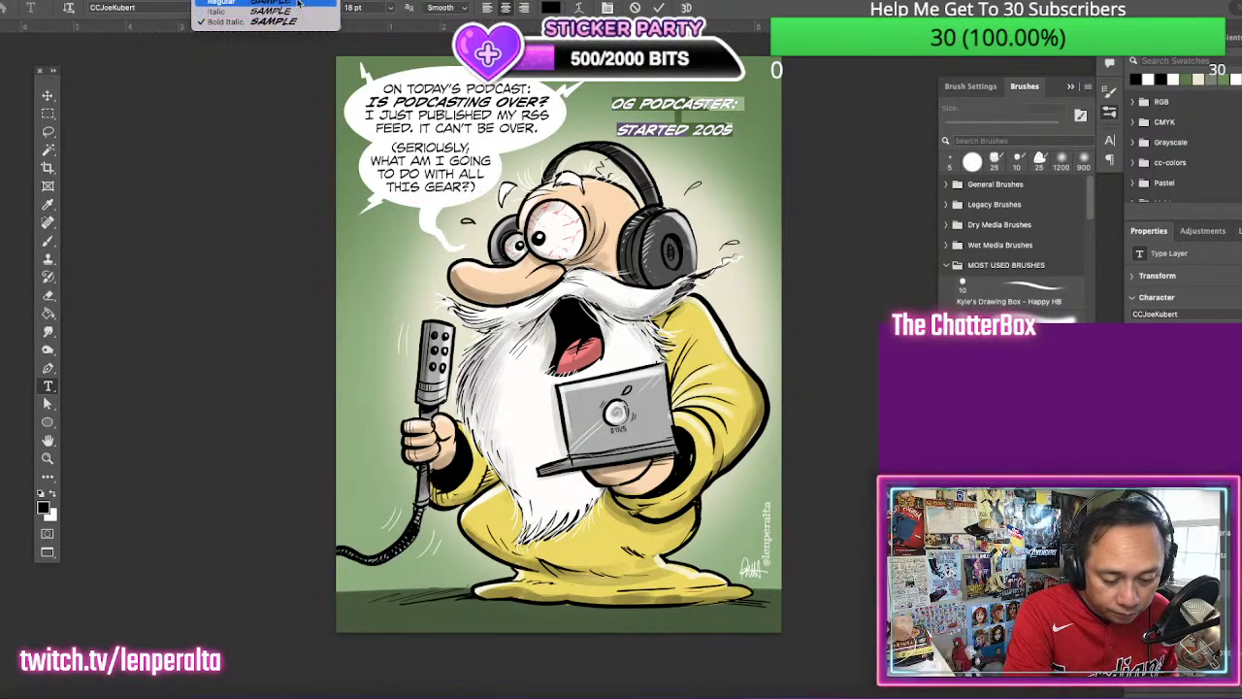
left_click(299, 4)
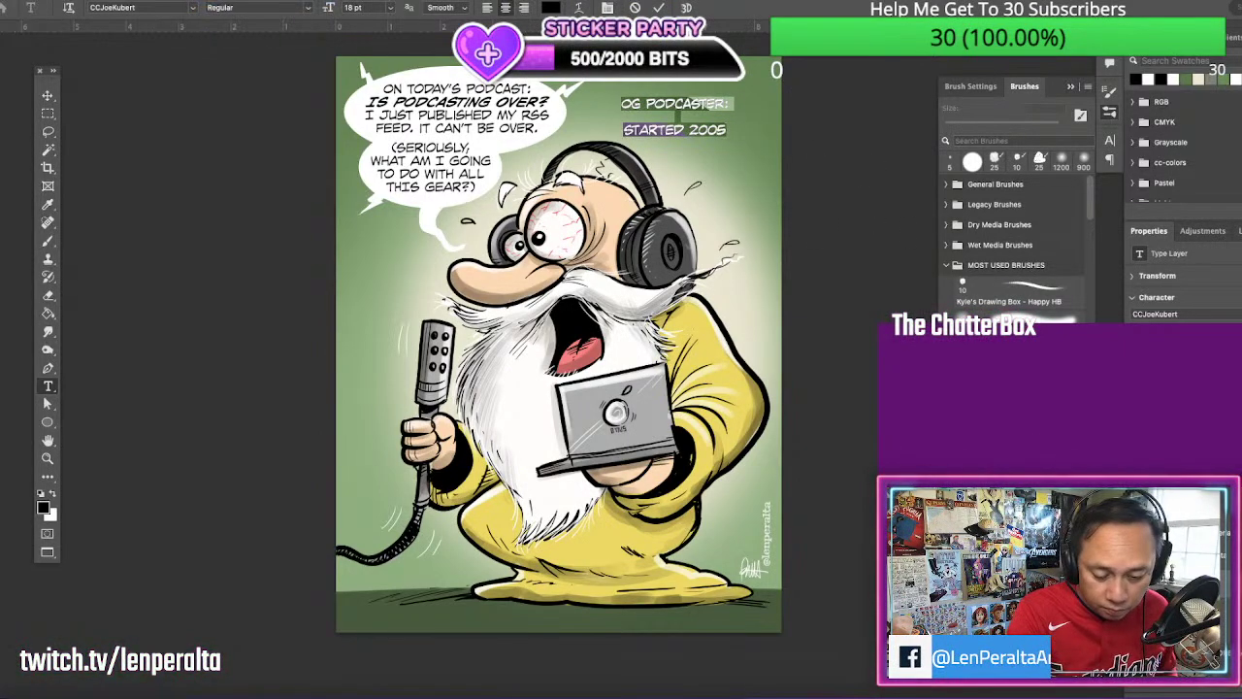
Remove the empty line between the caption's two text lines and move the caption slightly toward the artwork's right edge
left_click(442, 1)
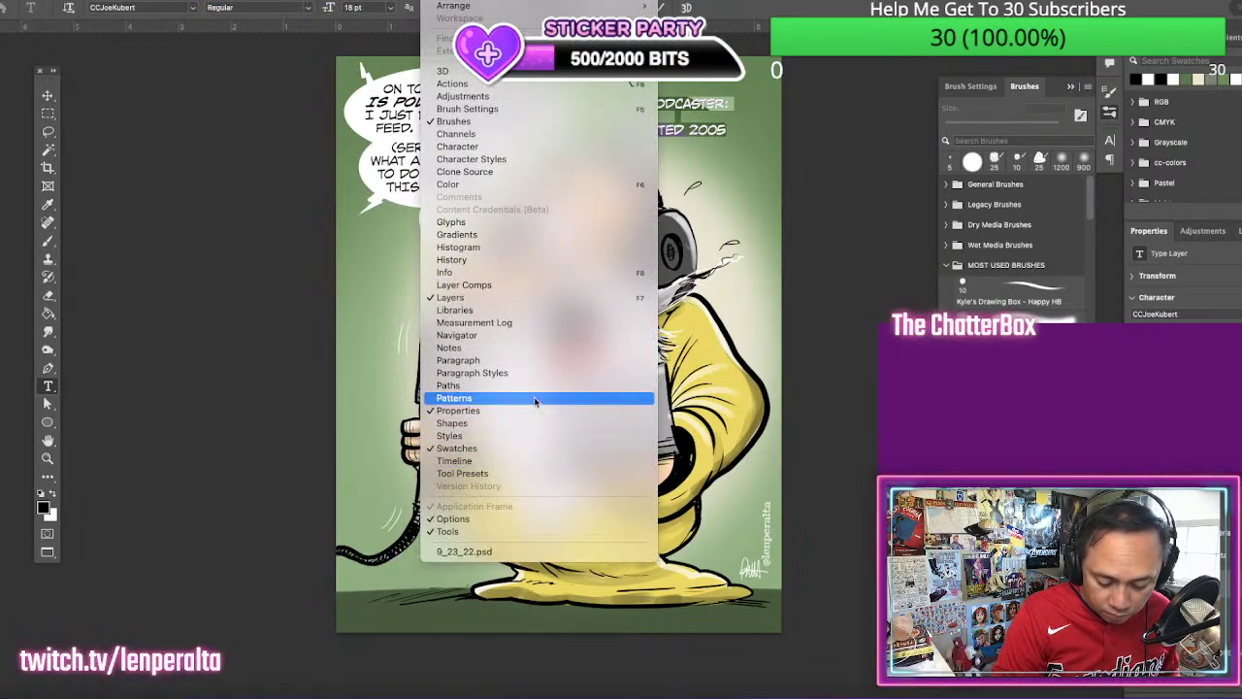
left_click(532, 362)
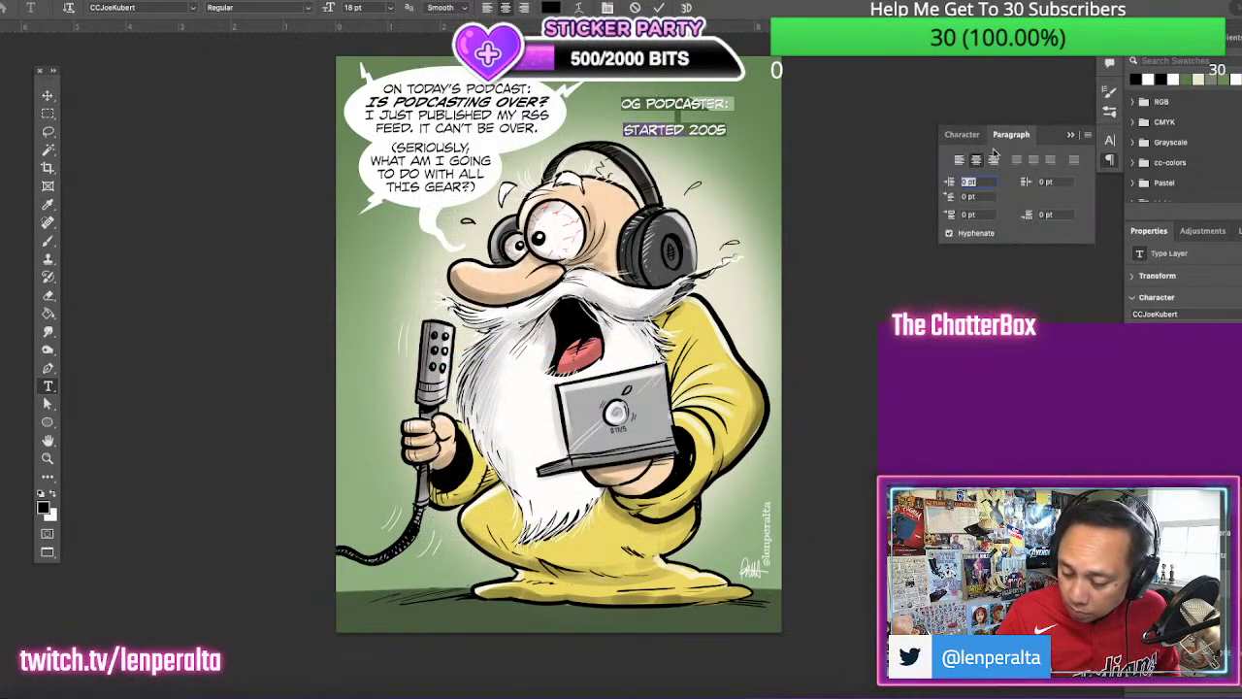
left_click(962, 134)
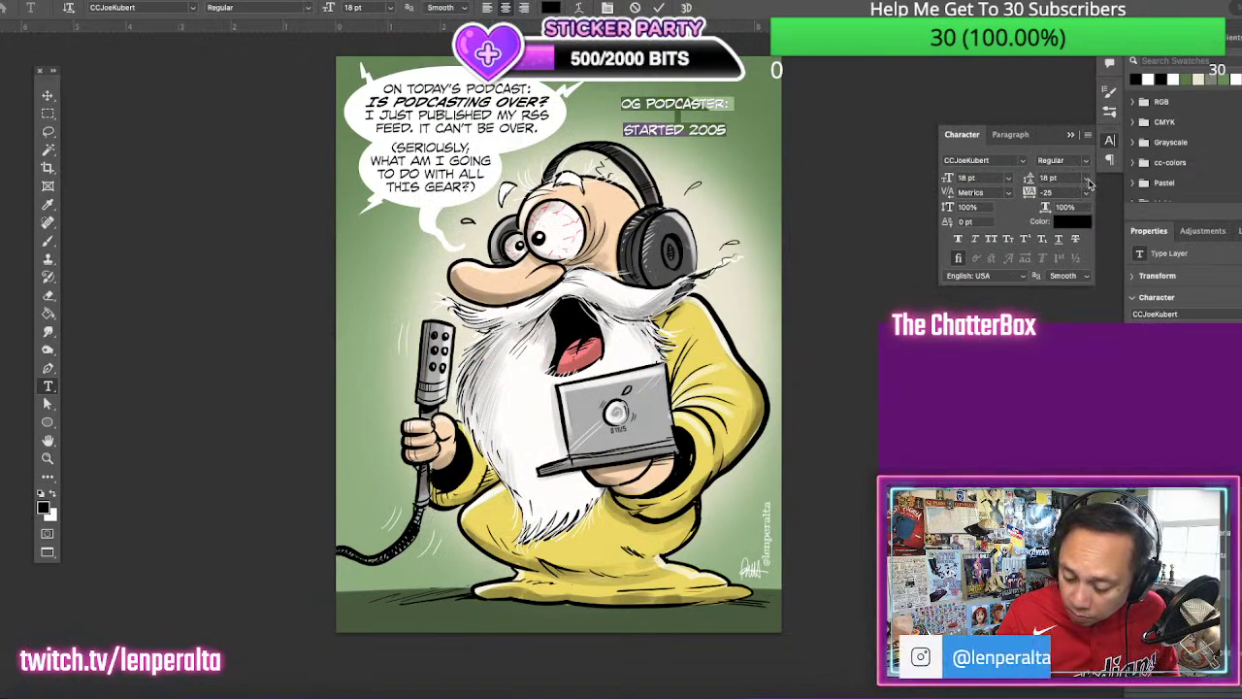
left_click(1087, 181)
left_click(702, 116)
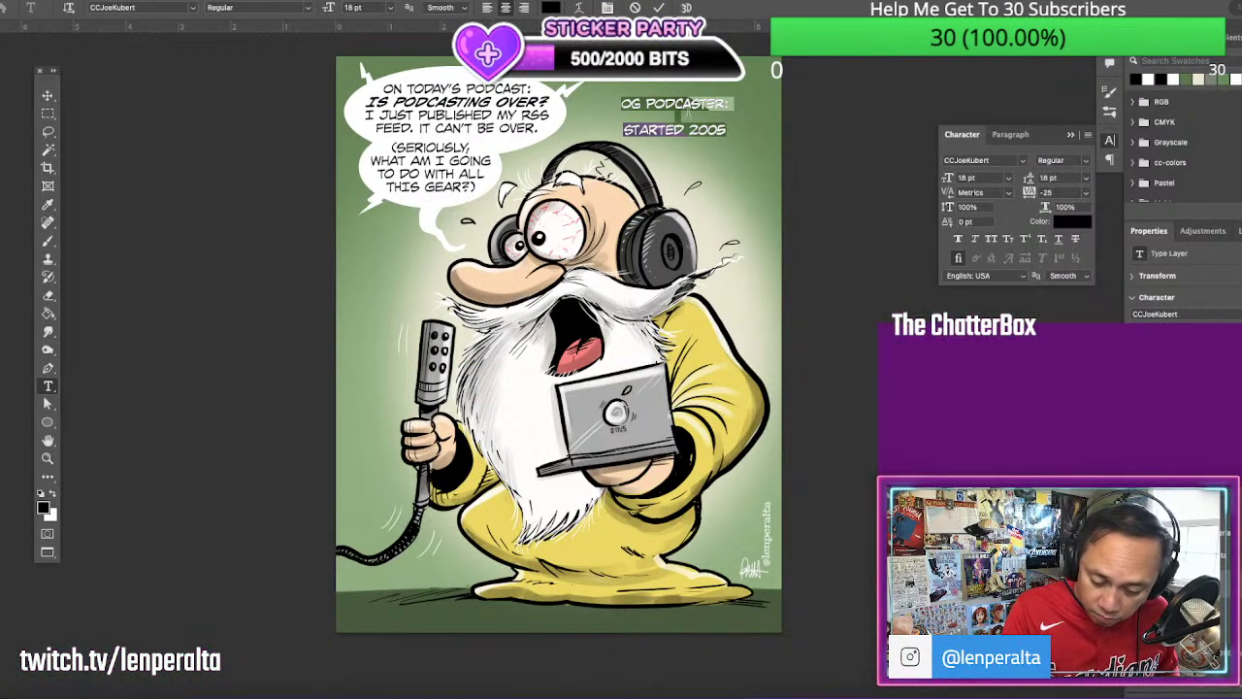
left_click(695, 114)
key("BackSpace")
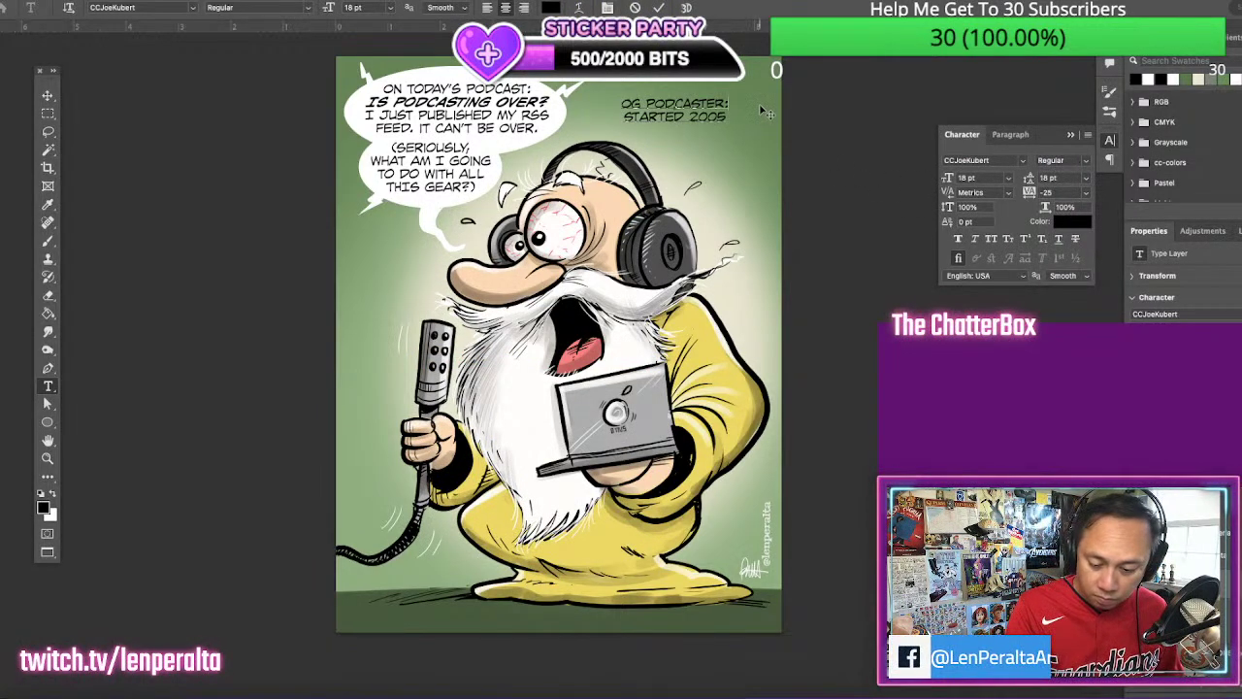
key("v")
mouse_move(717, 119)
left_mouse_down()
mouse_move(749, 129)
mouse_move(739, 123)
left_mouse_up()
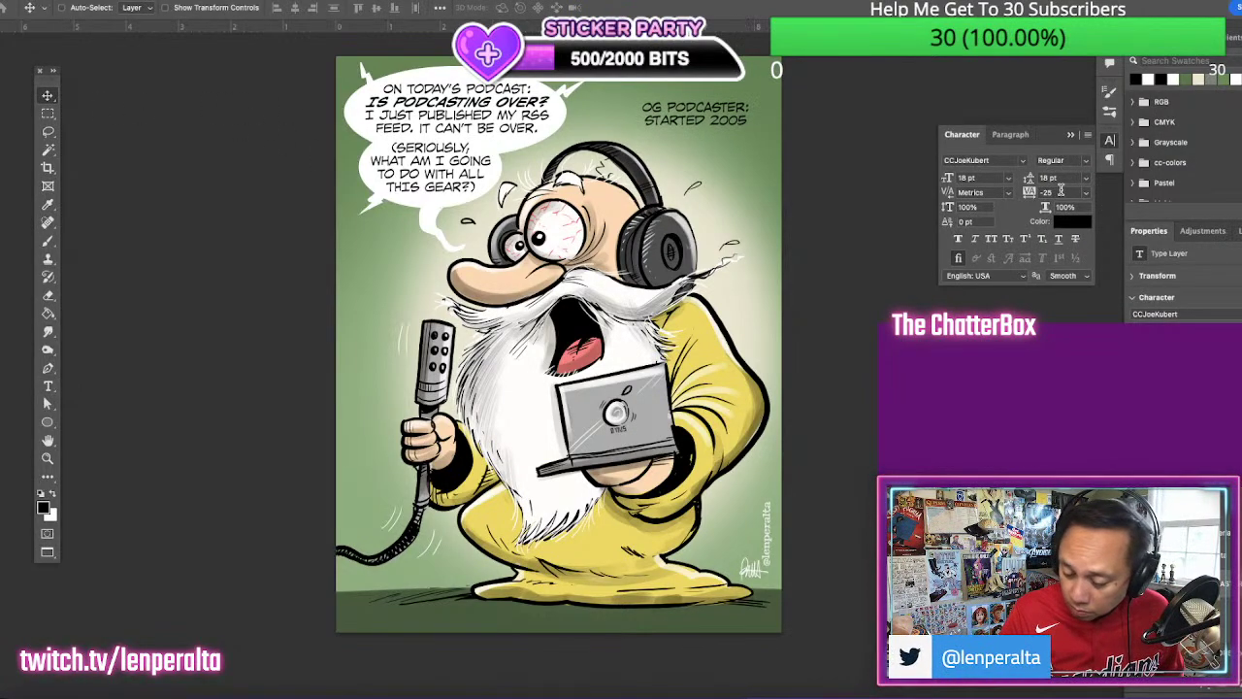
Change the caption's font to AKoford and set its leading to 22 pt
left_click(1000, 161)
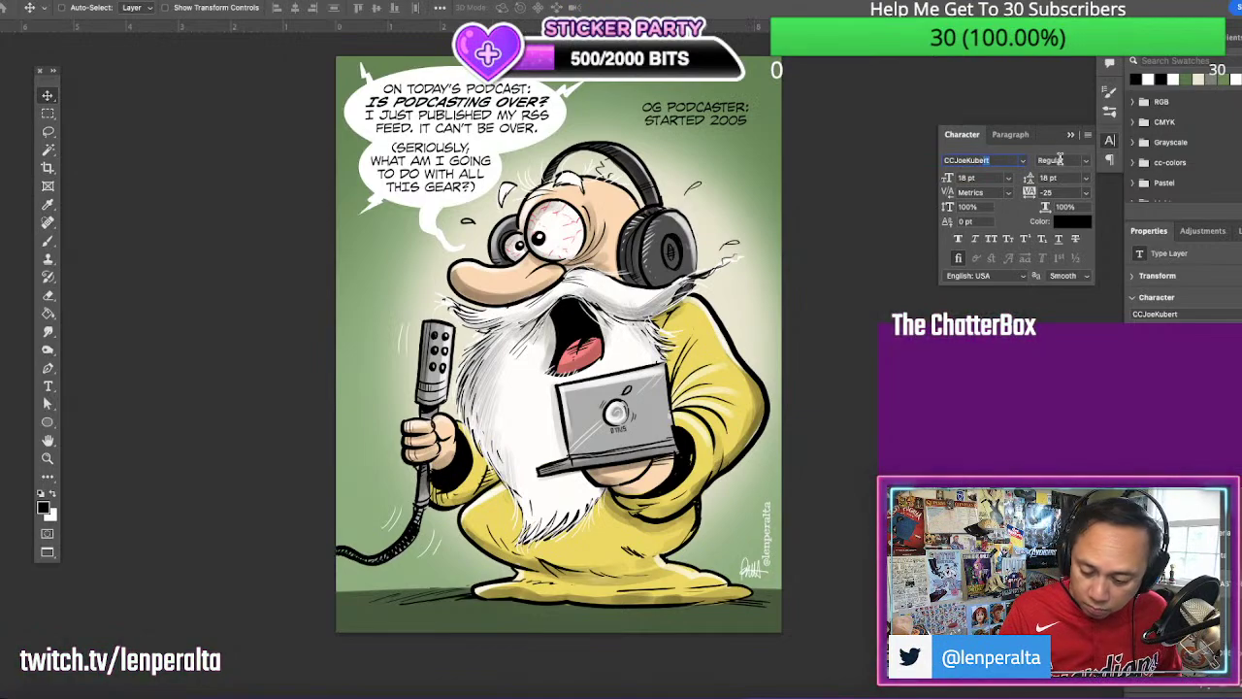
left_click(1023, 162)
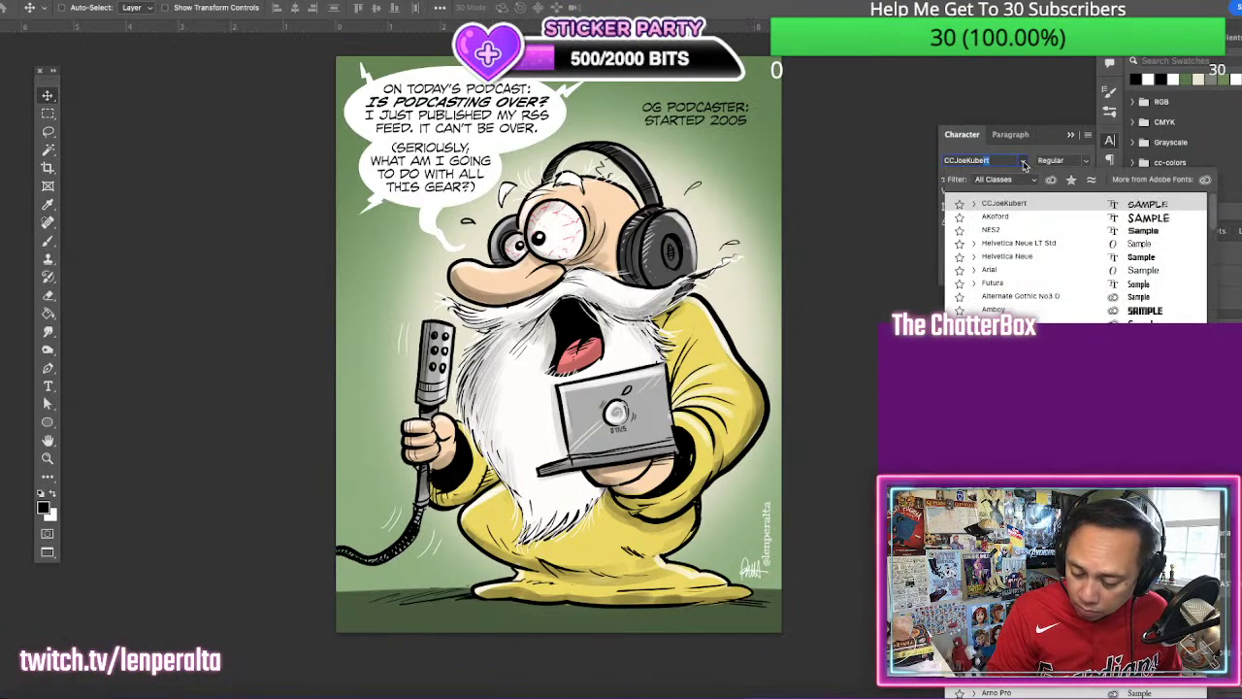
left_click(1132, 219)
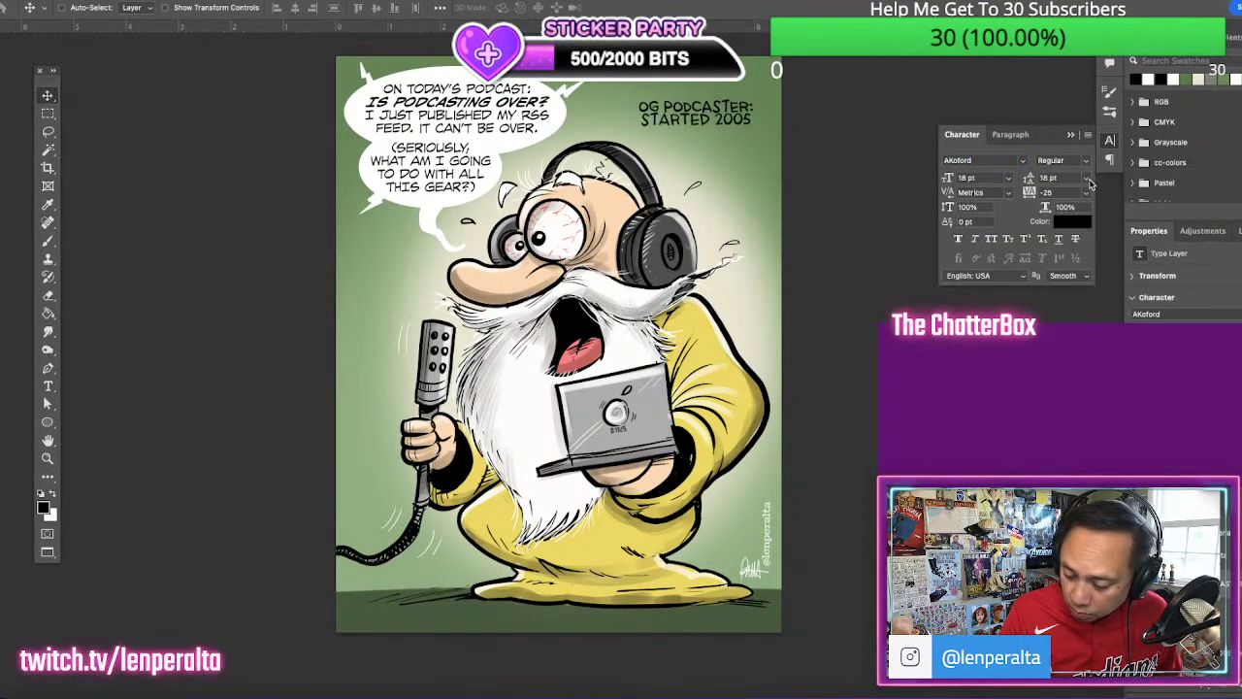
left_click(1043, 178)
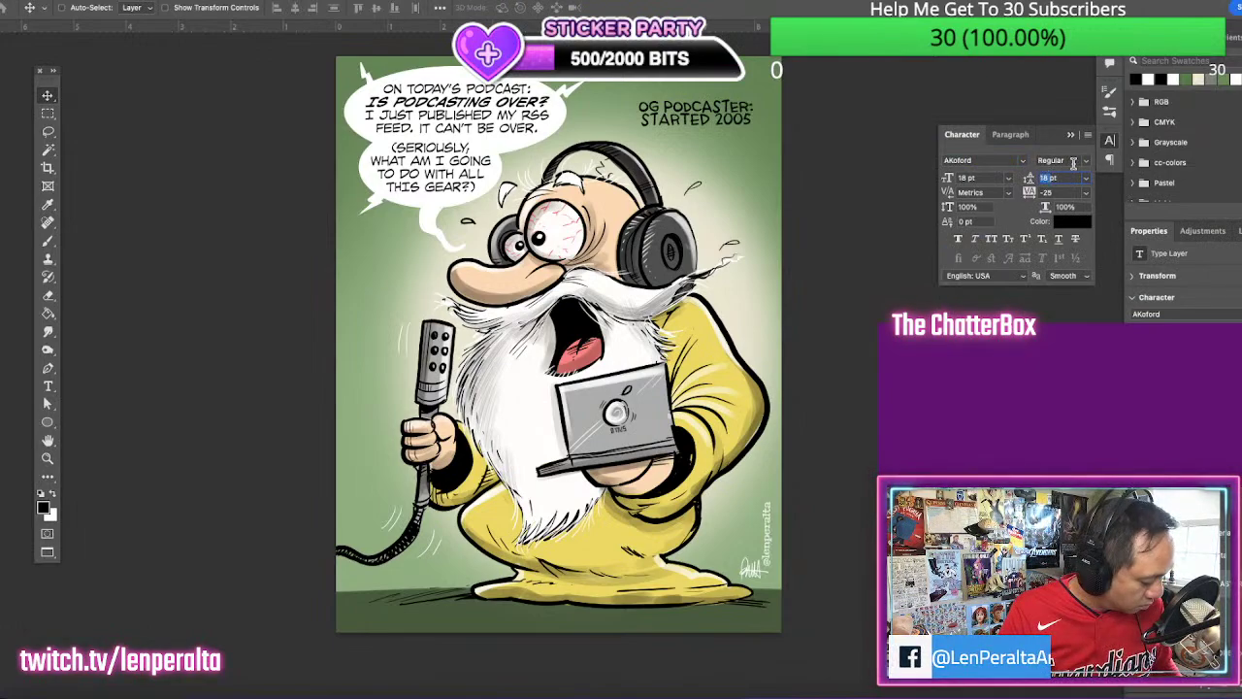
type("22")
key("Tab")
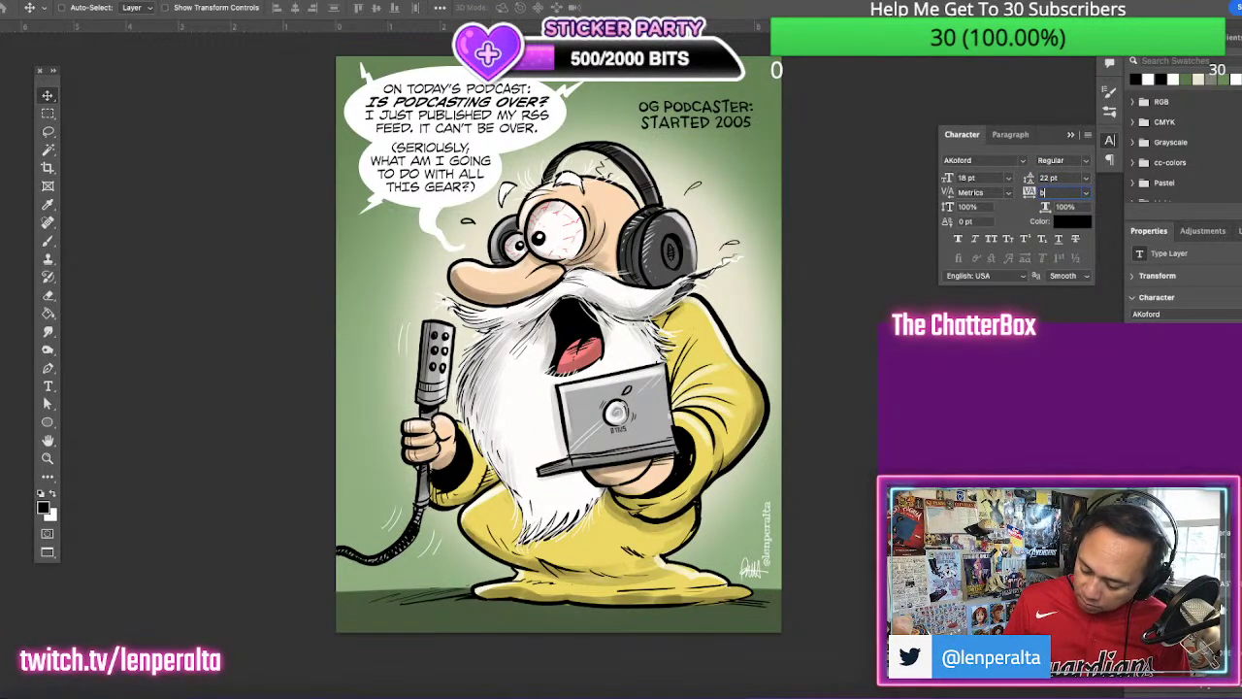
Switch from the caption to a pixel layer for painting and set the tracking value to -25
type("b")
key("Return")
key("Return")
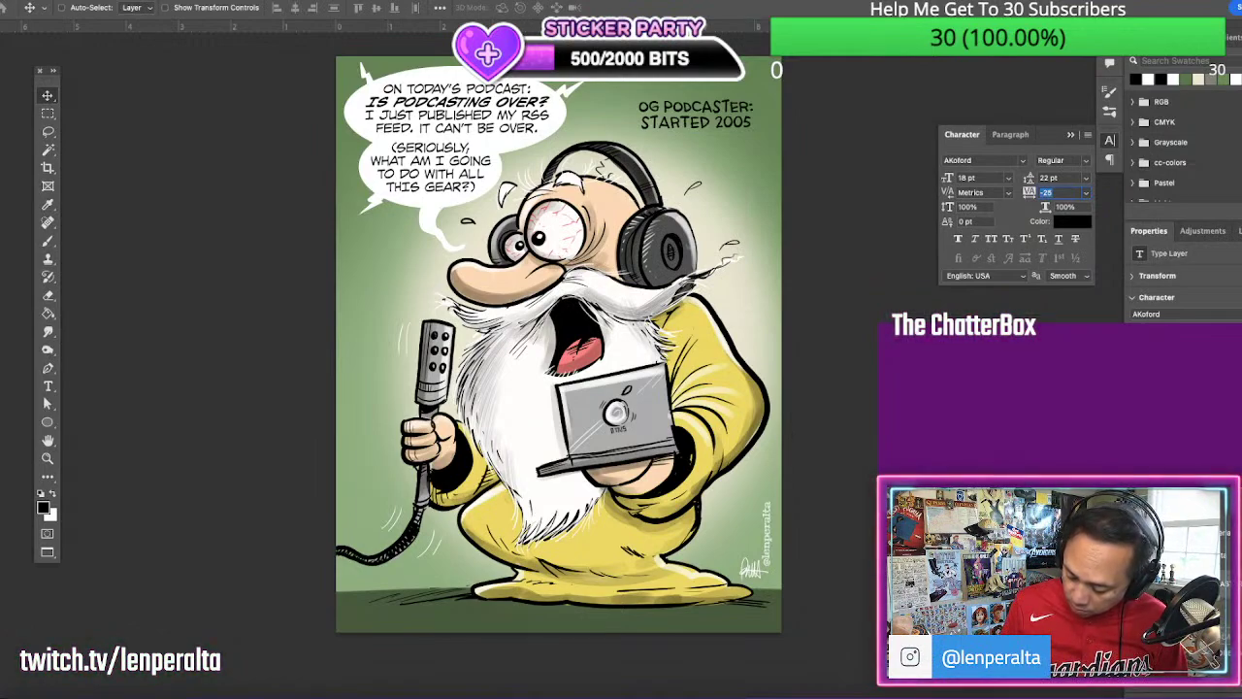
left_click(1225, 594)
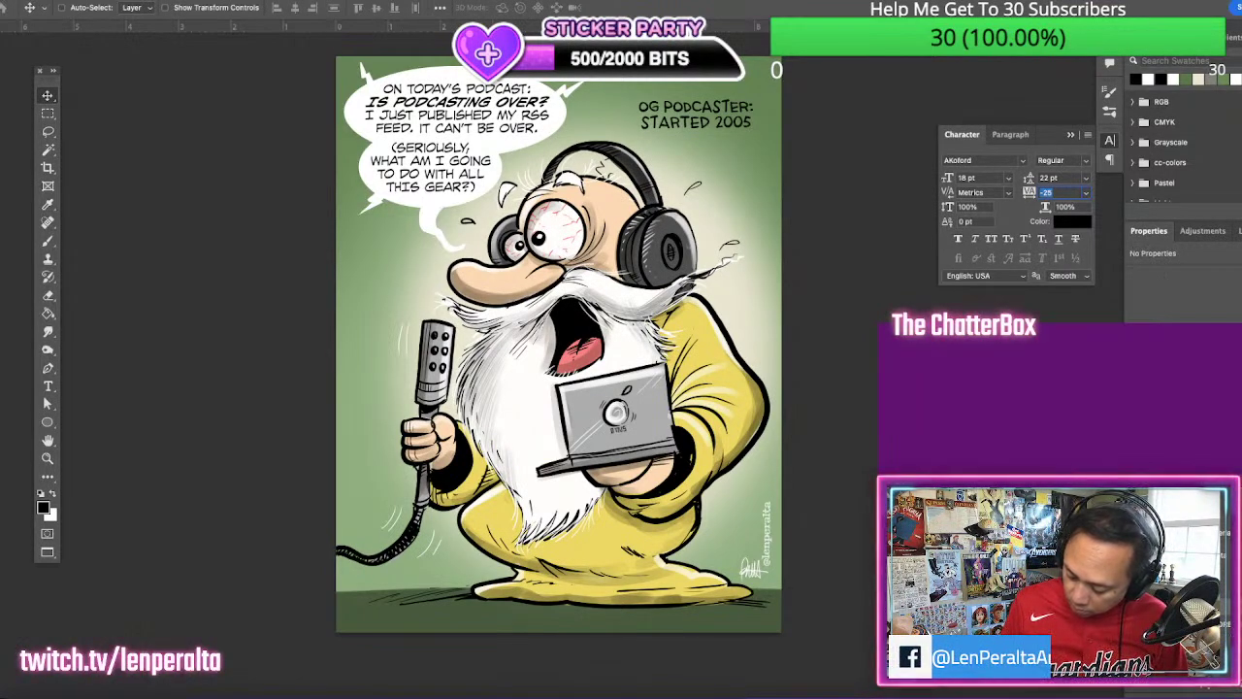
left_click(1225, 575)
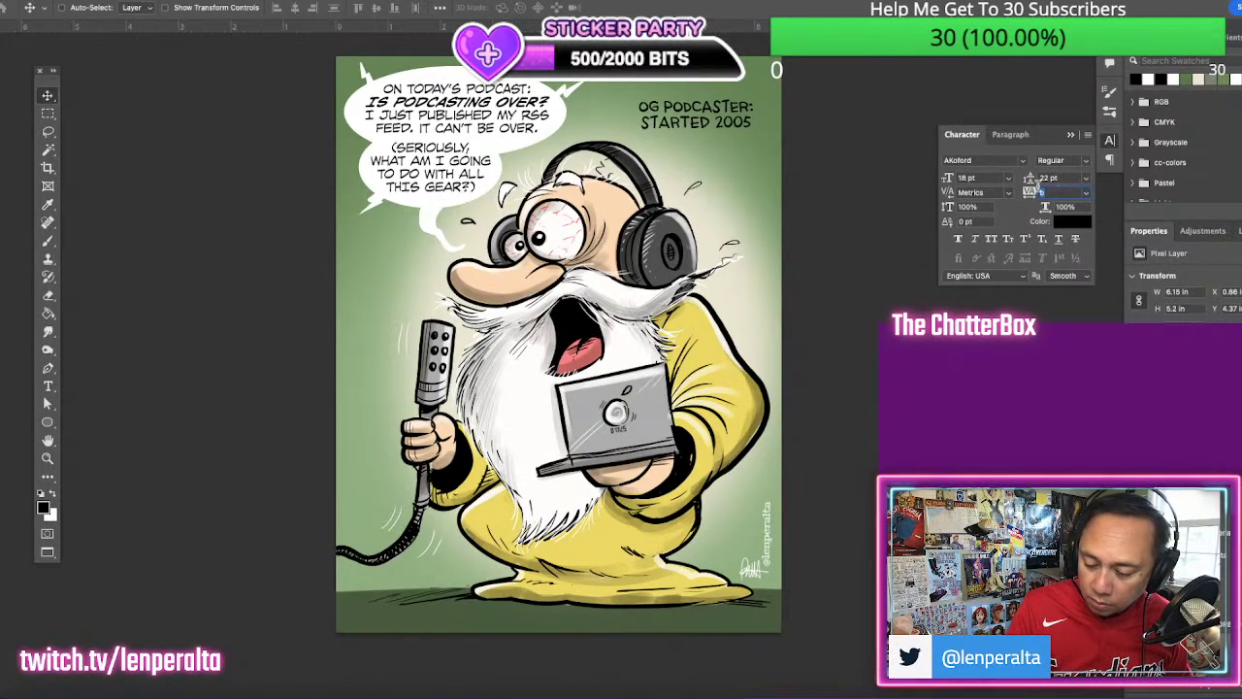
key("BackSpace")
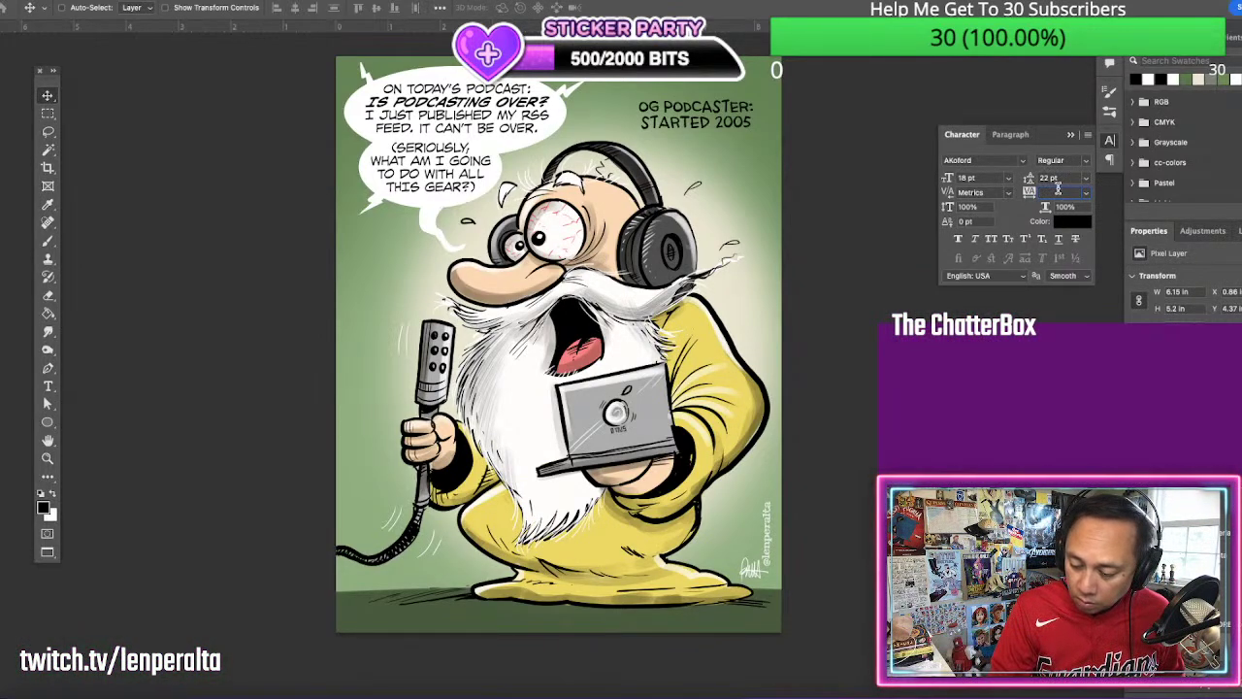
type("-25")
key("Tab")
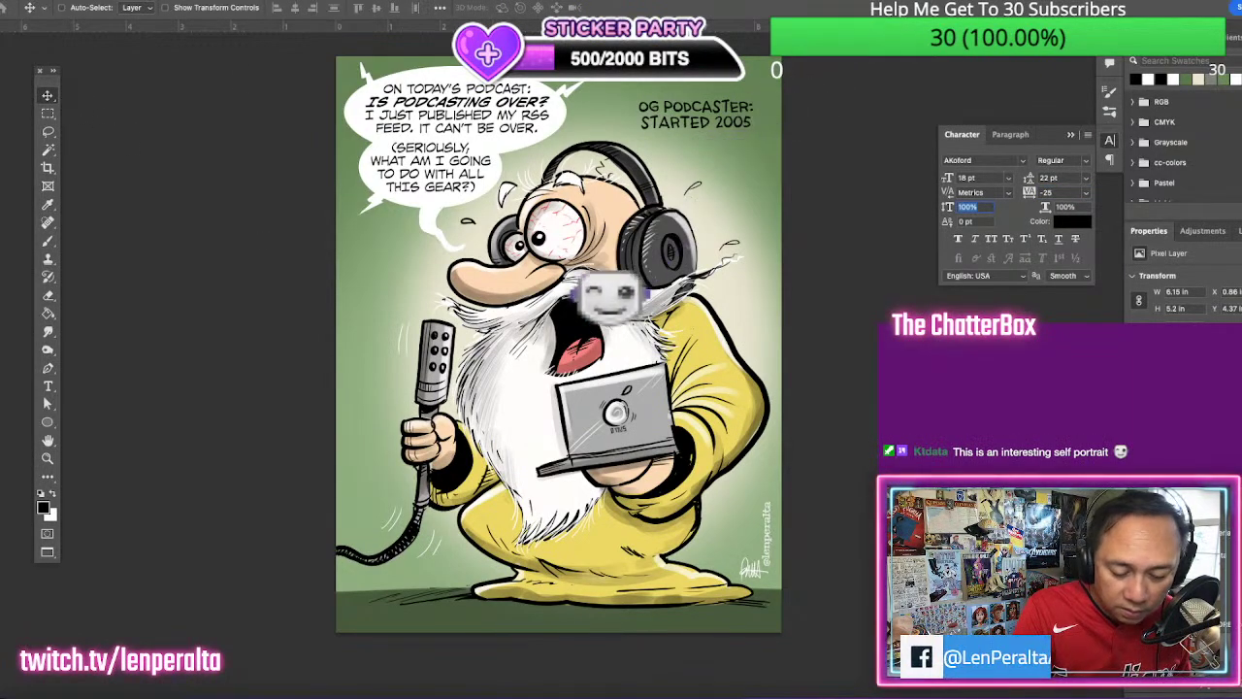
Bring back the brush presets and activate the Brush tool with the 5 px brush
left_click(449, 1)
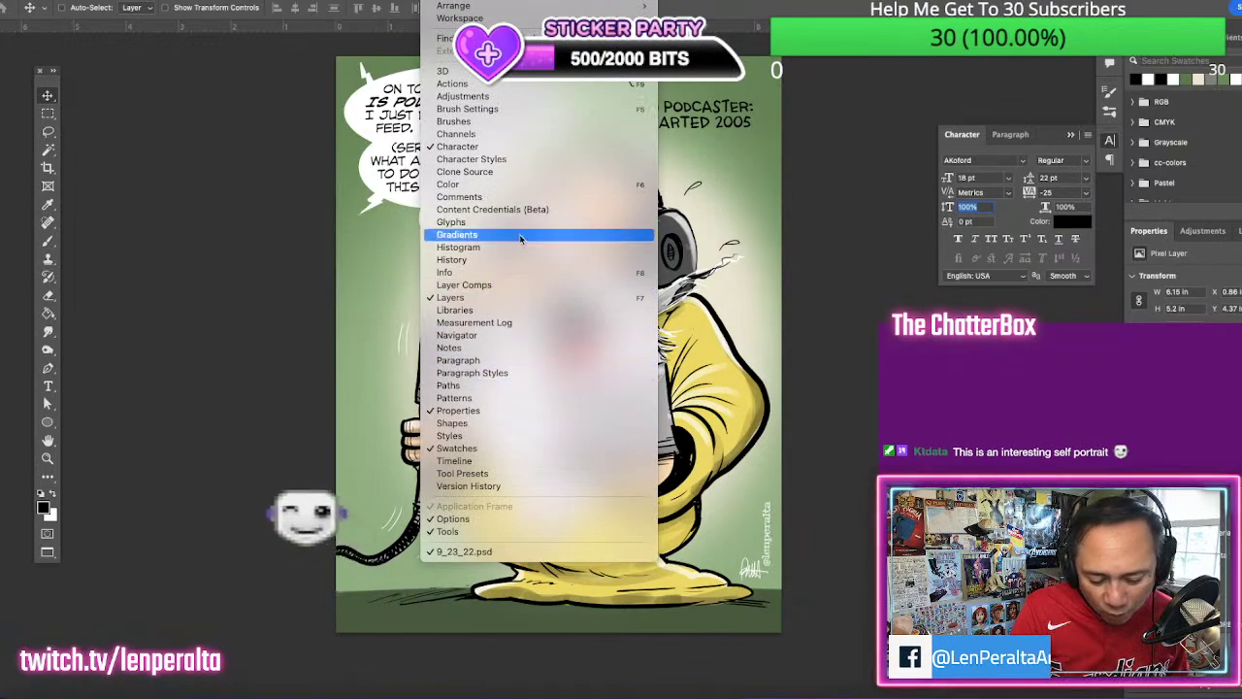
left_click(517, 121)
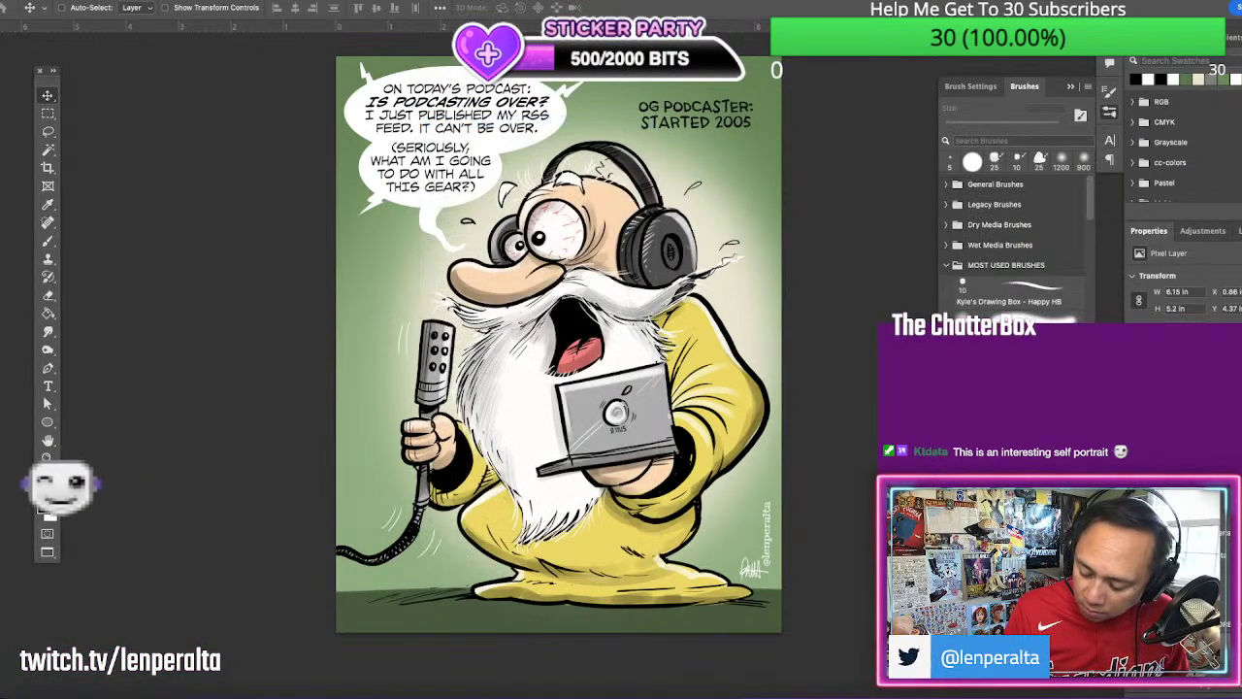
key("b")
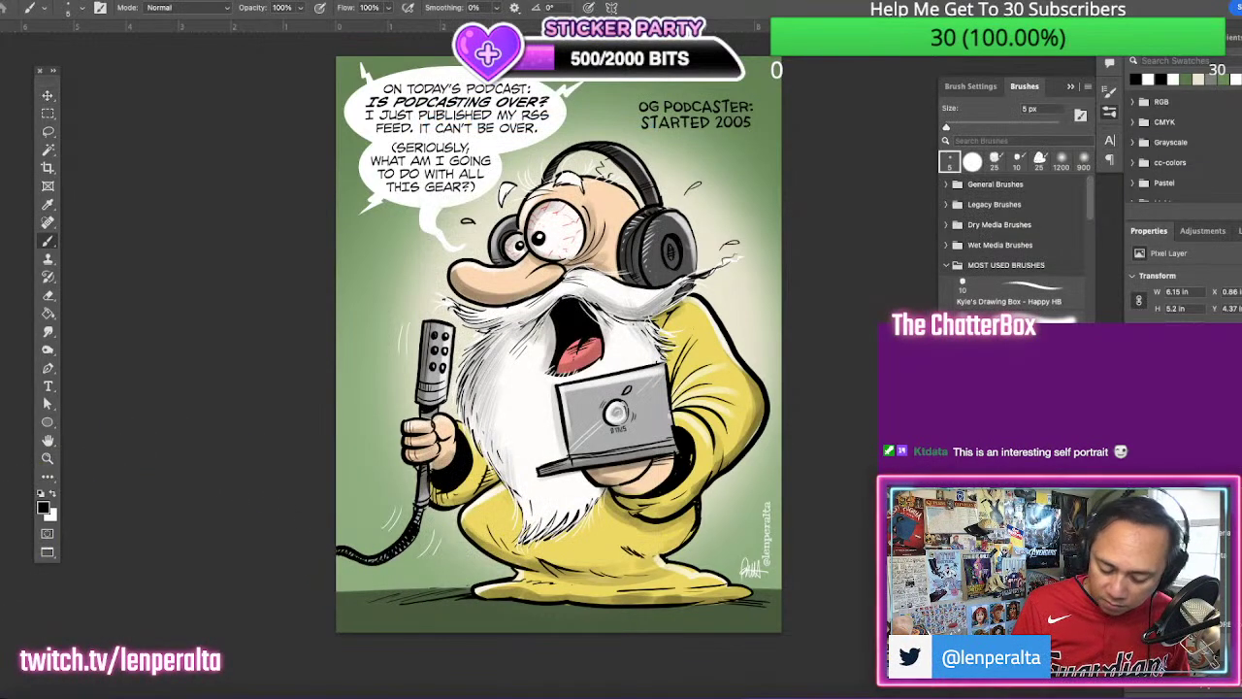
left_click(1068, 302)
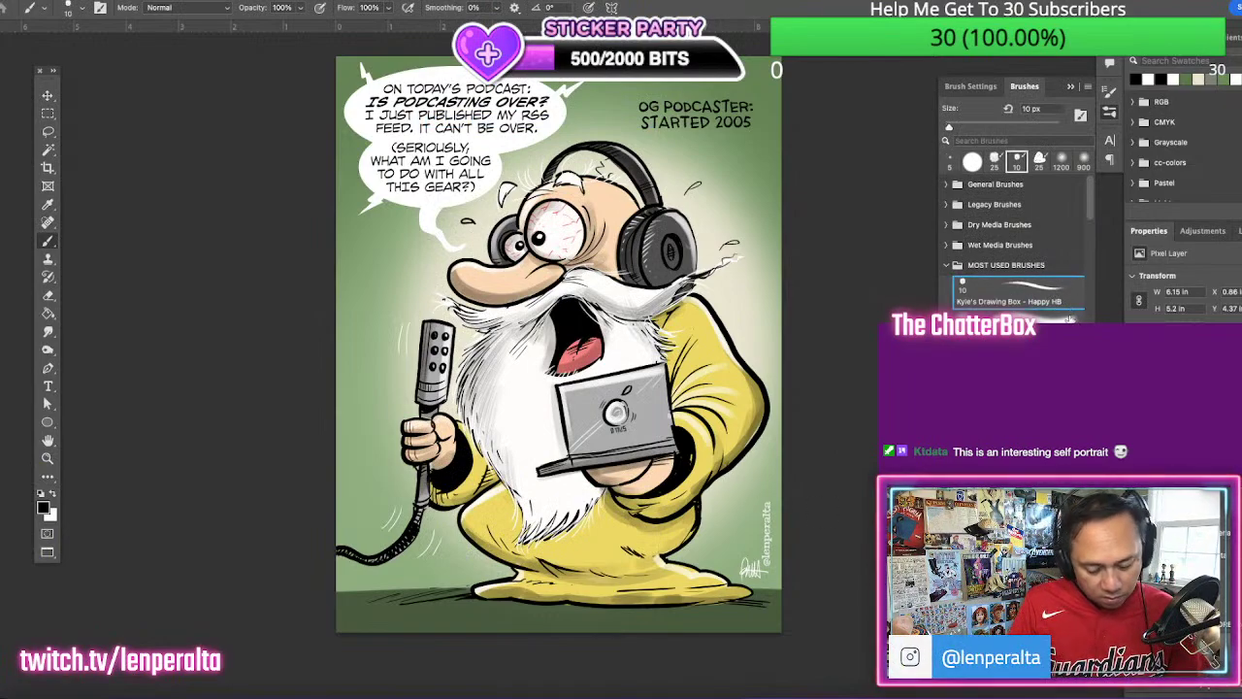
key("bracketright")
key("bracketright")
key("bracketright")
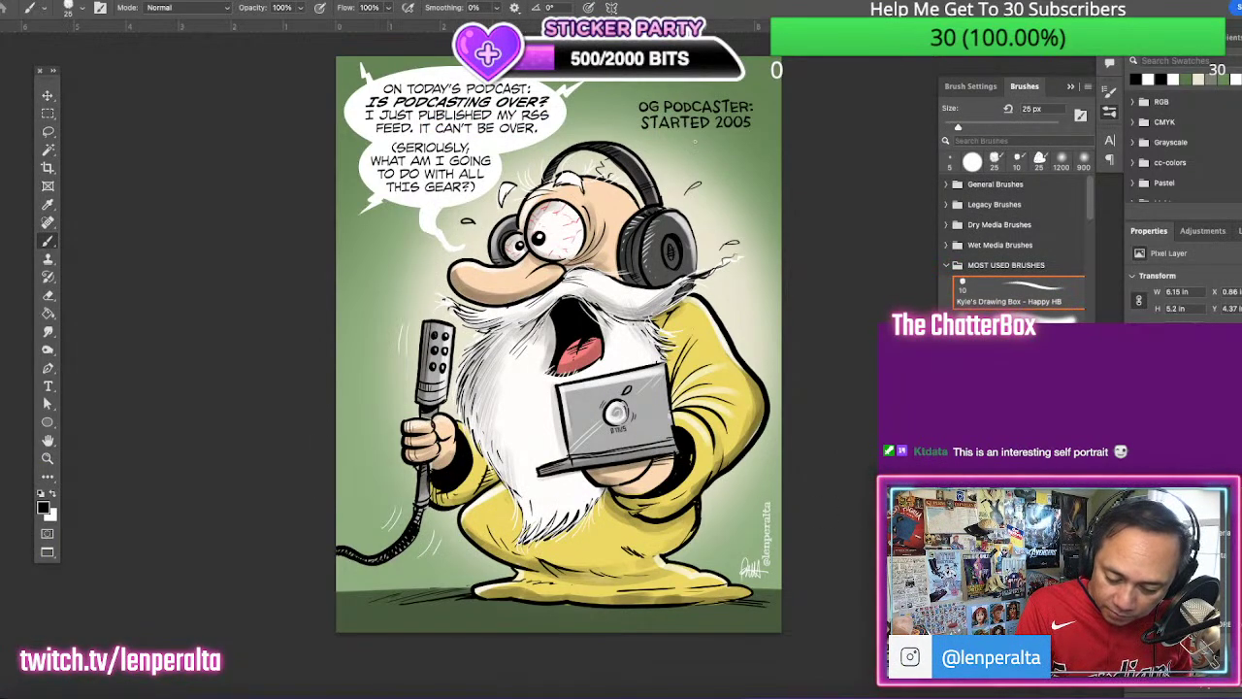
left_click_drag(705, 148, 678, 167)
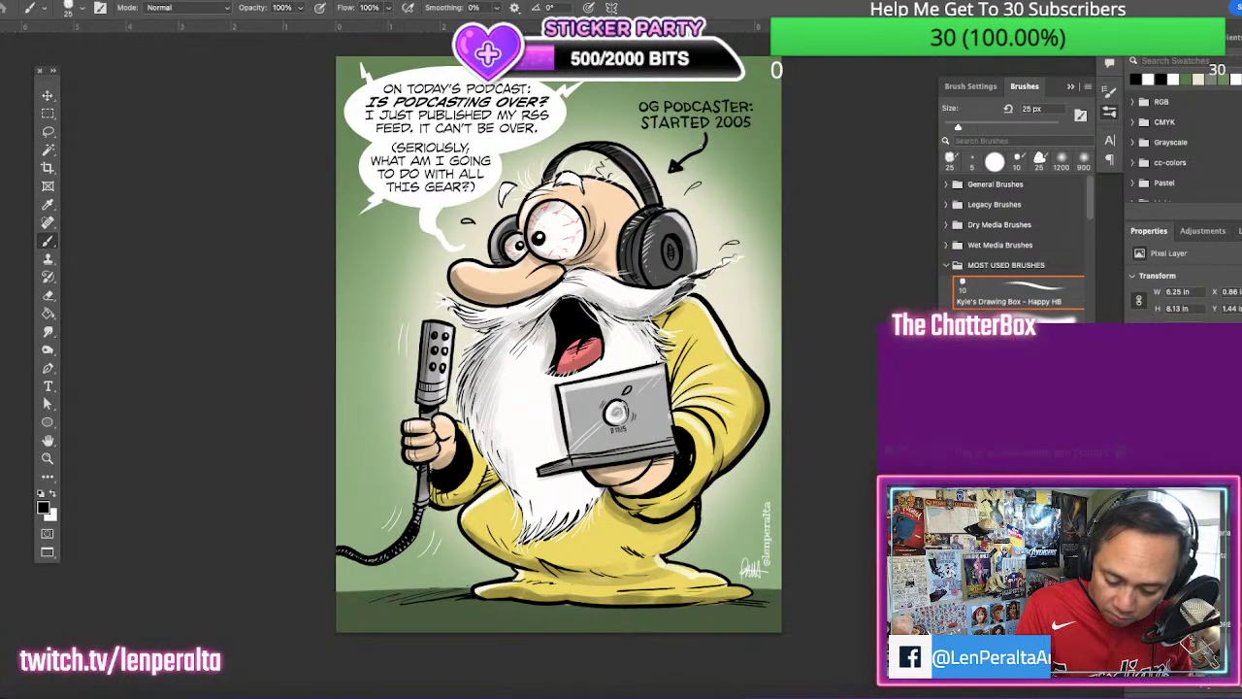
key("super+z")
key("super+z")
key("super+z")
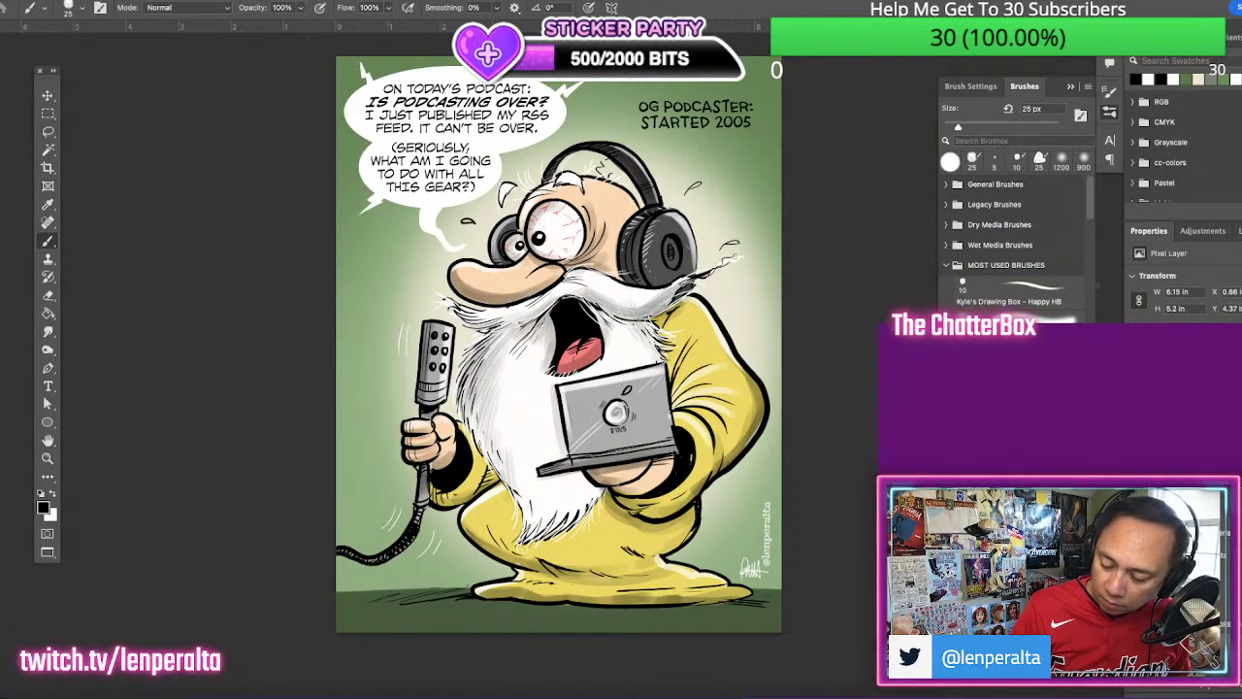
With the Kyle's Manga - Edge brush at 20 px, draw a black curved arrow from the caption toward the headphones, undoing the last stray stroke
mouse_move(1092, 214)
left_mouse_down()
mouse_move(1080, 262)
mouse_move(1079, 249)
left_mouse_up()
left_click(999, 303)
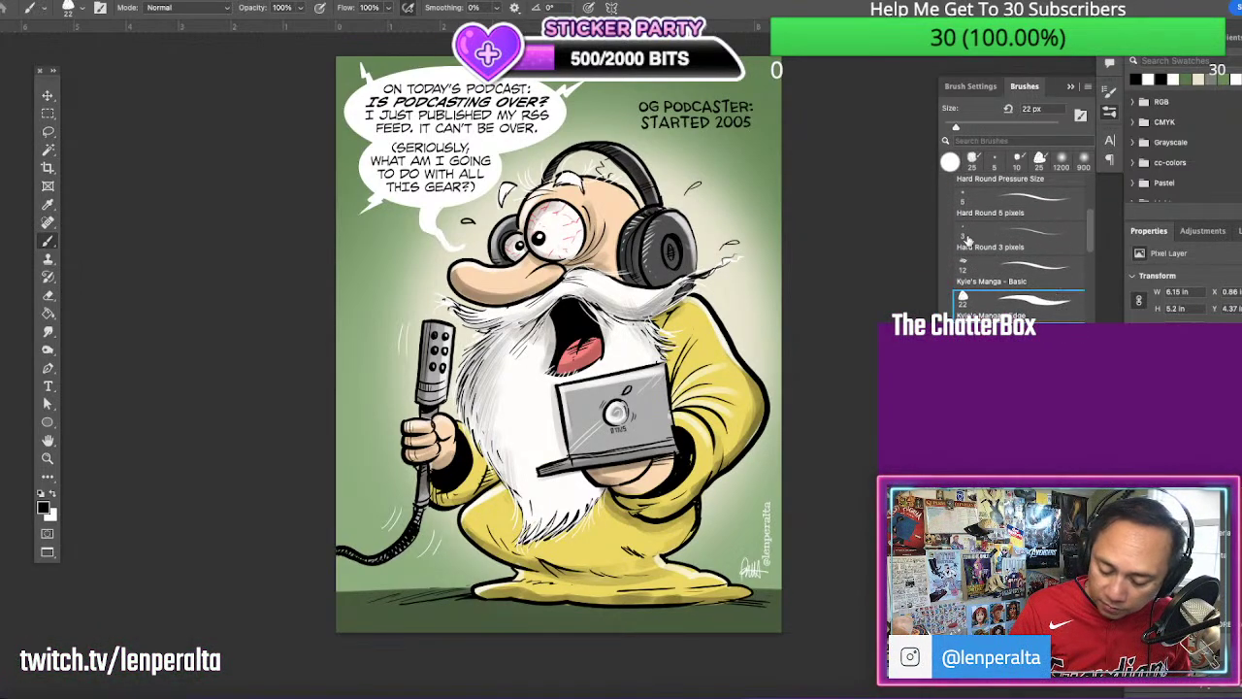
key("bracketleft")
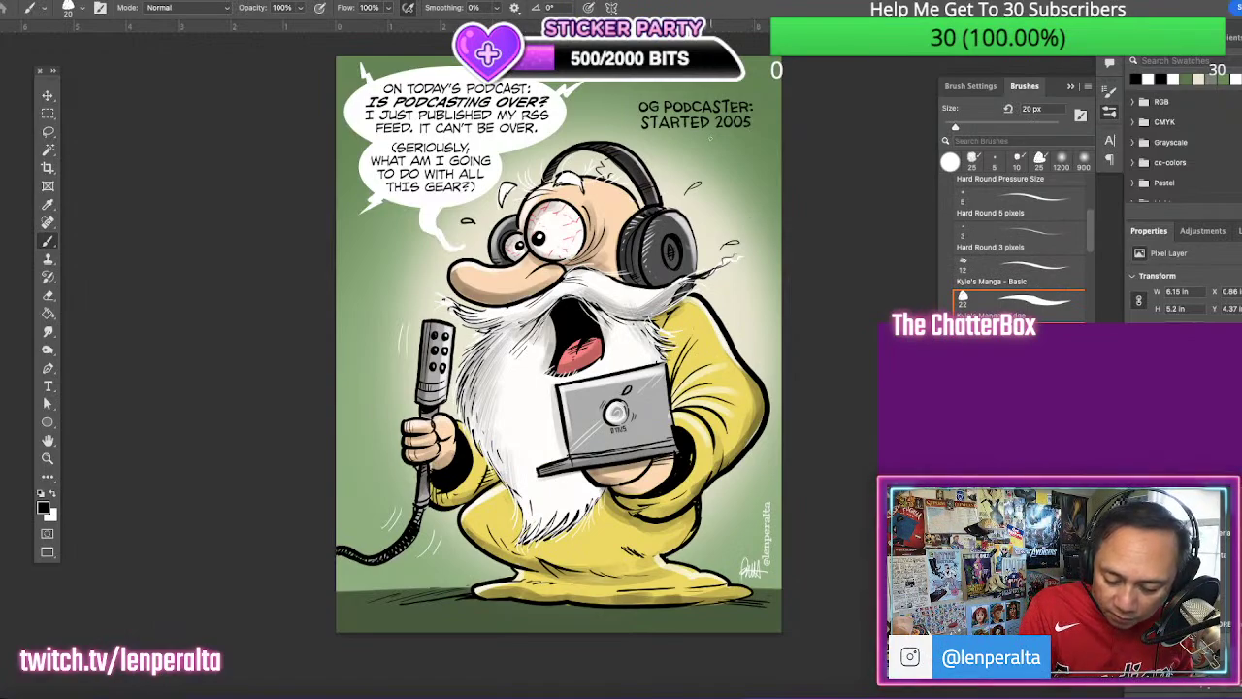
left_click_drag(701, 149, 675, 163)
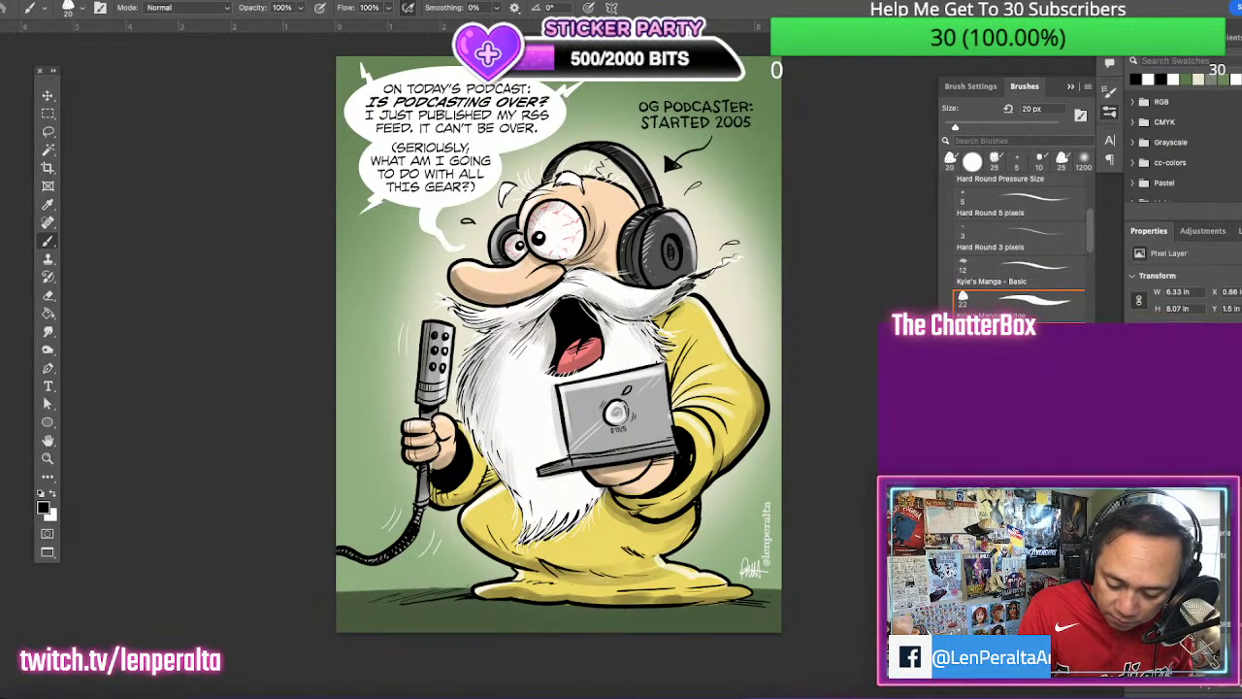
left_click_drag(710, 142, 713, 133)
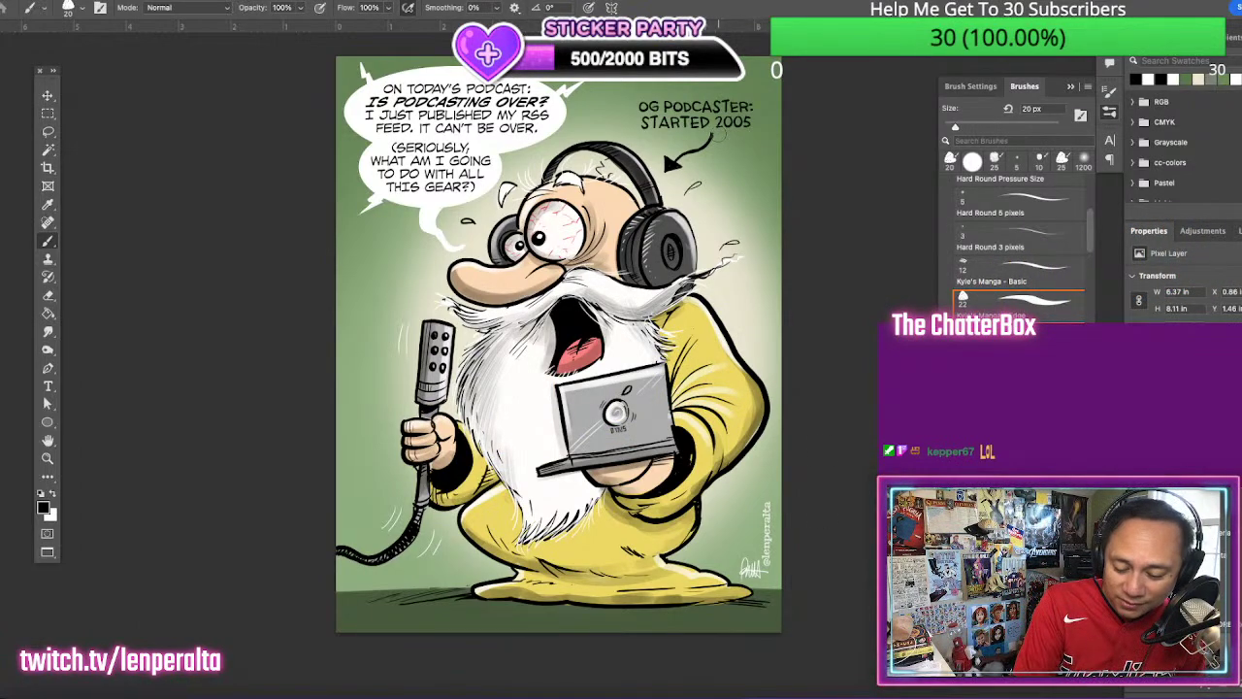
key("ctrl+z")
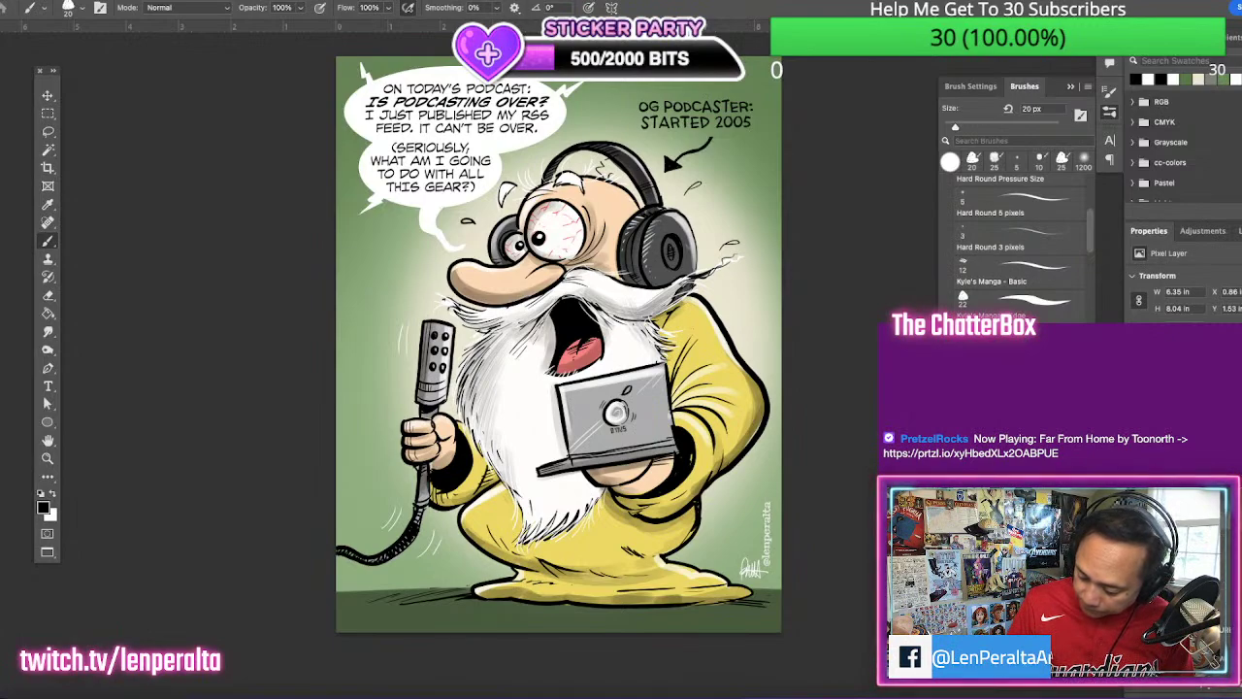
Switch layers and hand-letter tiny white text on the near headphone cup with the 10 px Kyle's Drawing Box - Happy HB brush
left_click(1228, 568)
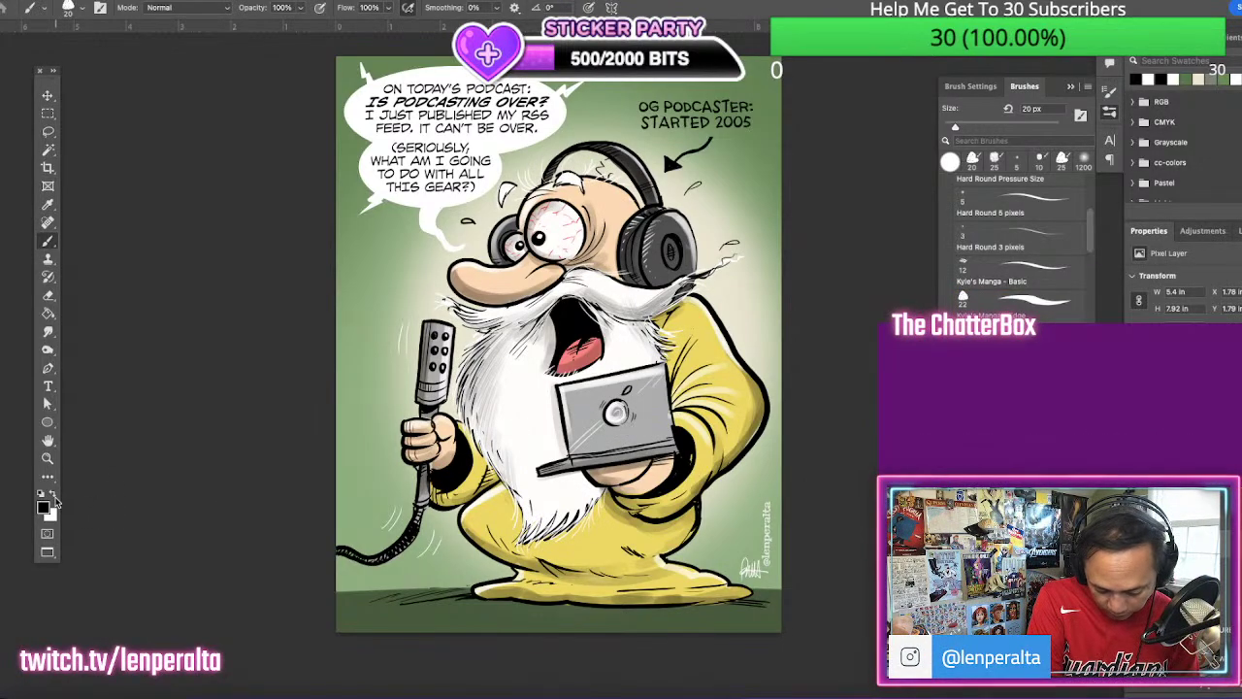
left_click(53, 497)
left_click(48, 457)
left_click(692, 236)
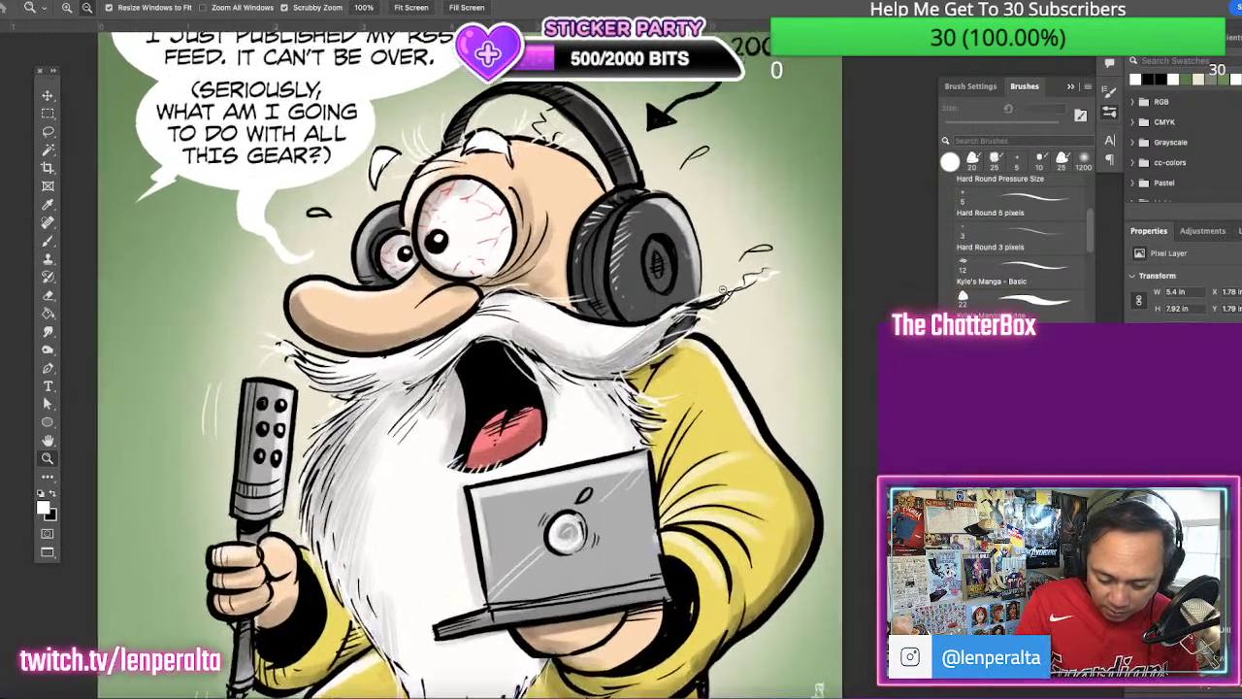
left_click(693, 237)
key("b")
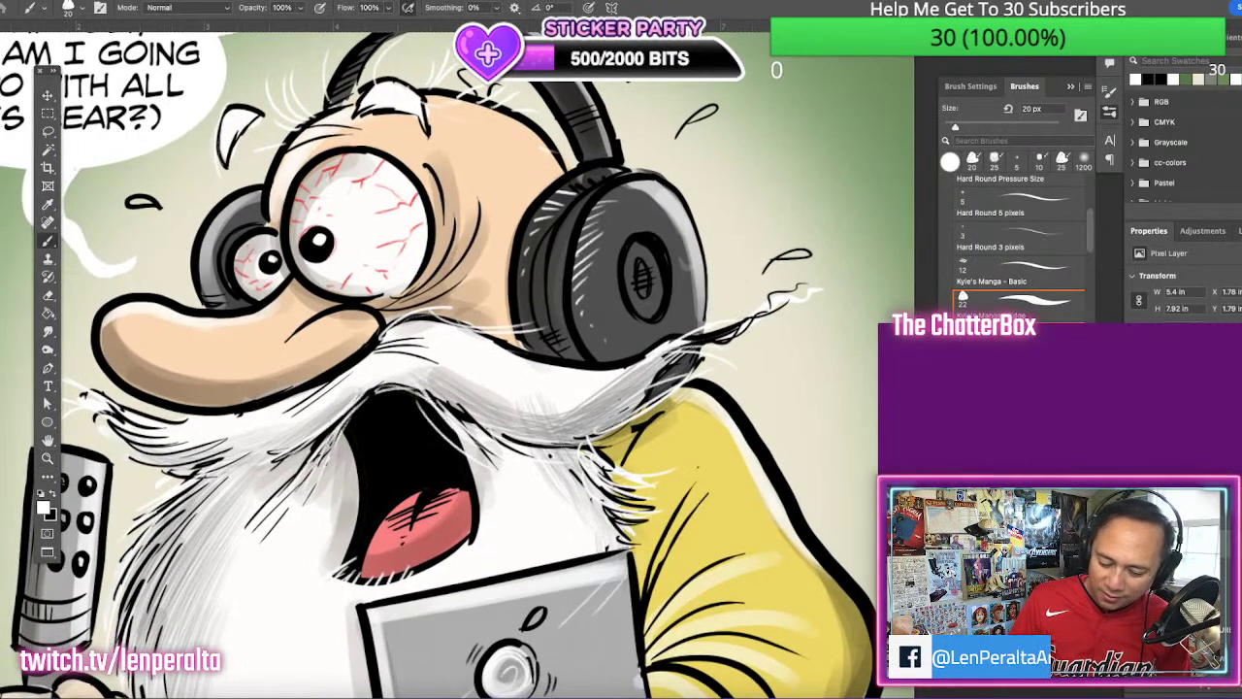
left_click_drag(1088, 244, 1085, 210)
left_click(1063, 293)
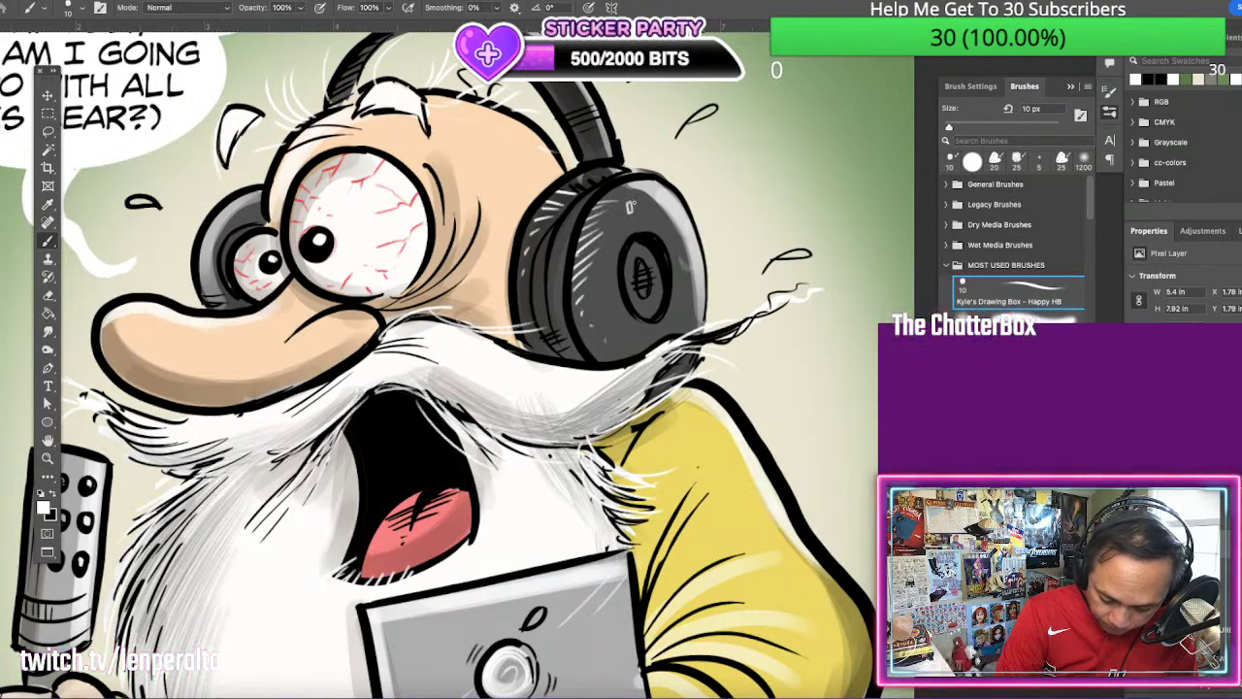
left_click_drag(636, 203, 643, 203)
left_click_drag(638, 203, 638, 213)
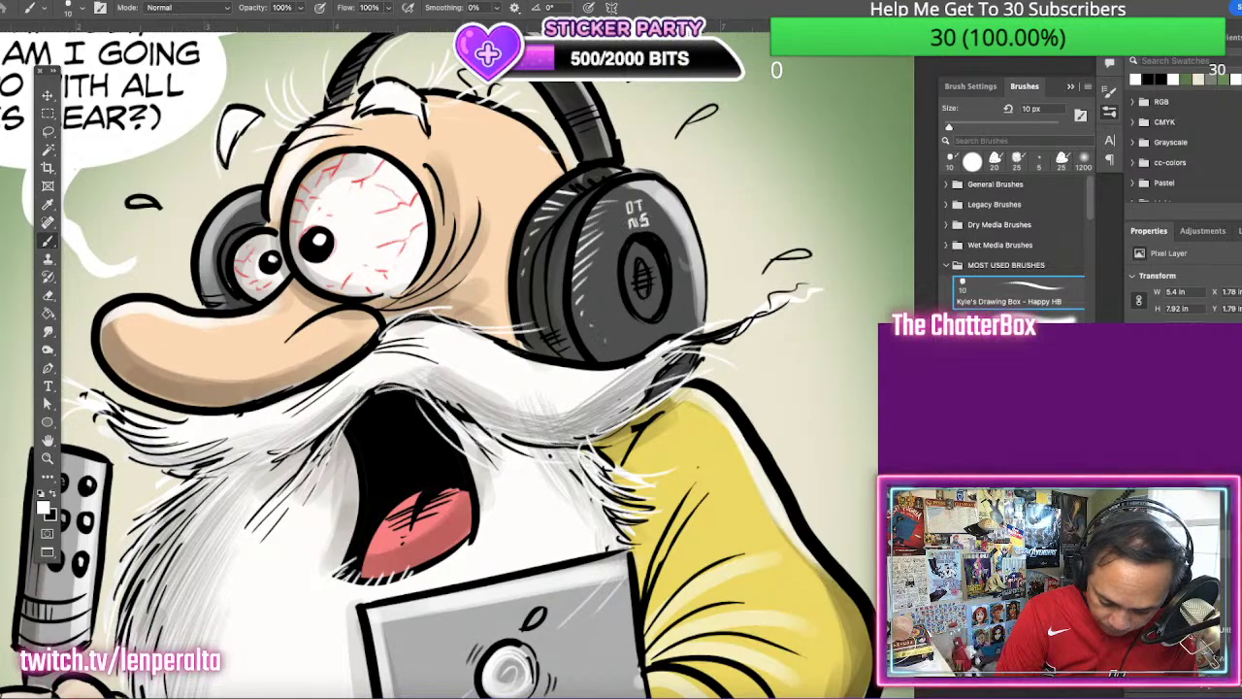
Paint small white accent strokes beside the raised sleeve, the nose and the headphones with the 22 px Kyle's Manga - Edge brush
key("super+0")
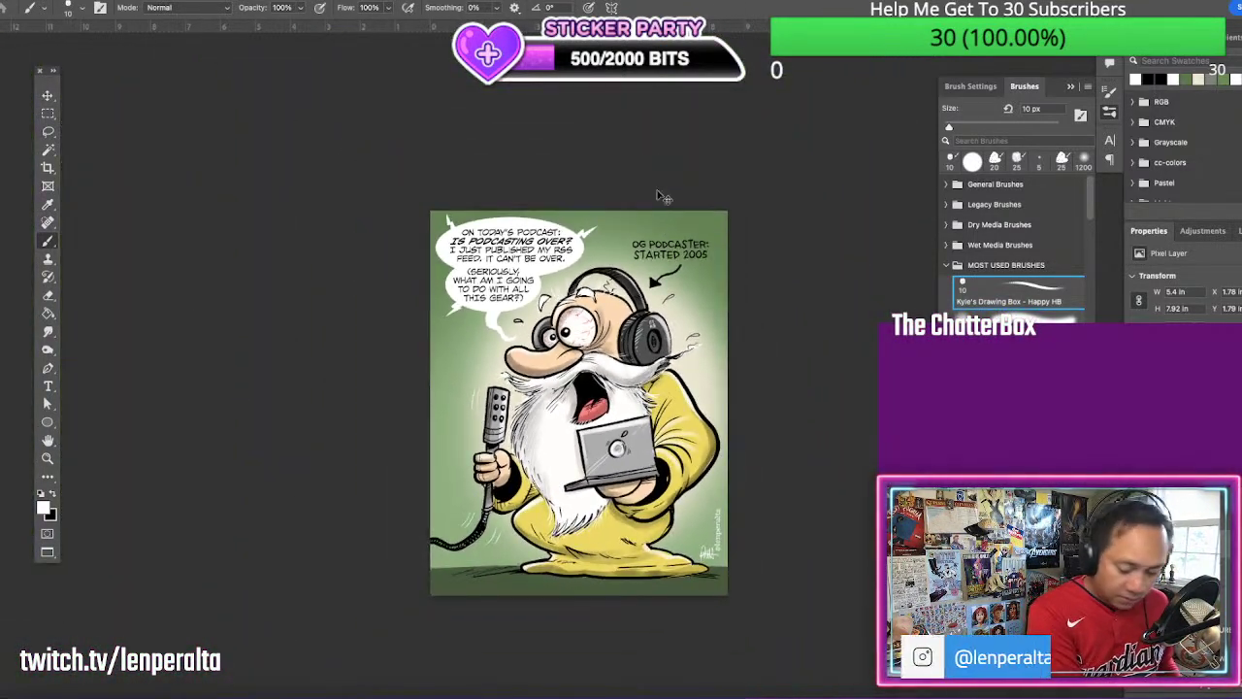
key("super+equal")
left_click(55, 440)
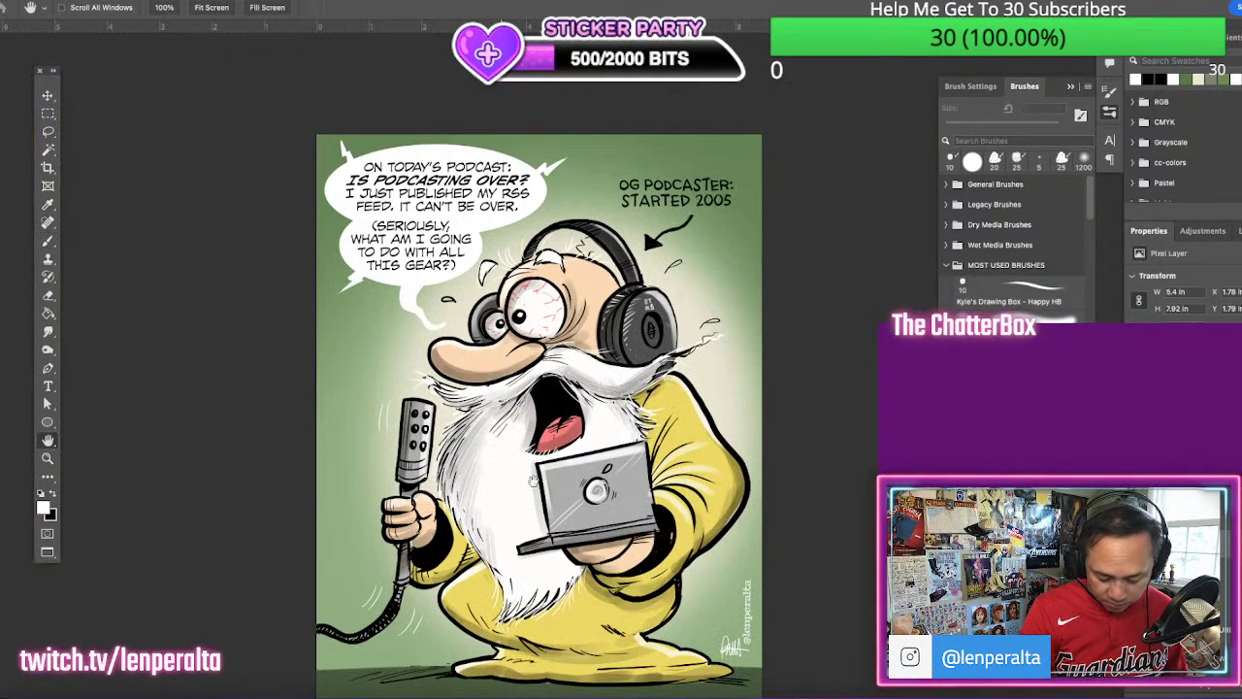
left_click_drag(761, 562, 772, 477)
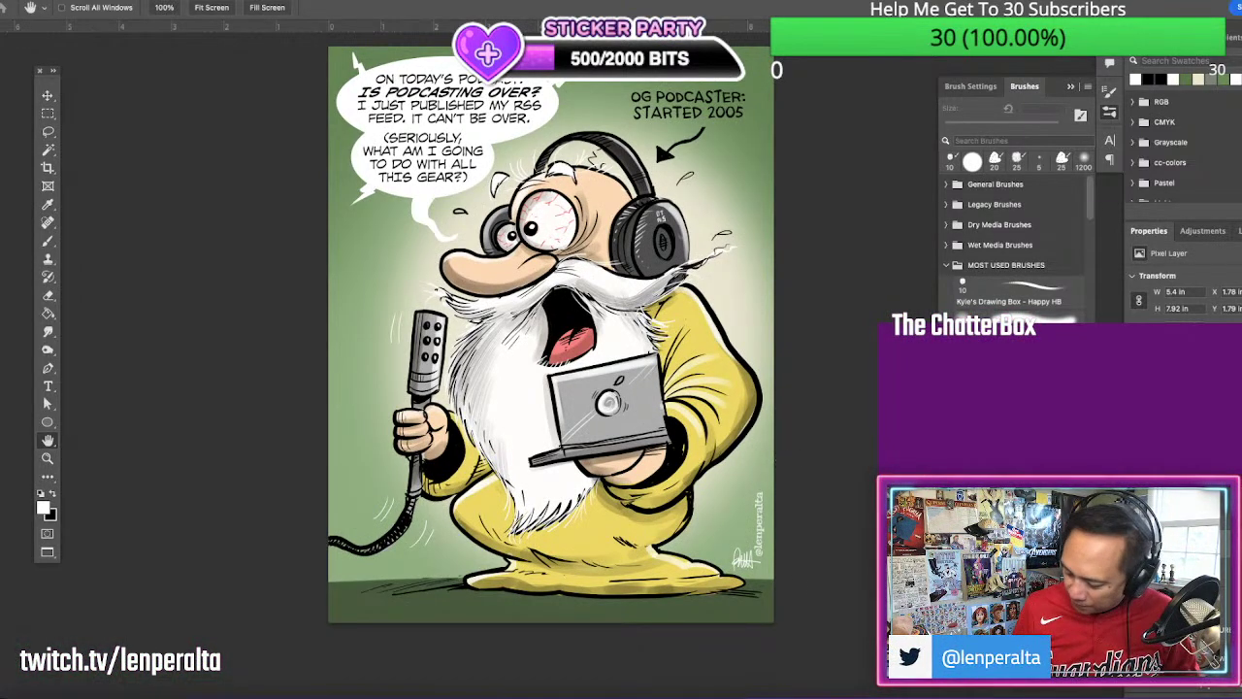
key("b")
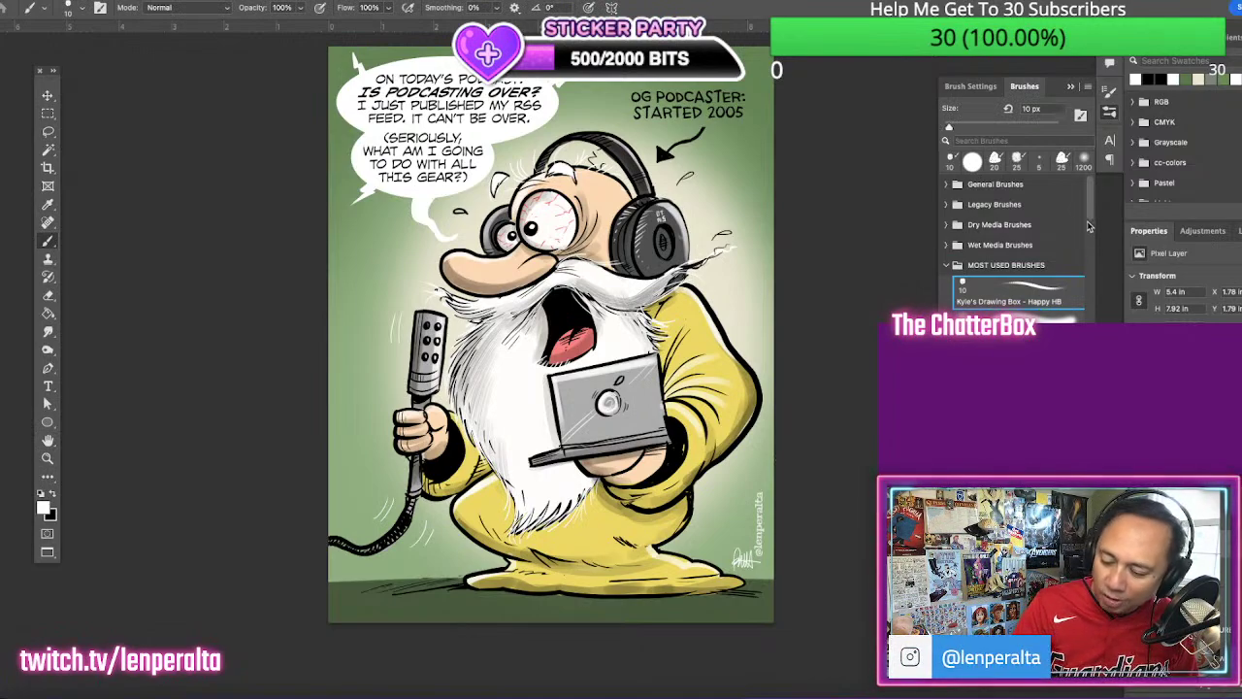
scroll(1088, 233, "down", 3)
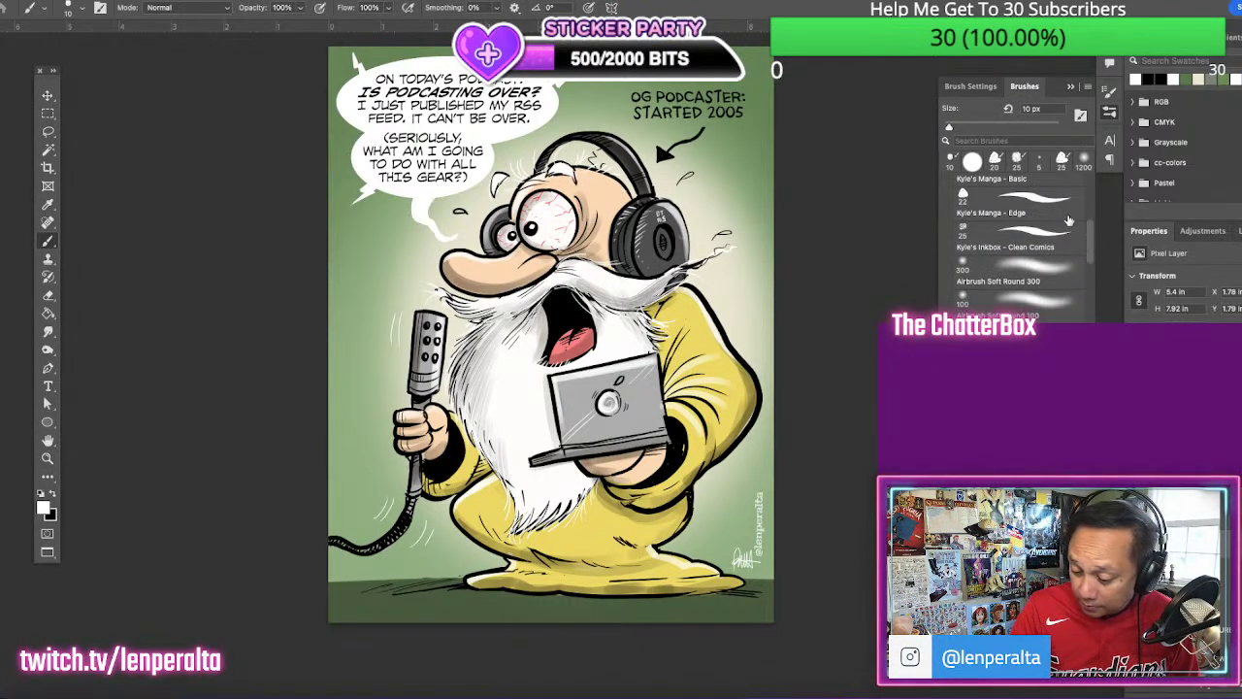
left_click(1068, 221)
left_click_drag(750, 328, 765, 352)
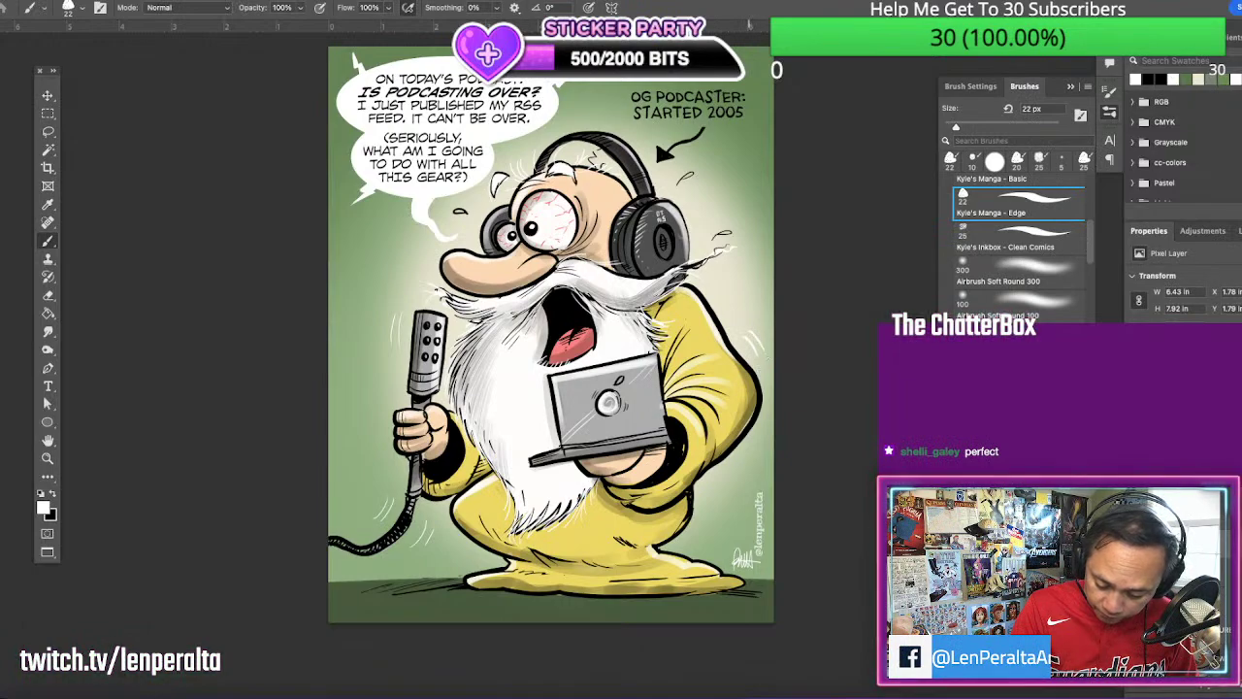
left_click_drag(407, 249, 404, 251)
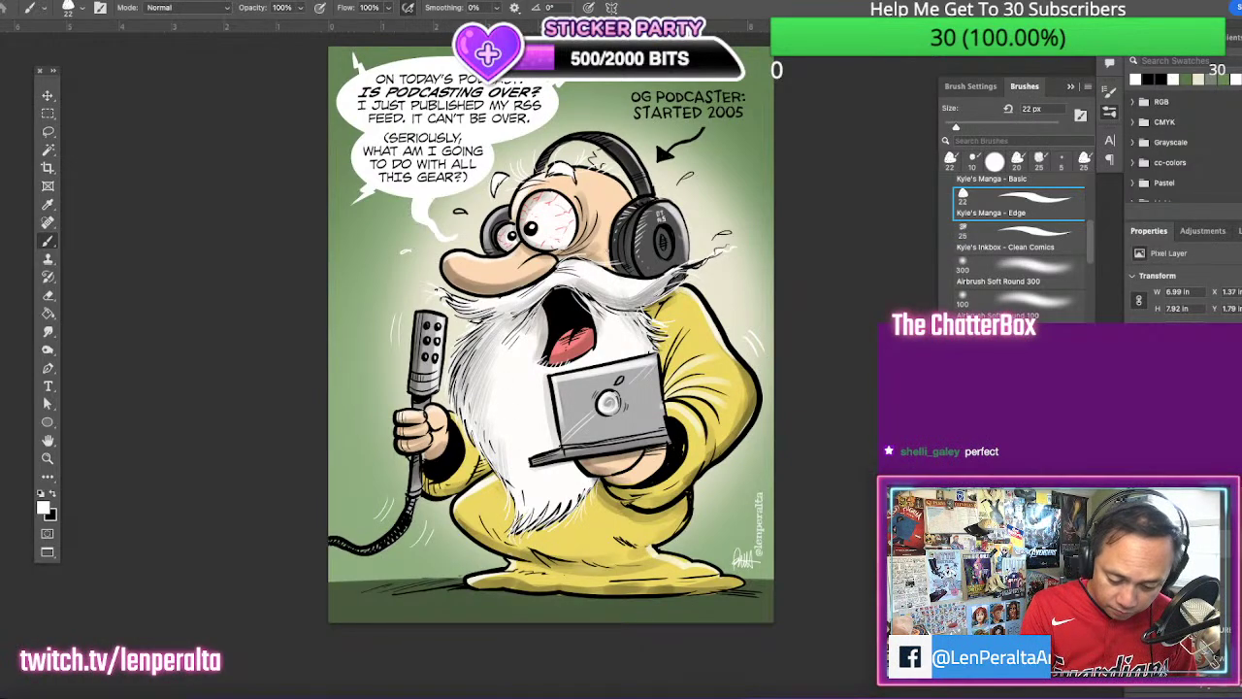
left_click_drag(726, 186, 718, 191)
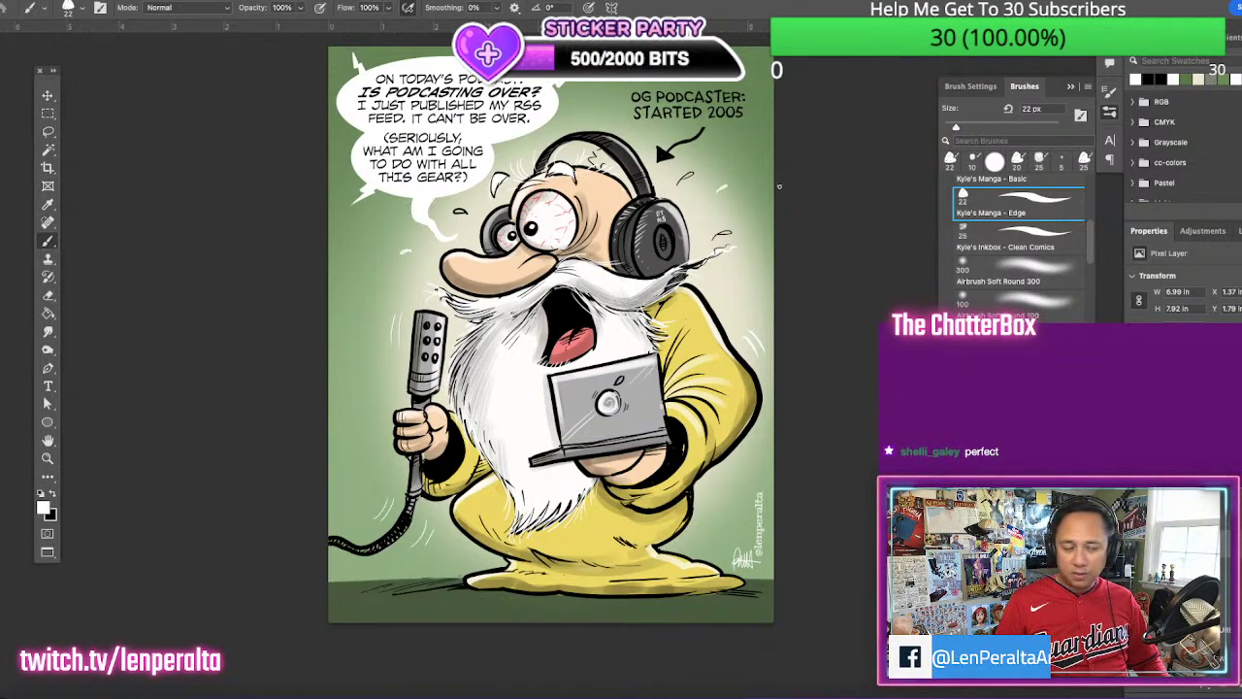
Activate the Move tool and hide the interface panels to review the whole cartoon
key("v")
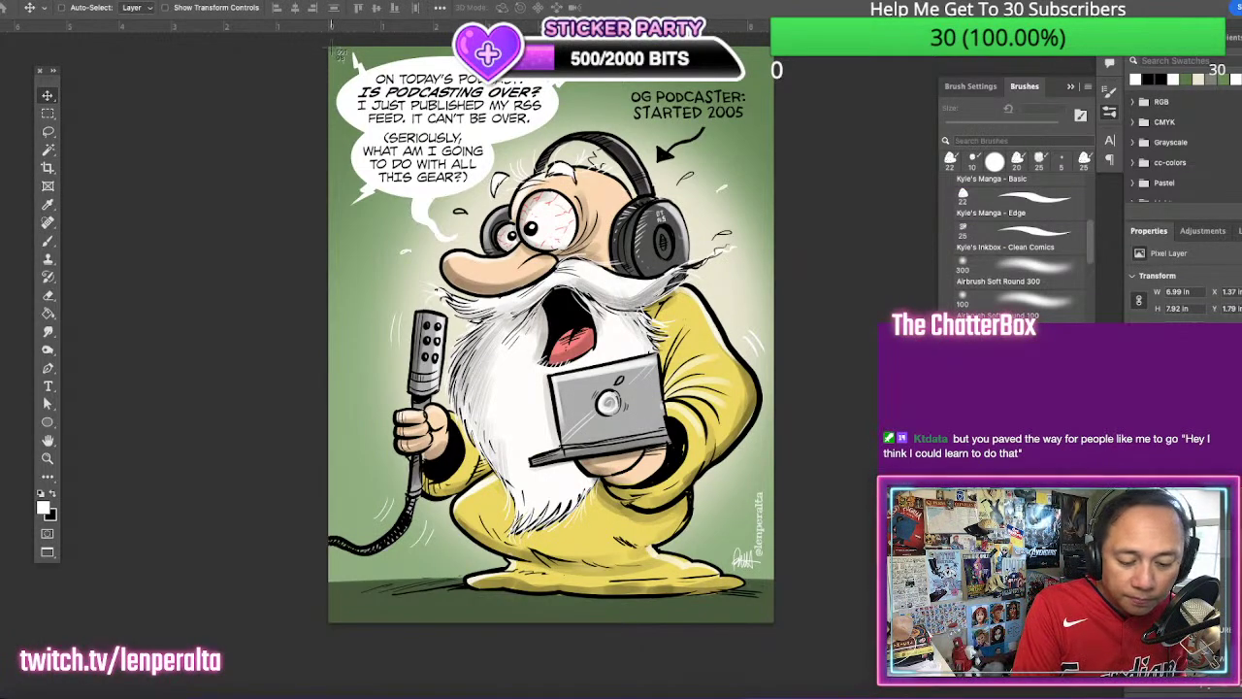
left_click_drag(326, 45, 783, 629)
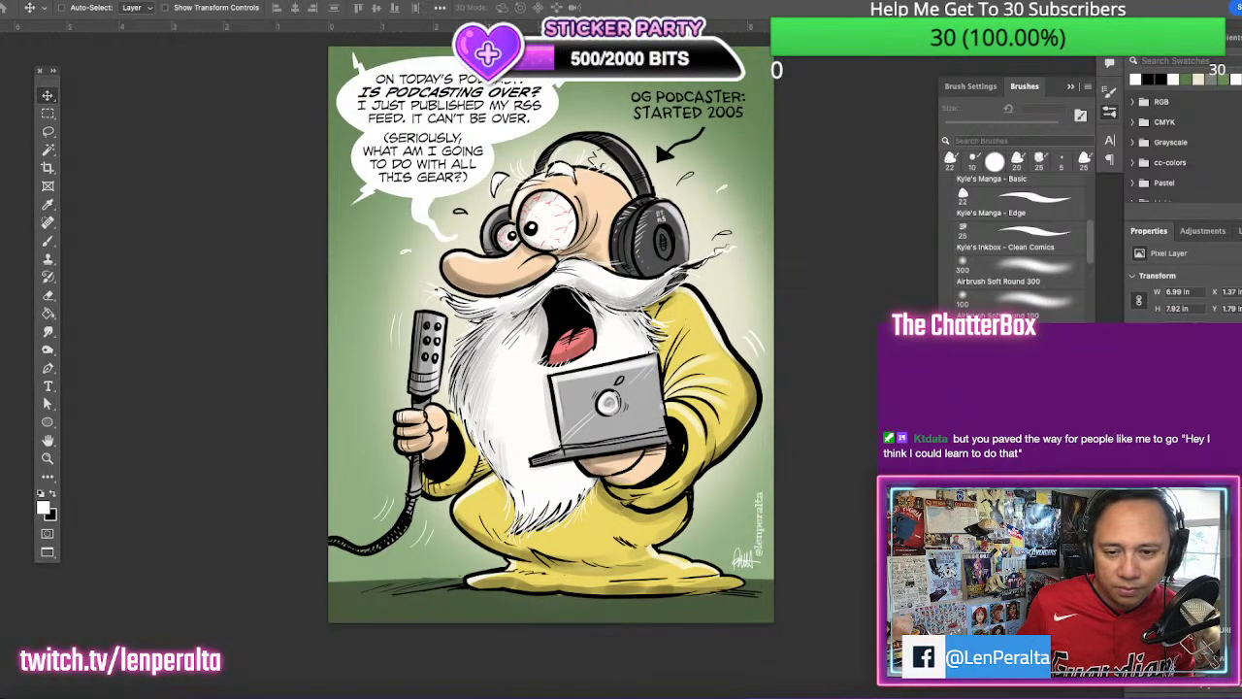
key("Tab")
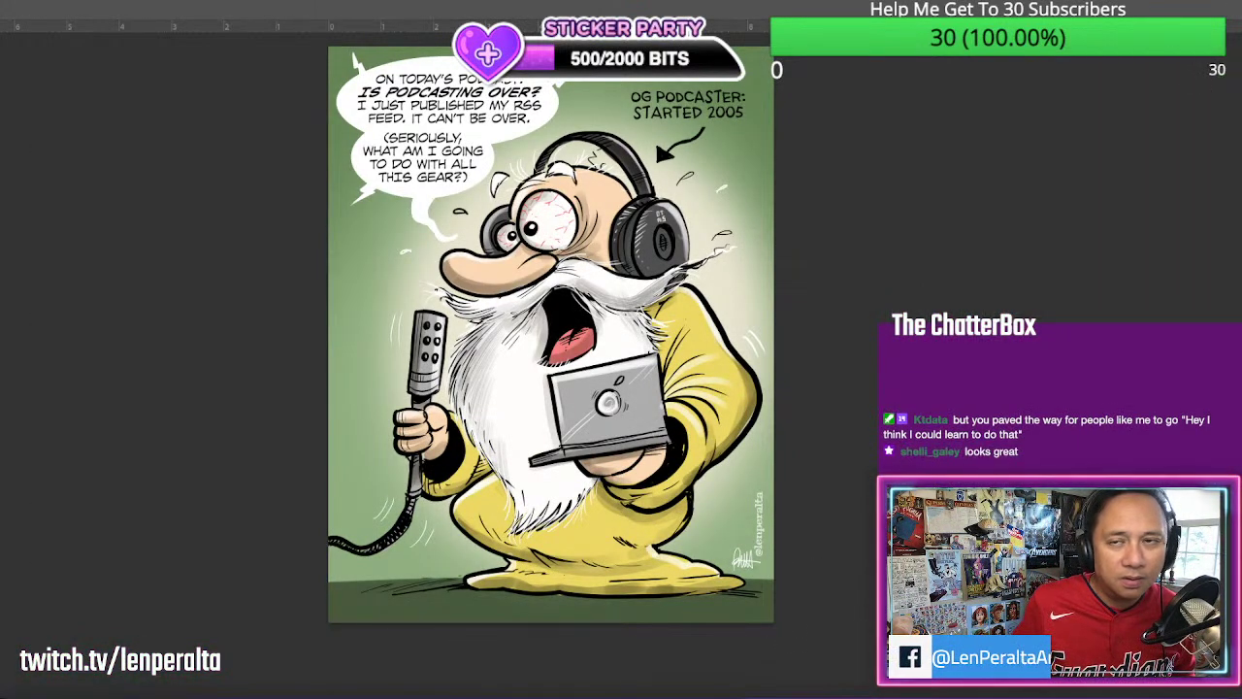